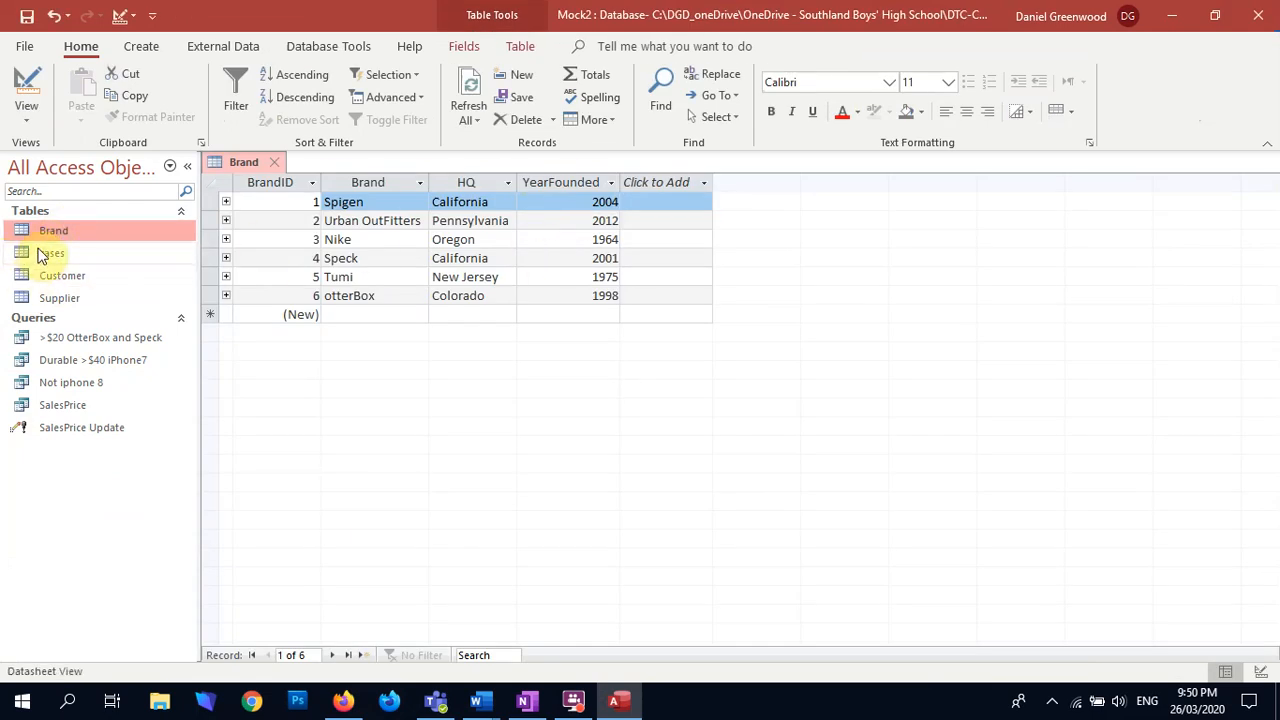
Step: Open the Customer, Supplier and cases tables, and examine the SupplierID and BrandID columns in cases
double_click(63, 275)
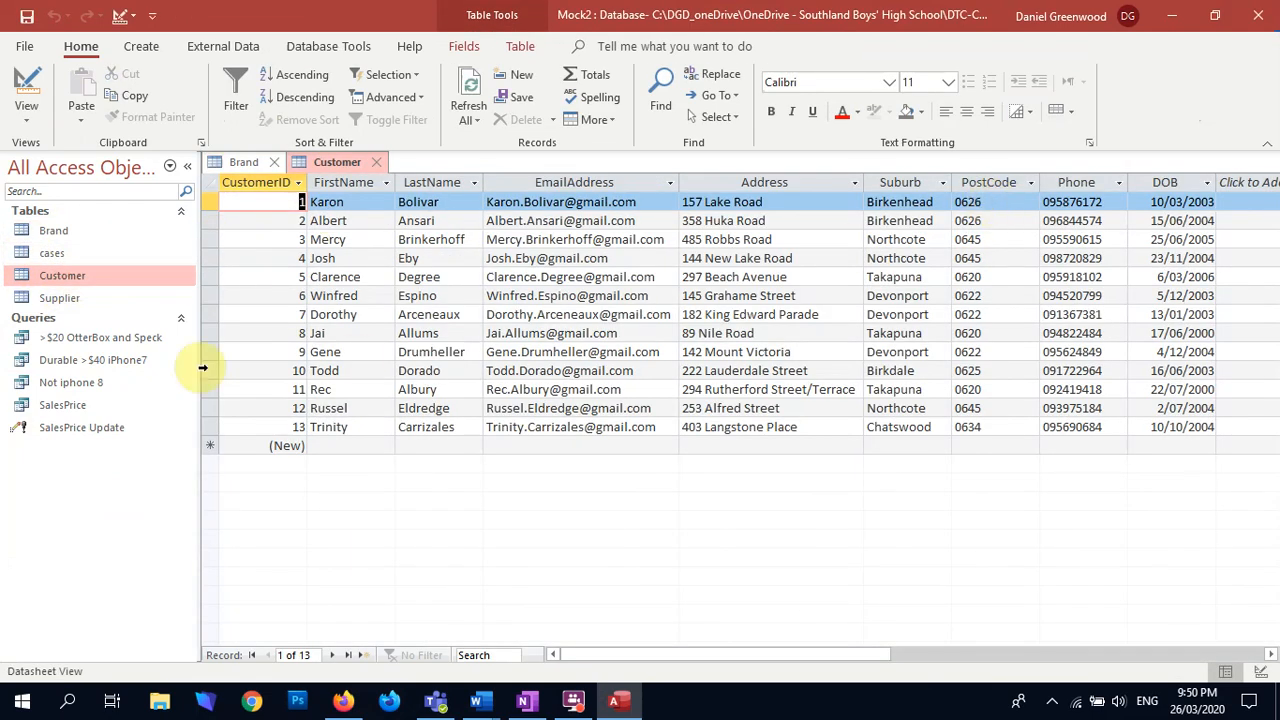
double_click(55, 297)
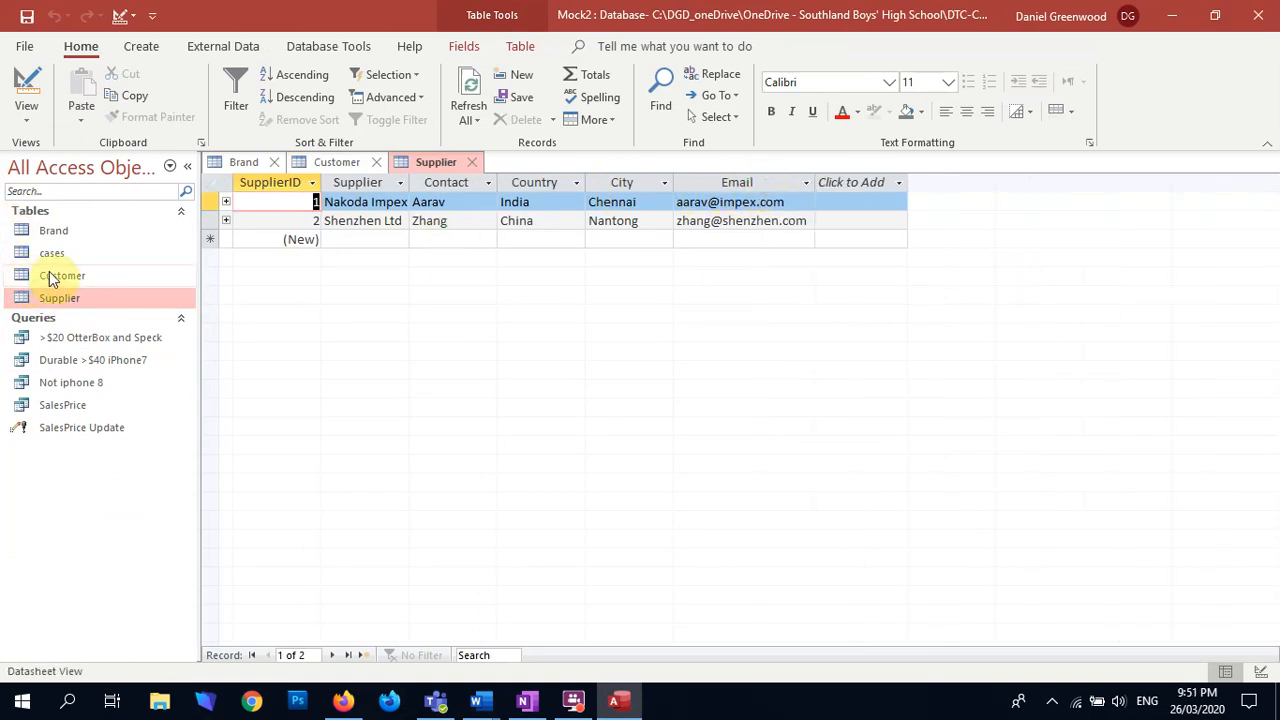
double_click(50, 252)
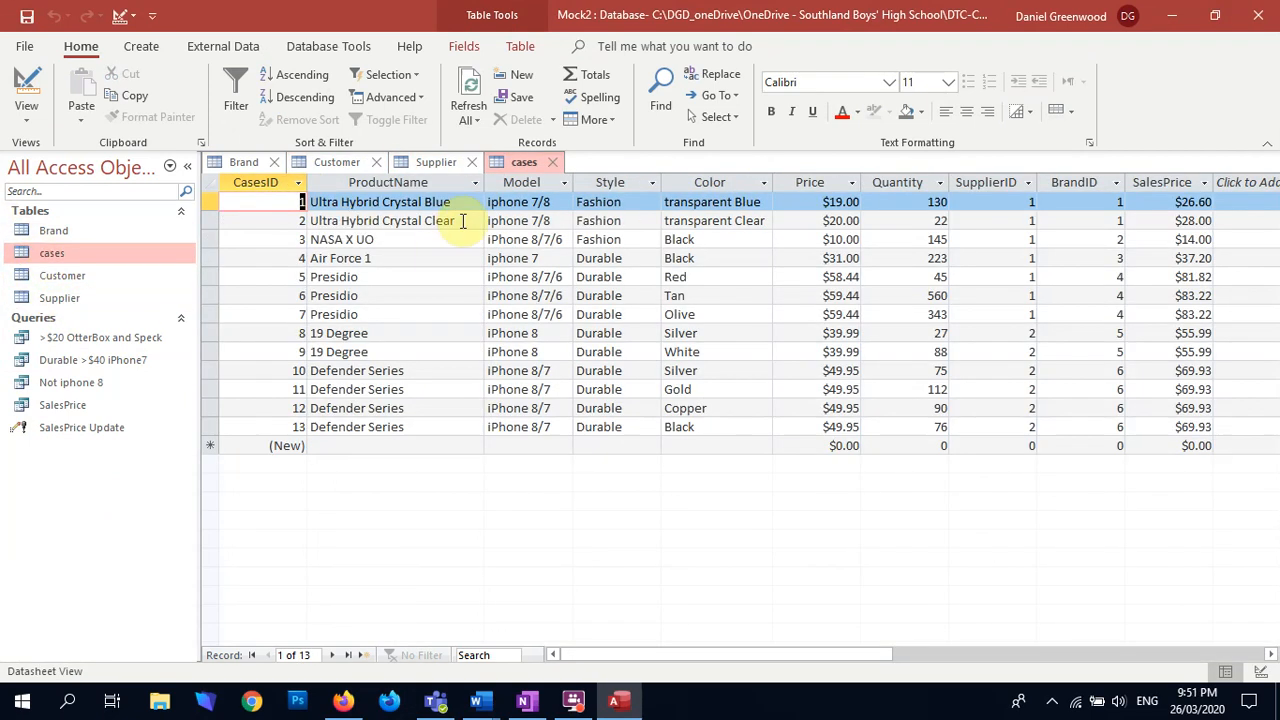
click(975, 182)
click(1069, 182)
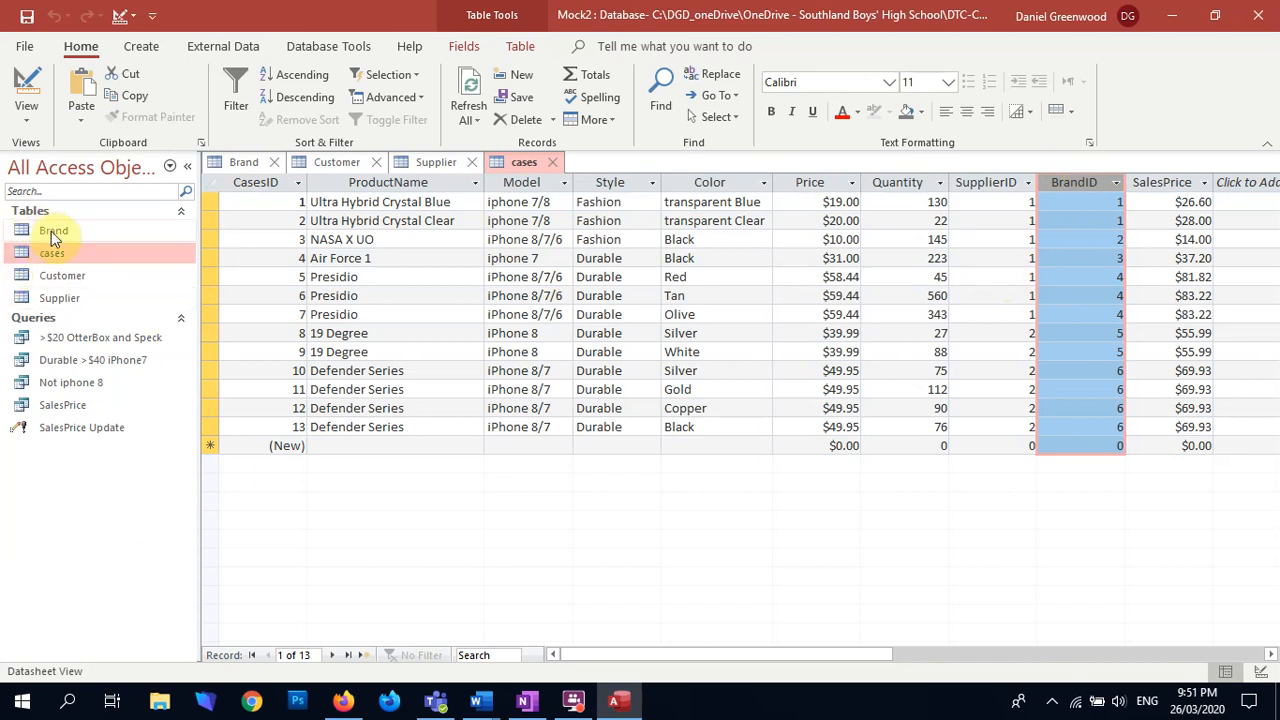
click(71, 277)
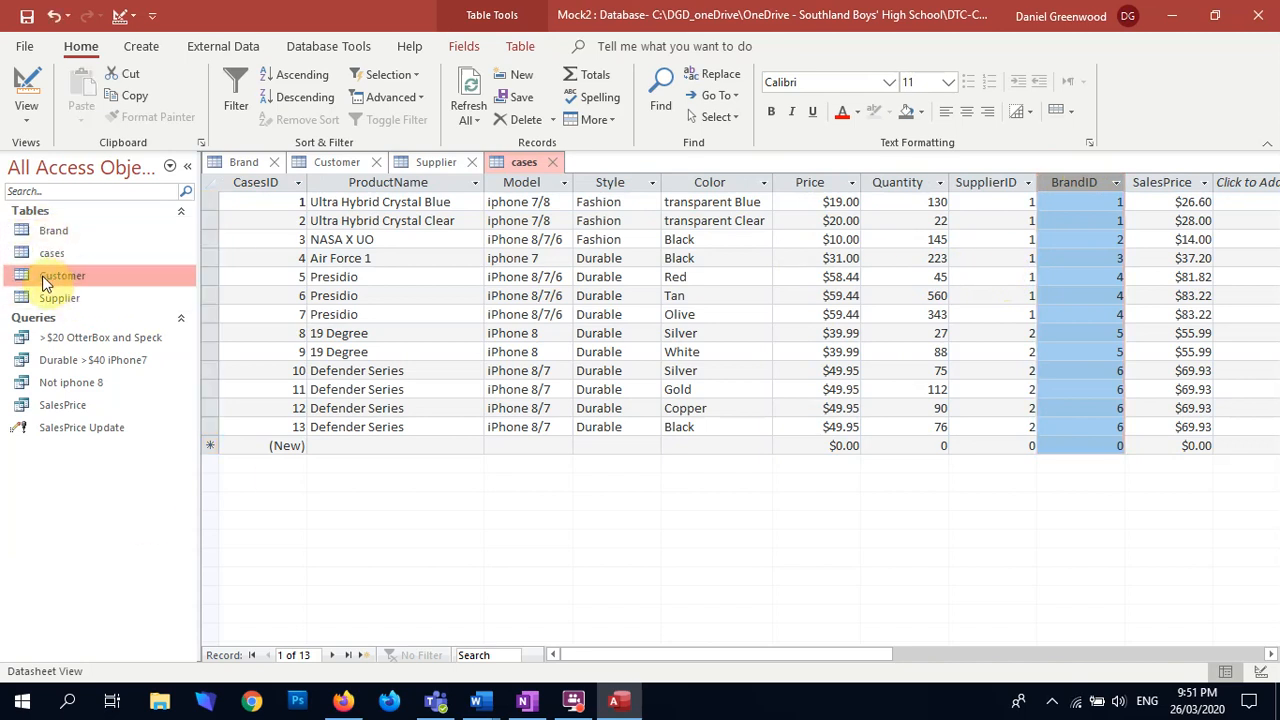
click(55, 256)
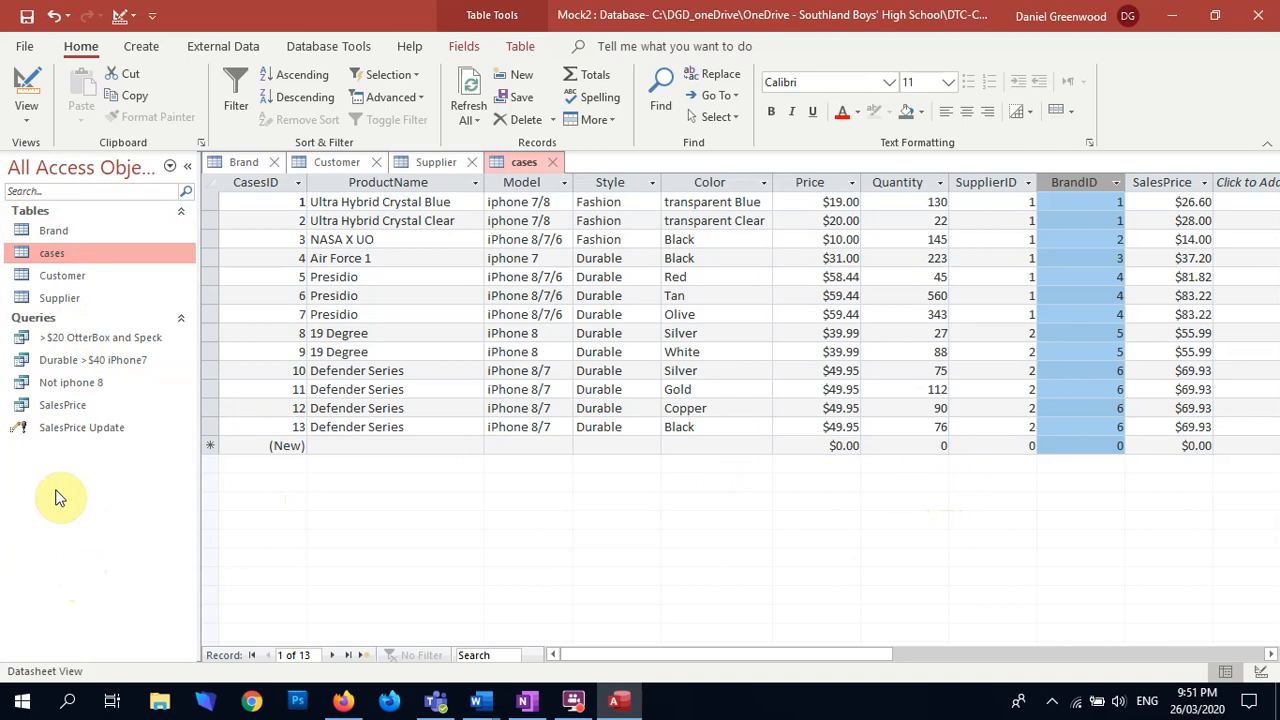
Step: Close the cases, Supplier, Customer and Brand tables, saving the layout changes to Supplier
click(557, 164)
click(472, 162)
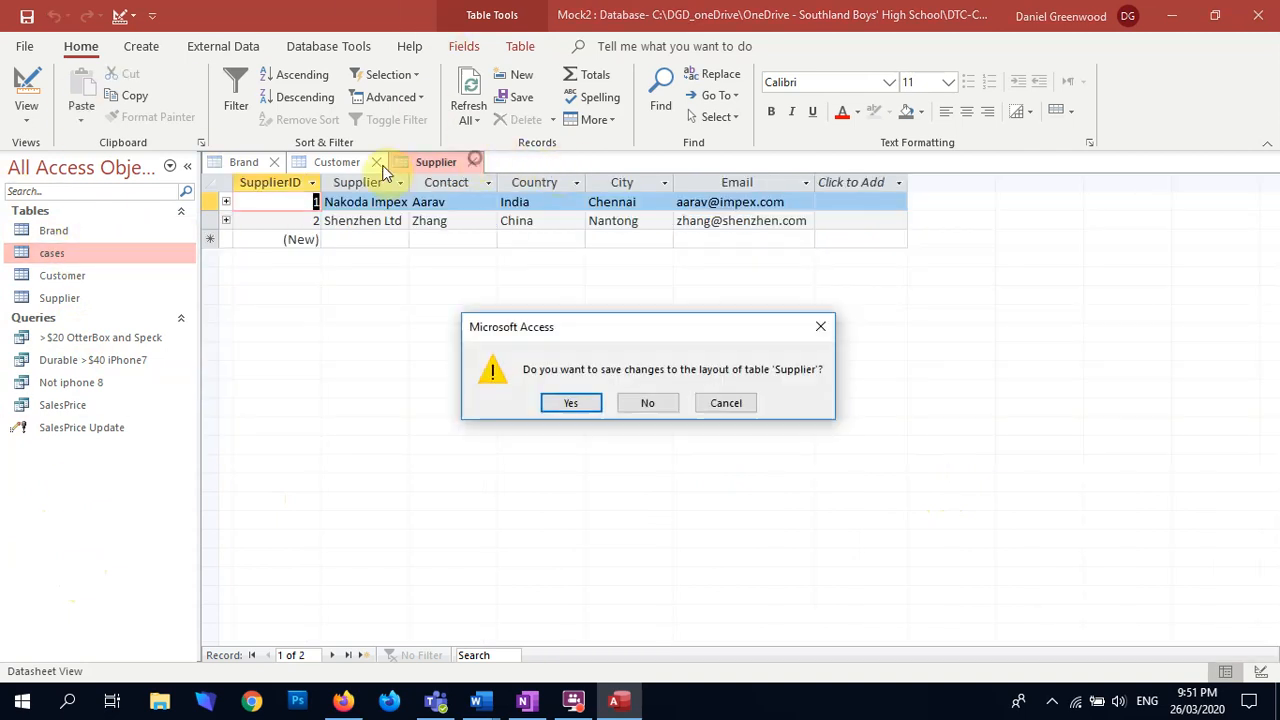
click(565, 405)
click(376, 162)
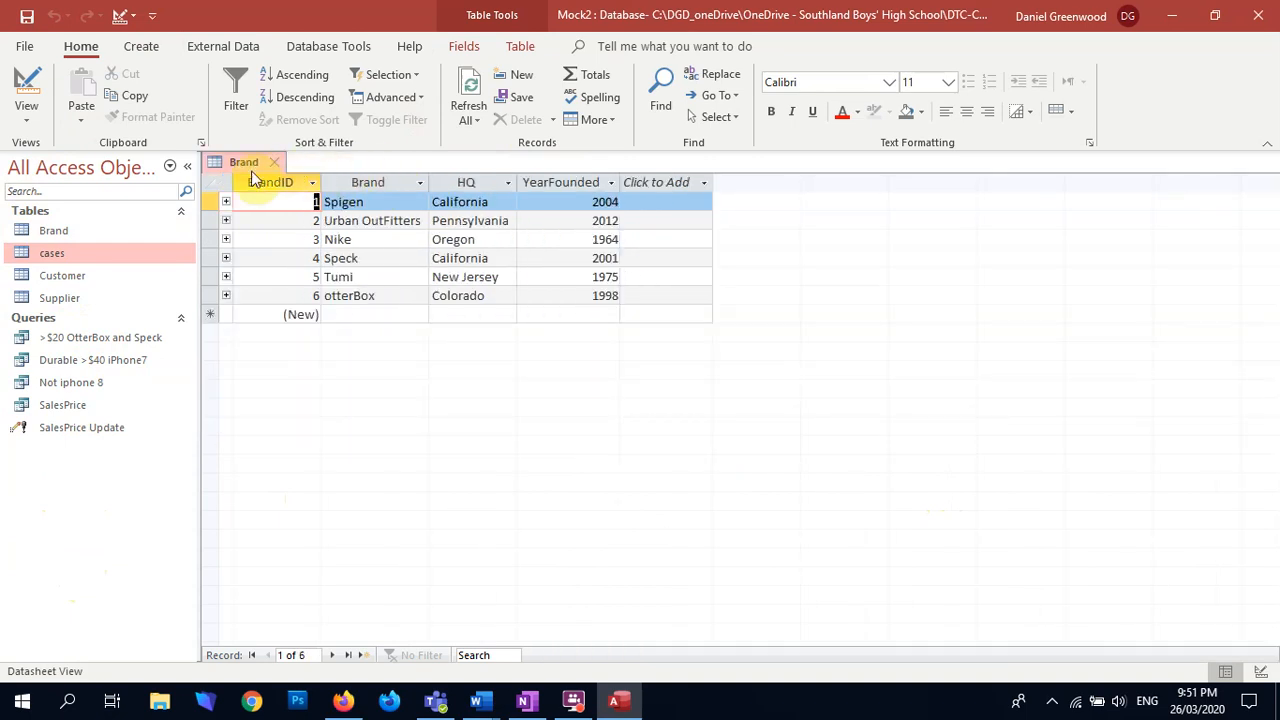
click(279, 162)
Step: Create a Columnar form titled Customer with the Form Wizard, using all fields of the Customer table
click(142, 46)
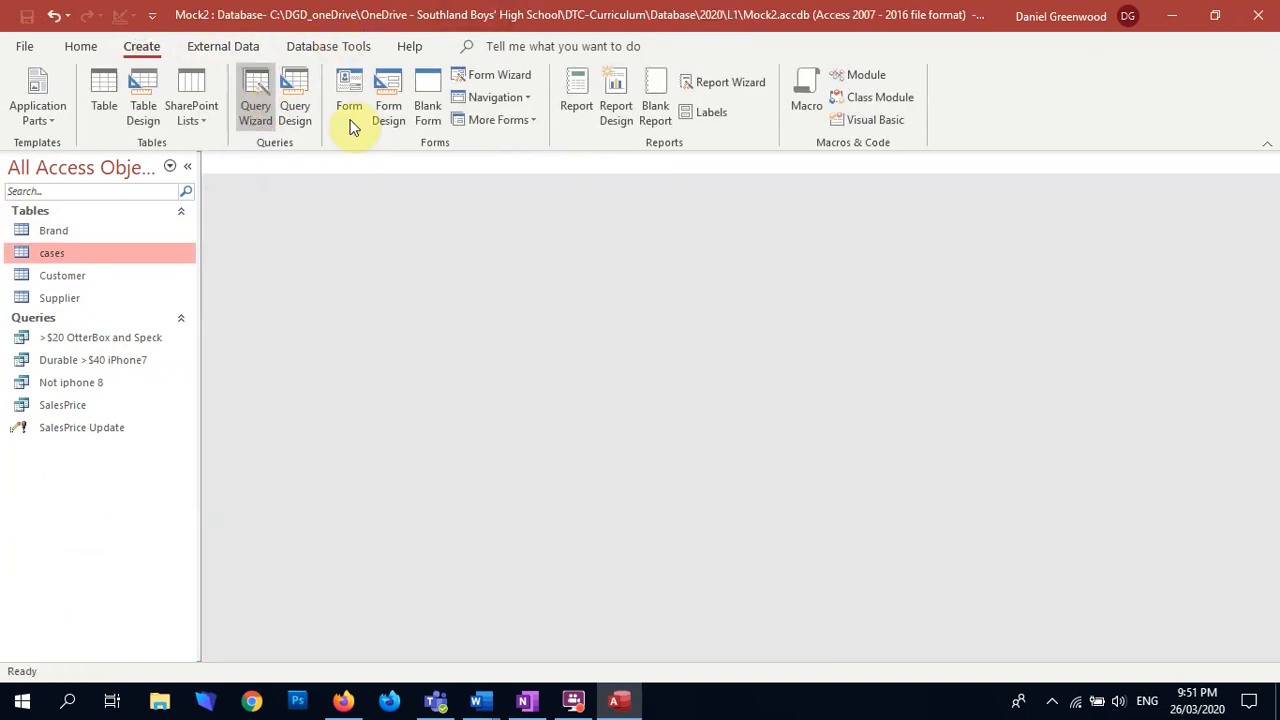
click(487, 74)
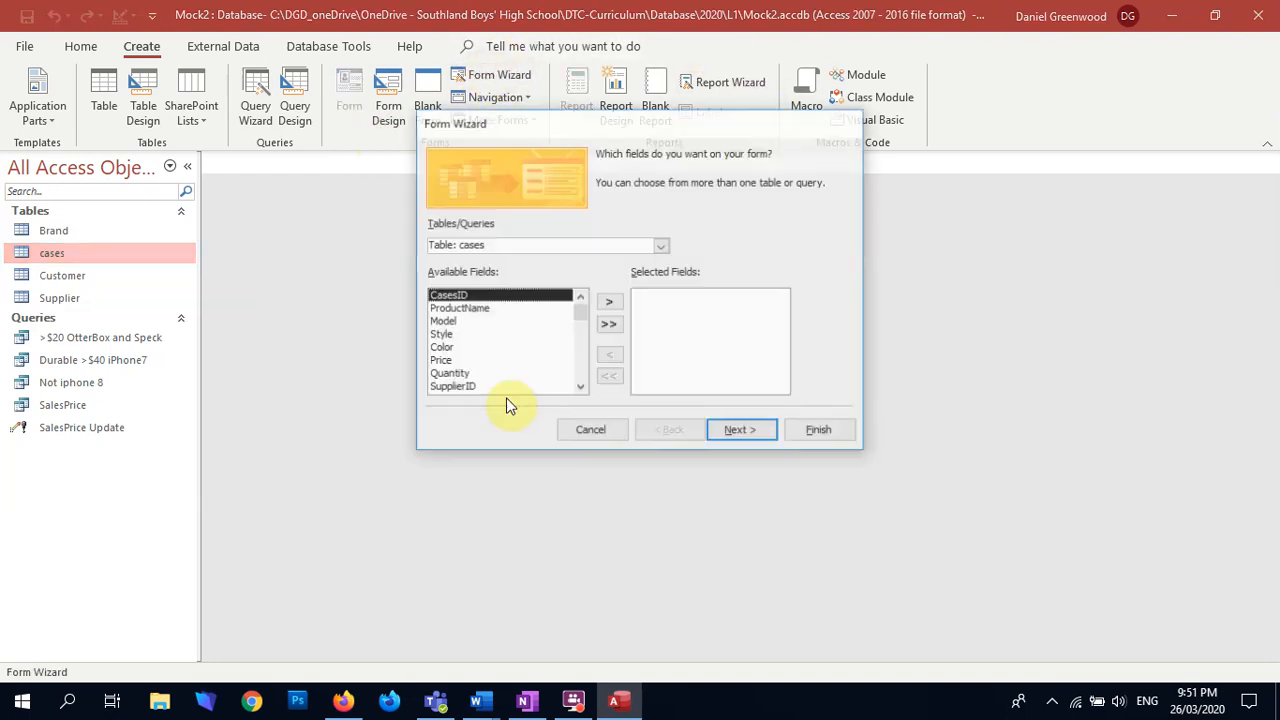
click(662, 247)
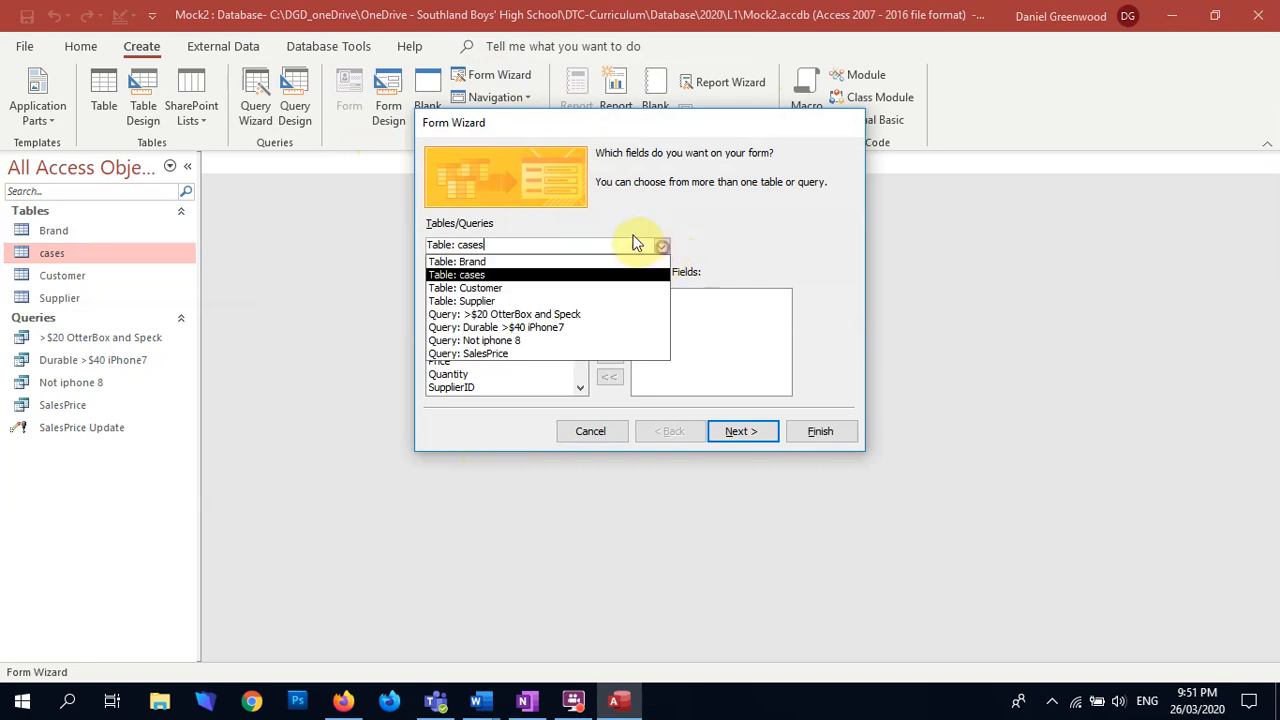
click(514, 290)
click(609, 327)
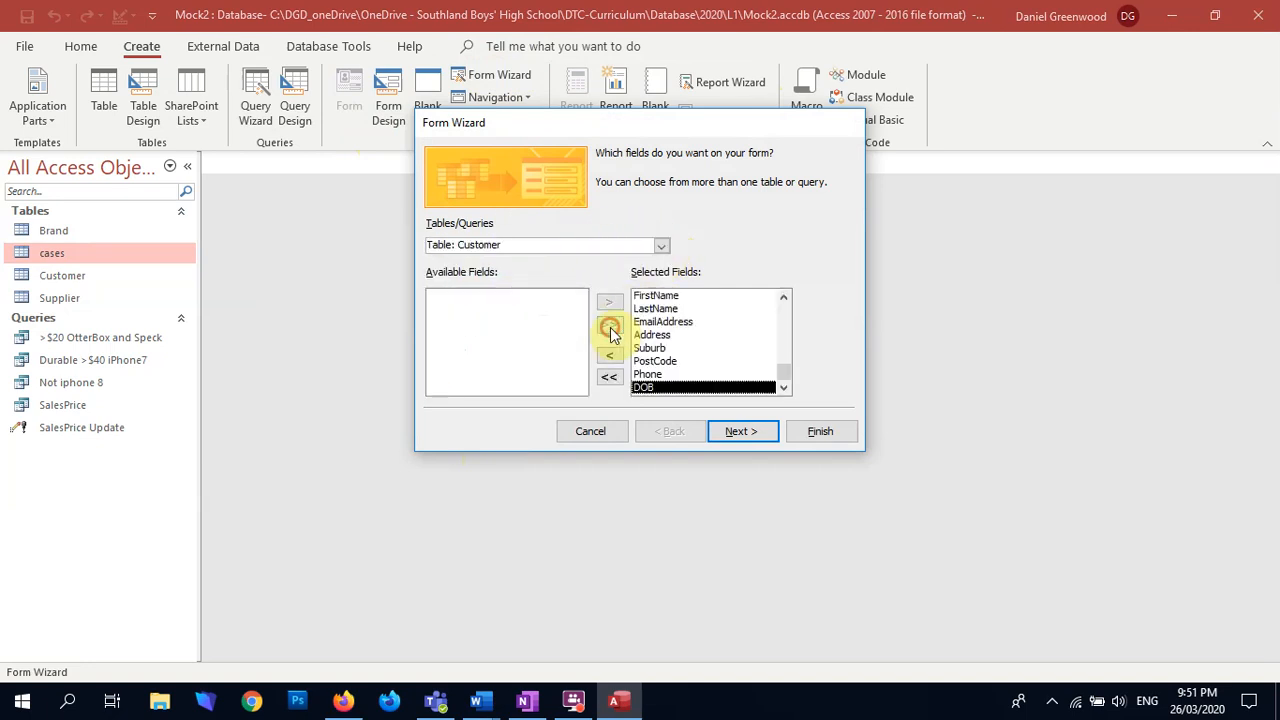
click(731, 436)
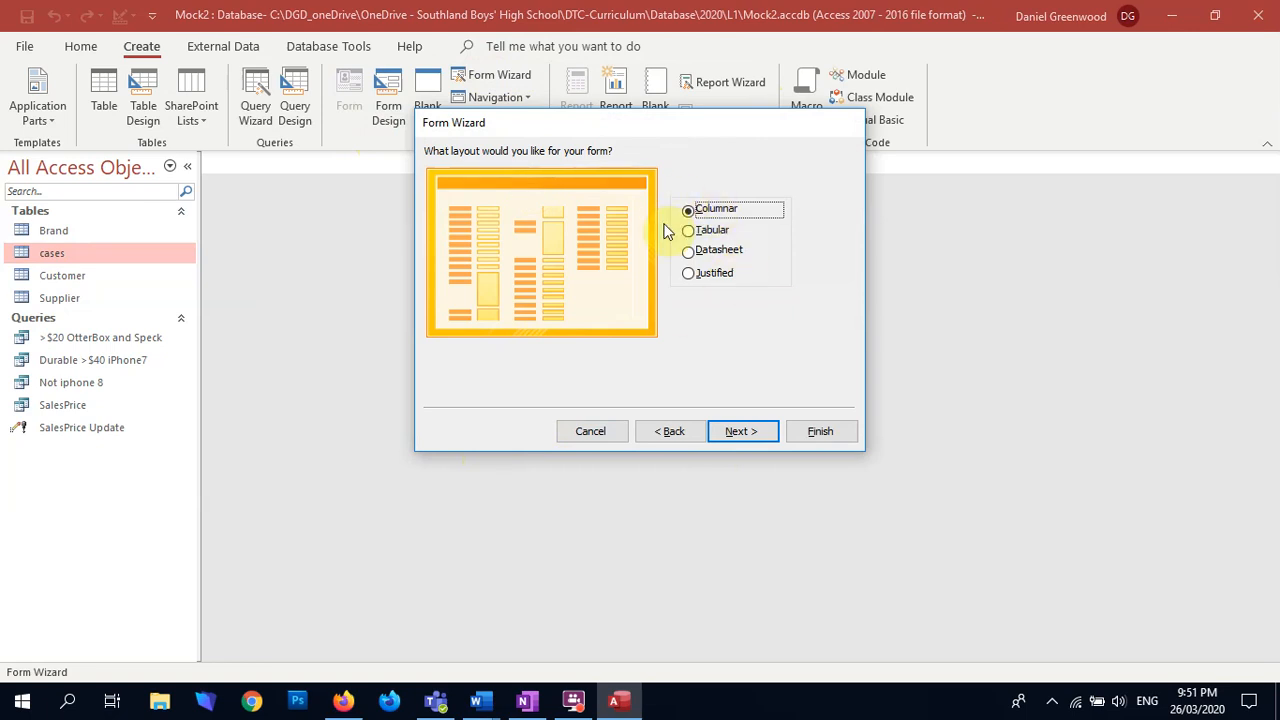
click(773, 433)
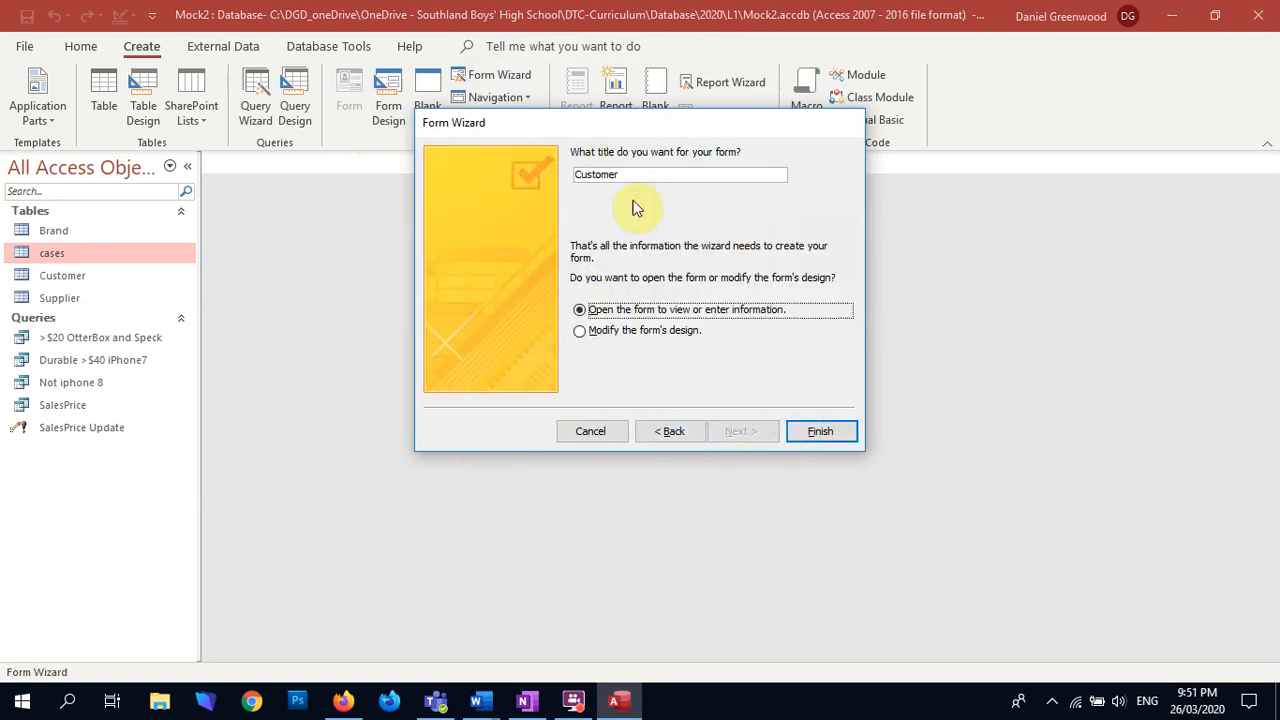
click(836, 431)
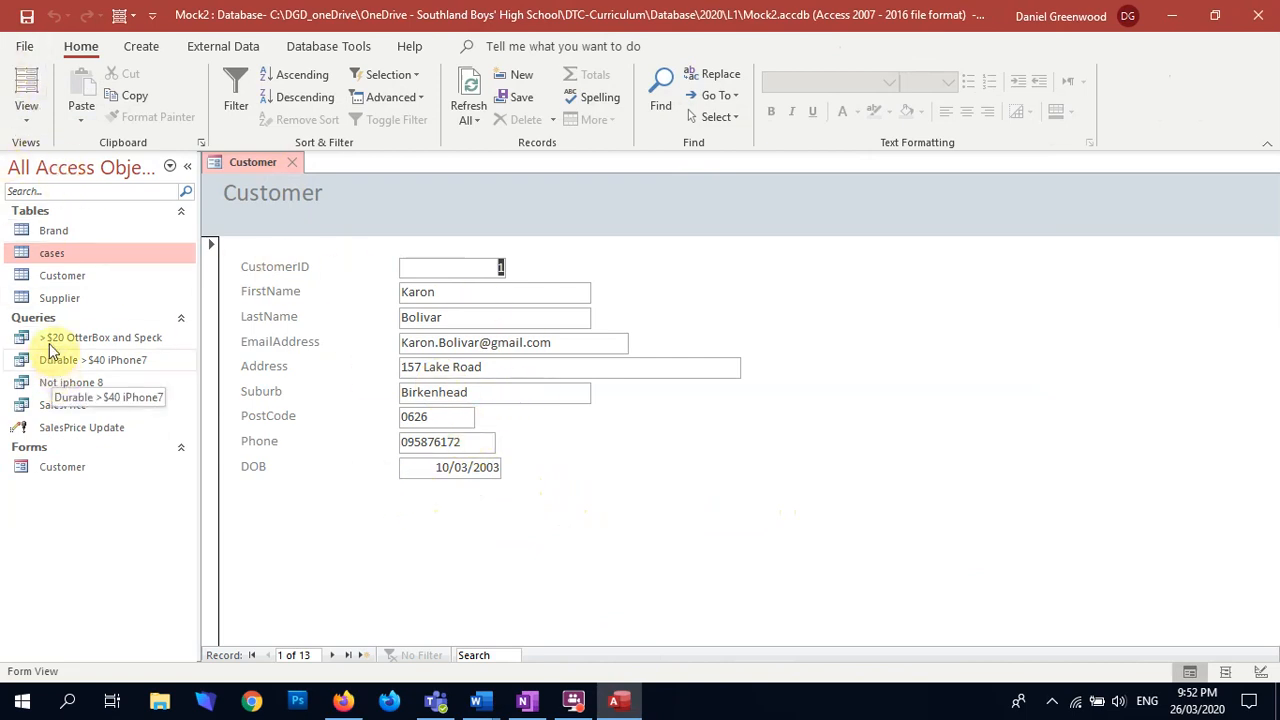
Step: Open the Customer form in Design View and narrow all field labels in the Detail section to about 3 cm
click(26, 122)
click(63, 250)
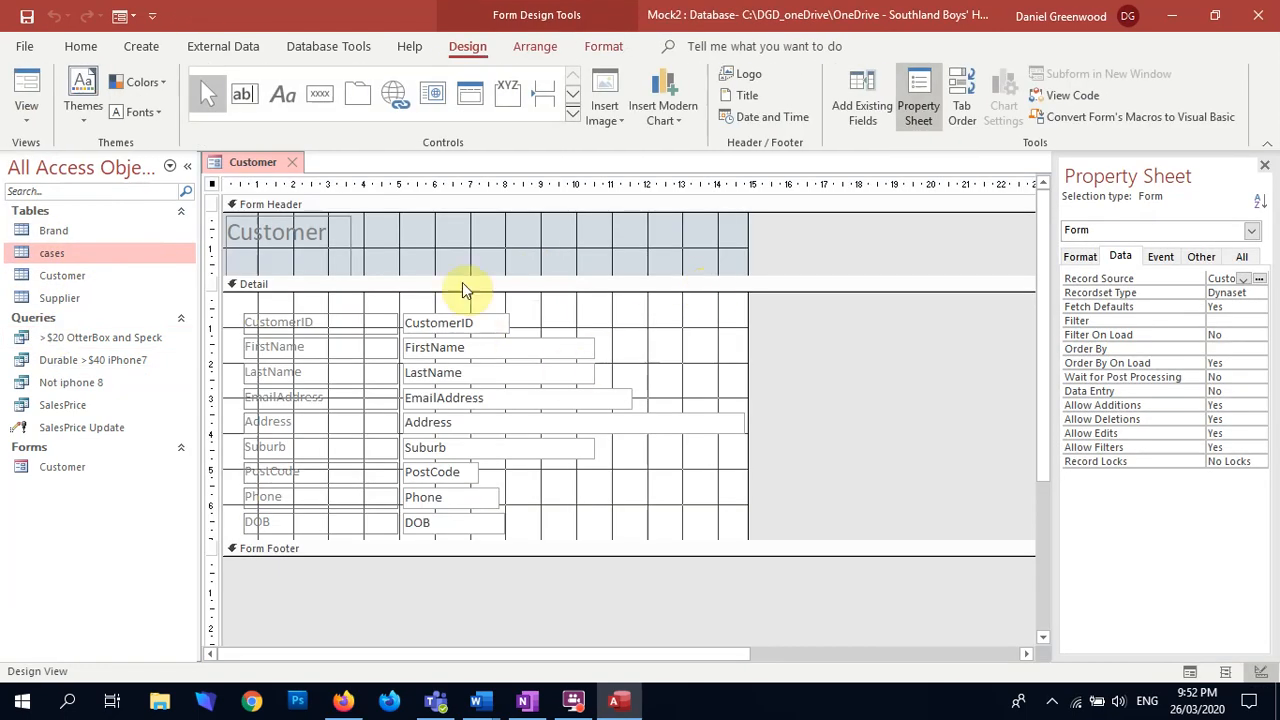
drag(392, 295, 357, 551)
drag(392, 330, 455, 528)
click(382, 316)
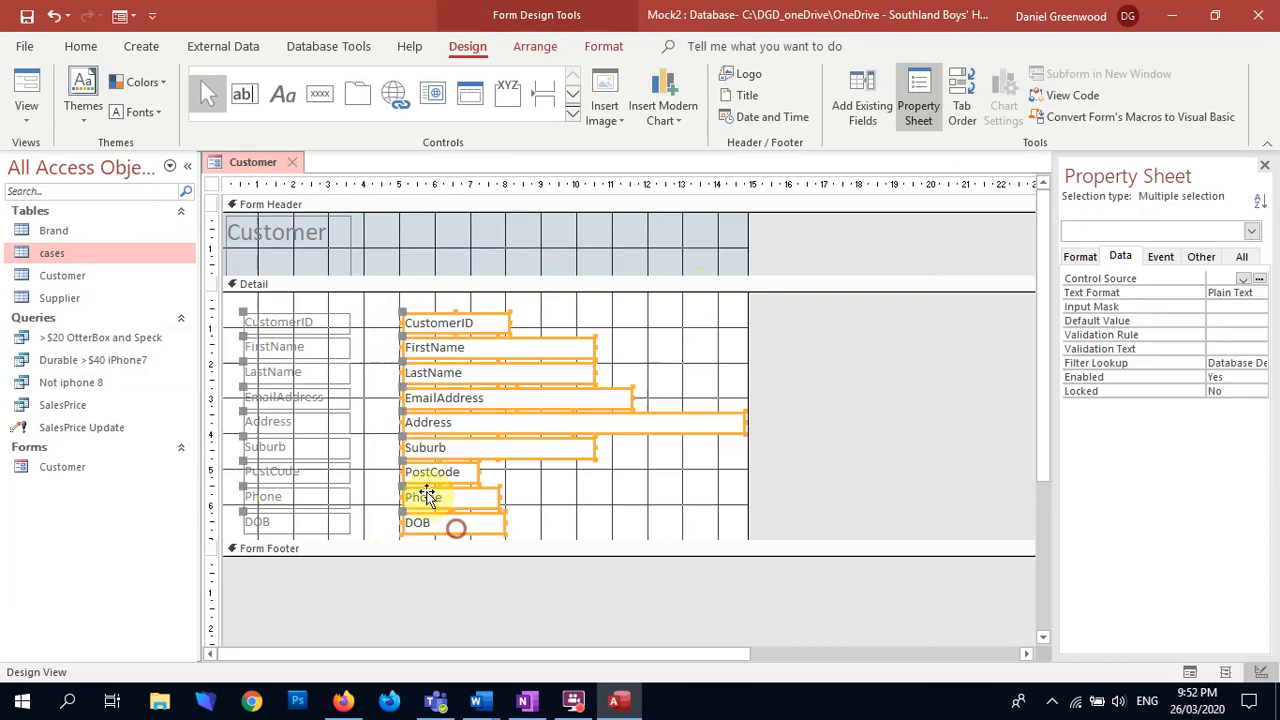
Step: Extend all the text boxes toward their labels so their left edges sit at about 4.6 cm on the ruler
click(385, 323)
click(385, 323)
drag(400, 304, 457, 551)
drag(400, 323, 386, 322)
Step: Increase the Detail section's height to about 8.7 cm and shift all labels and text boxes down about 0.9 cm
click(541, 525)
drag(529, 541, 503, 603)
drag(447, 305, 298, 563)
key(Down)
key(Down)
key(Down)
key(Down)
key(Down)
key(Down)
key(Down)
key(Down)
key(Down)
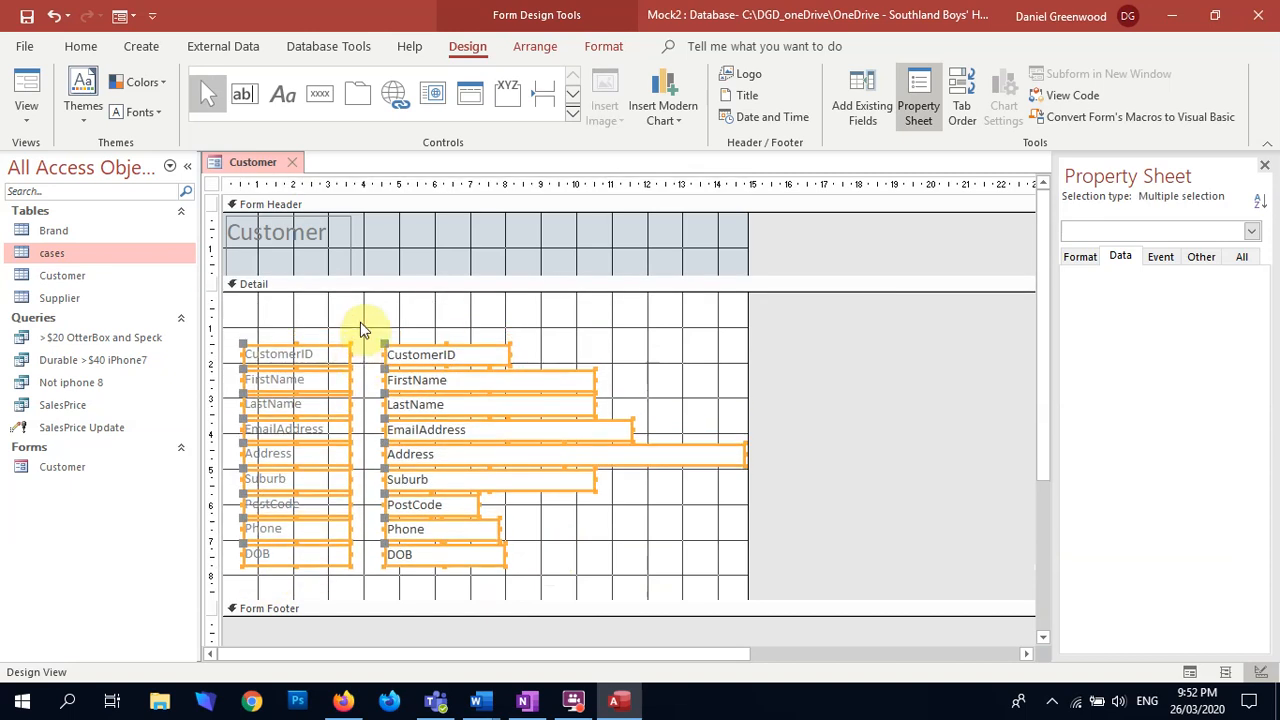
click(360, 322)
Step: Draw a vertical line about 6.5 cm long between the labels and text boxes, from CustomerID to below DOB
click(570, 96)
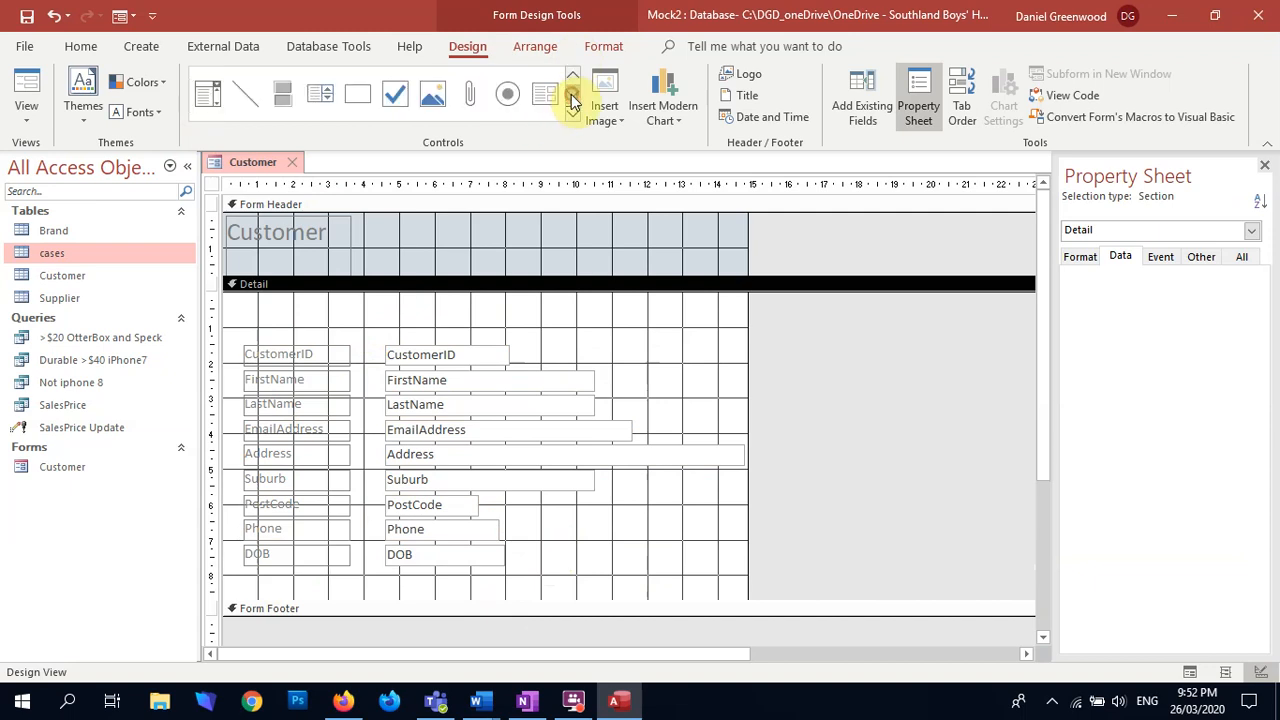
click(245, 93)
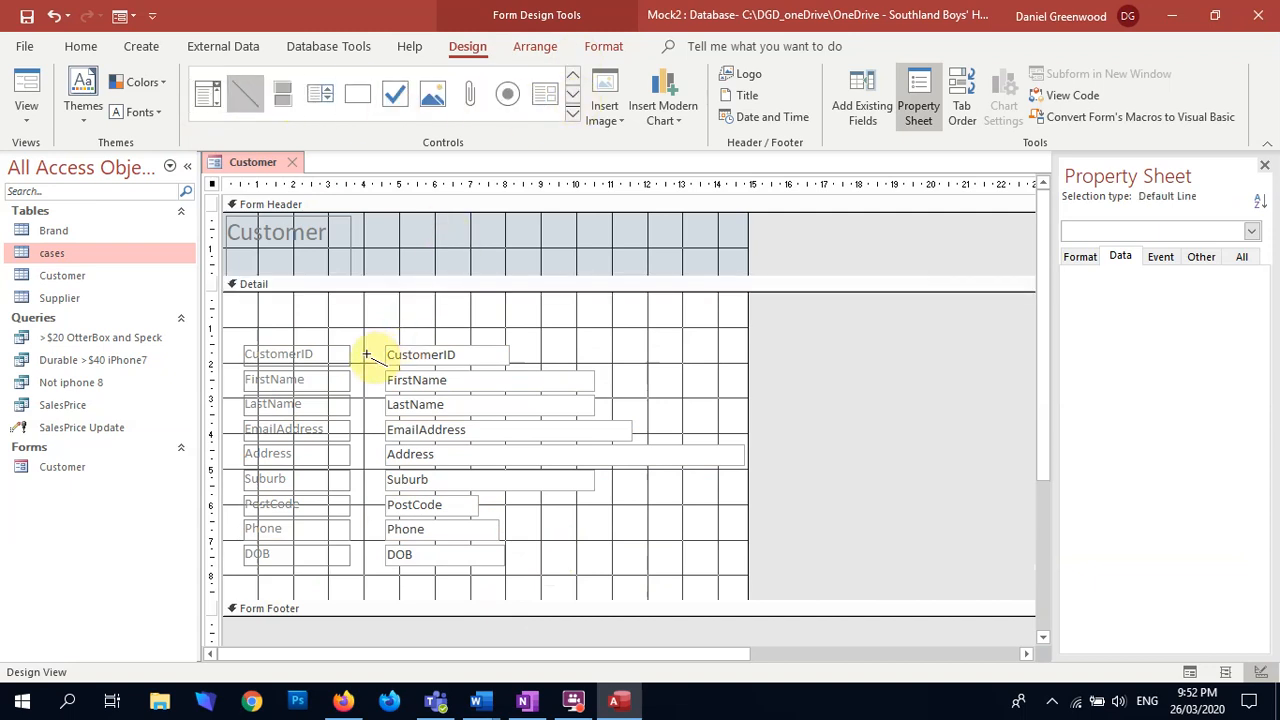
mouse_move(367, 346)
mouse_down()
mouse_move(360, 557)
mouse_move(380, 571)
mouse_move(367, 577)
mouse_up()
click(343, 322)
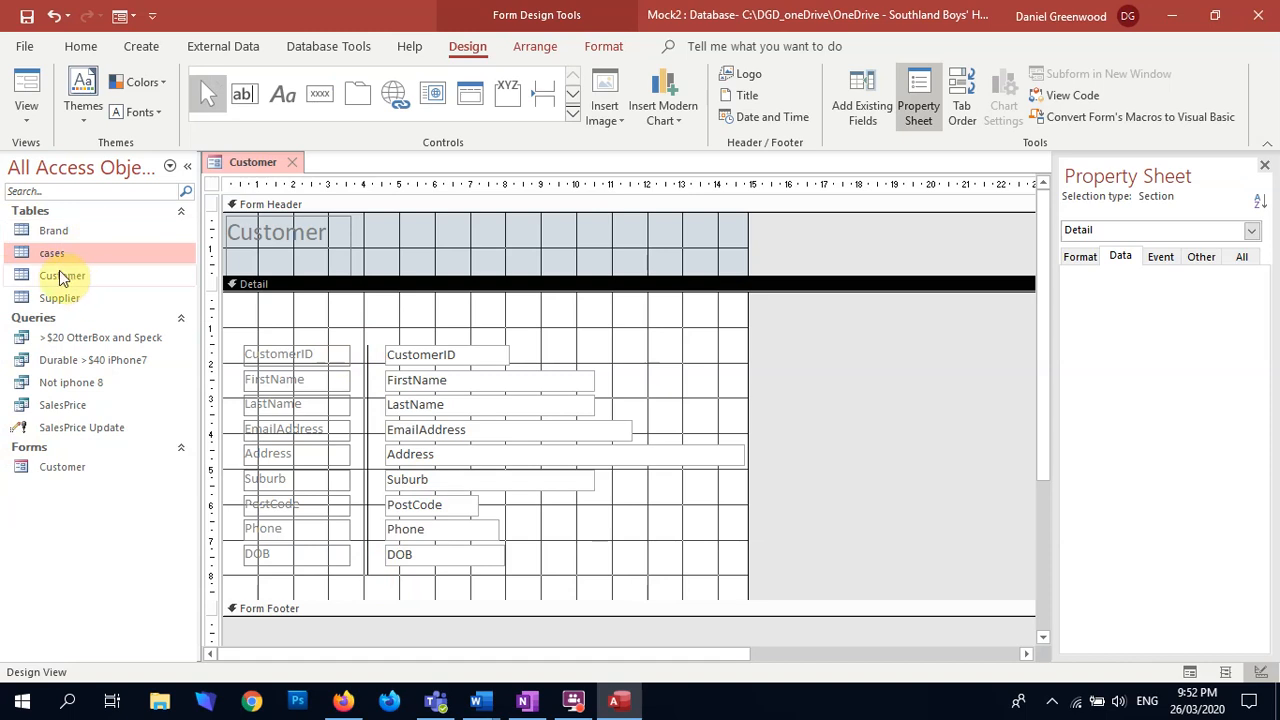
click(362, 316)
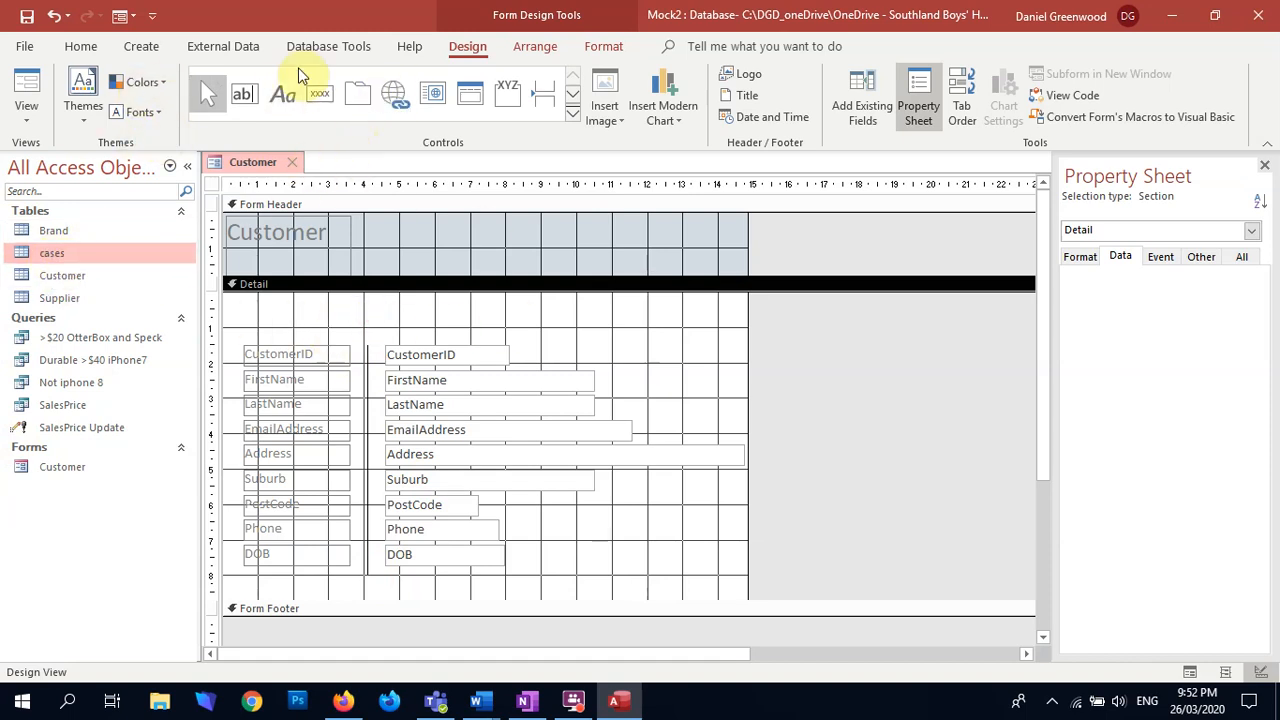
Step: Set the Form Header's fill colour to dark blue
right_click(512, 249)
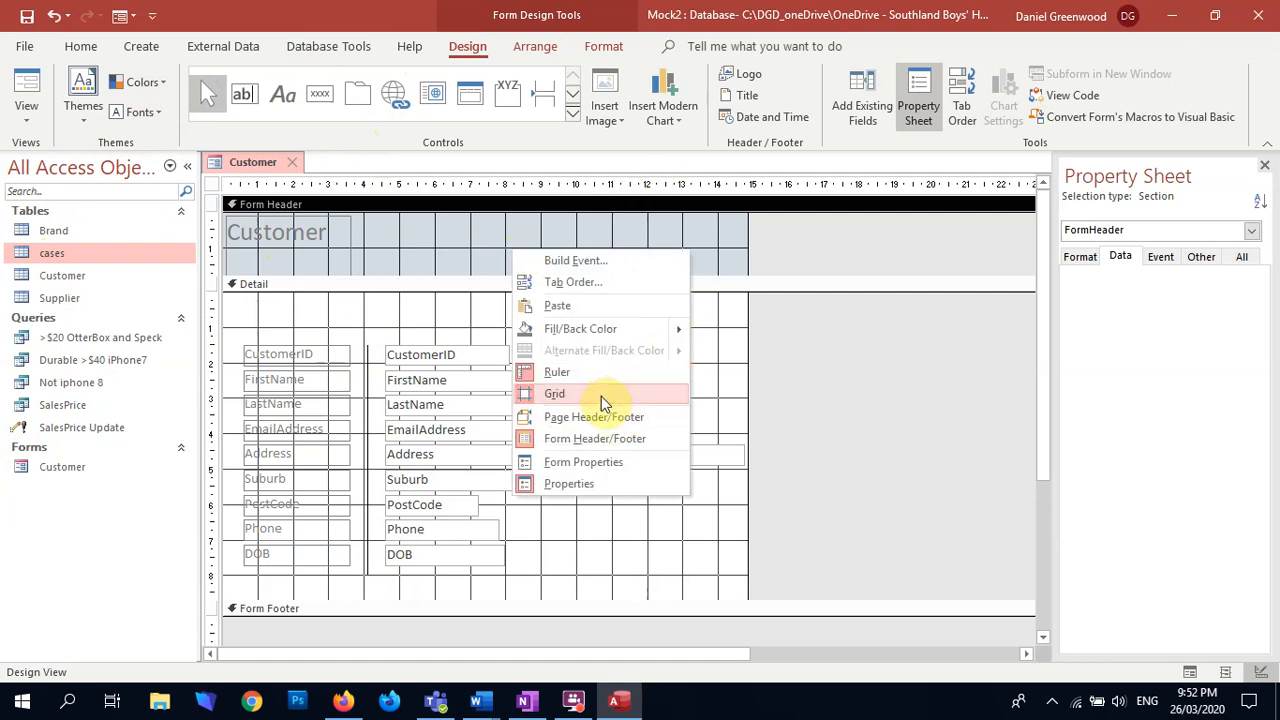
mouse_move(681, 330)
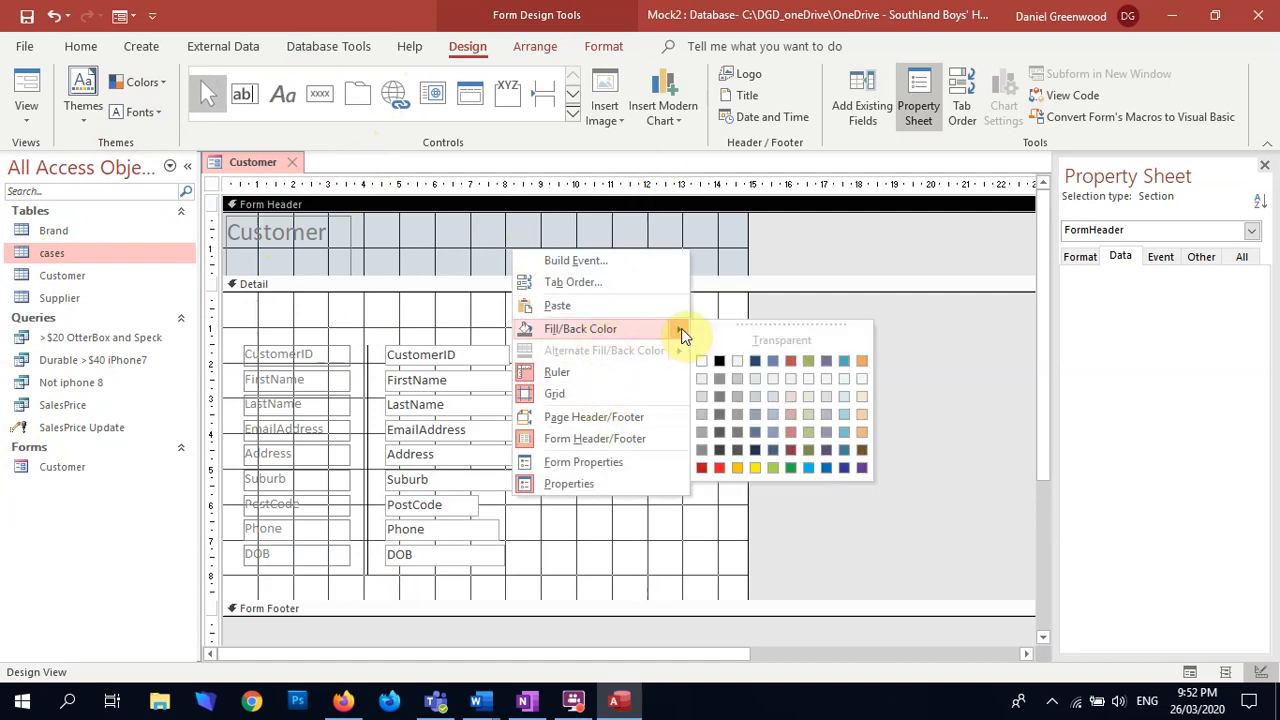
click(757, 361)
Step: Change the font colour of the Customer title label in the Form Header to white
click(314, 240)
drag(314, 240, 189, 240)
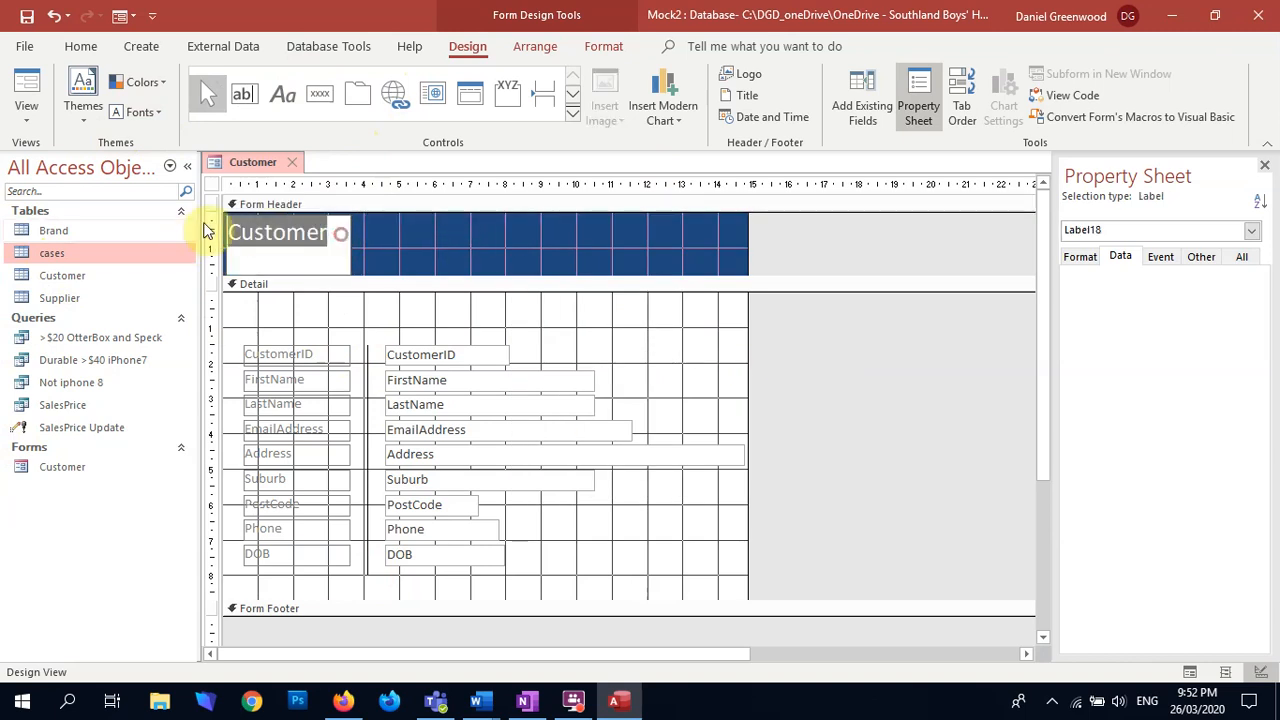
click(603, 46)
click(239, 116)
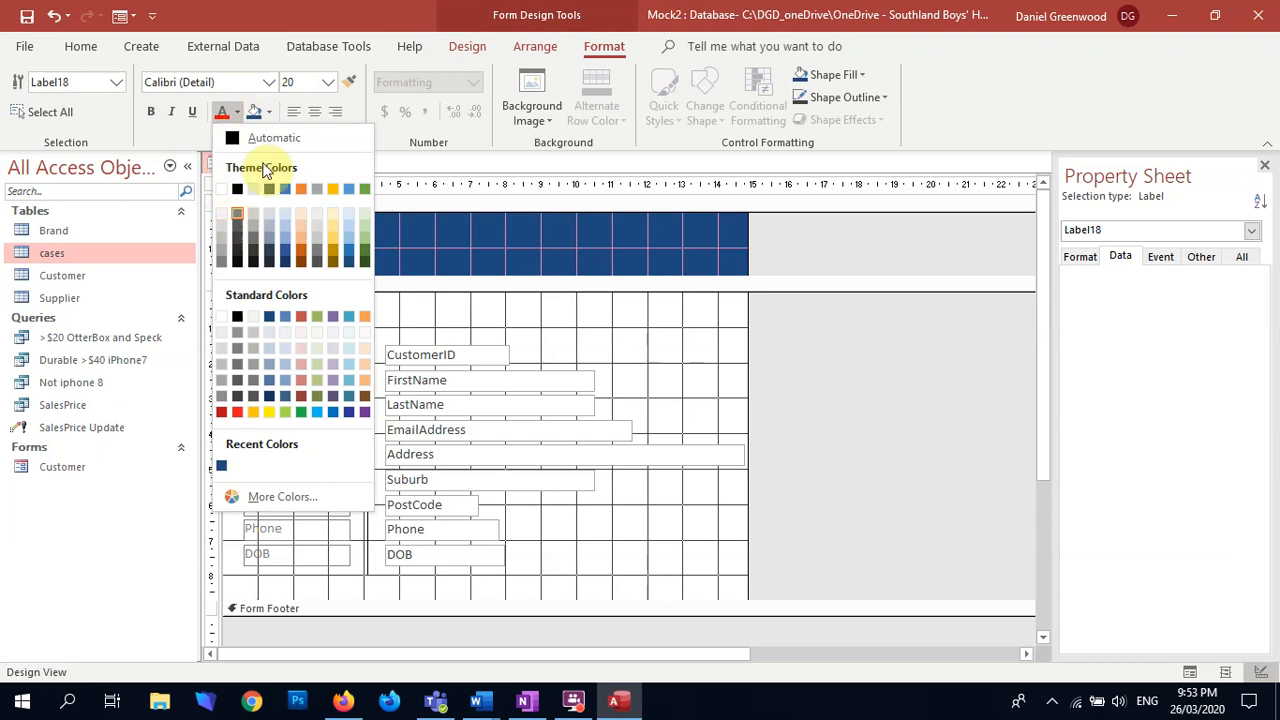
click(223, 186)
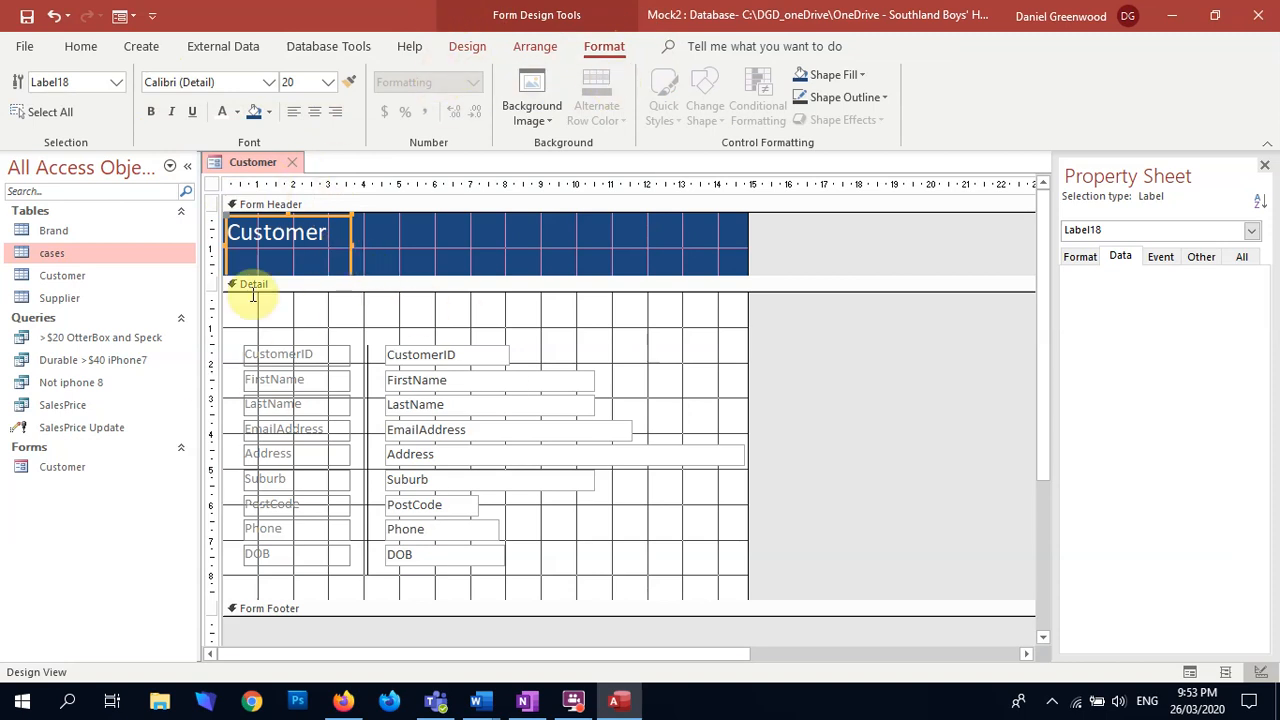
click(278, 320)
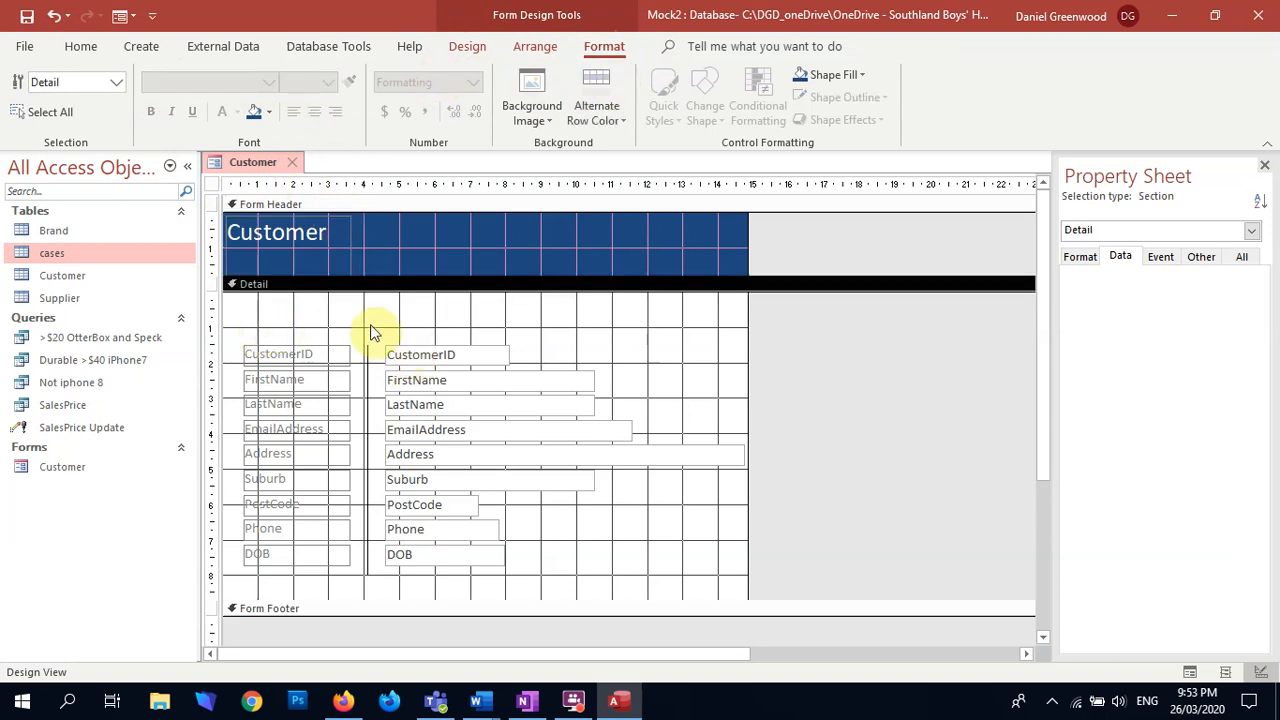
click(540, 48)
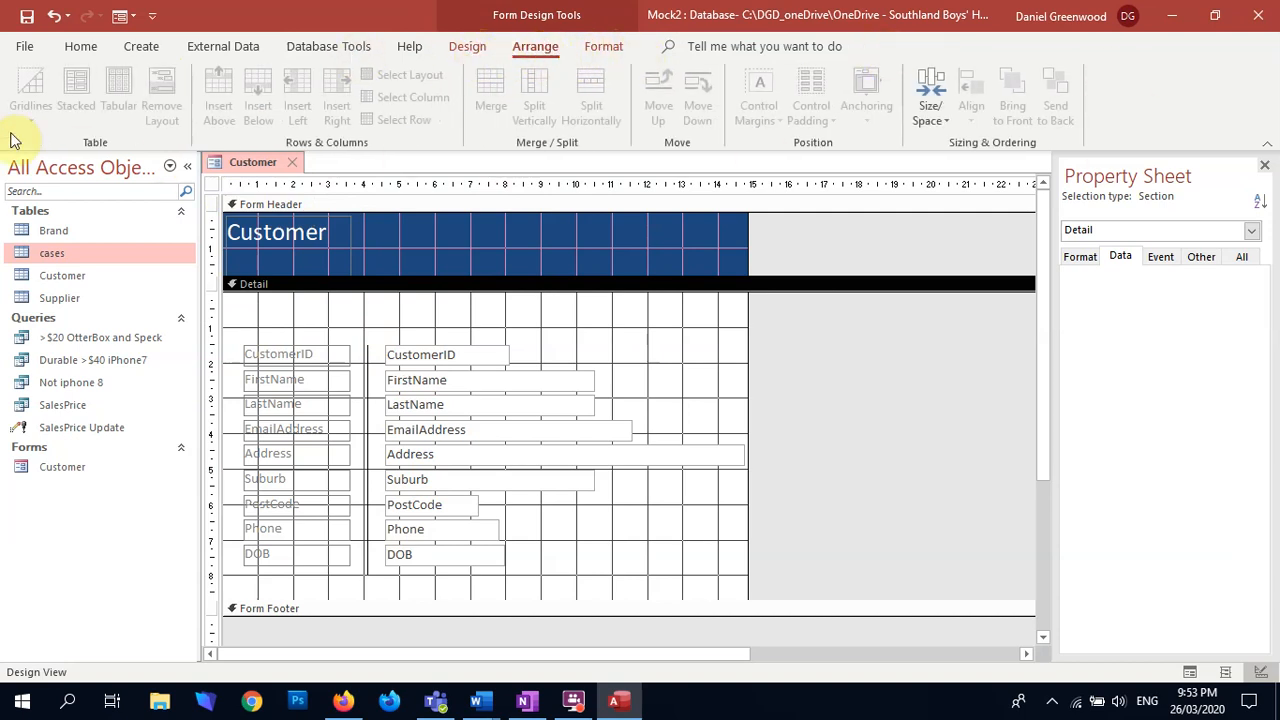
click(465, 46)
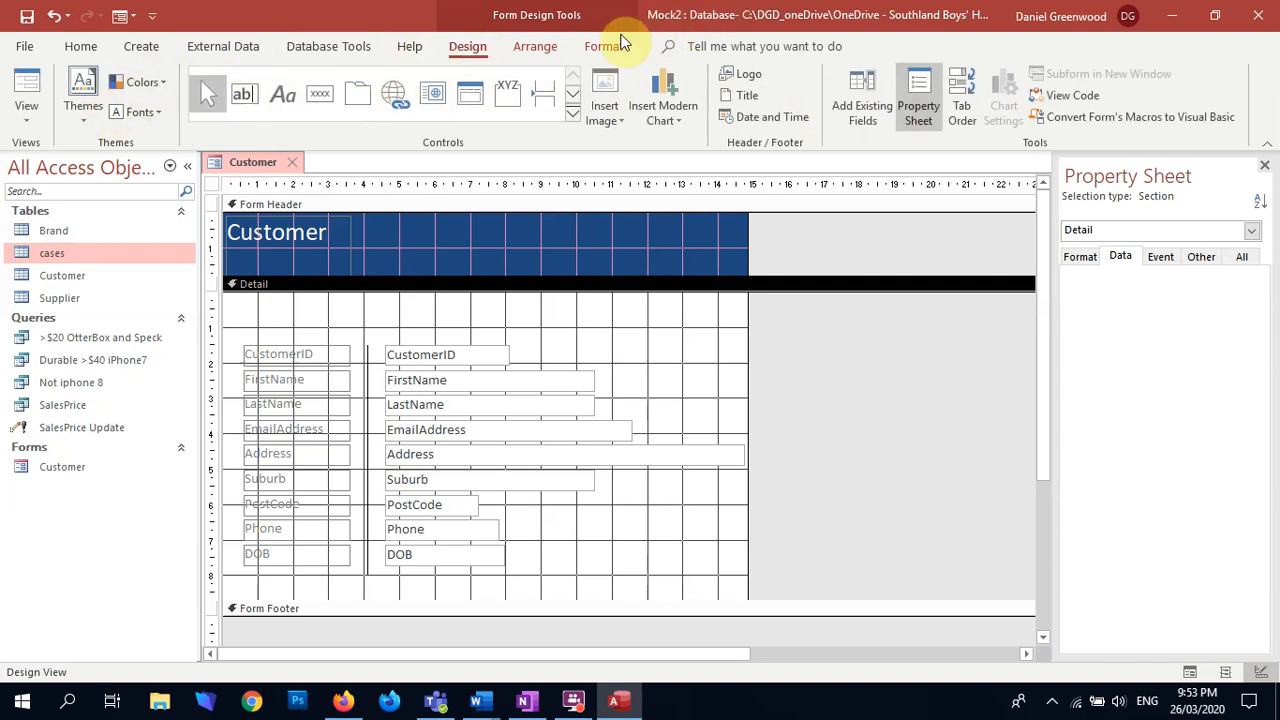
click(604, 46)
click(307, 321)
drag(482, 340, 488, 586)
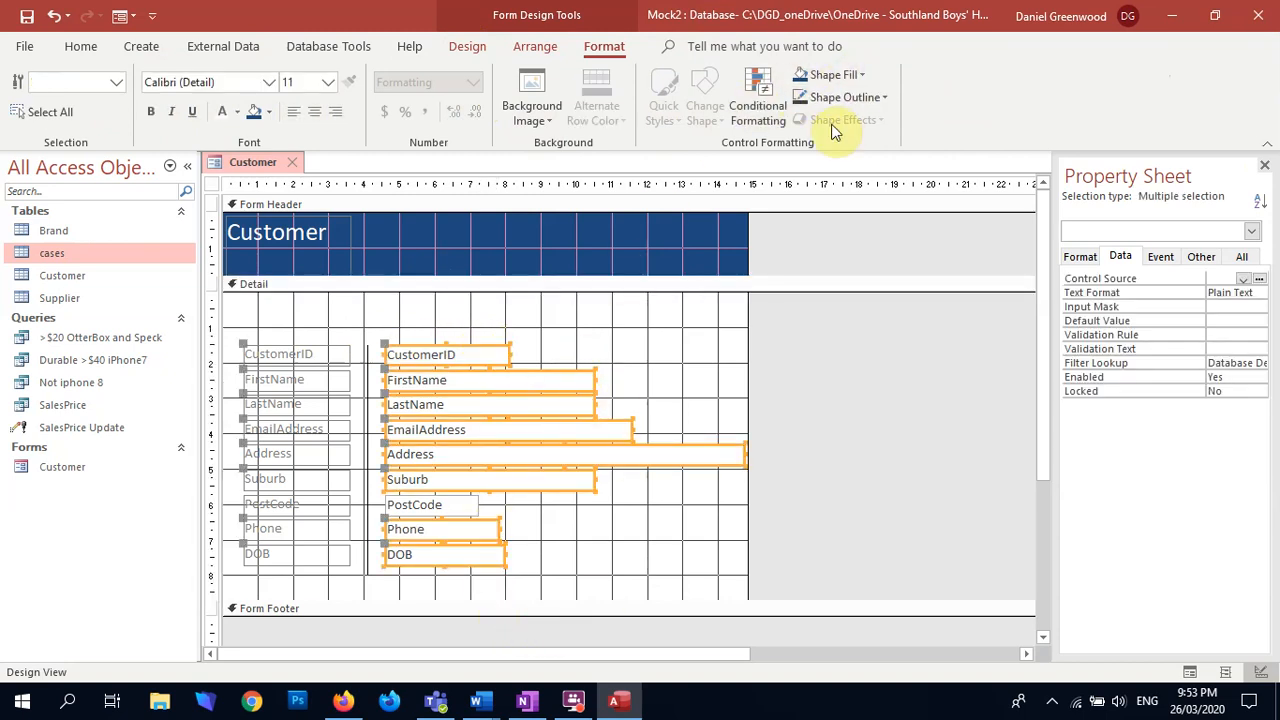
click(366, 314)
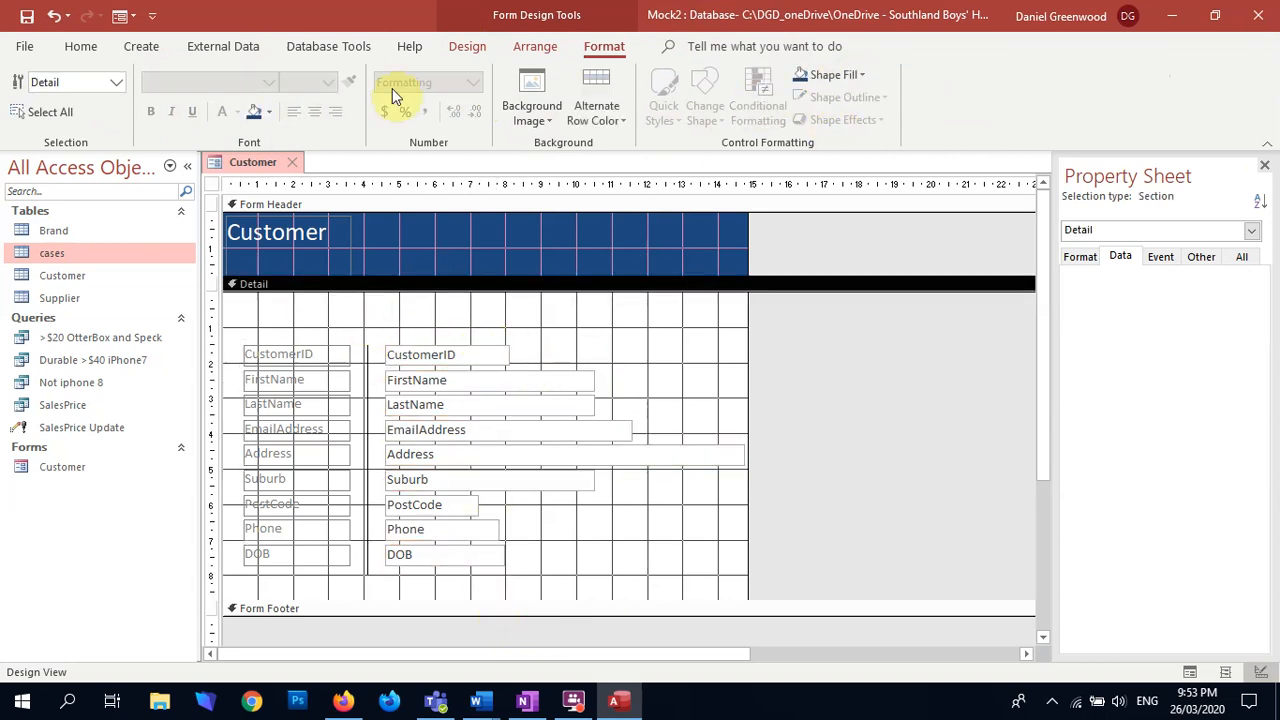
Step: Insert a command button above the CustomerID label and assign it the Add New Record action from the Record Operations category
click(466, 47)
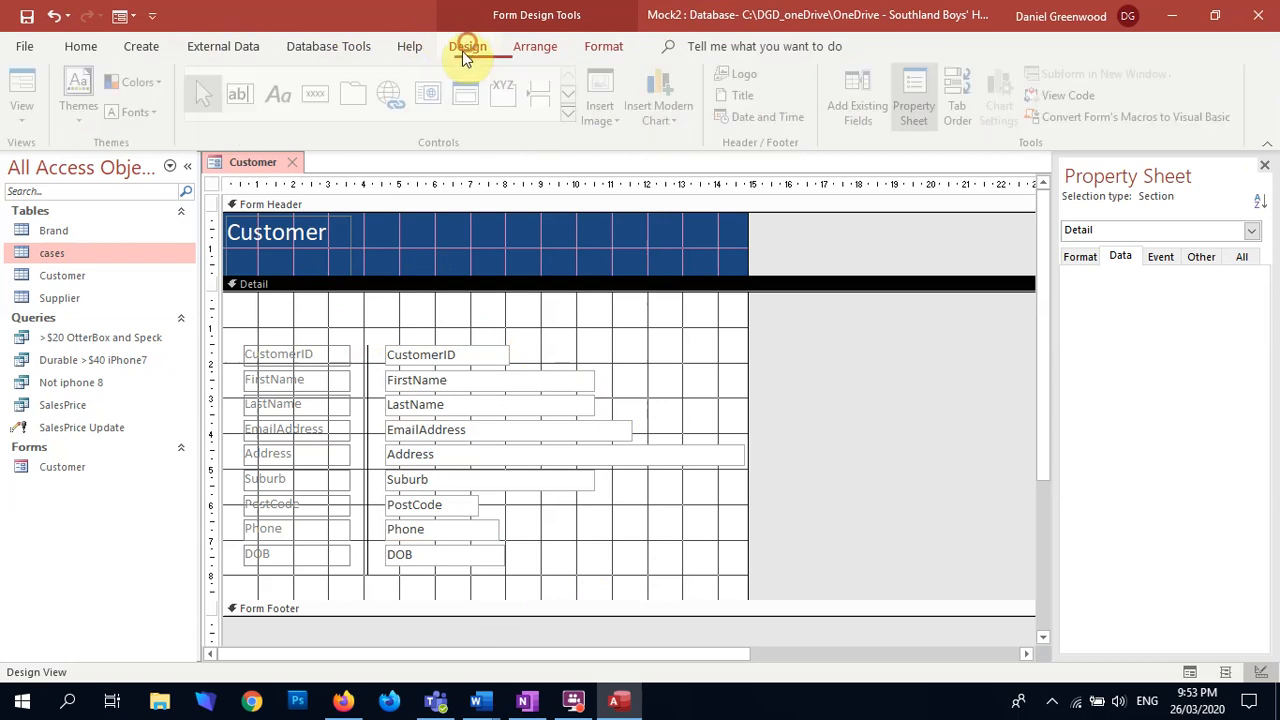
click(320, 95)
click(248, 314)
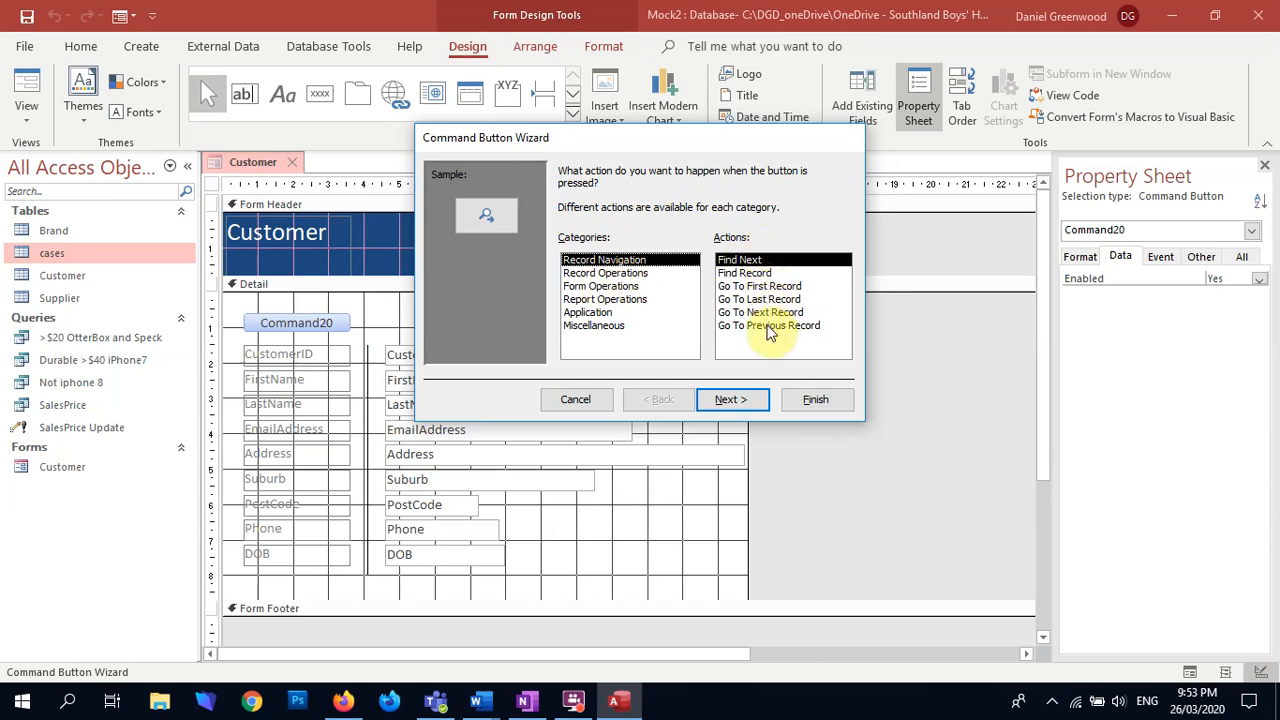
click(655, 273)
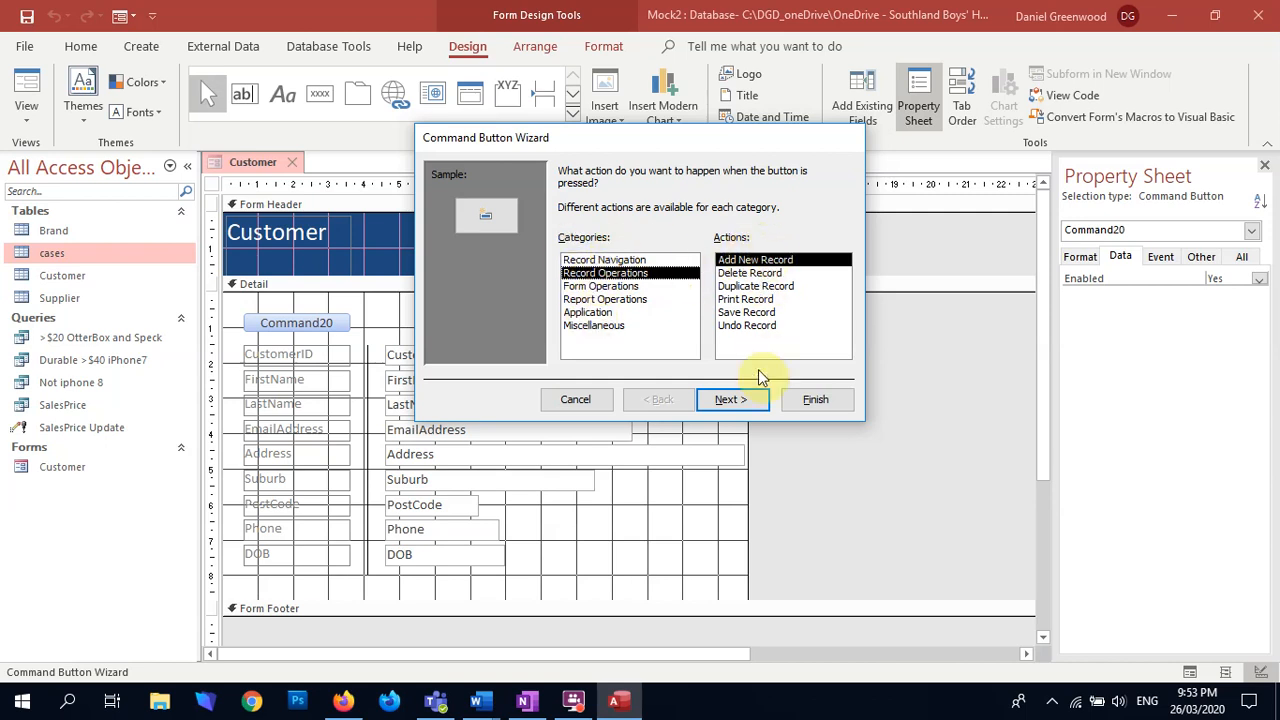
click(590, 325)
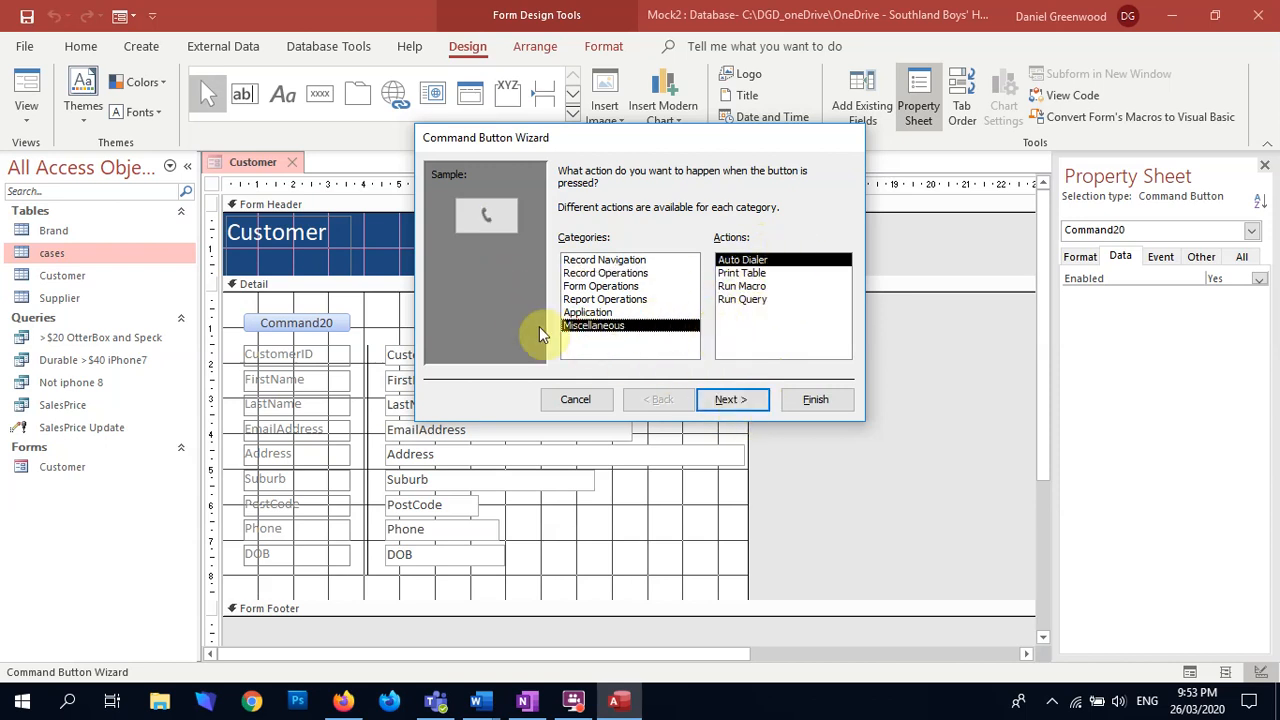
click(590, 312)
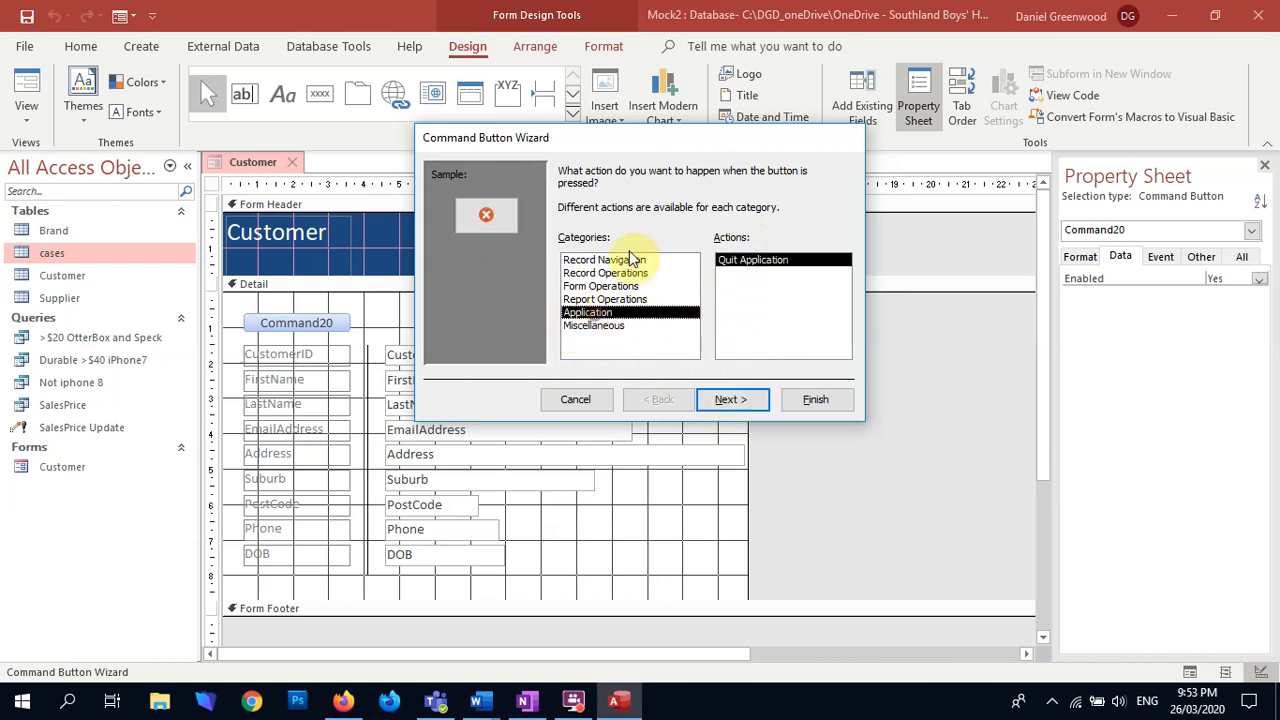
click(600, 299)
click(601, 286)
click(607, 273)
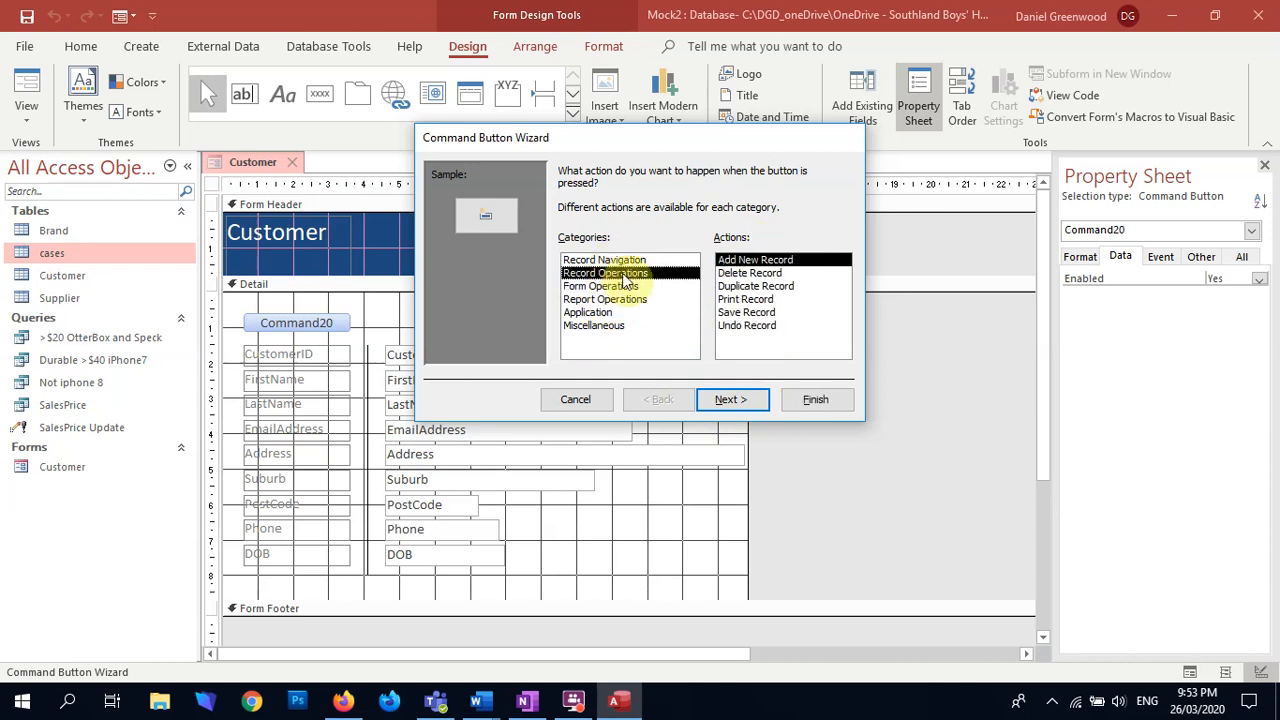
click(752, 396)
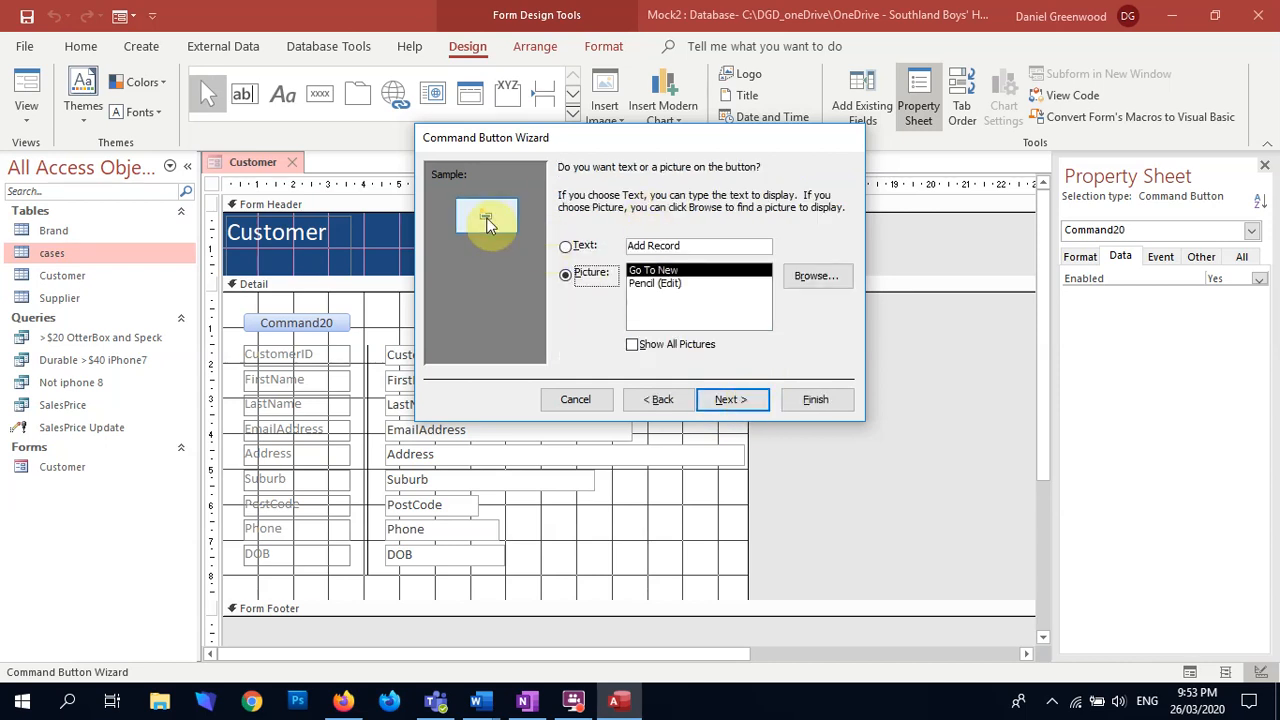
Step: Display the text New on the Add New Record button instead of a picture, and name the button New
click(655, 283)
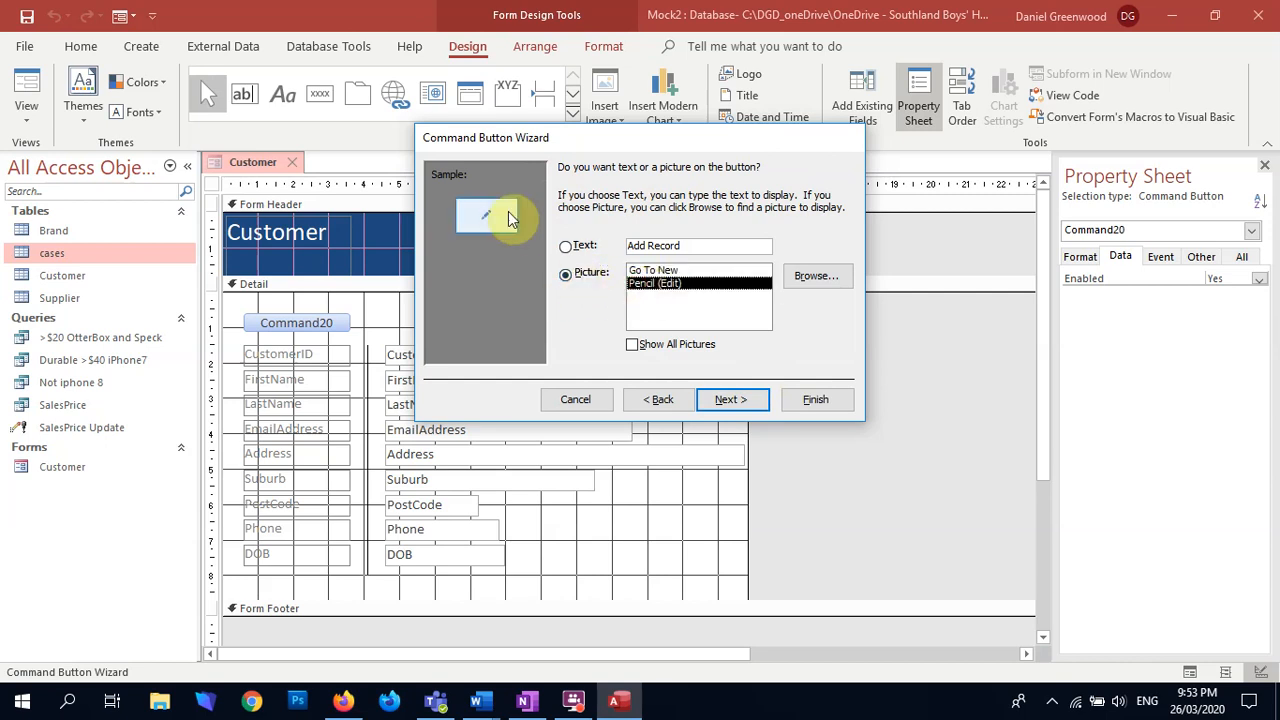
click(566, 248)
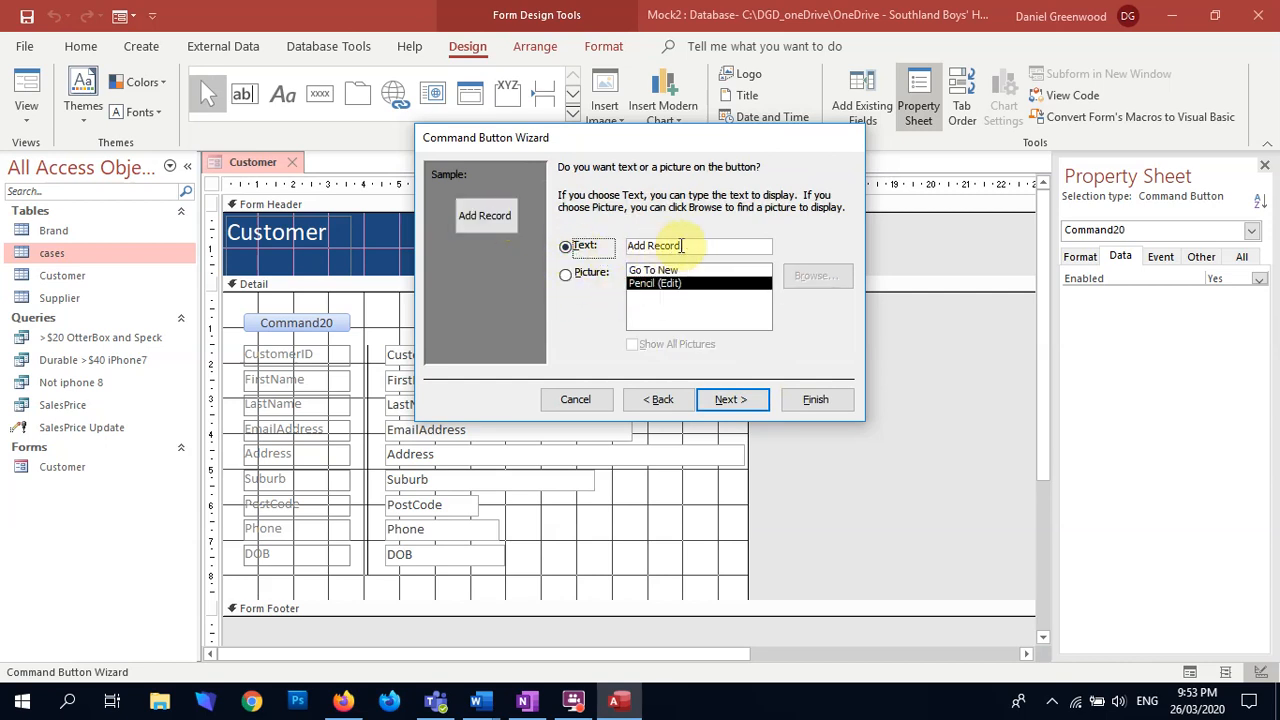
text(New)
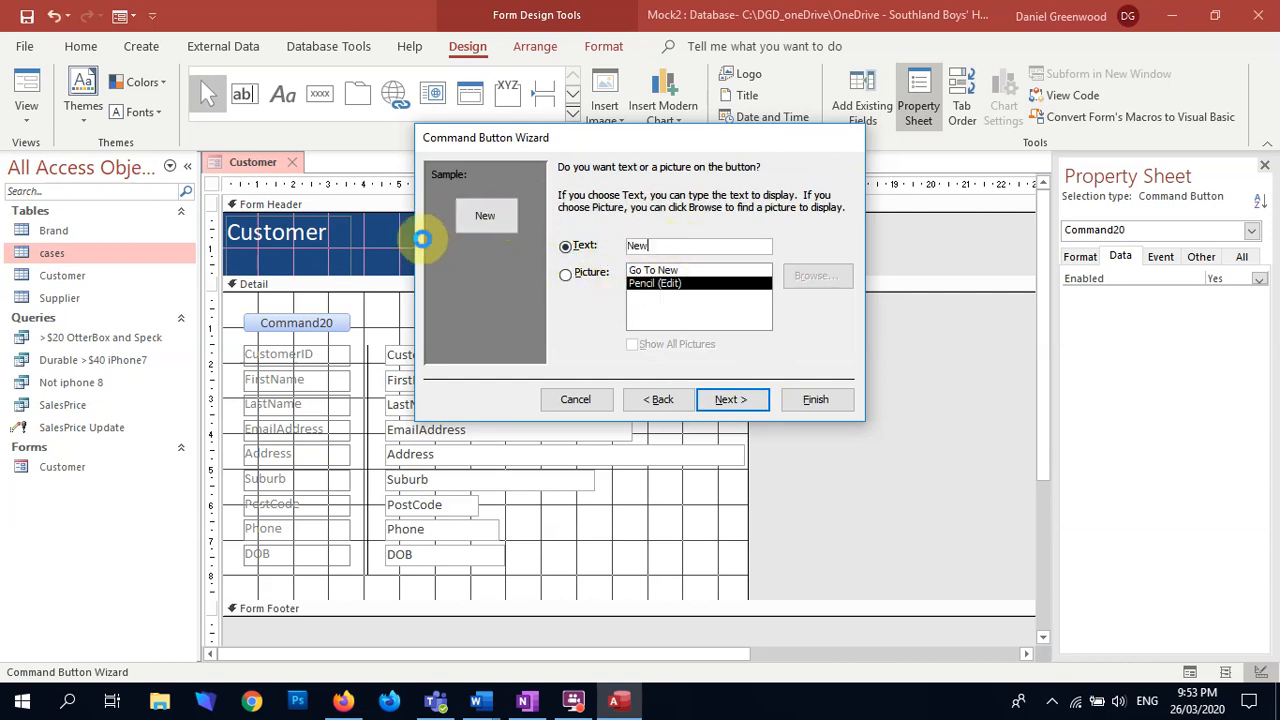
key(Return)
text(New)
key(Return)
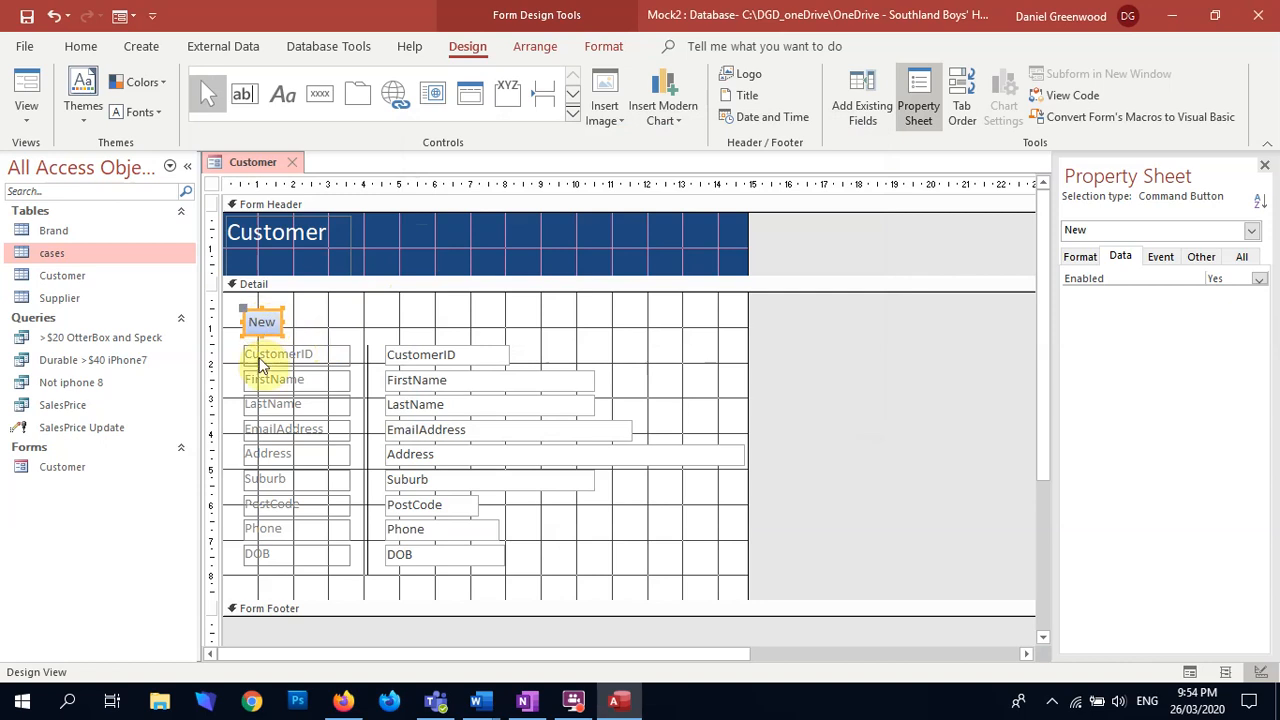
click(349, 323)
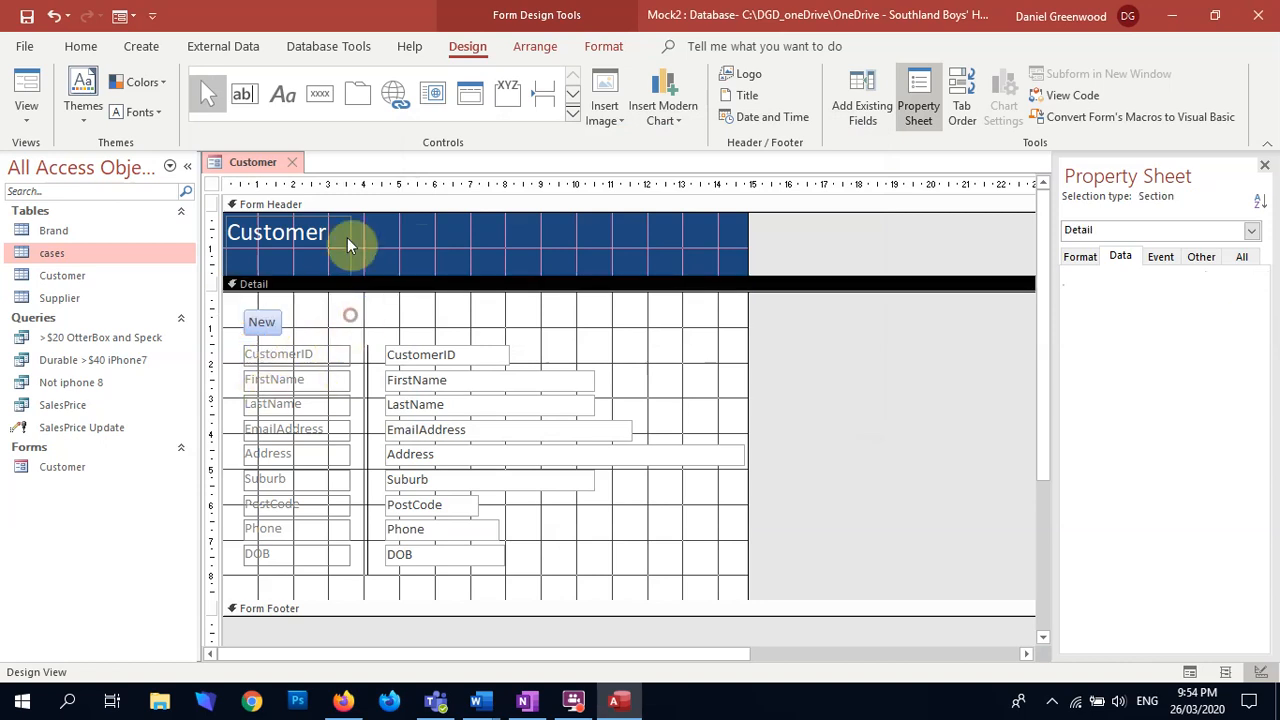
Step: Add a Go To First Record button with the Go To First picture above the CustomerID text box, aligned with the box's left edge
click(321, 94)
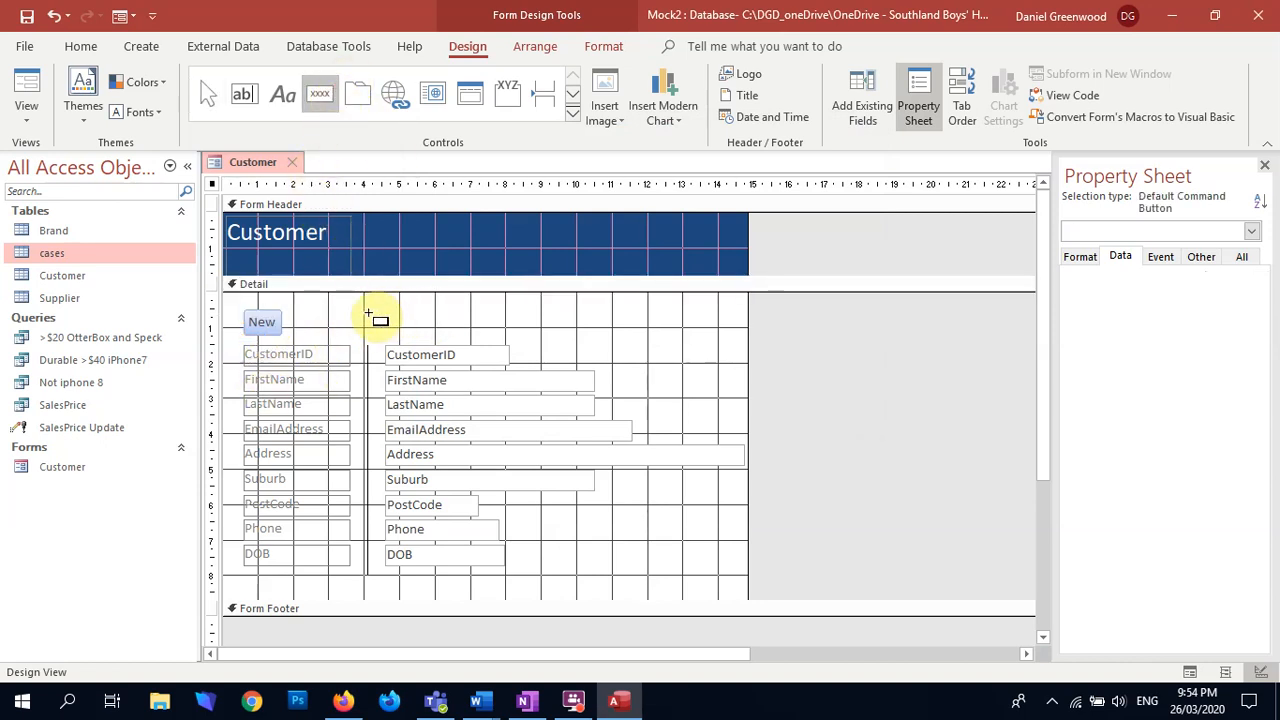
click(391, 310)
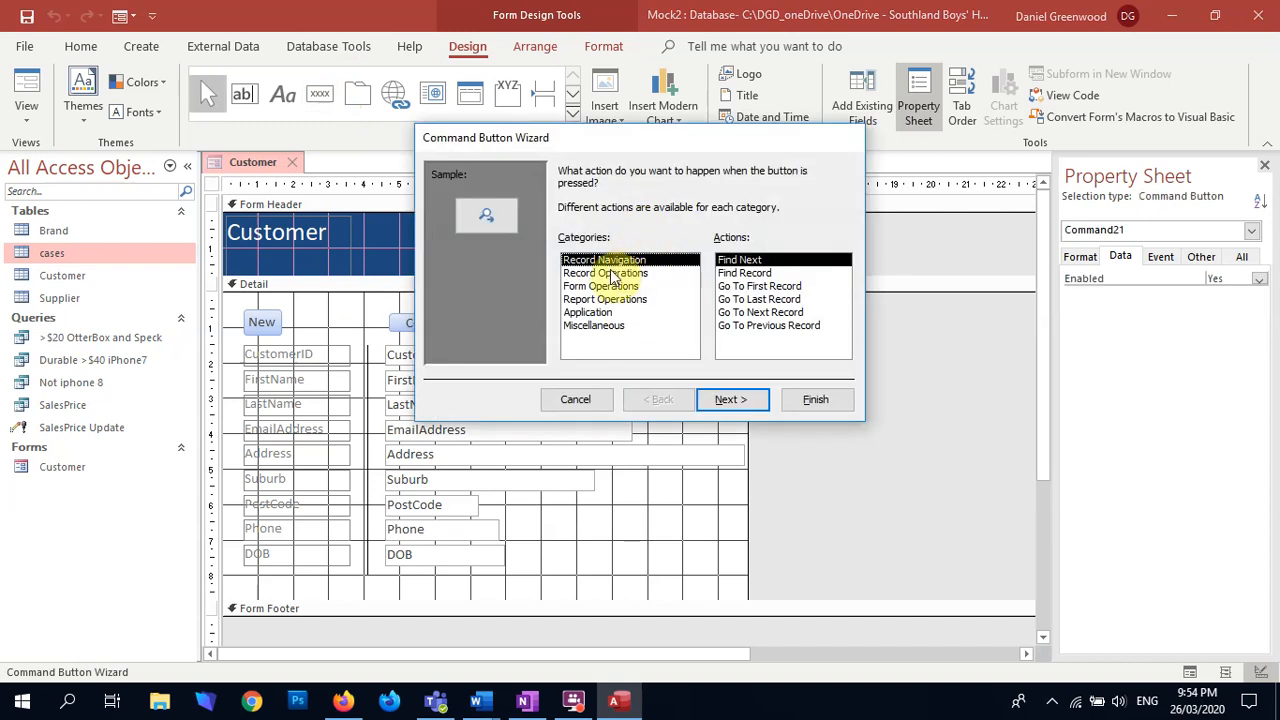
click(762, 287)
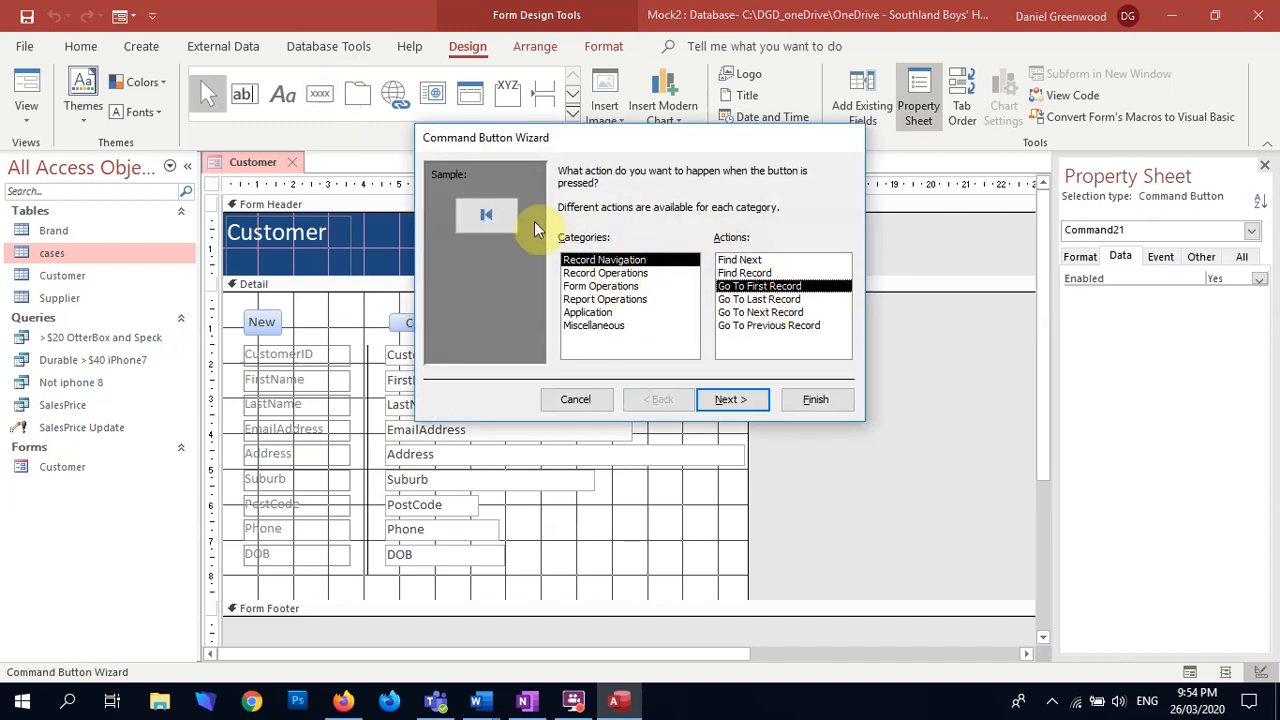
click(728, 399)
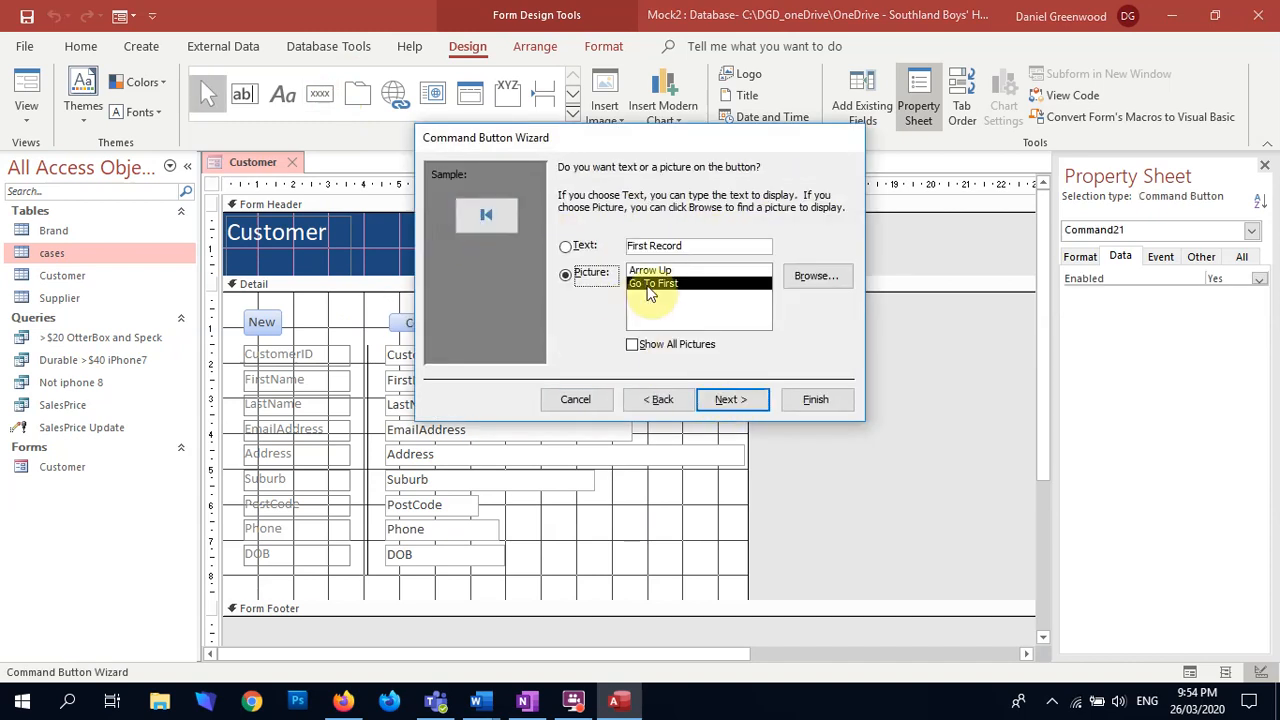
click(731, 398)
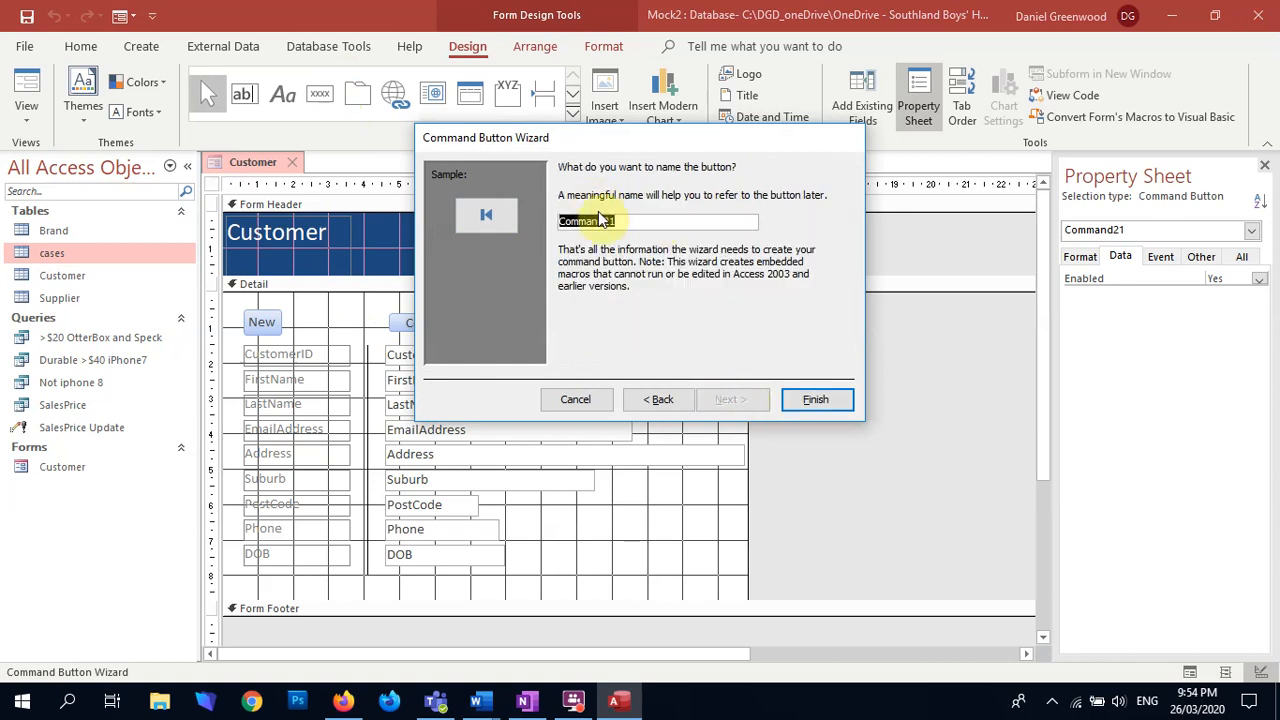
click(813, 399)
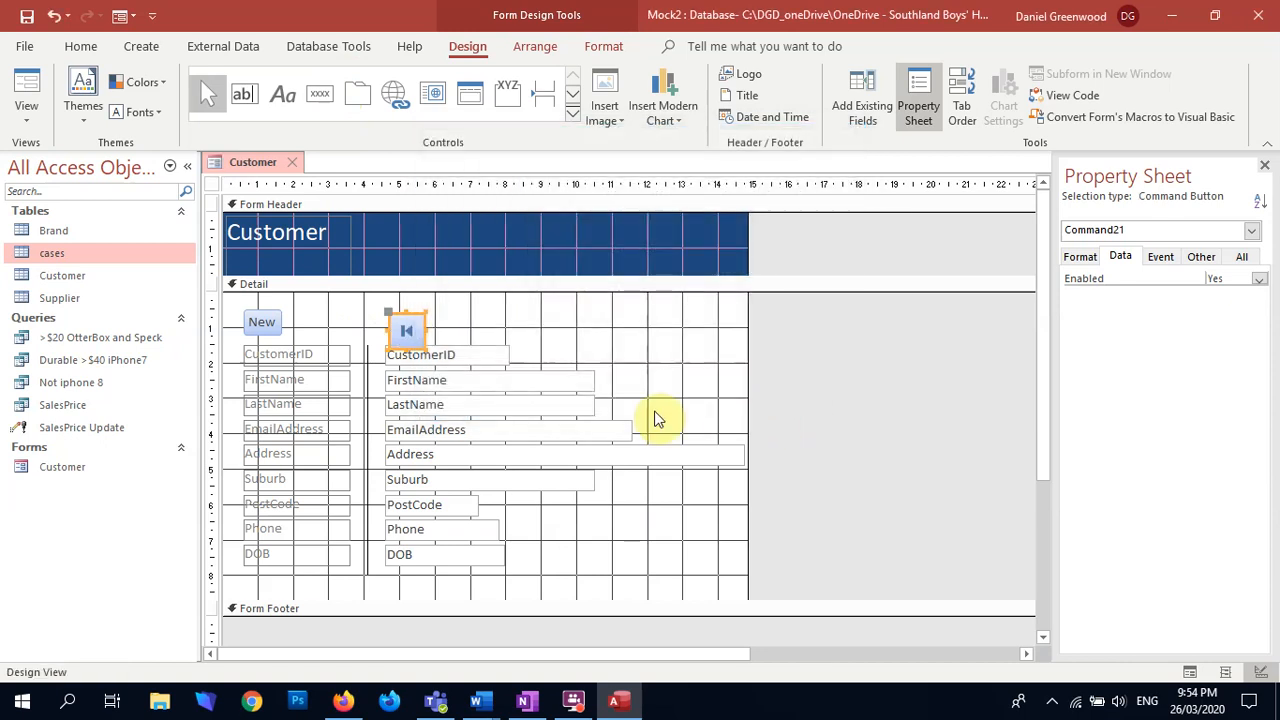
key(Up)
key(Up)
key(Left)
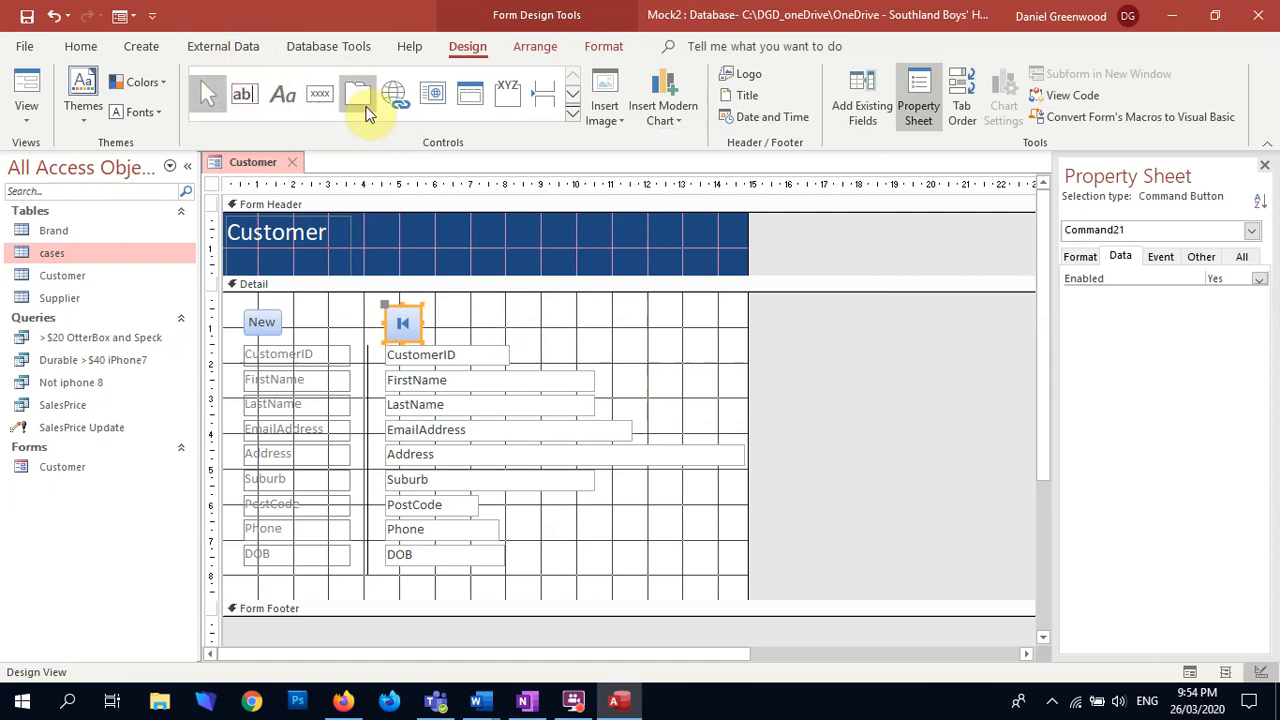
Step: Add a Go To Previous Record picture button directly beside the first-record button
click(320, 93)
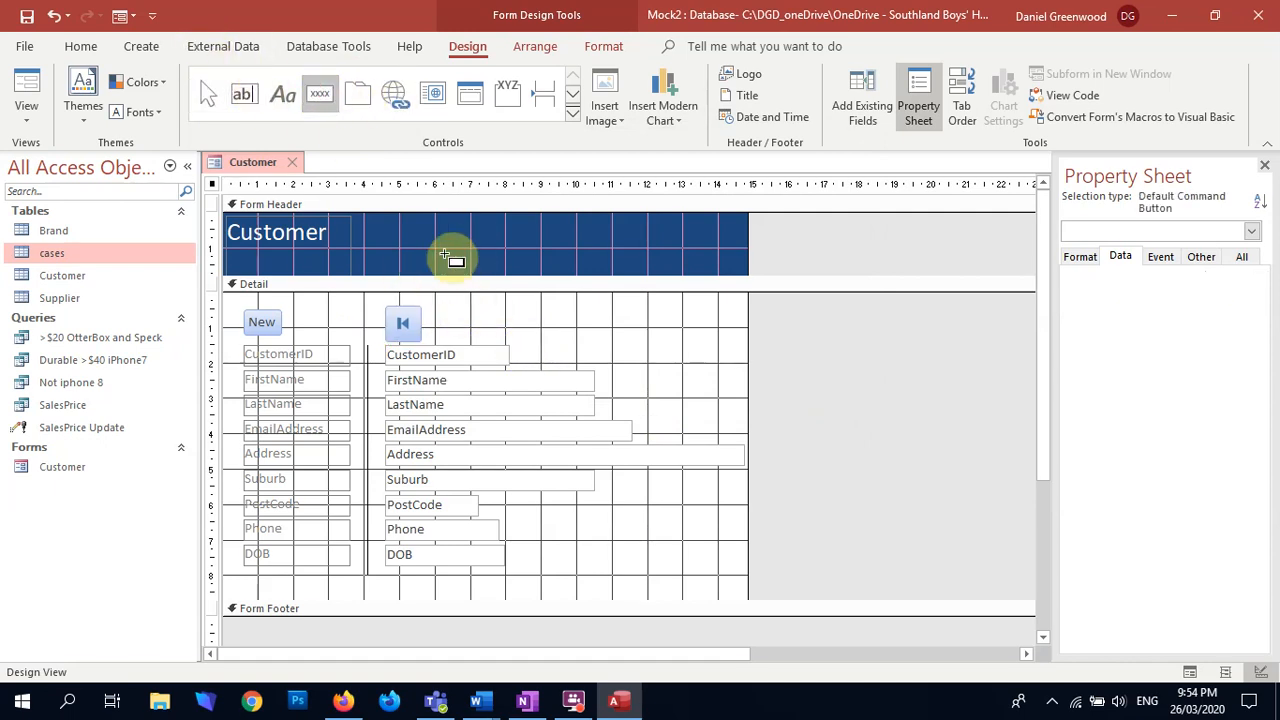
click(429, 306)
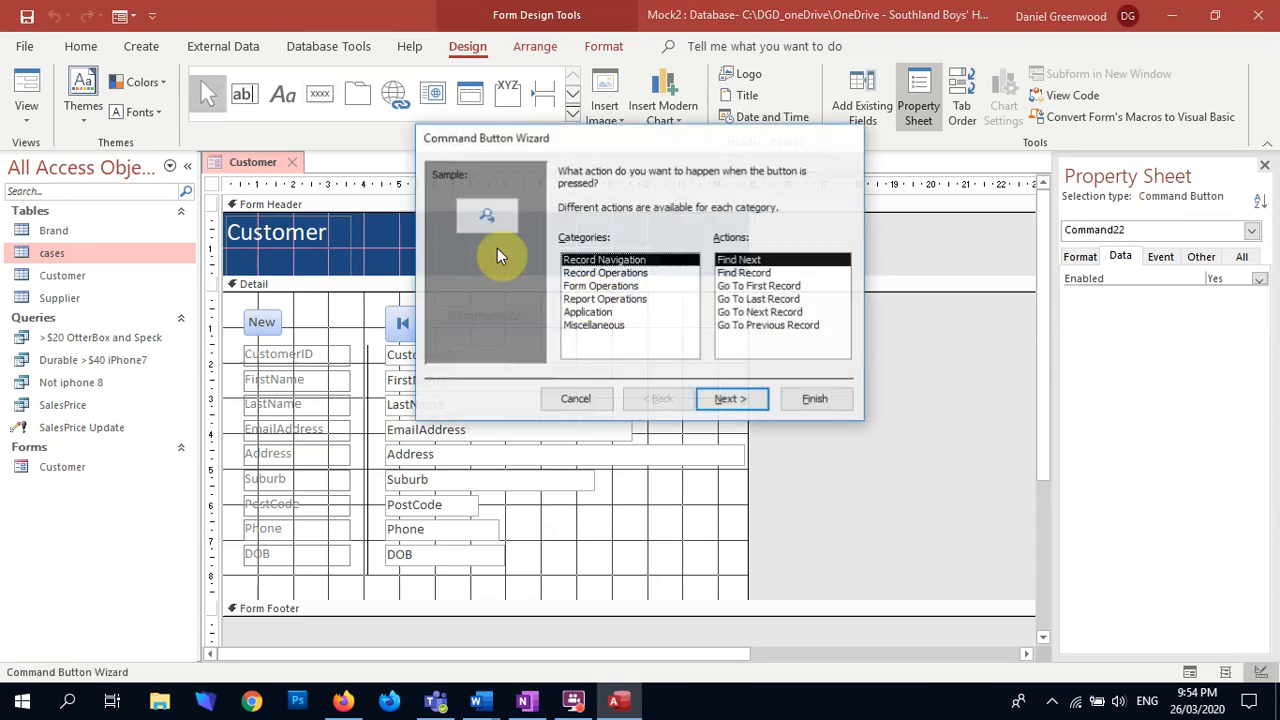
click(772, 299)
click(770, 312)
click(768, 325)
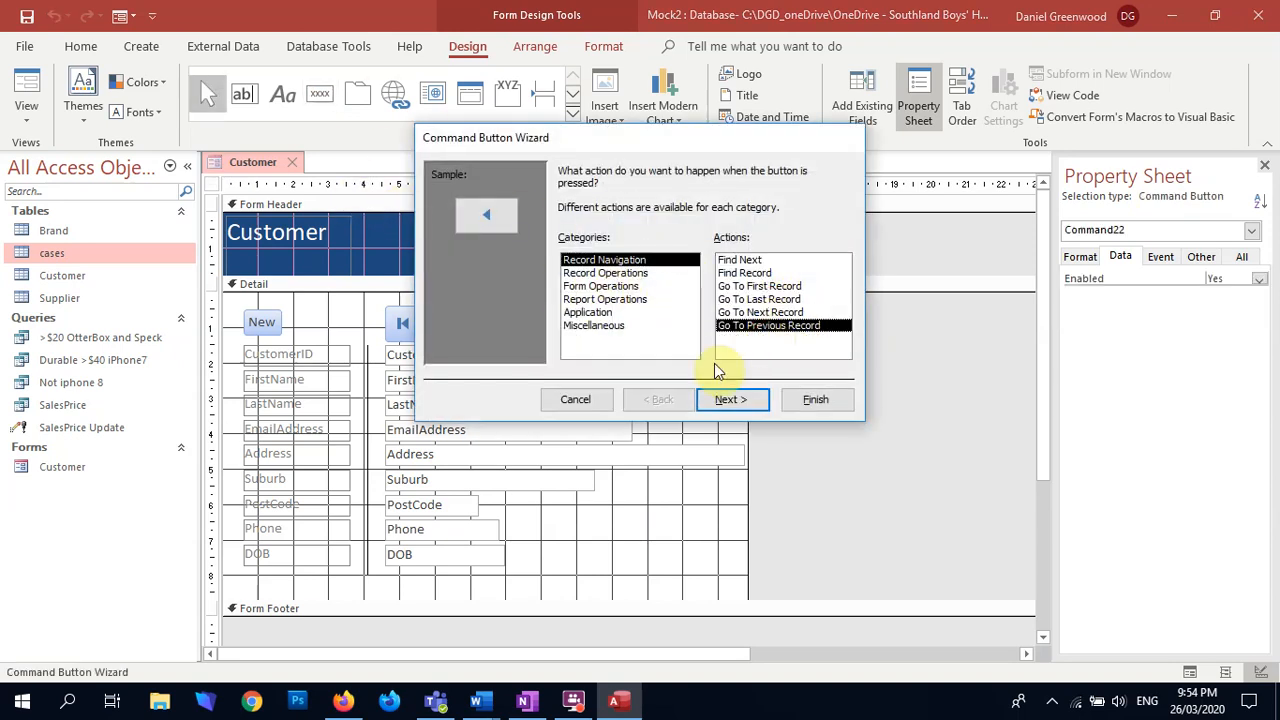
click(731, 399)
click(727, 399)
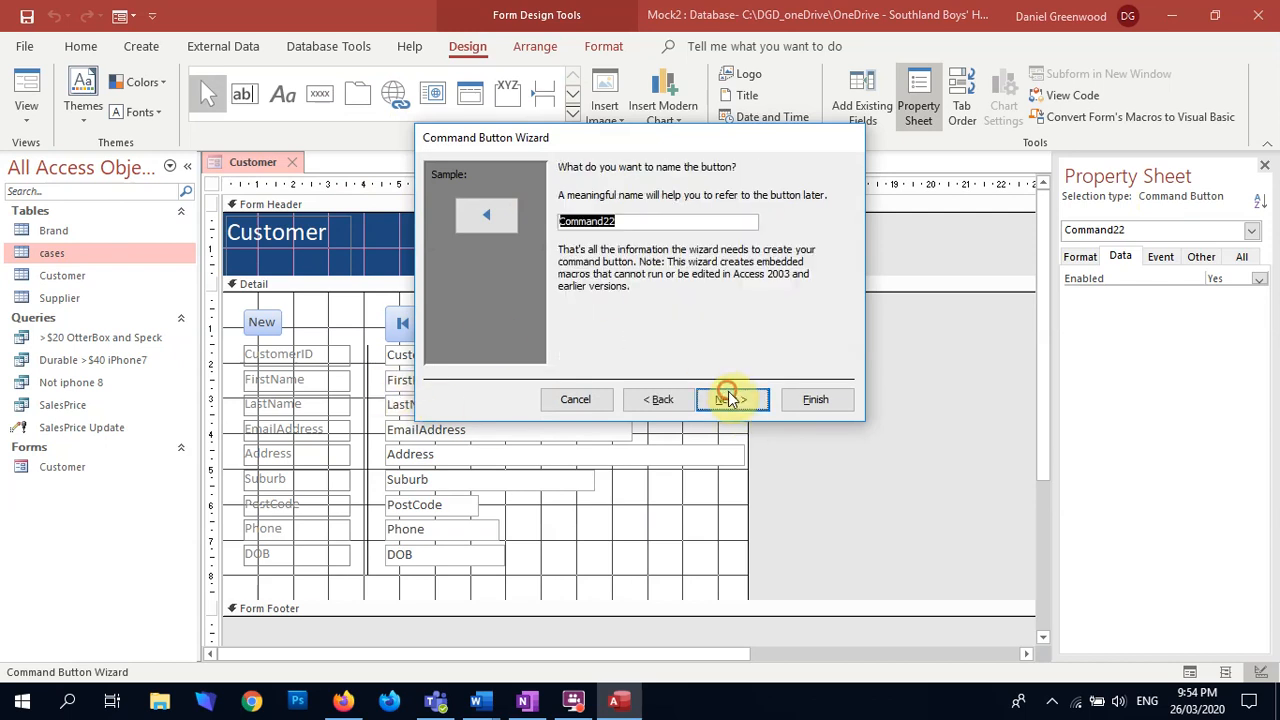
click(815, 399)
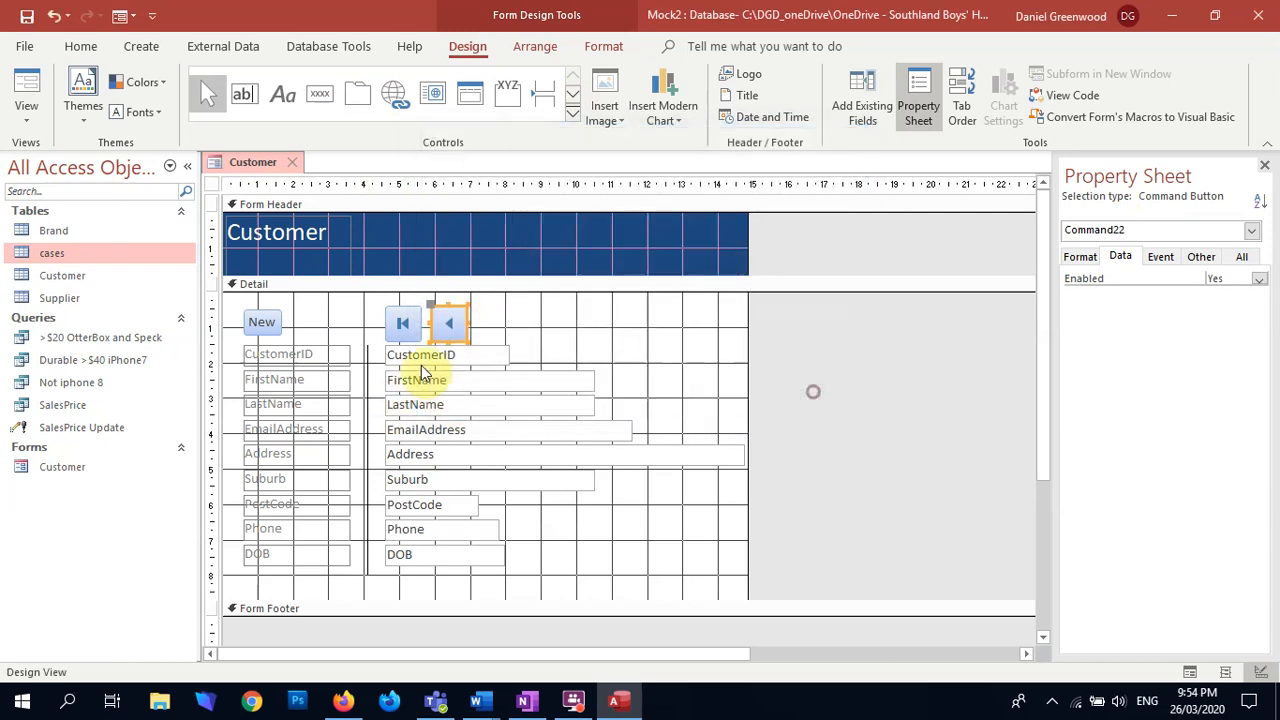
click(500, 331)
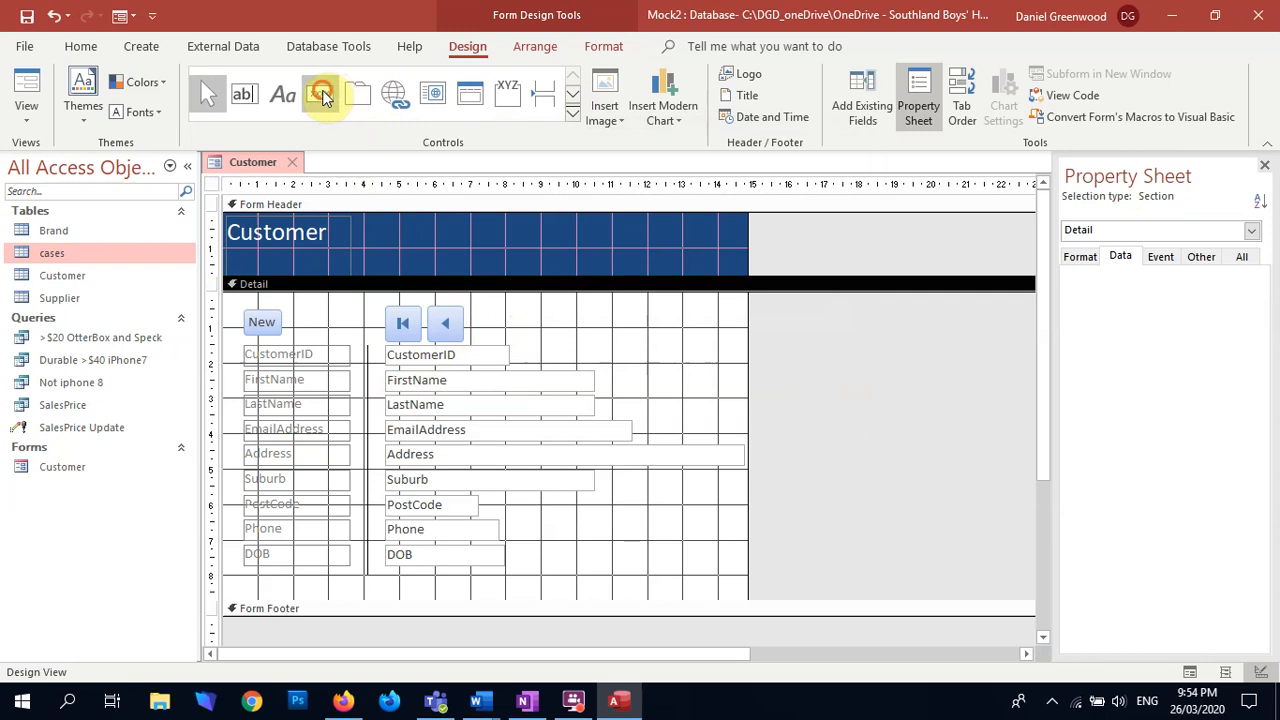
Step: Add a Go To Next Record picture button beside the previous-record button and align it with that row
click(320, 95)
click(484, 311)
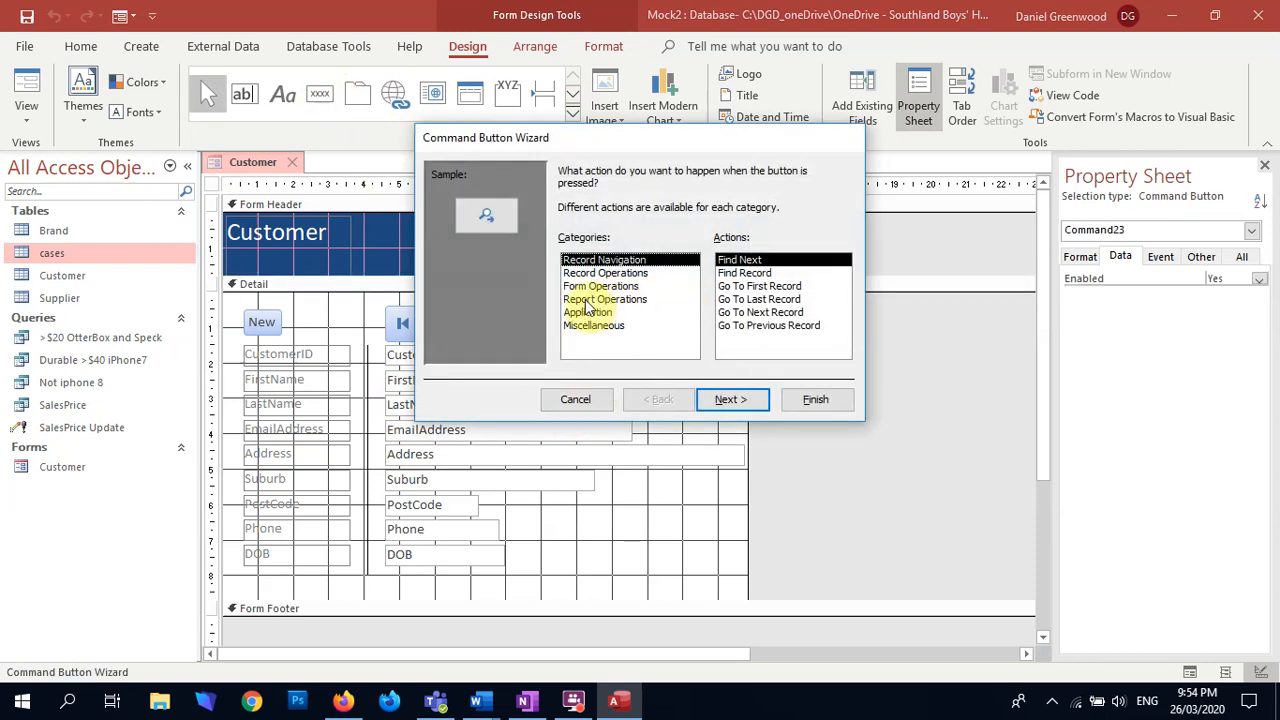
click(765, 312)
click(740, 400)
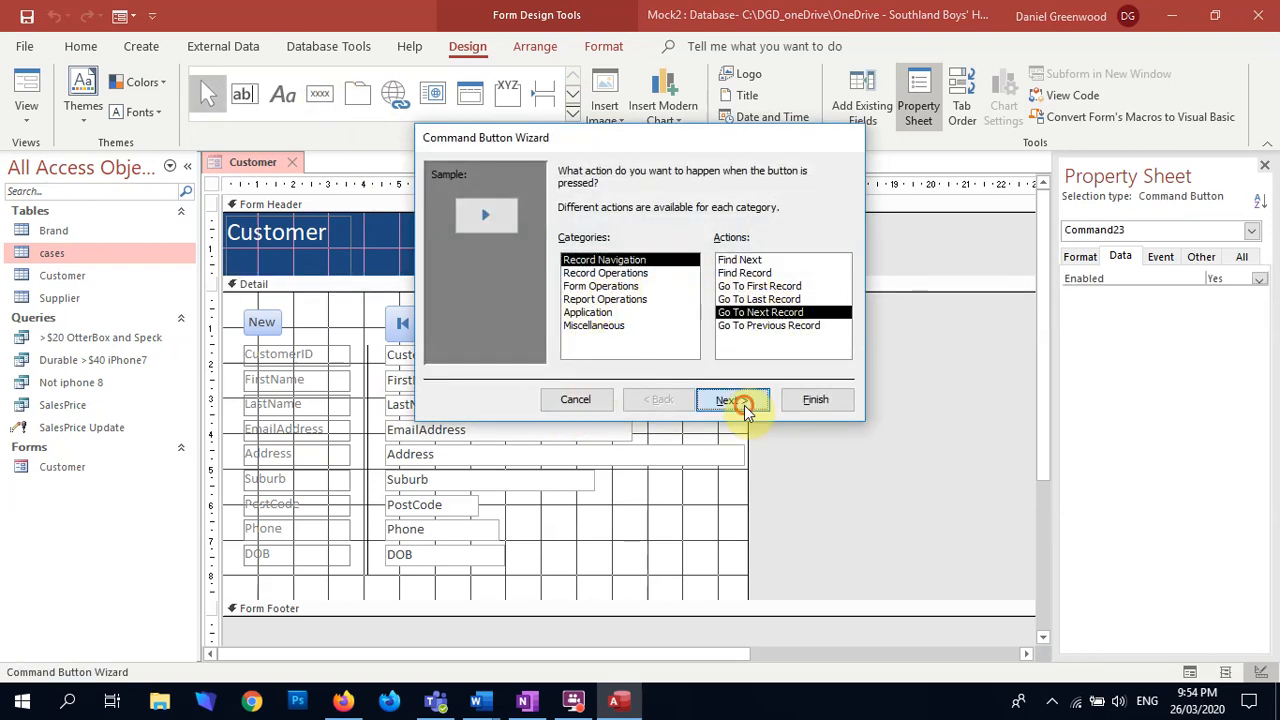
click(812, 404)
key(Up)
click(597, 356)
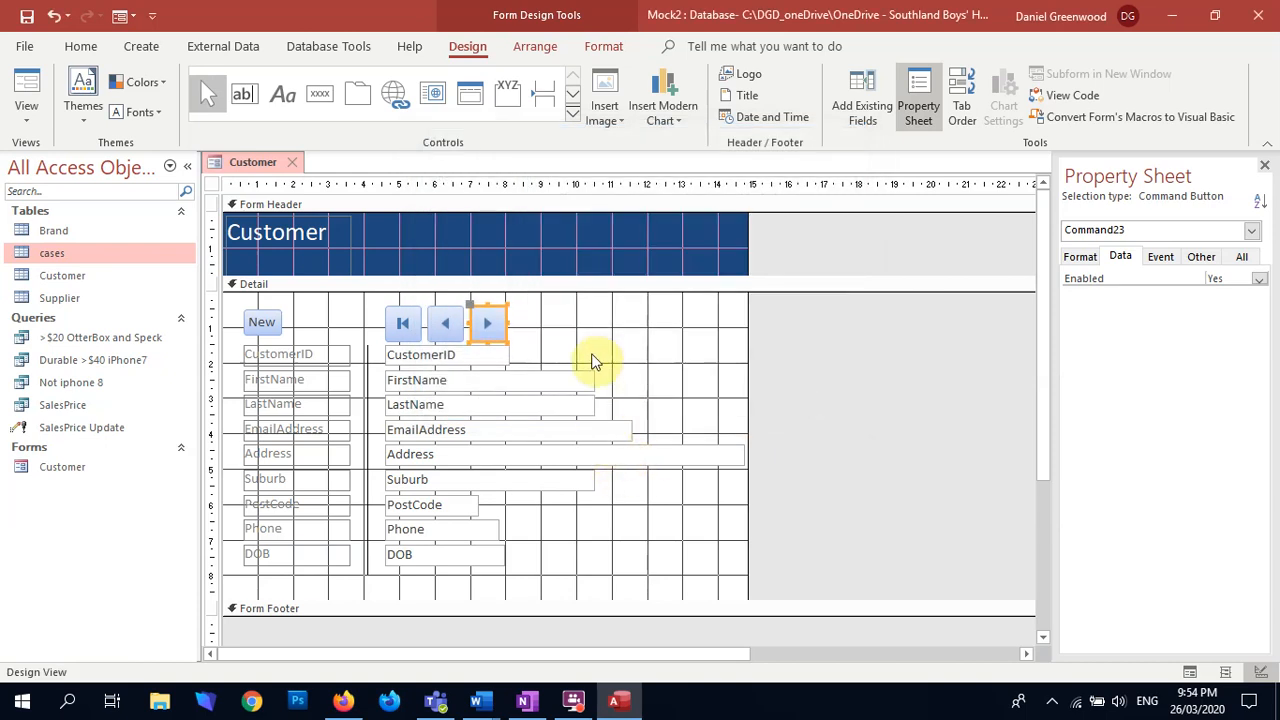
Step: Add a Go To Last Record picture button at the end of the navigation button row
click(312, 96)
click(513, 307)
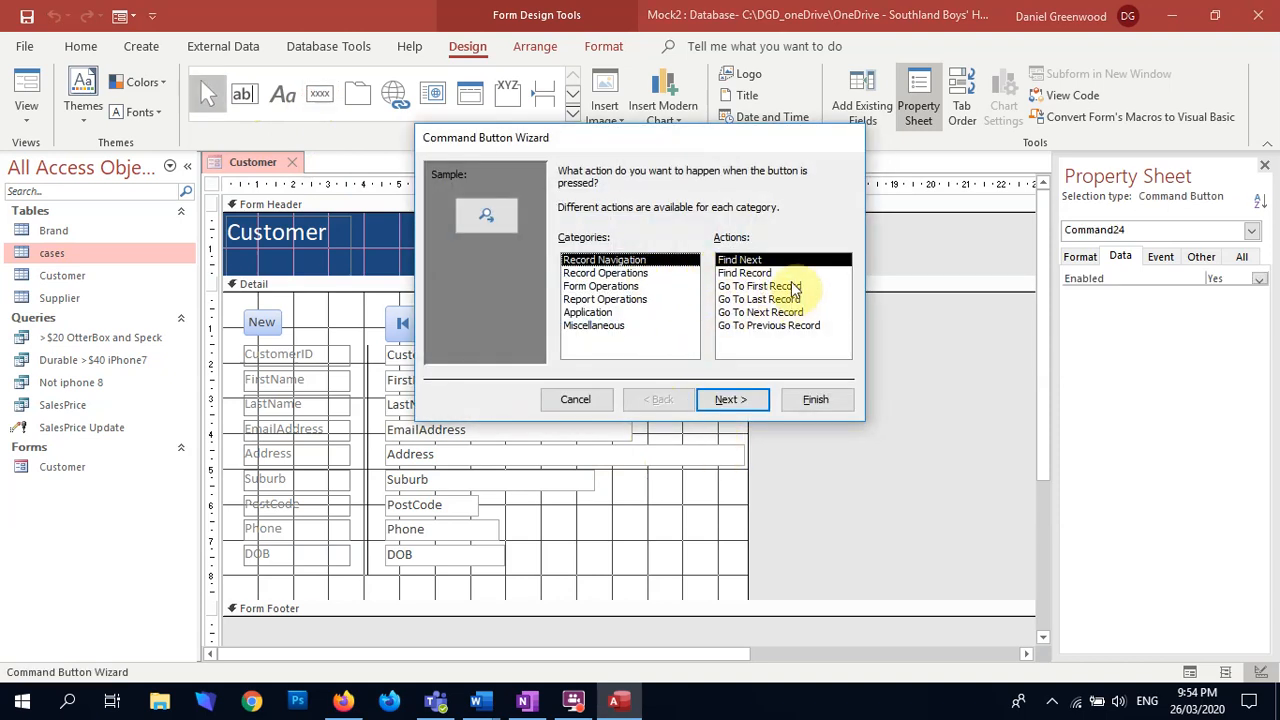
click(789, 302)
click(748, 397)
click(812, 398)
click(617, 352)
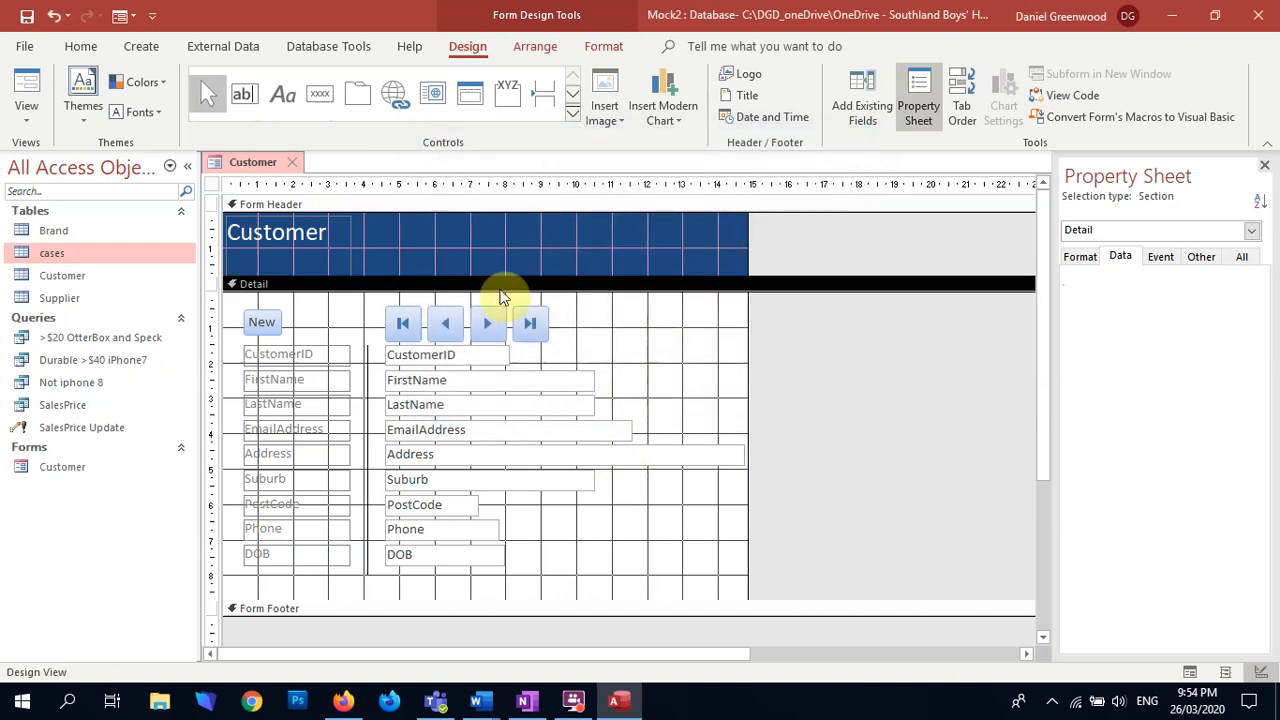
Step: Reduce the four navigation buttons' height to match the New button and shift all five buttons up about 0.1 cm
drag(560, 307, 390, 325)
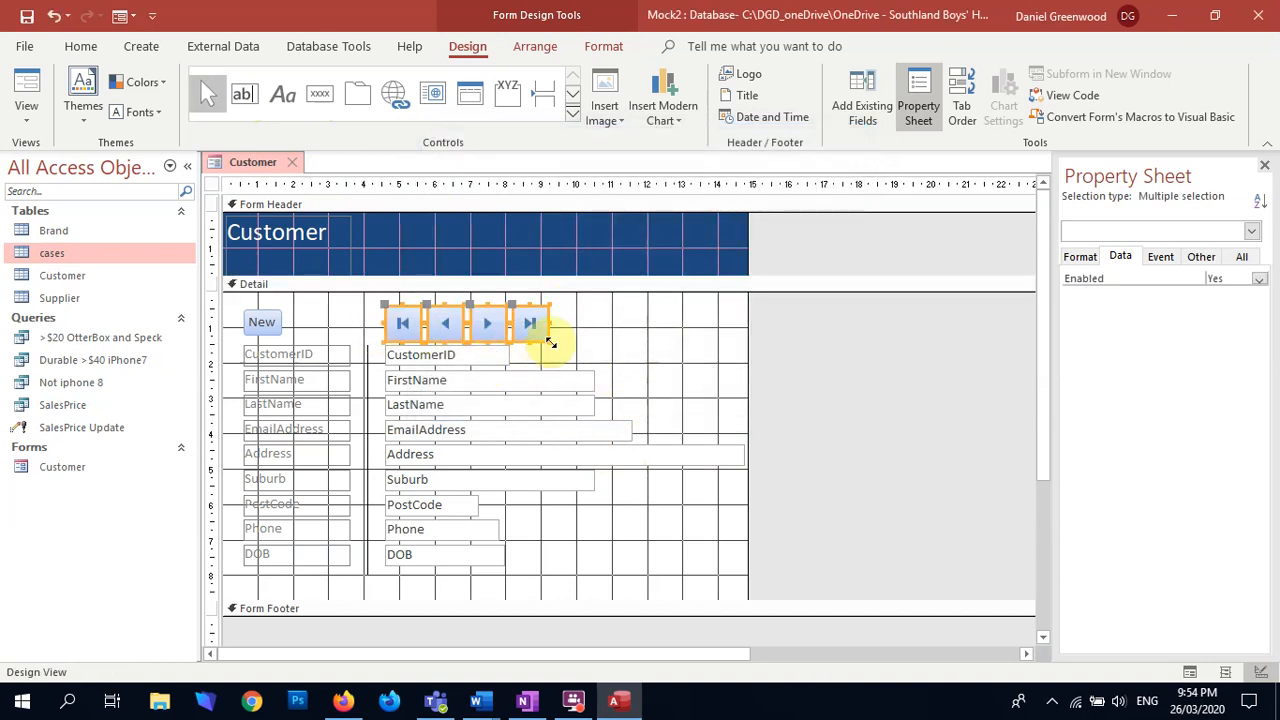
drag(550, 343, 385, 330)
click(577, 323)
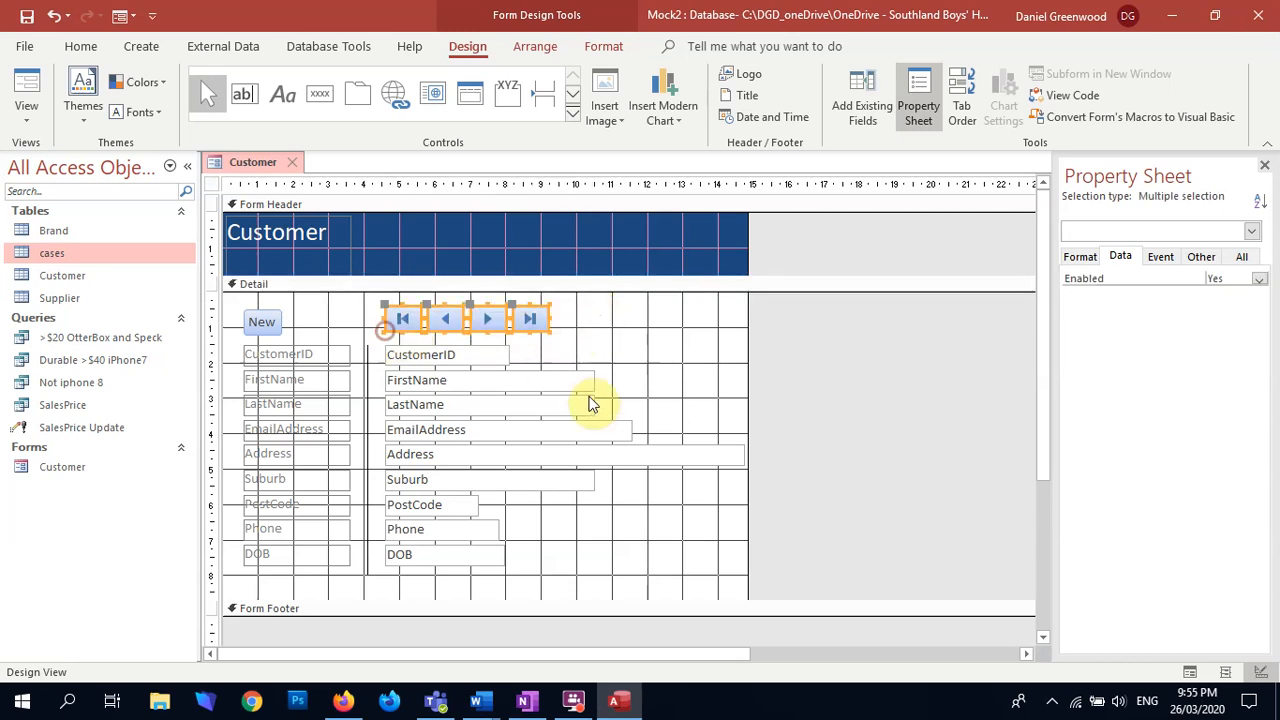
click(632, 352)
drag(594, 316, 255, 330)
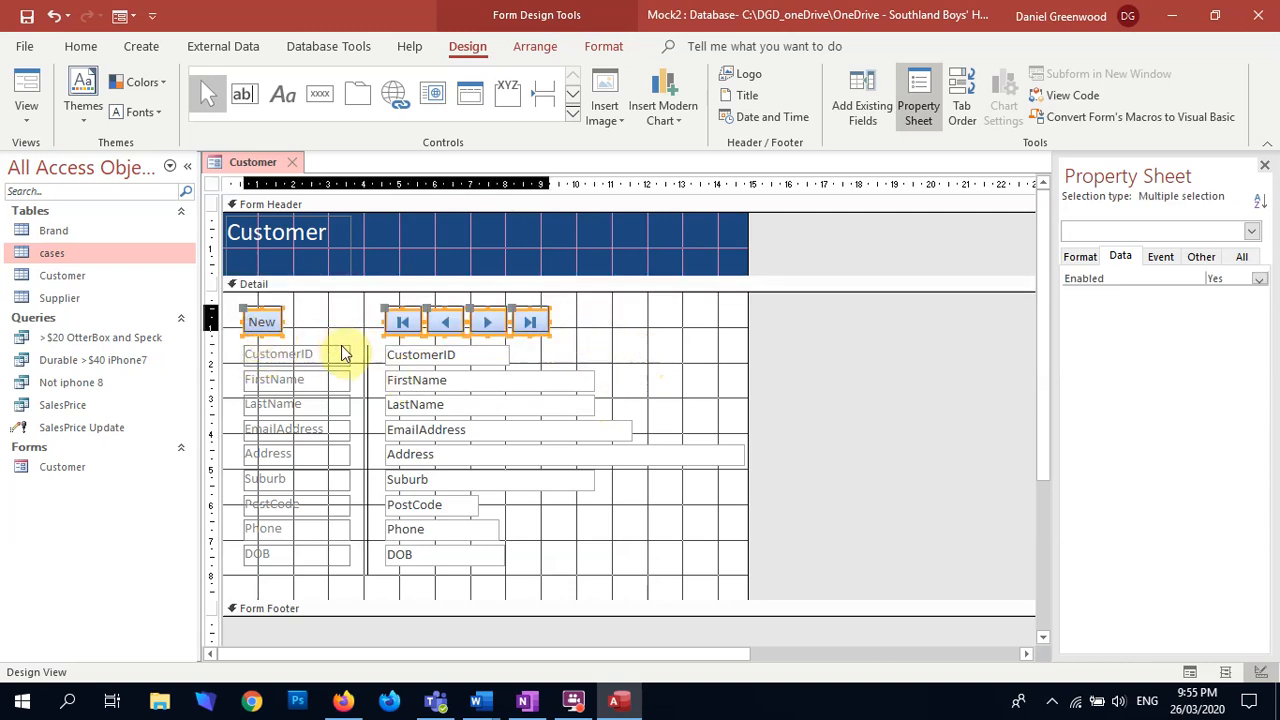
click(585, 308)
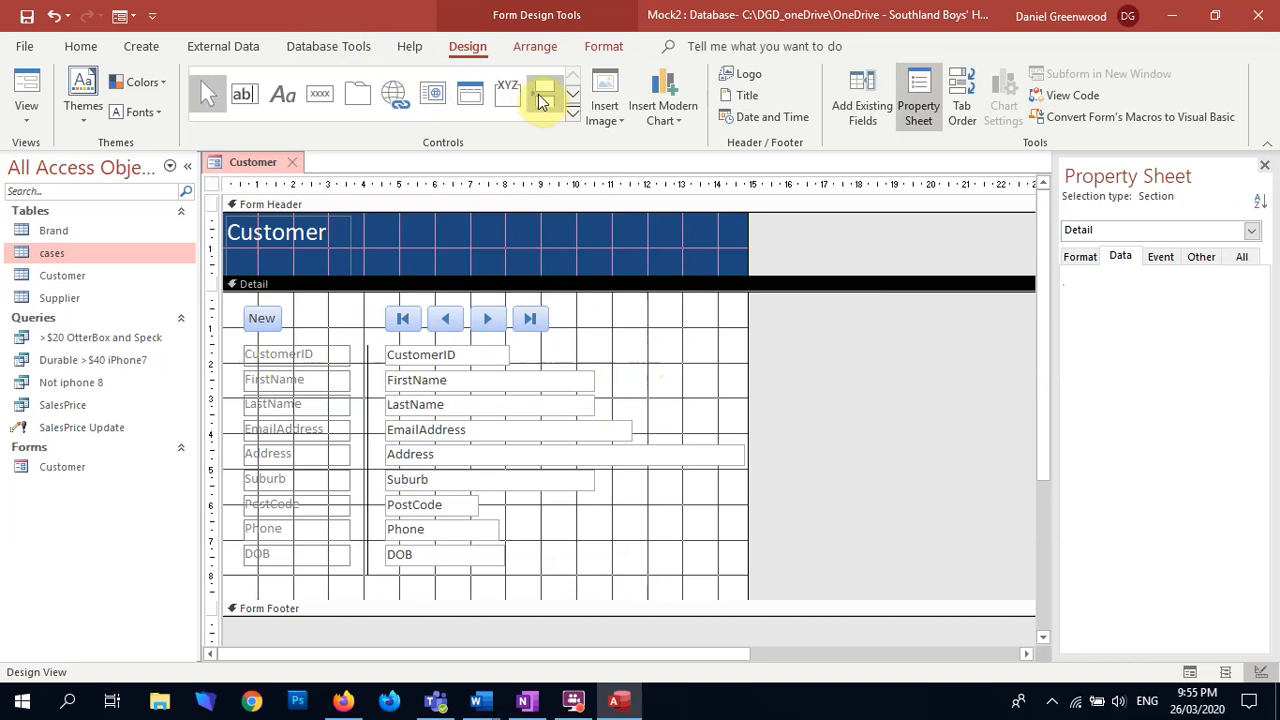
Step: Add a Delete Record command button labelled Delete at the far end of the button row, beyond the navigation buttons
click(320, 93)
click(703, 314)
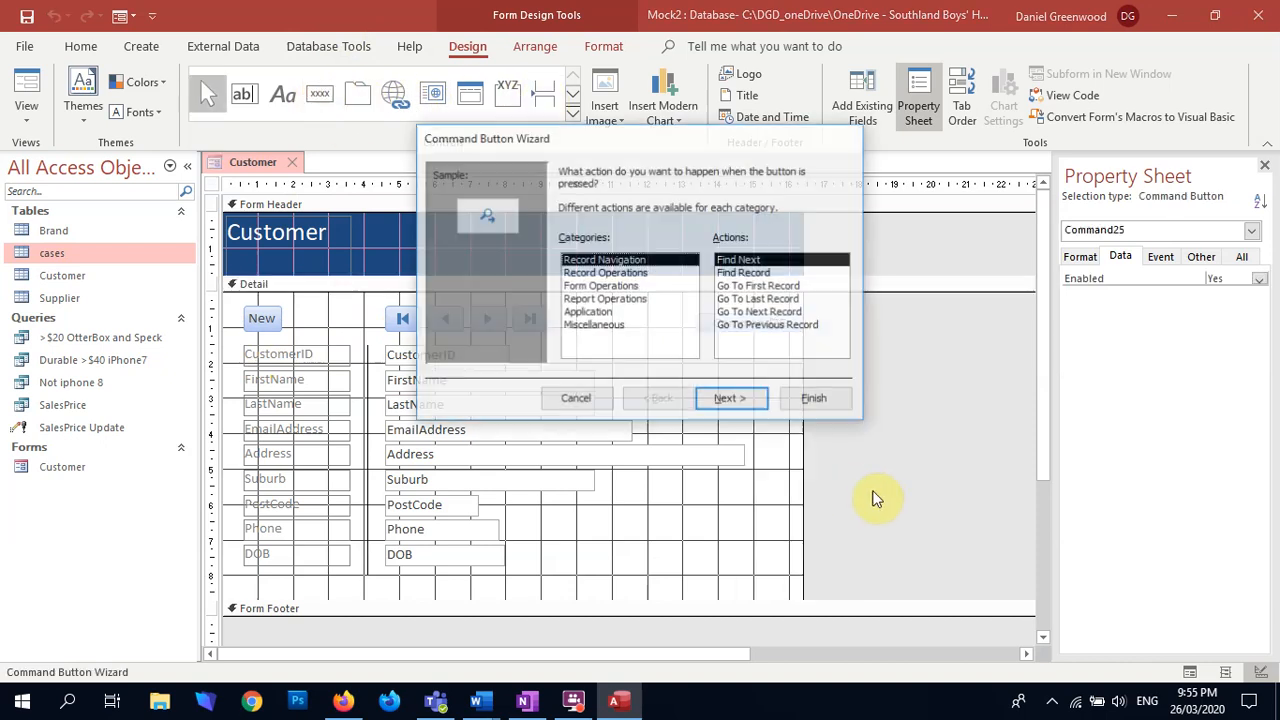
click(612, 273)
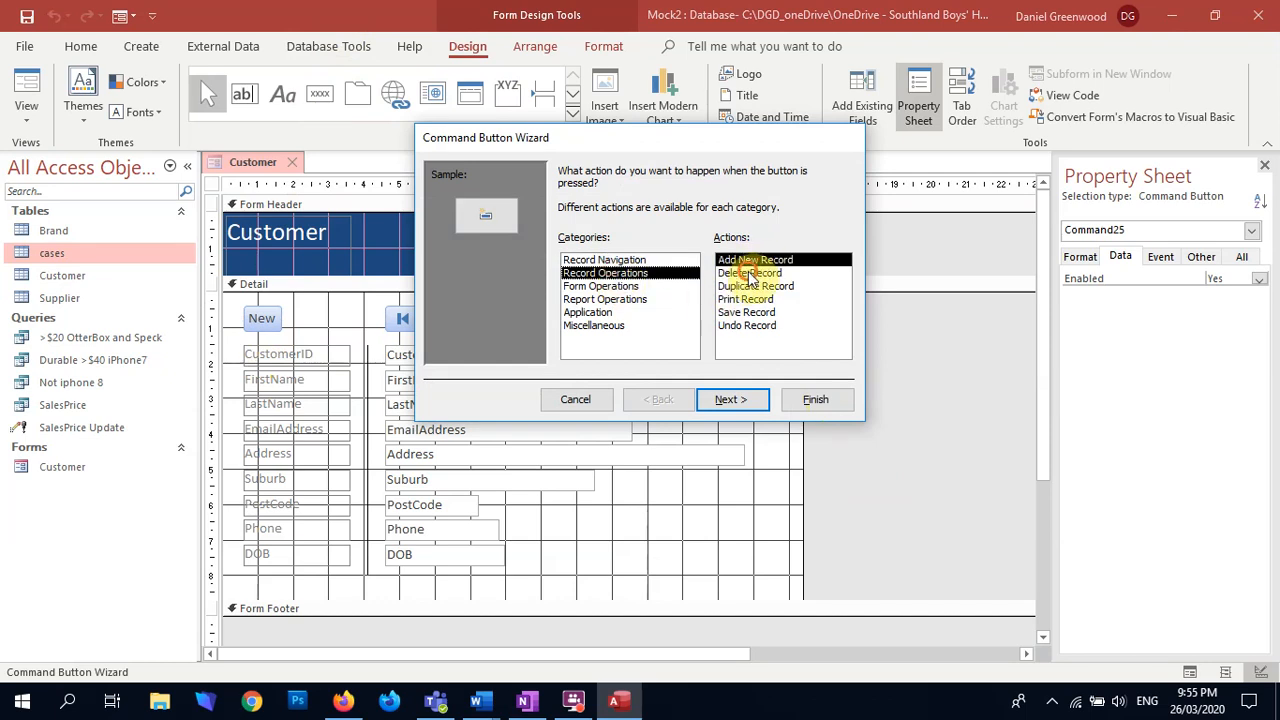
click(750, 273)
click(724, 400)
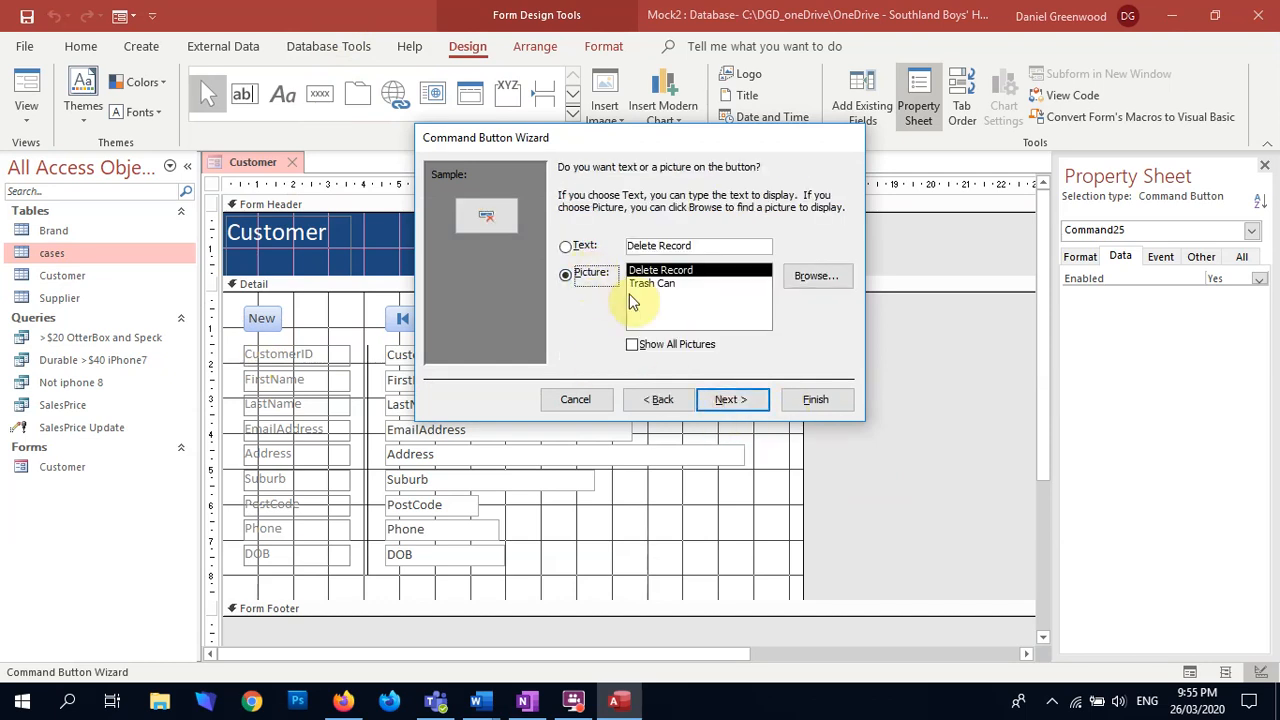
click(652, 283)
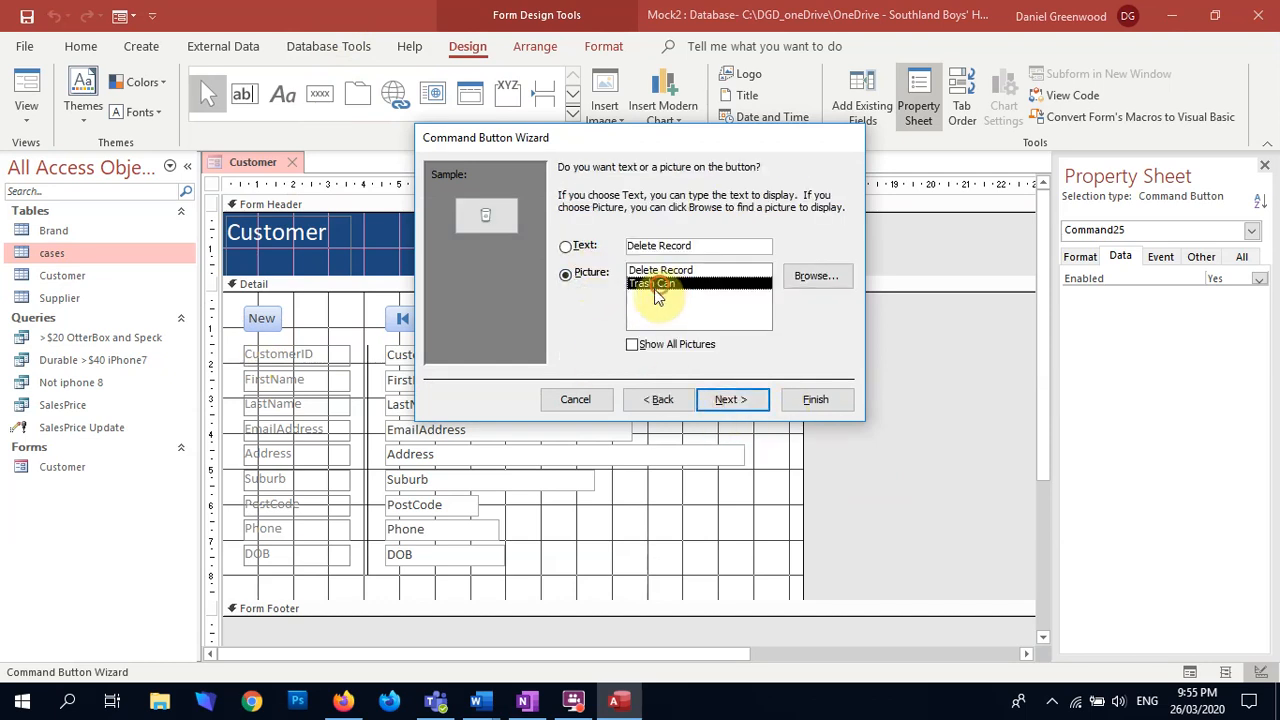
click(565, 246)
drag(720, 246, 658, 248)
key(BackSpace)
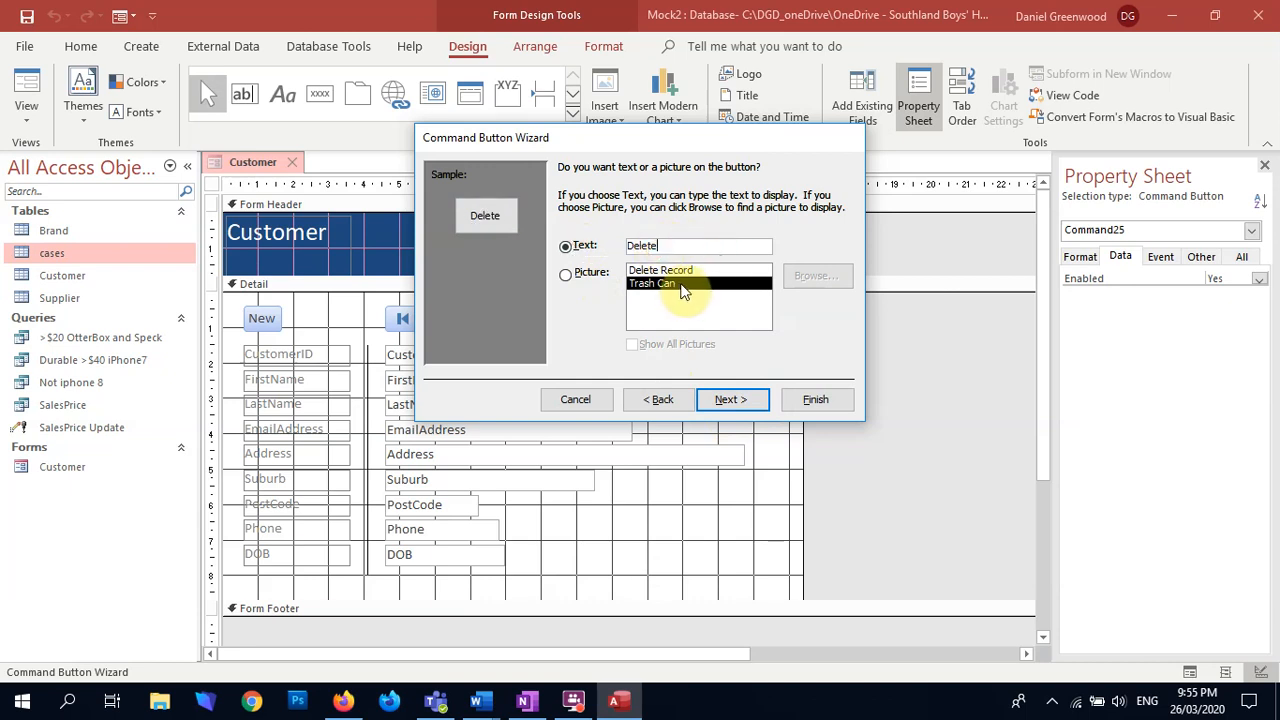
key(Return)
click(818, 404)
Step: Shift the Delete button about 1.2 cm outward so it sits near the end of the Address field
click(783, 331)
drag(711, 328, 754, 324)
click(741, 410)
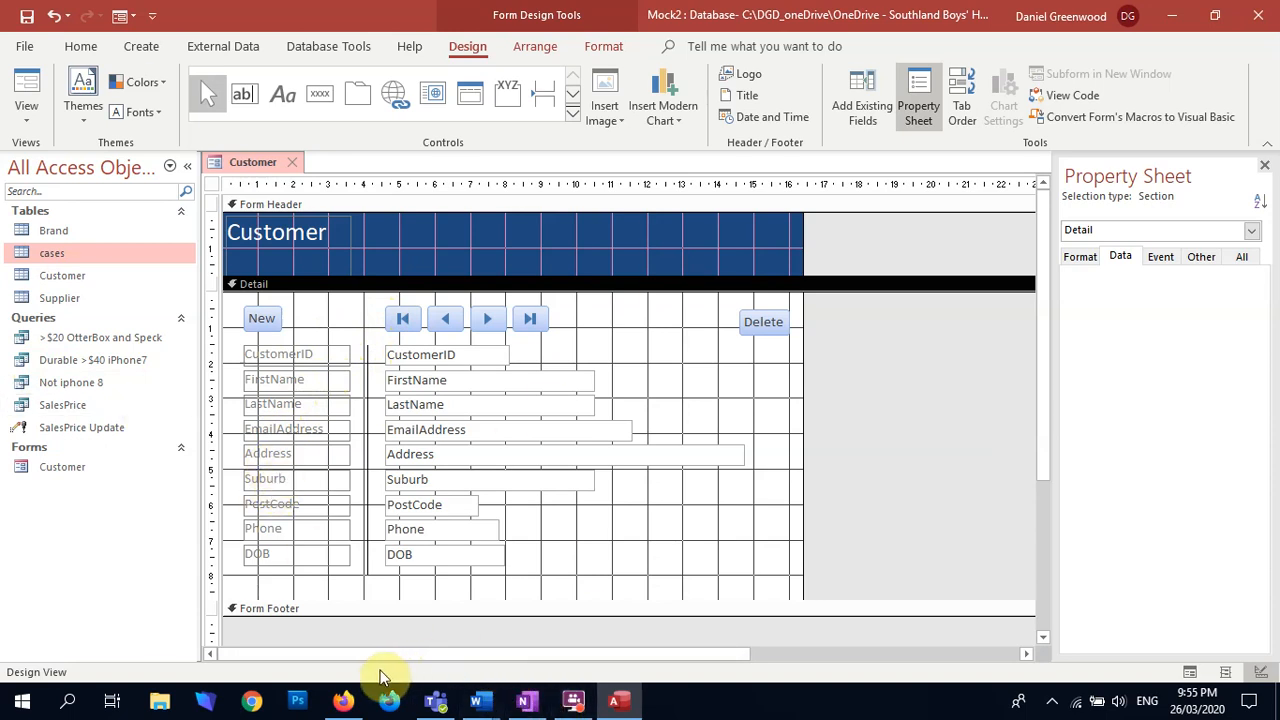
Step: Change the font of every control on the form to Century Gothic
key(ctrl+a)
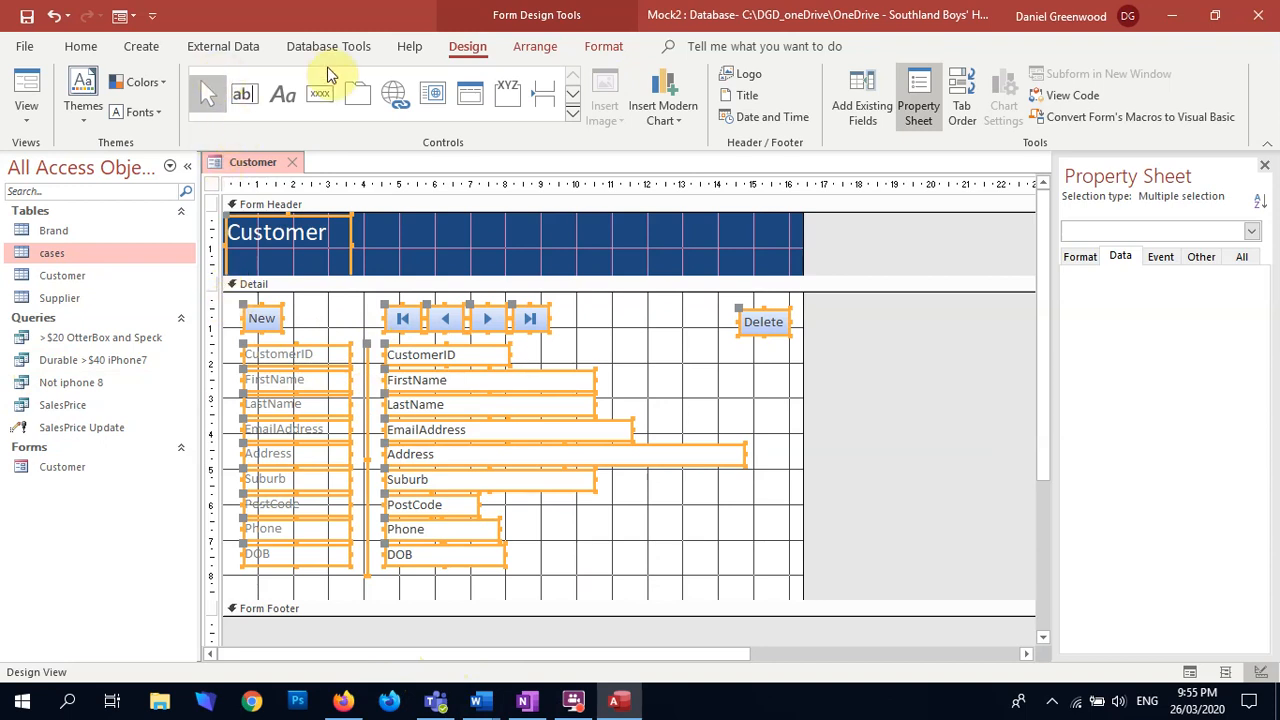
click(602, 48)
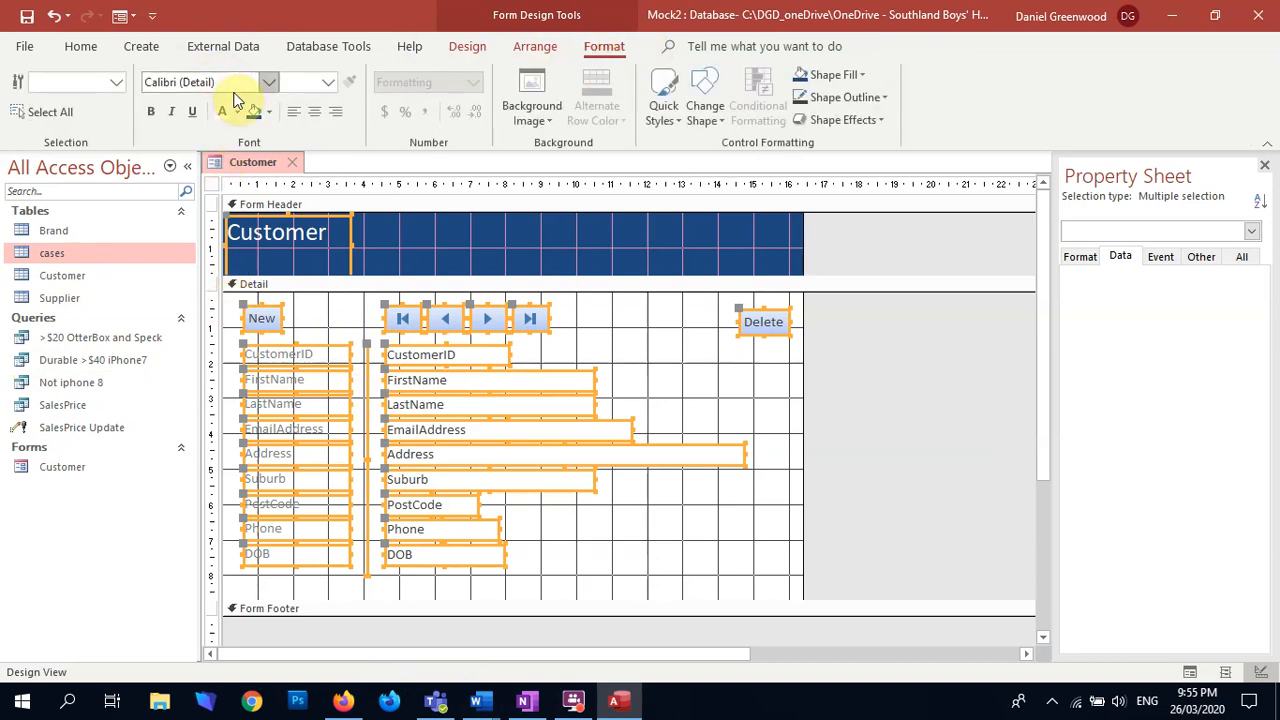
click(236, 90)
text(Centur)
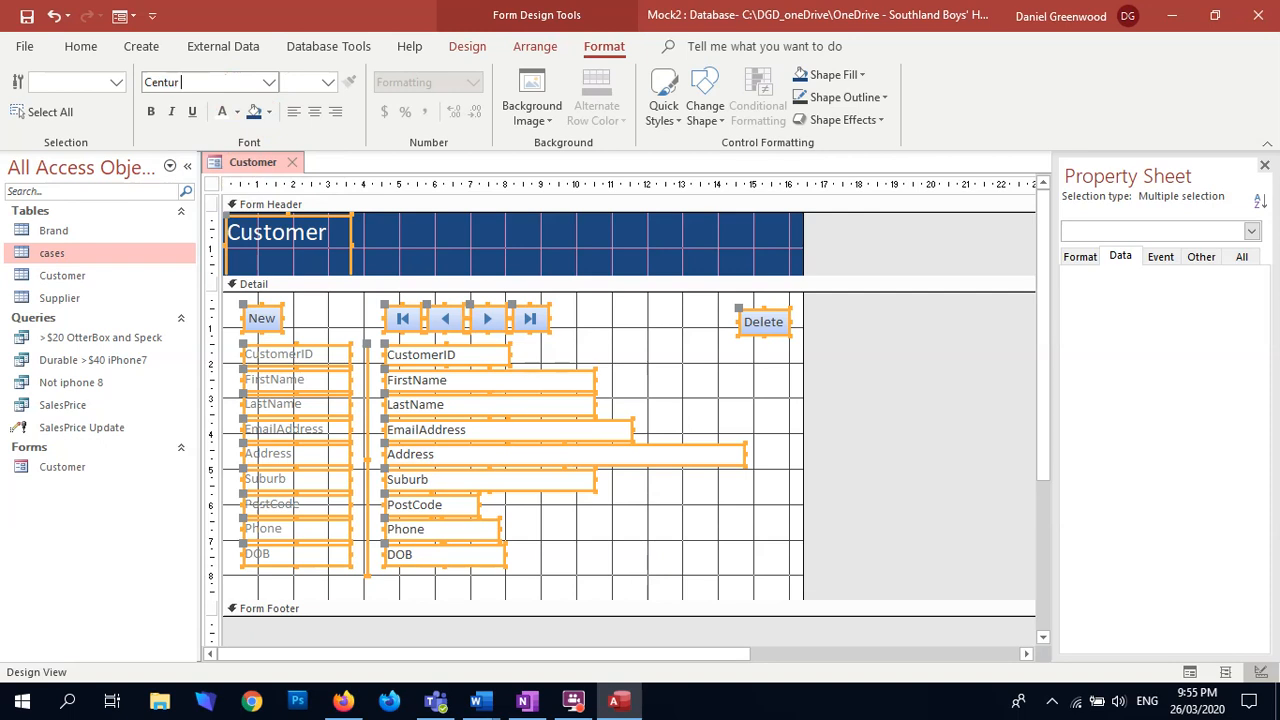
text(y Gothic)
key(Return)
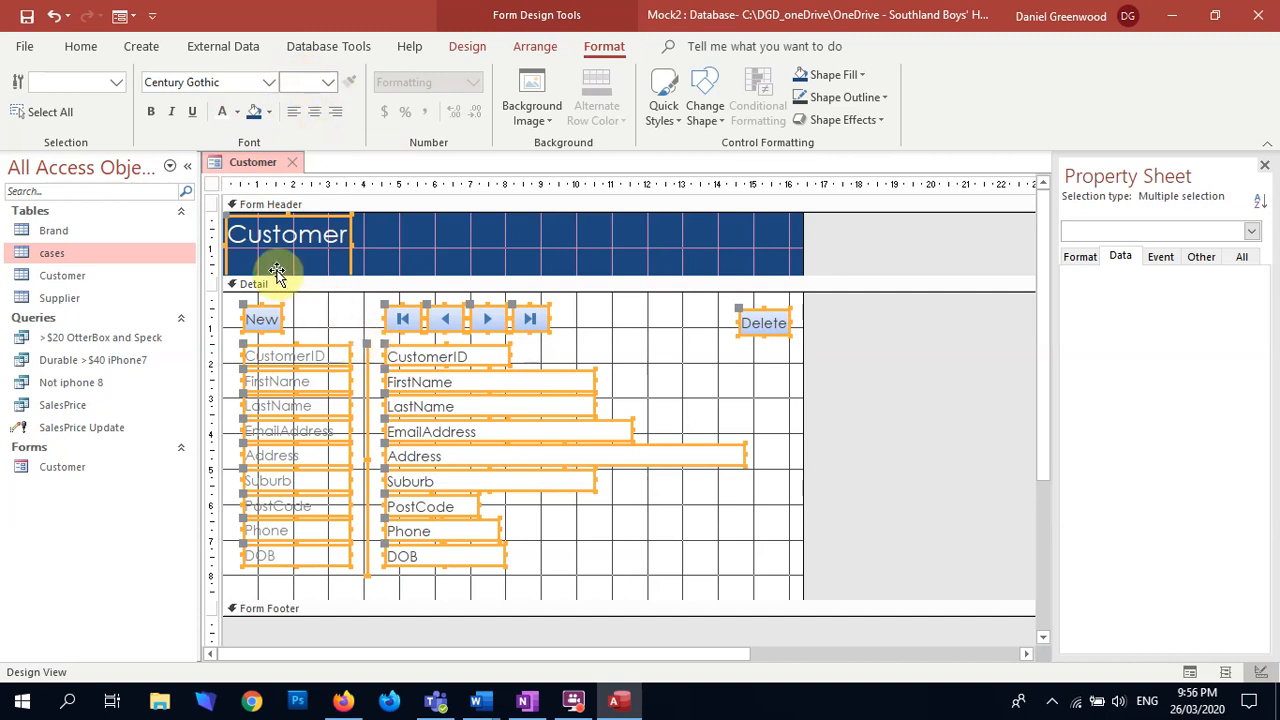
Step: Set the font size of all labels, fields and buttons in the Detail section to 10
click(249, 302)
drag(249, 302, 751, 577)
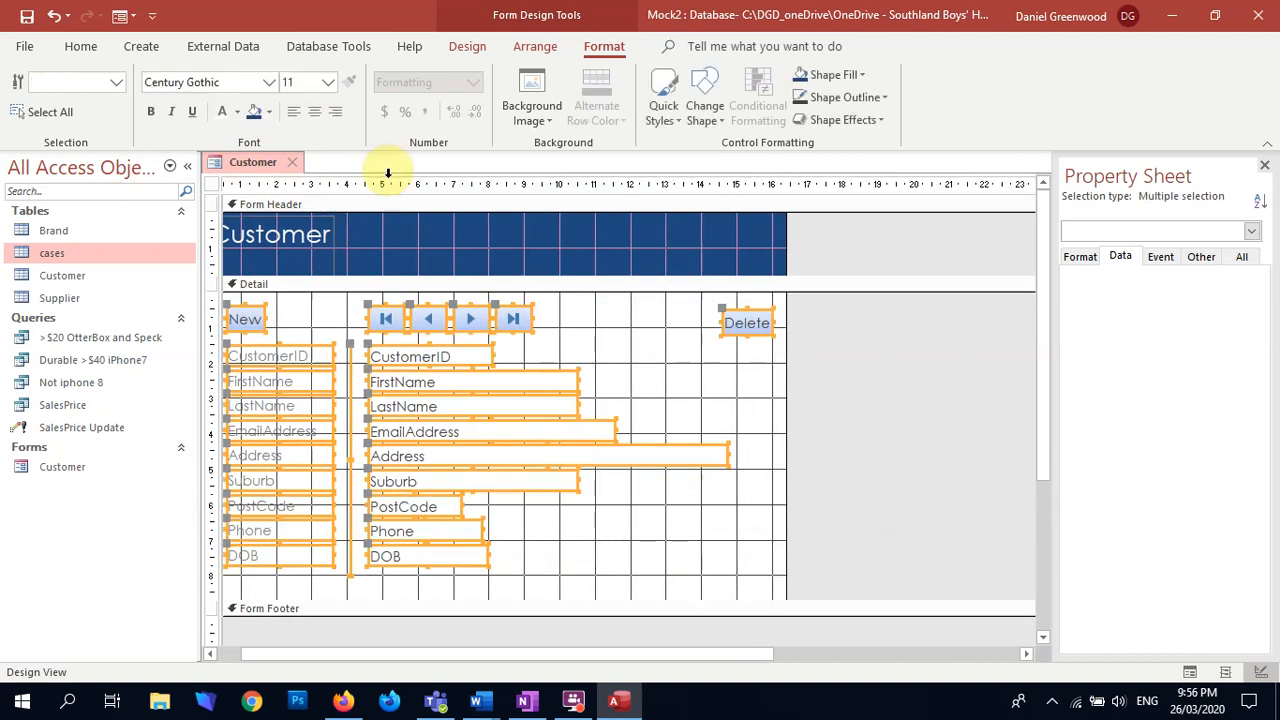
click(324, 87)
click(303, 150)
click(706, 387)
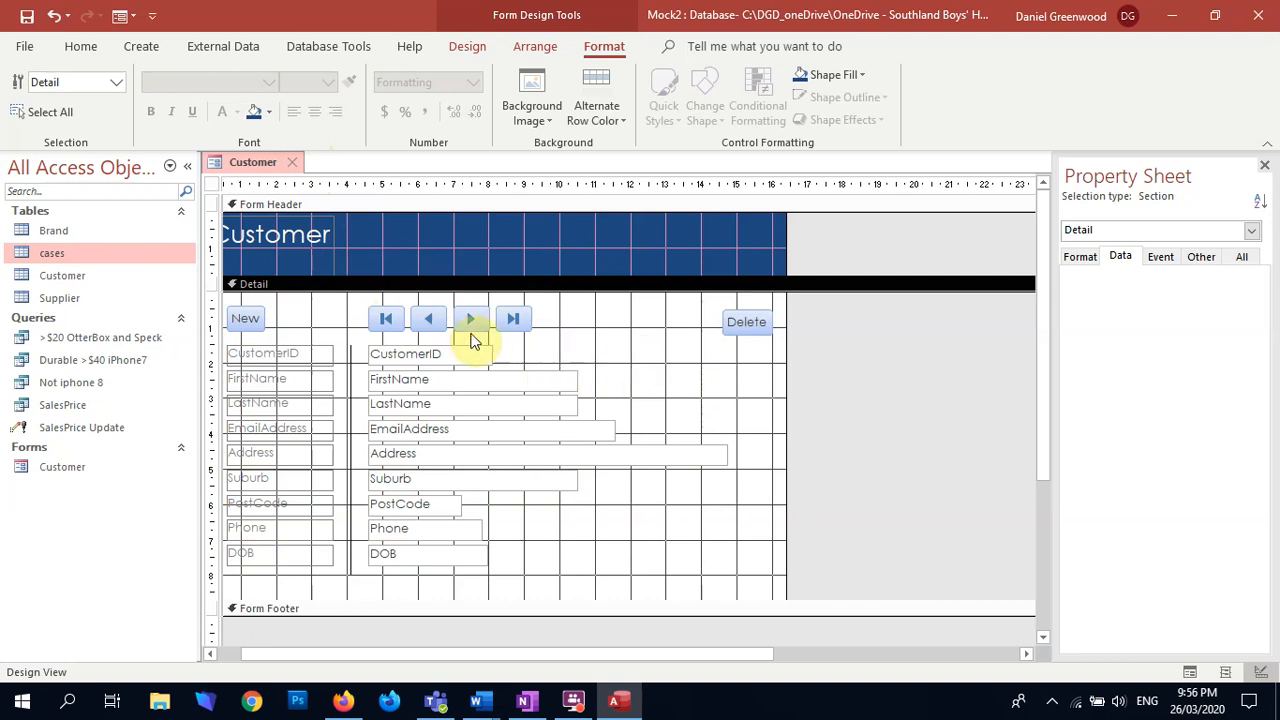
Step: Check the form's appearance in Form View and return to Design View
drag(327, 318, 322, 470)
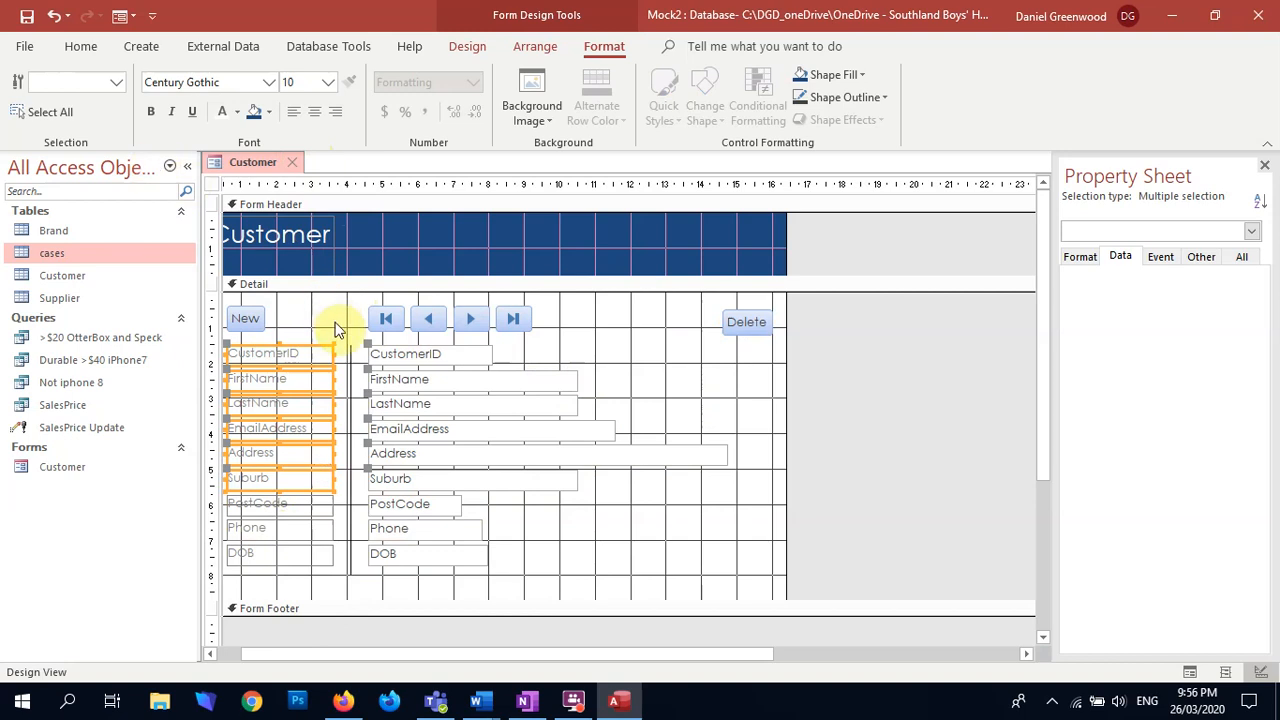
click(333, 316)
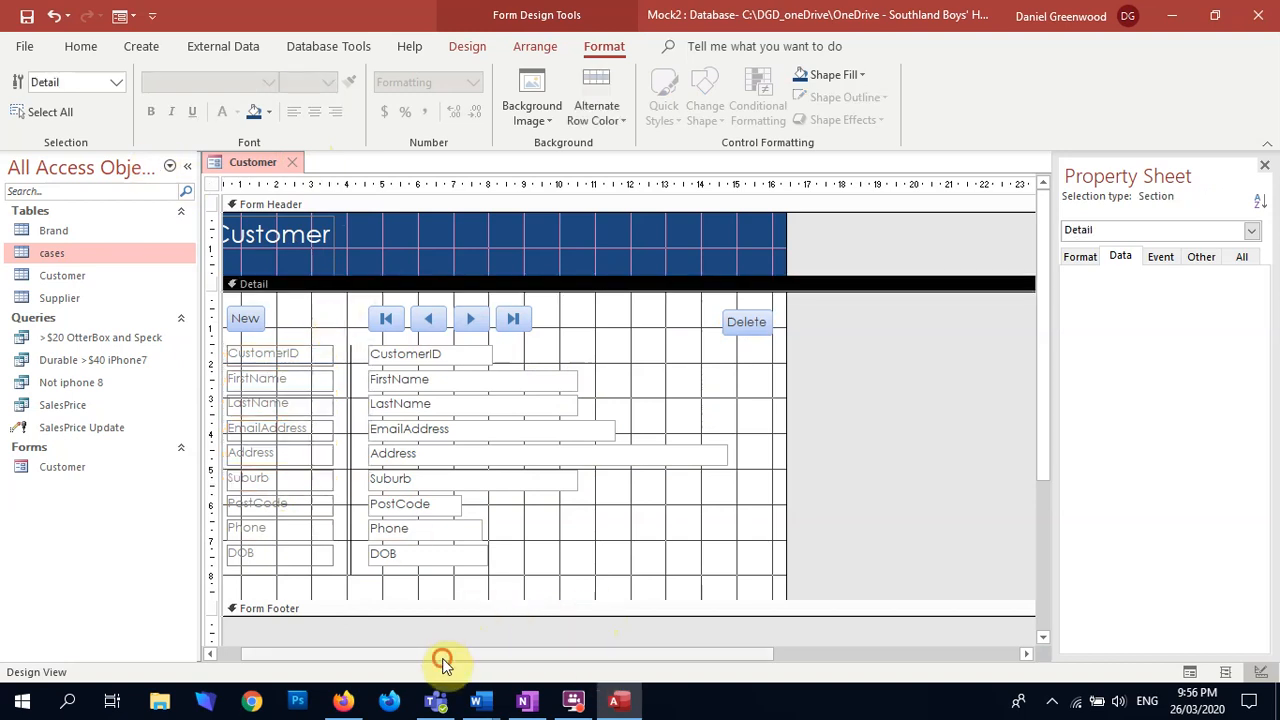
drag(443, 656, 416, 656)
click(467, 46)
click(26, 88)
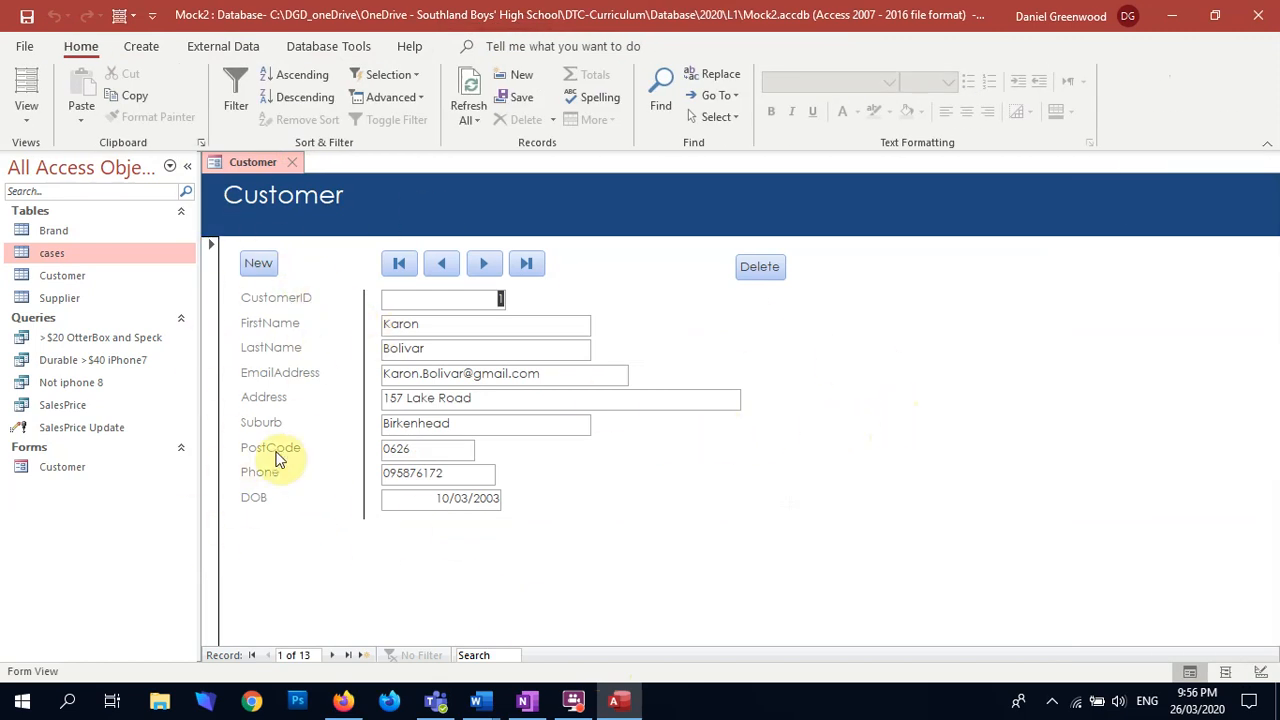
click(26, 118)
click(62, 245)
Step: Make all the field labels from CustomerID to DOB bold and dark blue, and display the form in Form View
drag(286, 586, 293, 330)
click(603, 46)
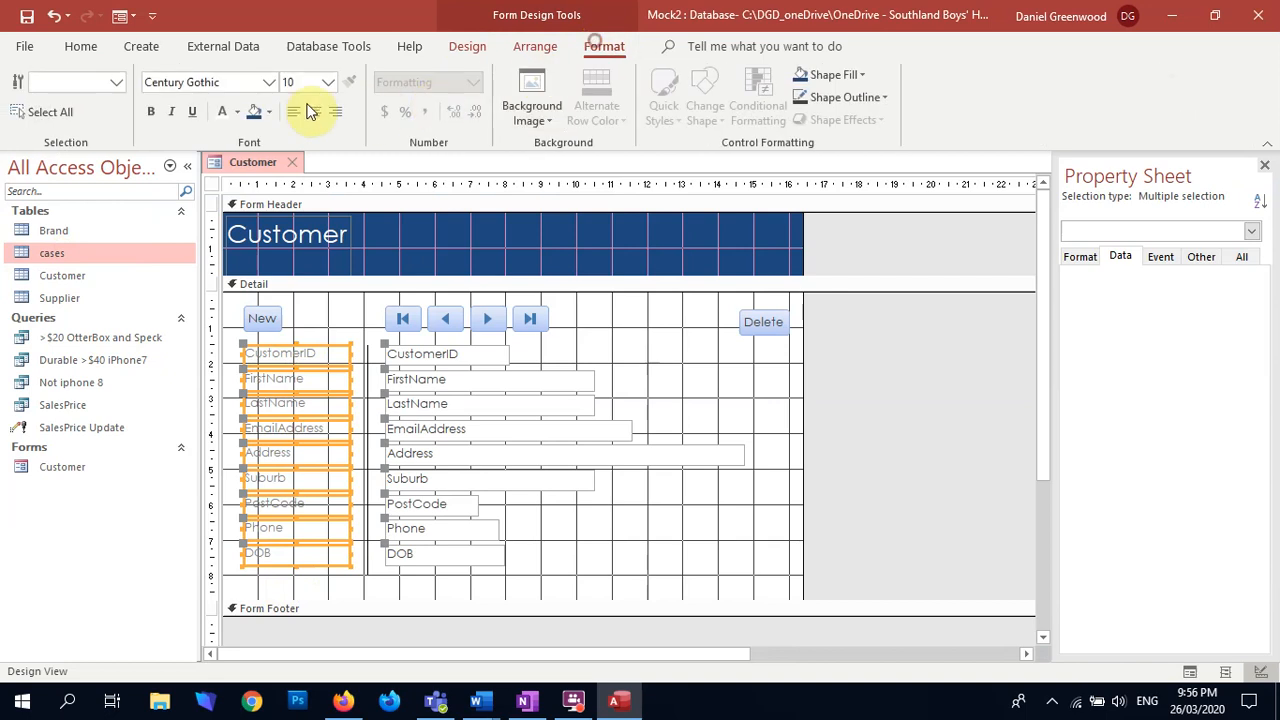
click(238, 117)
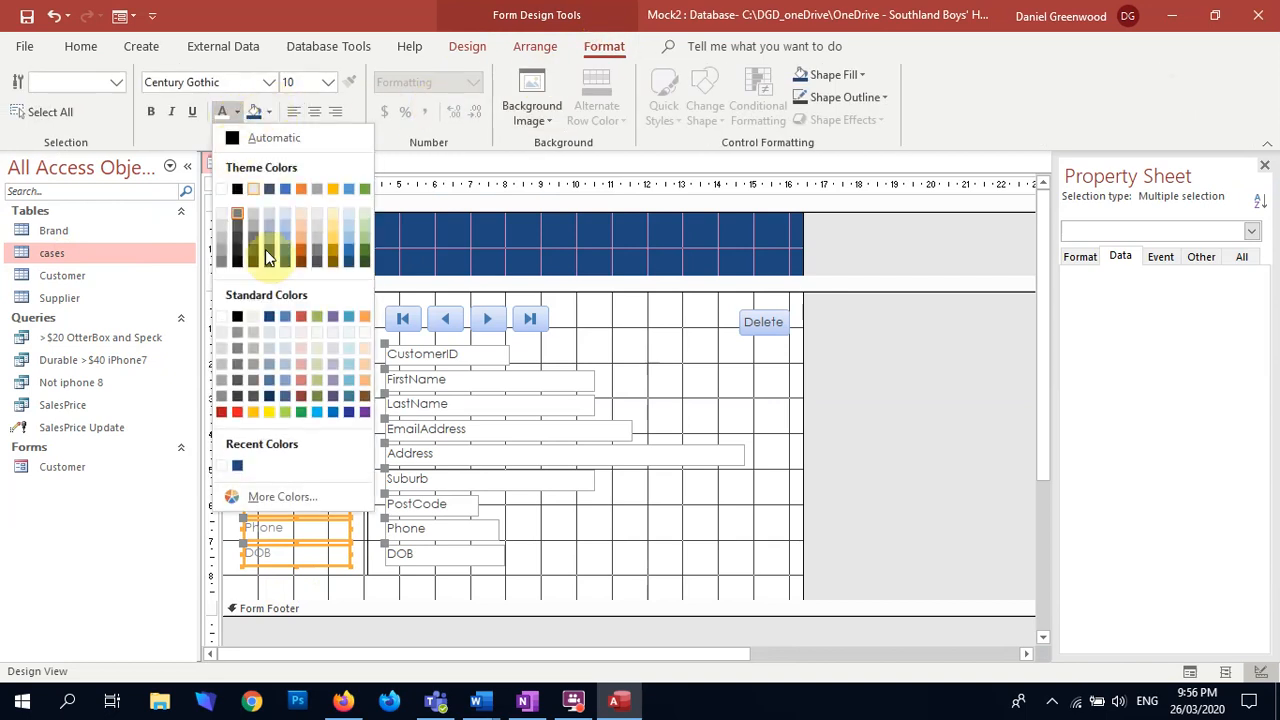
click(271, 396)
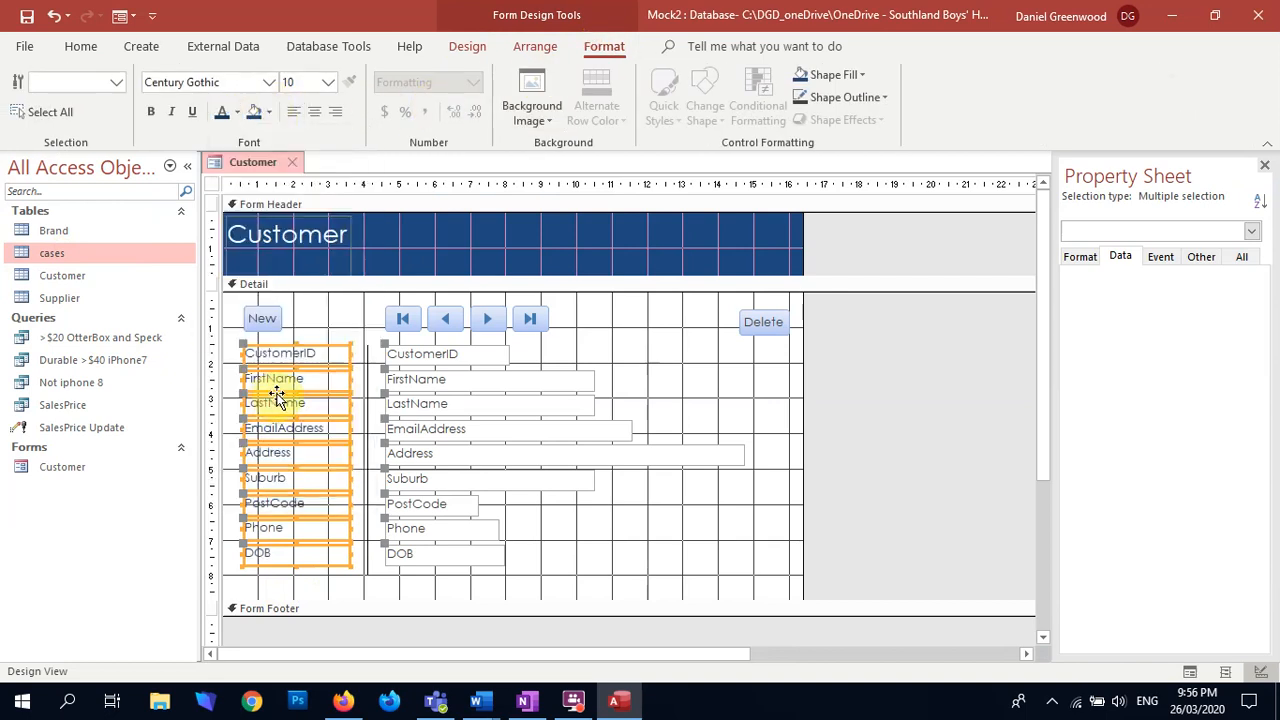
click(150, 110)
click(732, 542)
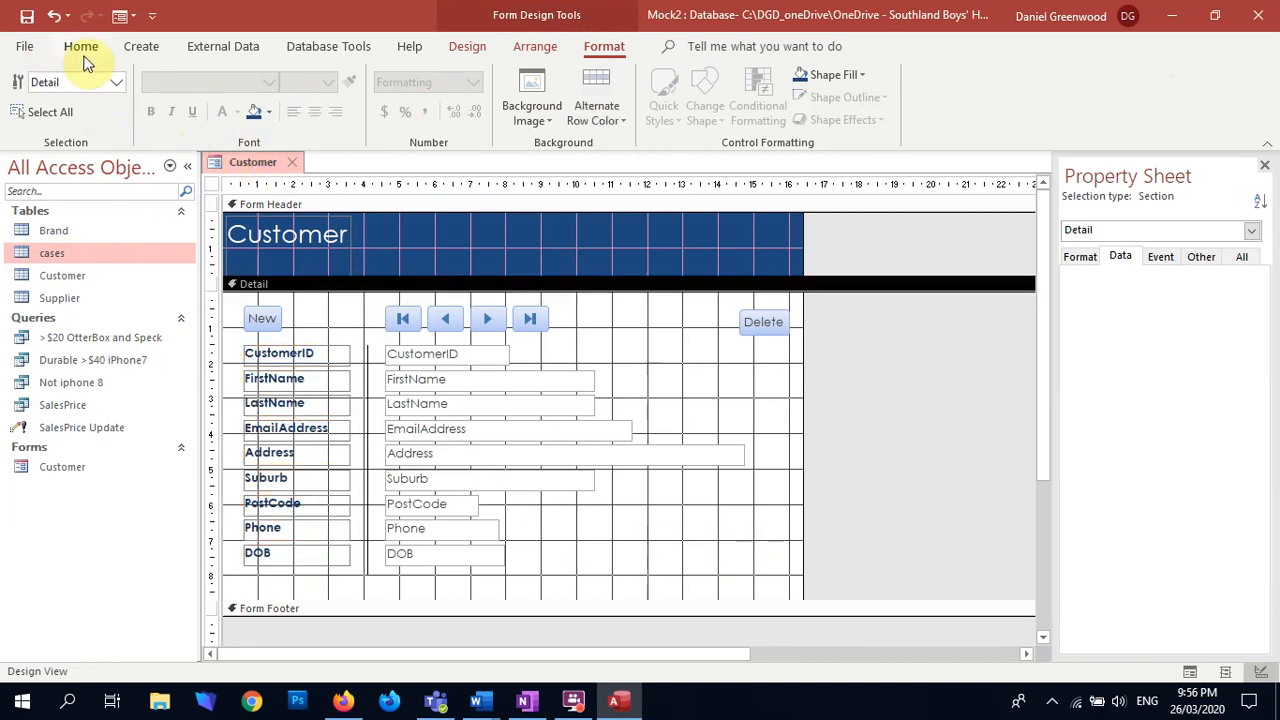
click(466, 46)
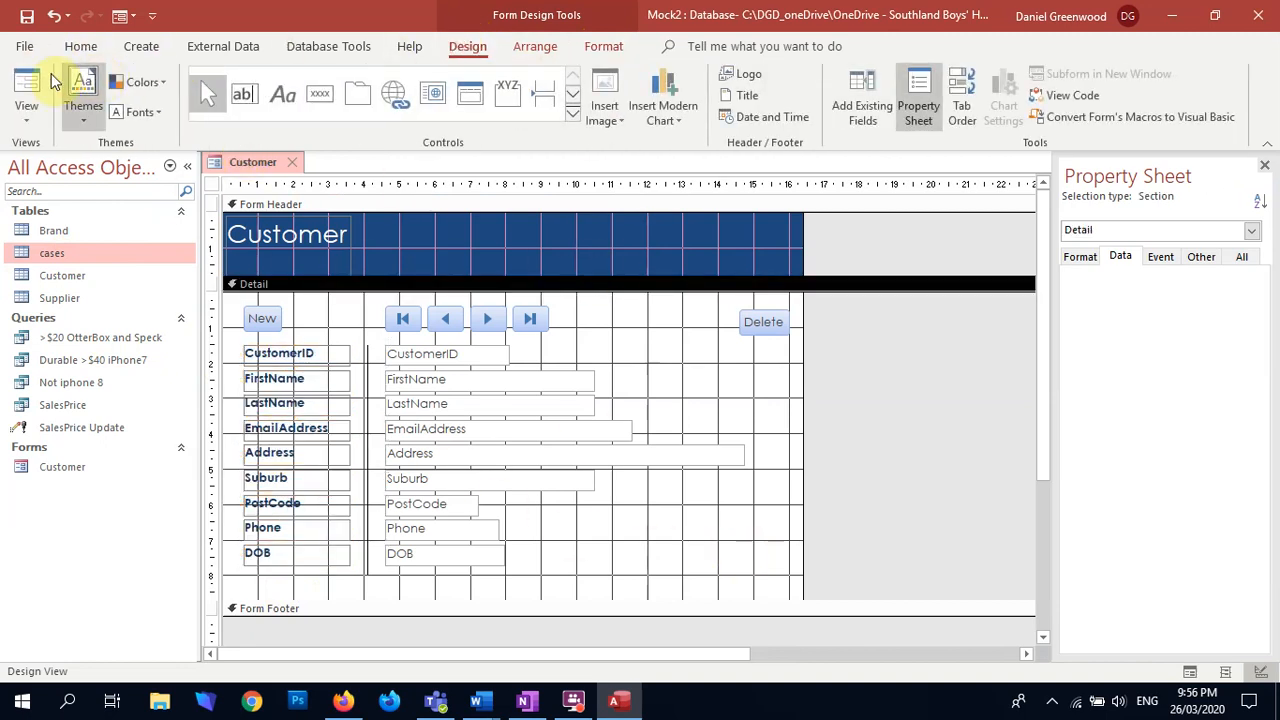
click(27, 90)
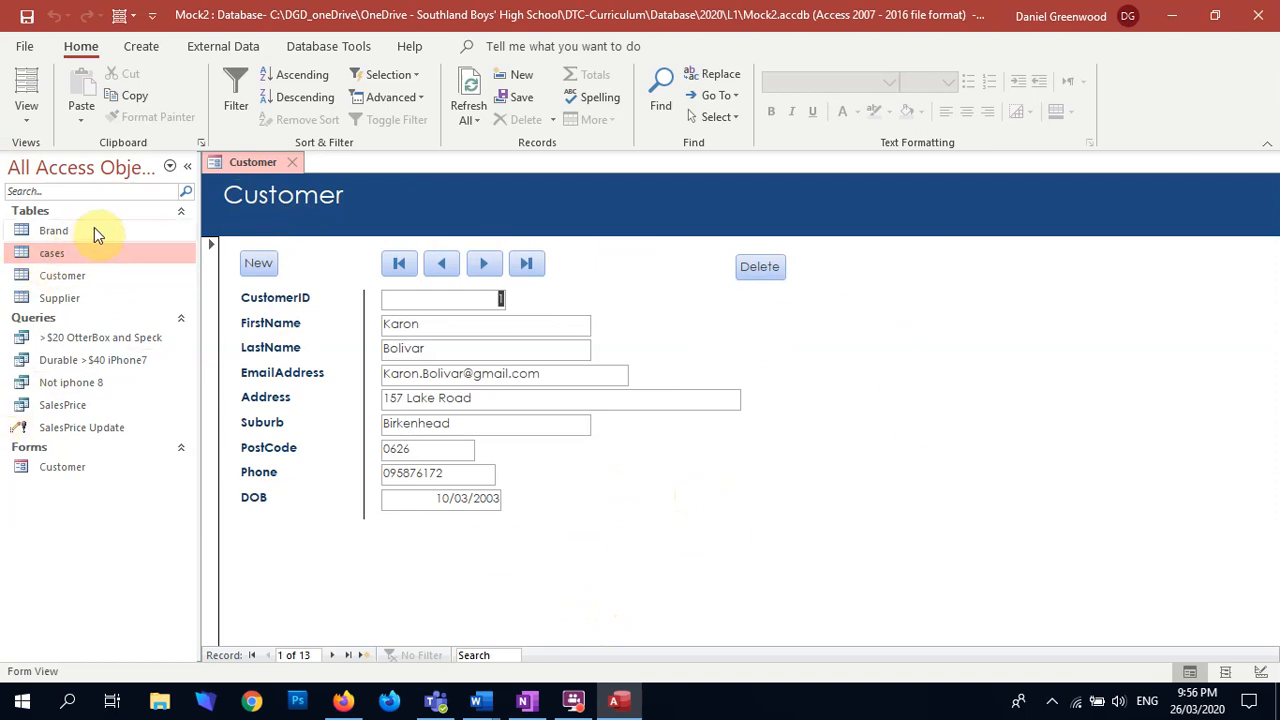
Step: Look through the Brand and Supplier tables, and close both tables and the Customer form, saving its design changes
double_click(28, 232)
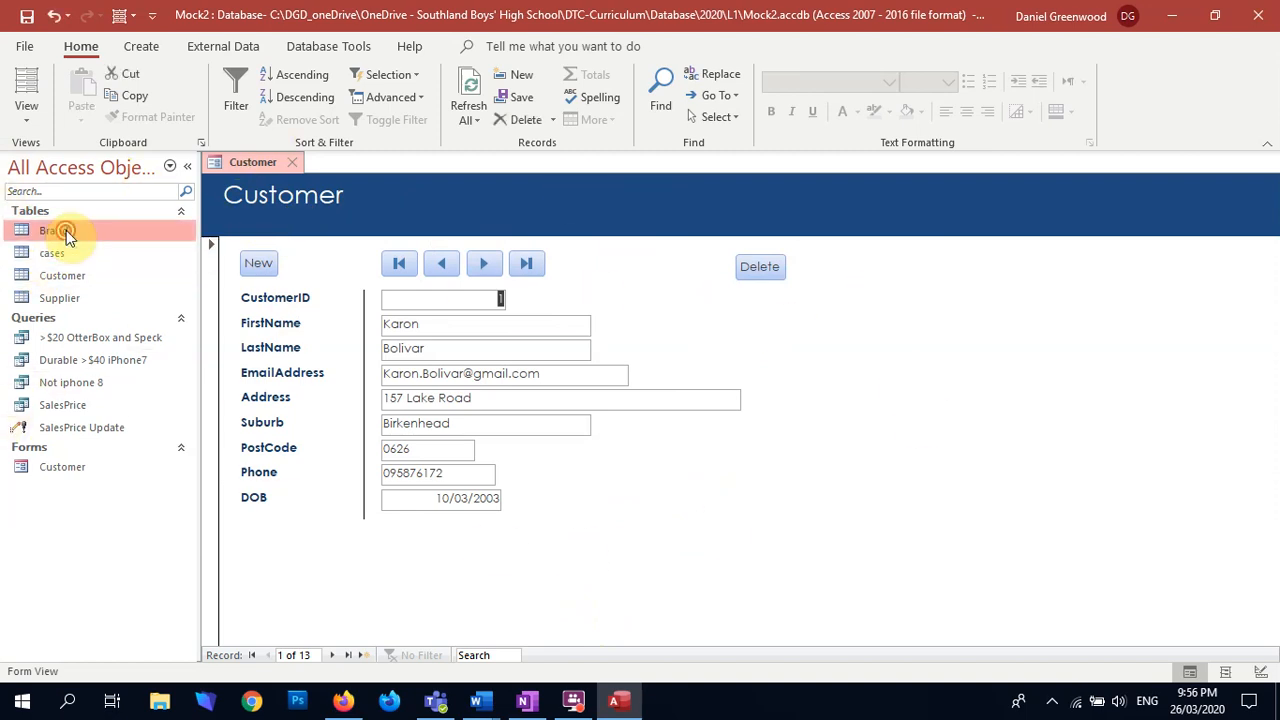
double_click(60, 300)
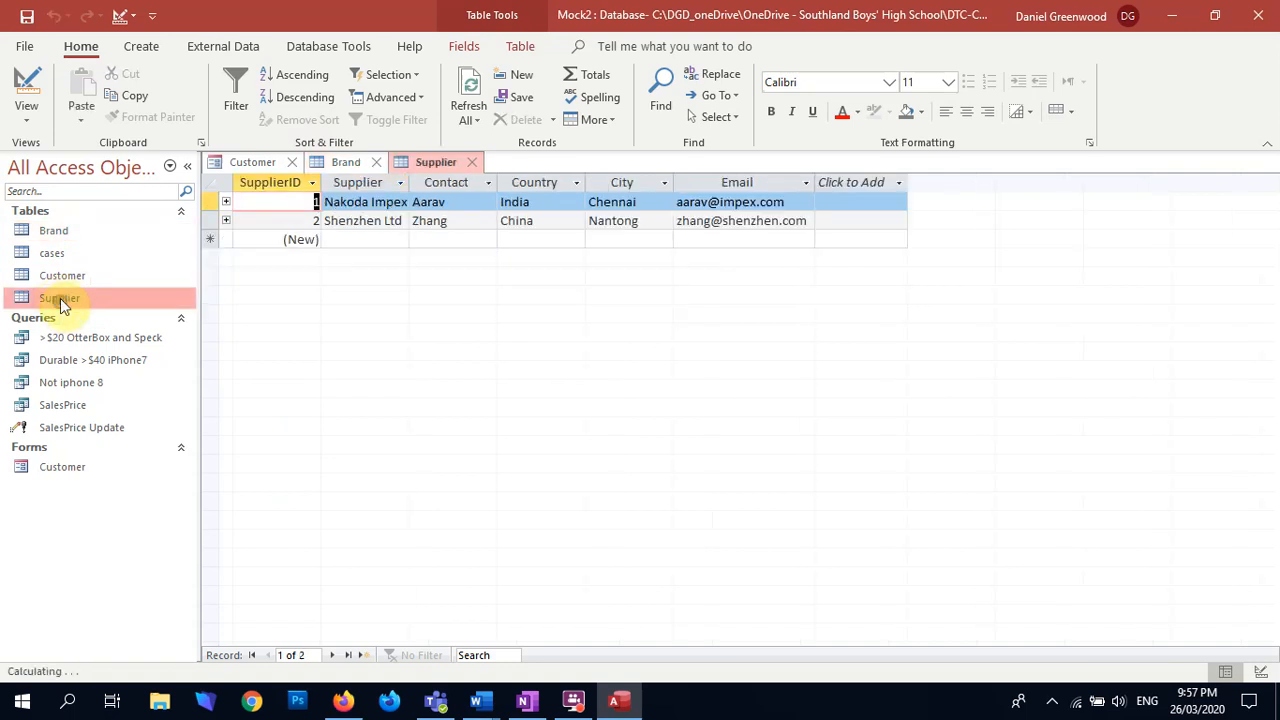
click(475, 162)
click(374, 162)
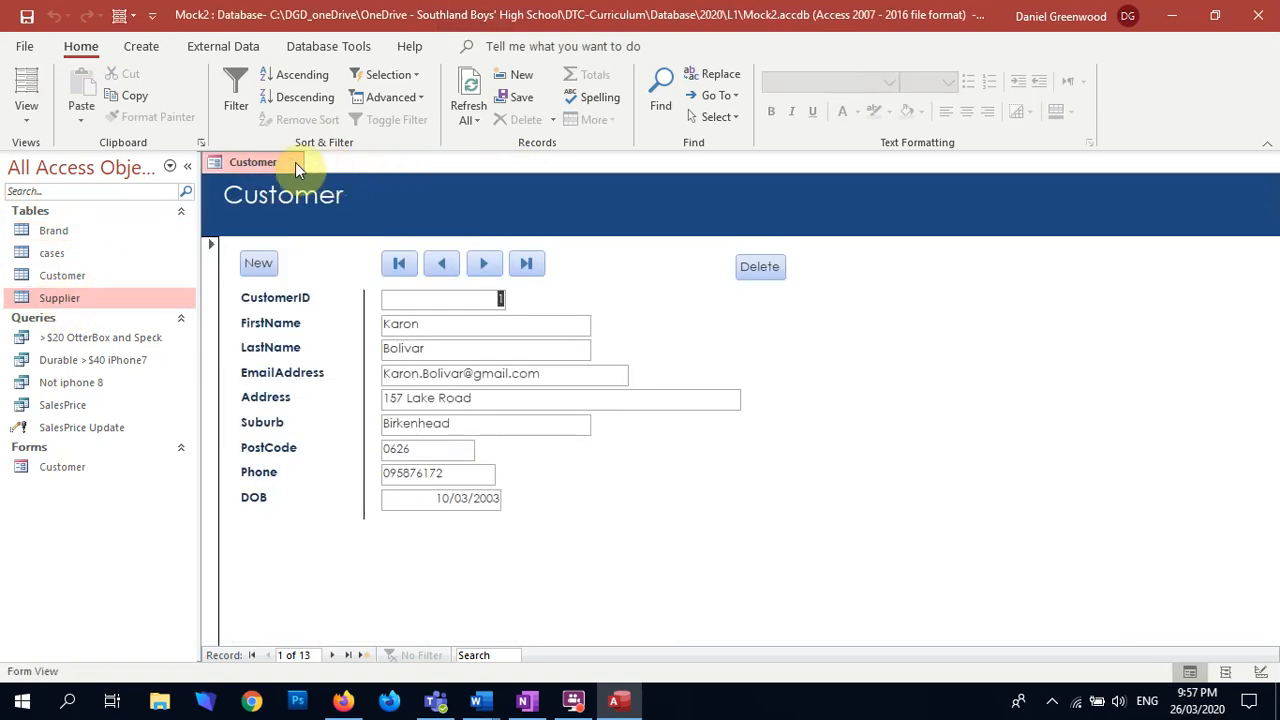
click(299, 163)
click(583, 399)
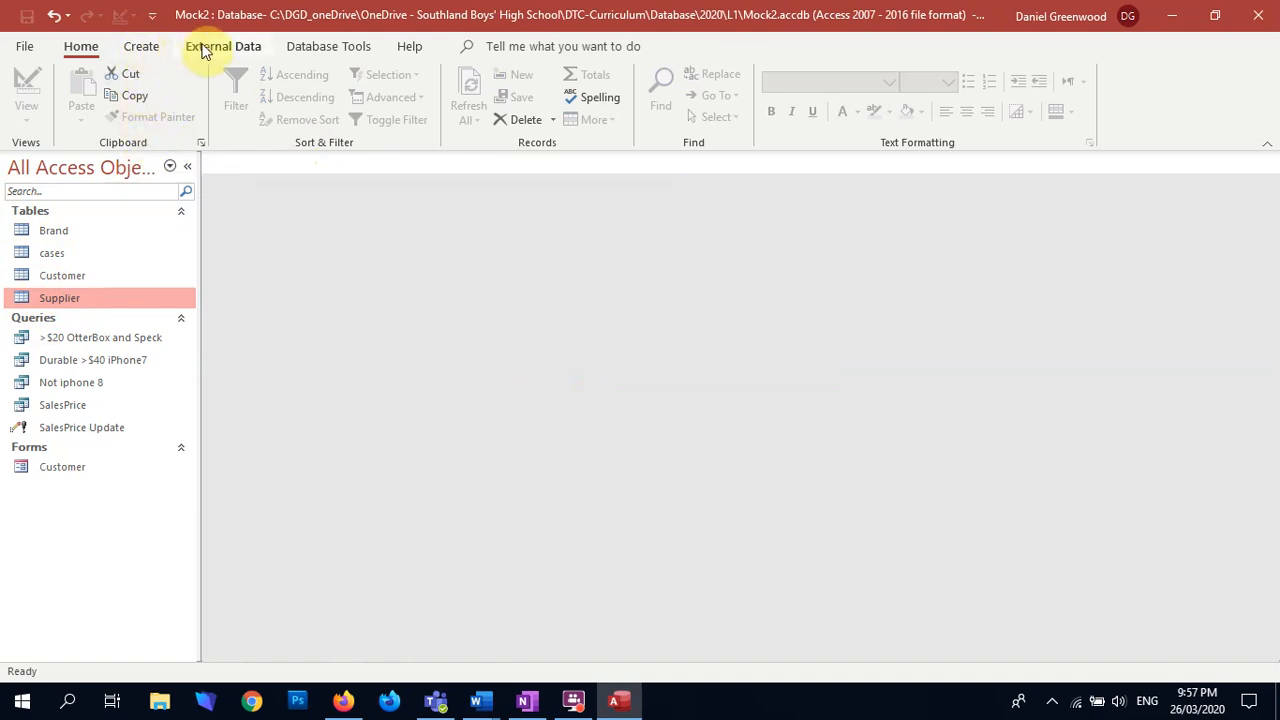
Step: Generate another form from all fields of the Customer table with the Form Wizard, using its default settings
click(152, 50)
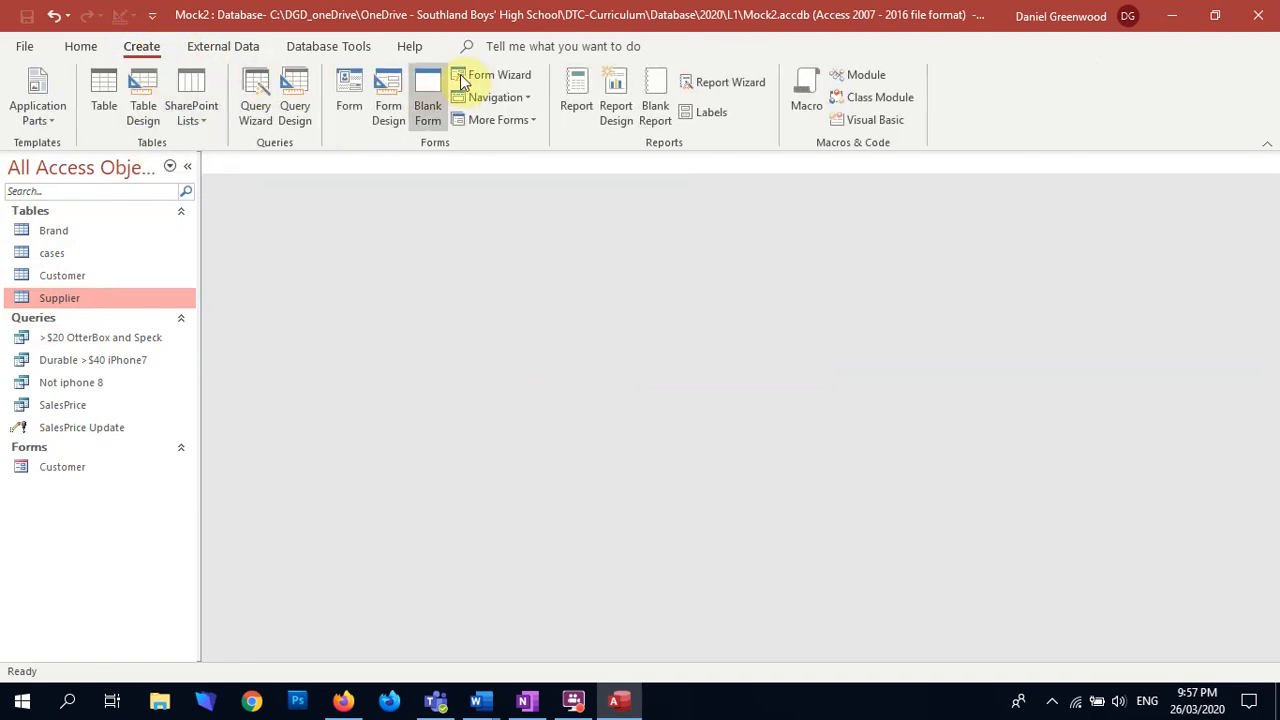
click(505, 75)
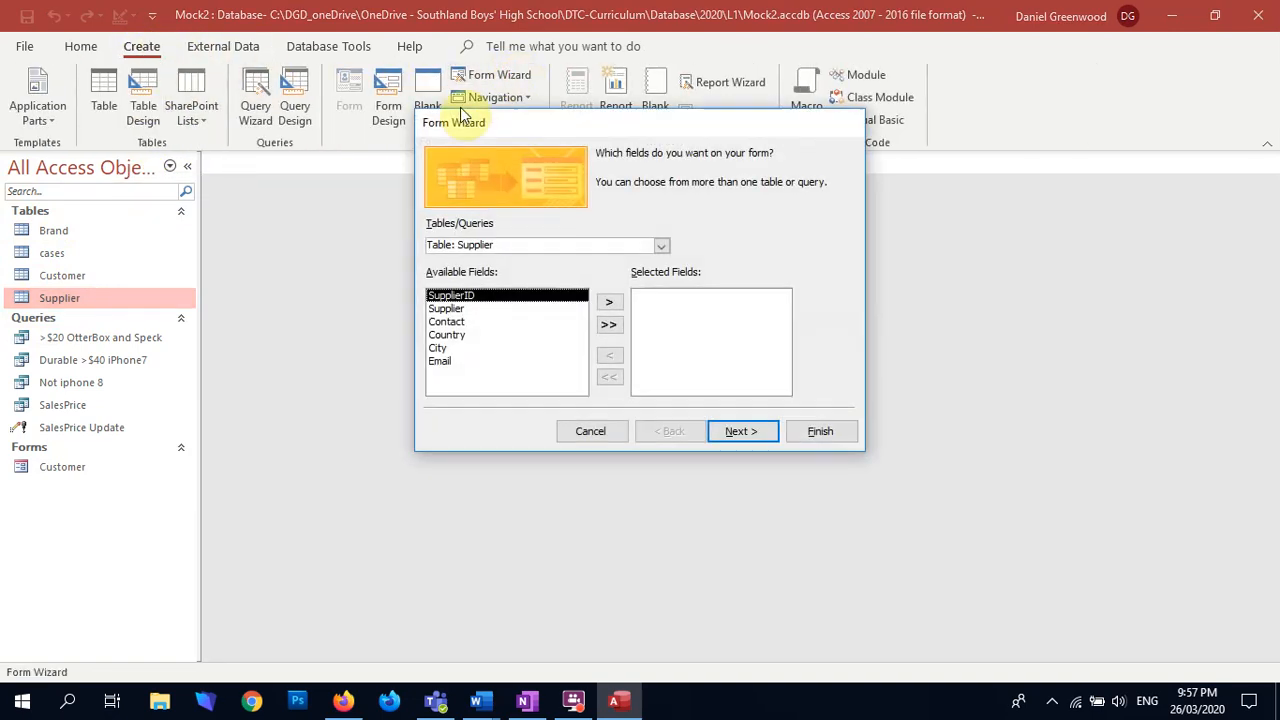
click(658, 245)
click(598, 288)
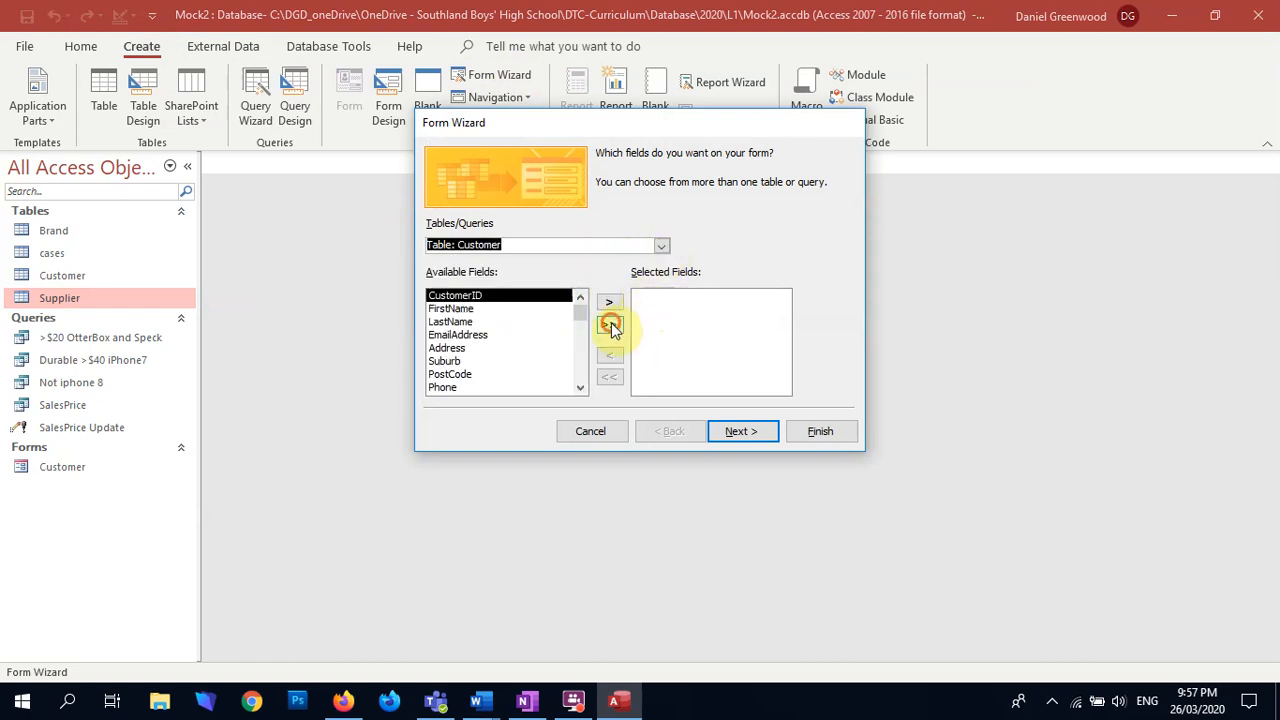
click(610, 326)
click(818, 431)
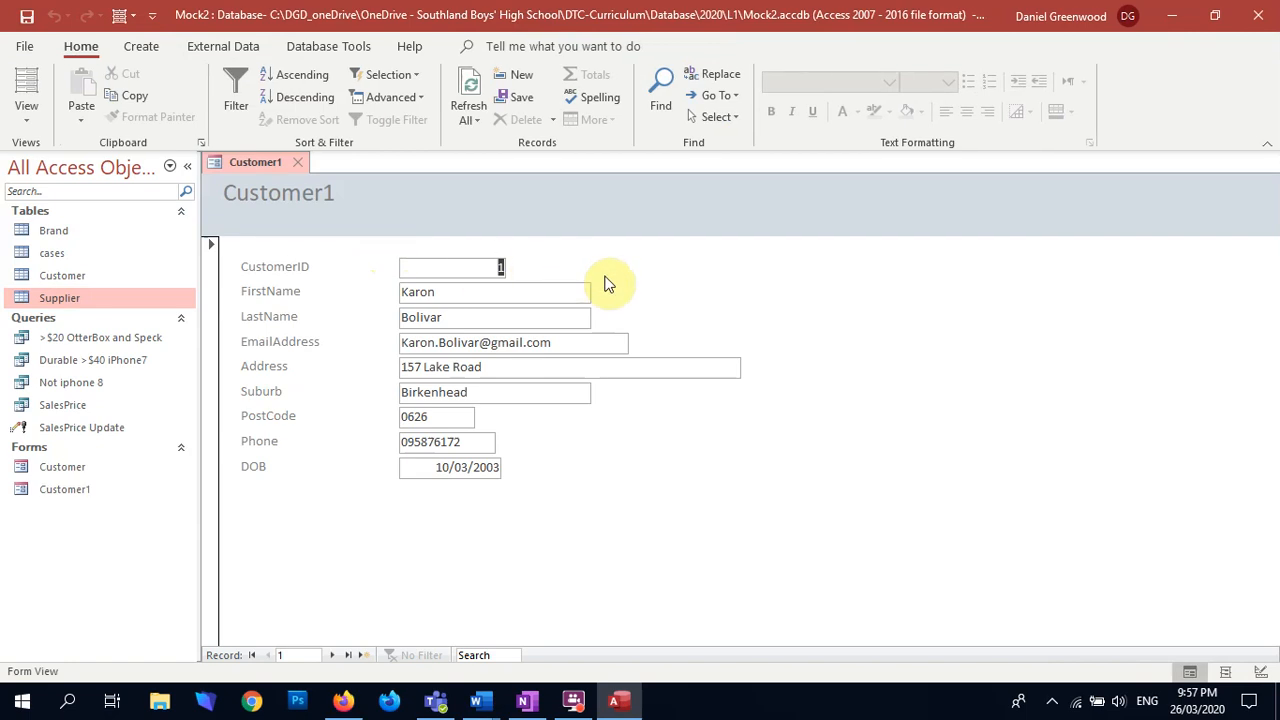
Step: Close the duplicate Customer1 form and permanently delete it from the database
click(307, 163)
click(45, 488)
right_click(45, 488)
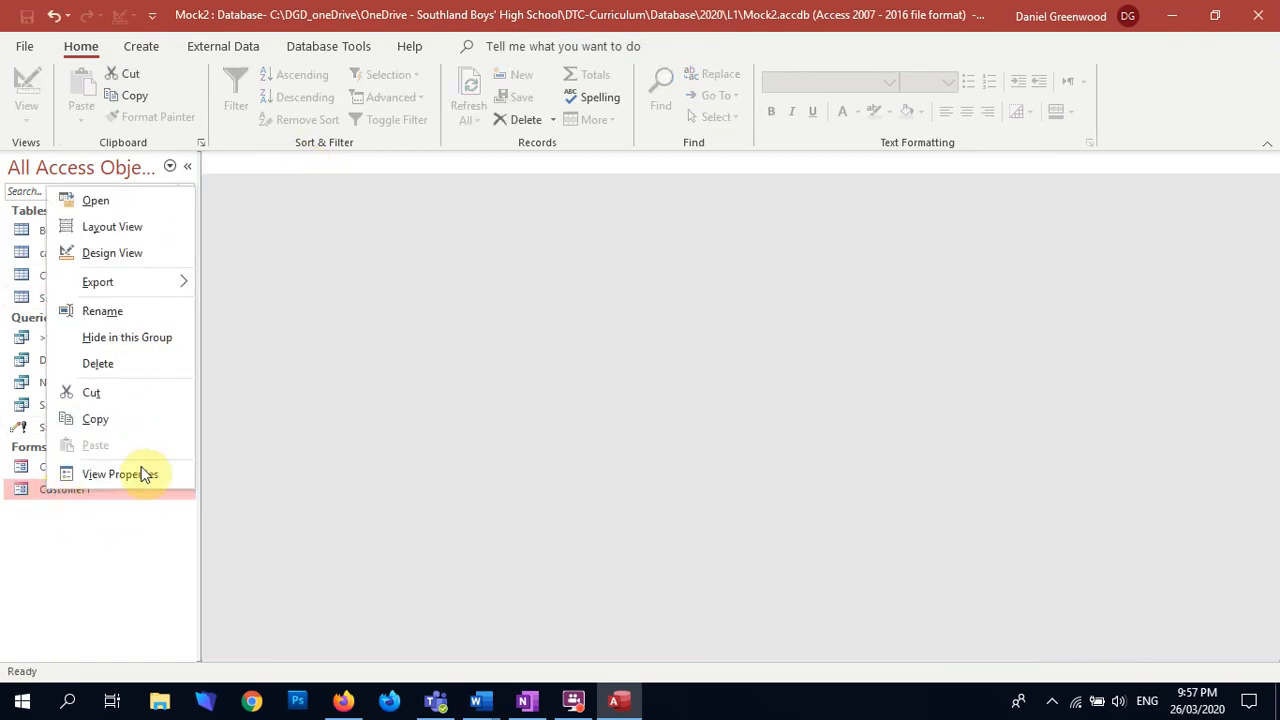
click(126, 363)
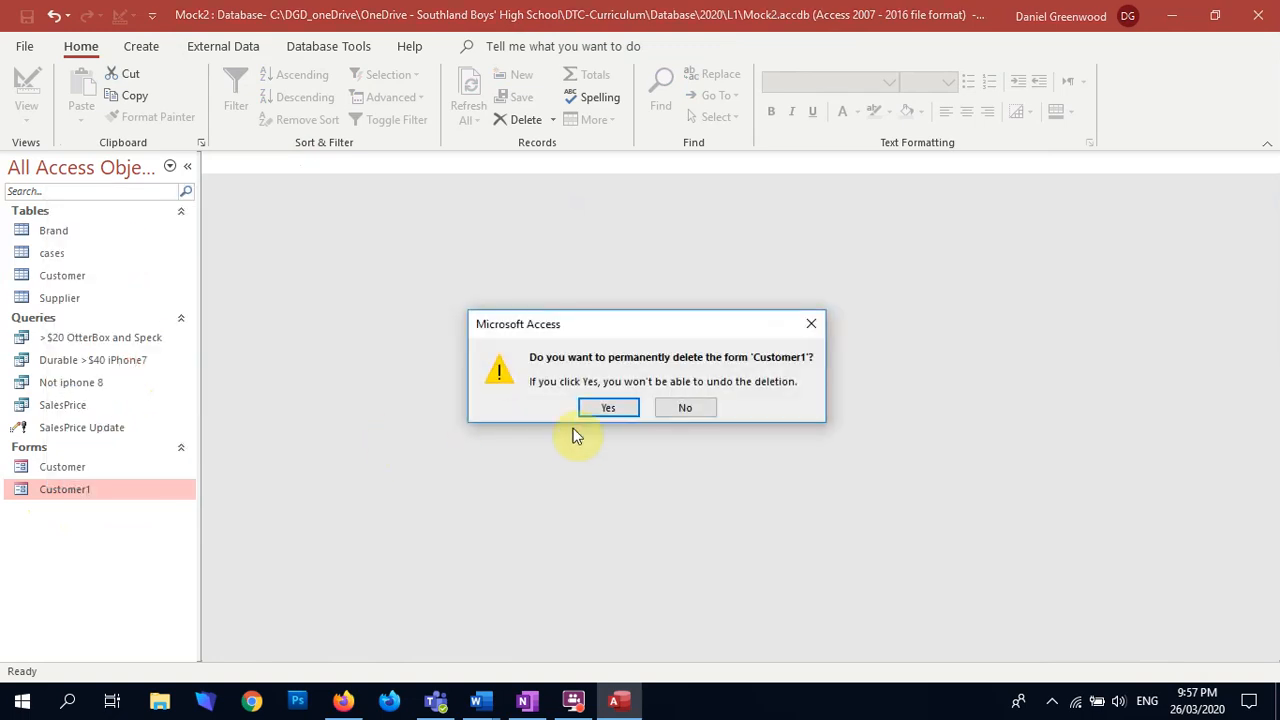
click(605, 408)
Step: Create a form containing all fields of the cases table with the Form Wizard, using its default settings
click(141, 46)
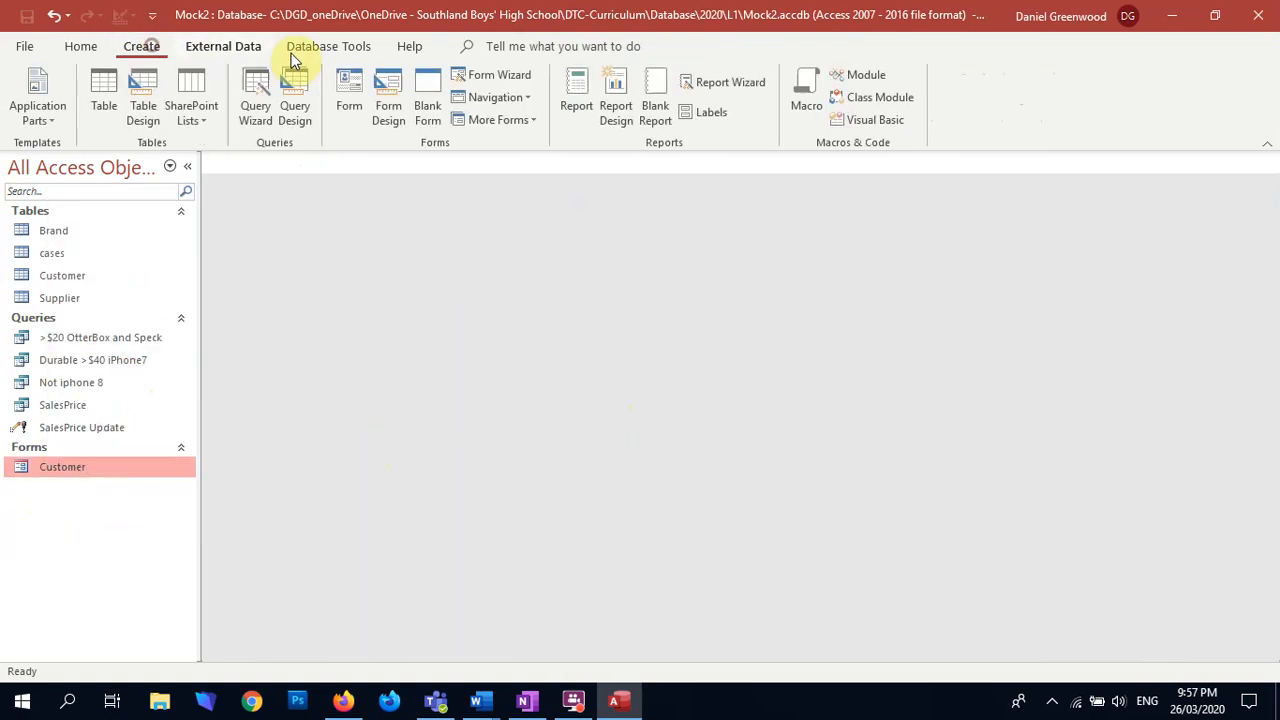
click(497, 76)
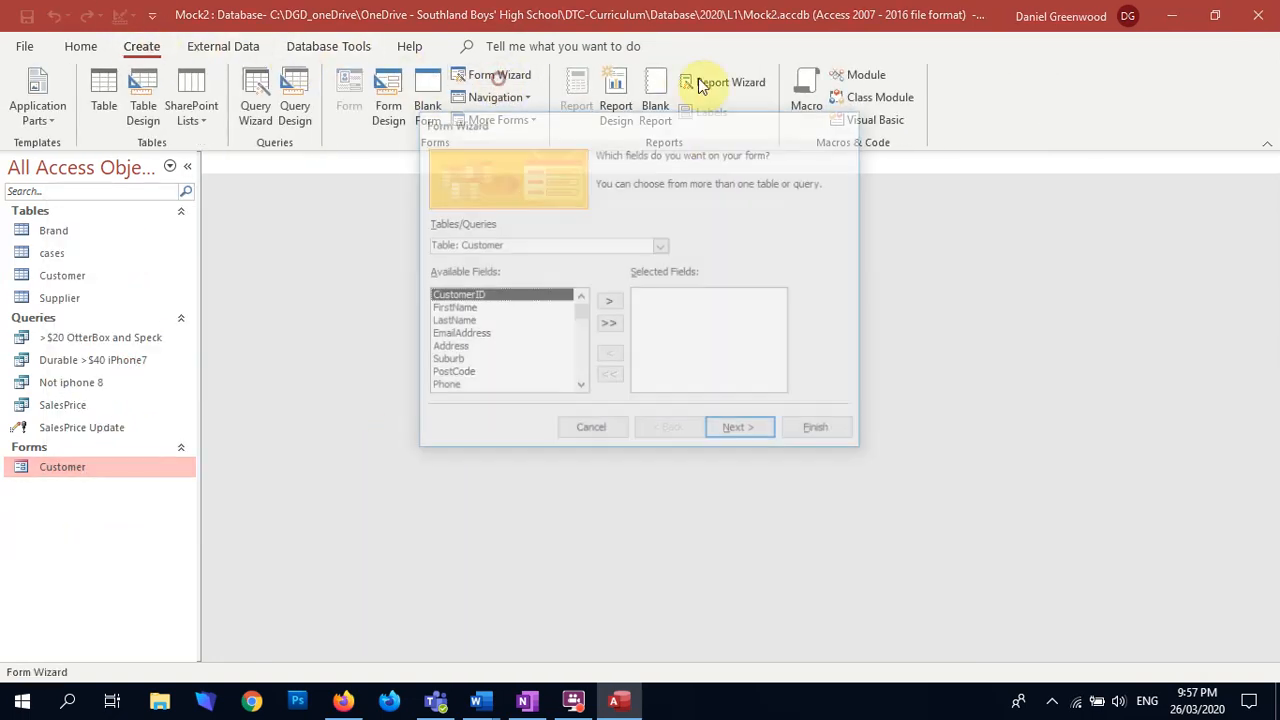
click(660, 245)
click(511, 275)
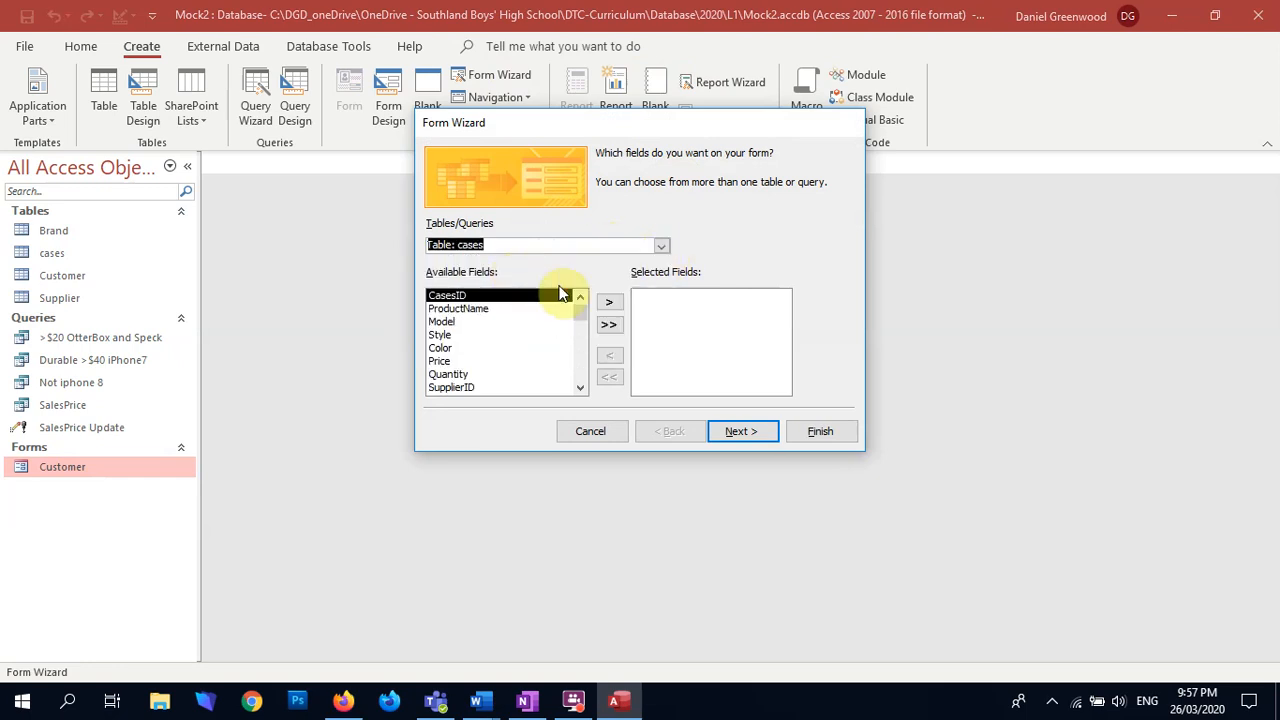
click(609, 324)
click(819, 432)
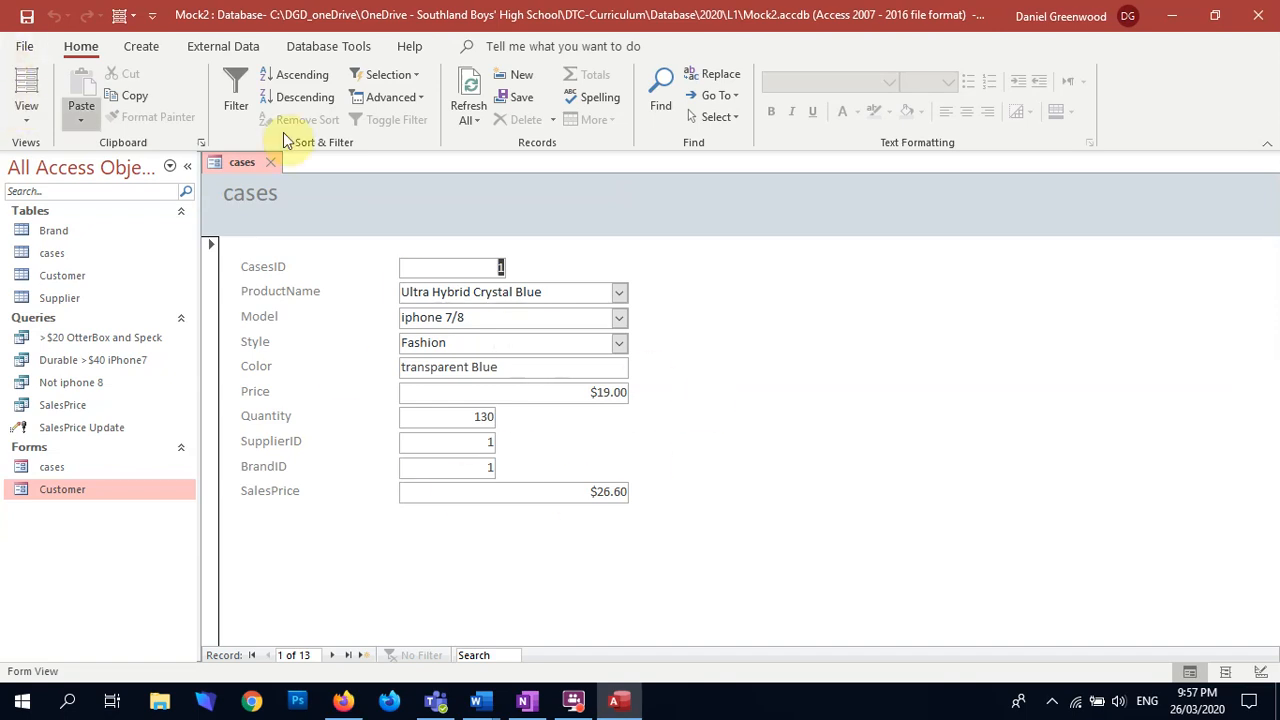
Step: Switch to OneNote and paste the cases form screenshot below the "Initial forms (rough)" item of the Mock2 documentation page
click(838, 323)
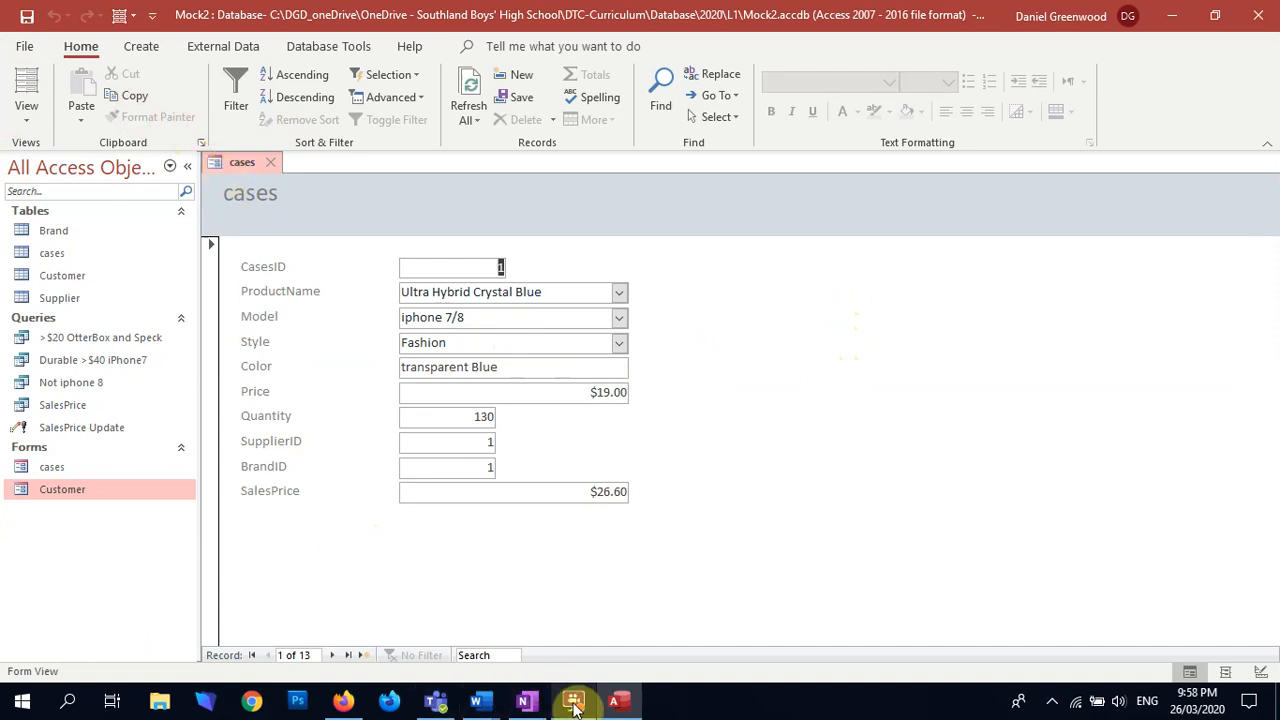
click(523, 701)
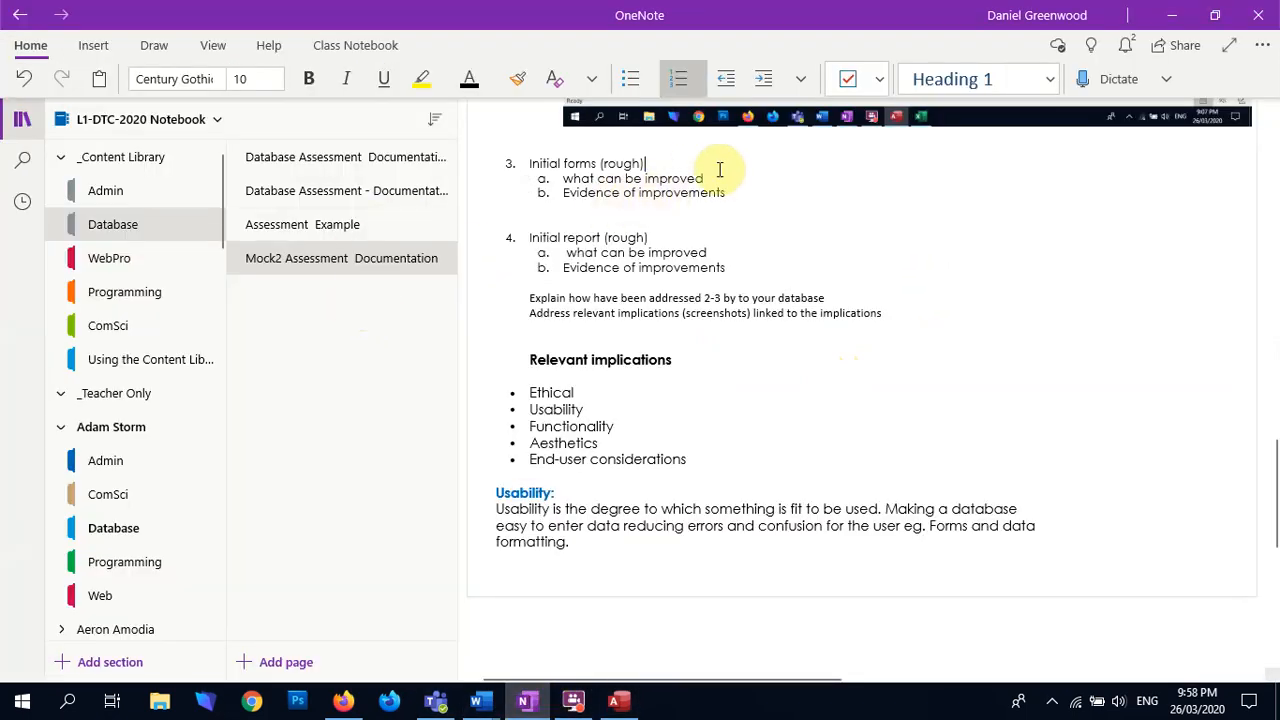
click(695, 465)
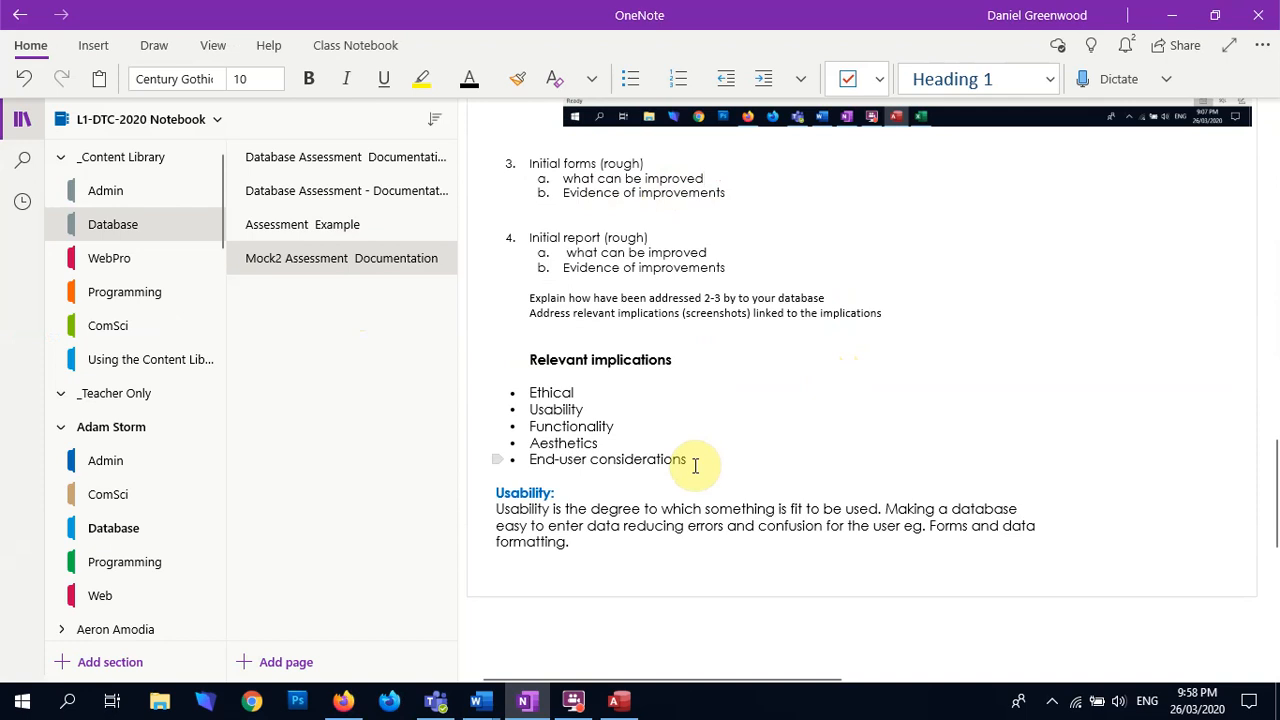
key(Return)
key(ctrl+v)
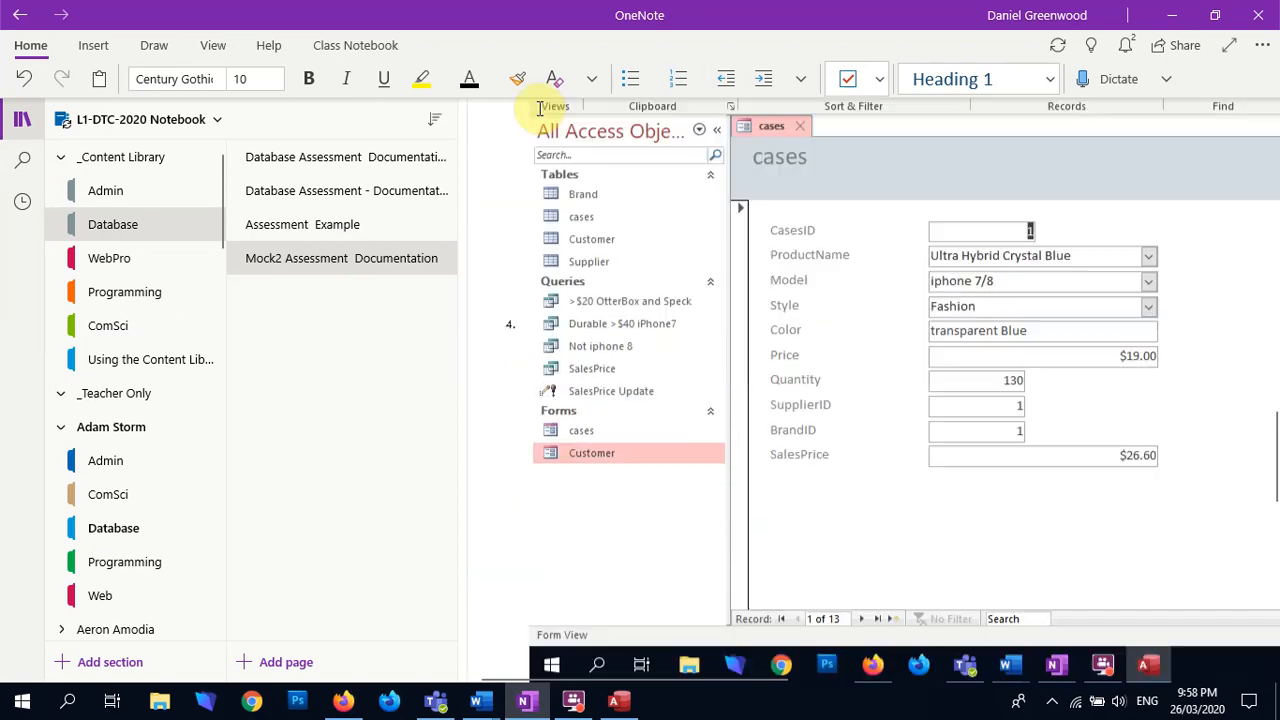
Step: Shrink the pasted cases form screenshot so that it fits within the page width
right_click(811, 480)
click(519, 632)
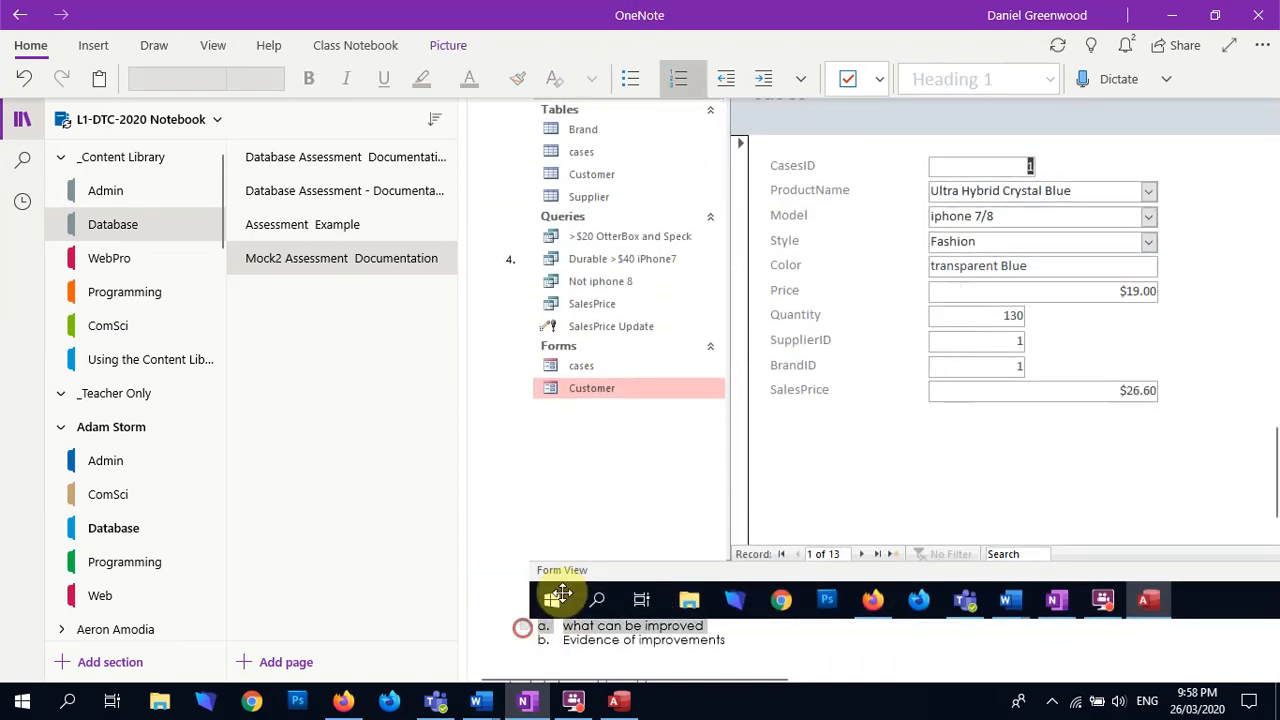
right_click(547, 587)
drag(529, 617, 1097, 208)
click(741, 357)
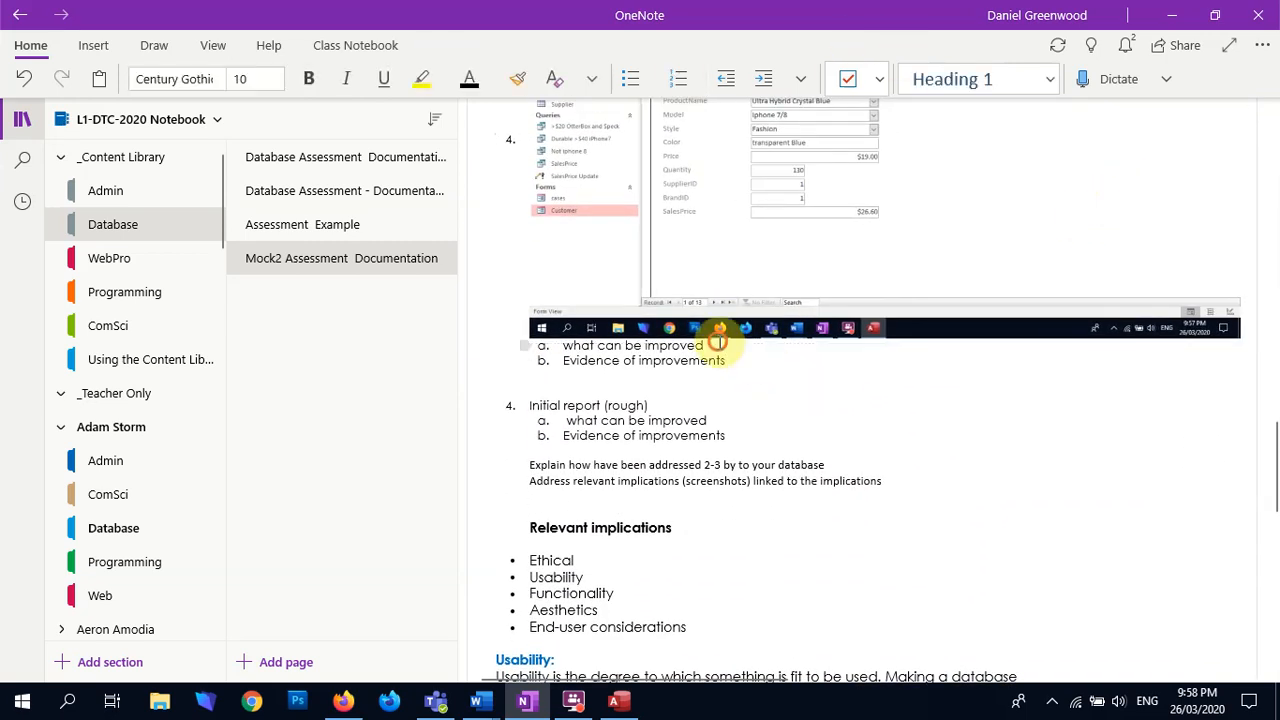
Step: Complete the "what can be improved" line for the forms with "= buttons, color, alignment, font, dropdowns to fill SupplierID and BrandID"
right_click(722, 342)
click(764, 345)
text(=)
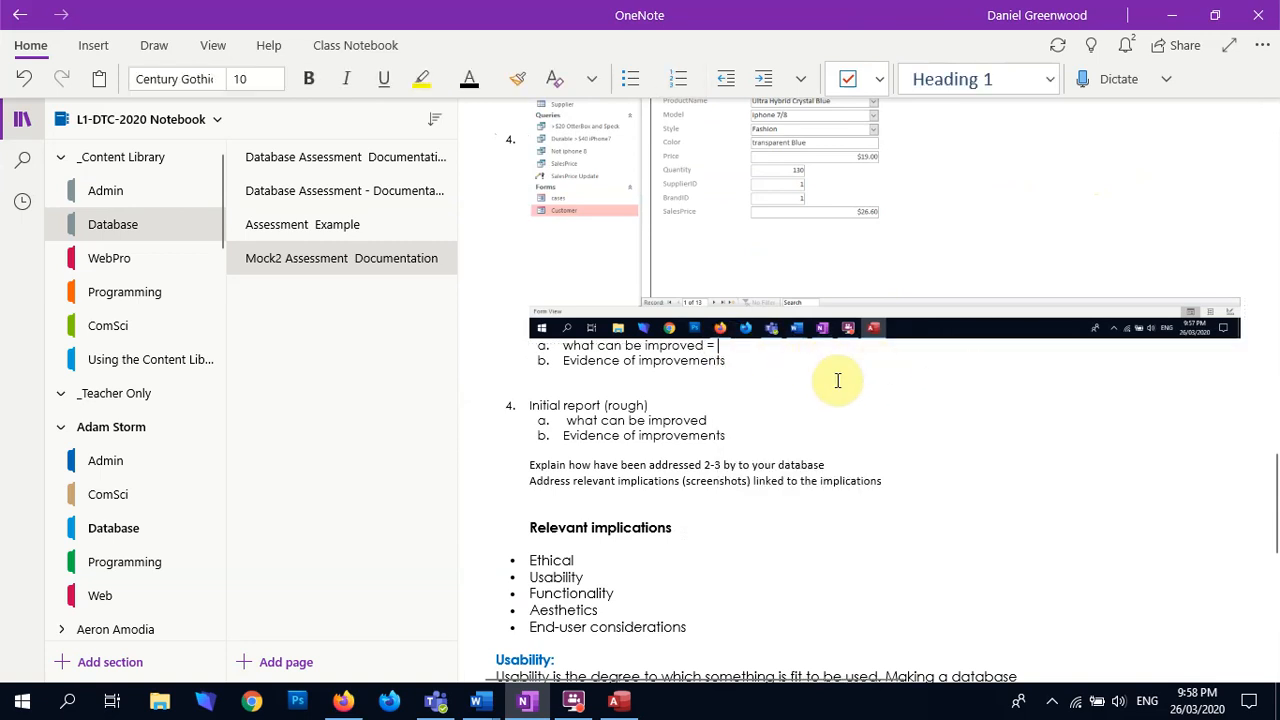
text( buttons,)
text(,)
text( fon)
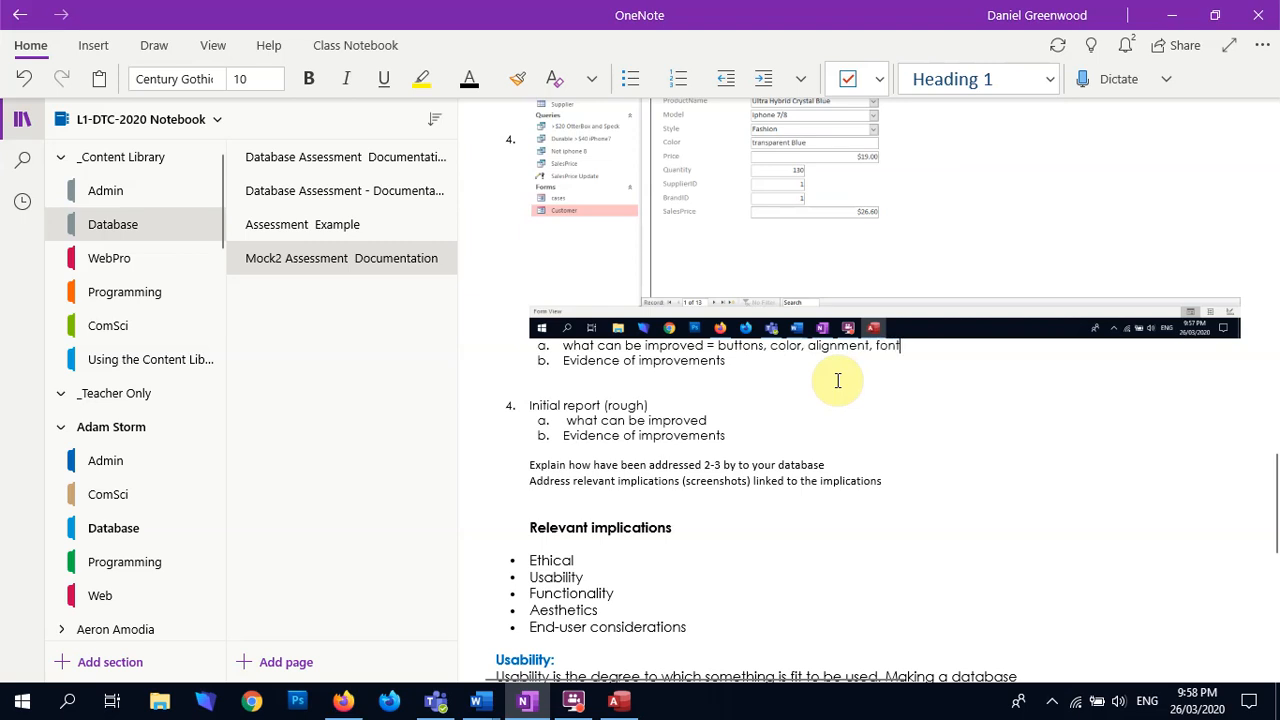
text(t, dropdowns to fill Sup)
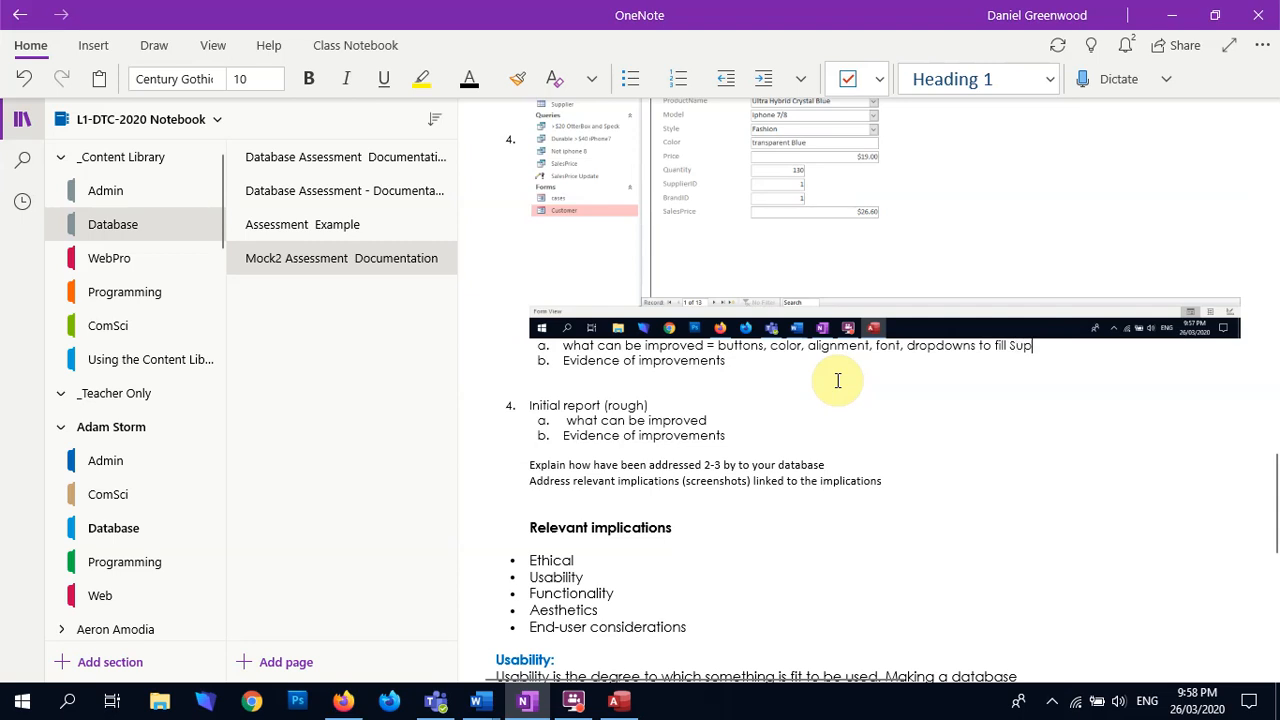
text(plierID ad)
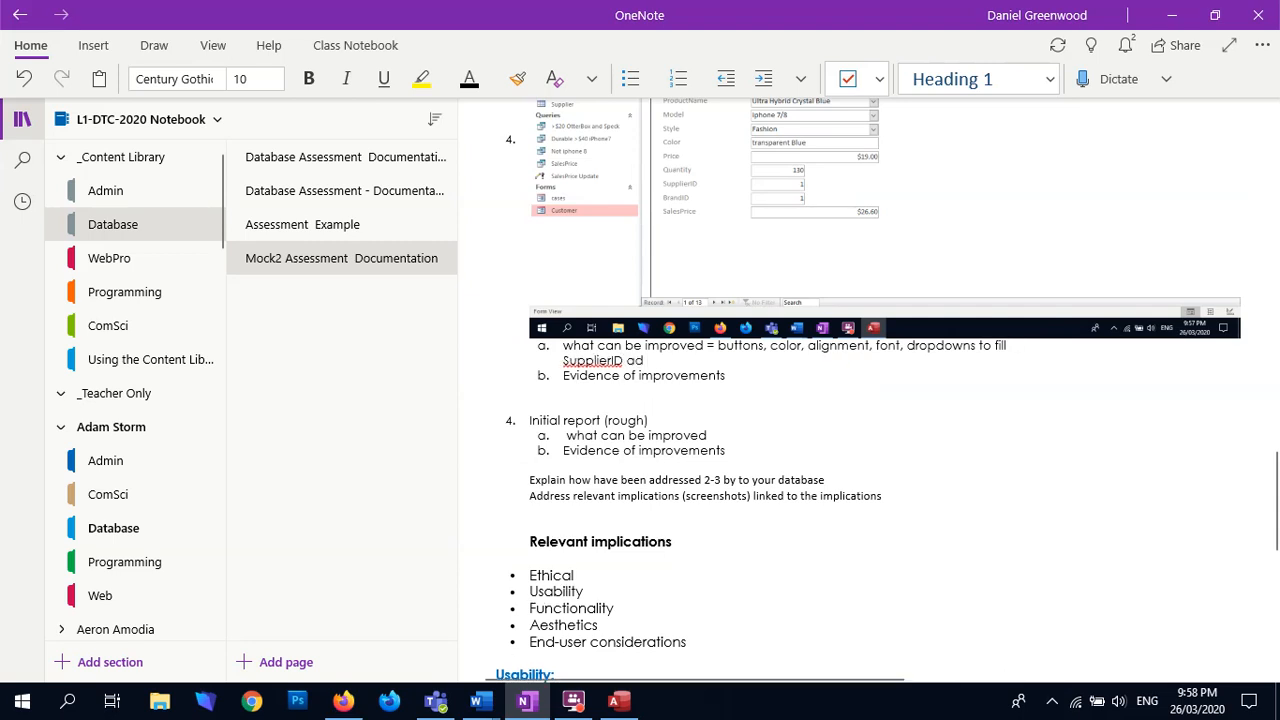
text(n)
key(BackSpace)
key(BackSpace)
key(BackSpace)
text(BrandID)
click(743, 361)
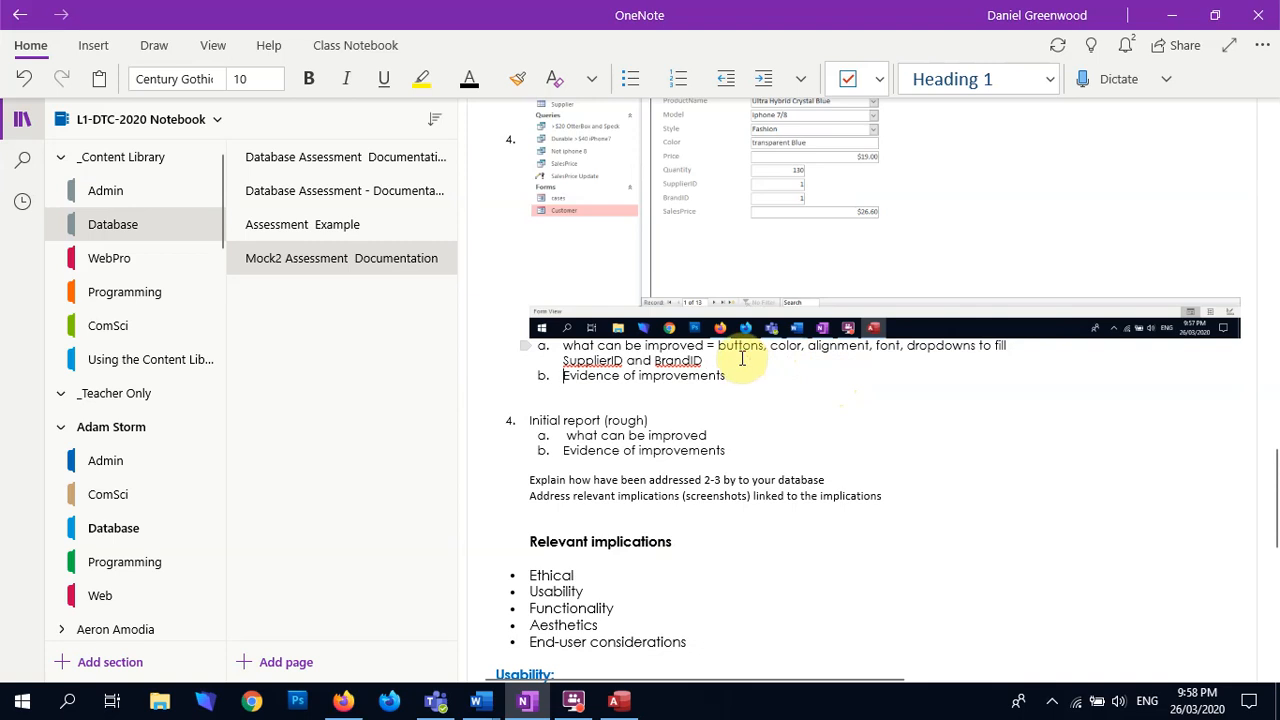
key(Return)
scroll(686, 414, up, 3)
Step: Switch back to Access, check the form's SupplierID and BrandID fields against the Brand table, and close both the table and the cases form
key(alt+Tab)
click(470, 440)
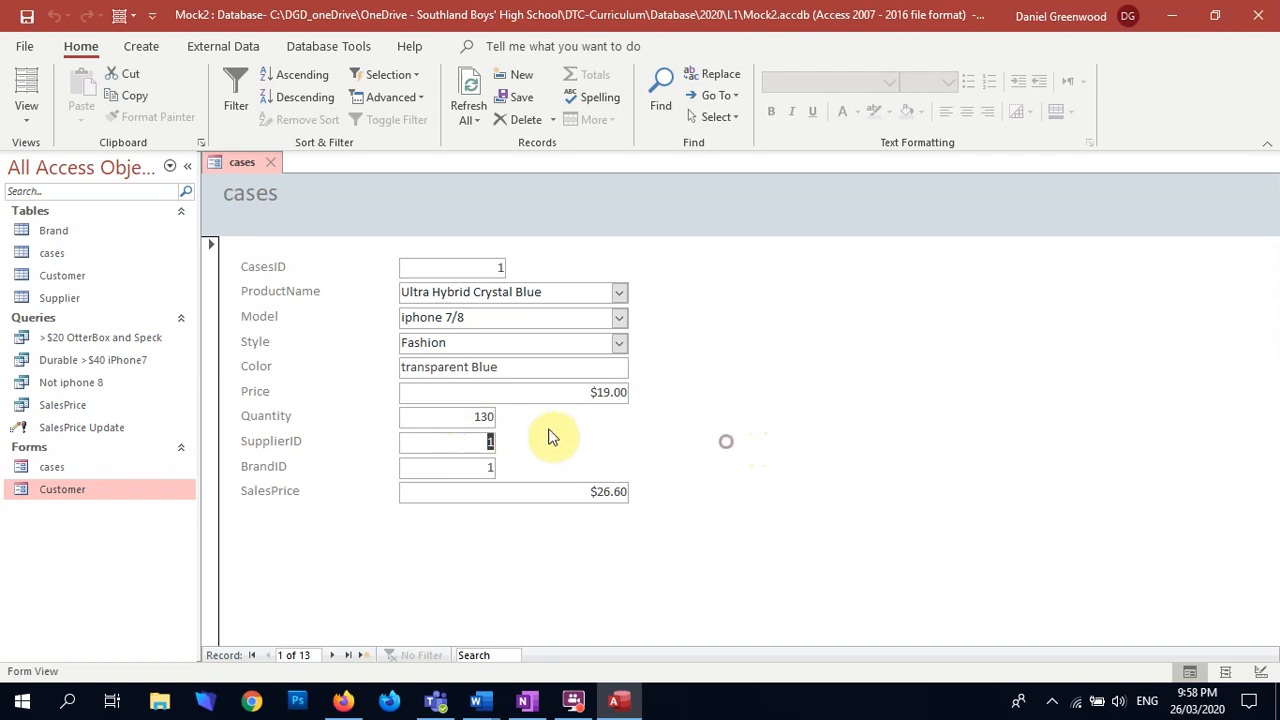
click(474, 442)
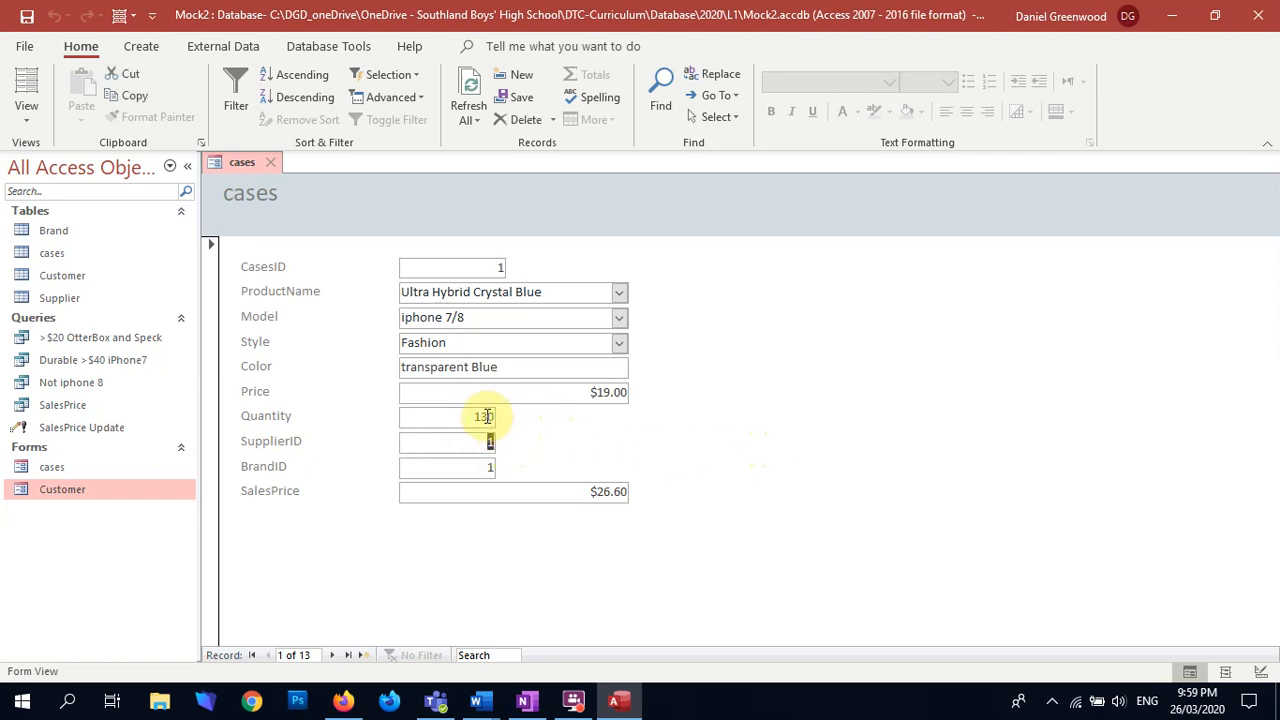
click(474, 467)
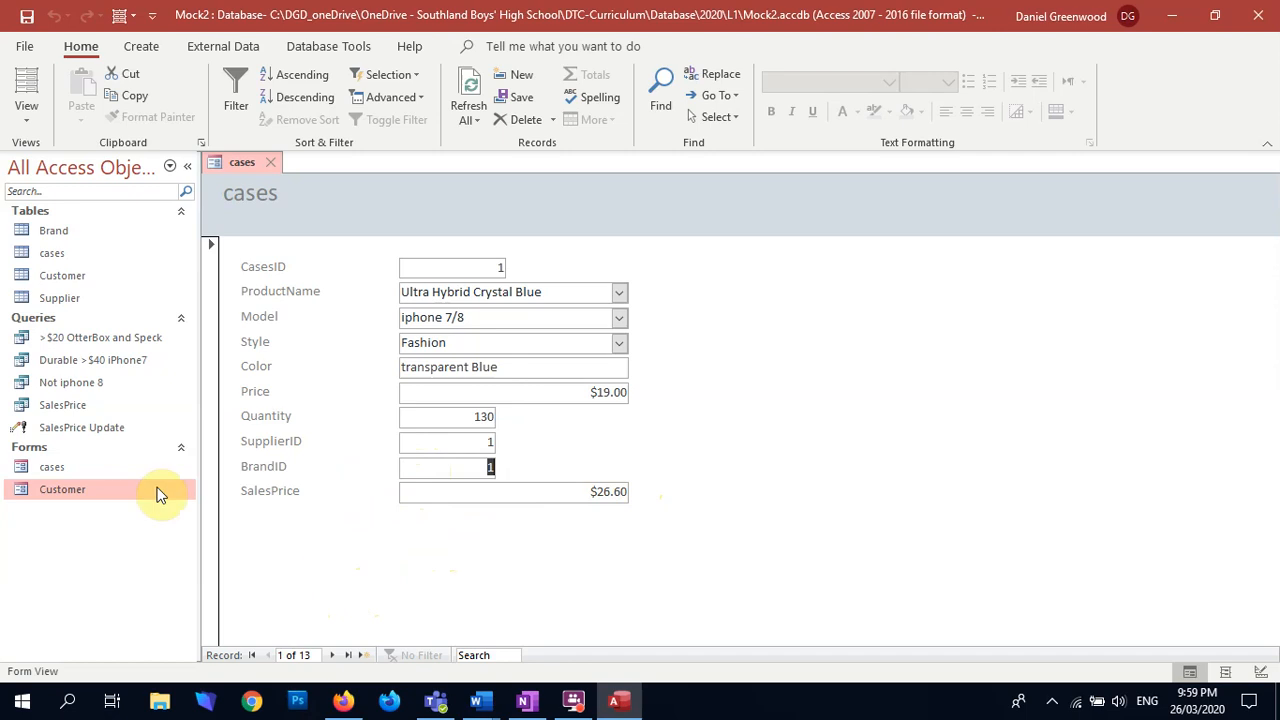
double_click(58, 234)
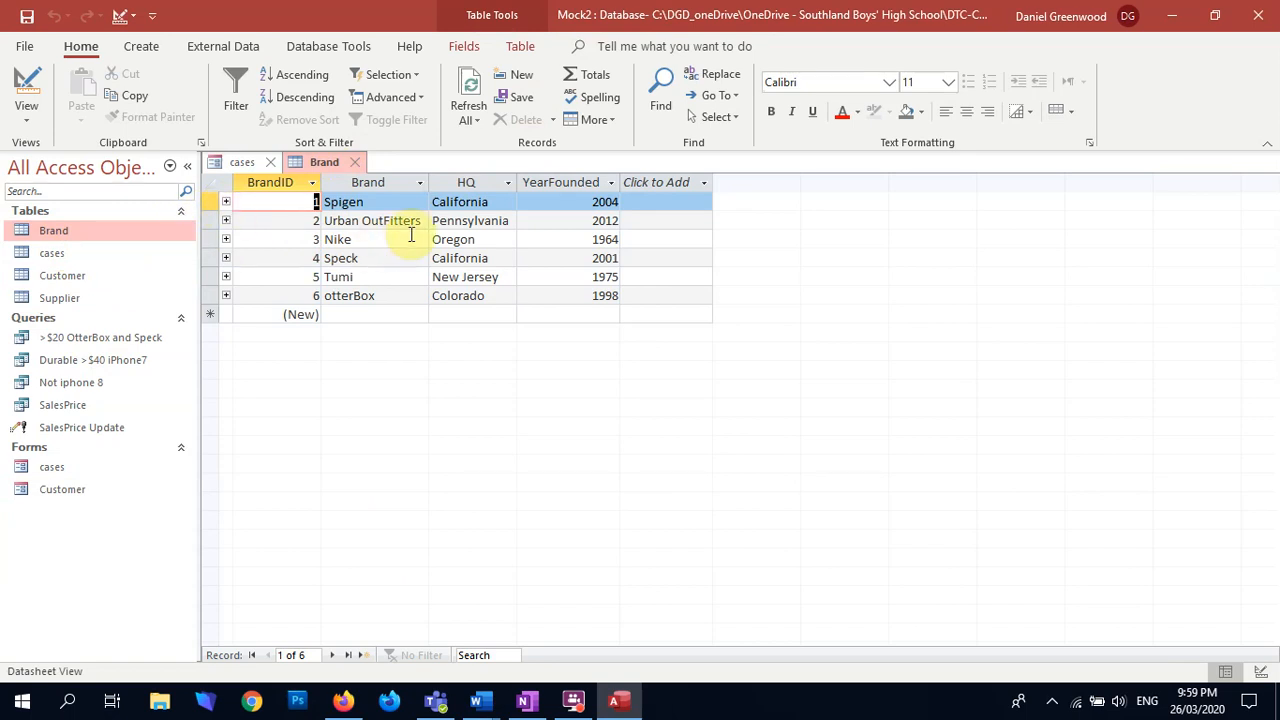
click(354, 162)
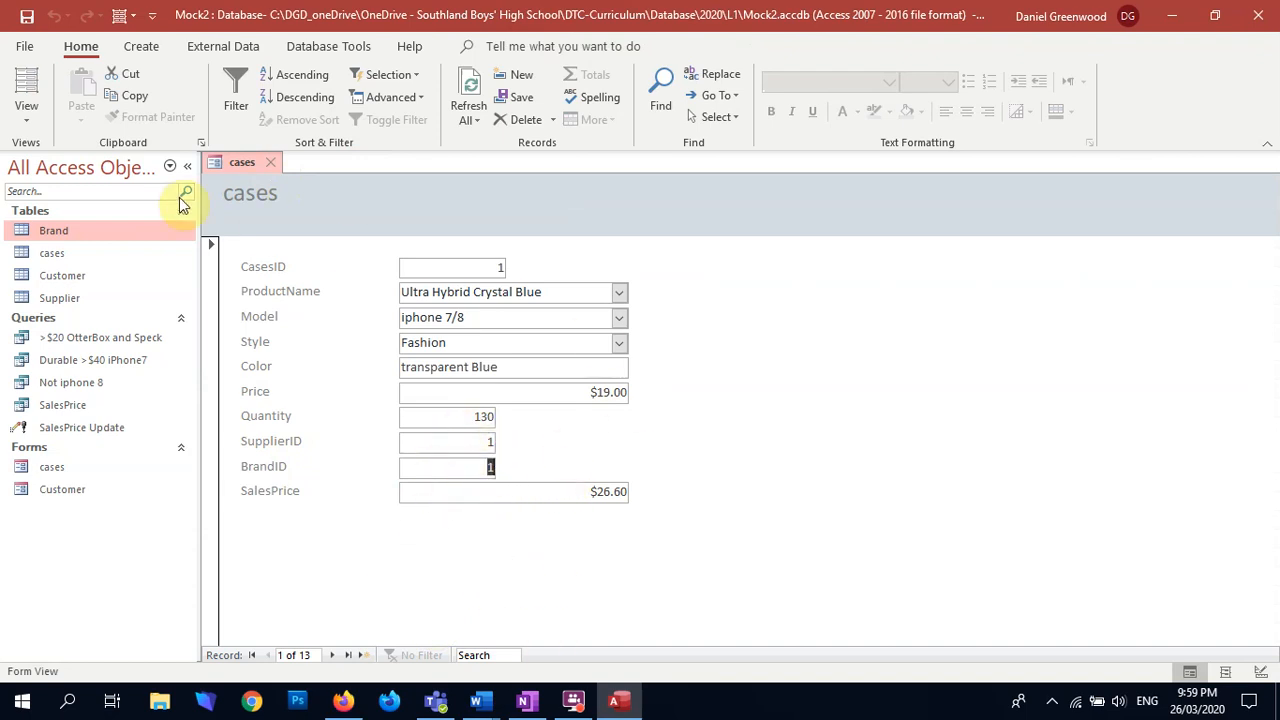
click(274, 163)
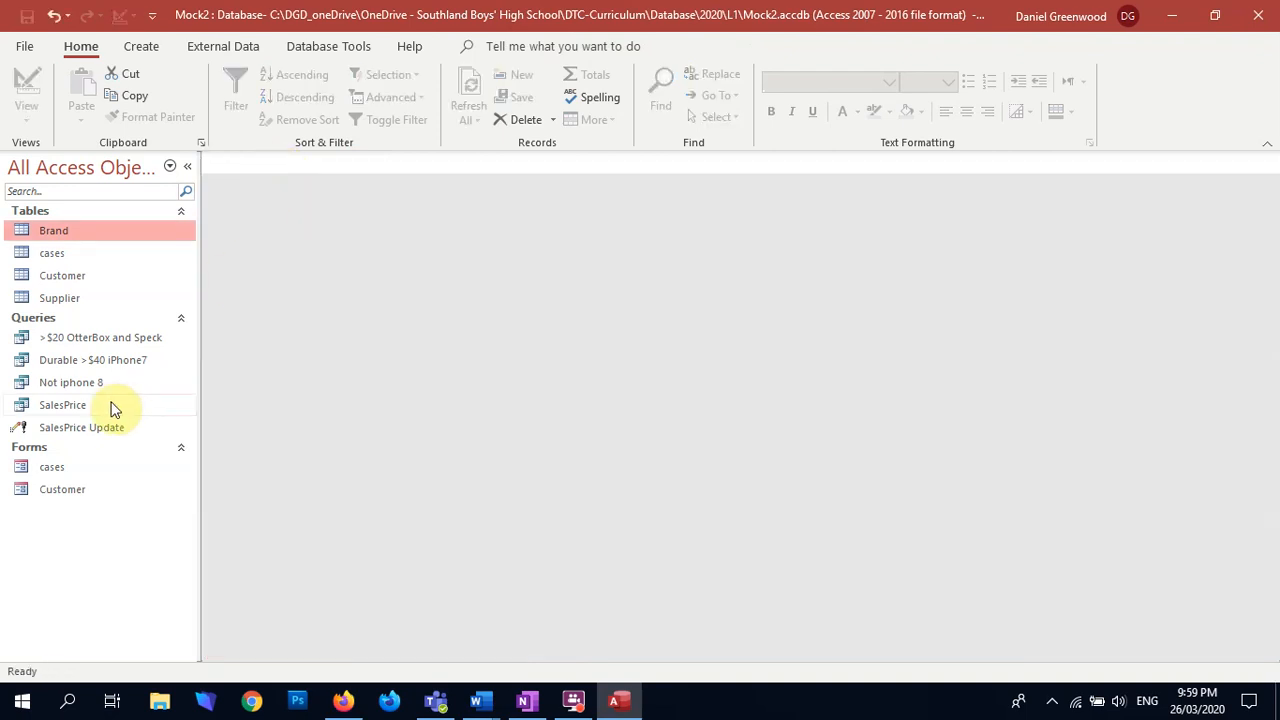
Step: Start a new query in Design View with the Brand, cases and Supplier tables, and enlarge the cases and Supplier field lists
click(150, 47)
click(295, 95)
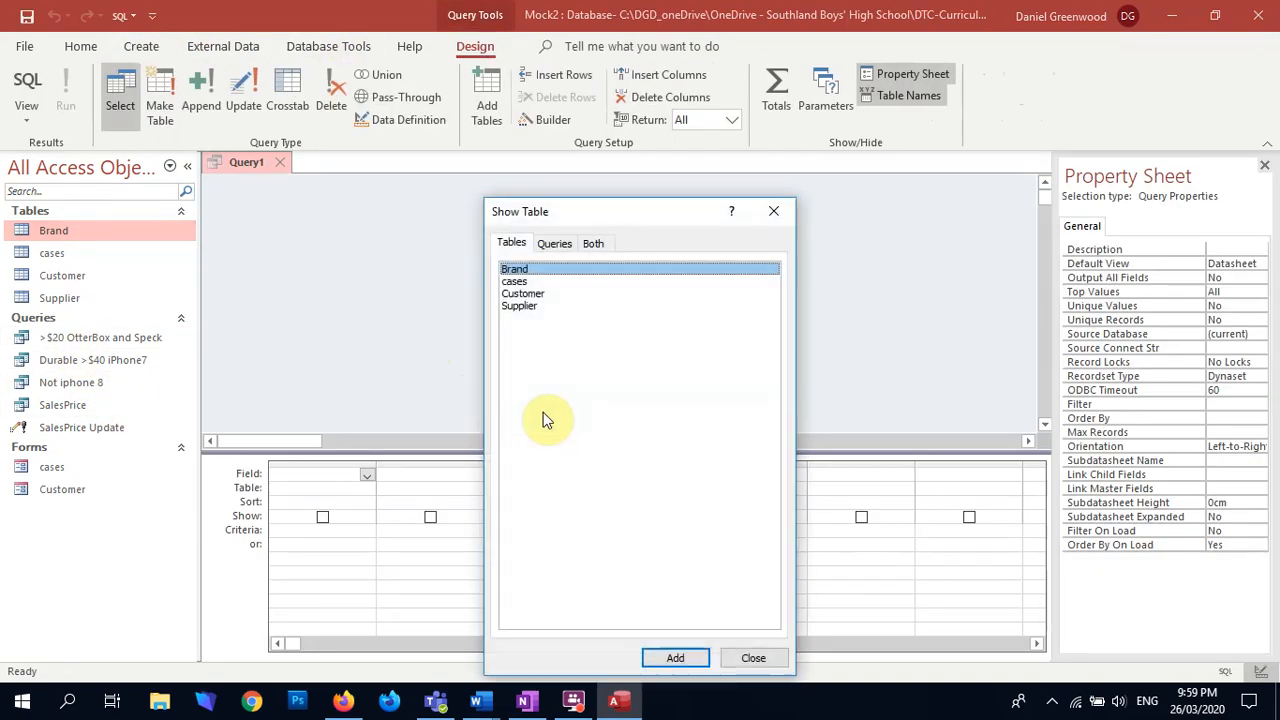
double_click(515, 269)
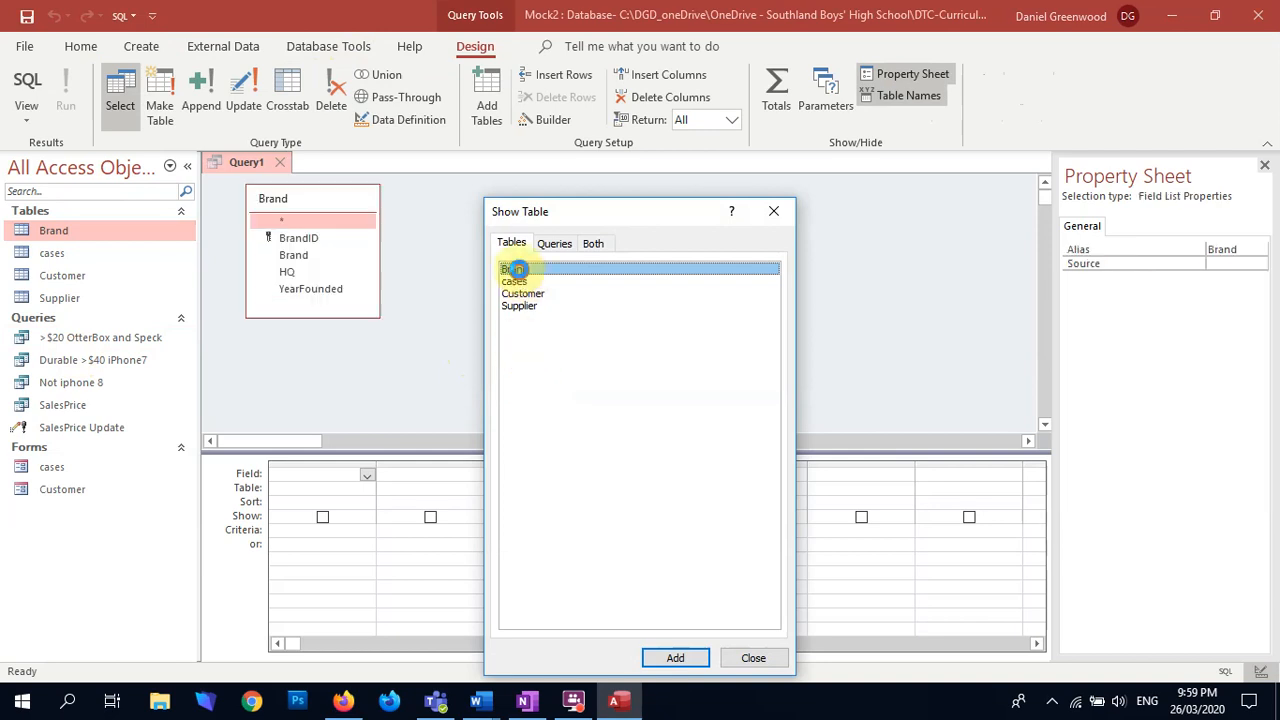
double_click(515, 281)
double_click(518, 305)
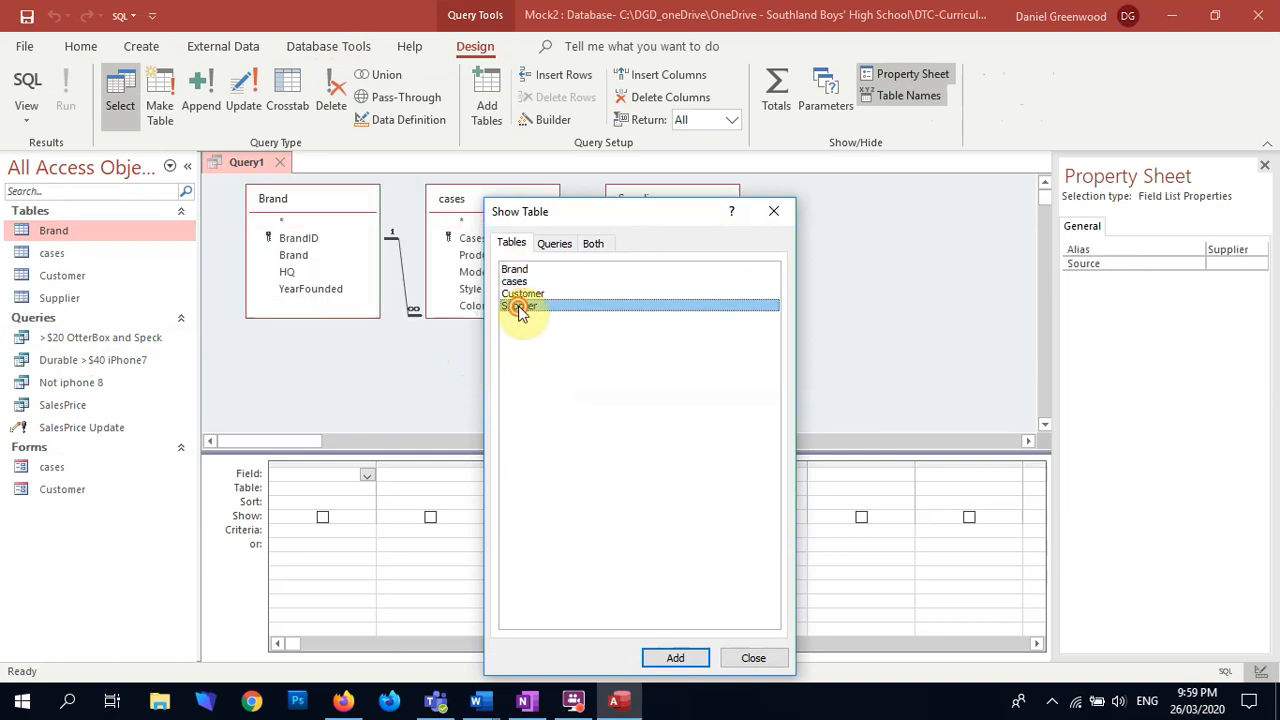
click(774, 212)
drag(468, 318, 451, 409)
drag(651, 318, 646, 348)
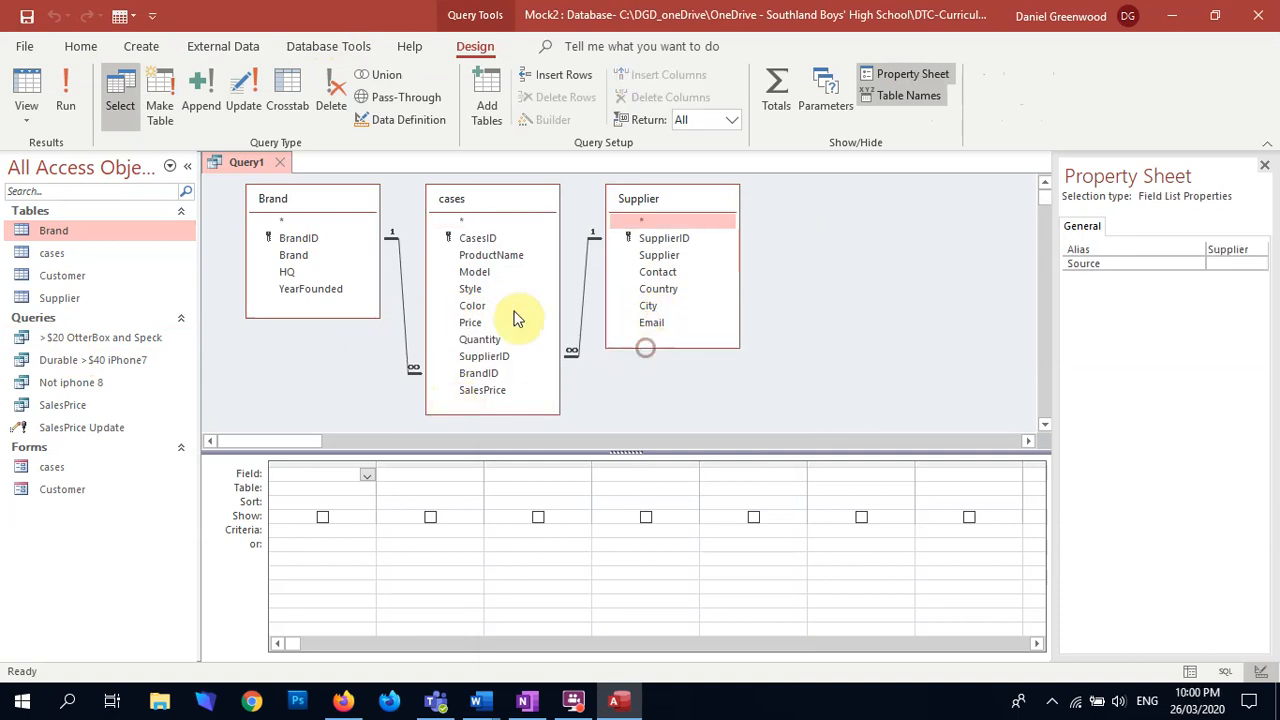
Step: Add CasesID, ProductName, Model, Style, Color, Price, Quantity and SupplierID from the cases table to the query
click(486, 240)
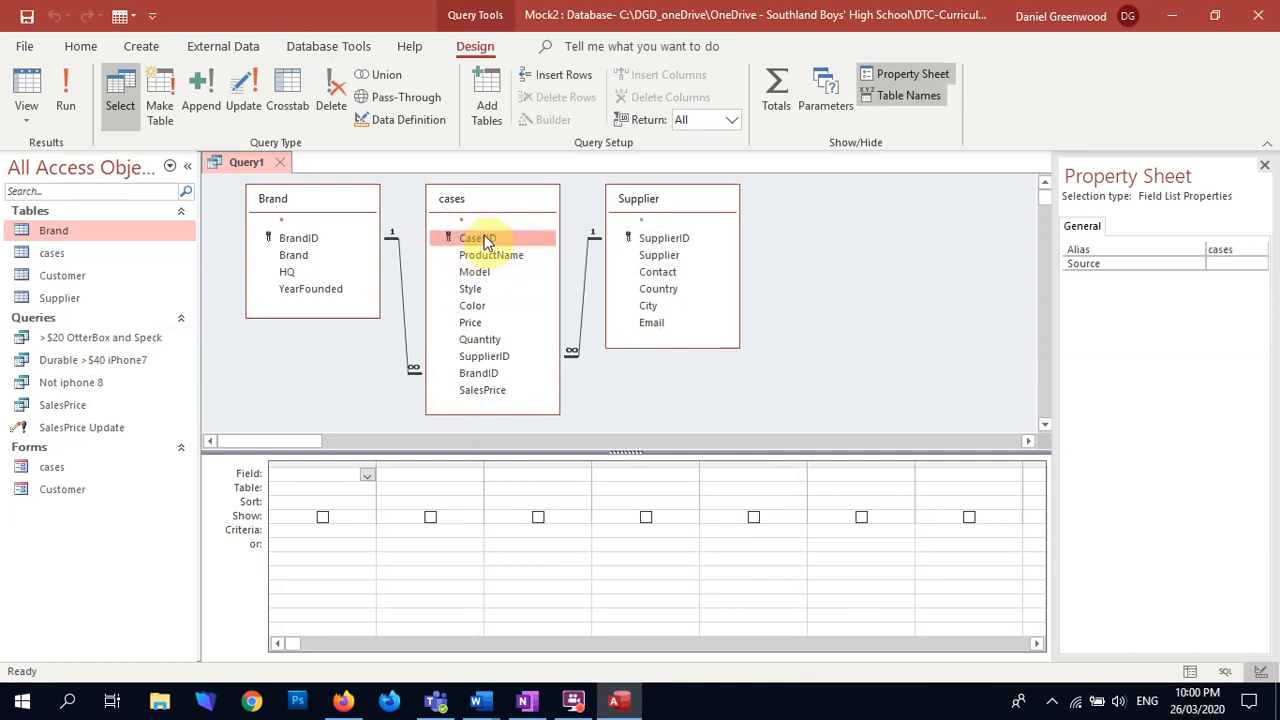
double_click(484, 240)
double_click(488, 256)
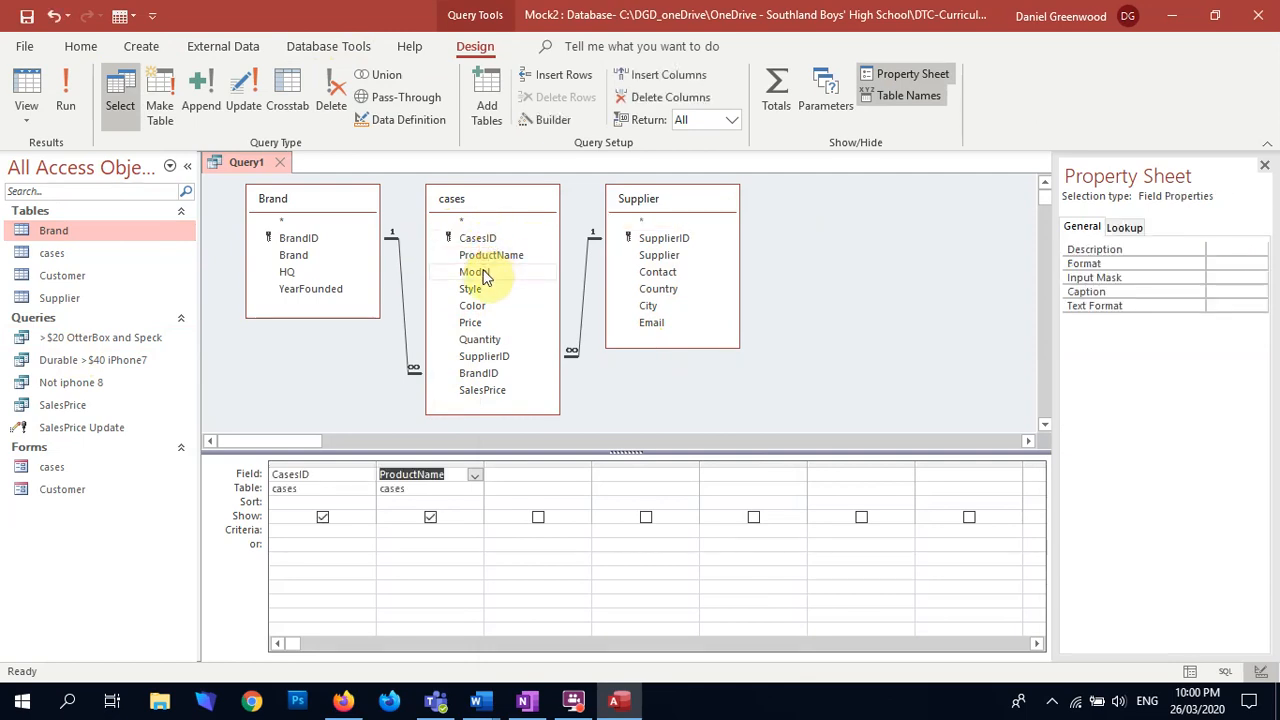
double_click(481, 273)
double_click(472, 289)
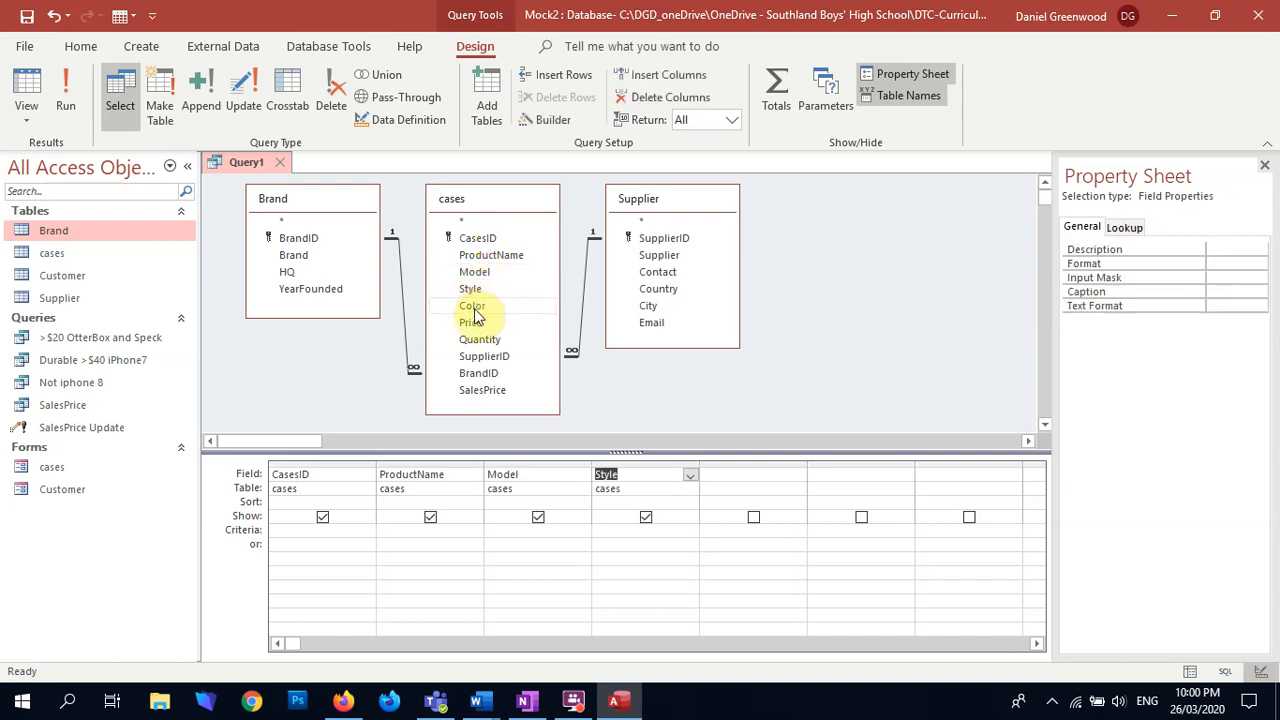
double_click(472, 306)
double_click(470, 322)
double_click(479, 339)
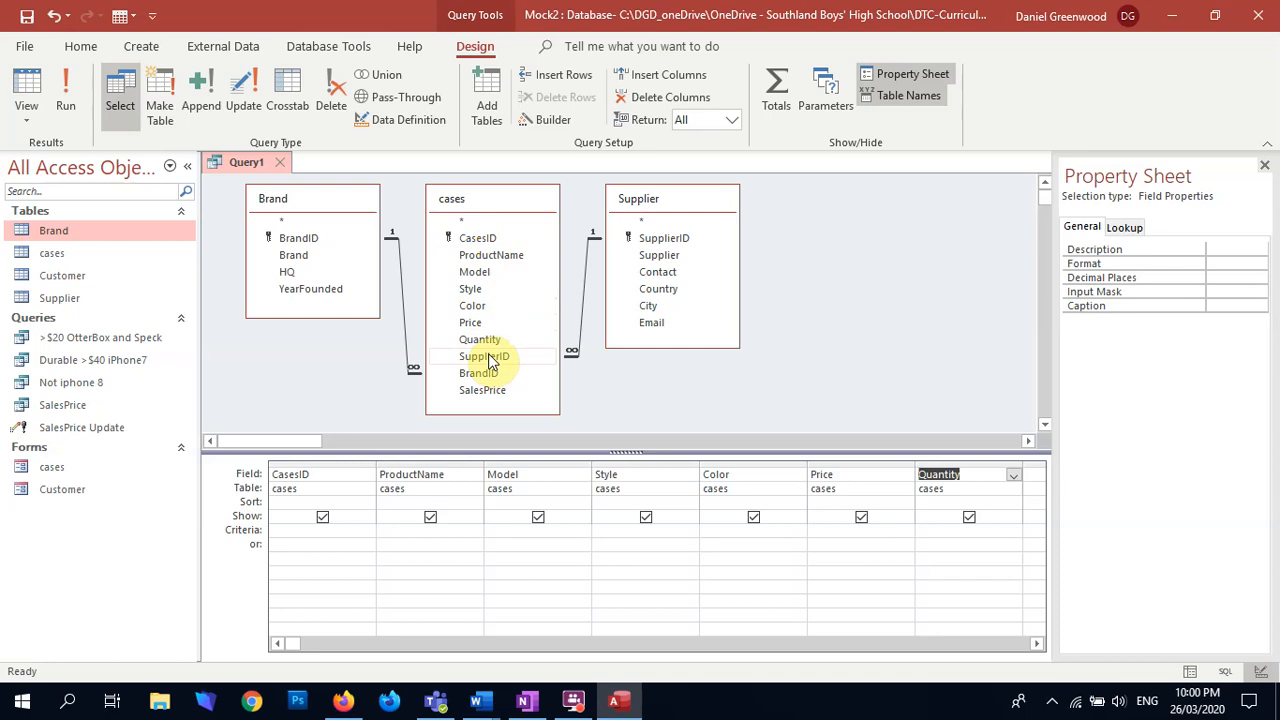
double_click(486, 357)
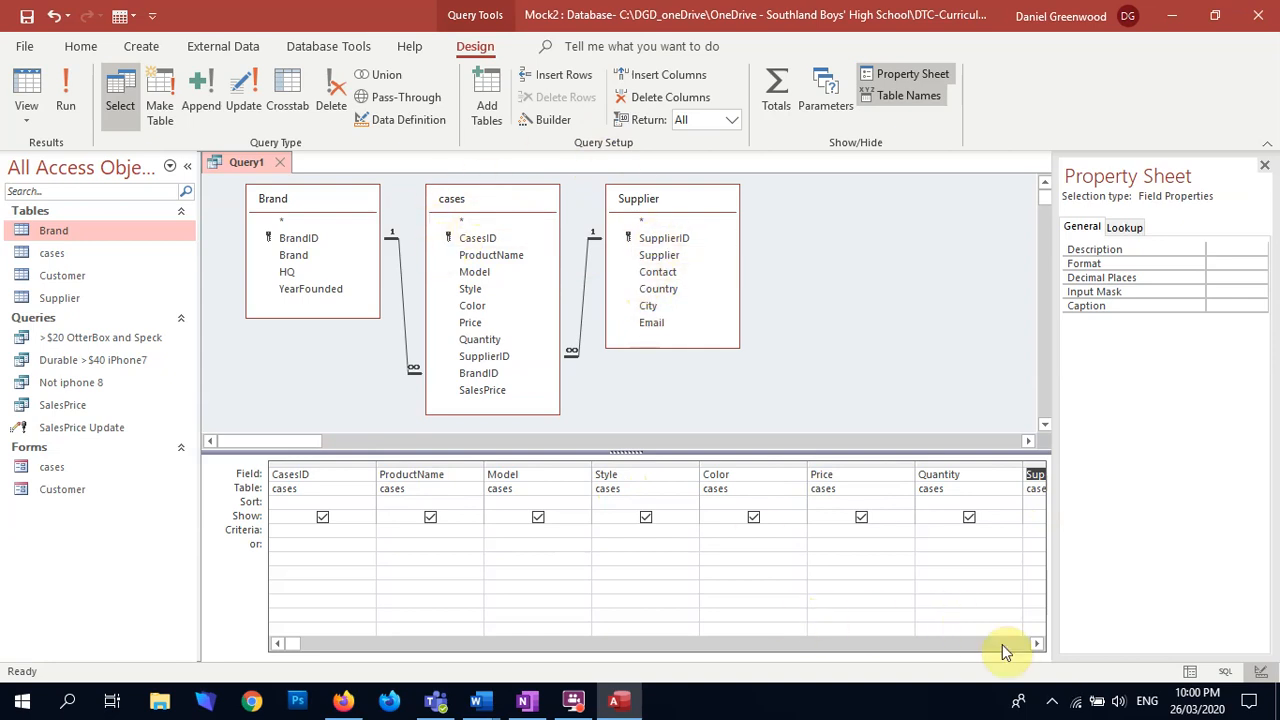
Step: Add the Supplier, Contact, Country and City fields from the Supplier table to the query
click(1036, 643)
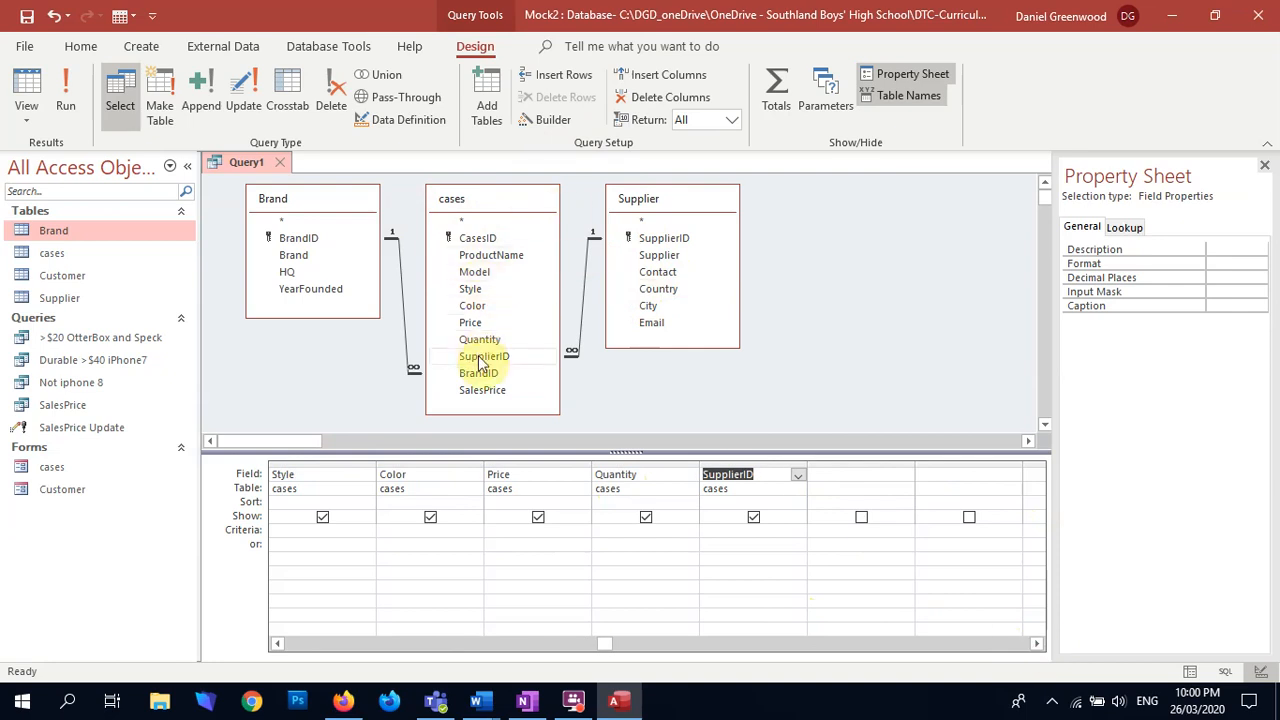
double_click(655, 256)
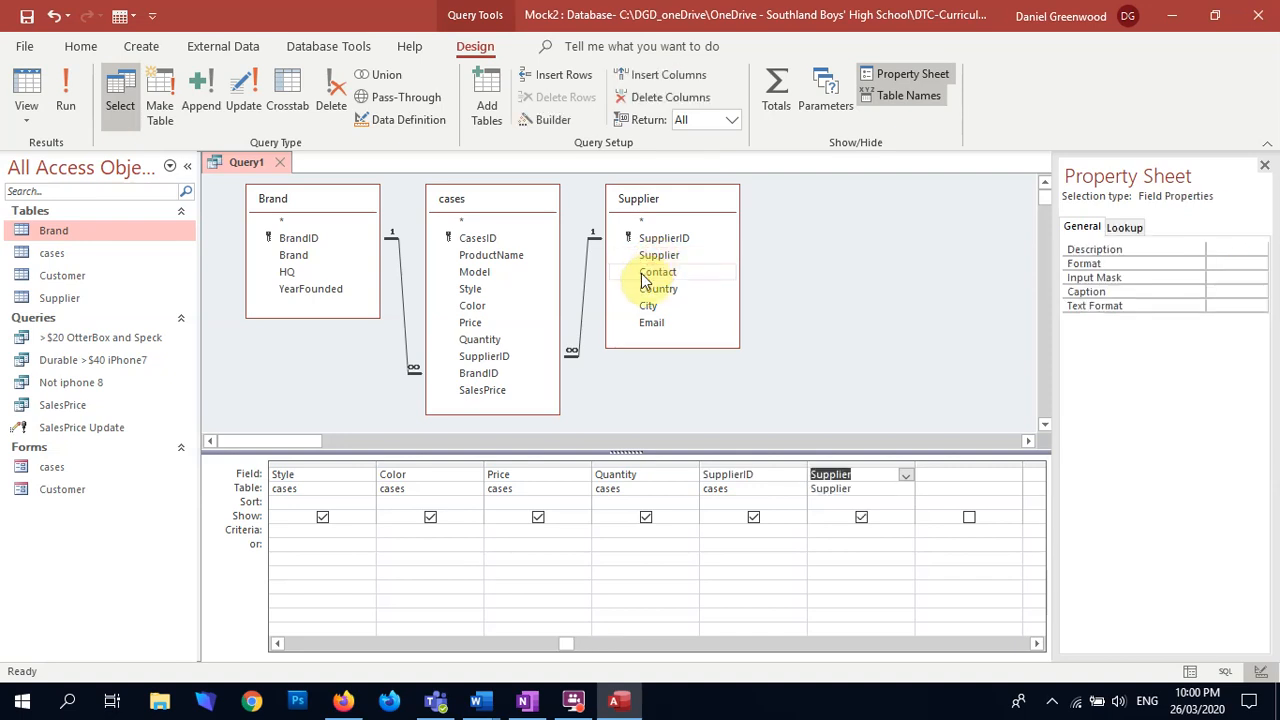
double_click(655, 272)
double_click(656, 289)
double_click(648, 306)
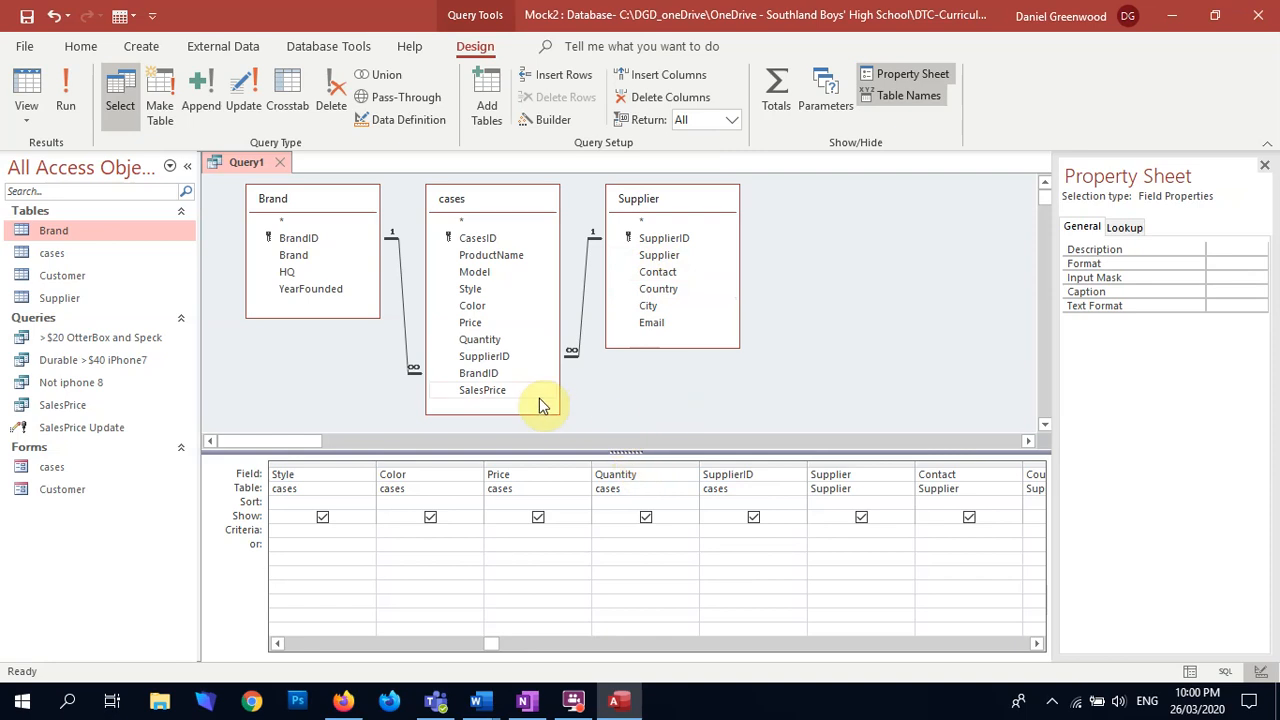
Step: Add BrandID from cases, Brand and HQ from the Brand table, and SalesPrice from cases to the query
double_click(484, 375)
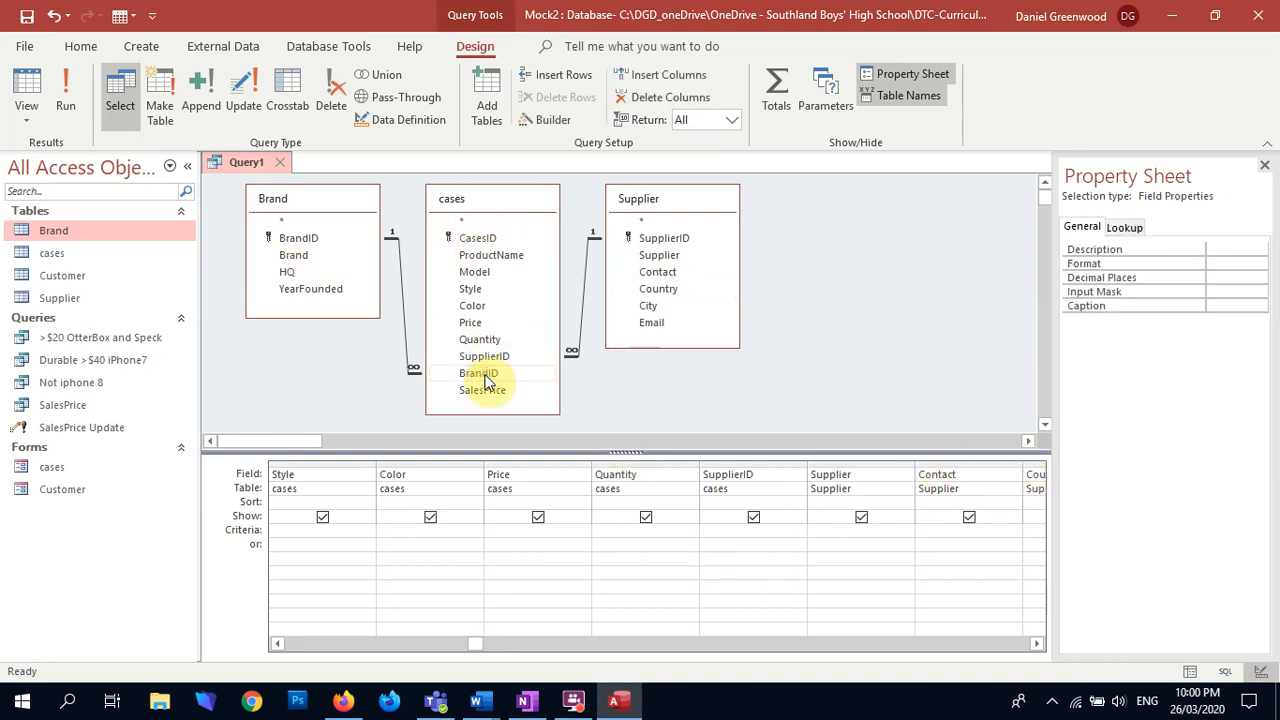
click(295, 257)
double_click(295, 257)
double_click(286, 274)
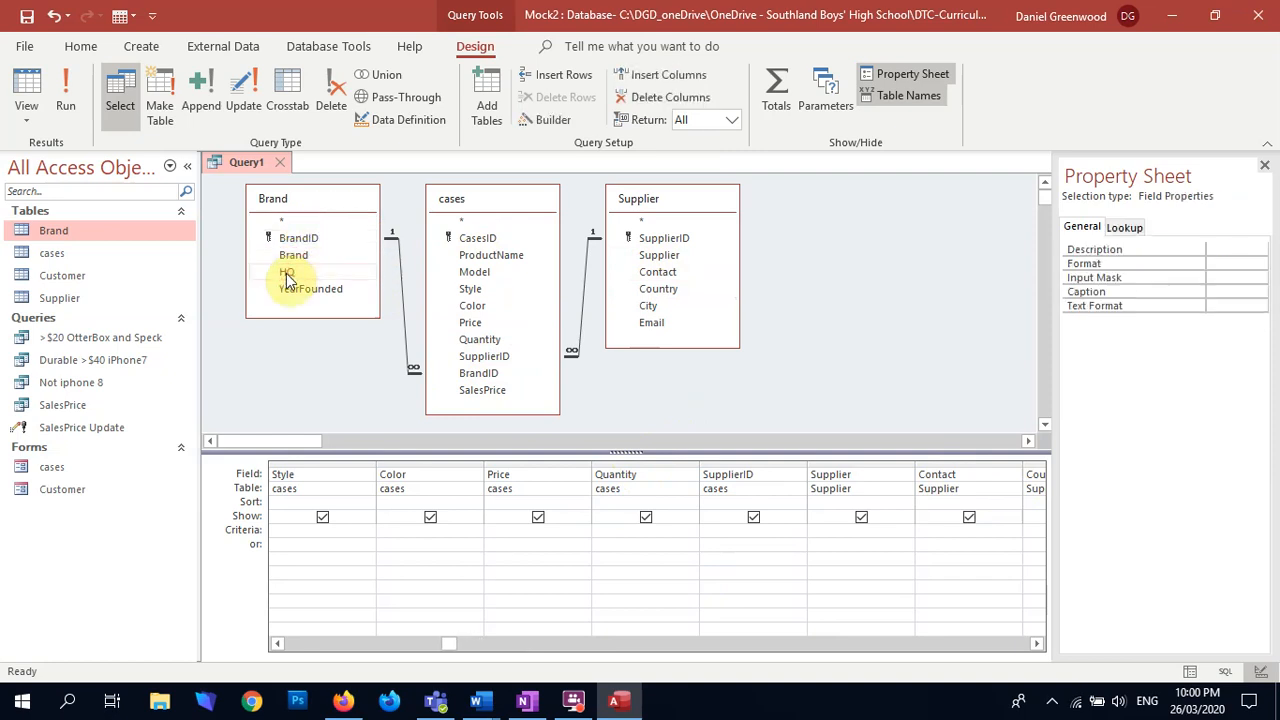
click(508, 391)
click(500, 392)
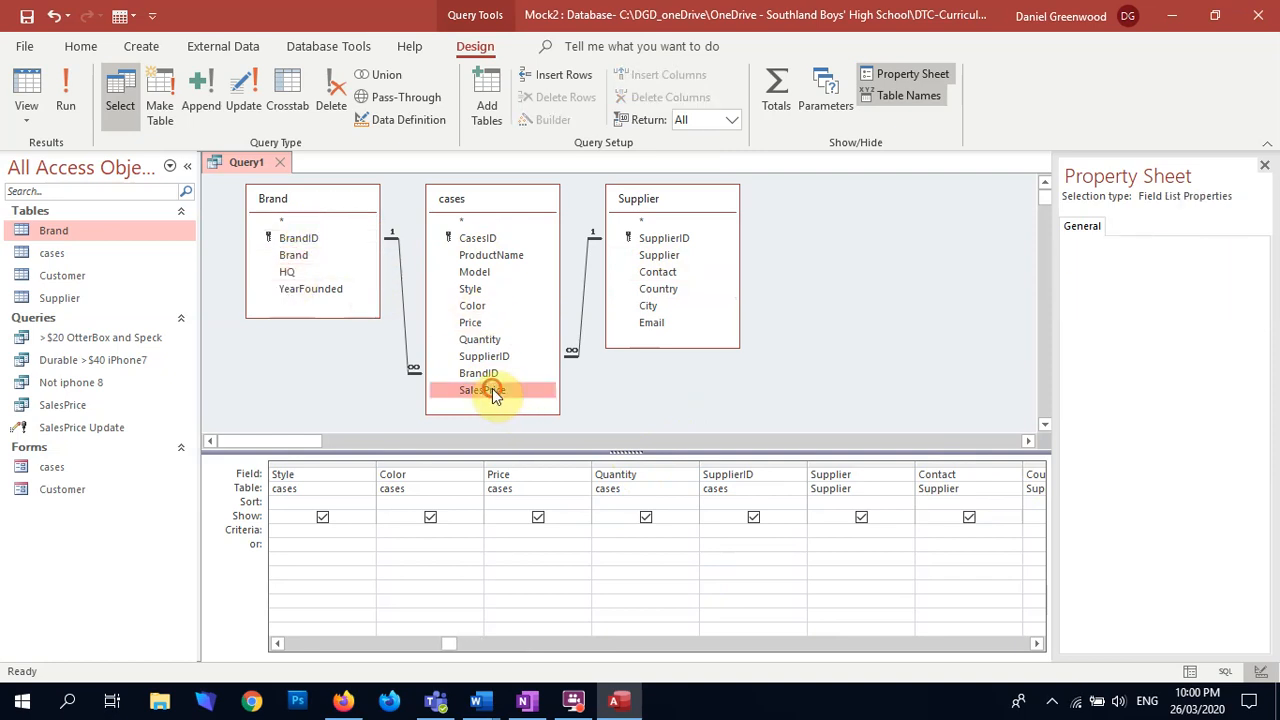
Step: Run the query to view its records, then close it and save it as CaseFormQry
click(66, 92)
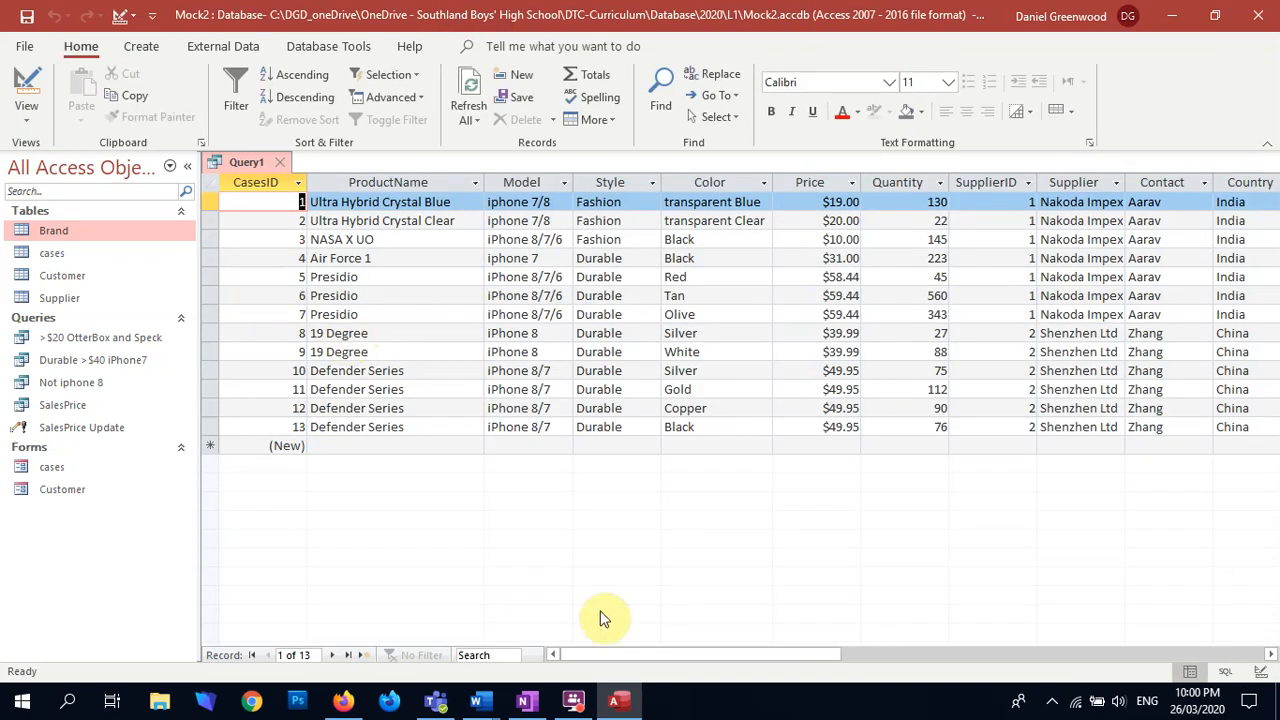
drag(652, 653, 471, 651)
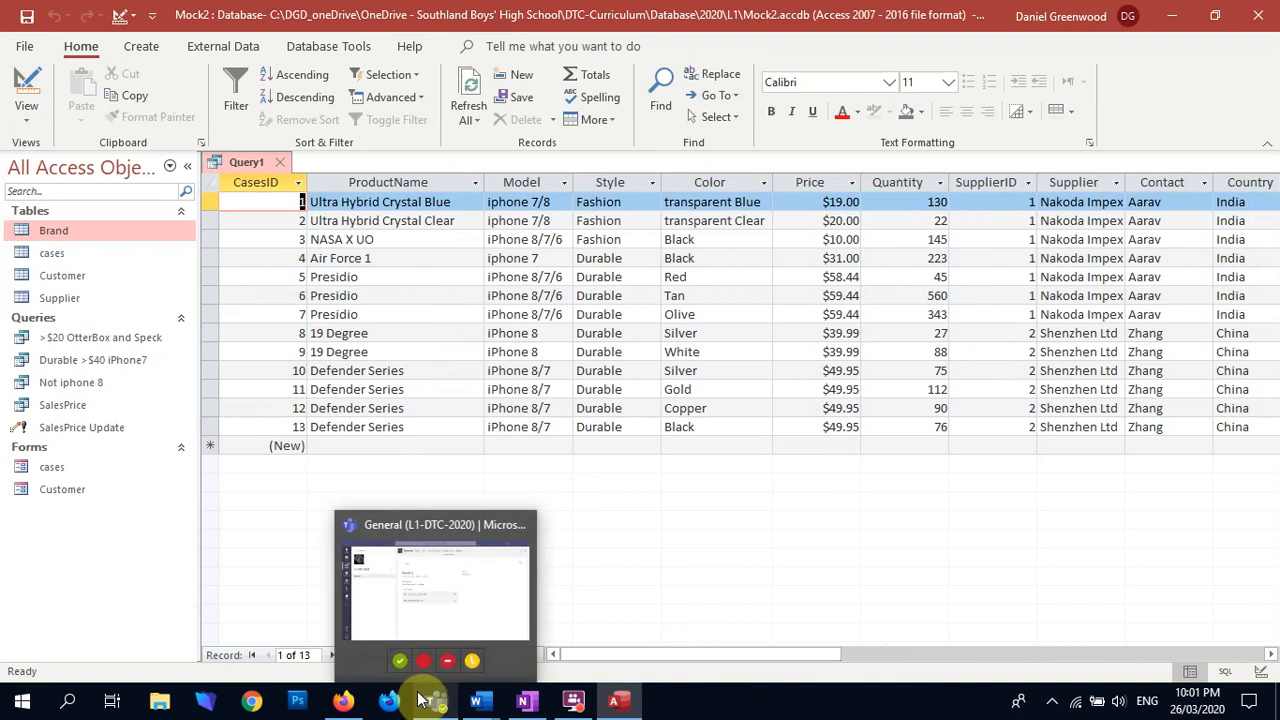
click(280, 163)
click(572, 403)
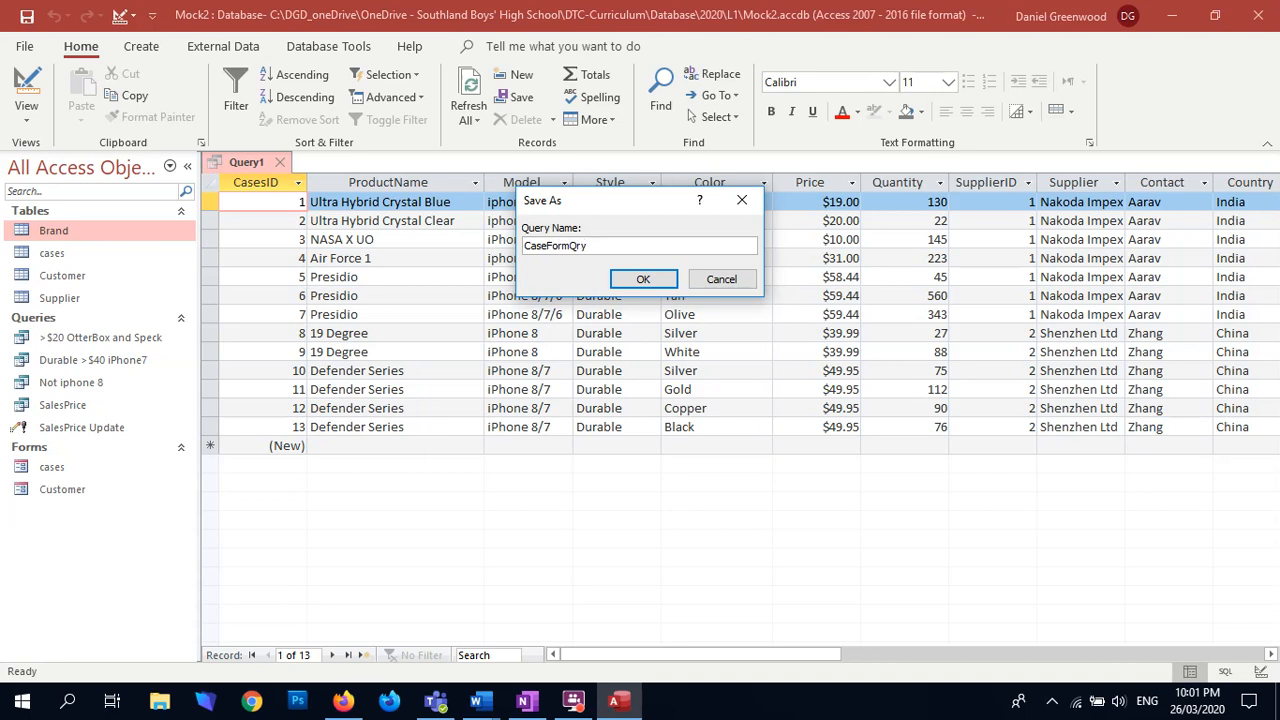
key(Return)
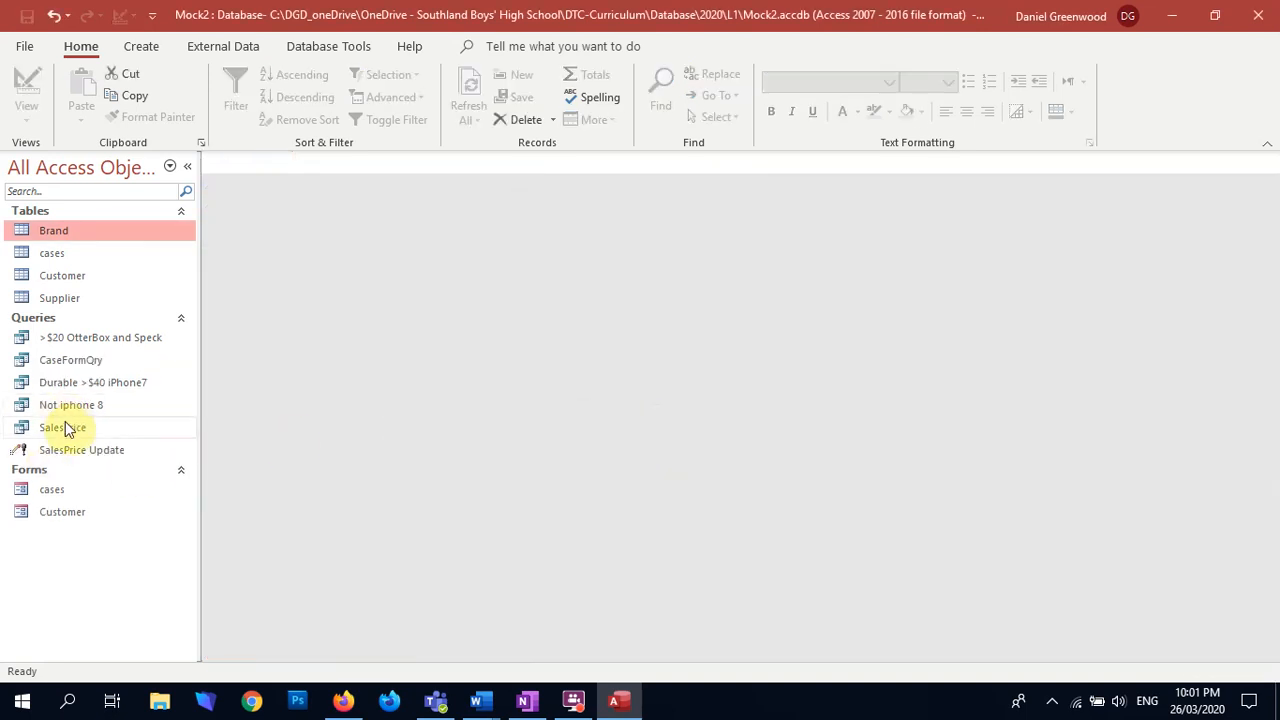
Step: Create a form with the Form Wizard using all fields of the CaseFormQry query and the default settings
click(142, 47)
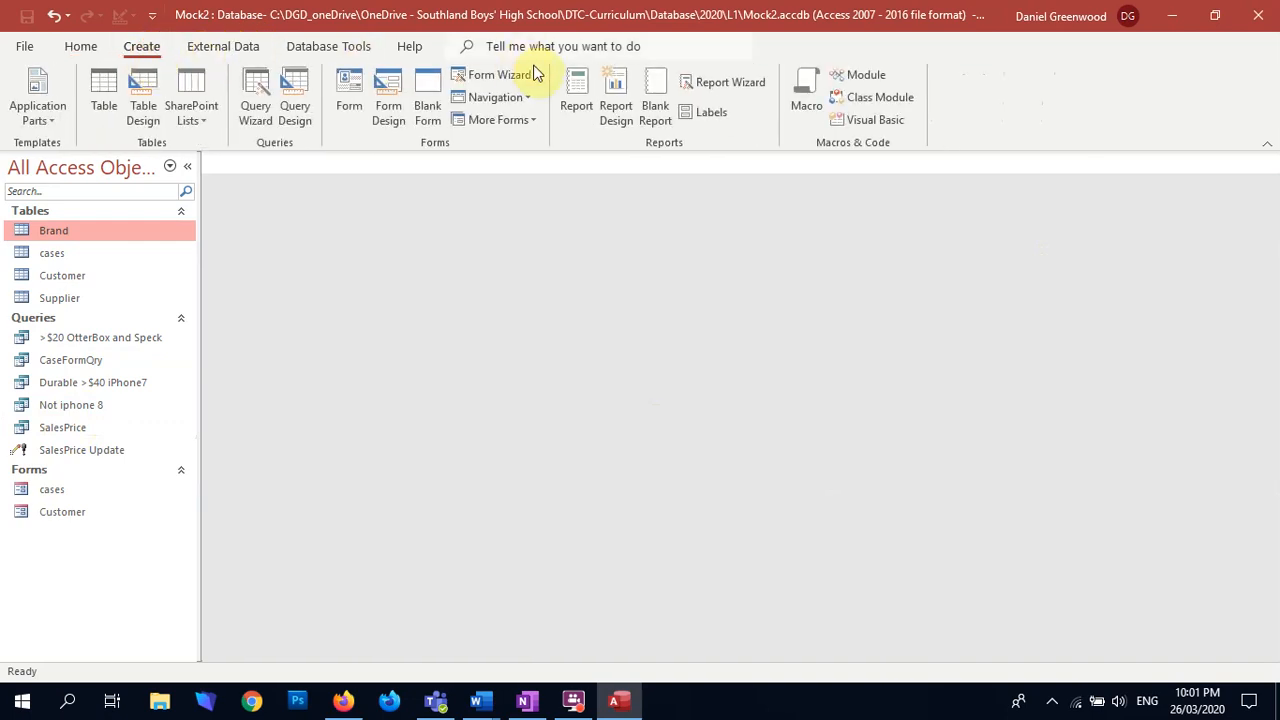
click(505, 74)
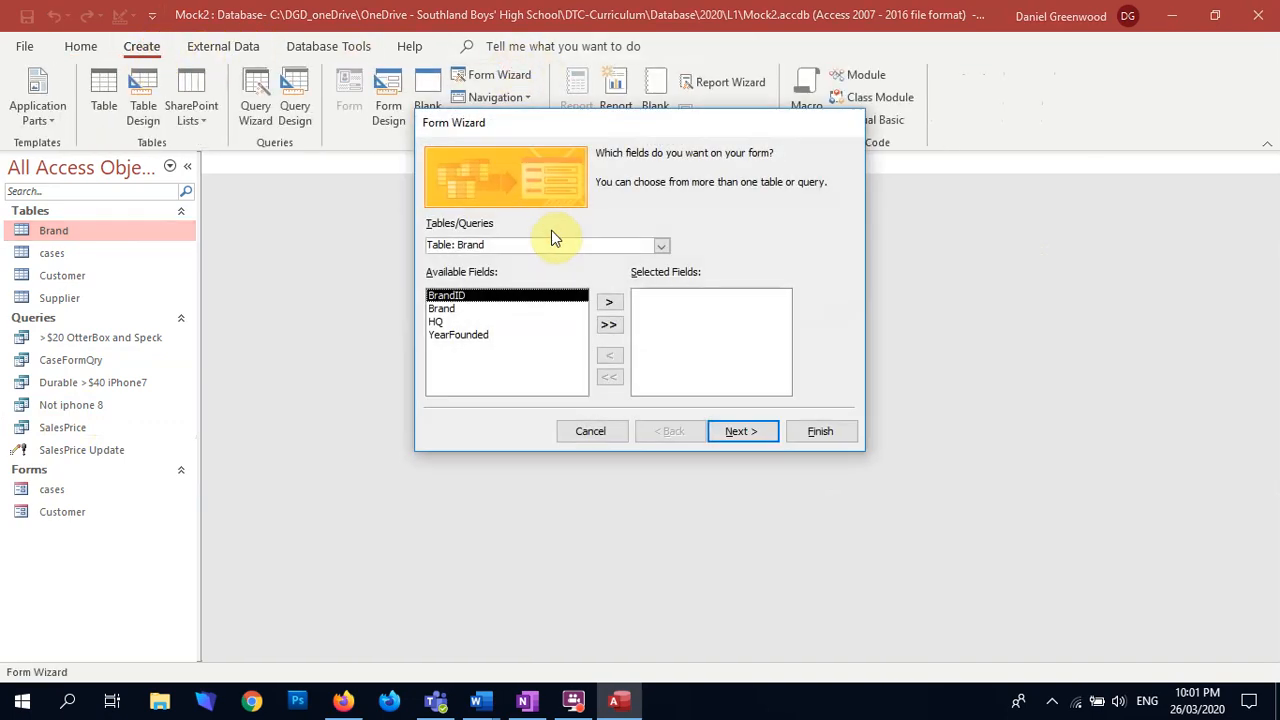
click(661, 247)
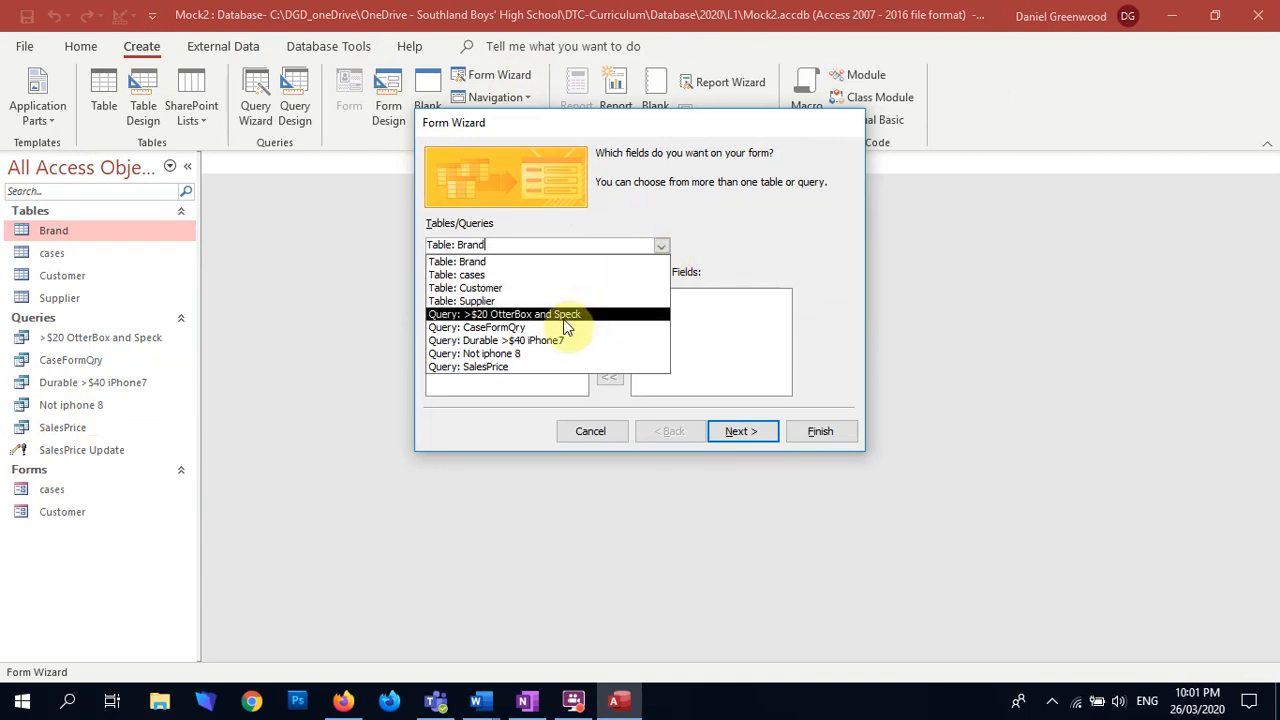
click(520, 327)
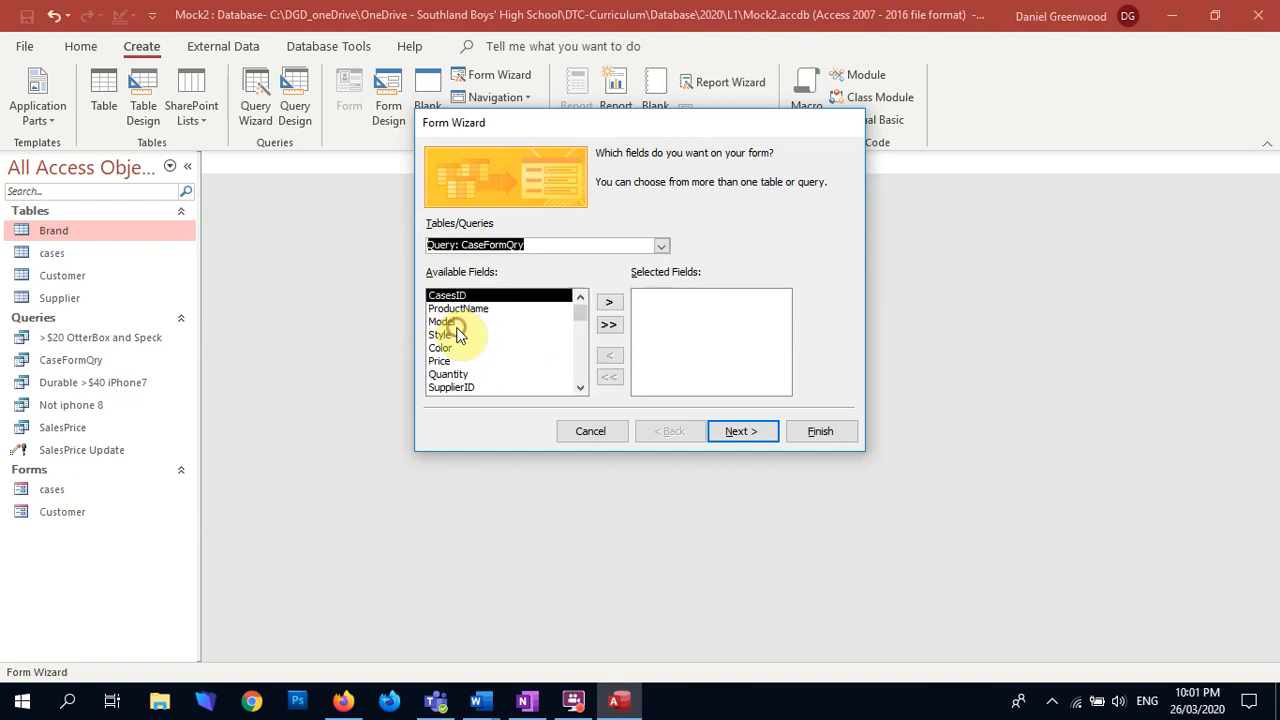
click(610, 325)
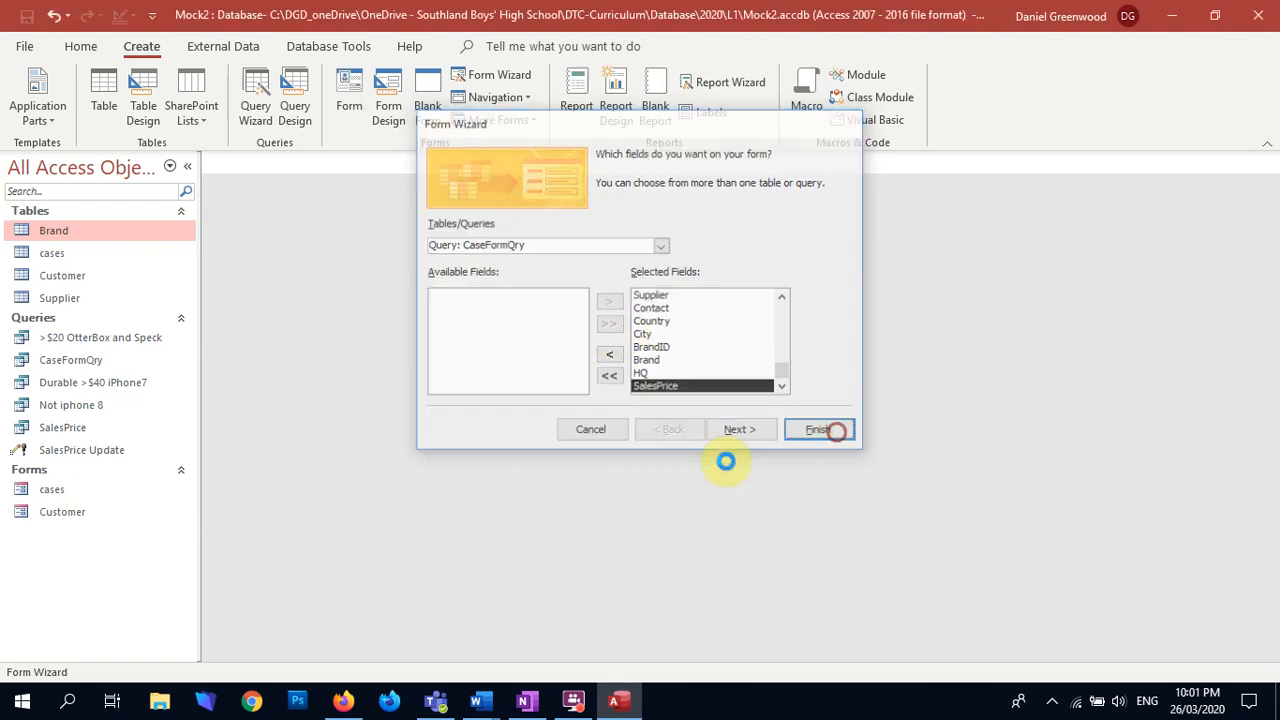
click(812, 434)
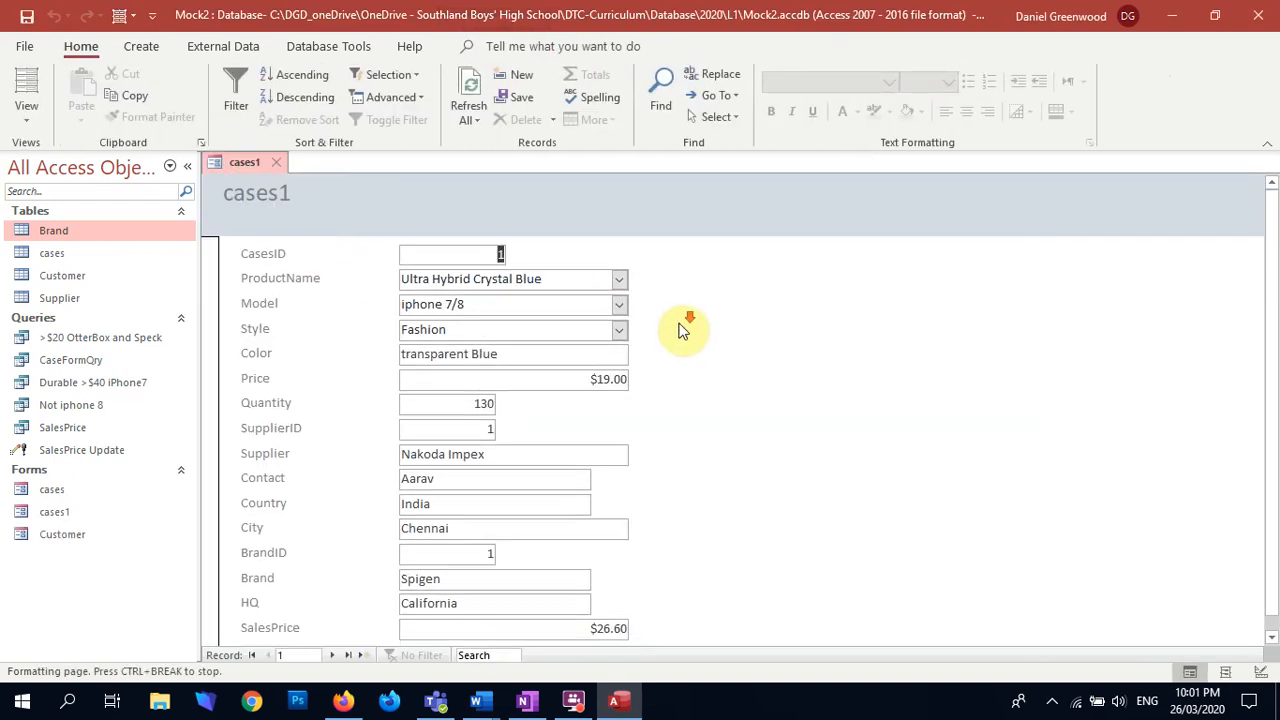
Step: Test the supplier lookup on the first record by changing SupplierID to 2 and setting it back to 1
double_click(457, 428)
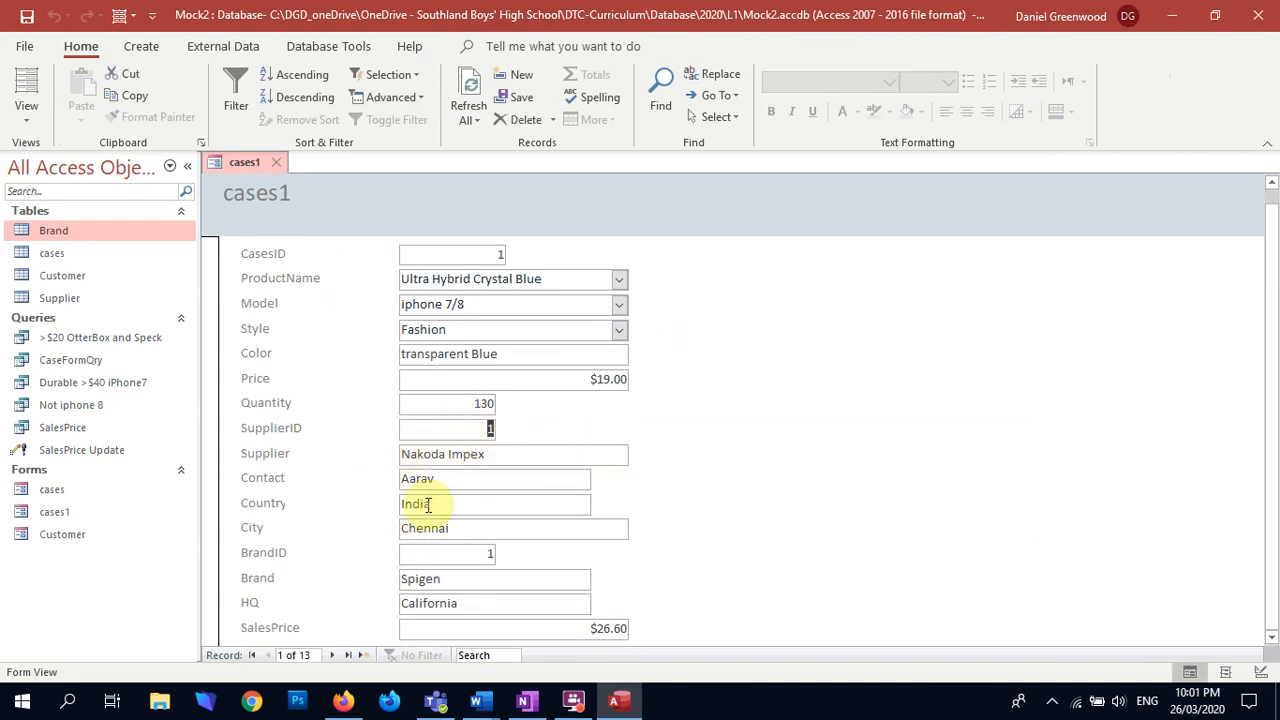
key(Tab)
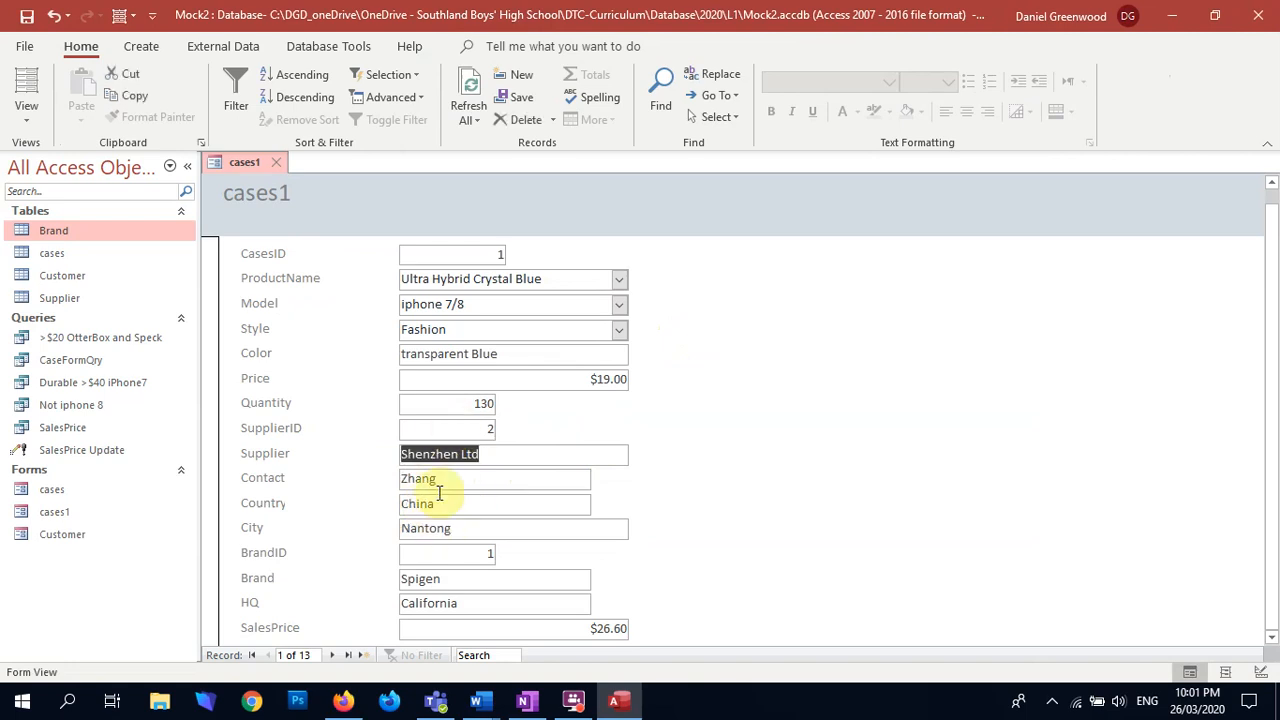
double_click(484, 430)
key(Tab)
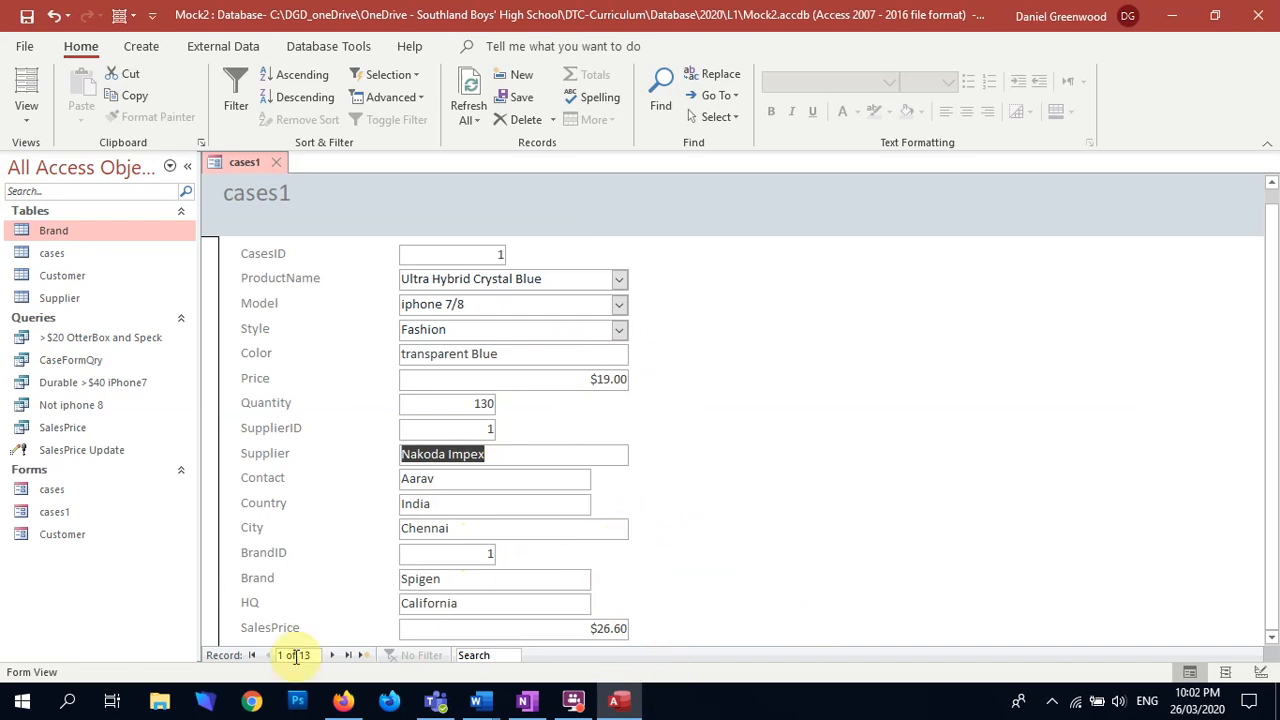
Step: Start a new record in the cases1 form with ProductName BOB, Model iPhone 8 and Style Red
click(364, 655)
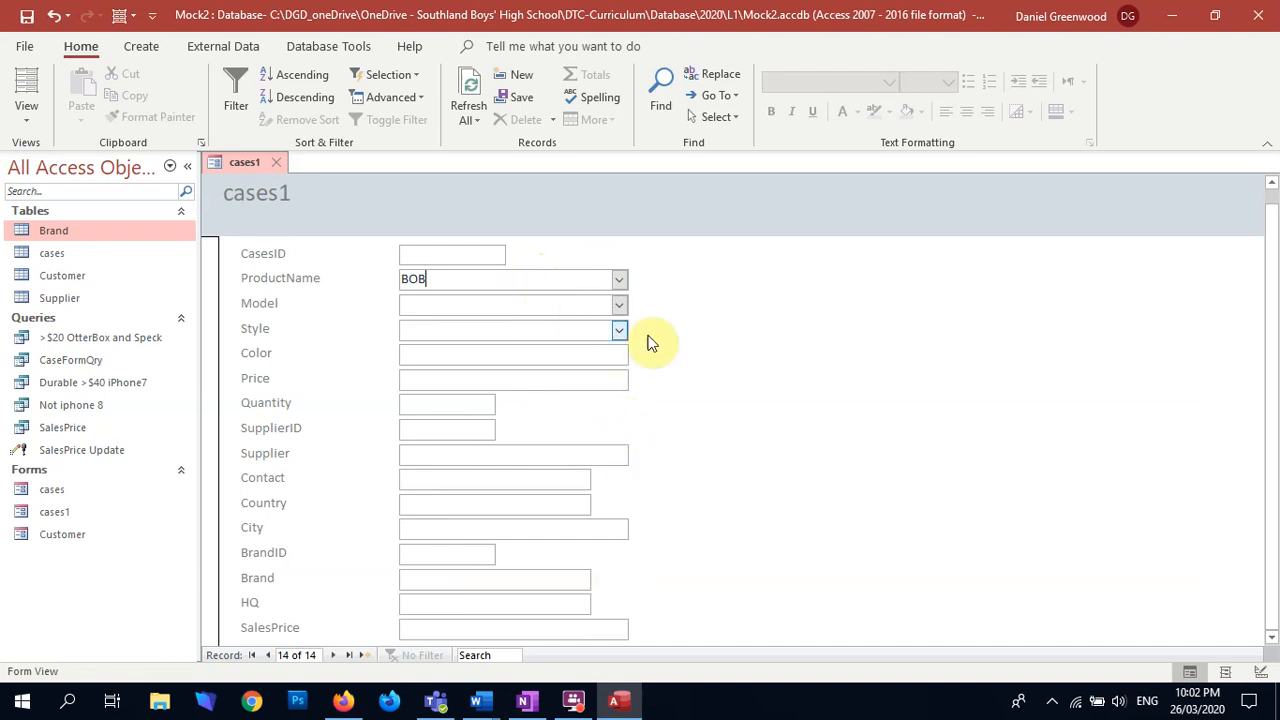
click(619, 304)
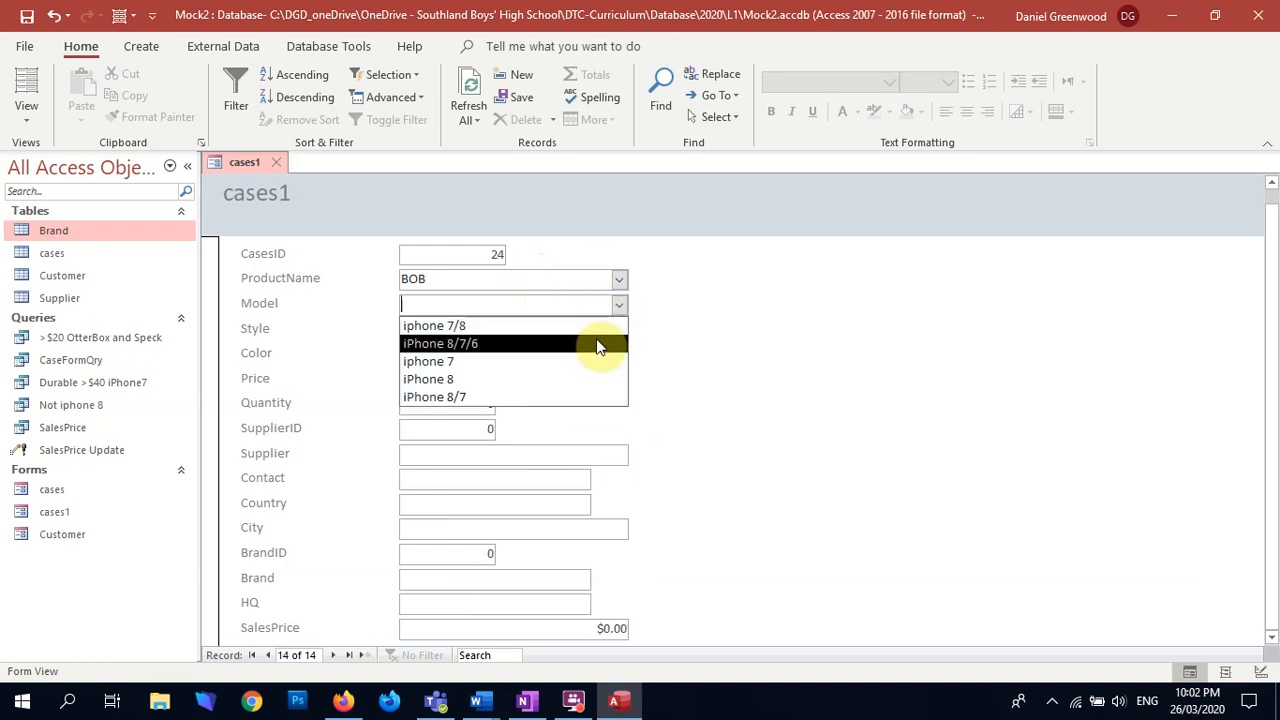
click(555, 379)
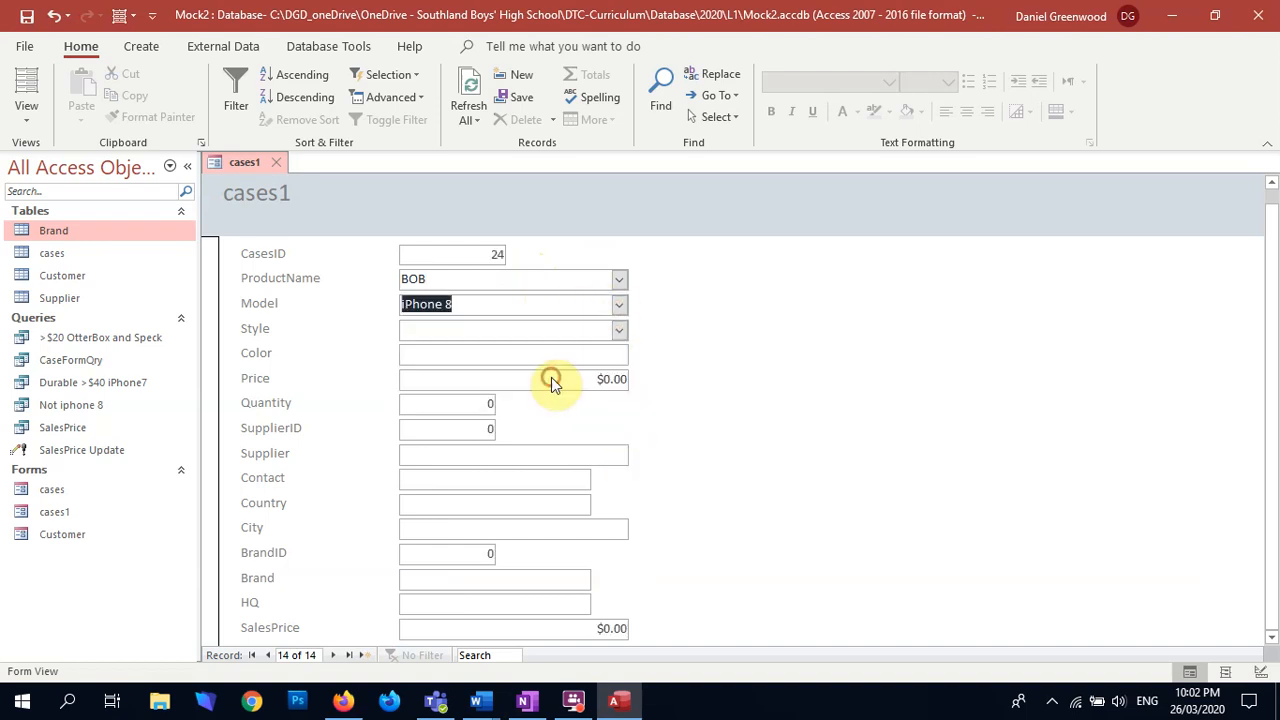
click(581, 330)
click(621, 333)
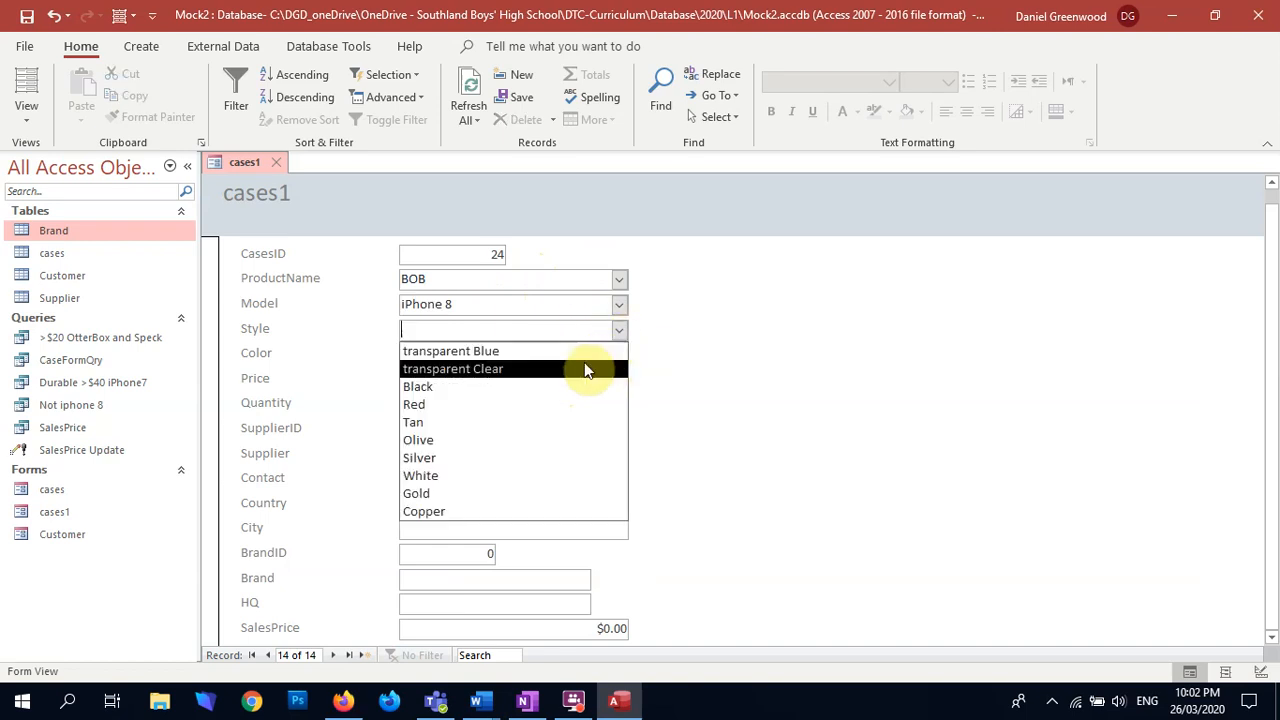
click(527, 402)
click(616, 354)
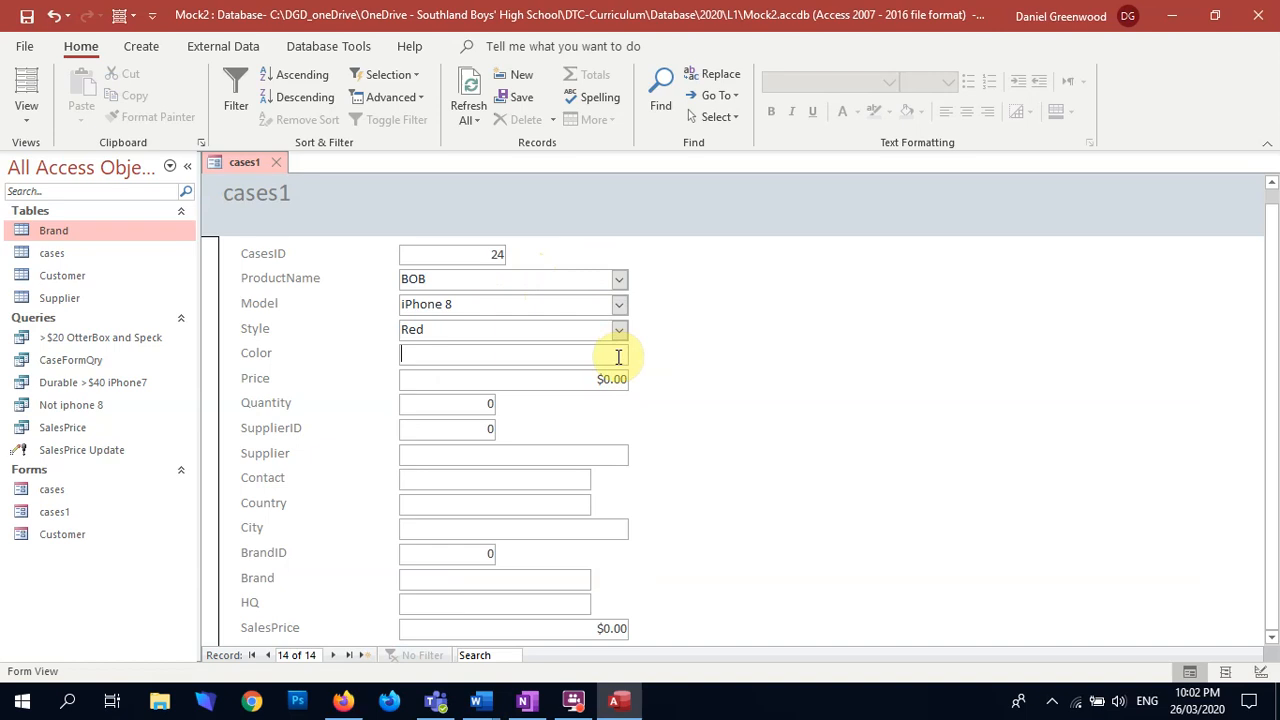
click(574, 329)
click(539, 329)
click(529, 351)
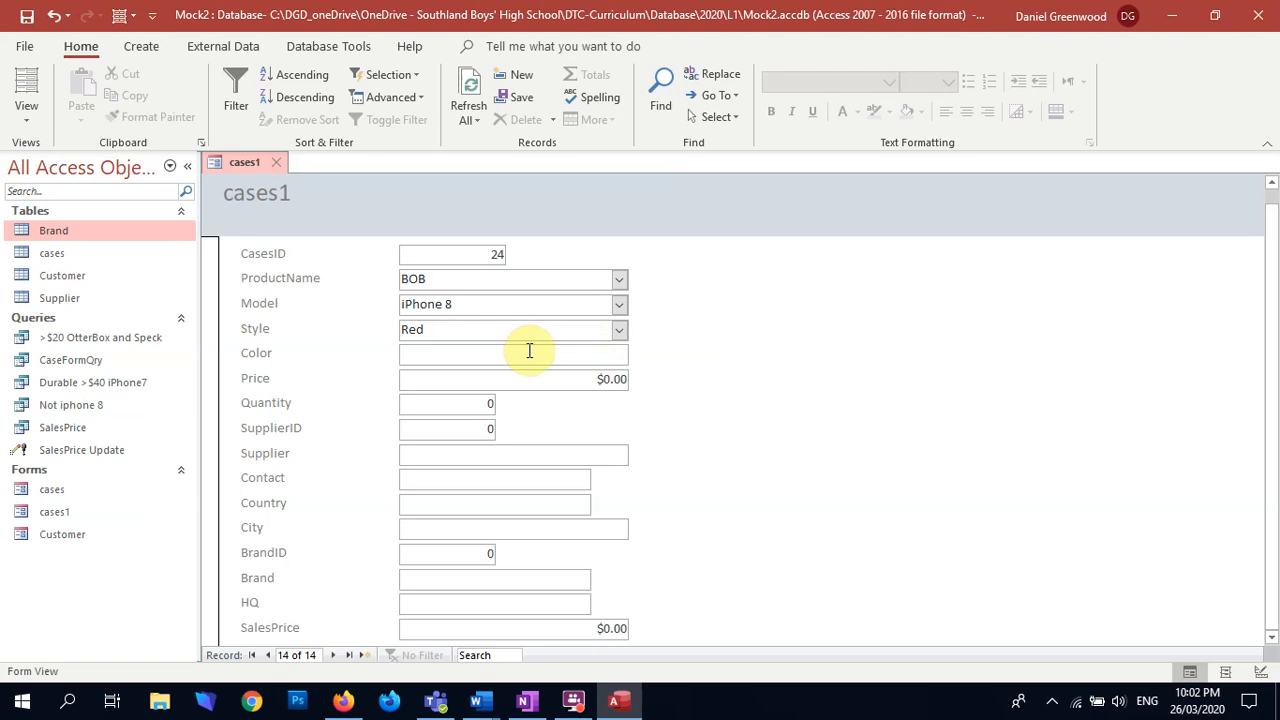
Step: Open the cases table, inspect the Style and Color columns and the Style drop-down list, and close the table
click(50, 257)
double_click(50, 257)
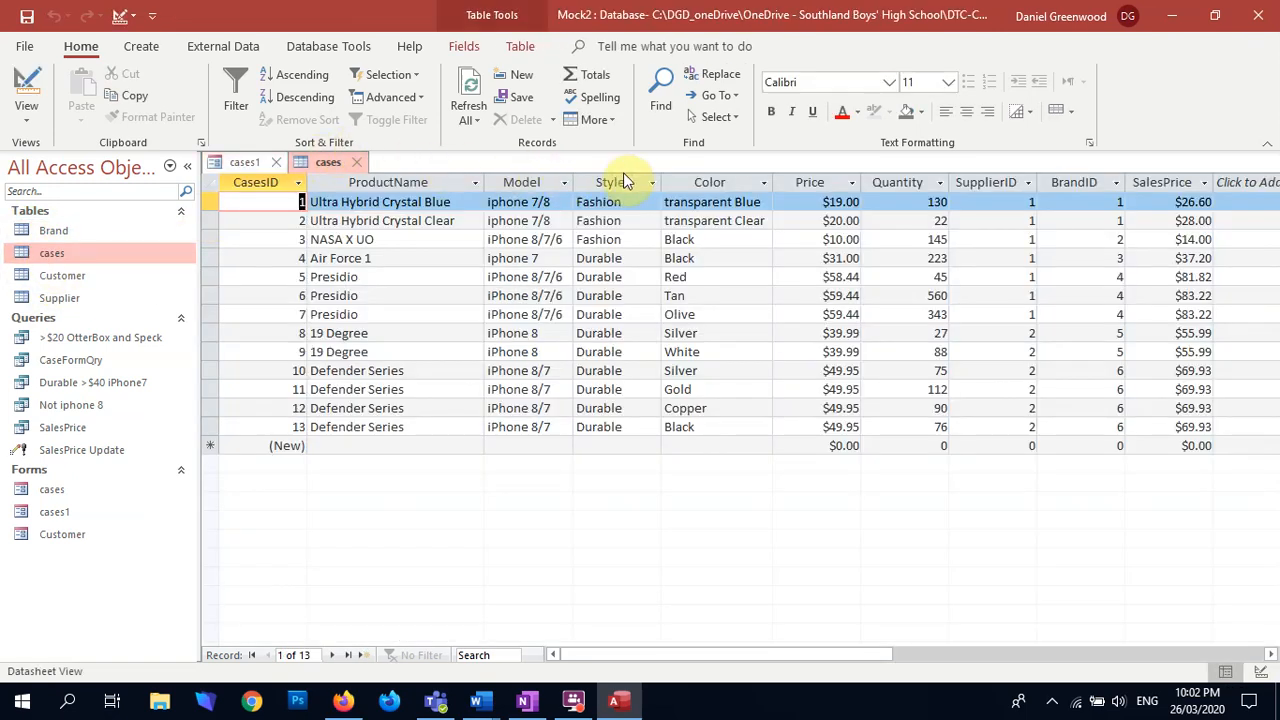
click(687, 179)
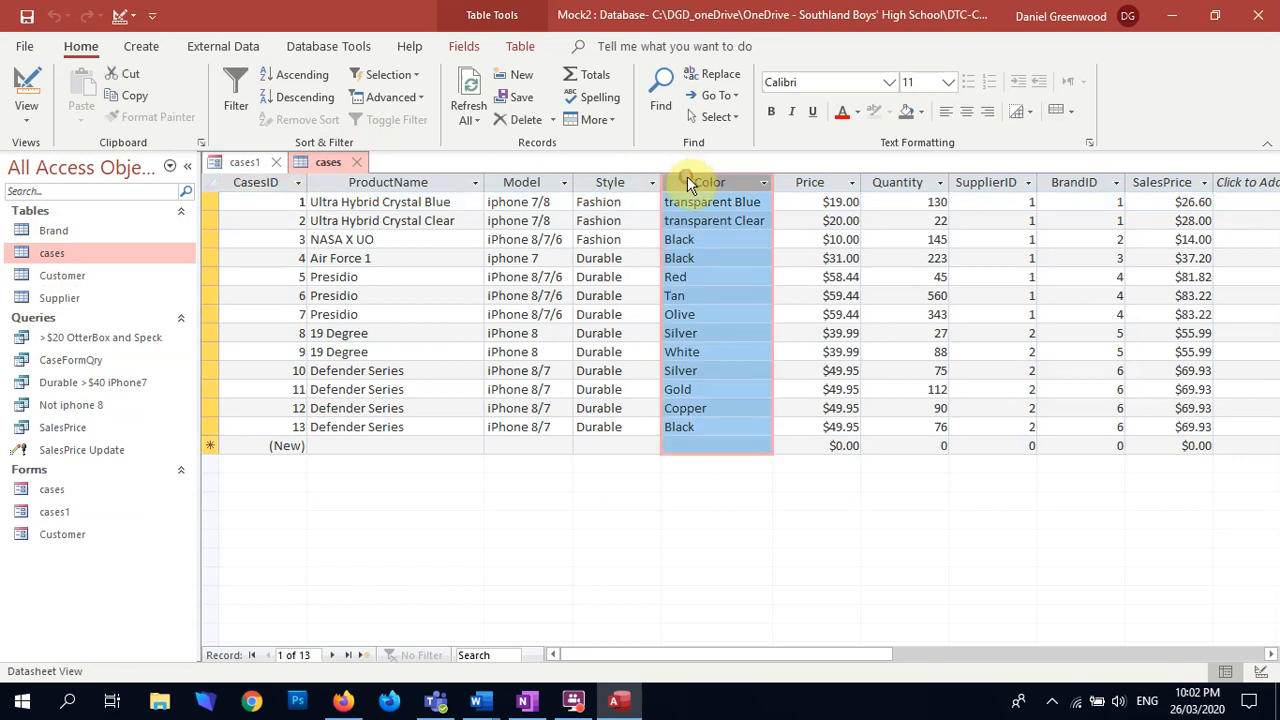
click(612, 182)
click(612, 280)
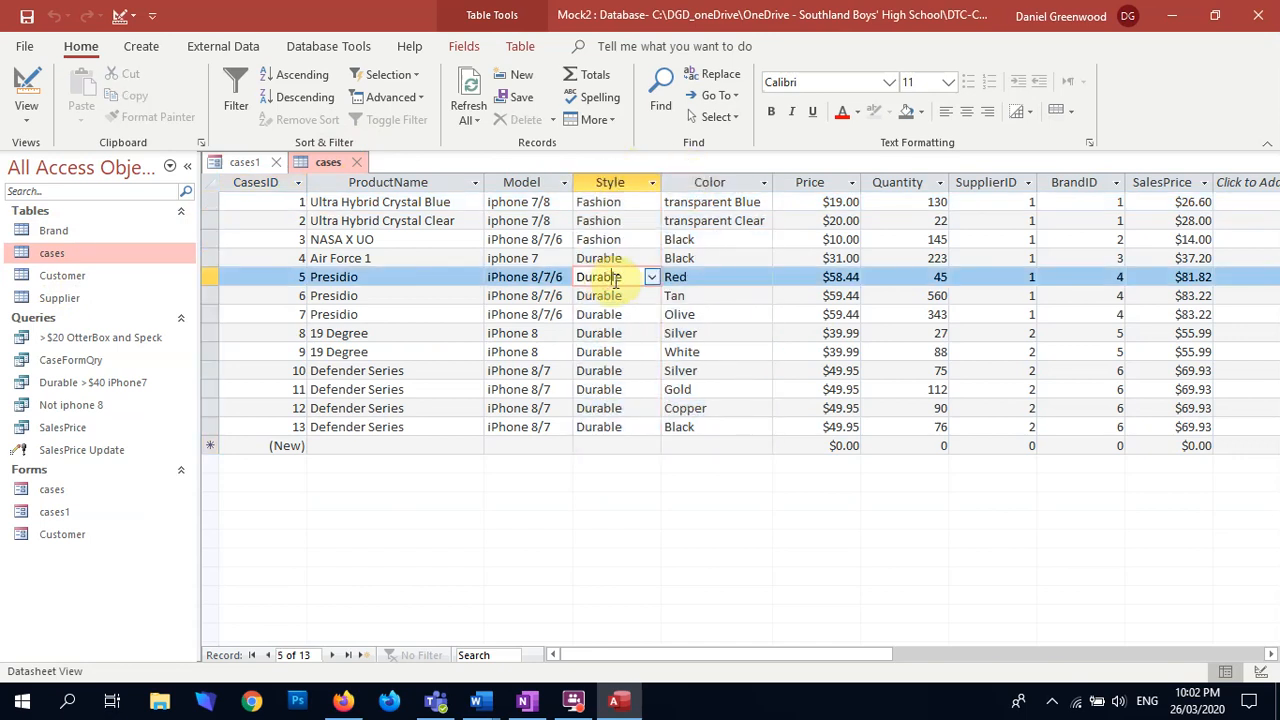
click(652, 278)
click(652, 278)
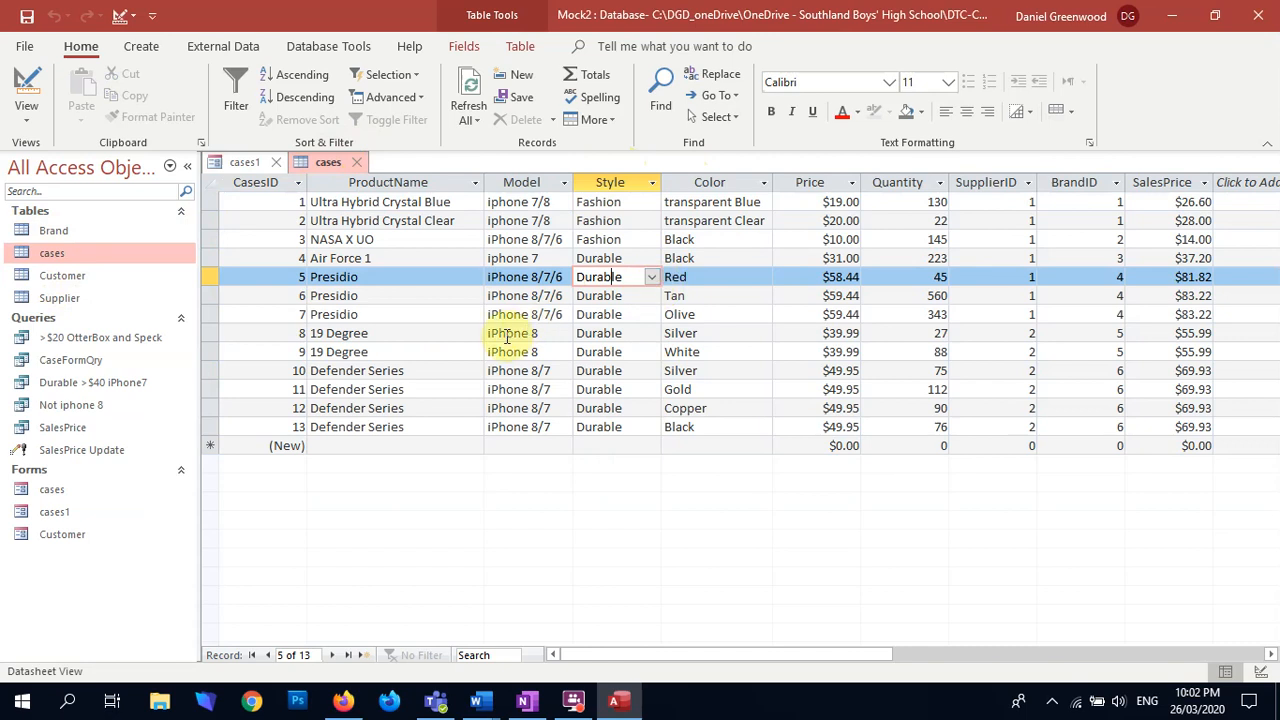
click(711, 282)
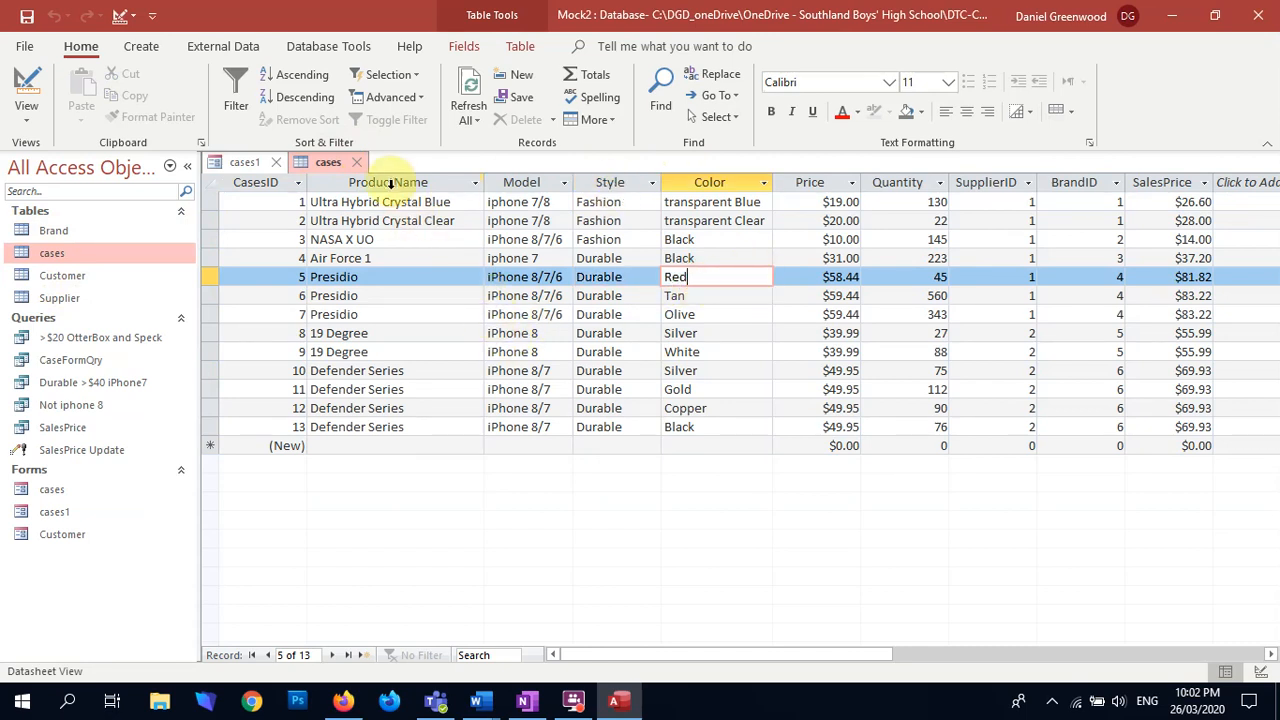
click(362, 163)
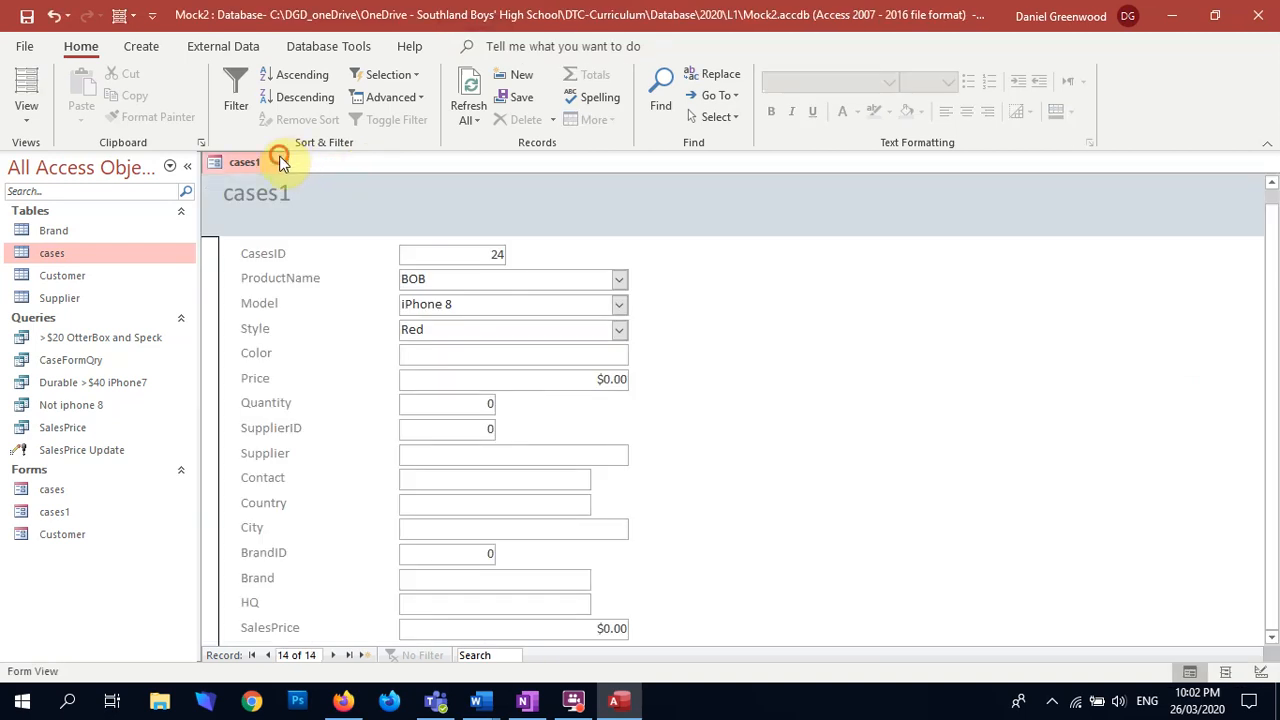
Step: Close the cases1 form and discard its unsaved new record
click(277, 162)
click(620, 402)
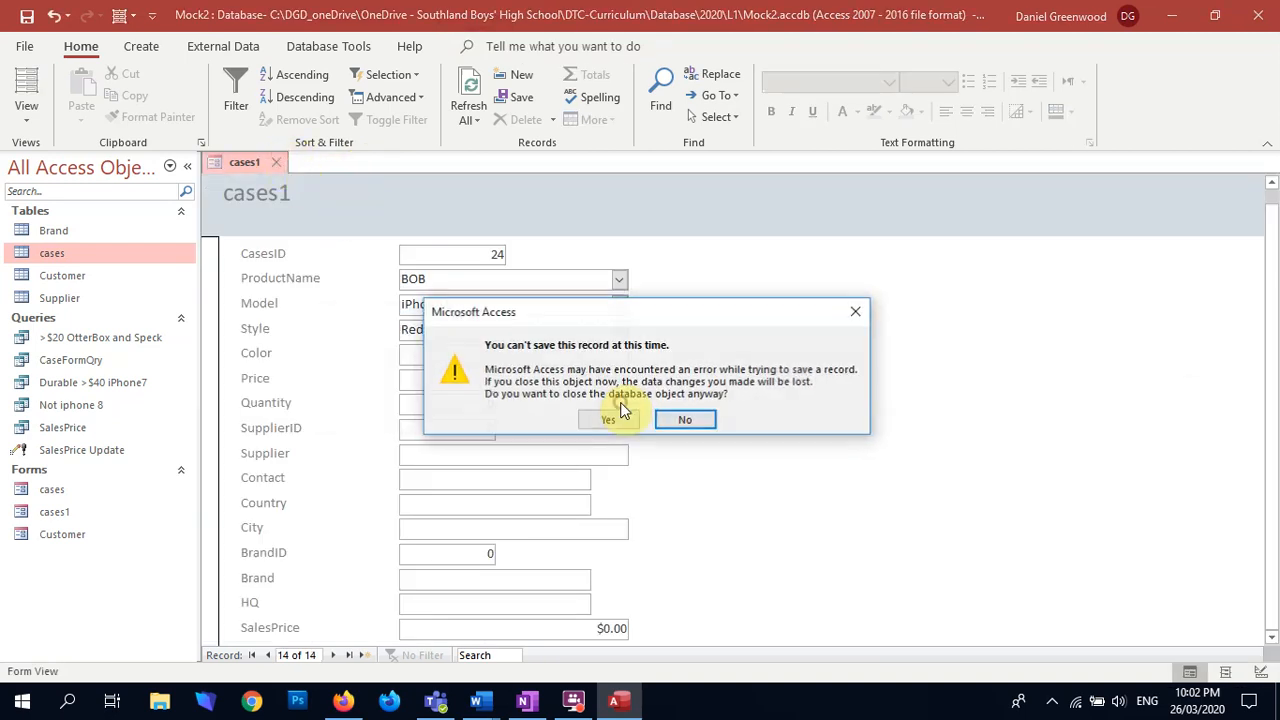
click(617, 416)
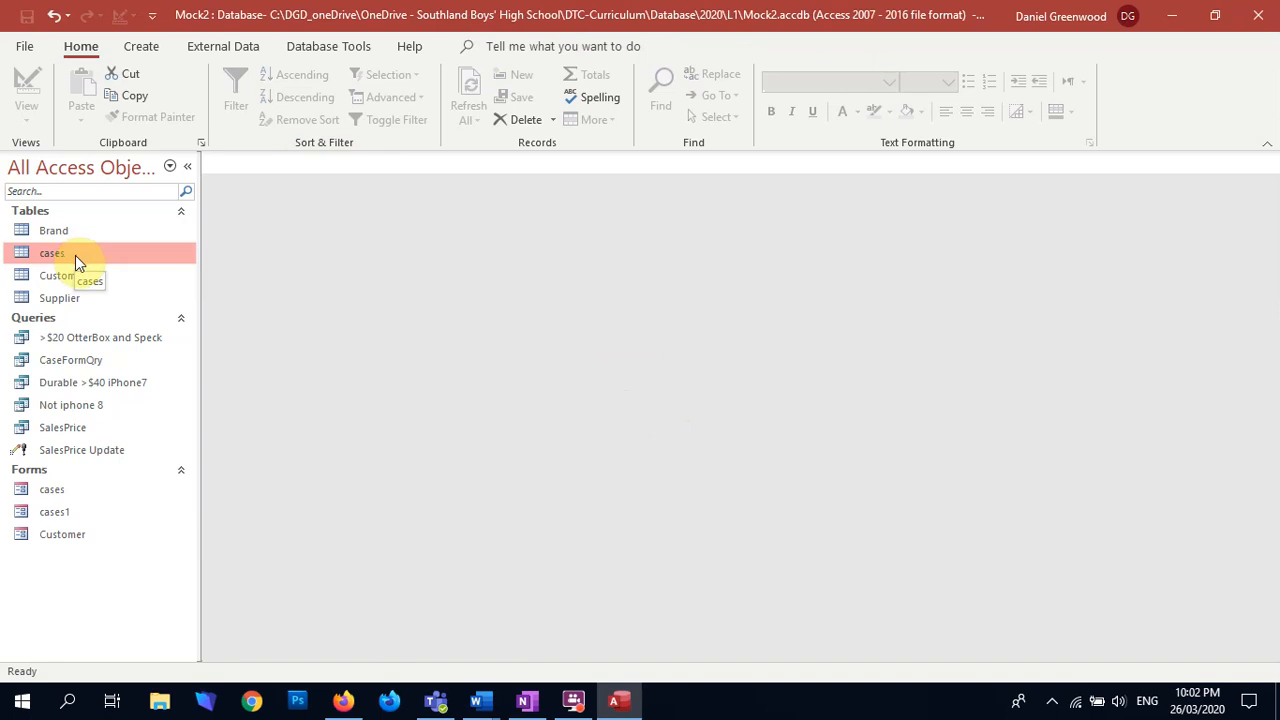
Step: Open the cases table, select the Style column and switch the table to Design View
click(165, 50)
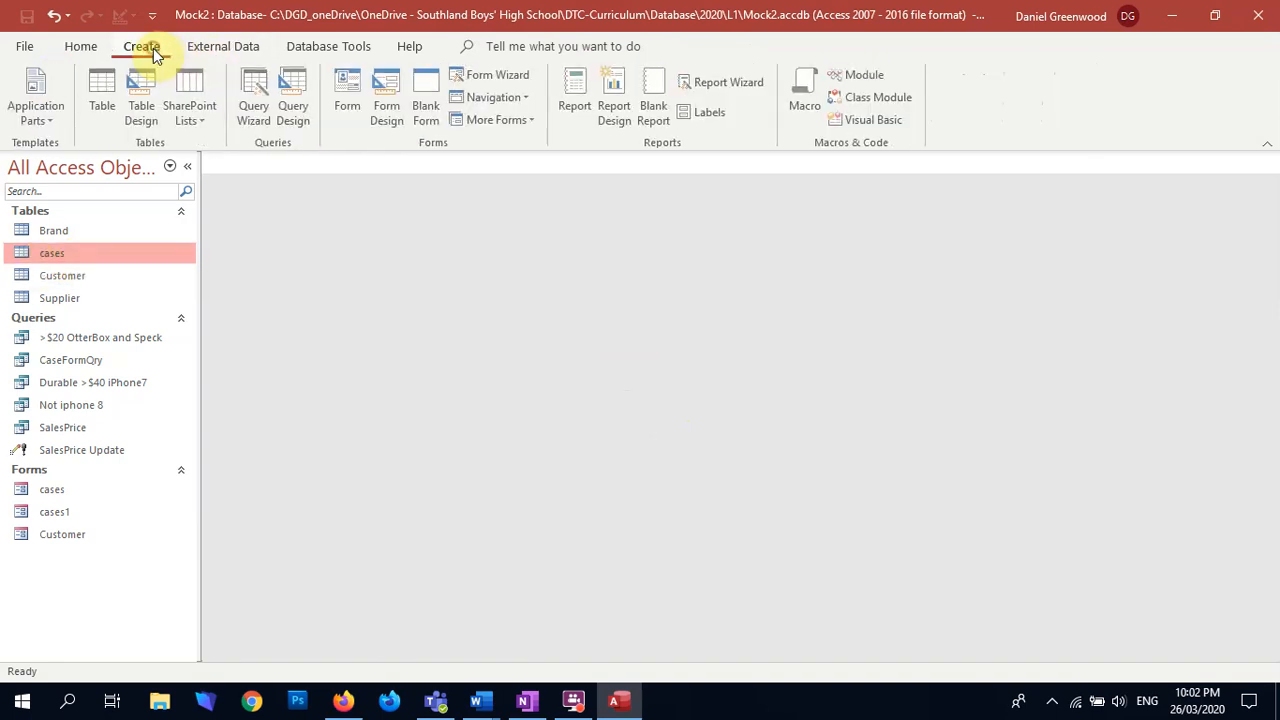
double_click(58, 254)
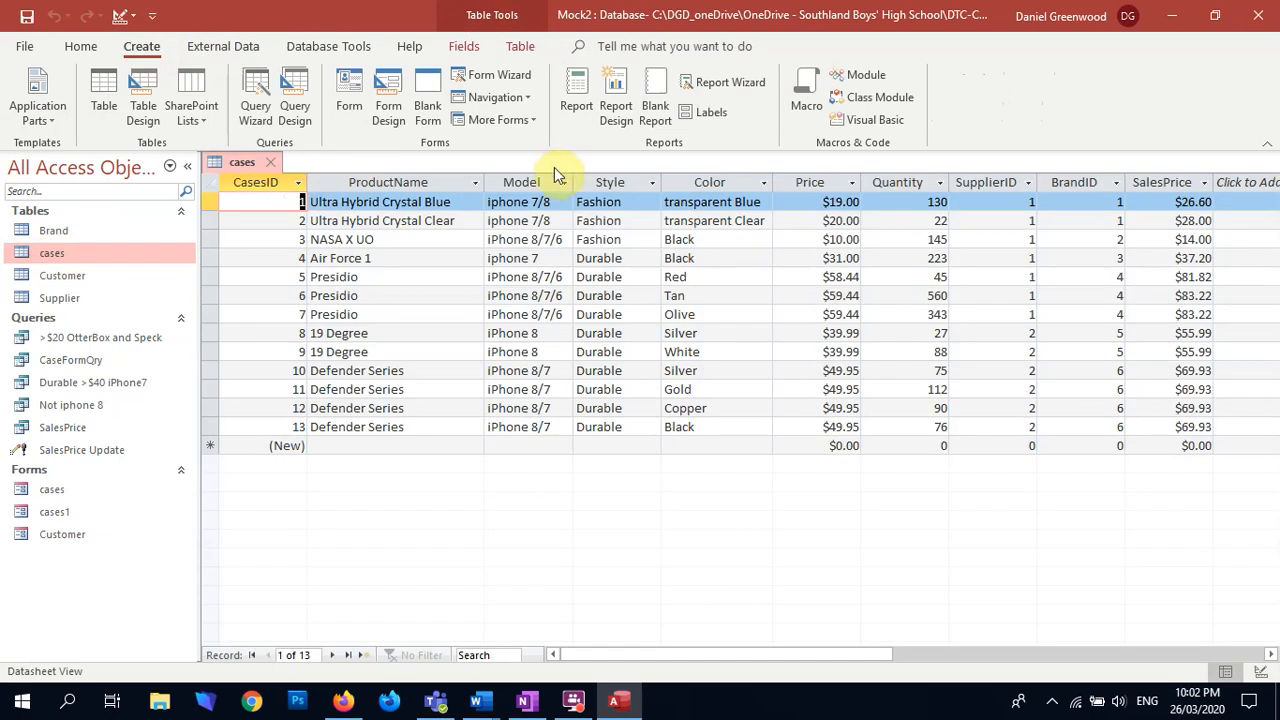
click(607, 177)
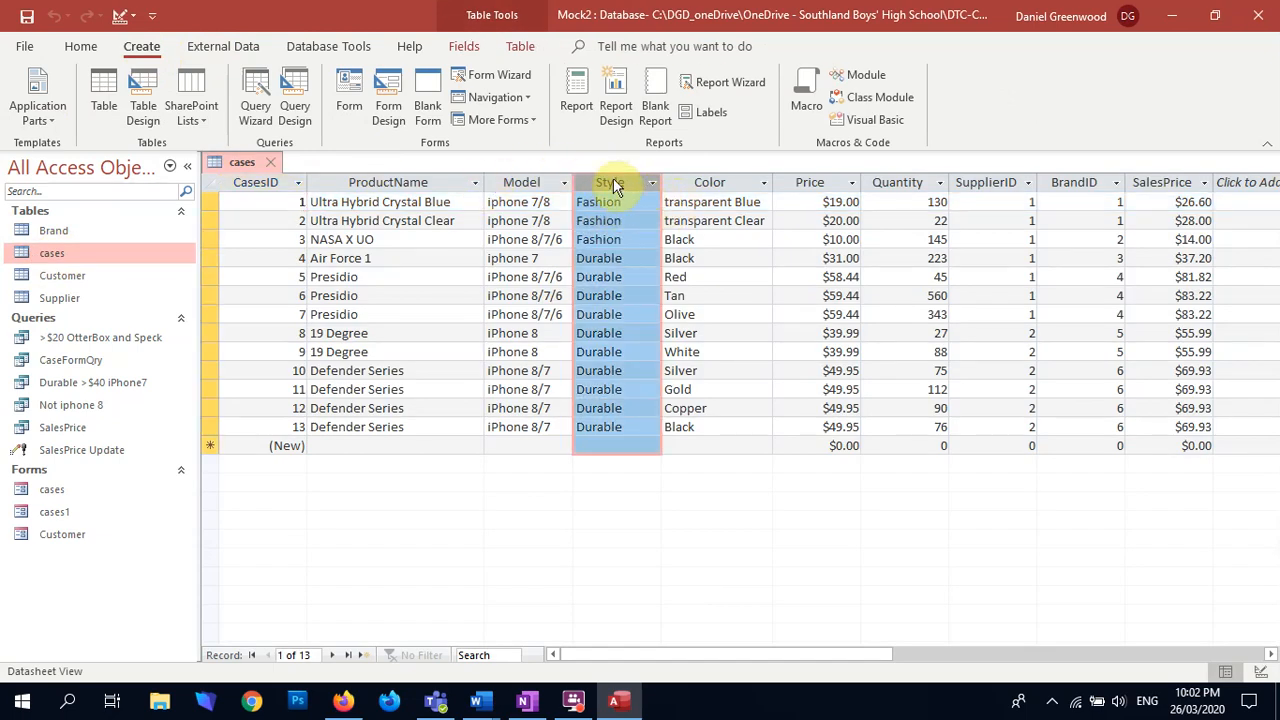
click(82, 46)
click(26, 88)
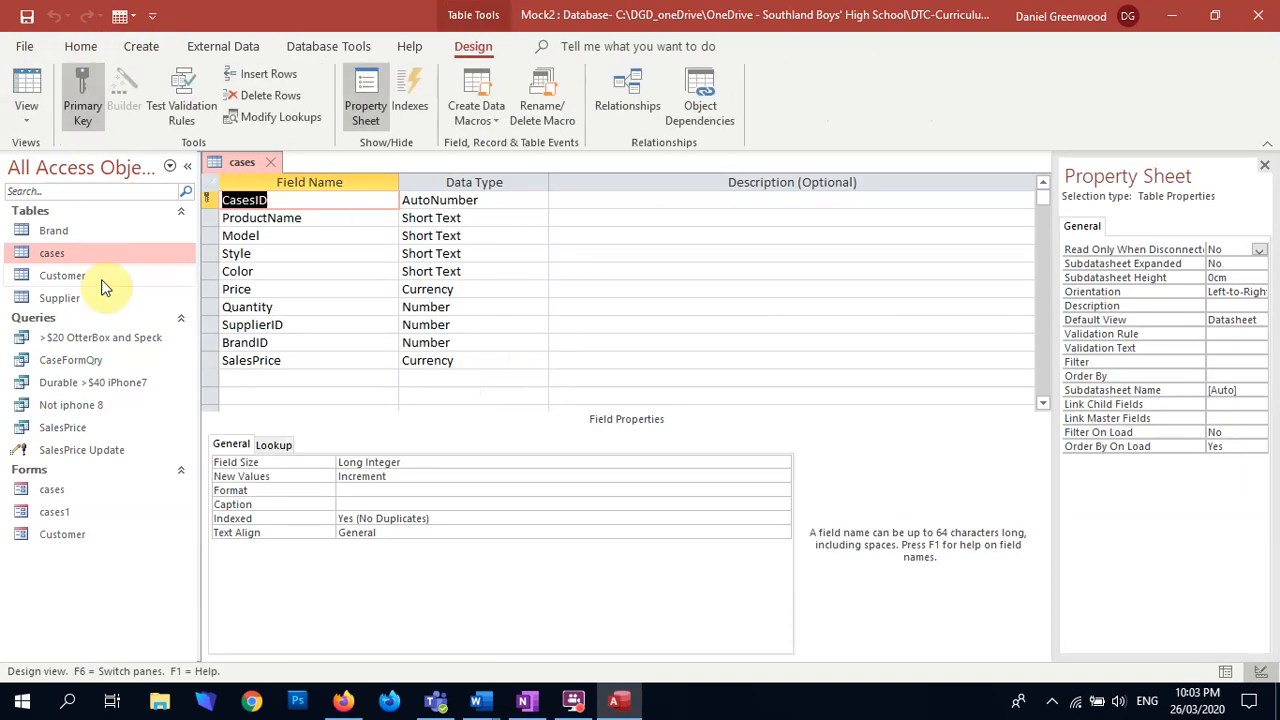
Step: Use the Lookup Wizard to give the Style field a typed value list of Durable and Fashion, and save the cases table
click(285, 256)
click(491, 253)
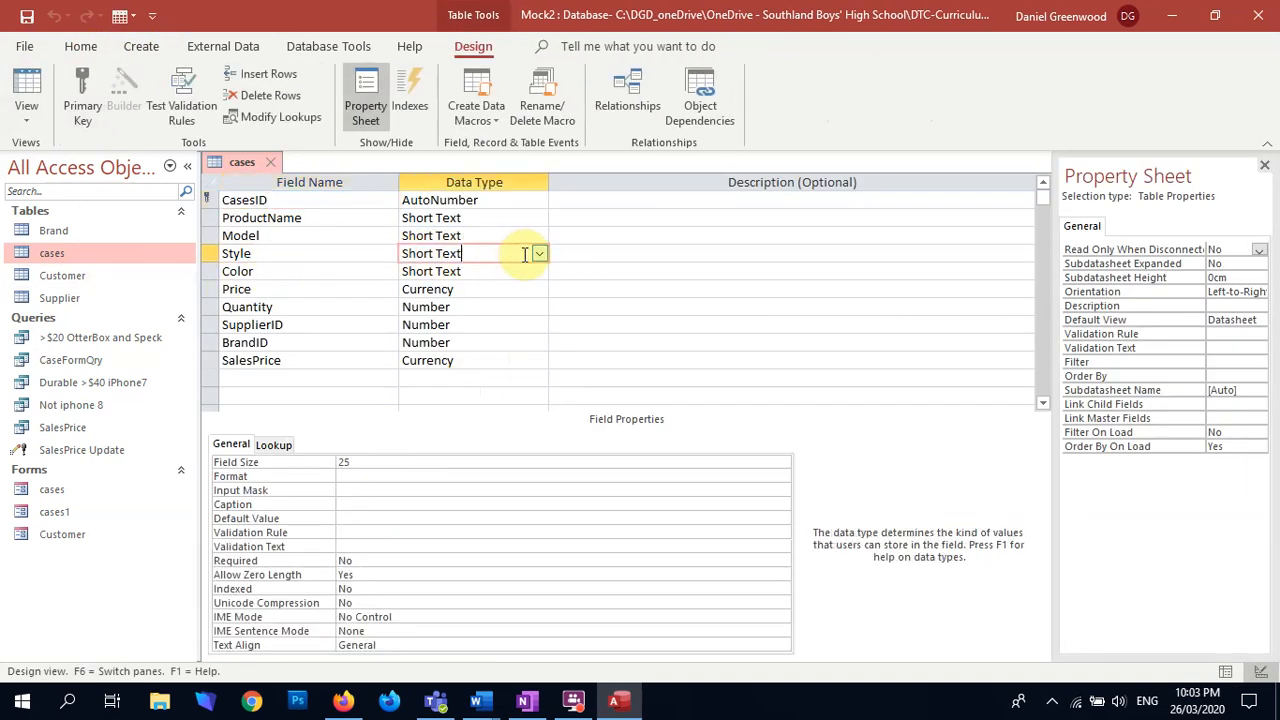
click(536, 253)
click(530, 485)
click(597, 253)
click(735, 414)
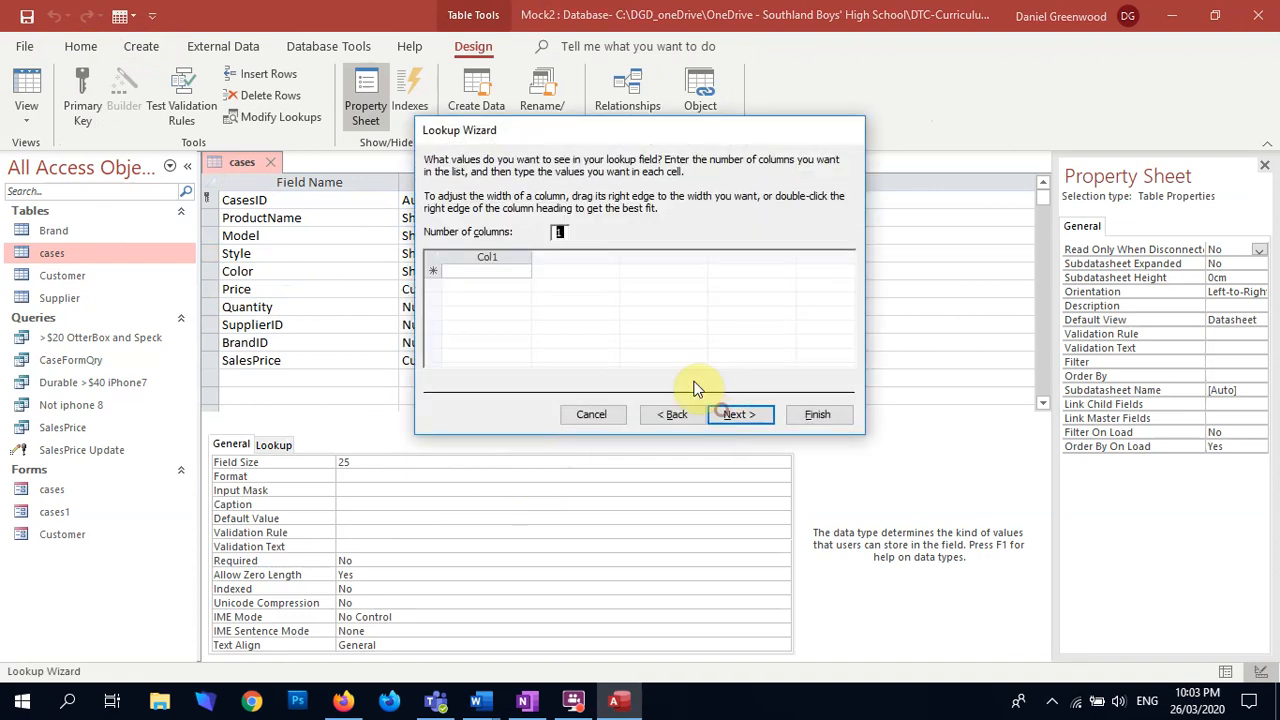
click(470, 270)
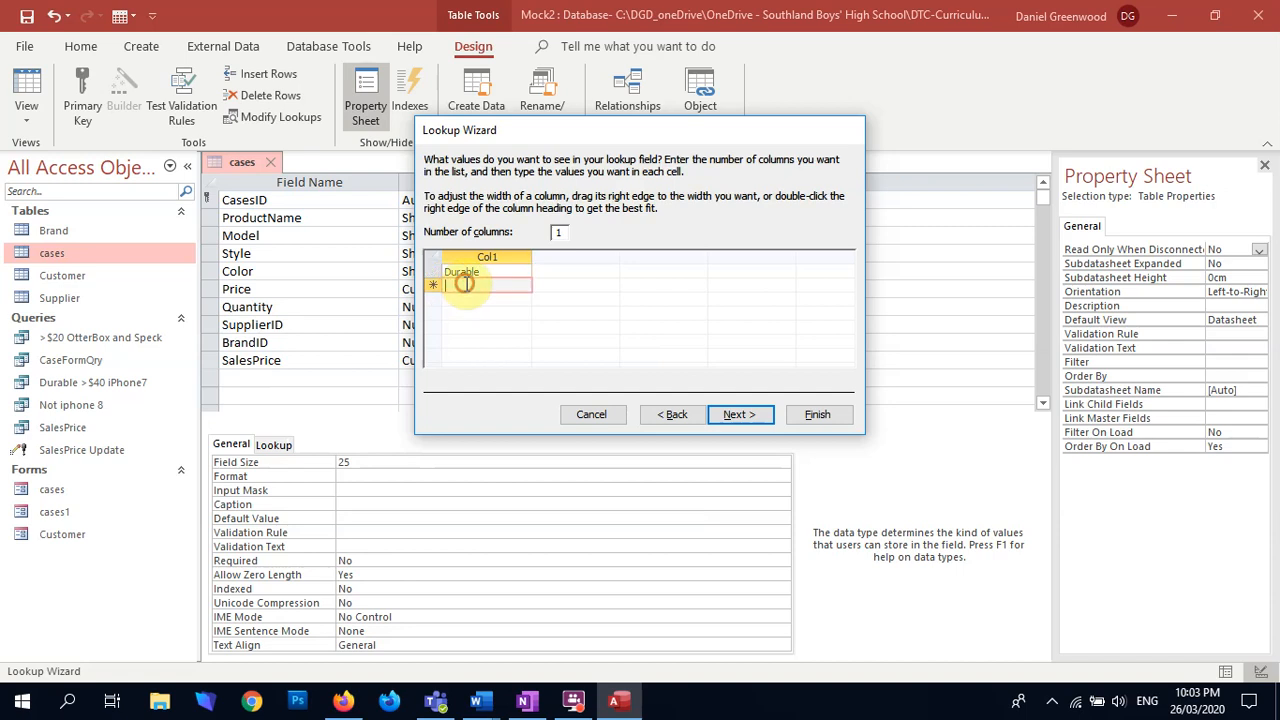
text(Fashion)
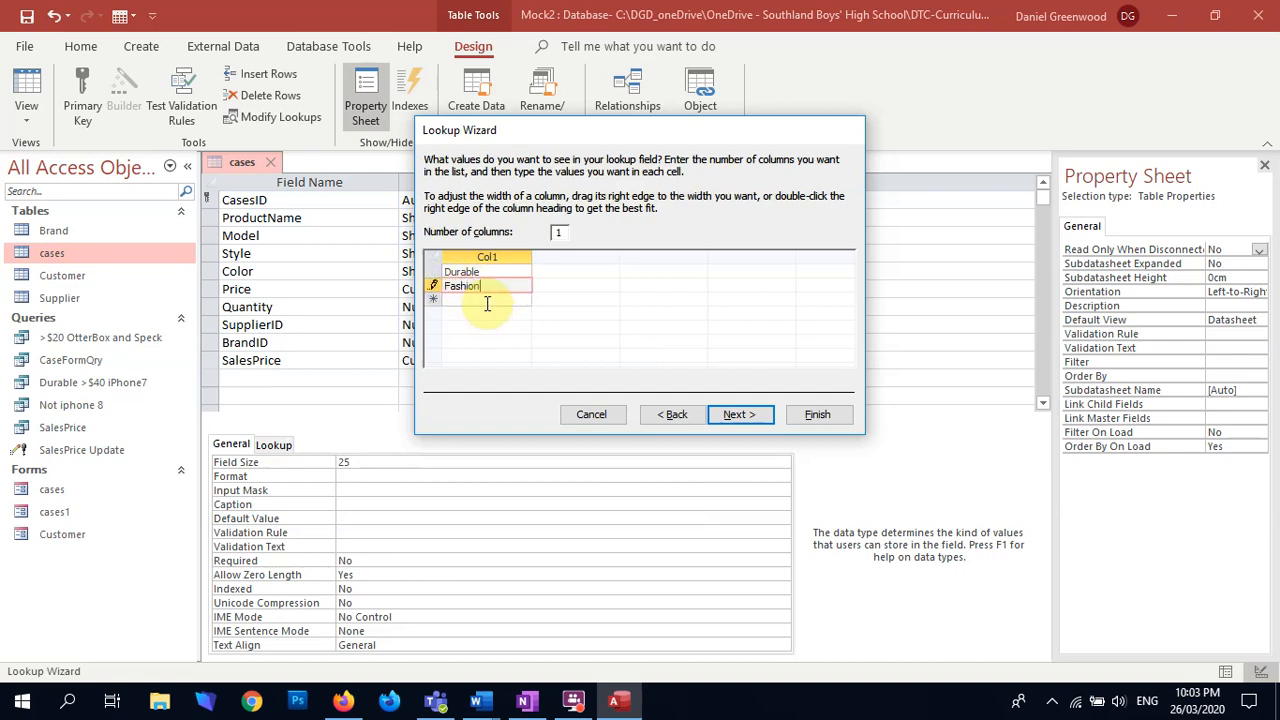
click(810, 418)
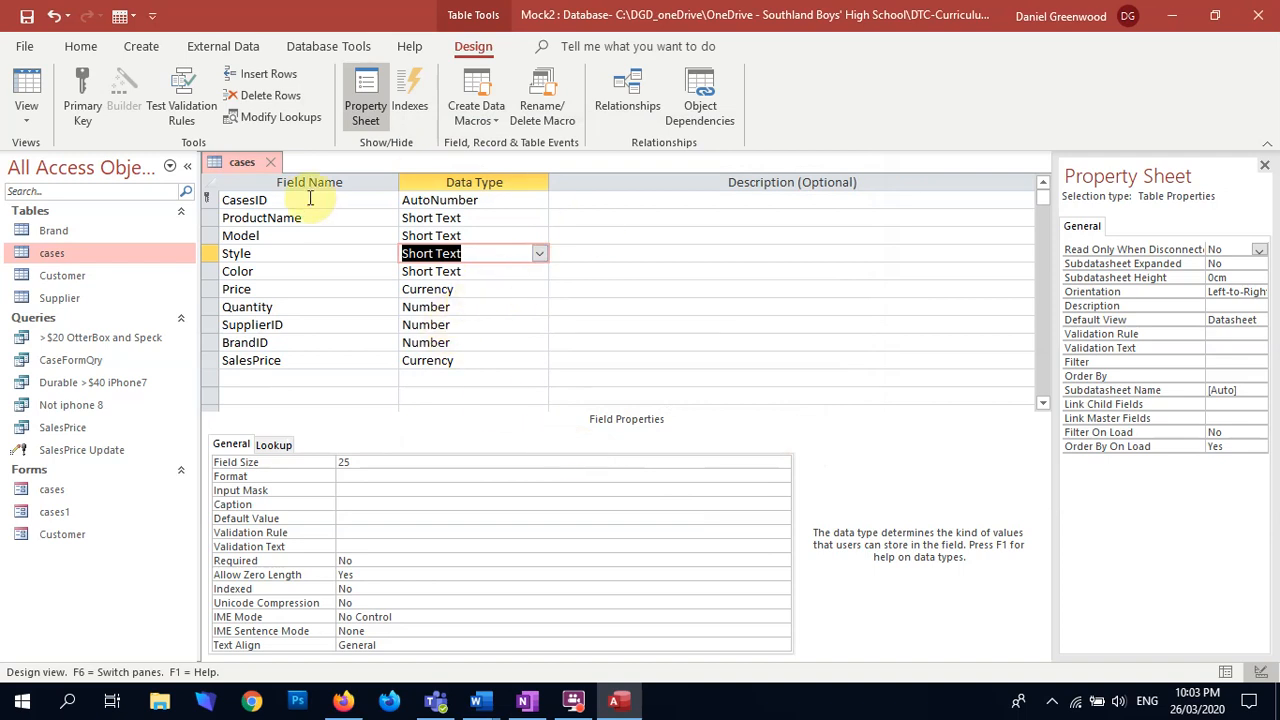
click(27, 92)
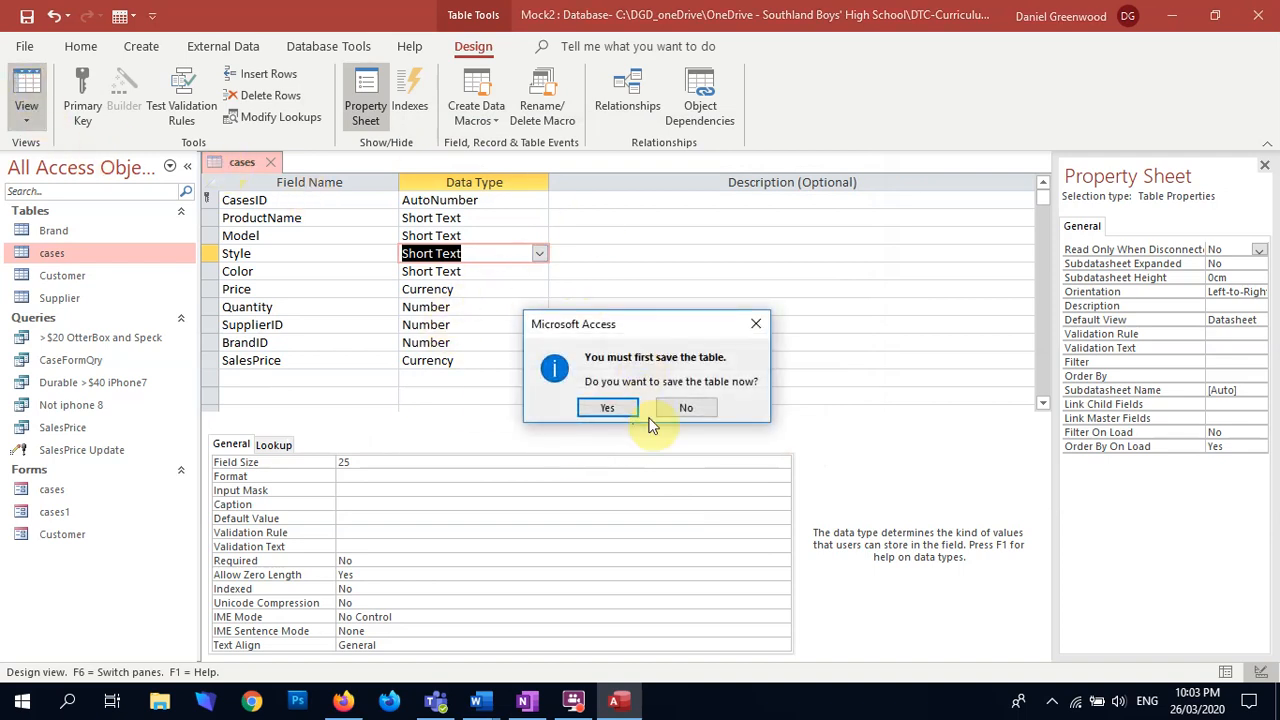
click(622, 406)
Step: Copy the Color column of the cases table and paste it into column A of a new blank Excel workbook
click(730, 202)
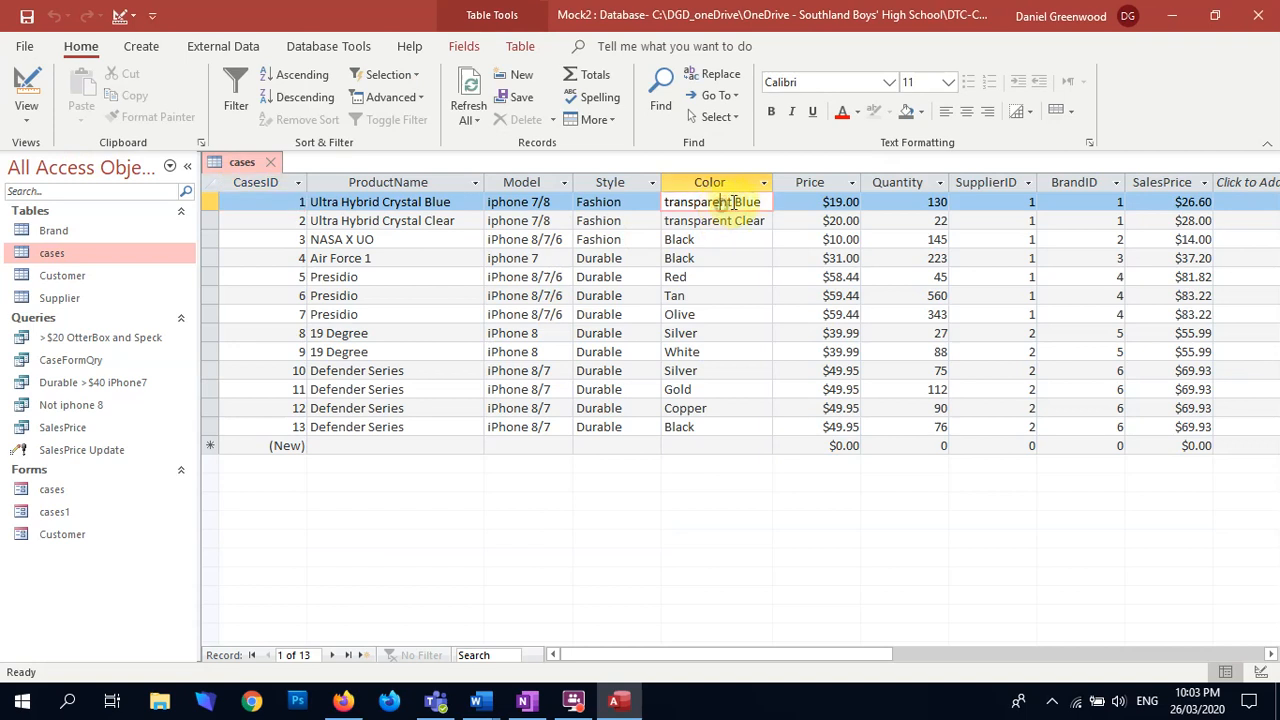
click(696, 186)
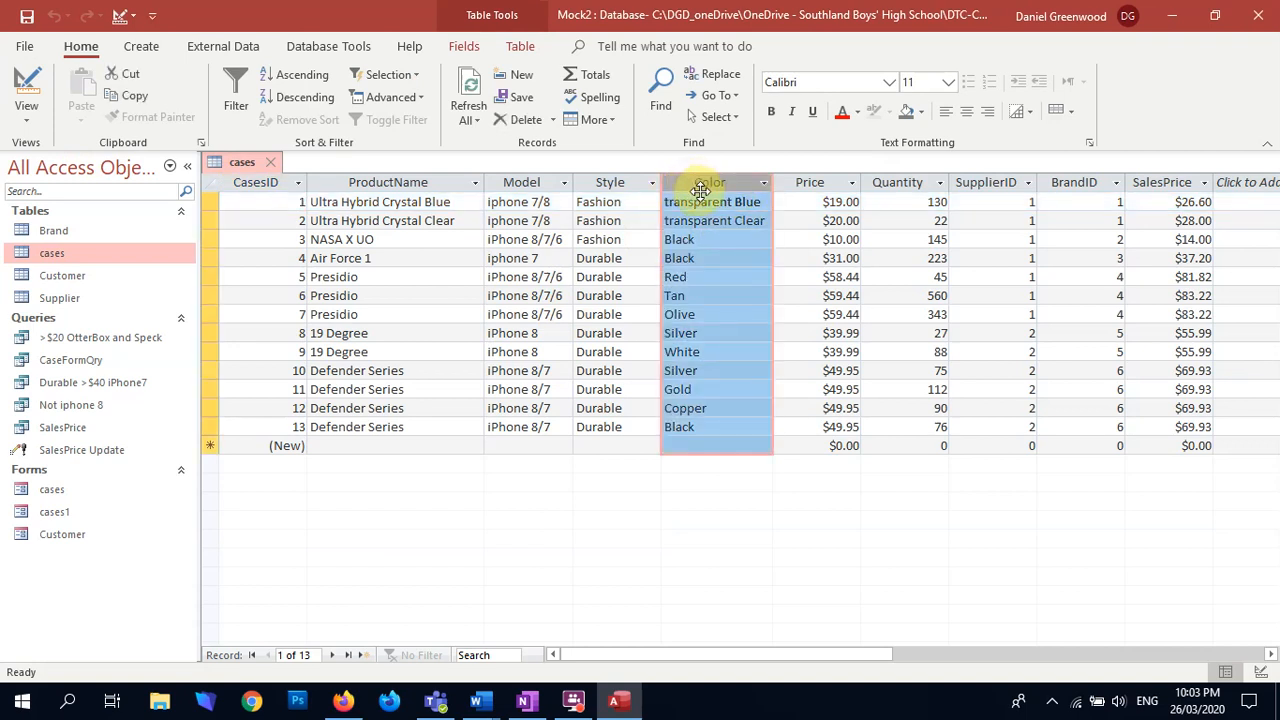
key(ctrl+c)
click(22, 700)
click(320, 455)
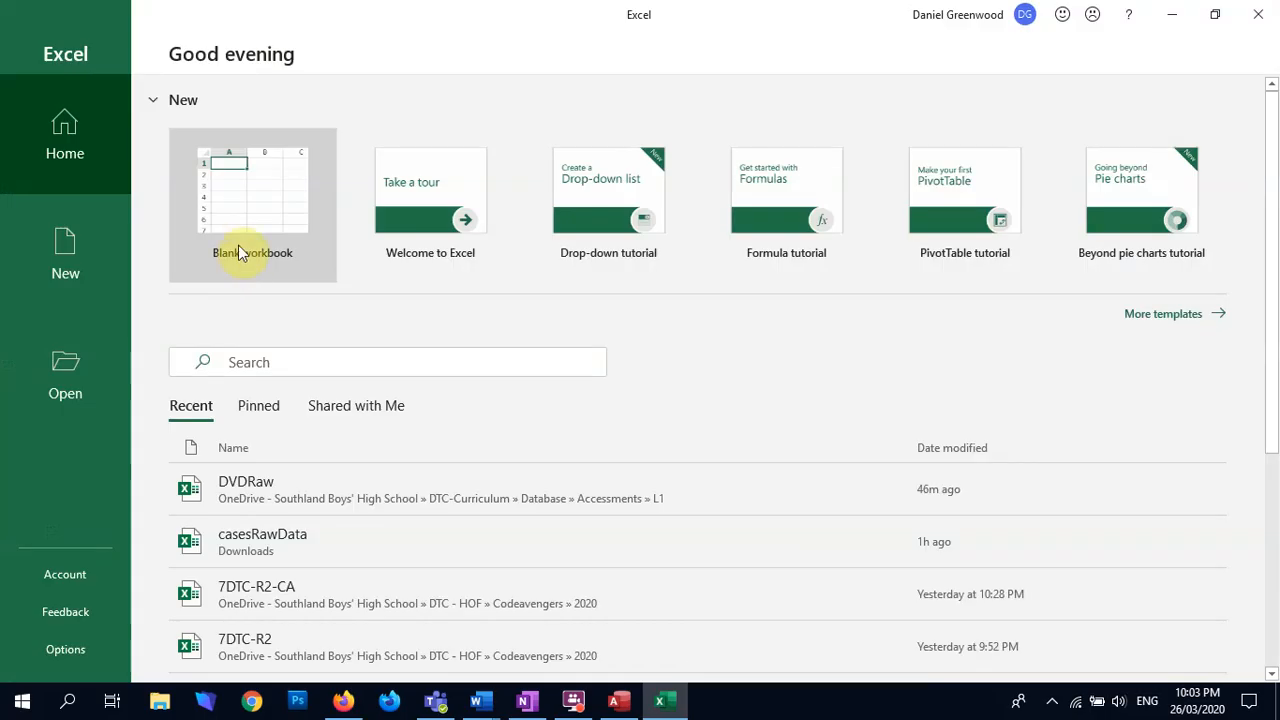
click(262, 210)
click(57, 221)
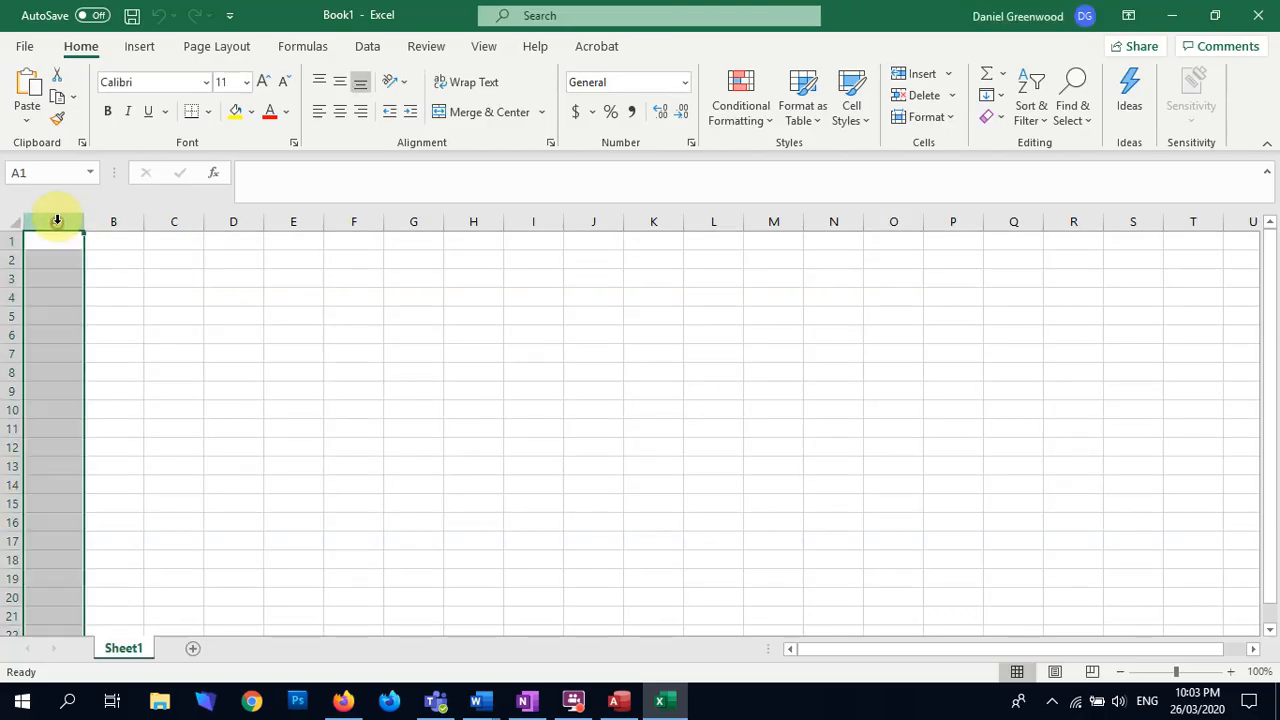
key(ctrl+v)
click(609, 397)
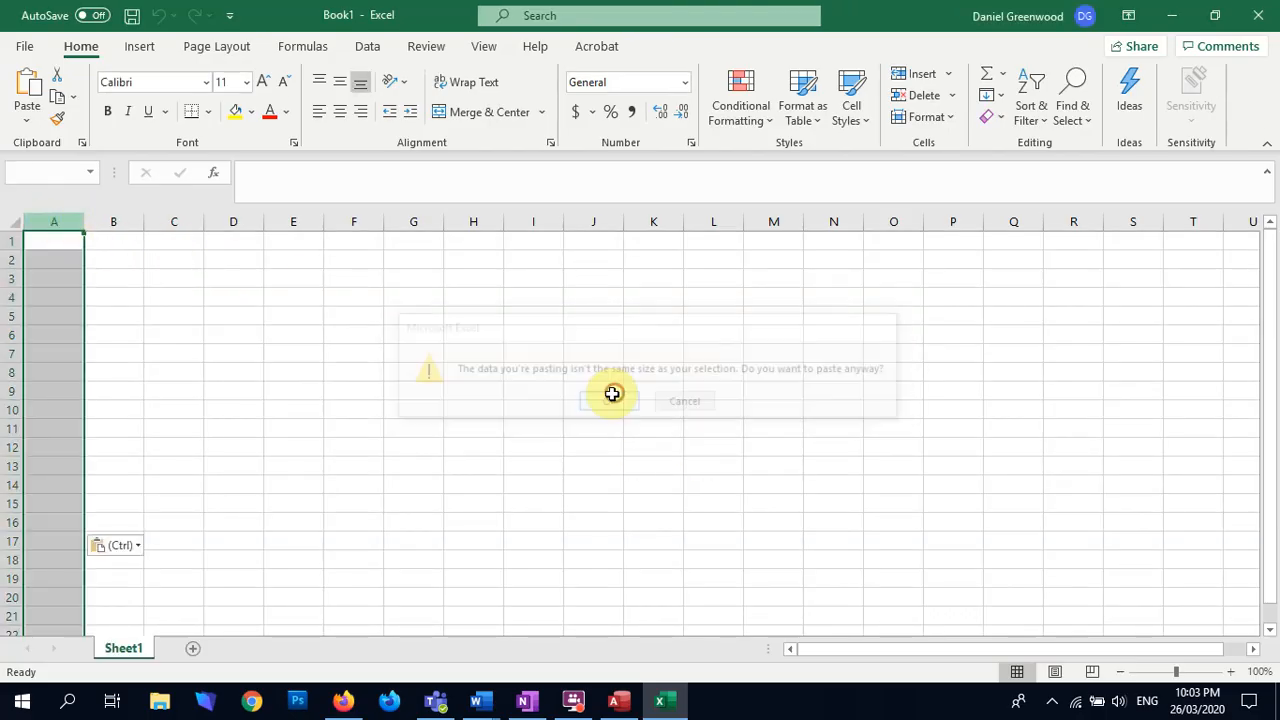
double_click(84, 227)
Step: Remove the duplicate colours from cells A2:A14, using only the current selection
click(58, 266)
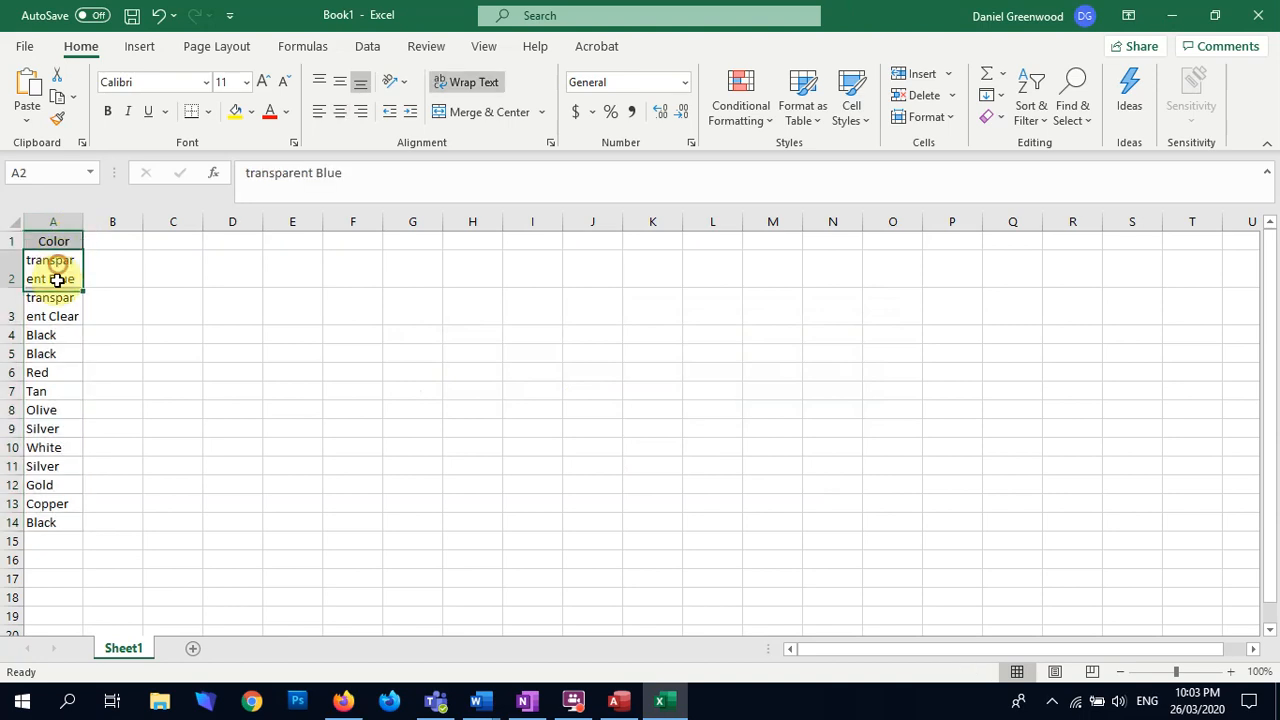
shift+click(40, 520)
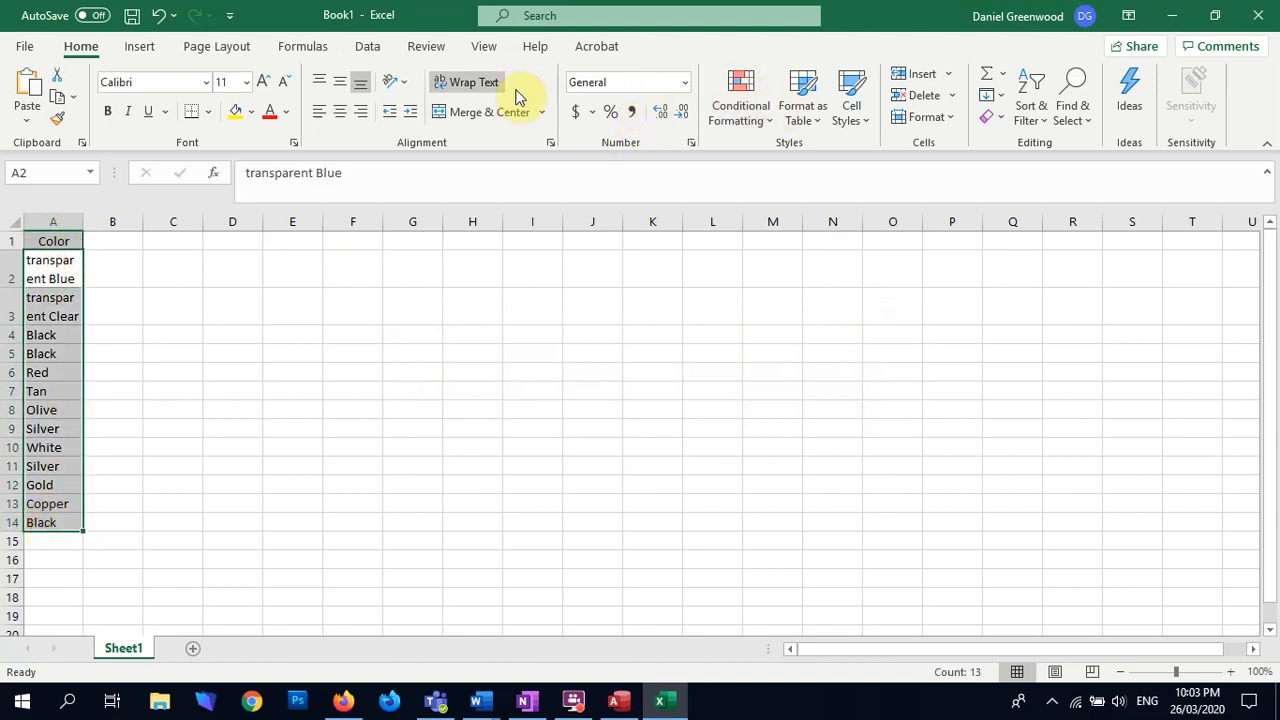
click(367, 46)
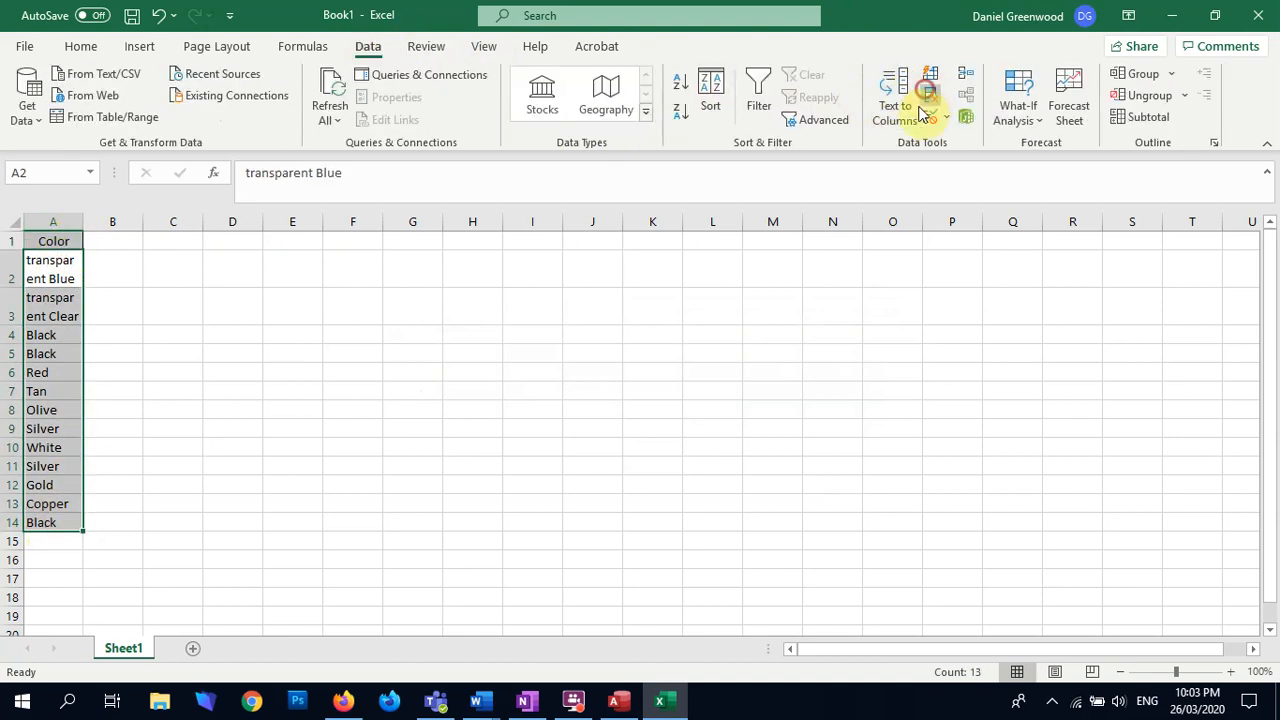
click(930, 95)
click(466, 570)
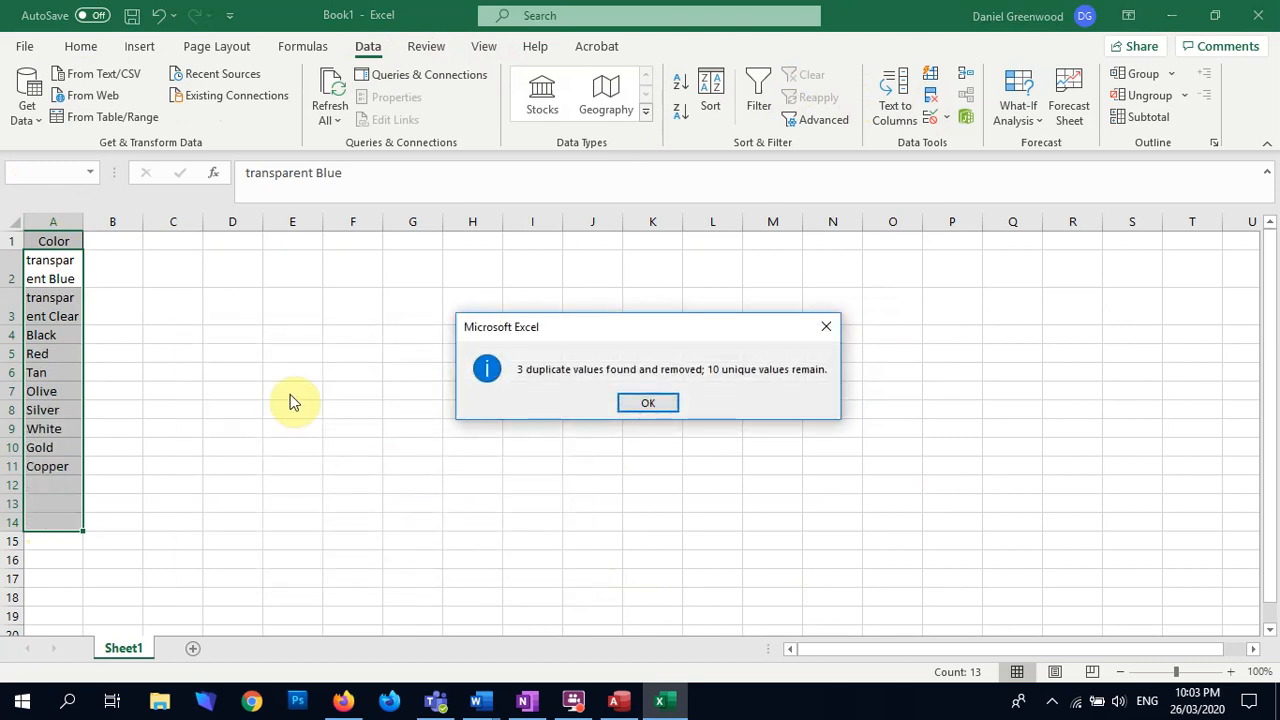
click(648, 403)
Step: Copy the unique colours in A2:A11, switch back to Access and show the cases table in Design View
click(67, 281)
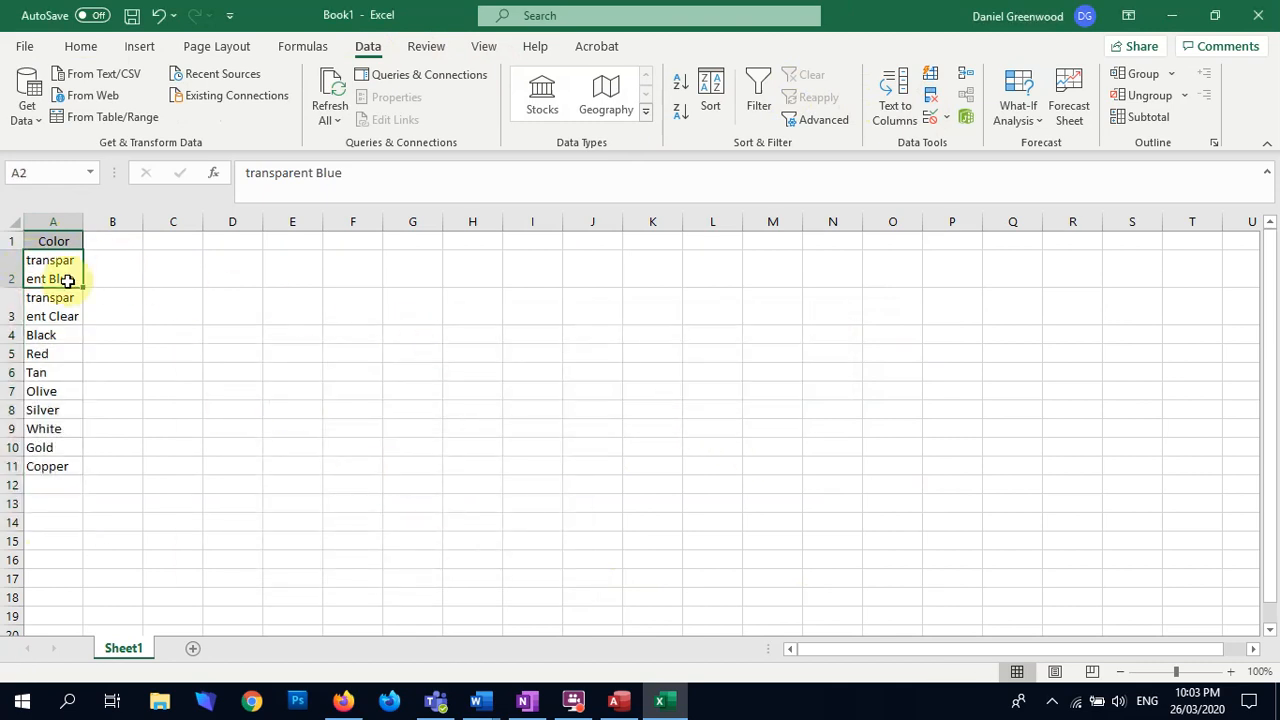
key(ctrl+shift+Down)
key(ctrl+c)
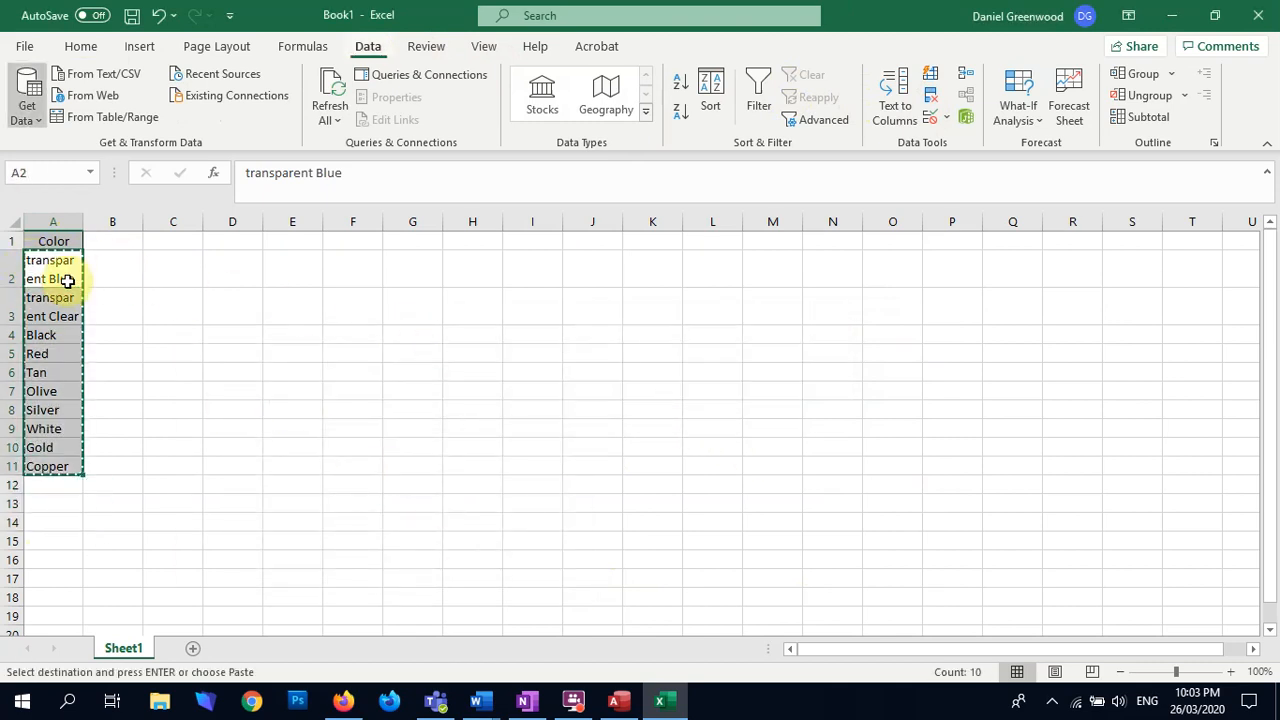
key(alt+Tab)
click(26, 82)
Step: Use the Lookup Wizard to give the Color field a value list pasted from the copied colours, and save the cases table
click(470, 271)
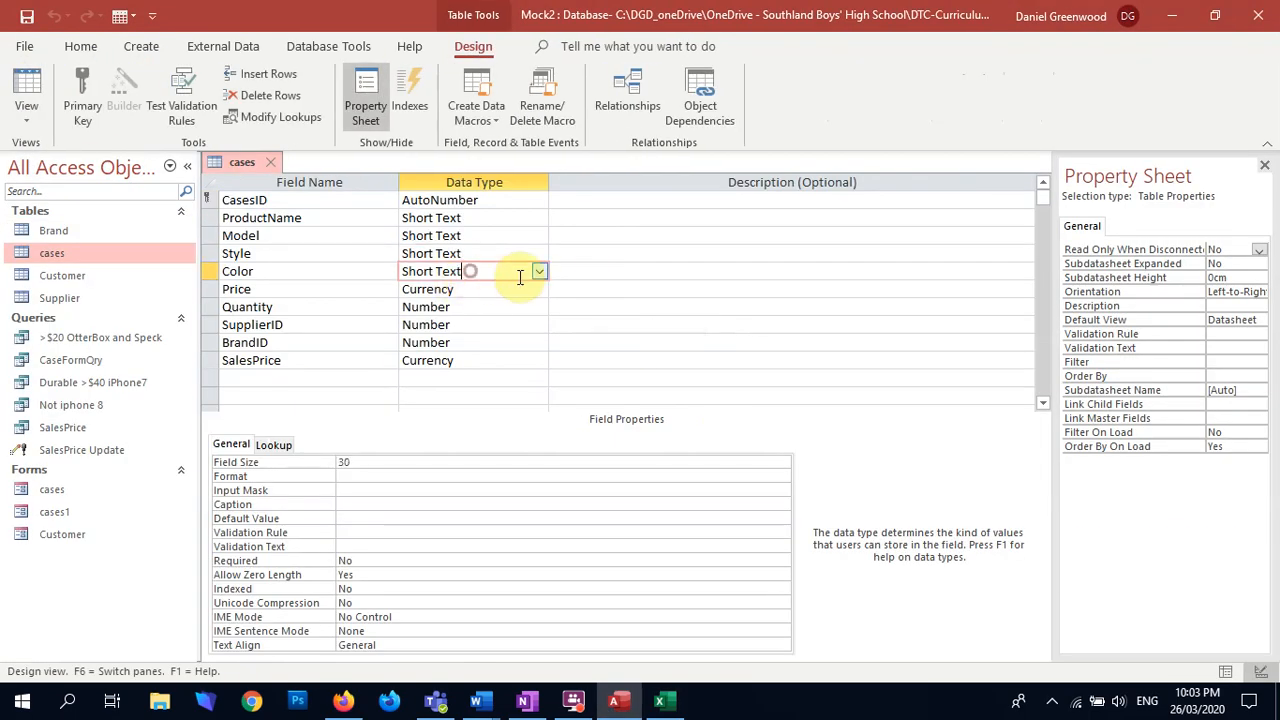
click(539, 271)
click(520, 501)
click(660, 254)
click(735, 413)
click(483, 256)
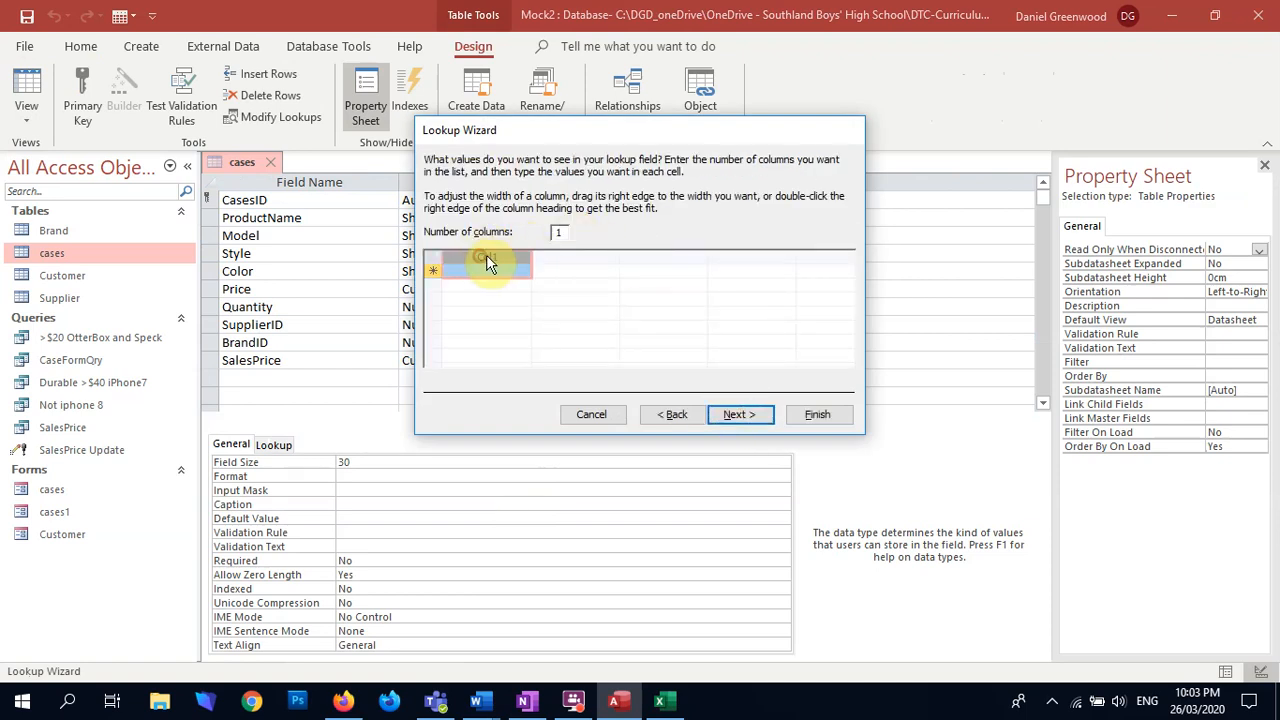
key(ctrl+v)
click(606, 406)
click(815, 414)
click(40, 88)
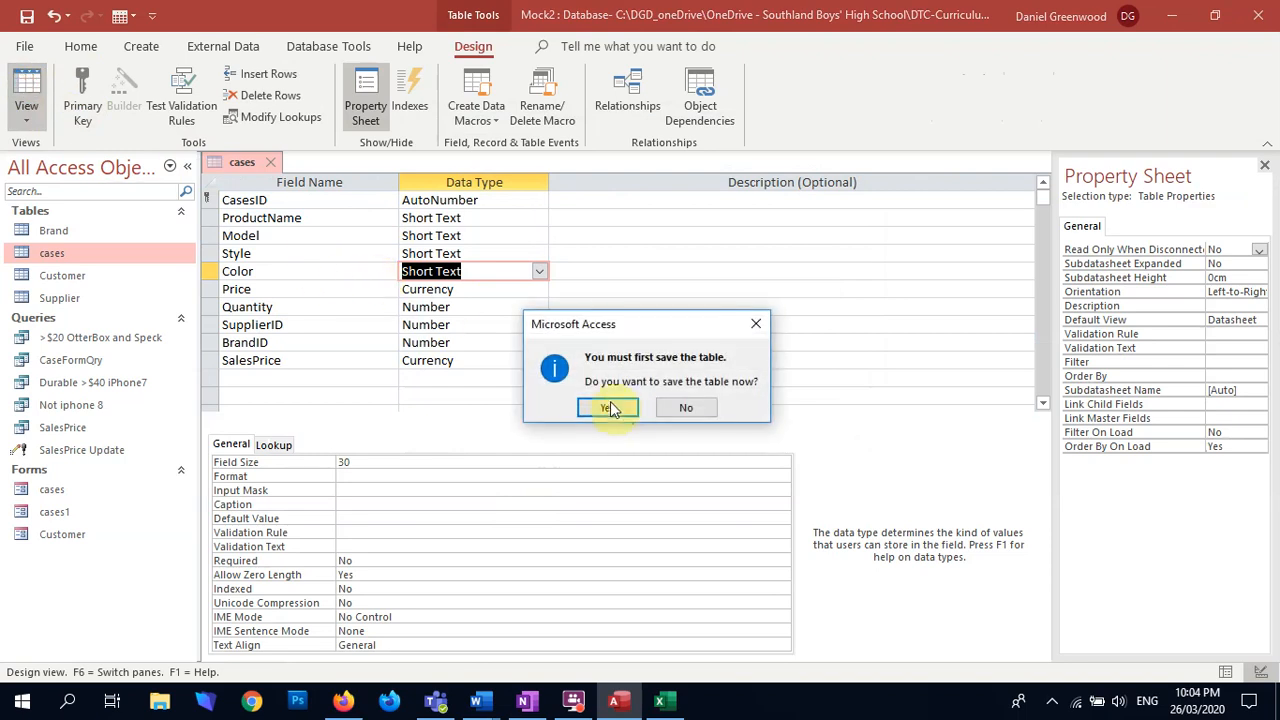
click(607, 406)
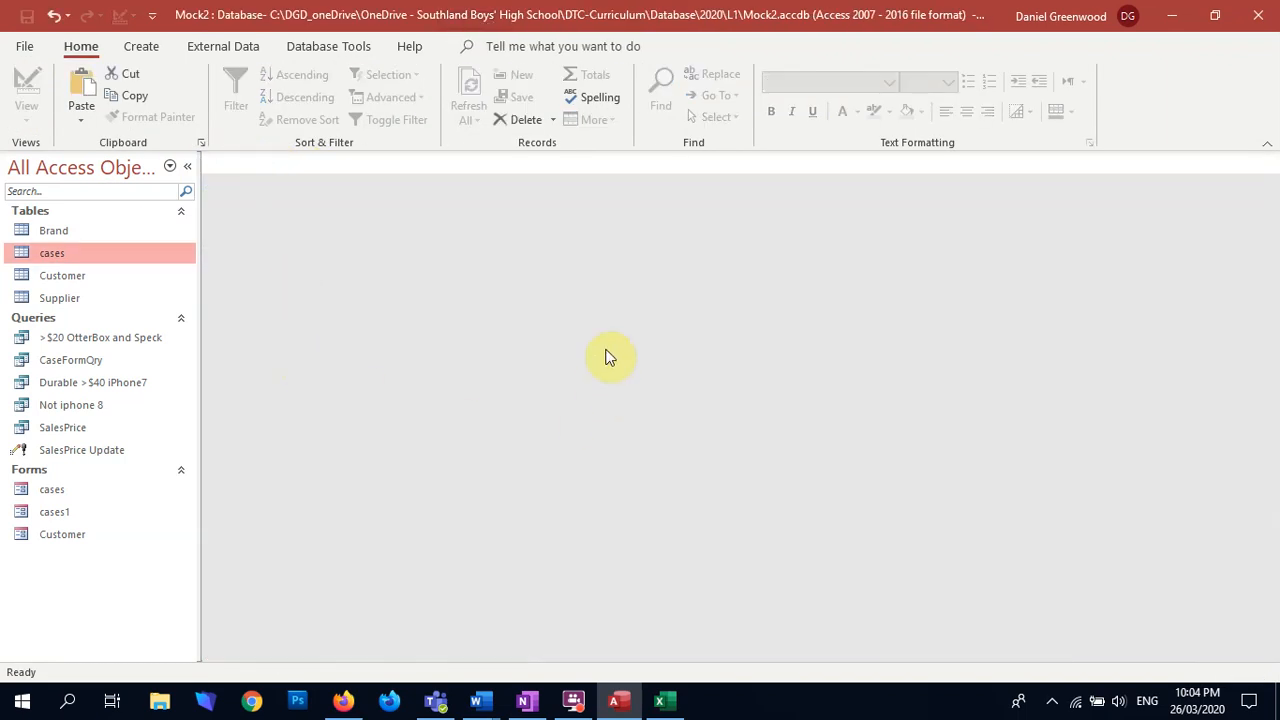
Step: Open the cases1 form and check the Style drop-down list and the Color field
click(45, 511)
double_click(43, 513)
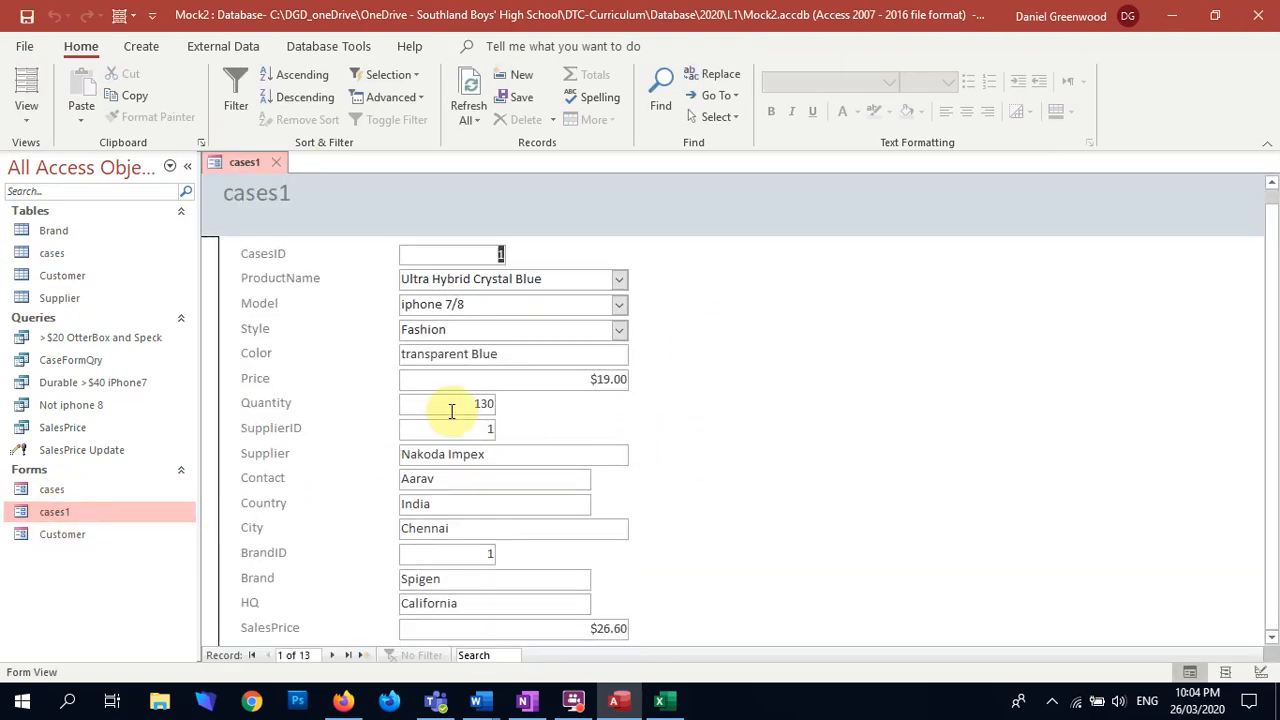
click(619, 333)
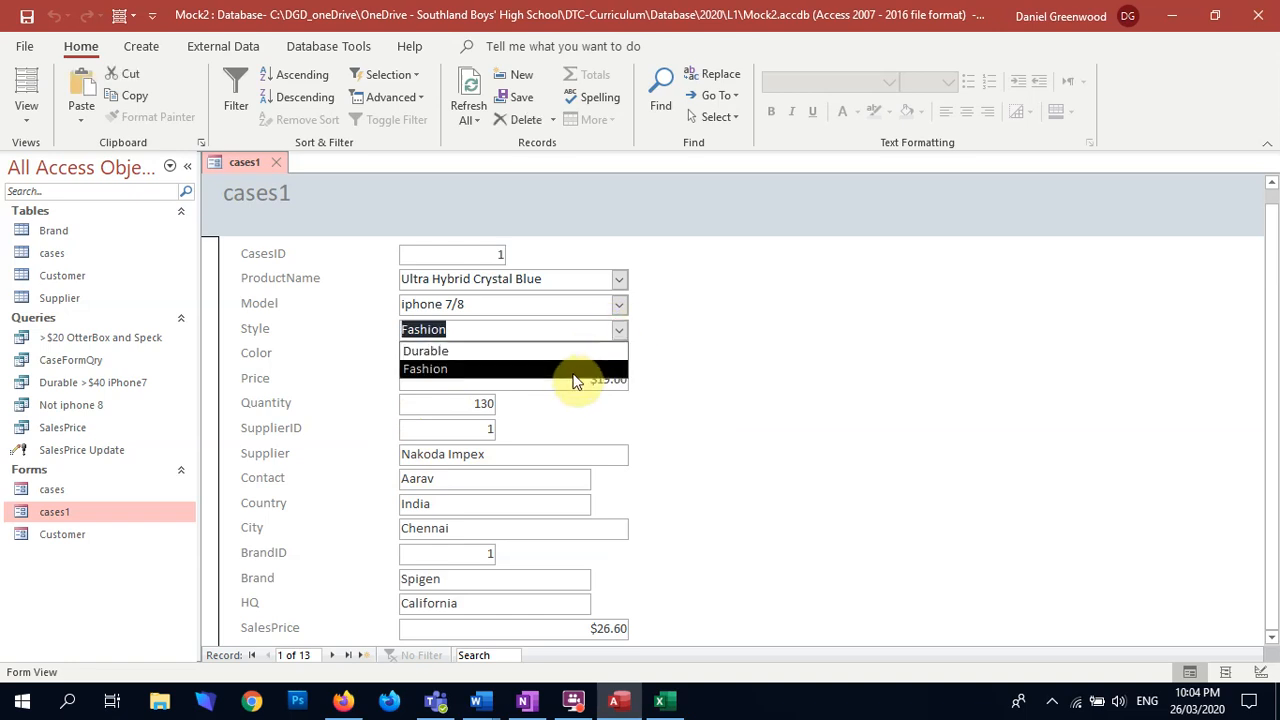
click(572, 370)
click(620, 355)
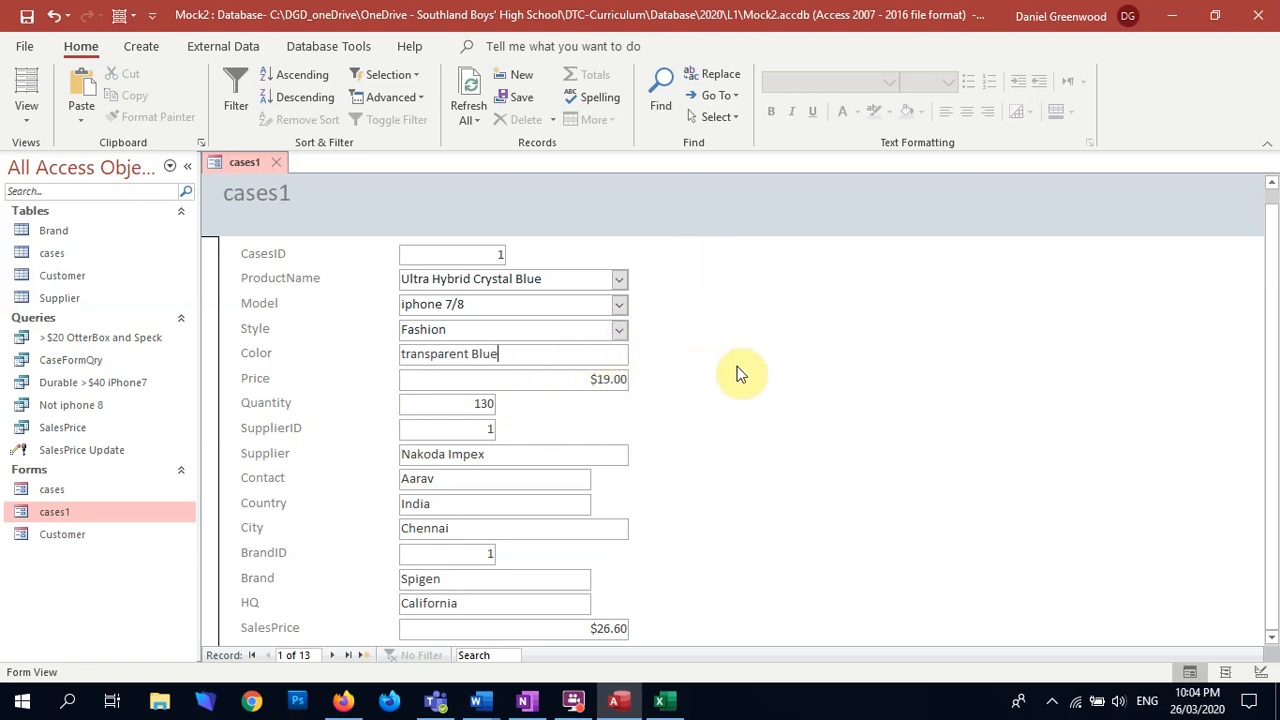
Step: In Design View, widen the cases1 form to about 16.5 cm and delete the Color field together with its label
click(20, 114)
click(52, 248)
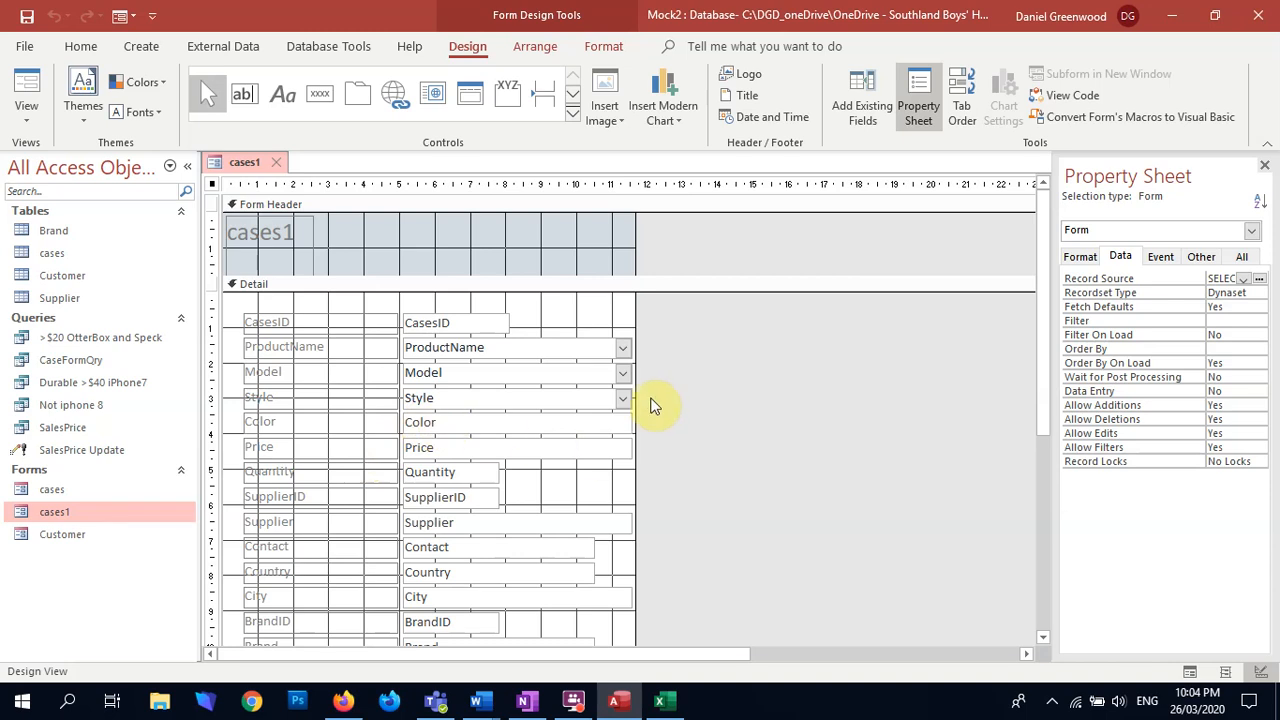
drag(637, 403, 808, 400)
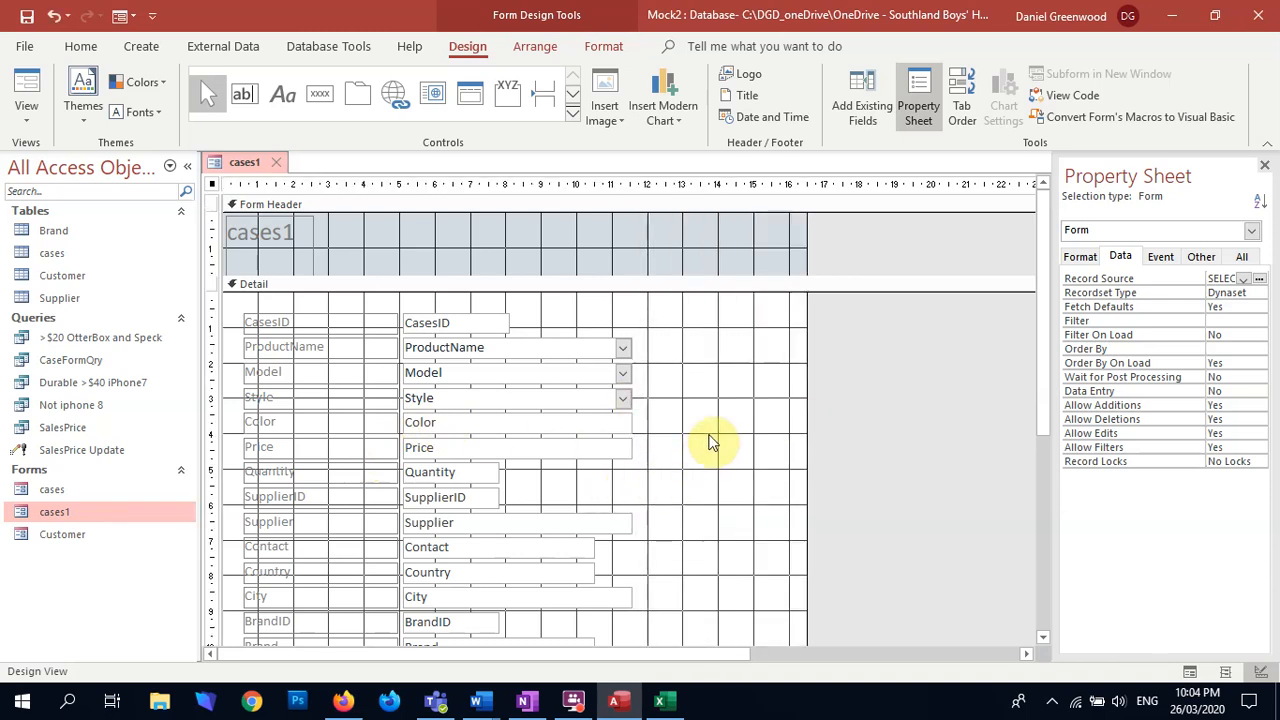
drag(706, 434, 333, 422)
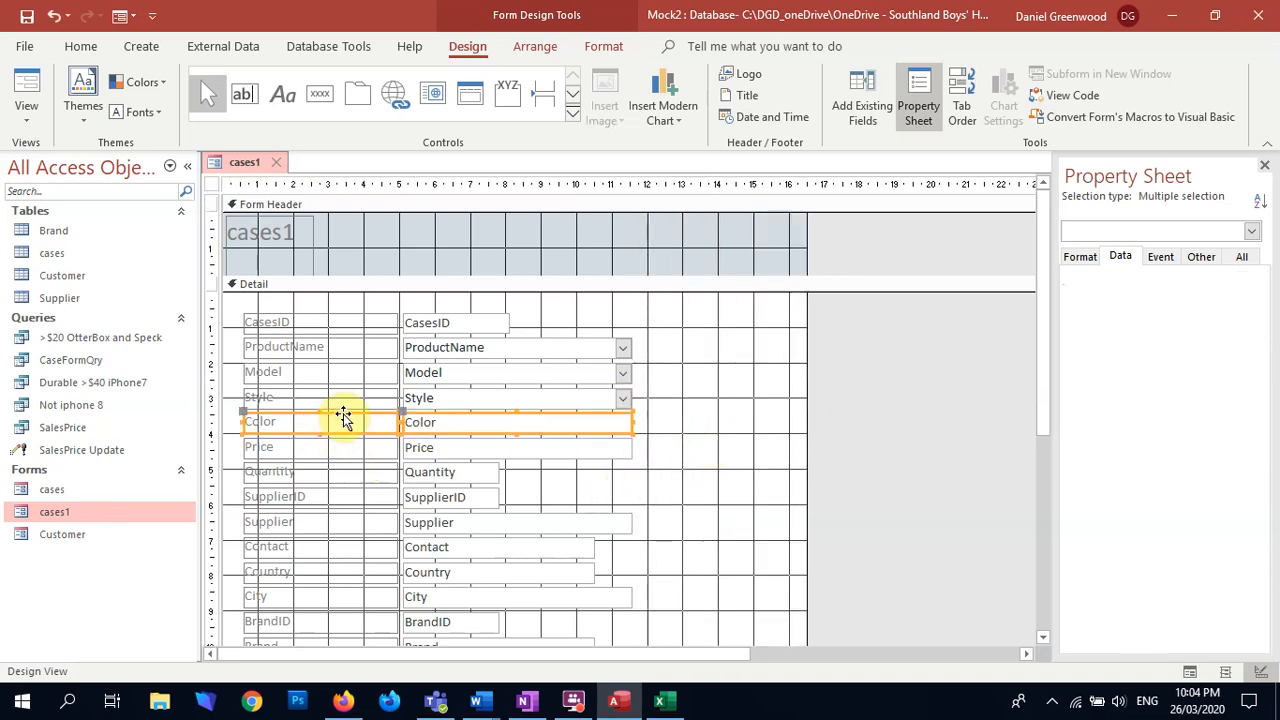
key(Delete)
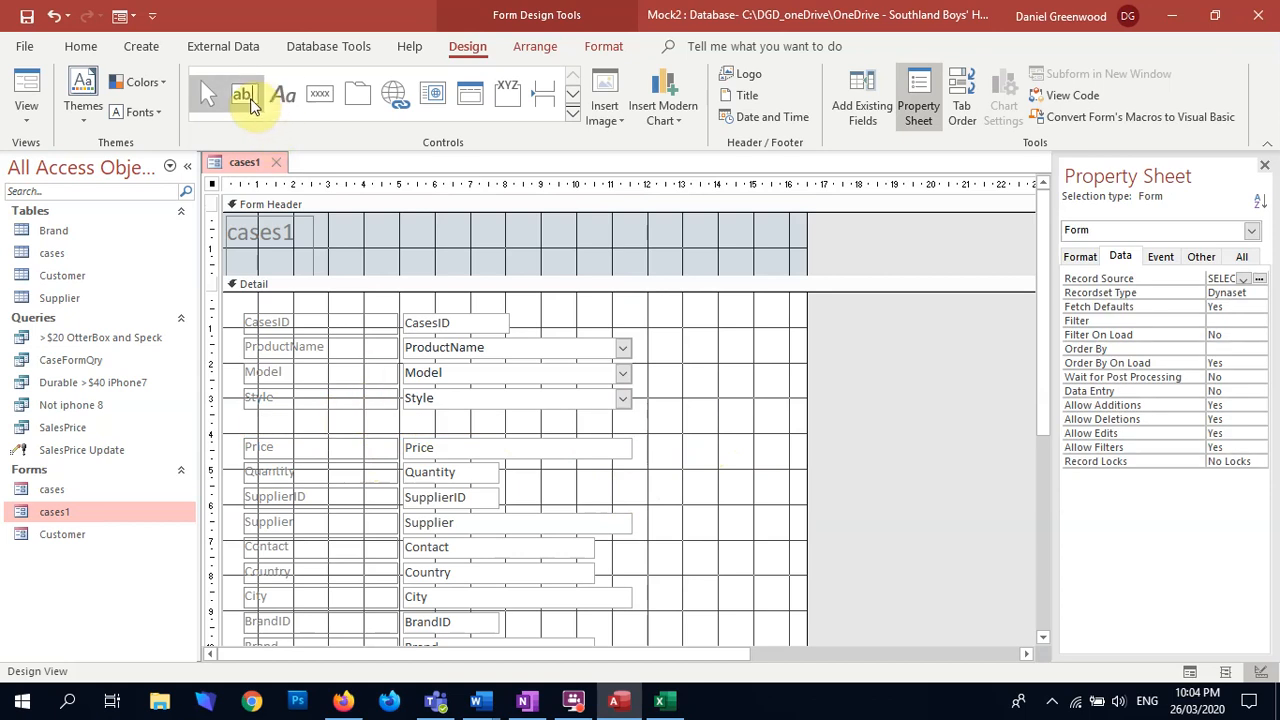
Step: Add a text box between Style and Price, as wide as the Style field, and set its control source to Color
click(244, 94)
drag(403, 413, 632, 428)
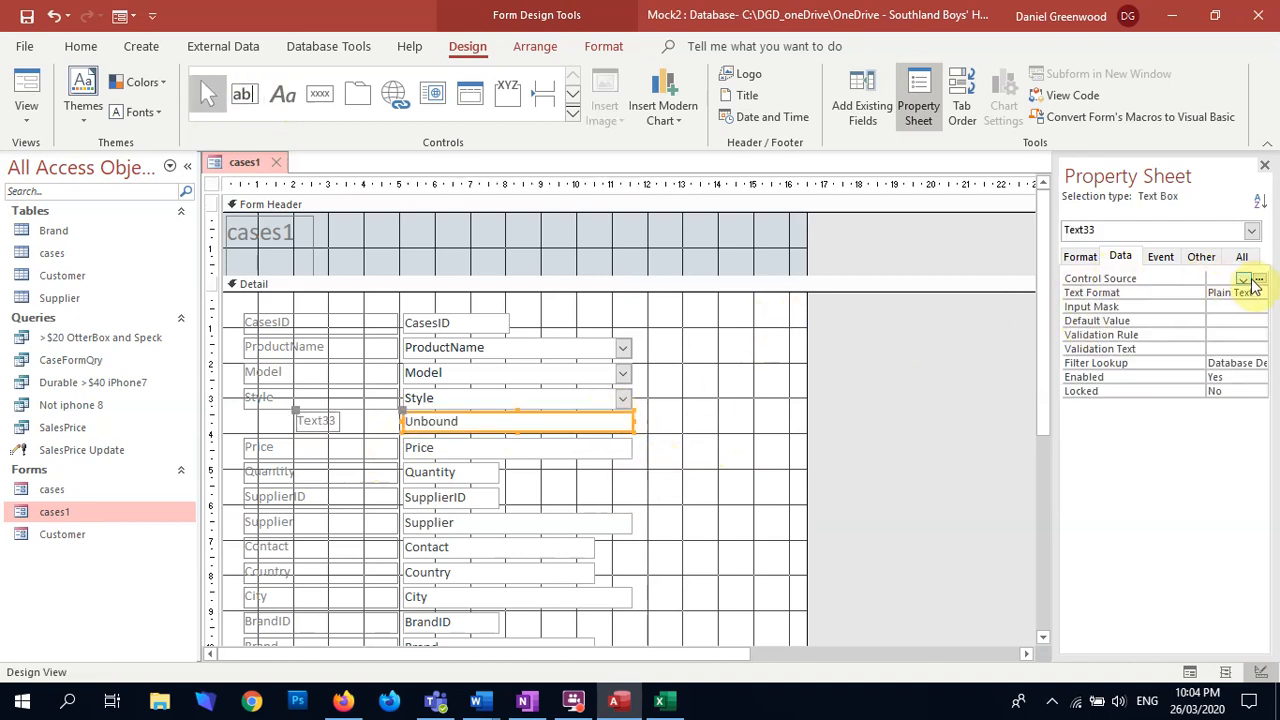
click(1243, 279)
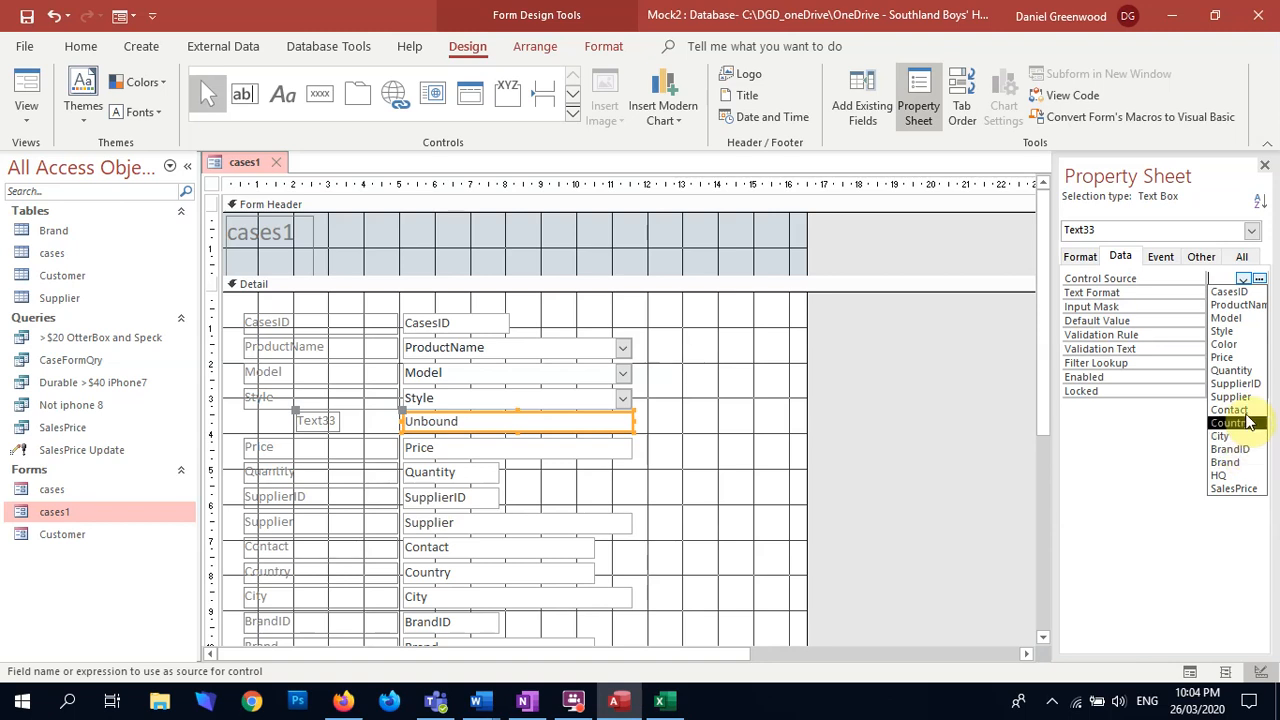
click(1240, 355)
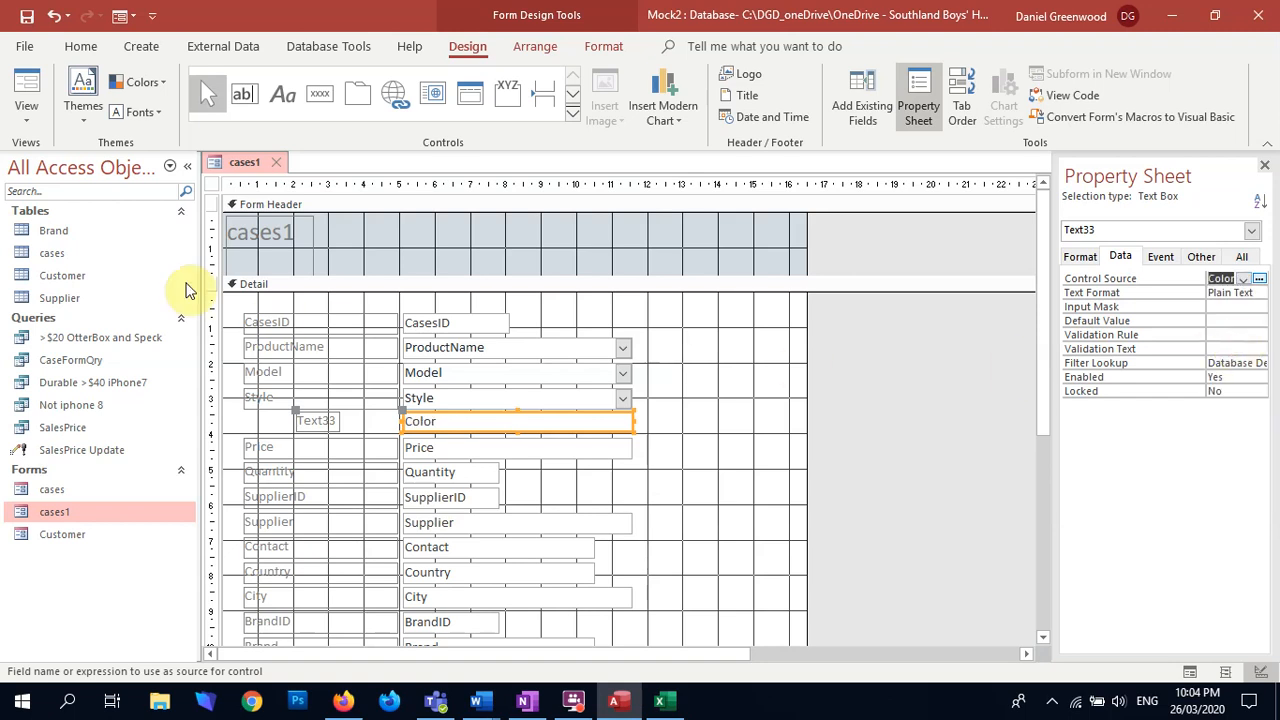
Step: Show cases1 in Form View, check the new Color text box for a drop-down list and go to the last record
click(27, 90)
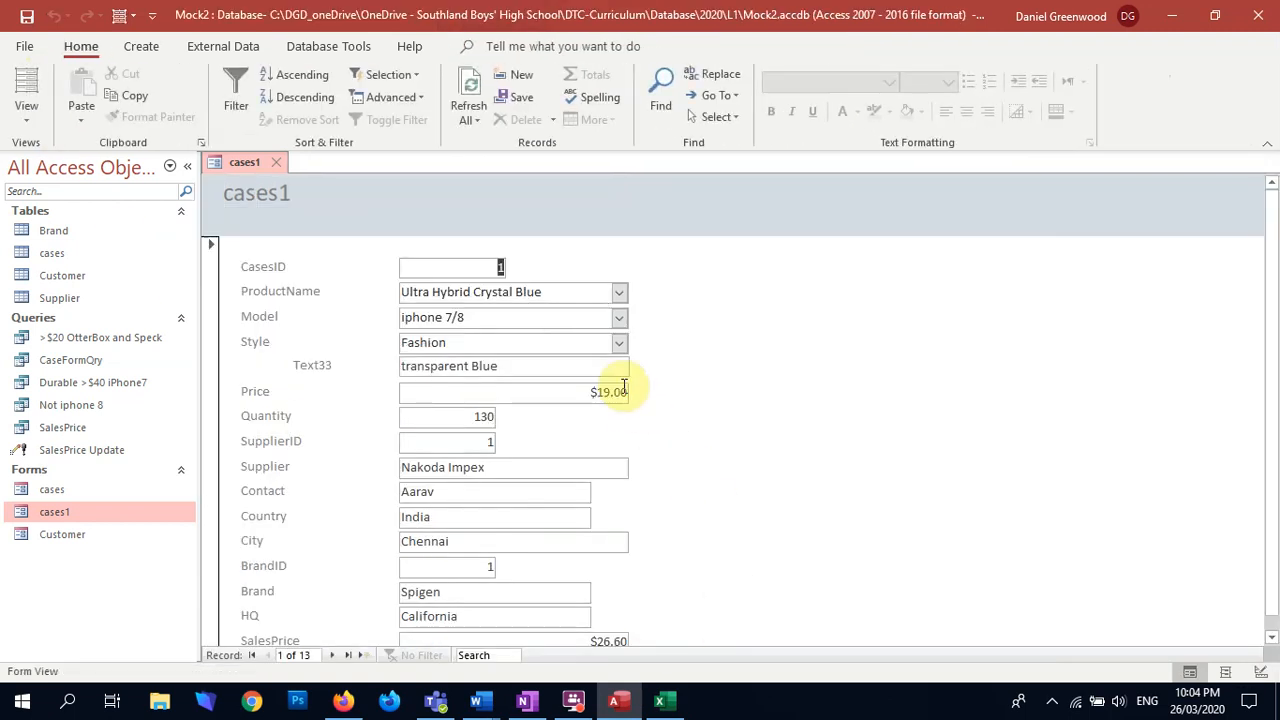
click(619, 368)
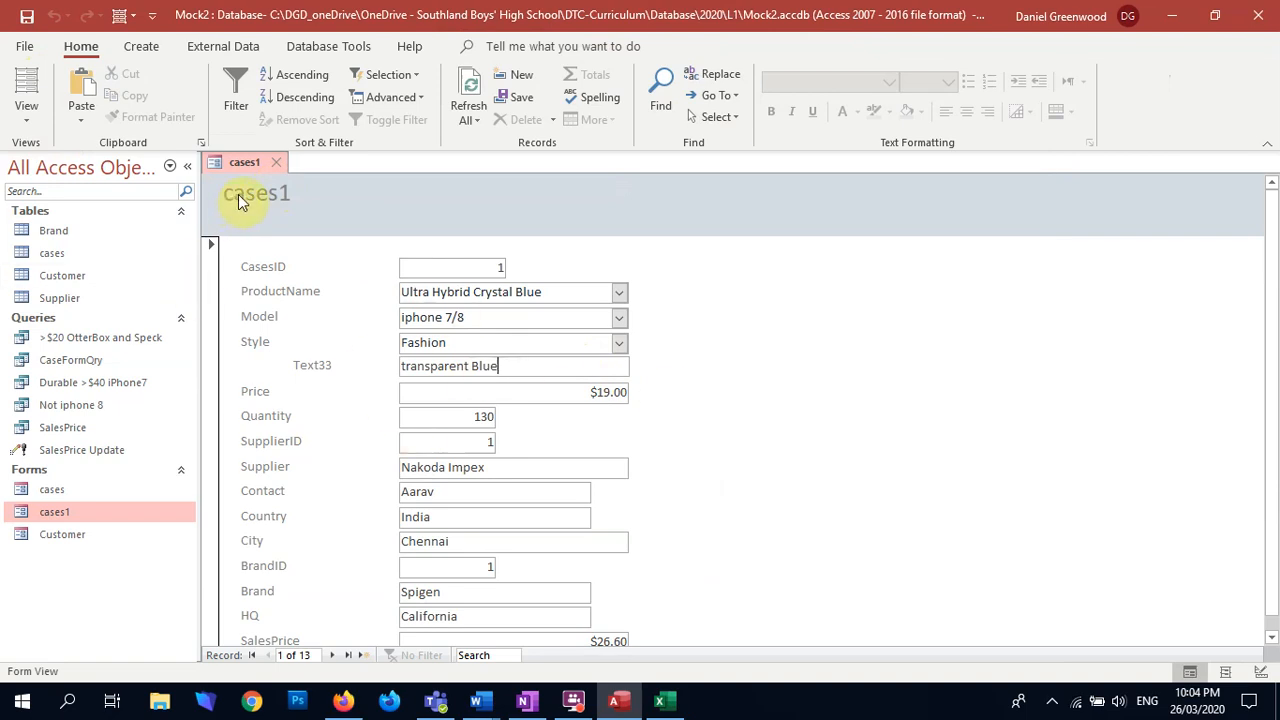
scroll(690, 498, down, 1)
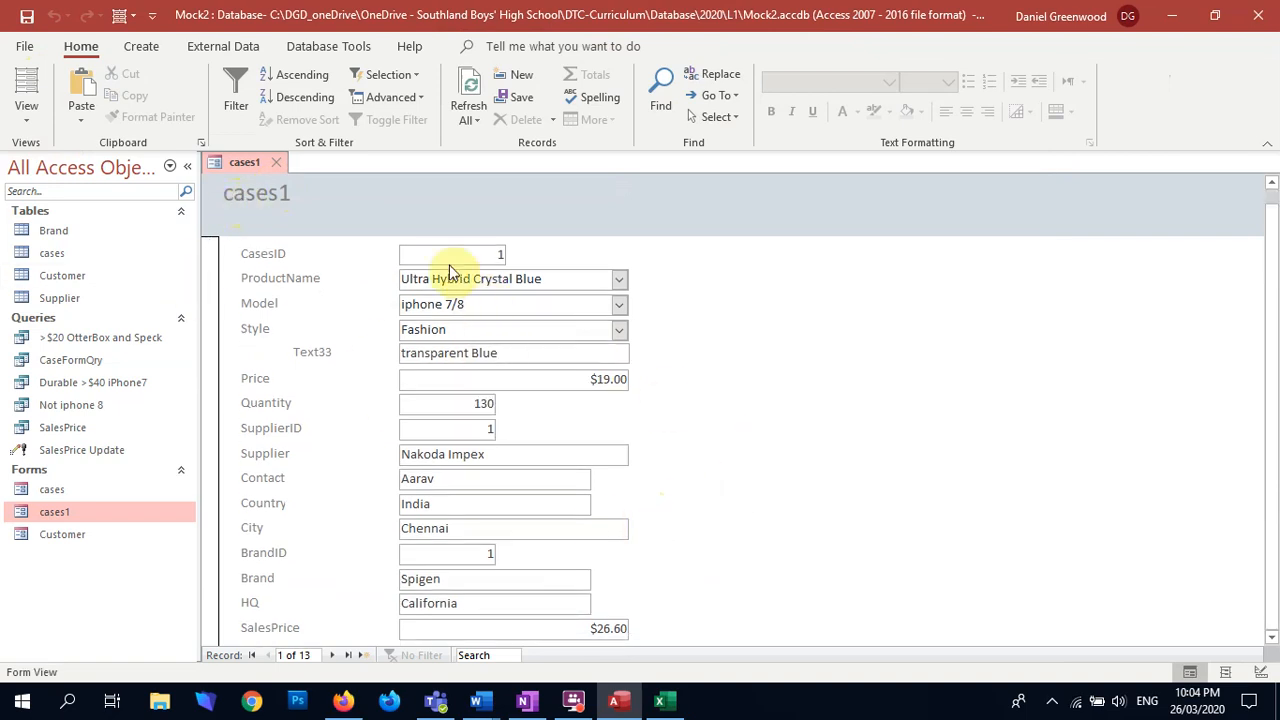
click(349, 656)
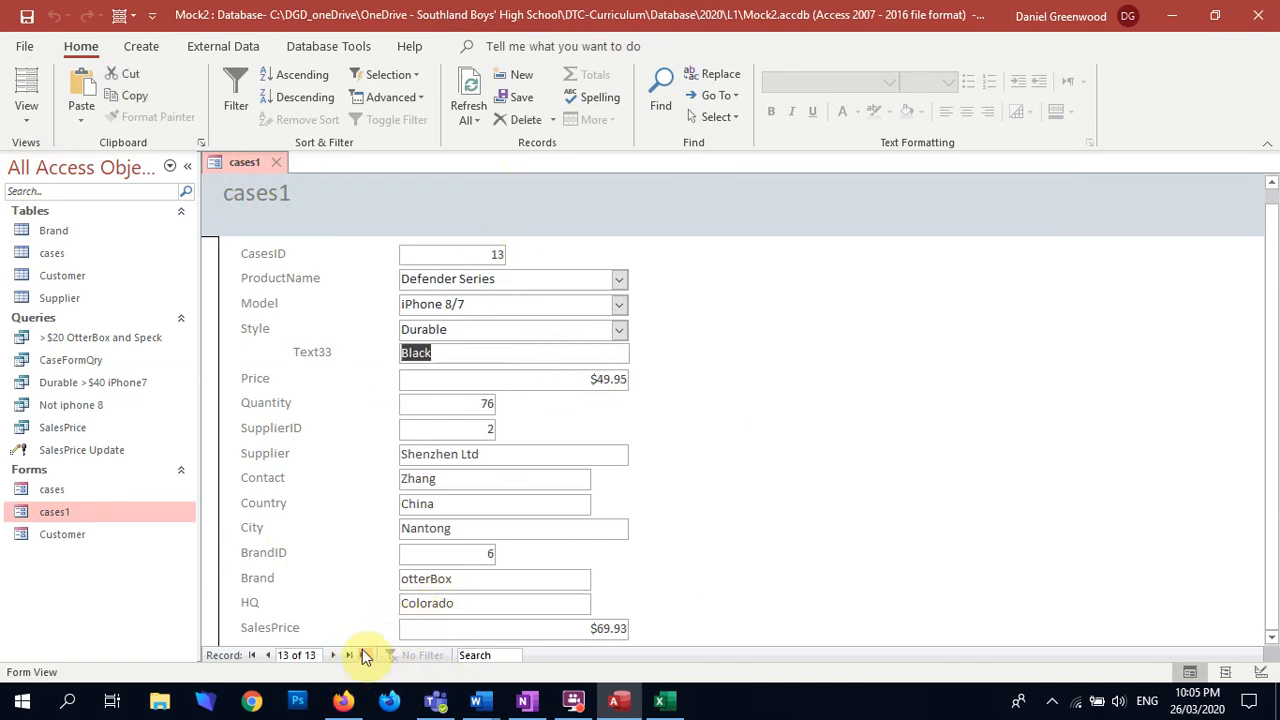
Step: Start a new record with product Ultra Hybrid Crystal Blue, model iPhone 8/7/6 and style Fashion
click(365, 655)
click(619, 279)
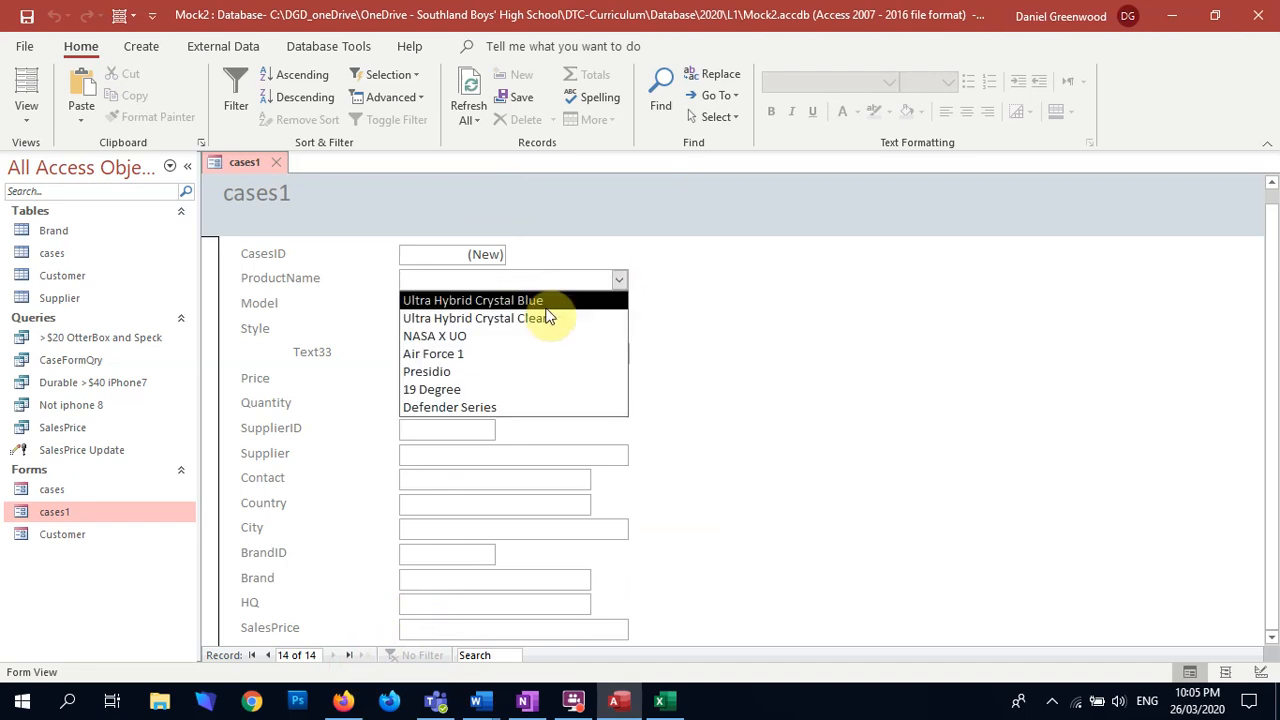
click(545, 301)
click(619, 304)
click(573, 343)
click(620, 331)
click(555, 370)
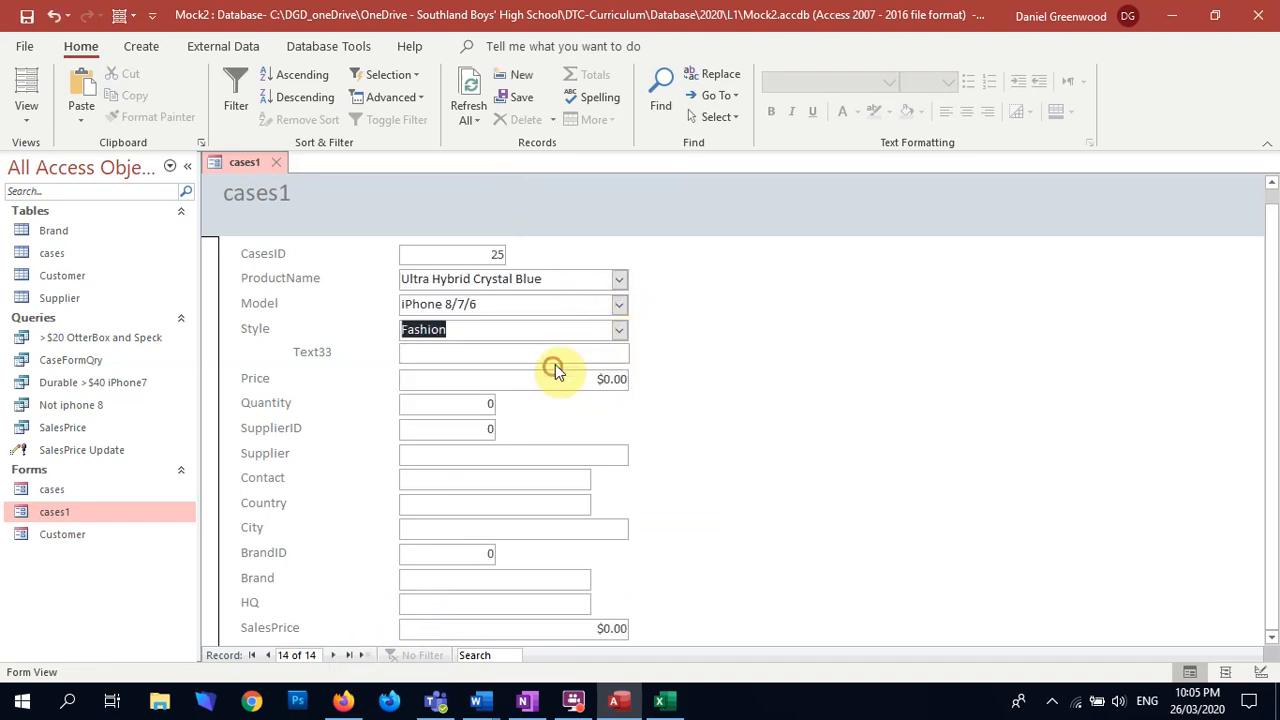
Step: Change the new record's ProductName to BOB and fill in color RED, price 100, quantity 1 and SupplierID 1
drag(554, 278, 220, 296)
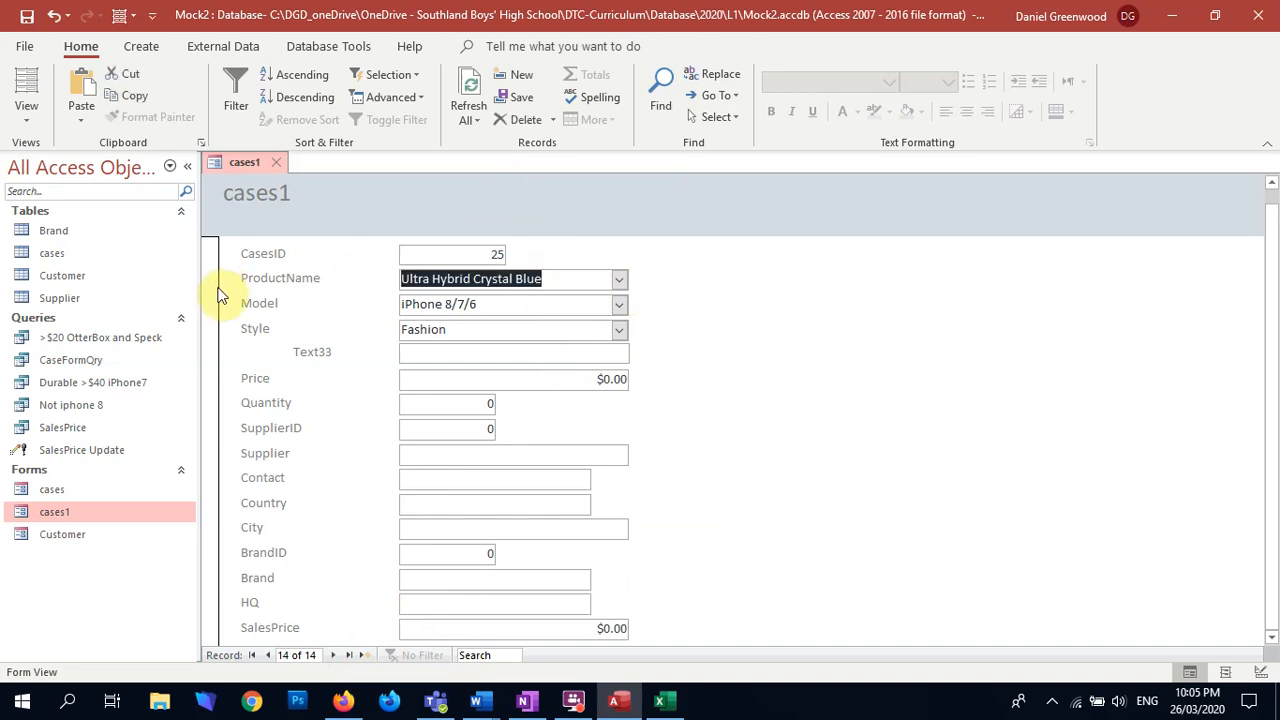
text(BOB)
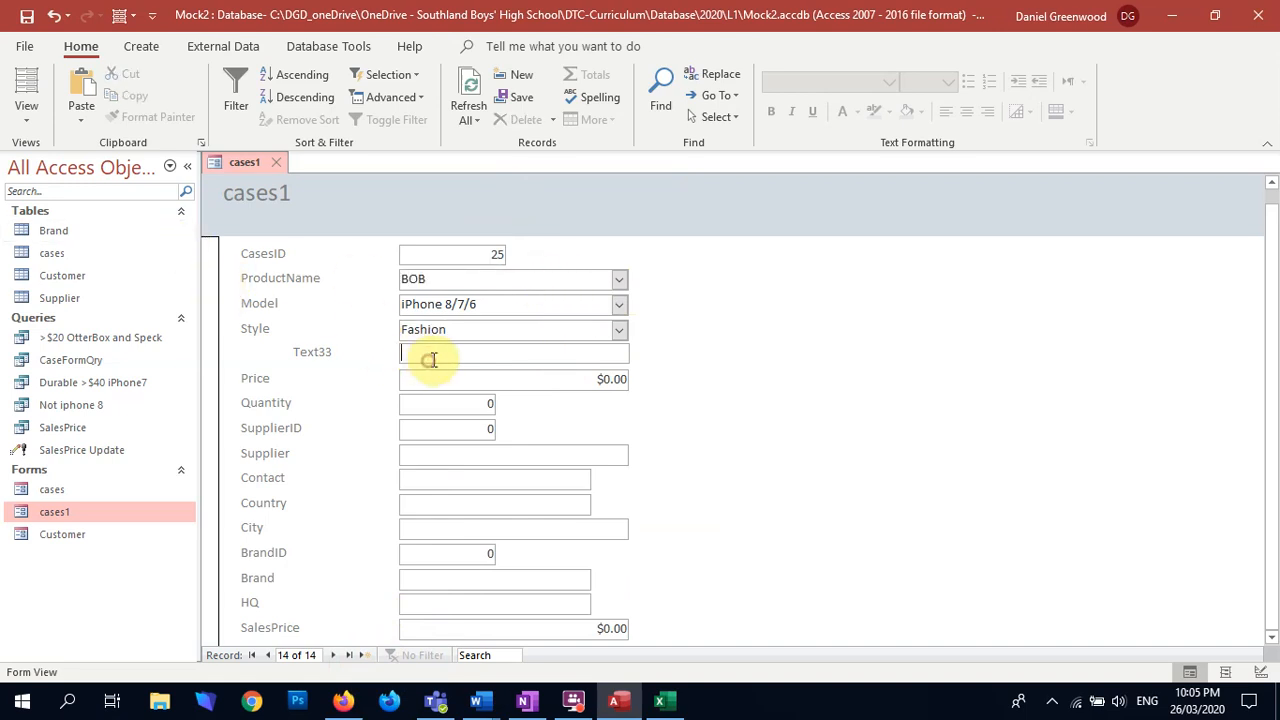
key(Tab)
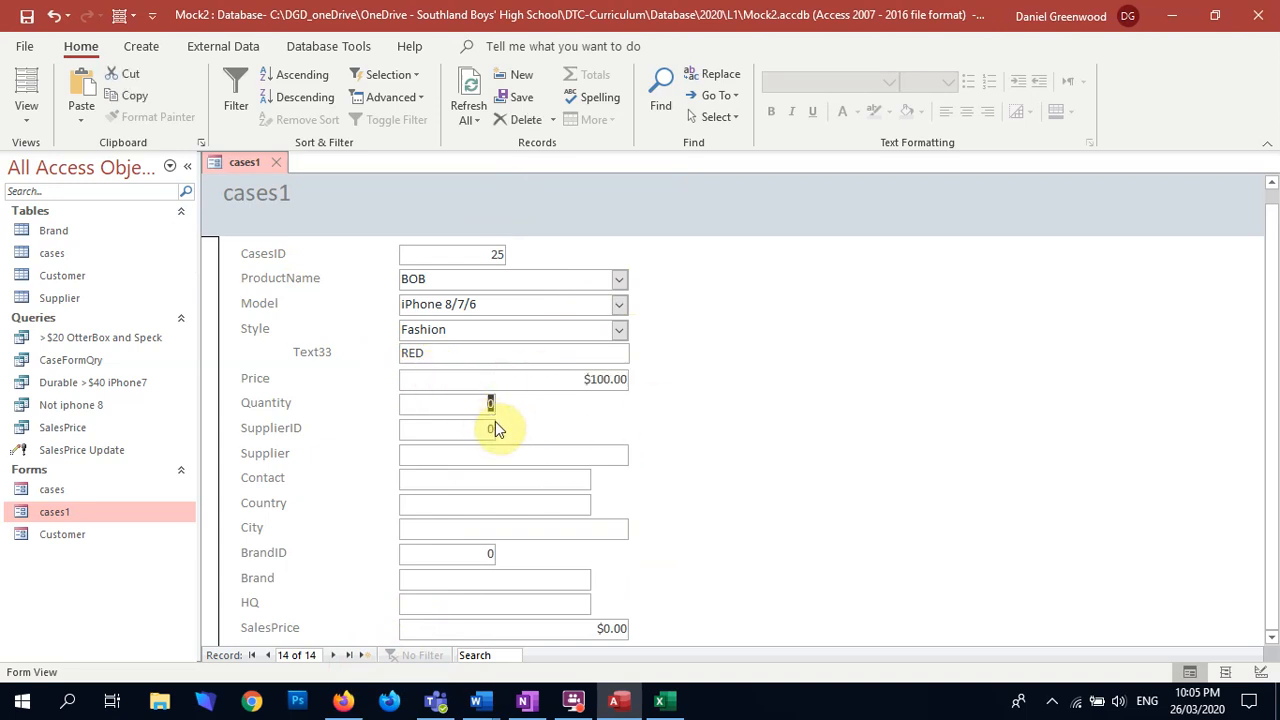
text(1)
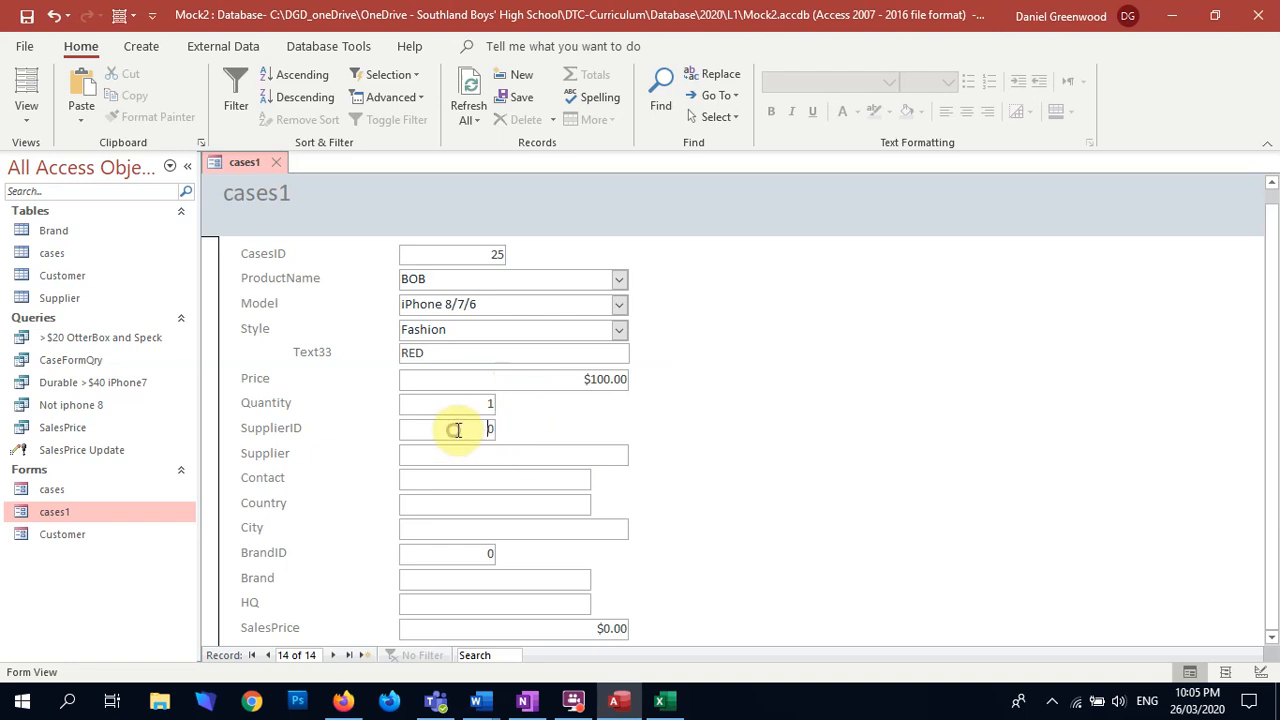
double_click(487, 428)
text(1)
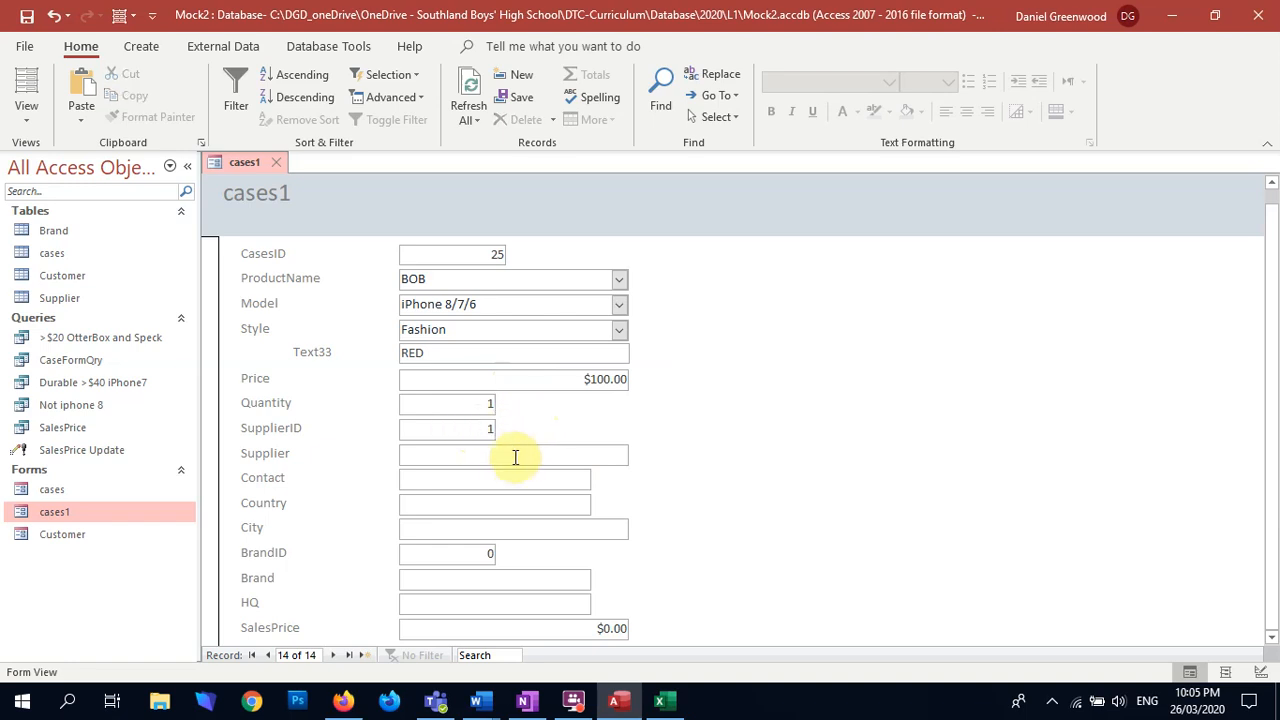
click(520, 453)
Step: Try BrandIDs 2 and 21 in the new record and set its BrandID to 1
double_click(463, 556)
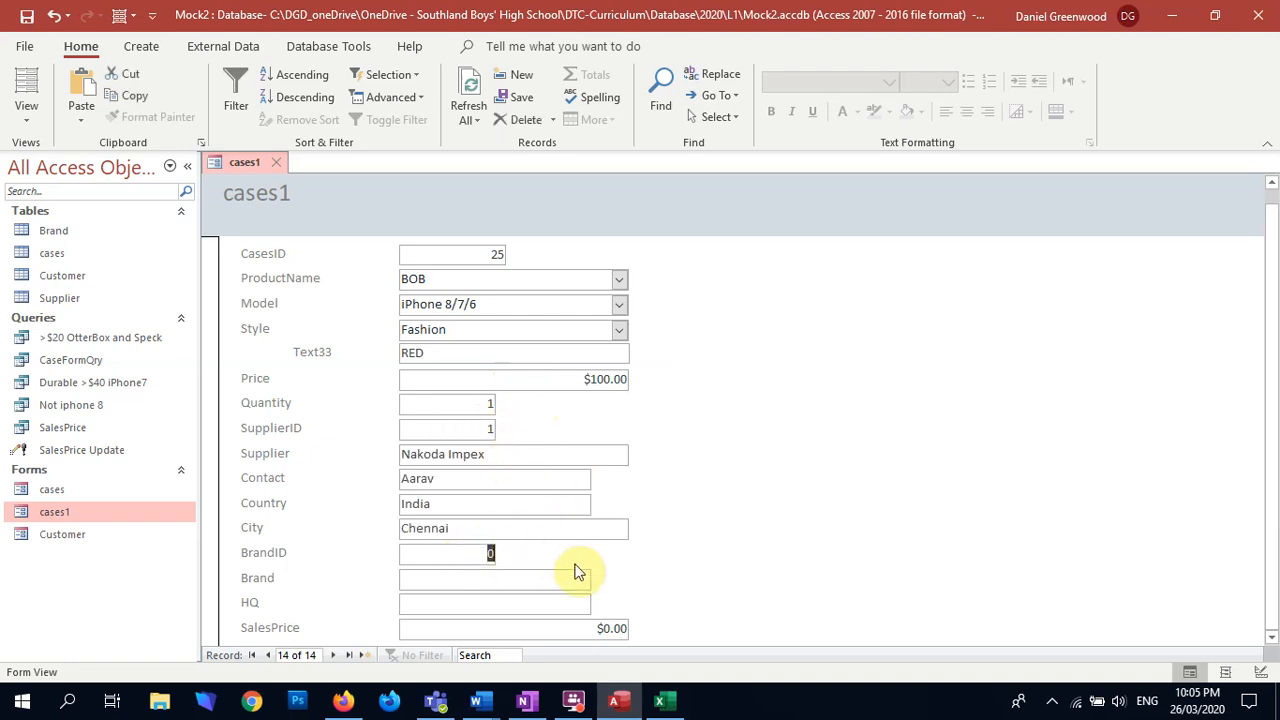
text(2)
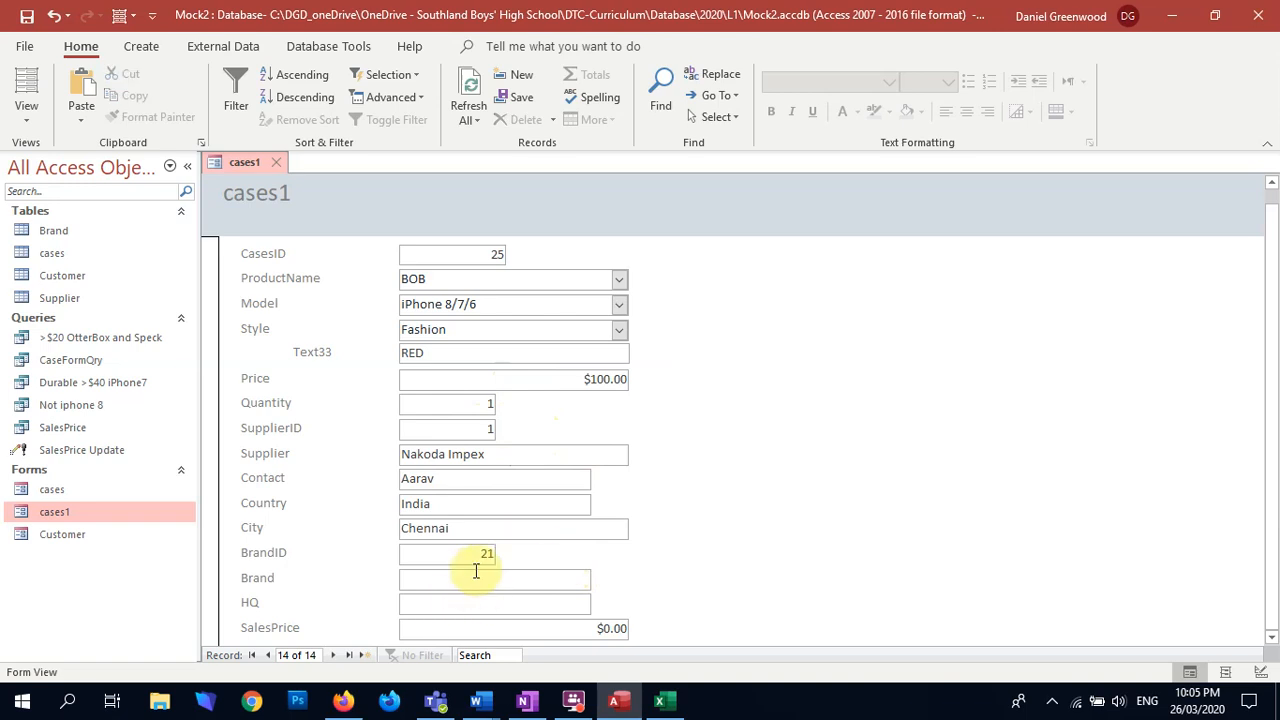
click(428, 570)
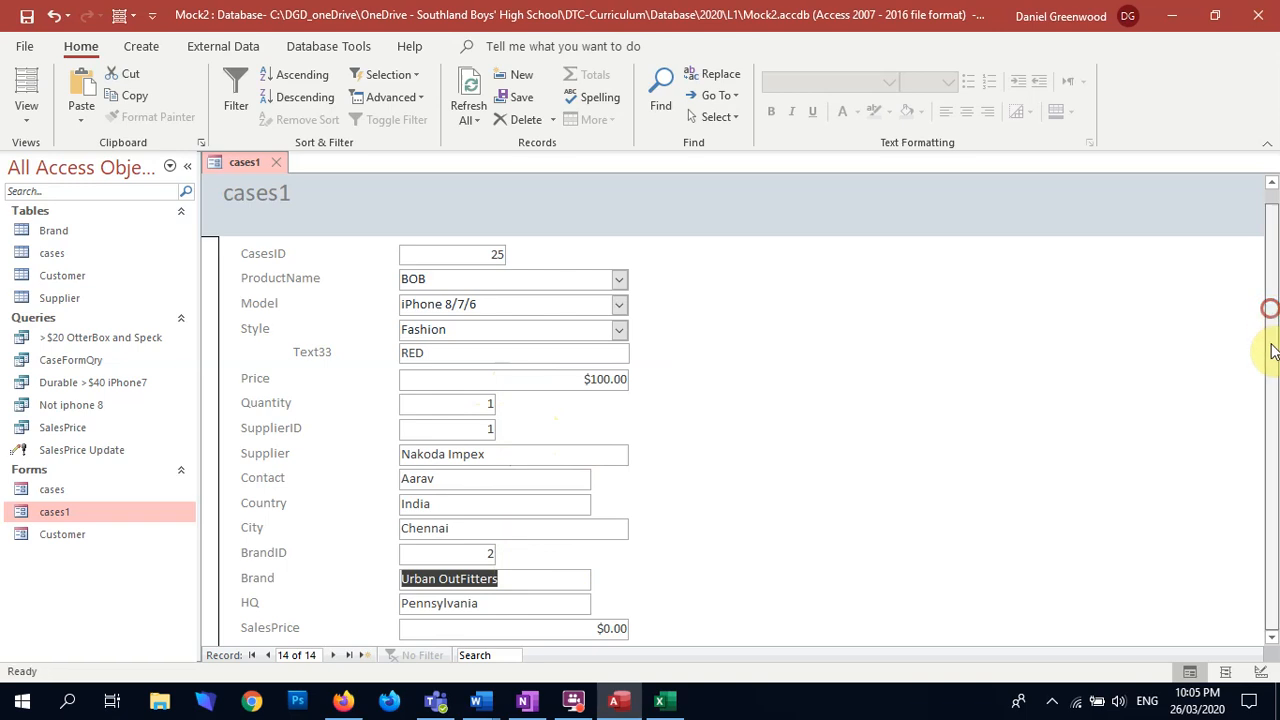
text(1)
key(Tab)
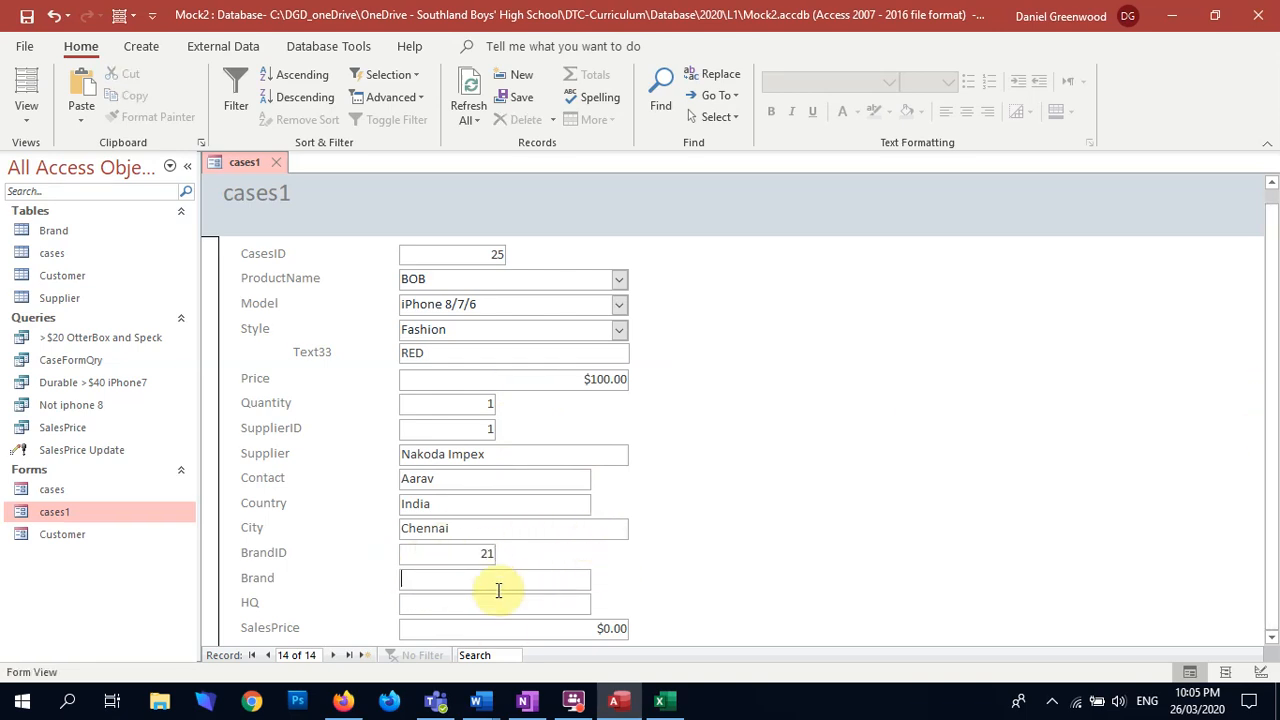
double_click(472, 557)
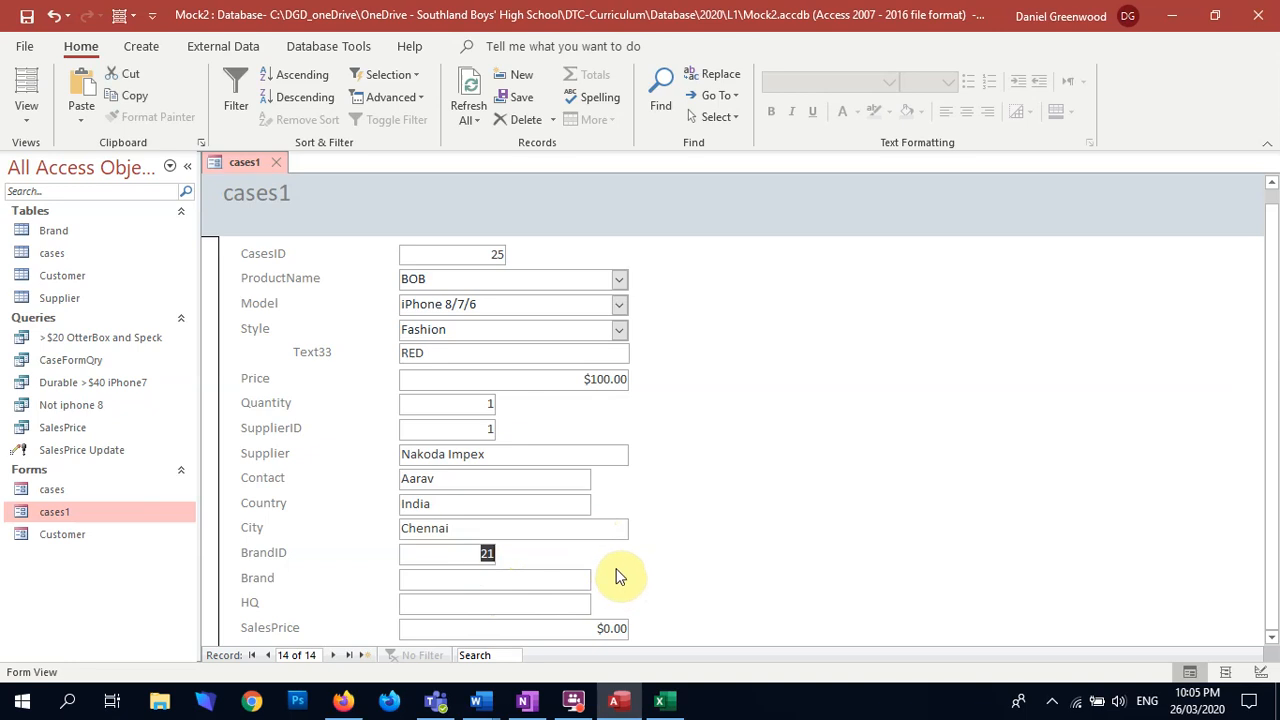
text(1)
scroll(691, 591, down, 1)
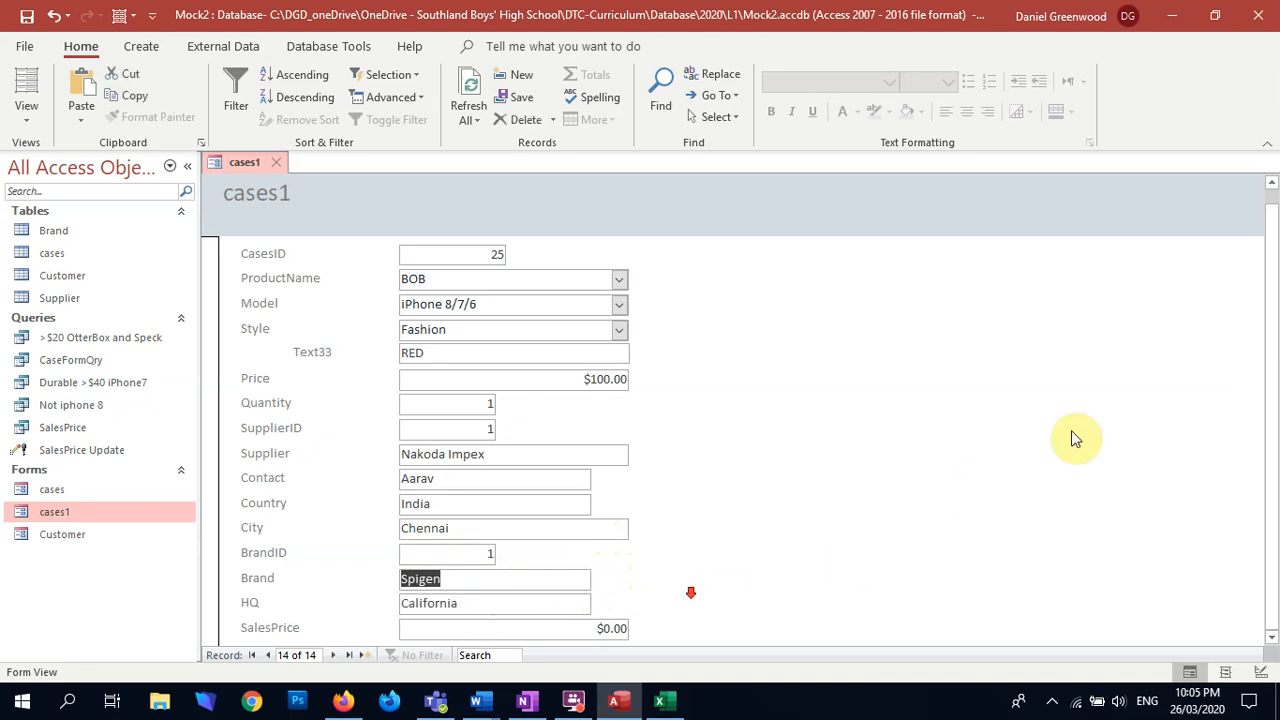
Step: Enter 120 as the new record's SalesPrice and reset that value to 0
drag(1268, 301, 1273, 393)
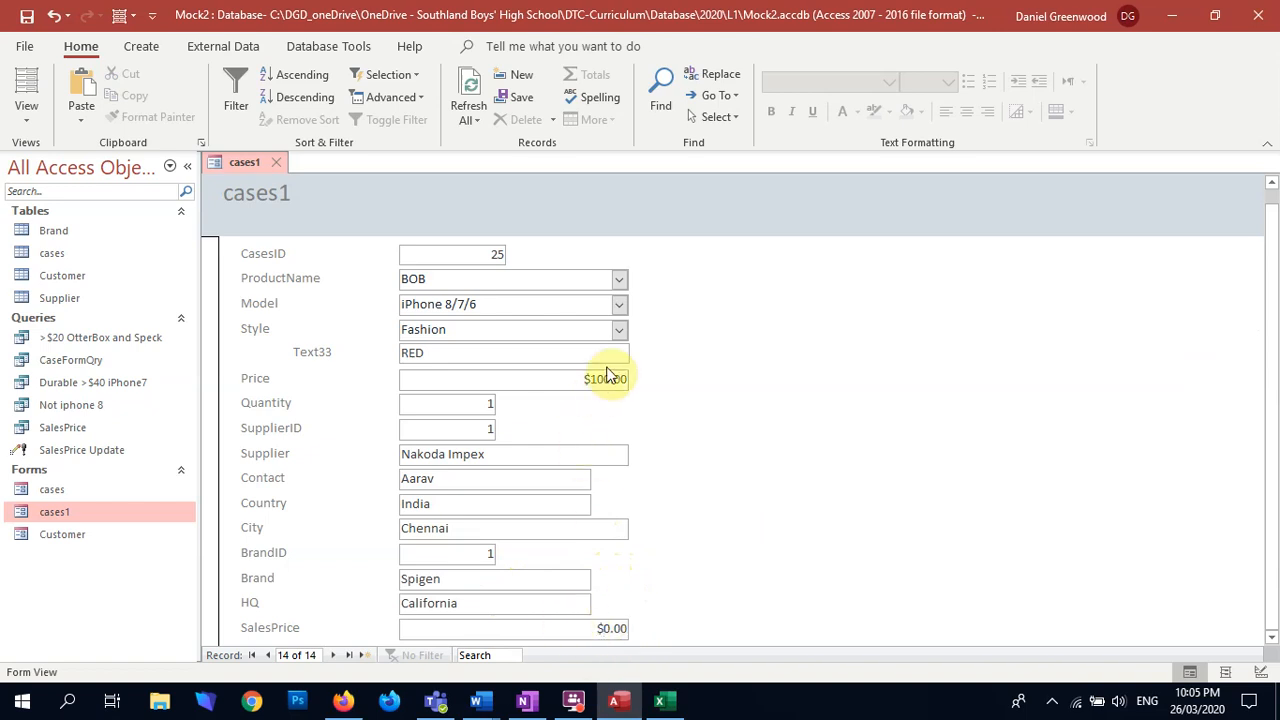
key(Tab)
key(Tab)
key(Tab)
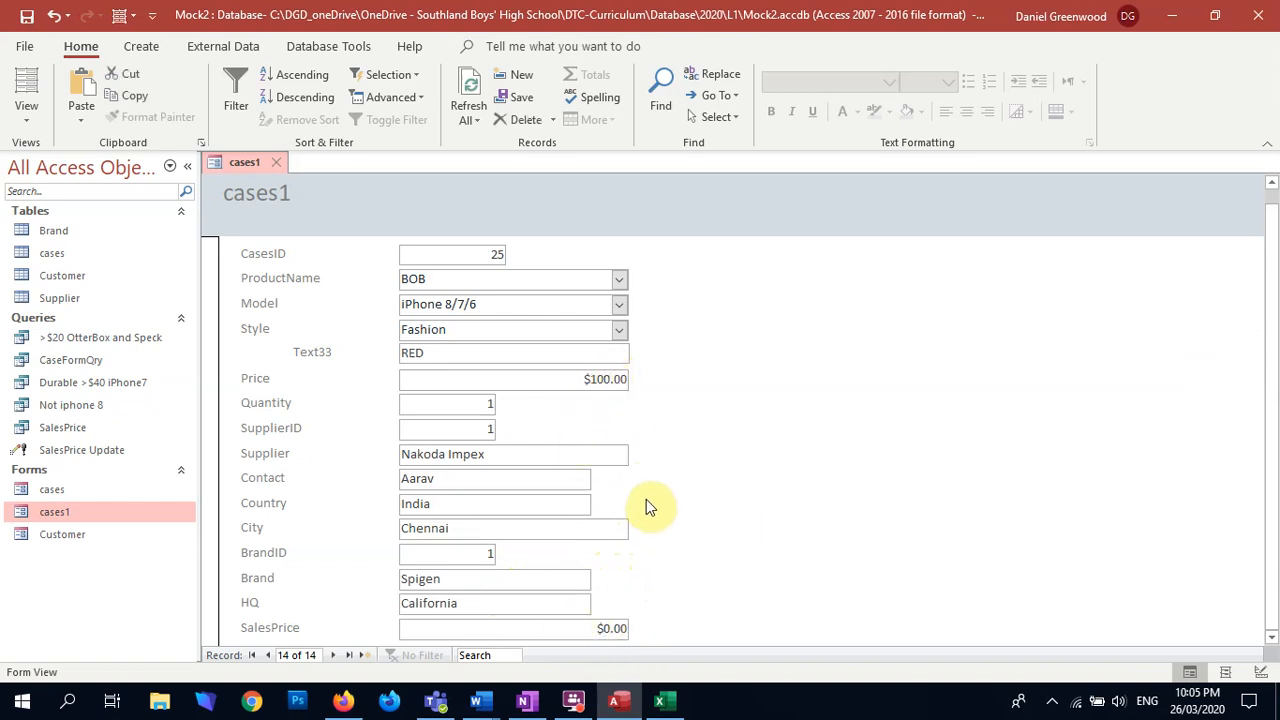
key(Tab)
key(Tab)
key(Tab)
key(Tab)
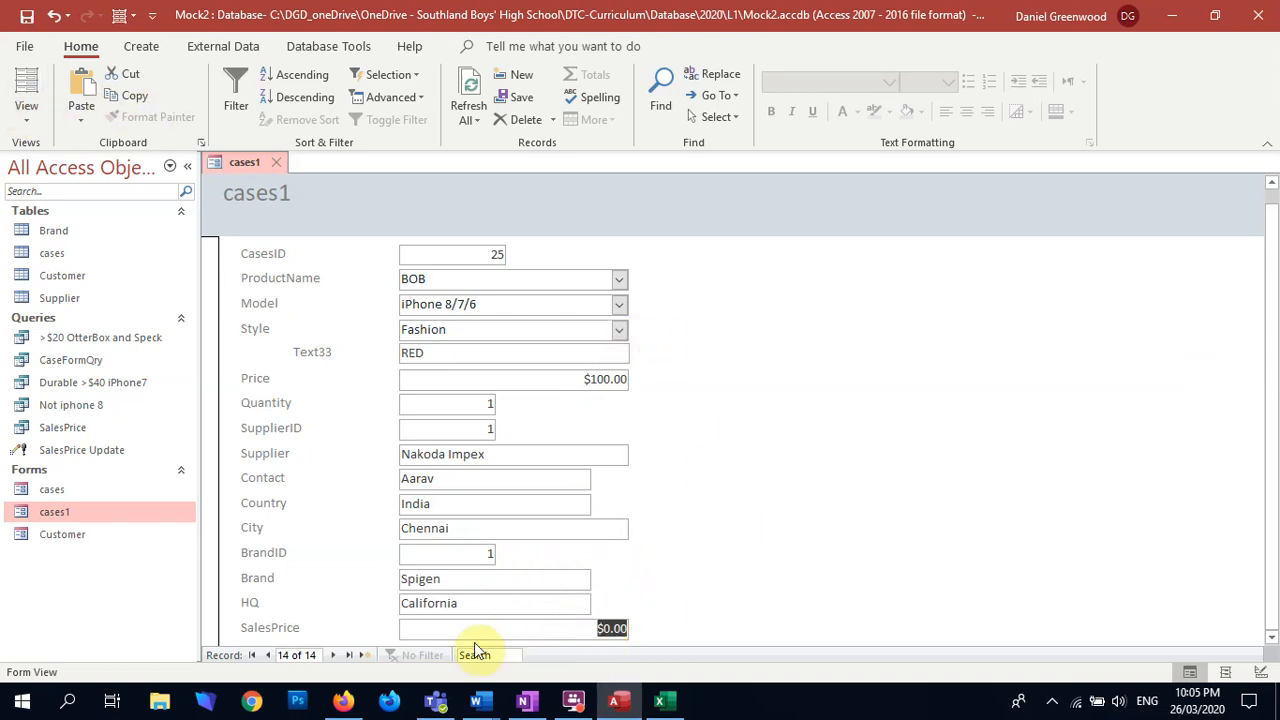
text(120)
key(Tab)
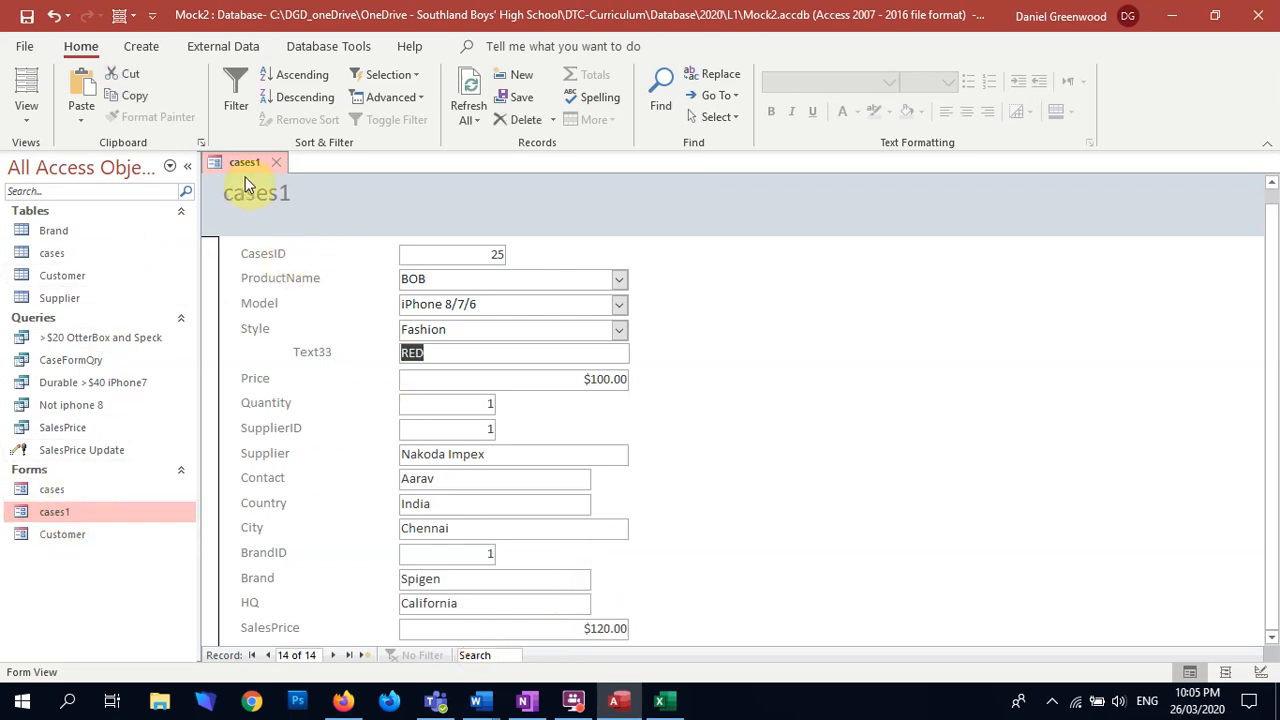
click(574, 628)
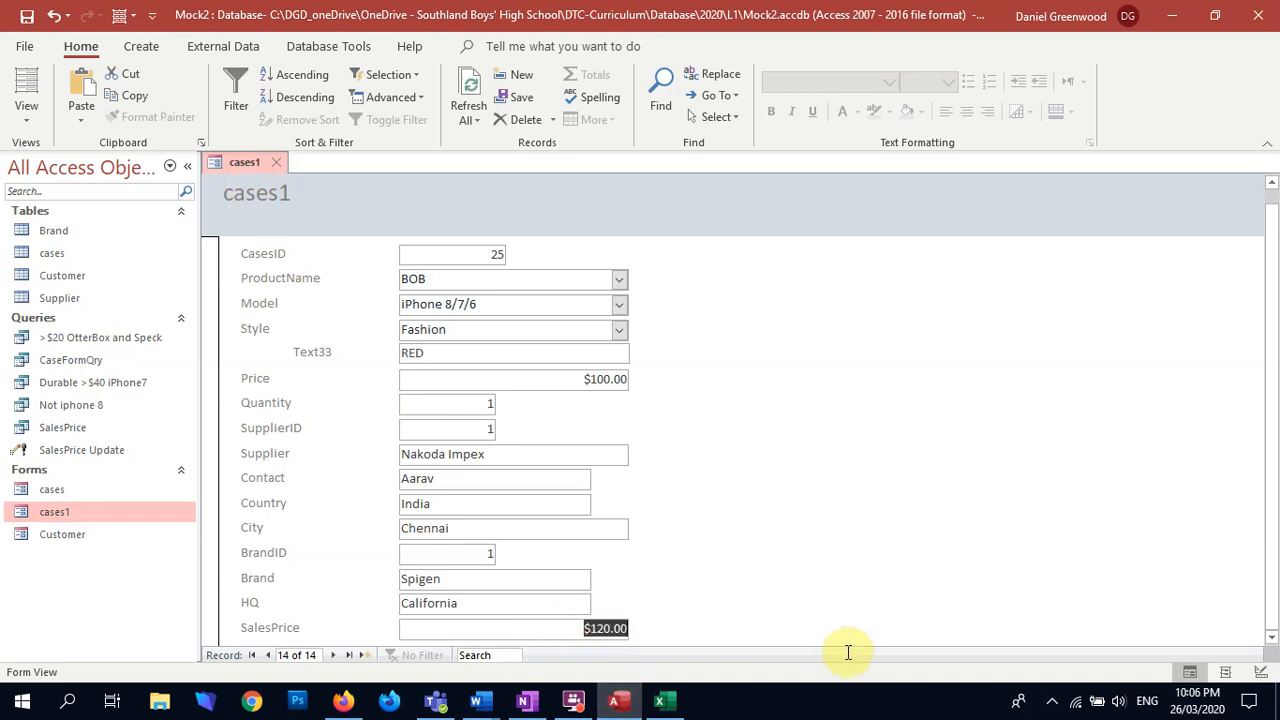
key(Return)
click(819, 581)
Step: In Design View, shift the Quantity through SalesPrice fields and their labels slightly down to leave a gap below Price
click(26, 110)
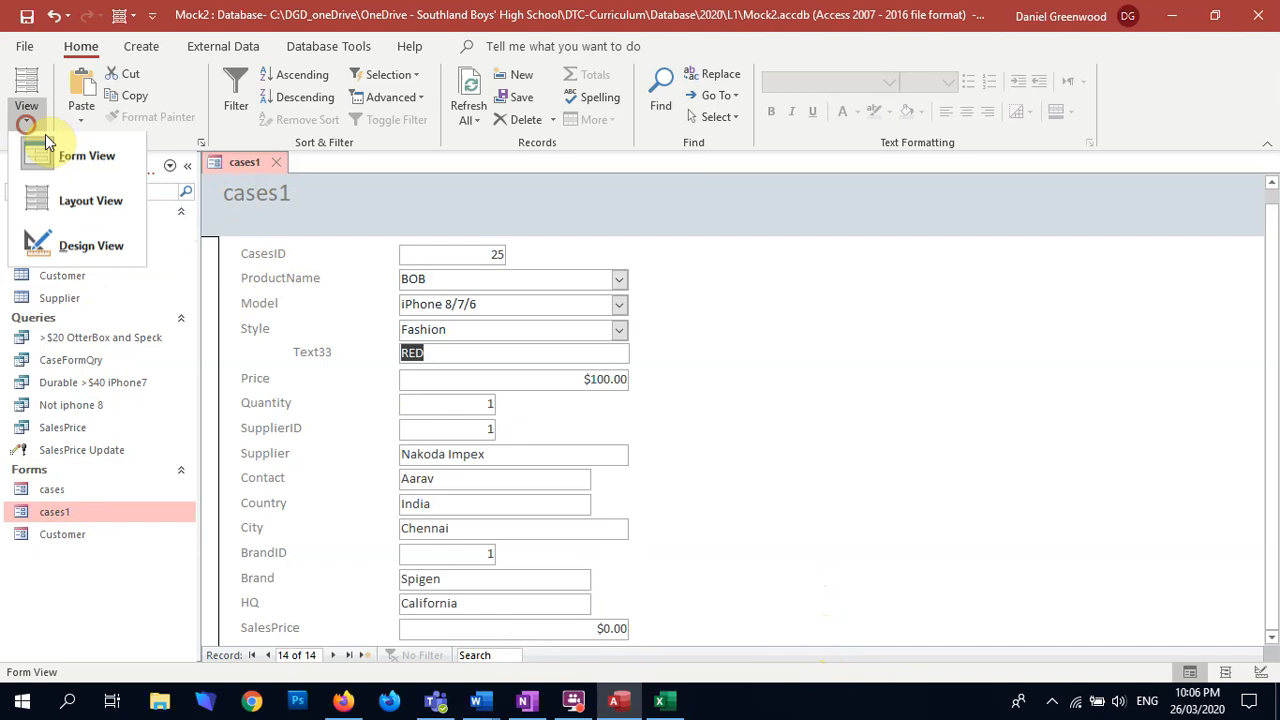
click(60, 245)
scroll(610, 502, down, 3)
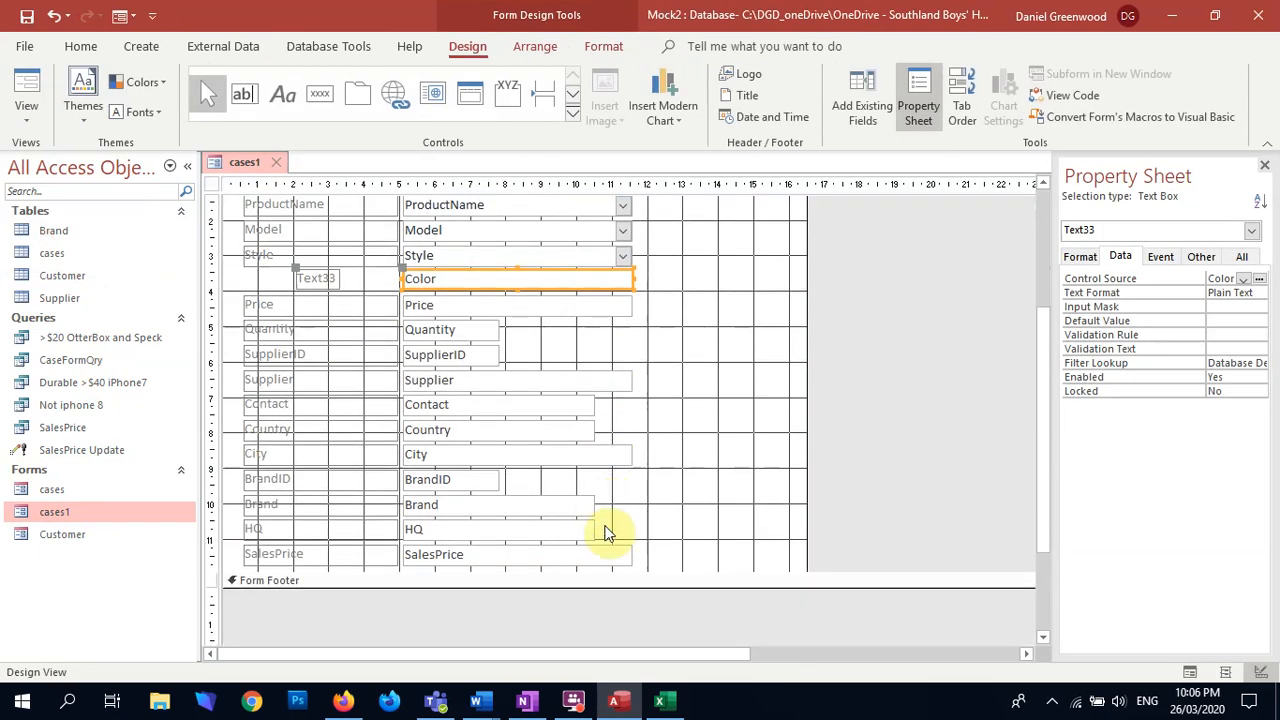
click(654, 552)
drag(652, 335, 357, 571)
key(Down)
key(Down)
key(Down)
key(Down)
key(Down)
key(Down)
key(Down)
key(Down)
scroll(772, 414, down, 1)
Step: Move the SalesPrice field and its label into the gap between Price and Quantity and show the form in Form View
click(735, 480)
drag(674, 543, 318, 556)
drag(479, 553, 476, 297)
click(652, 290)
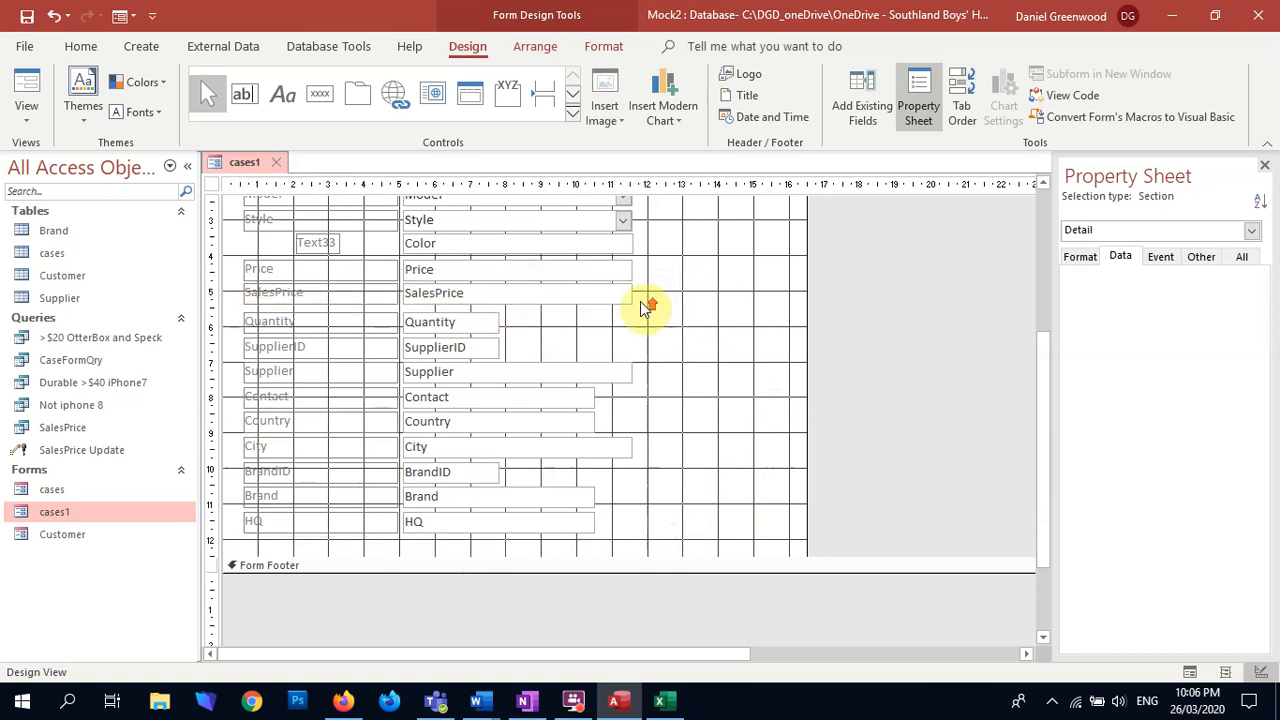
scroll(297, 240, up, 5)
click(24, 95)
click(567, 390)
key(Tab)
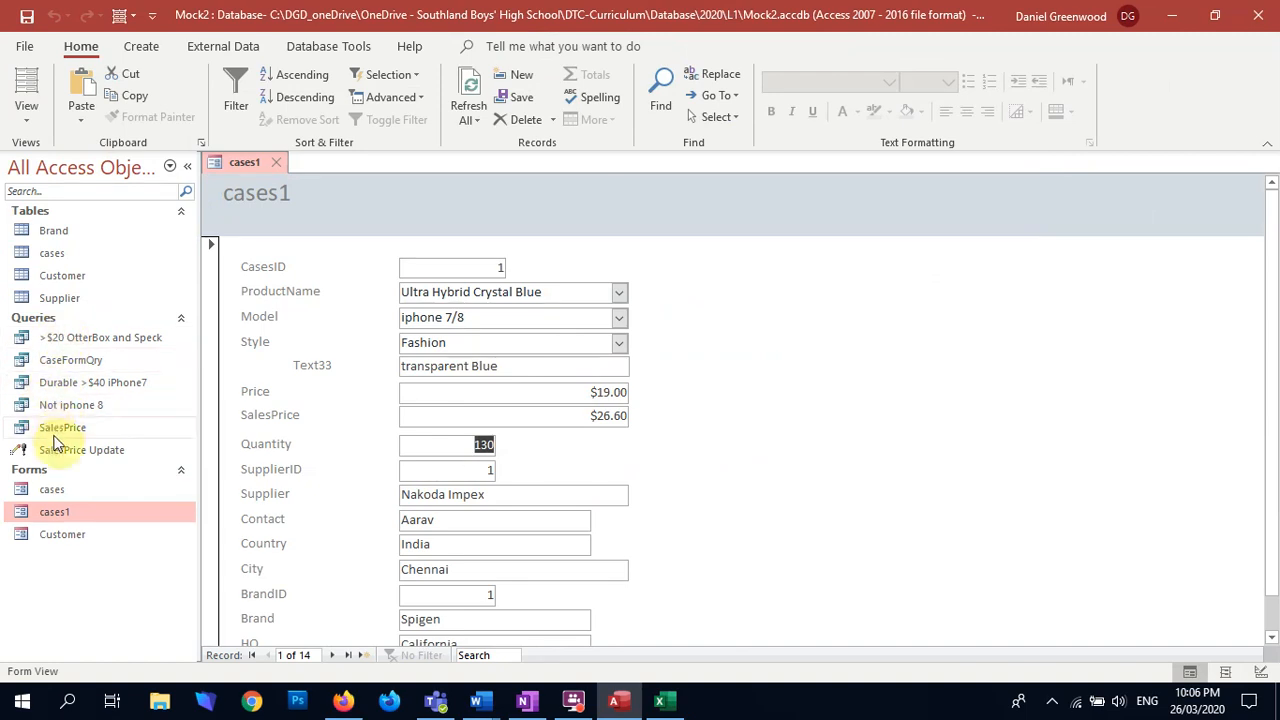
Step: In the CaseFormQry query, move the SalesPrice column to directly after Price and close the query, saving its layout
double_click(67, 363)
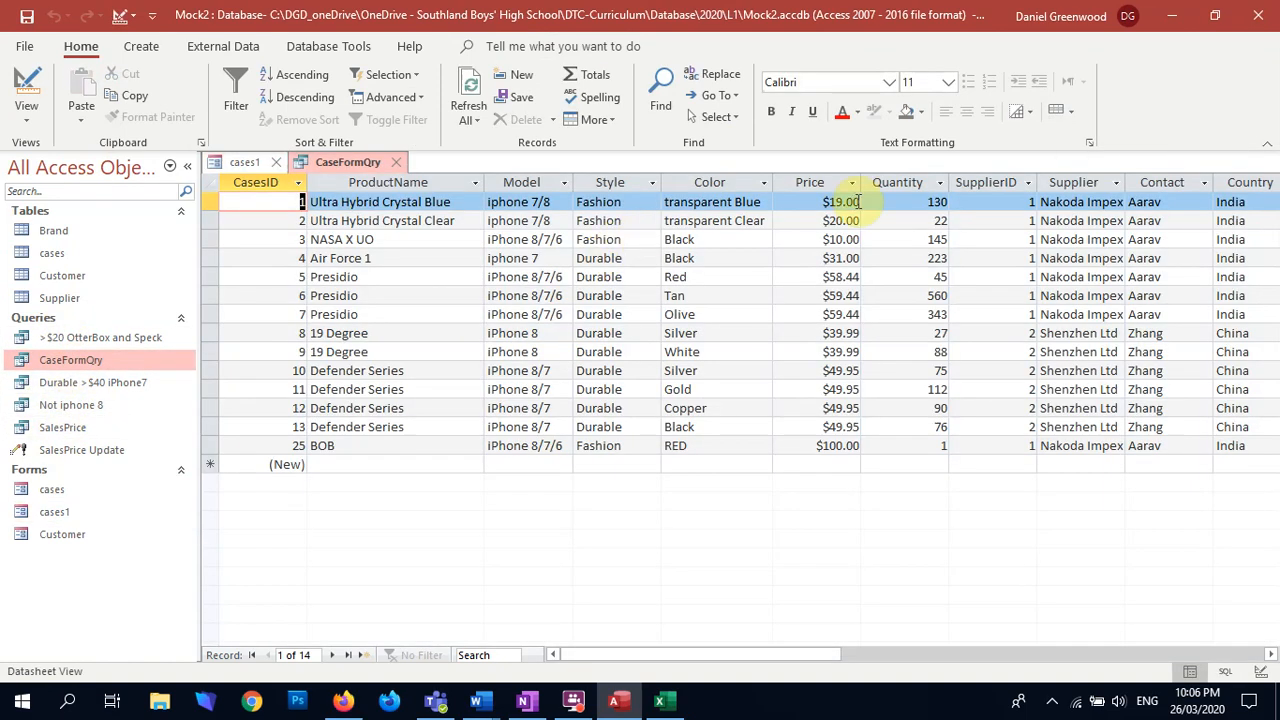
drag(700, 658, 870, 657)
click(893, 184)
drag(893, 184, 867, 192)
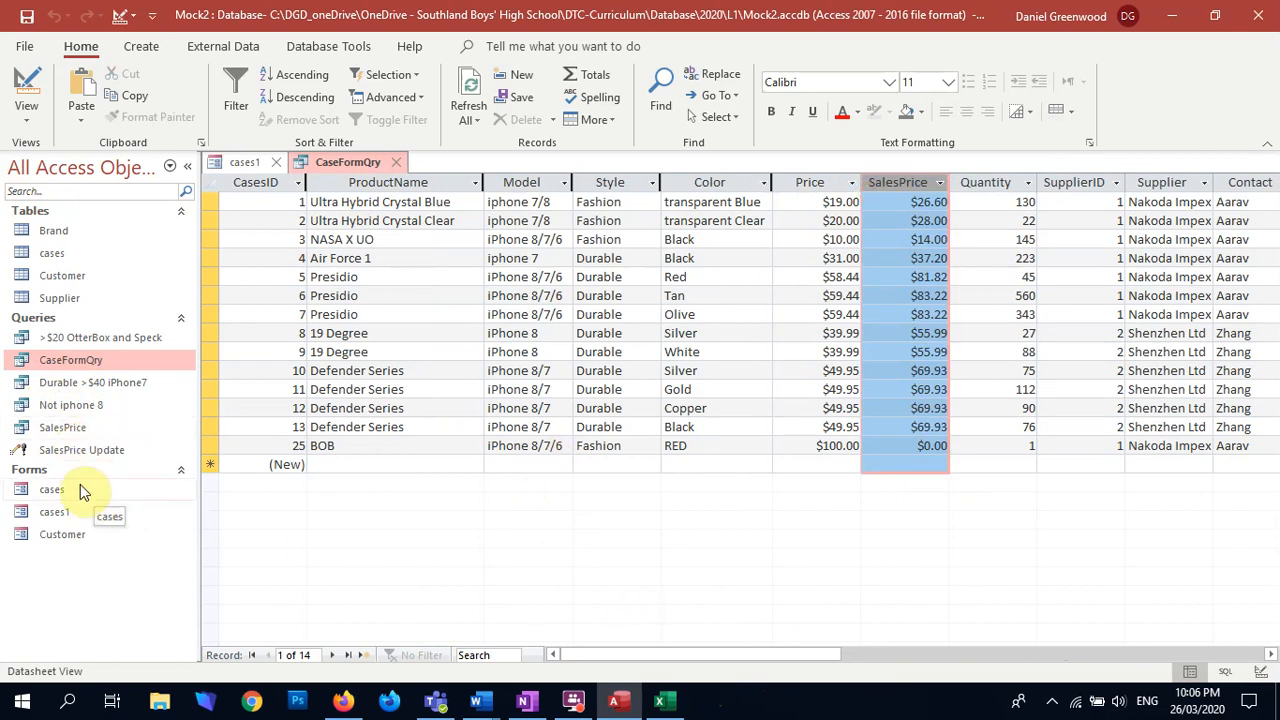
click(396, 162)
click(562, 403)
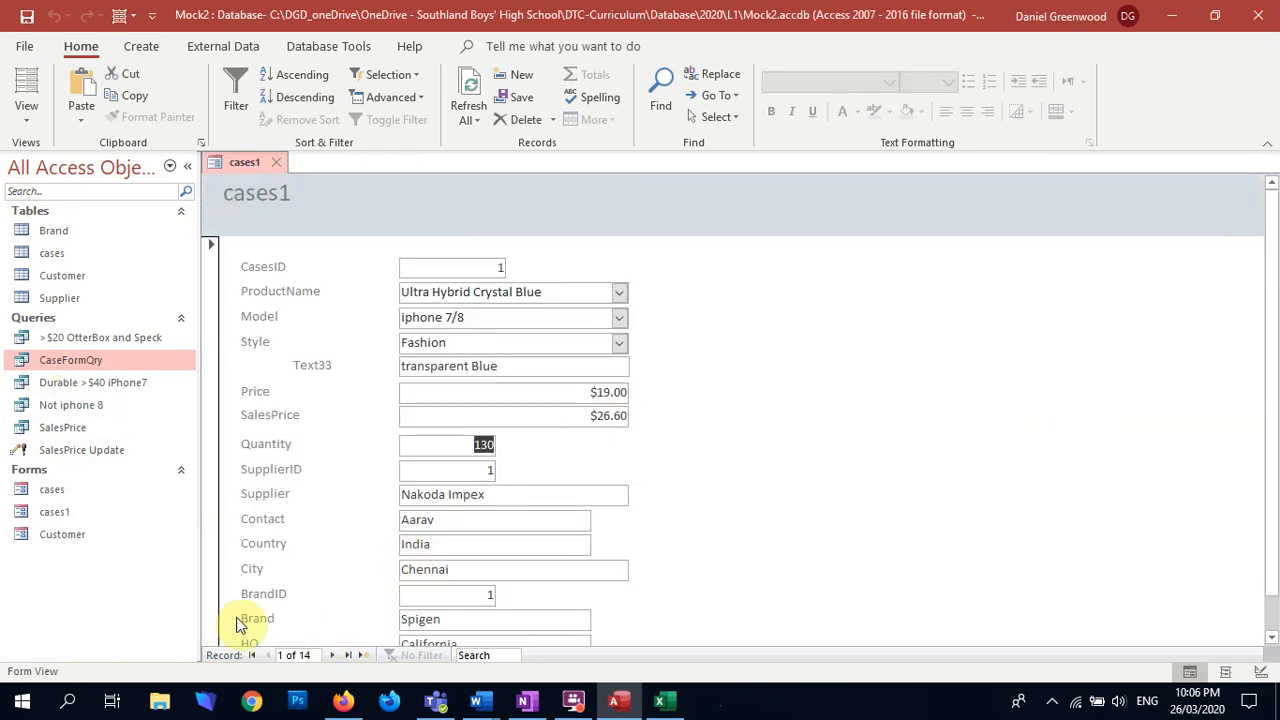
Step: Refresh the cases1 form and go to the last record to check its Price and SalesPrice
click(572, 409)
click(466, 97)
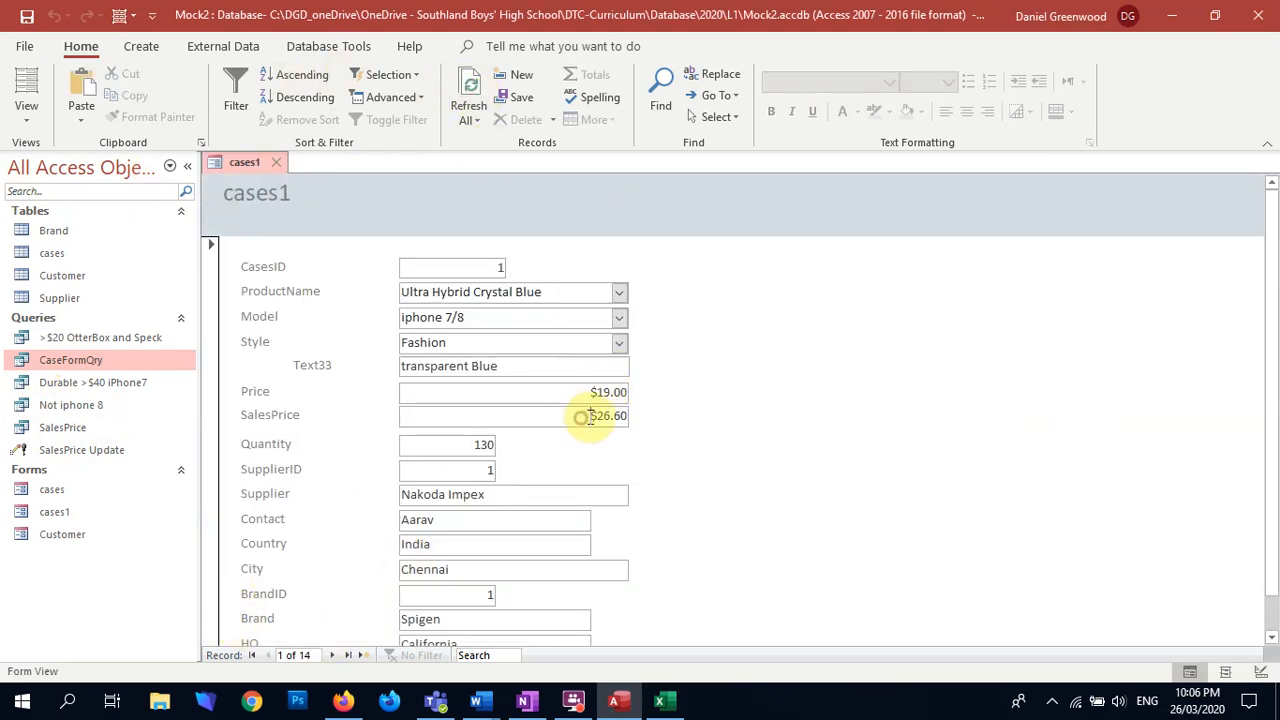
click(343, 655)
click(591, 392)
key(Tab)
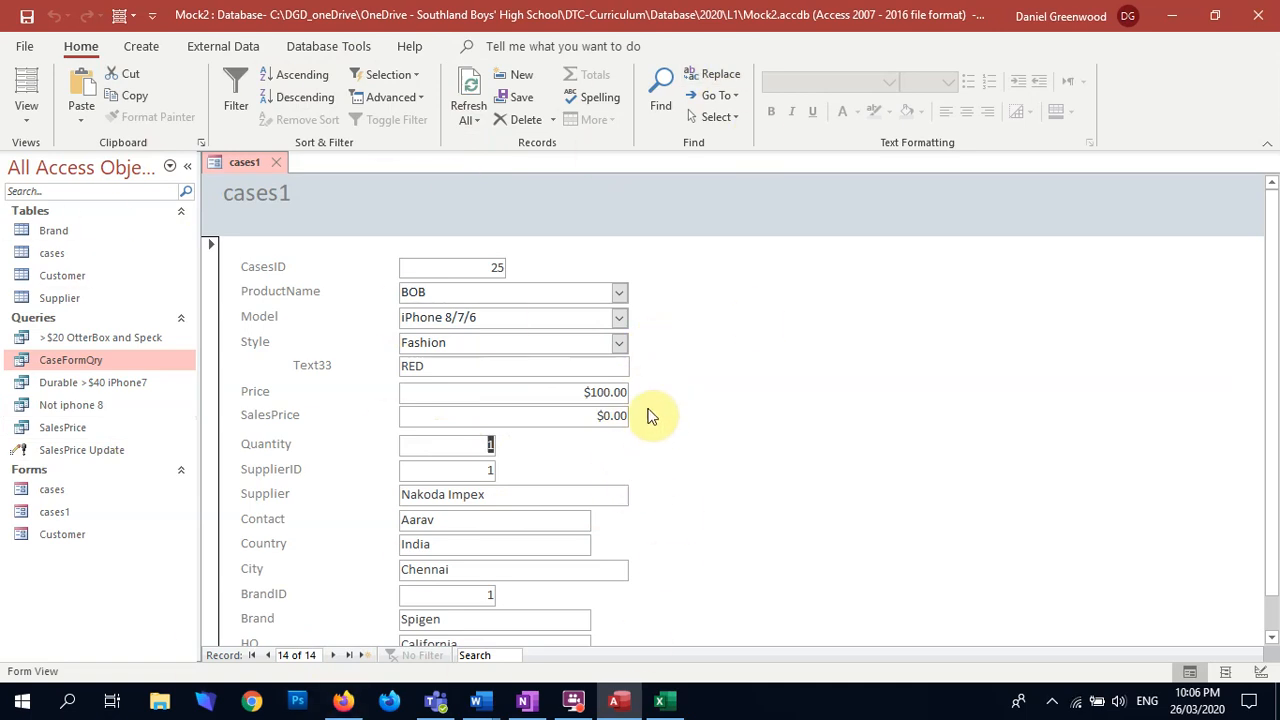
Step: Run the SalesPrice Update query, accepting the update of all rows, and check the form's SalesPrice
double_click(62, 451)
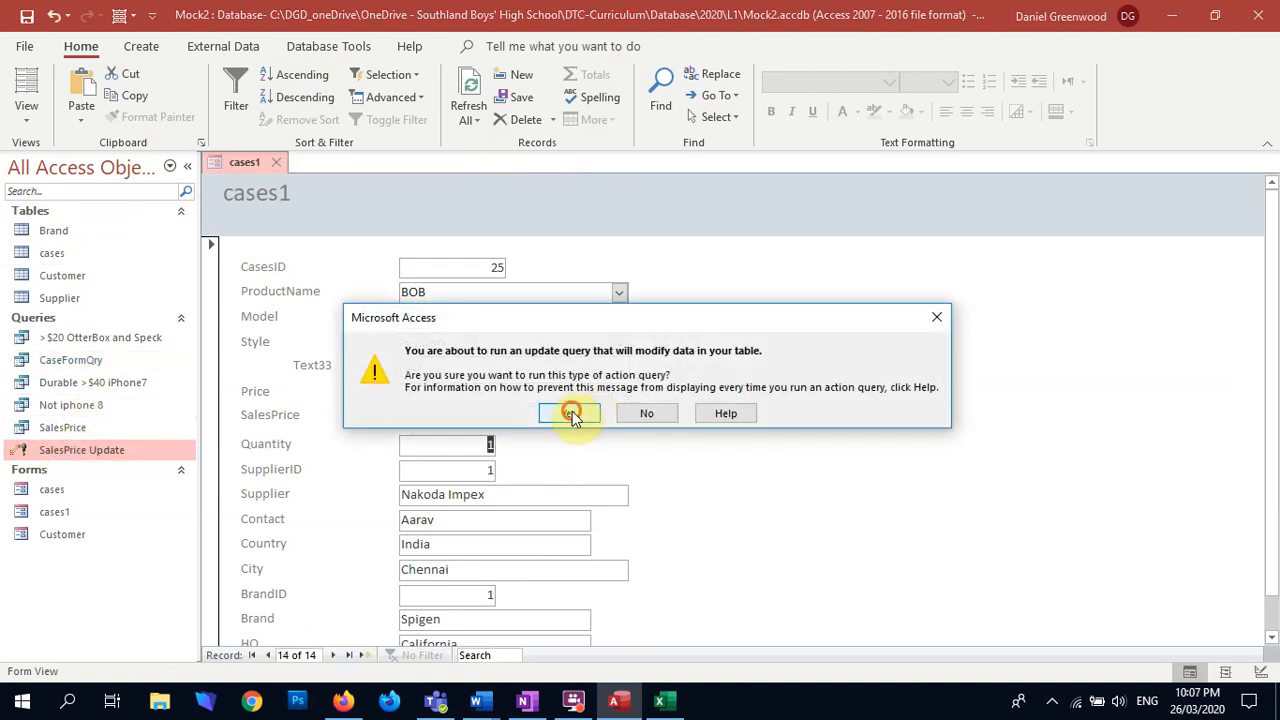
click(570, 414)
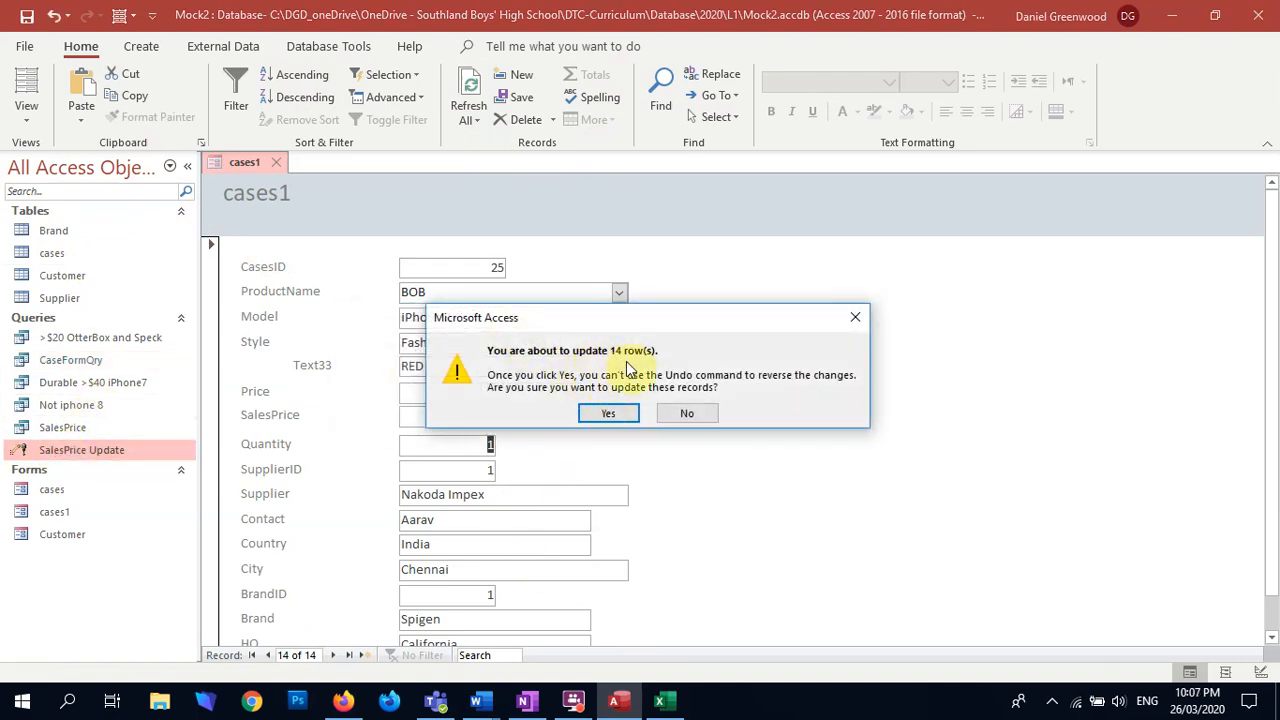
click(608, 411)
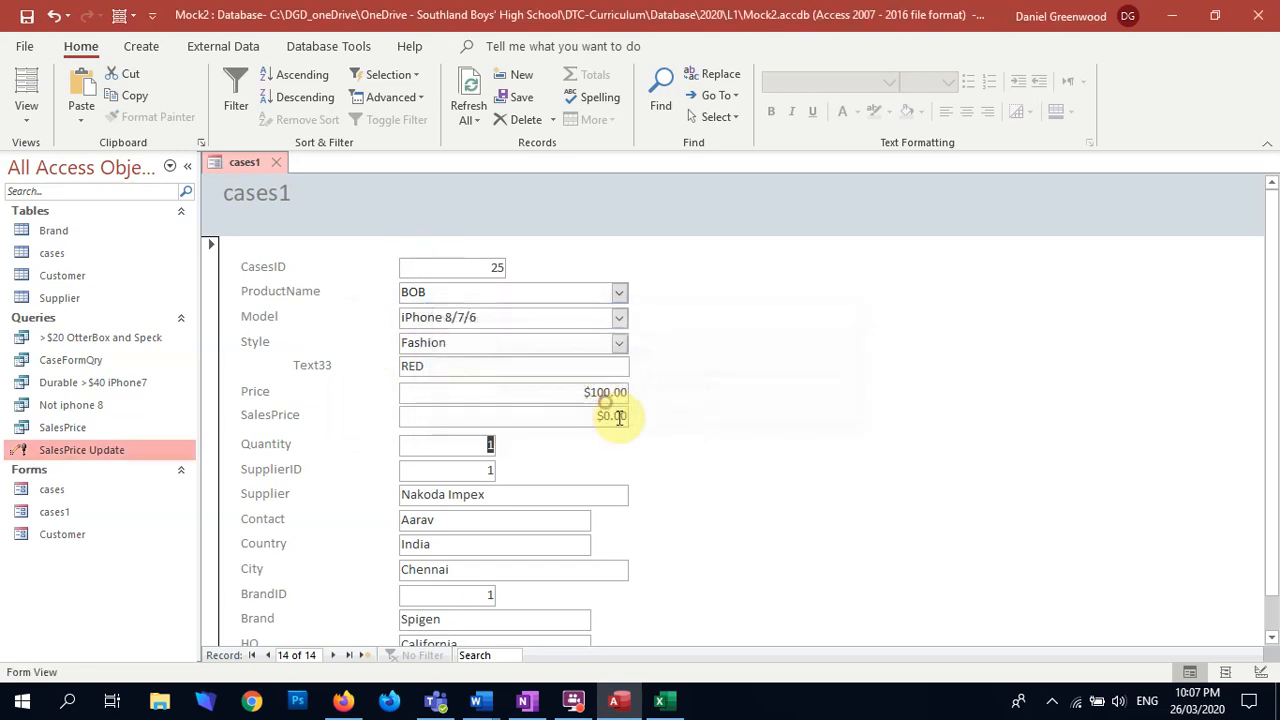
scroll(631, 457, down, 1)
scroll(566, 459, up, 1)
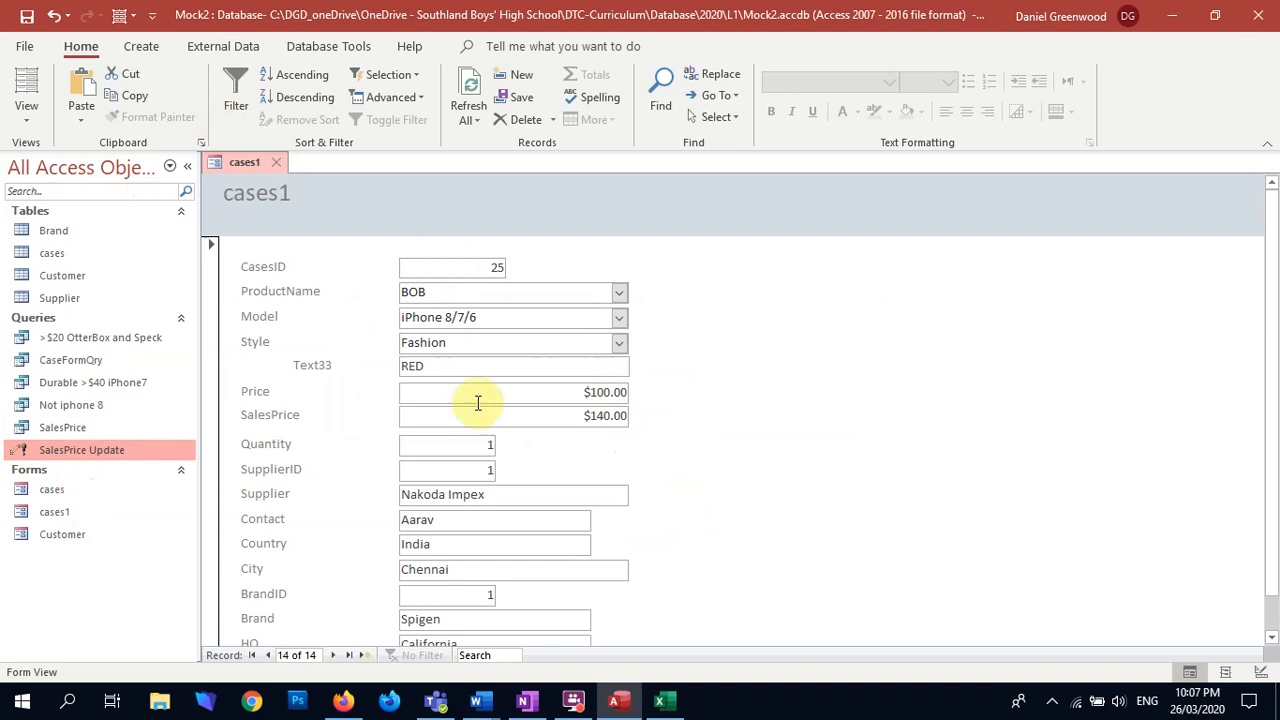
Step: Check the BOB record in the cases table and under the Spigen brand in the Brand table, and close both tables
double_click(48, 253)
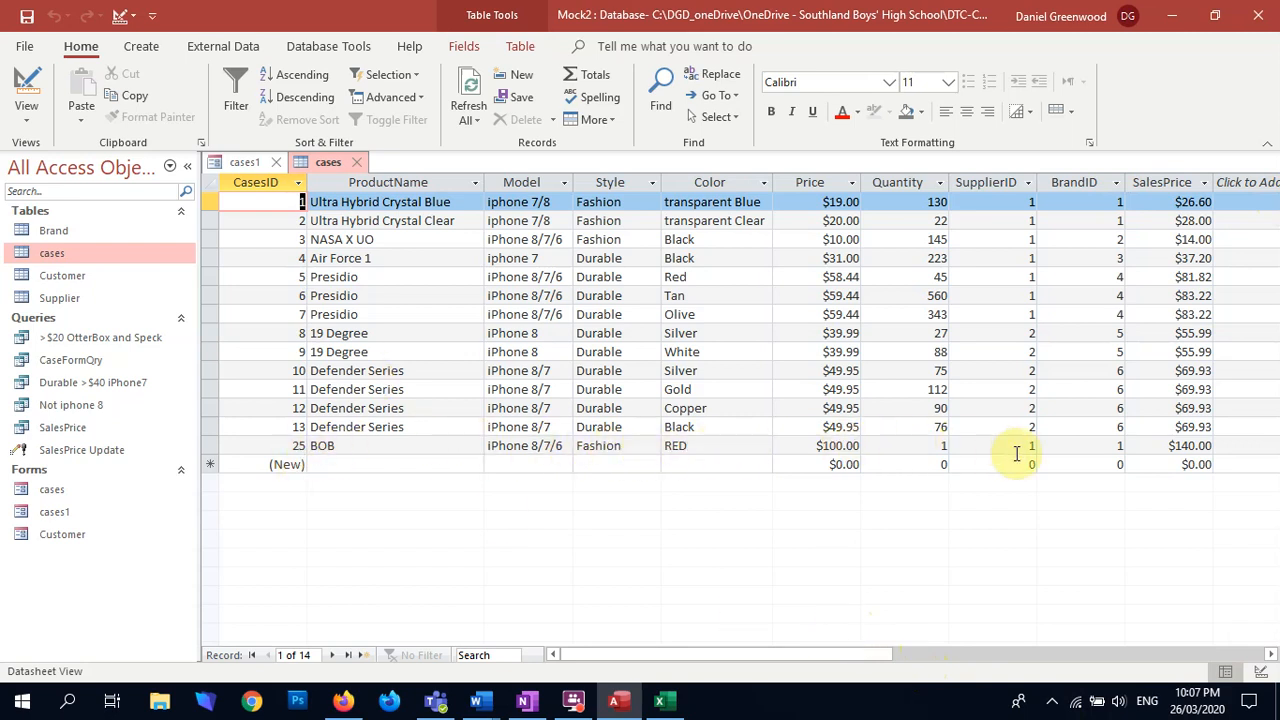
double_click(45, 230)
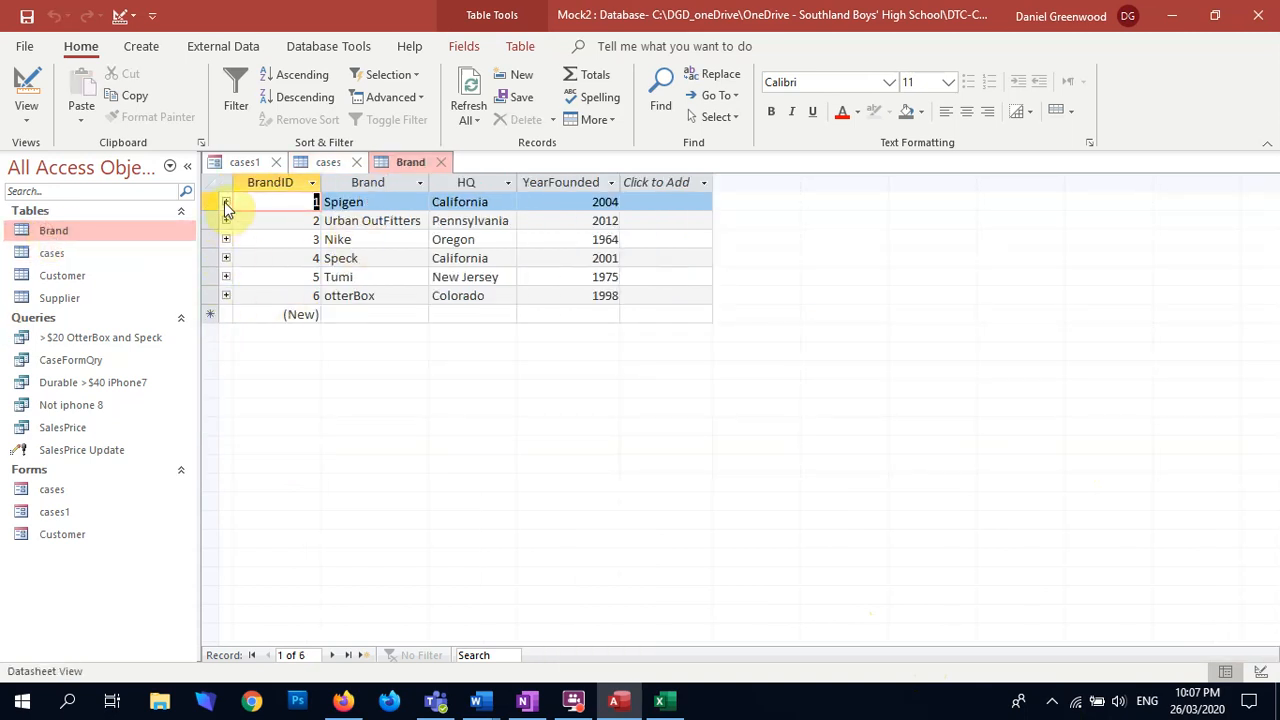
click(226, 202)
click(410, 281)
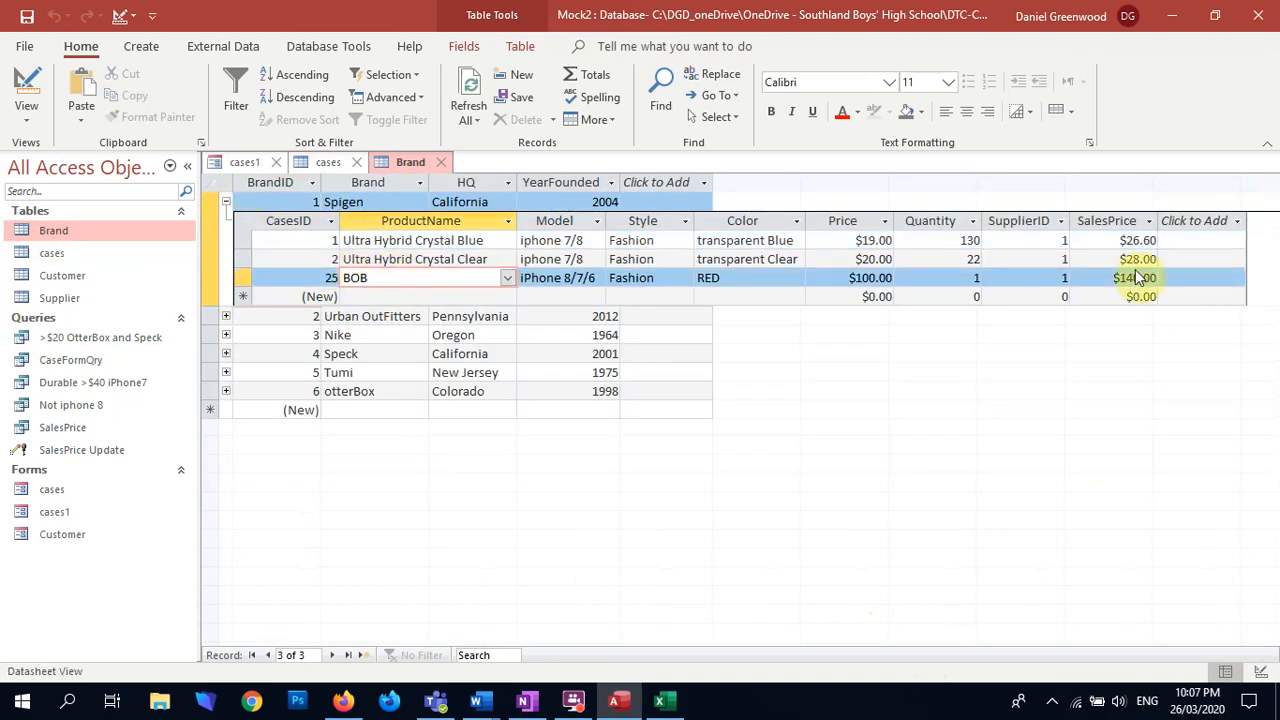
click(440, 162)
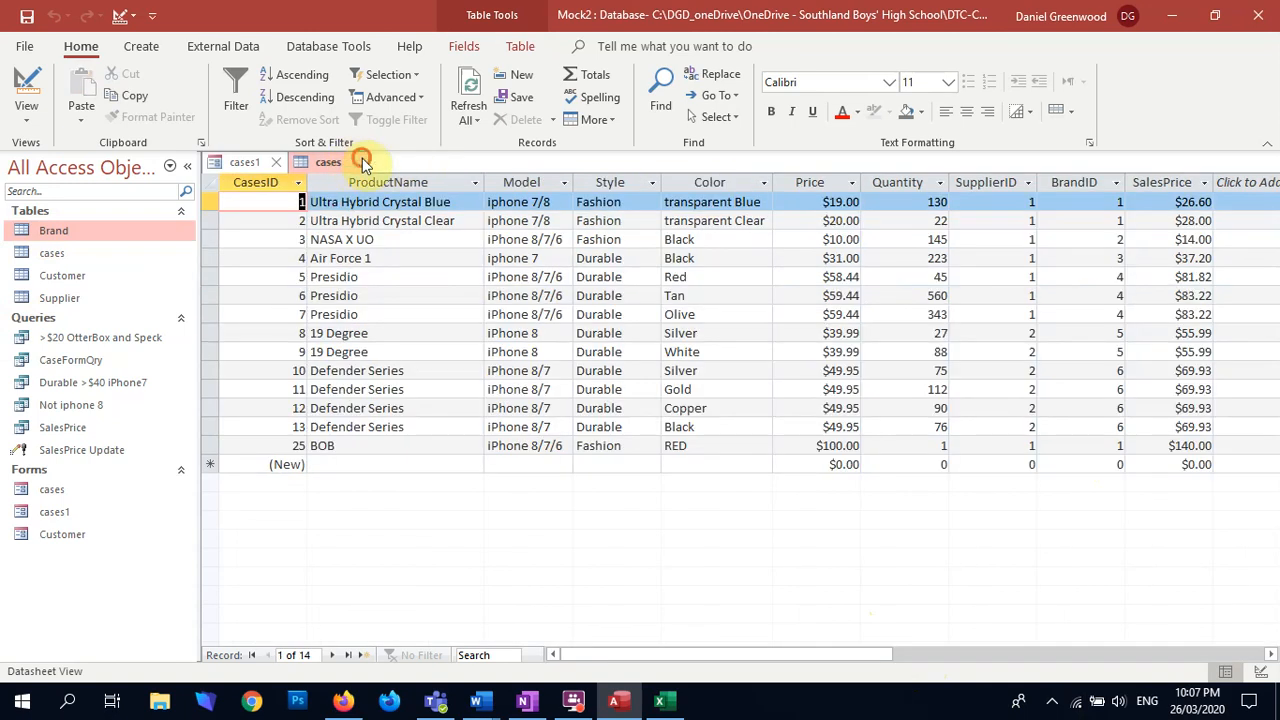
click(362, 162)
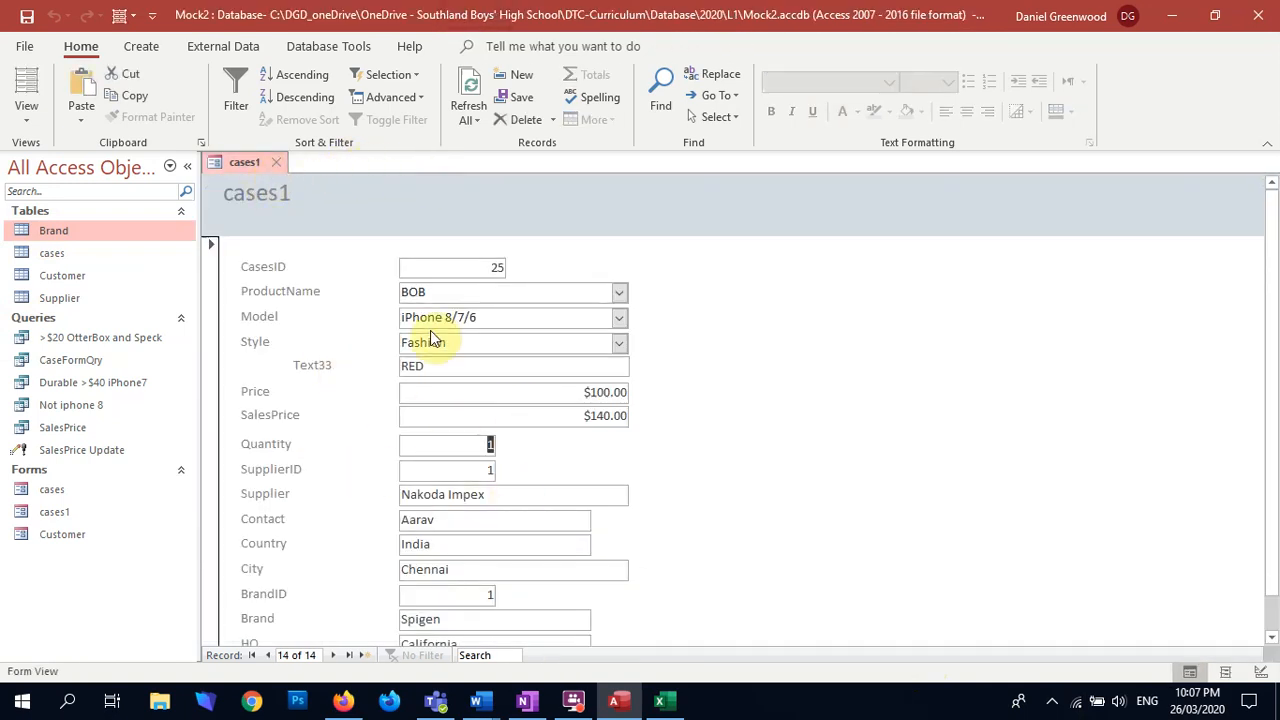
Step: Close cases1 without saving its design changes and delete both the cases and cases1 forms
click(284, 164)
click(658, 403)
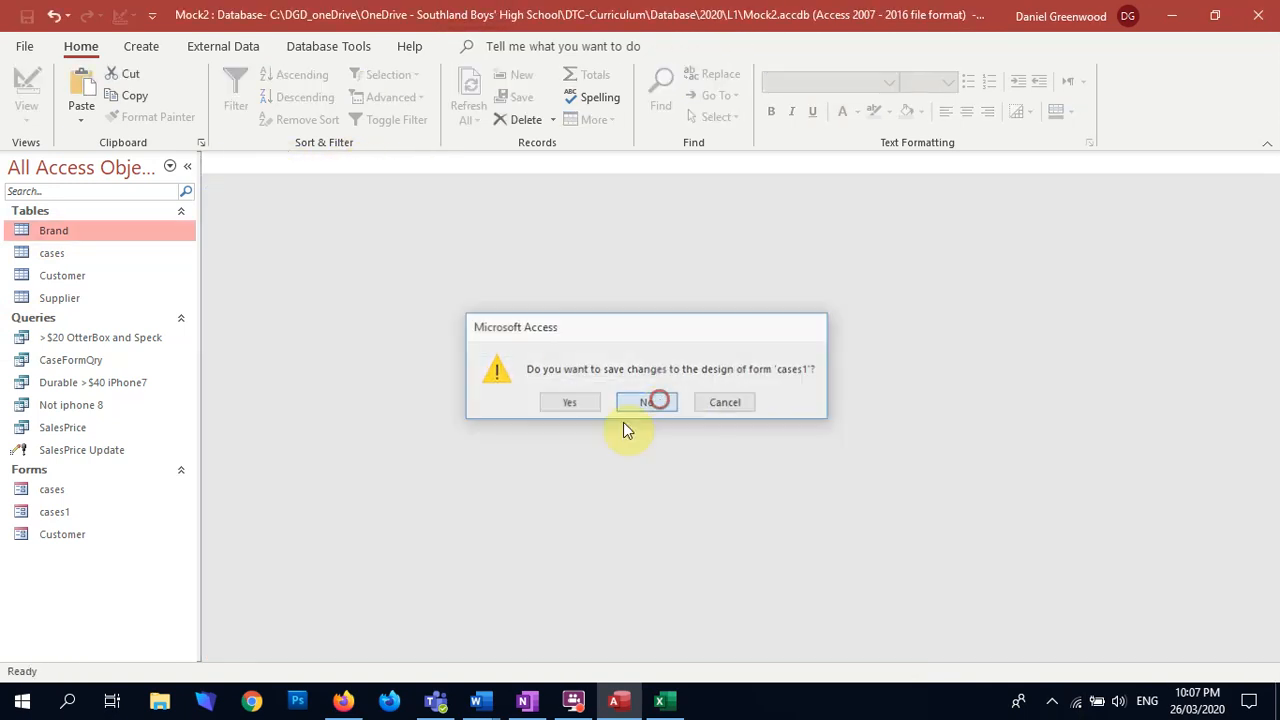
click(55, 514)
ctrl+click(57, 488)
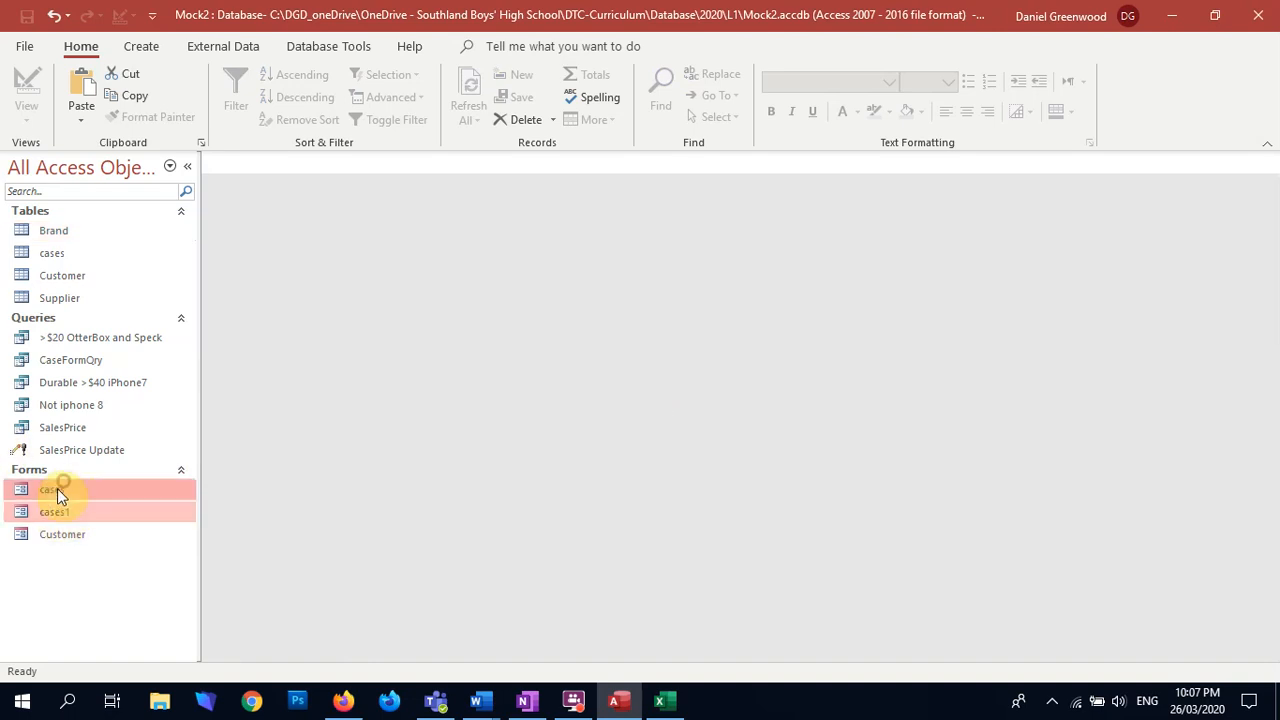
right_click(57, 488)
click(135, 362)
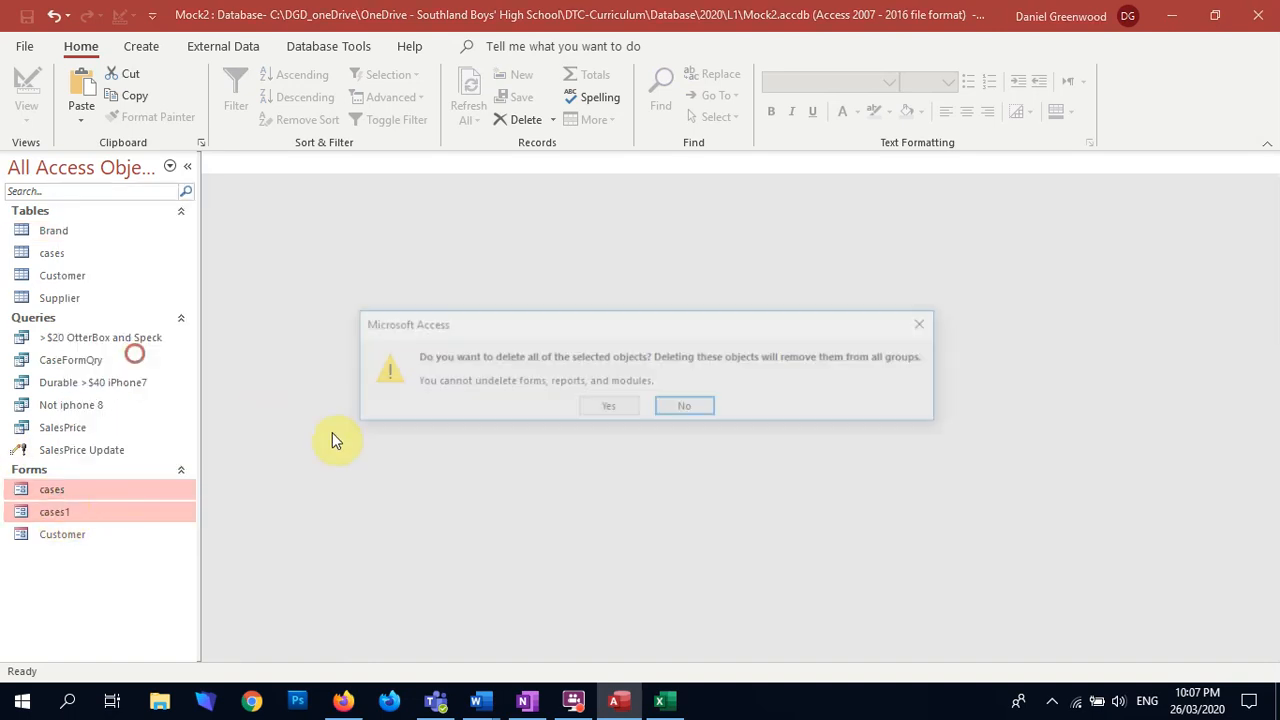
click(612, 407)
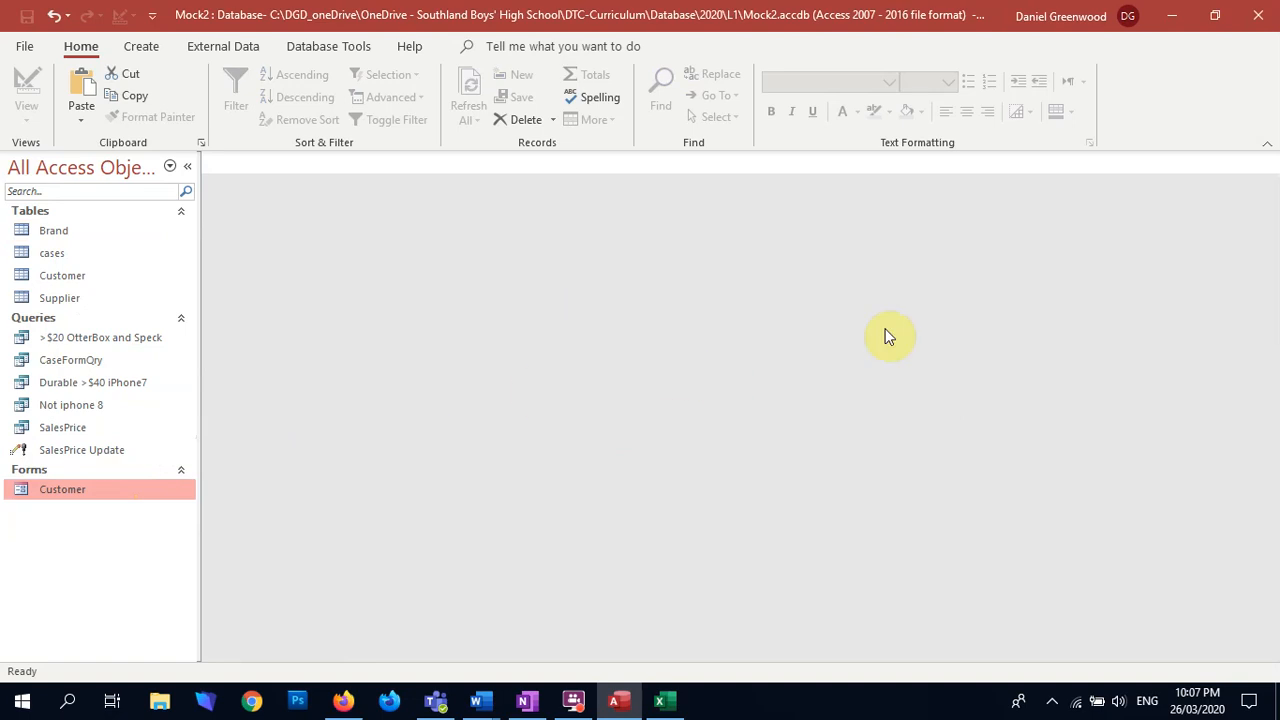
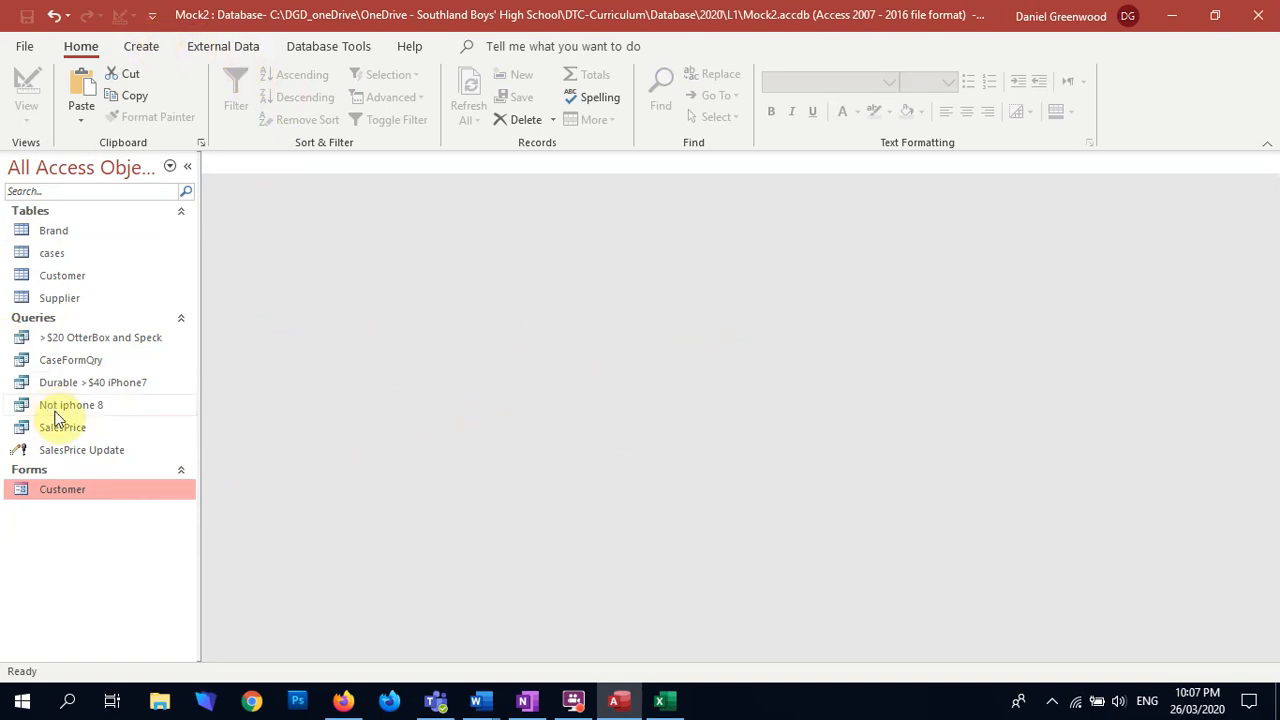
Step: Open CaseFormQry in Design View and move the SalesPrice column directly after Price
right_click(70, 362)
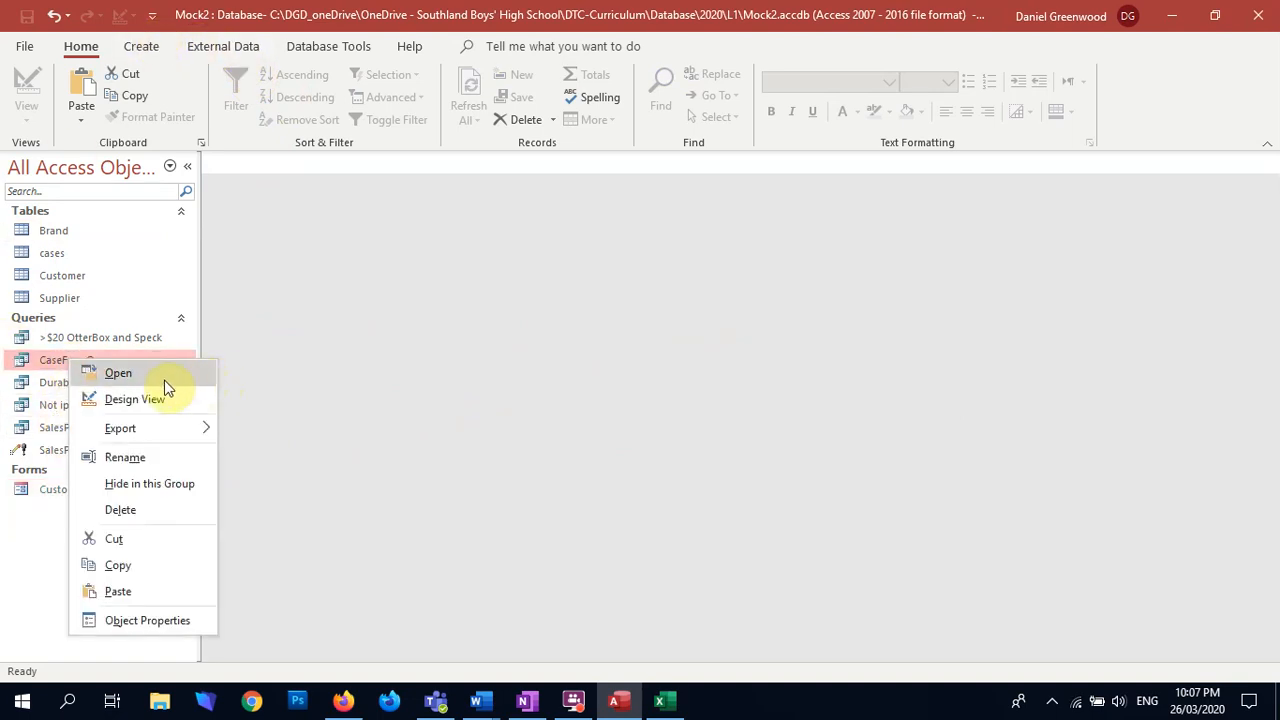
click(137, 399)
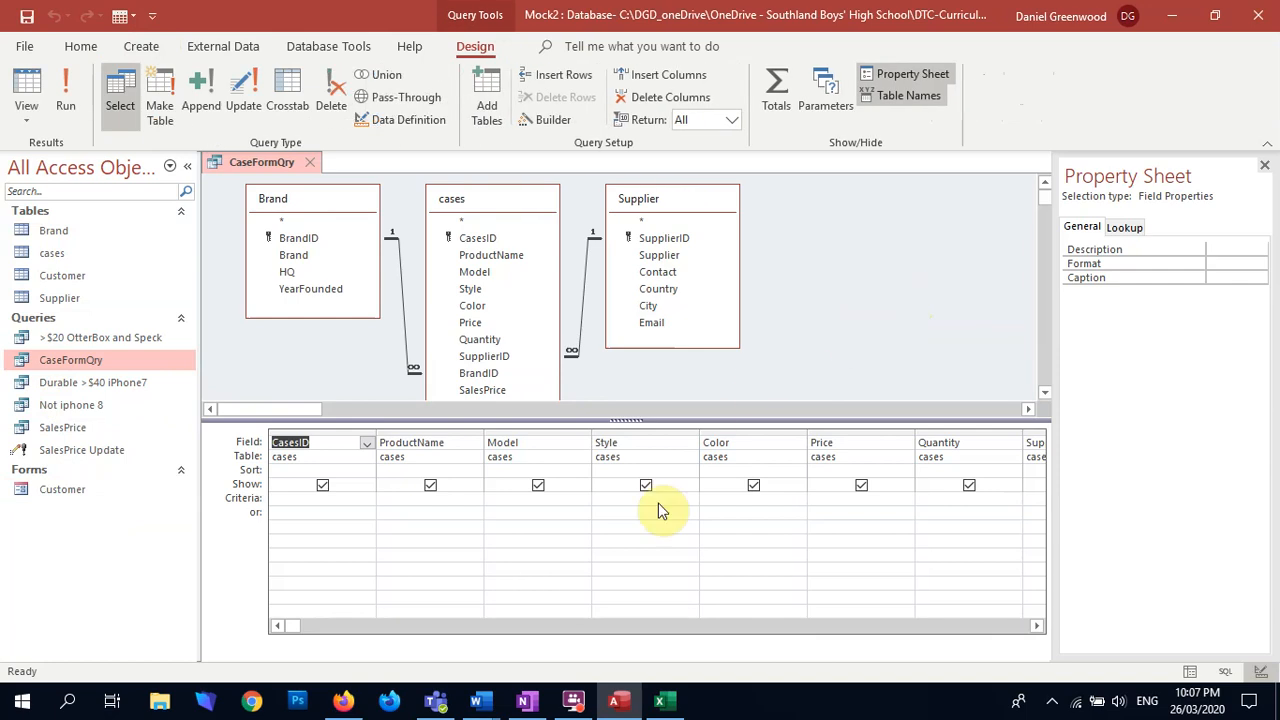
click(1033, 625)
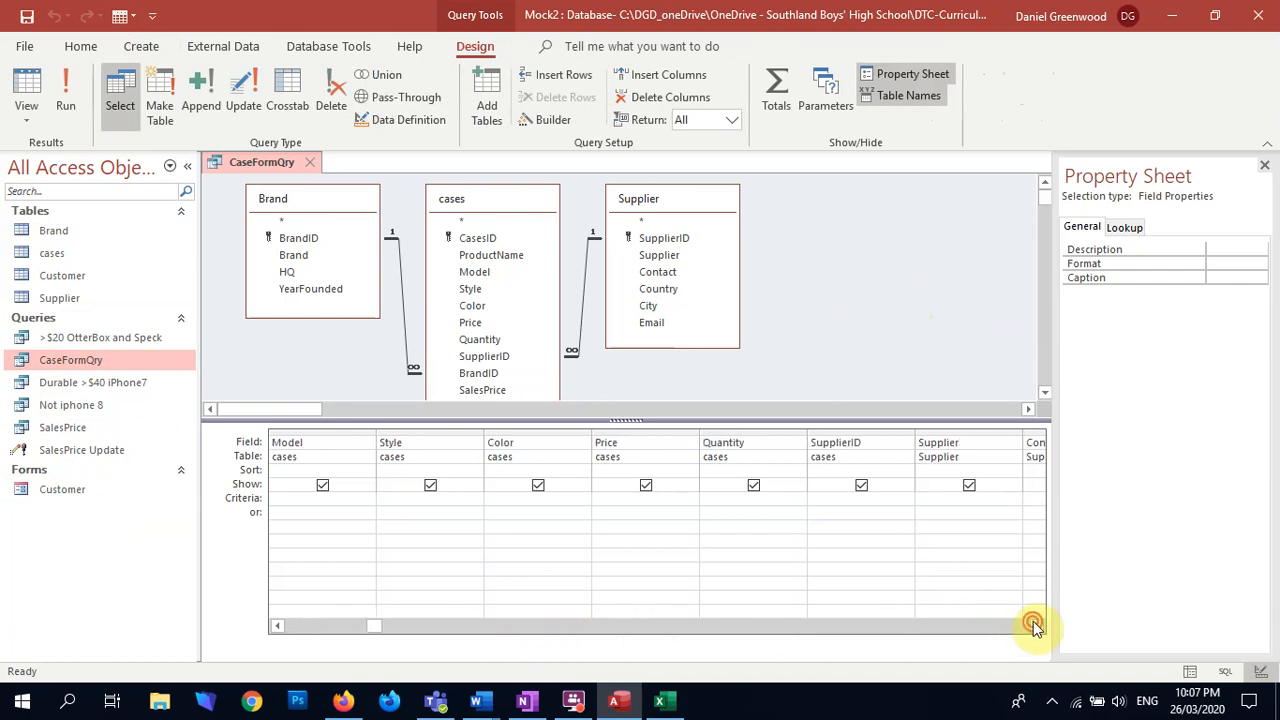
click(1033, 625)
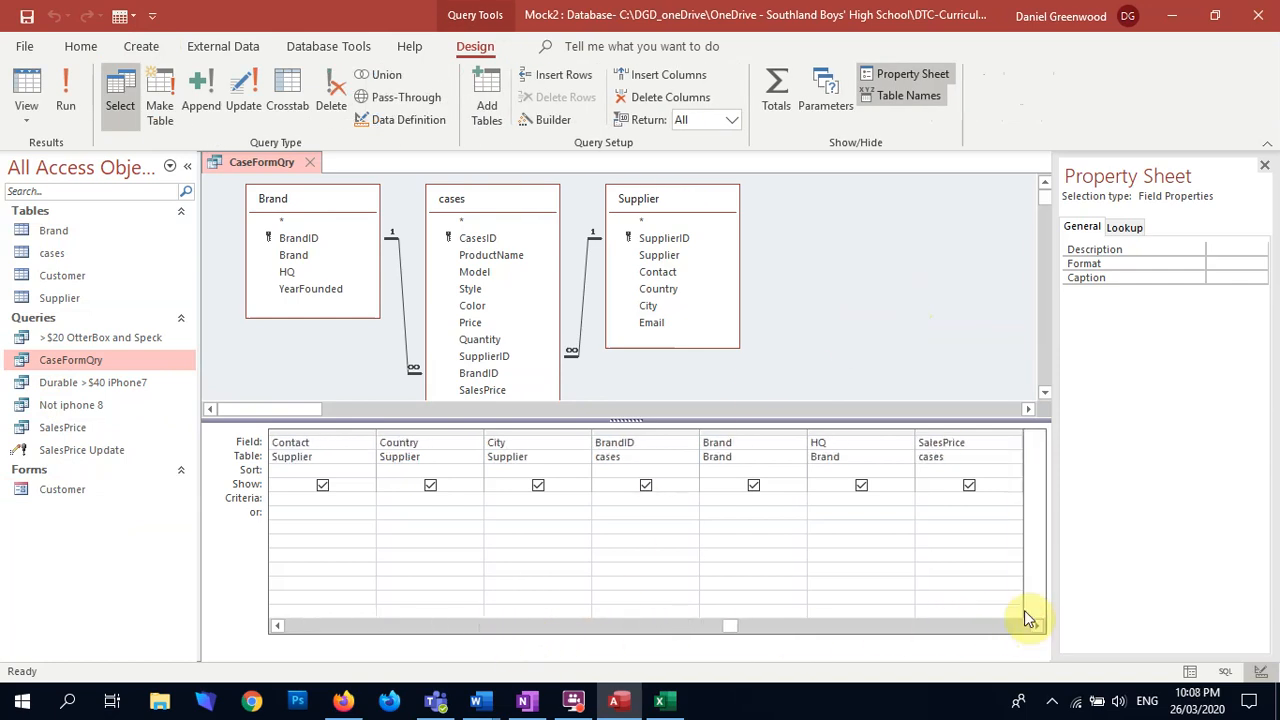
click(978, 433)
drag(978, 443, 936, 460)
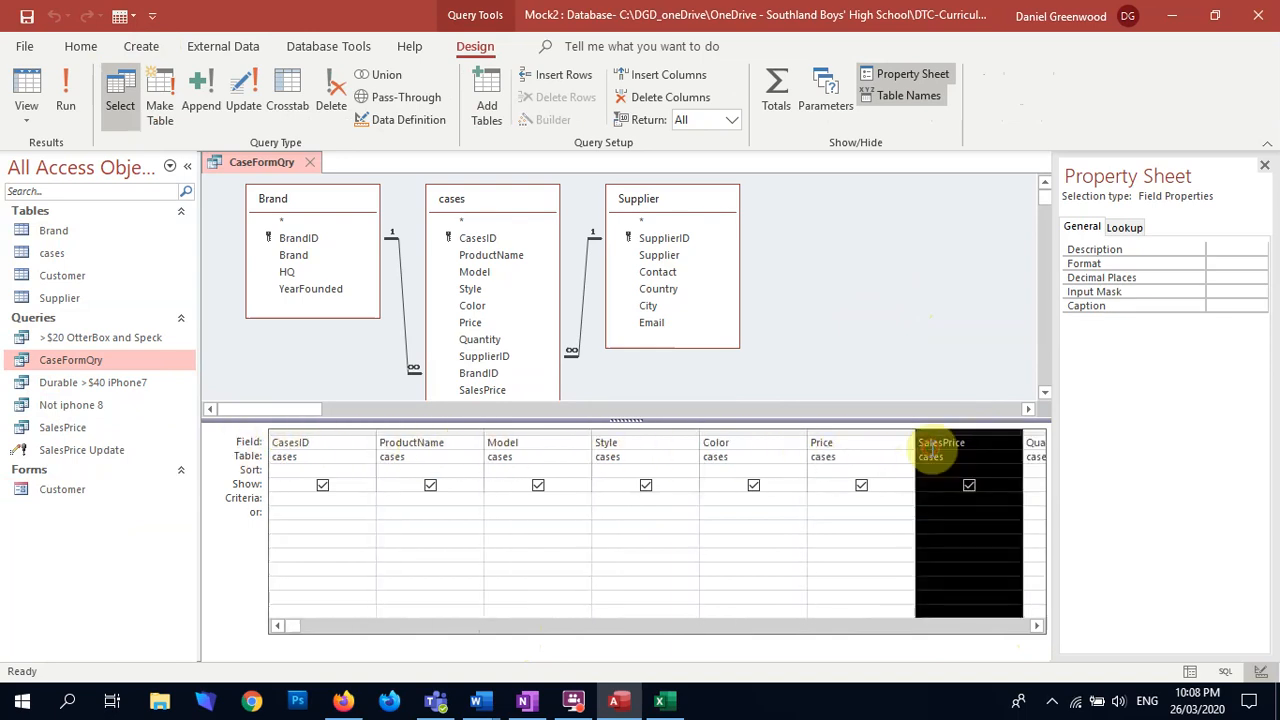
Step: Run CaseFormQry to check the new column order, then close the query and save its changes
click(820, 573)
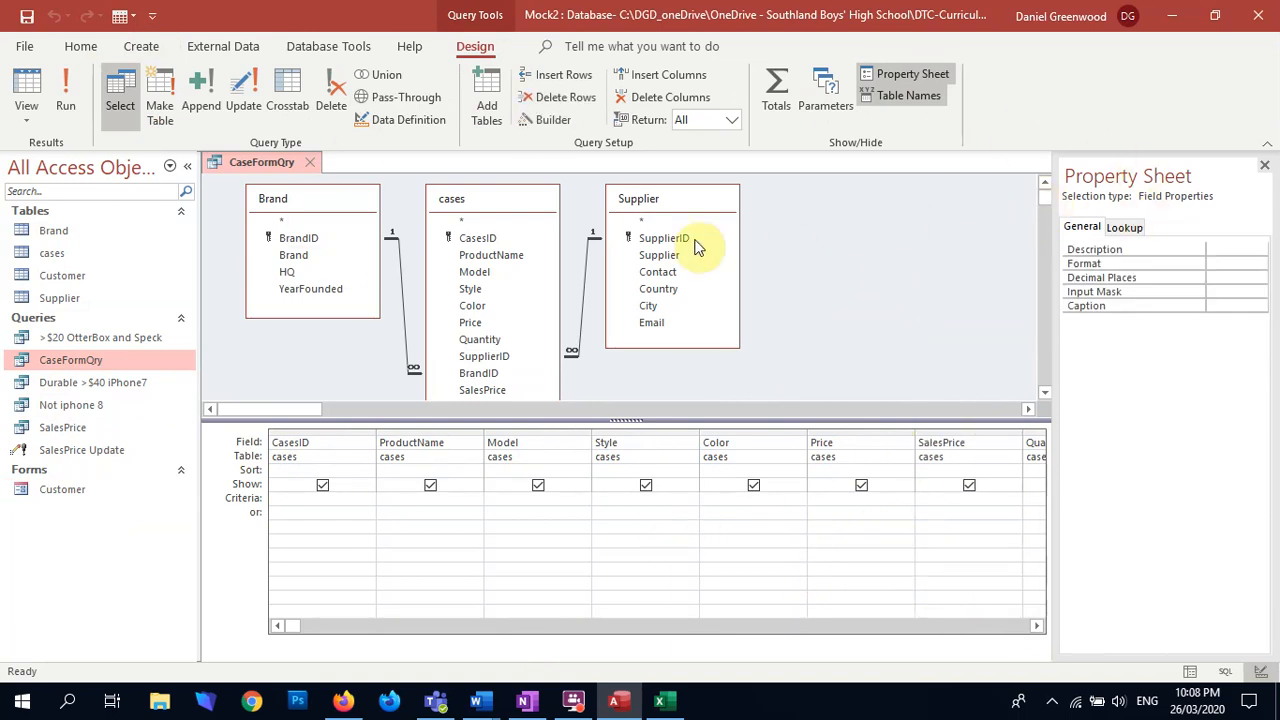
click(65, 95)
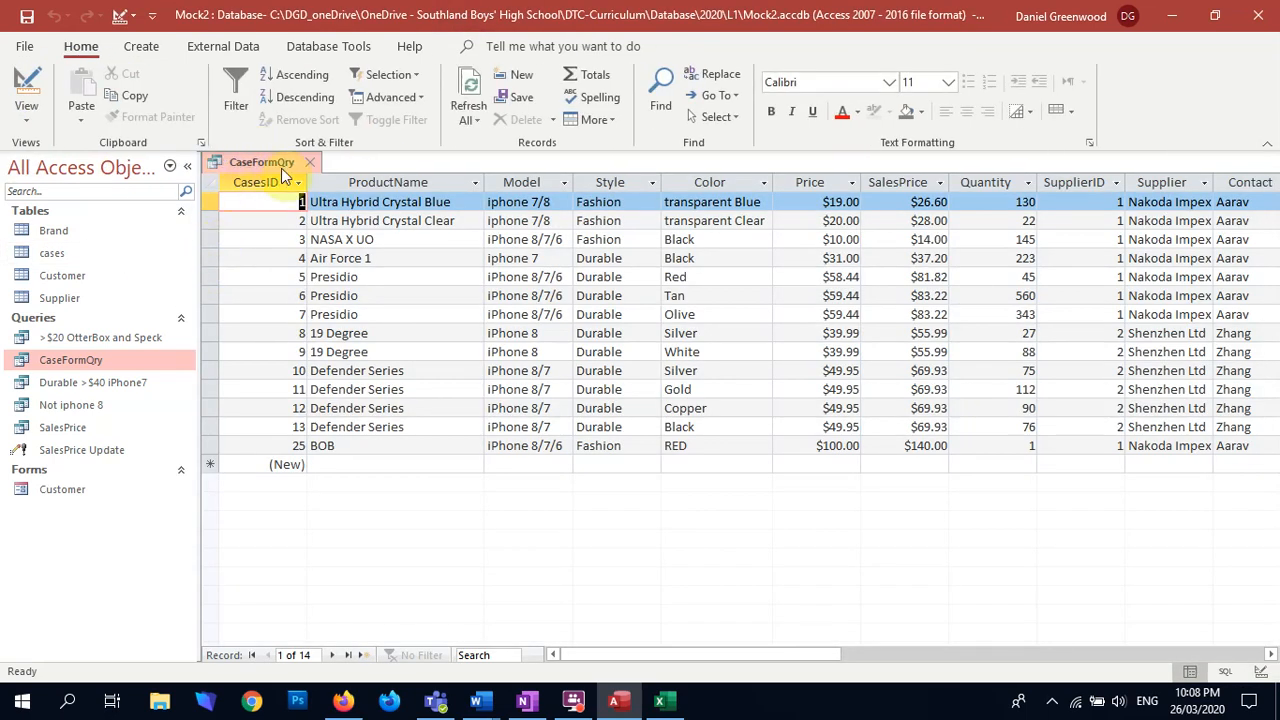
click(313, 165)
click(583, 403)
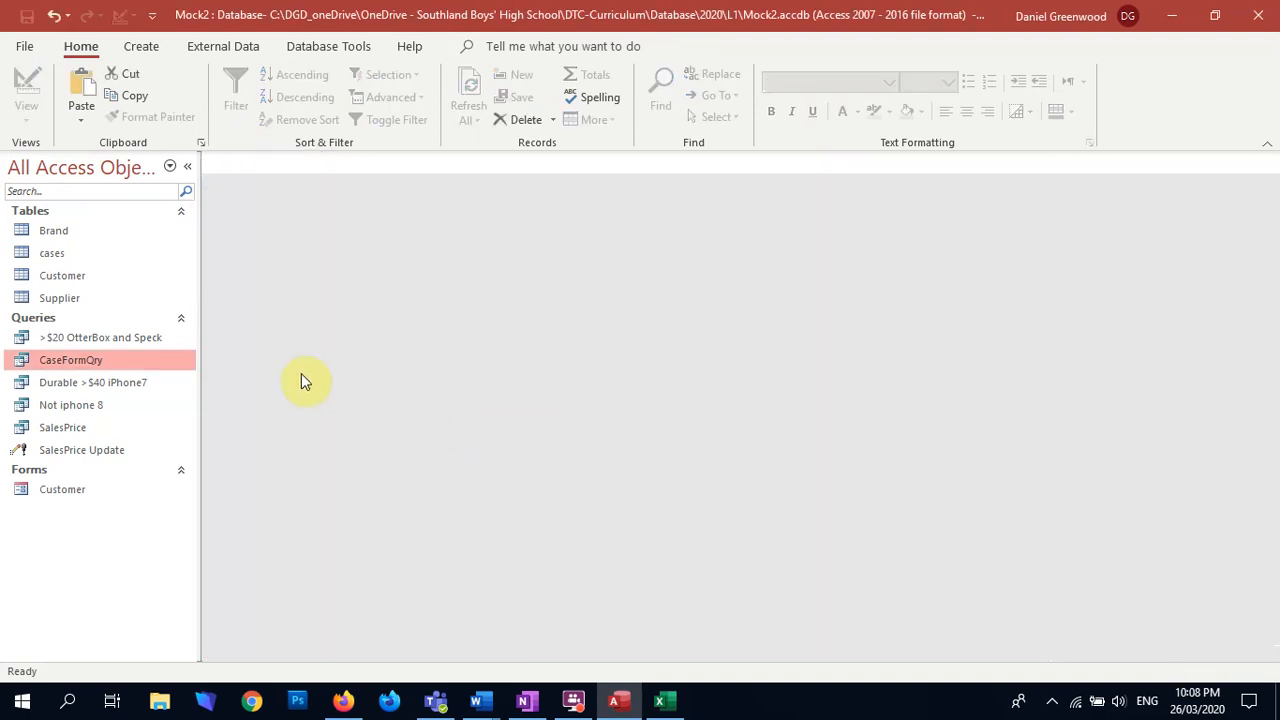
Step: Create the cases form from all CaseFormQry fields with the Form Wizard, and check its Color list
click(141, 47)
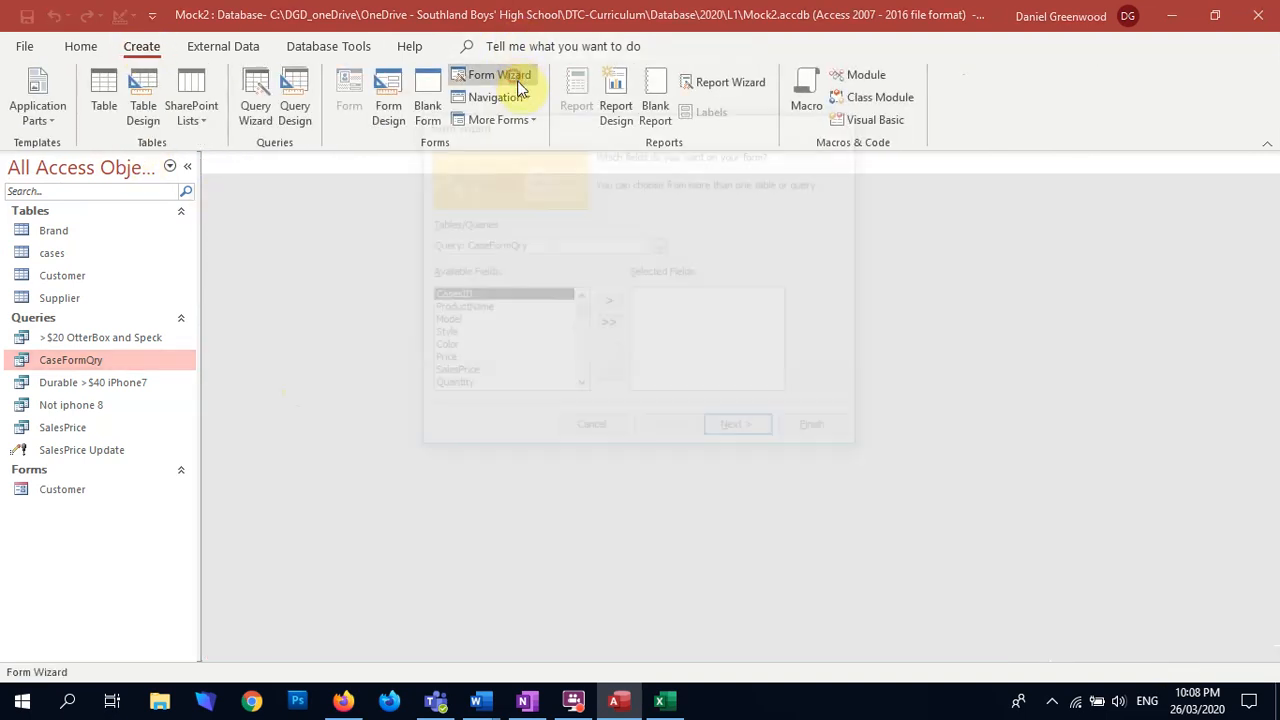
click(517, 78)
click(608, 327)
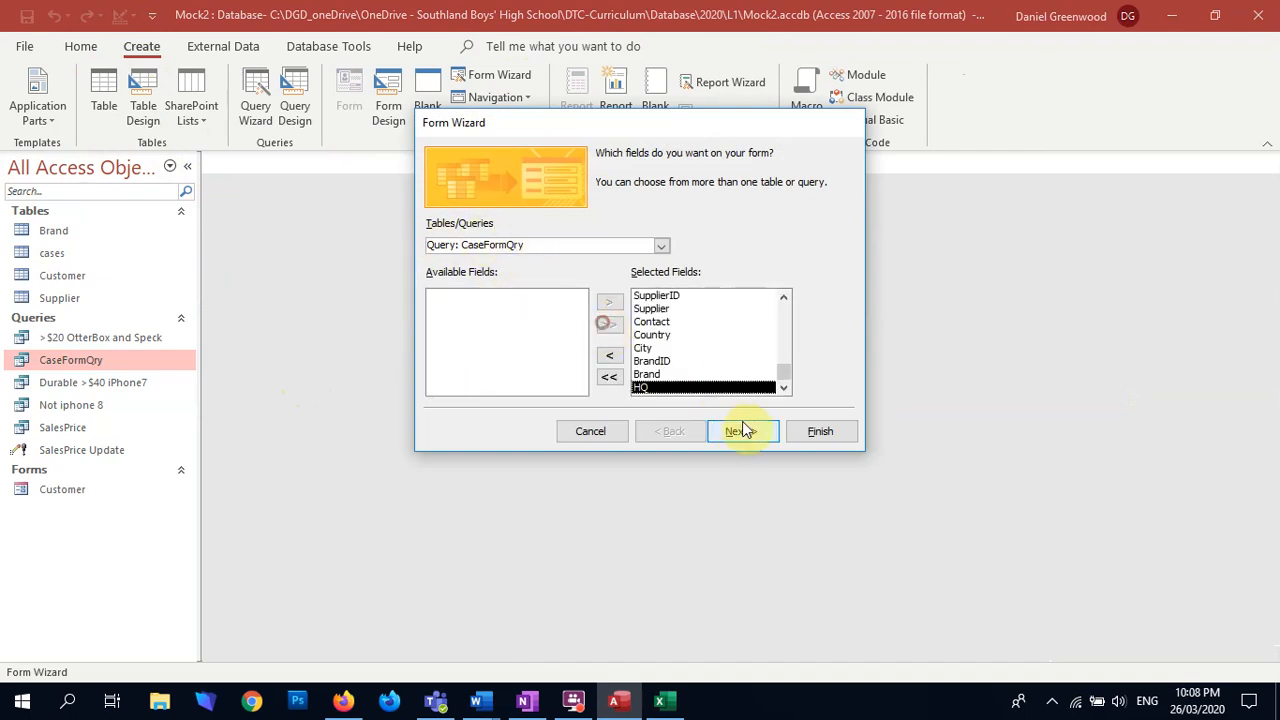
click(741, 431)
click(820, 431)
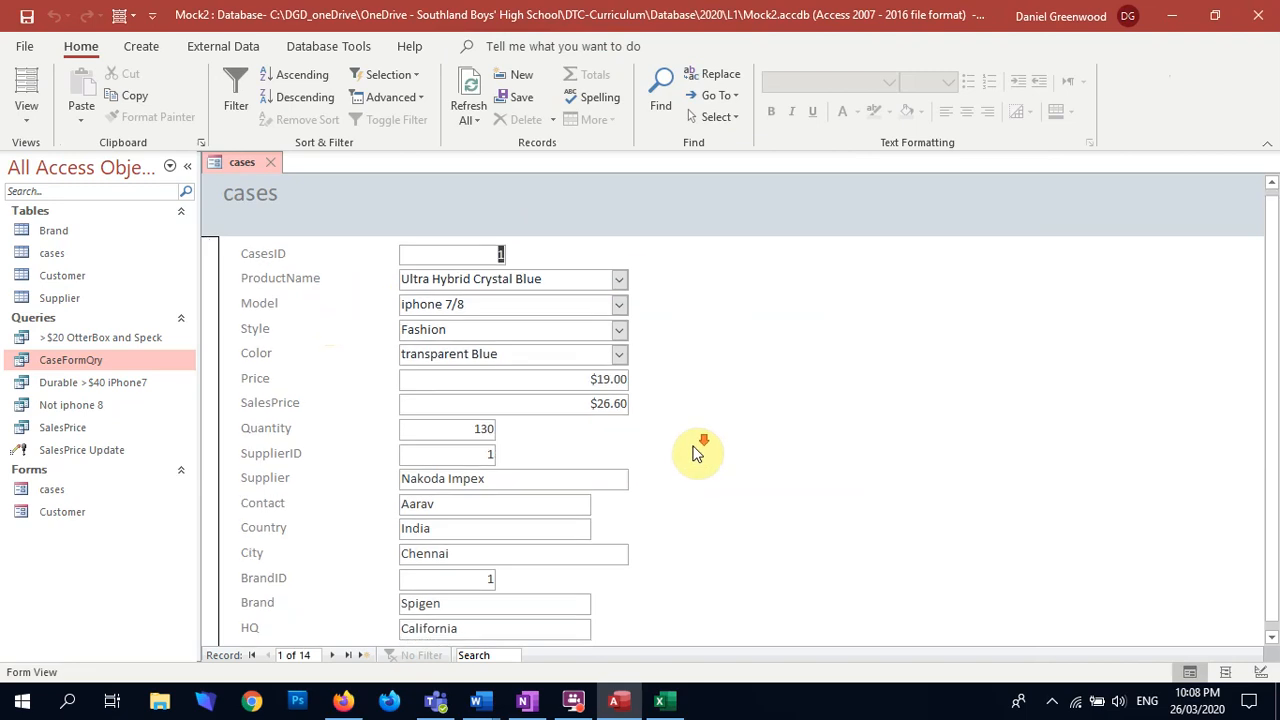
click(619, 367)
click(619, 367)
scroll(545, 620, down, 1)
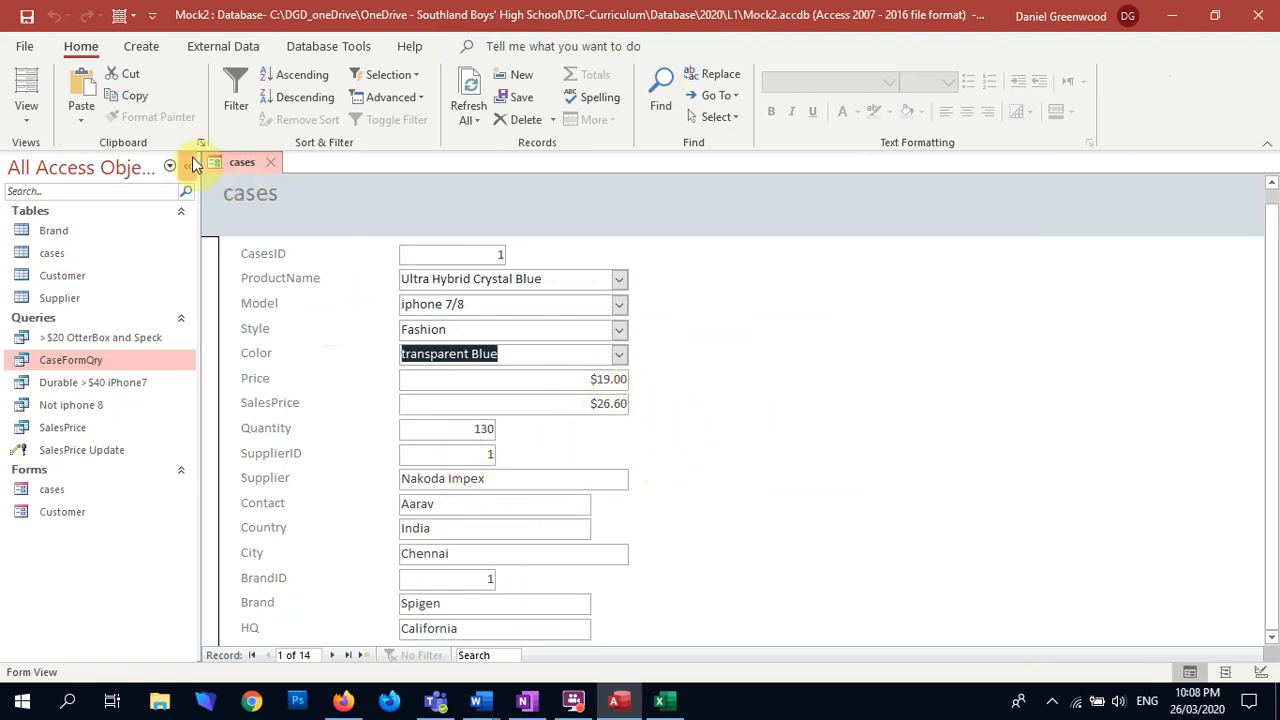
Step: Open the cases form in Design View and widen it to about 15 cm
click(26, 110)
click(86, 246)
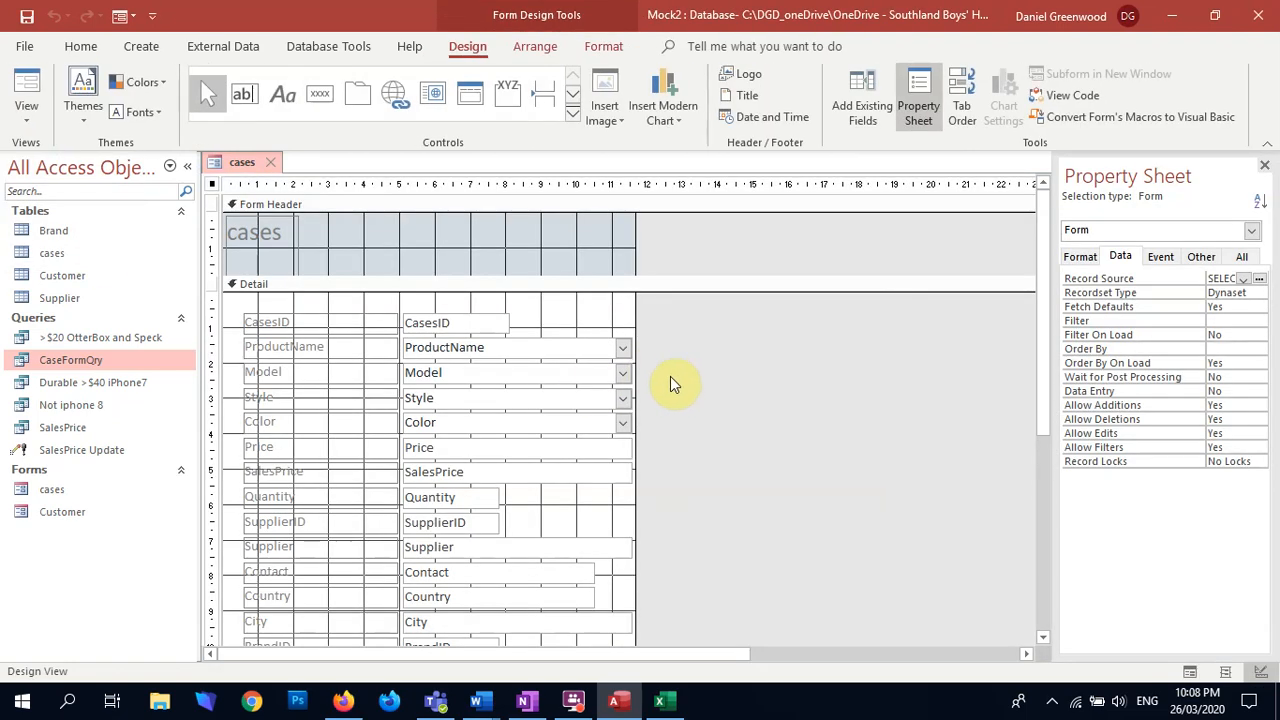
scroll(671, 383, down, 1)
drag(634, 291, 757, 291)
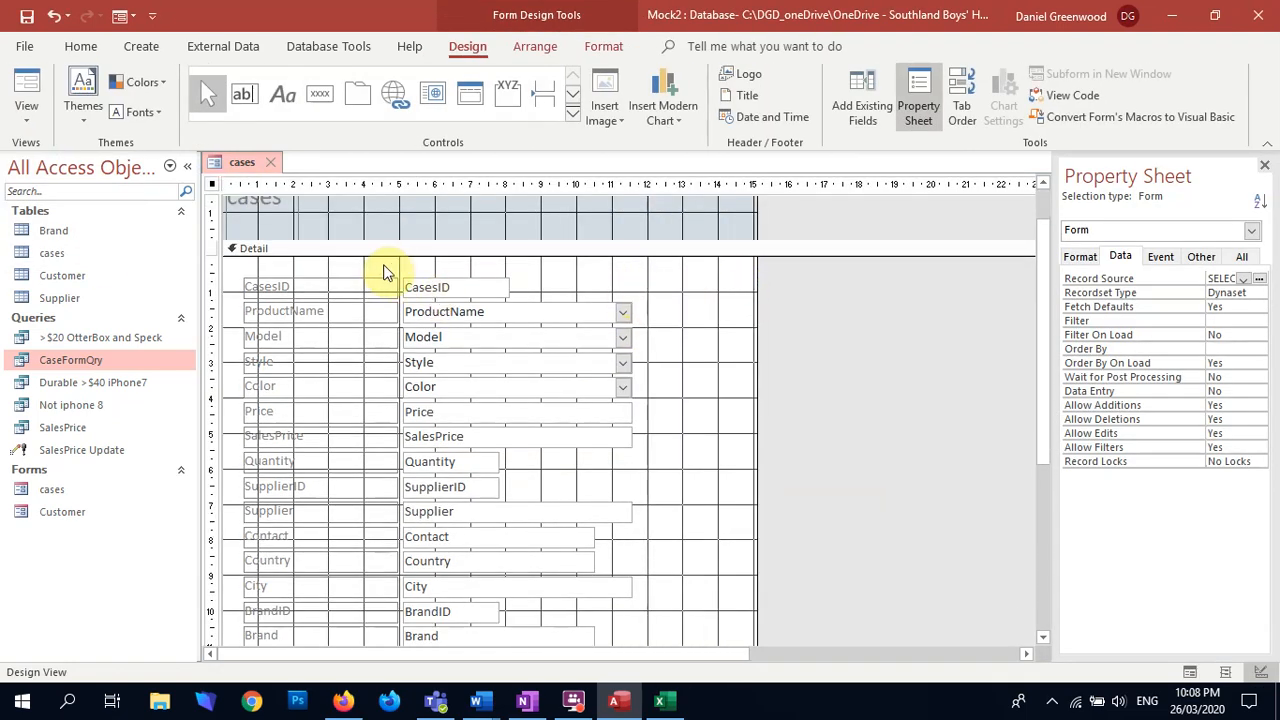
Step: Shorten all the field labels in the Detail section so they end at about the 4 cm ruler mark
drag(391, 258, 349, 555)
drag(397, 229, 363, 232)
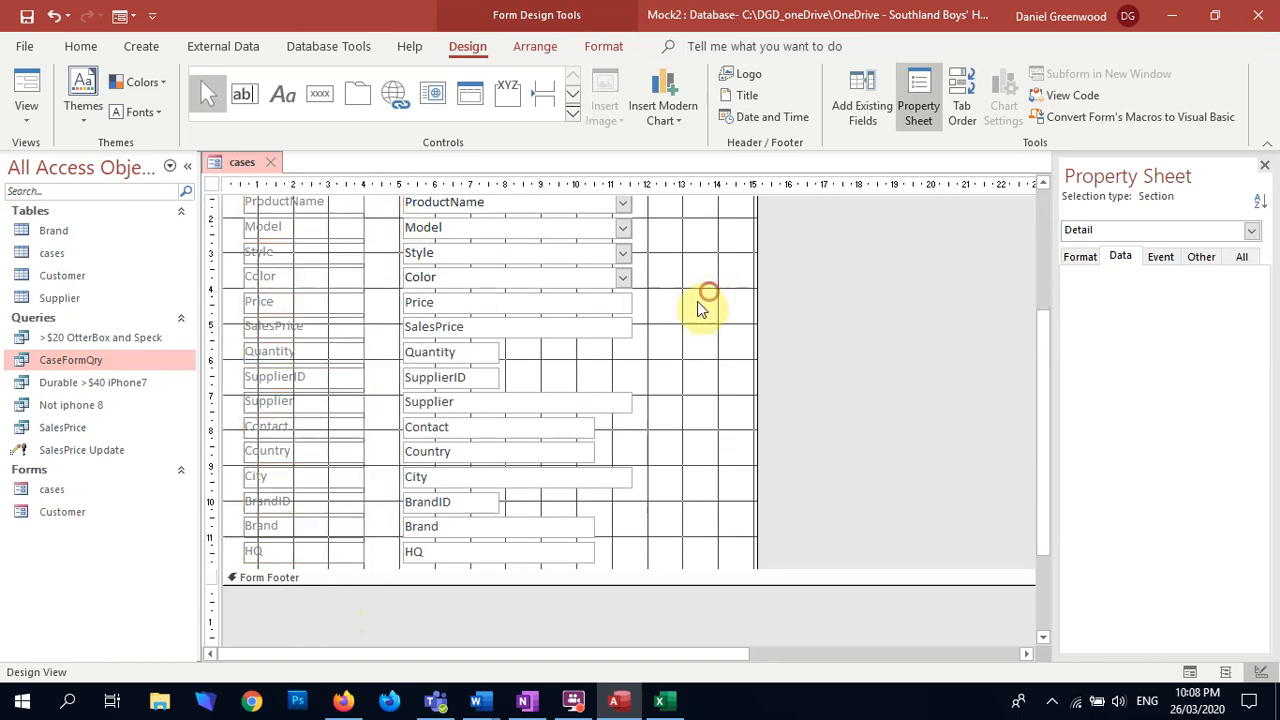
click(609, 374)
Step: Move all labels and fields in the Detail section down about 1 cm to make room above CasesID
scroll(609, 374, up, 2)
drag(285, 228, 668, 385)
scroll(690, 383, up, 3)
scroll(694, 398, down, 1)
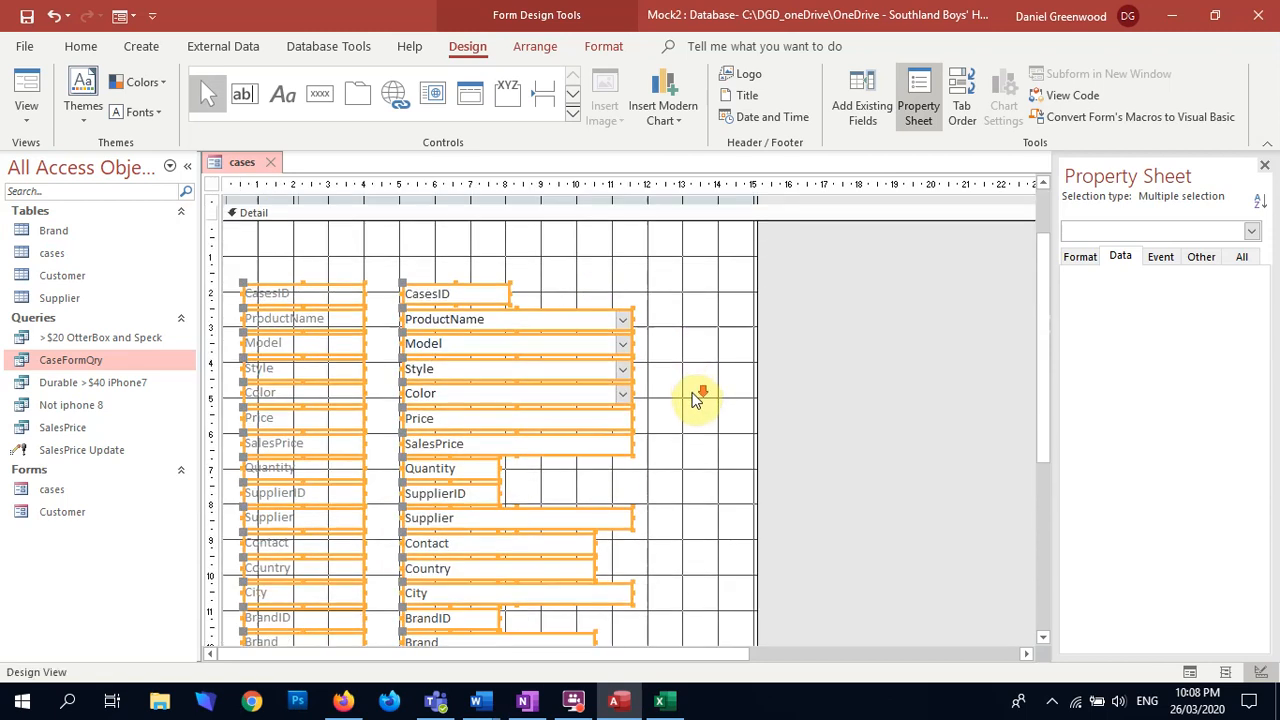
click(697, 400)
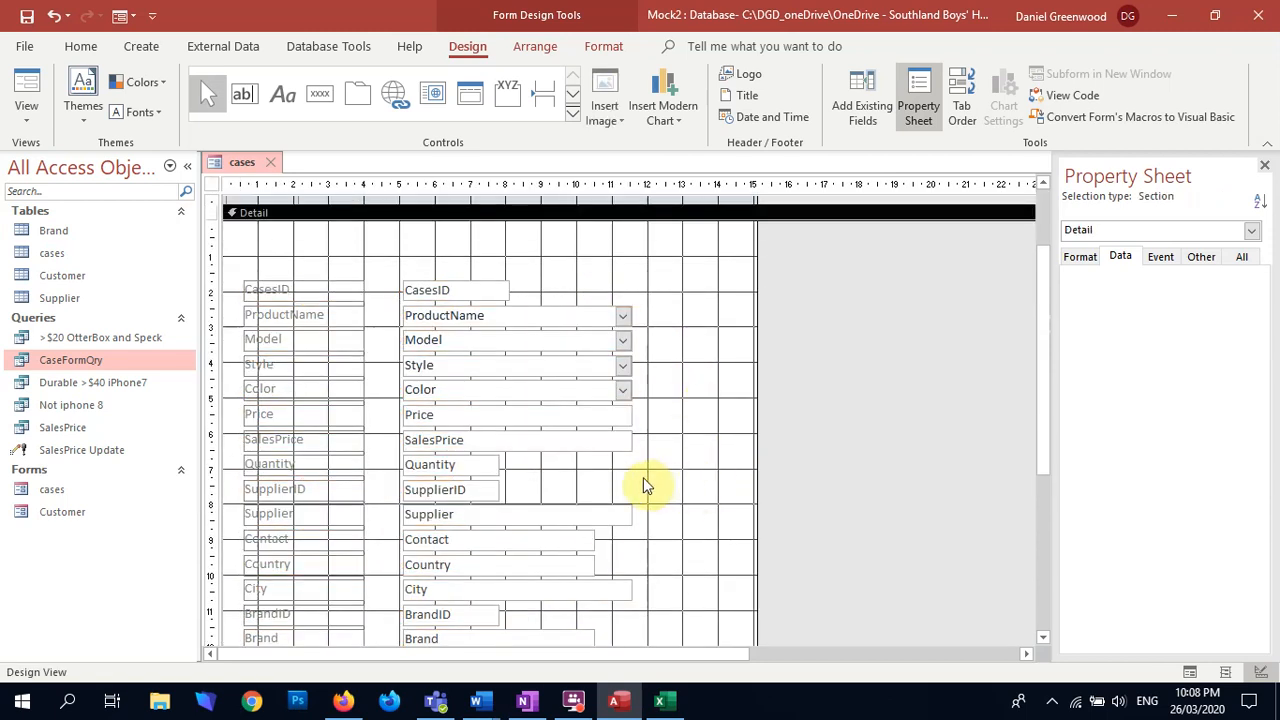
Step: Narrow the Price and SalesPrice boxes to match Quantity, and the Supplier and City boxes to match Contact
drag(651, 414, 497, 418)
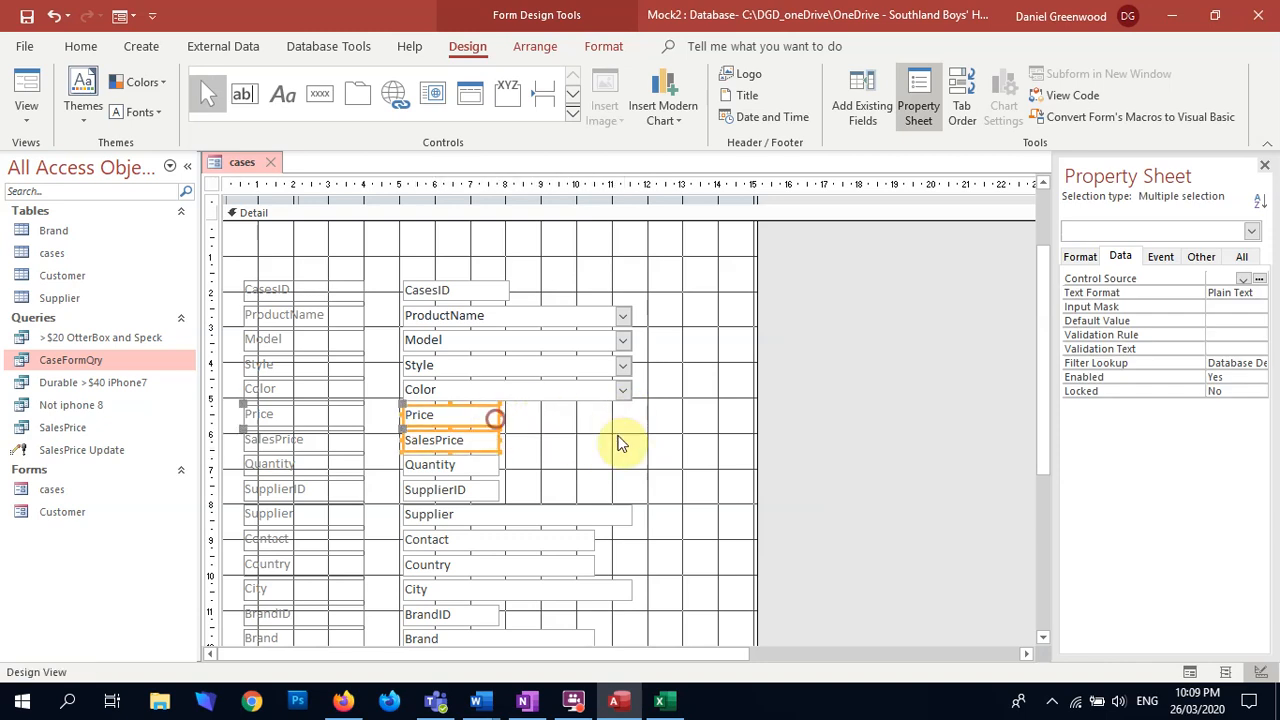
click(571, 434)
scroll(491, 451, down, 3)
click(593, 450)
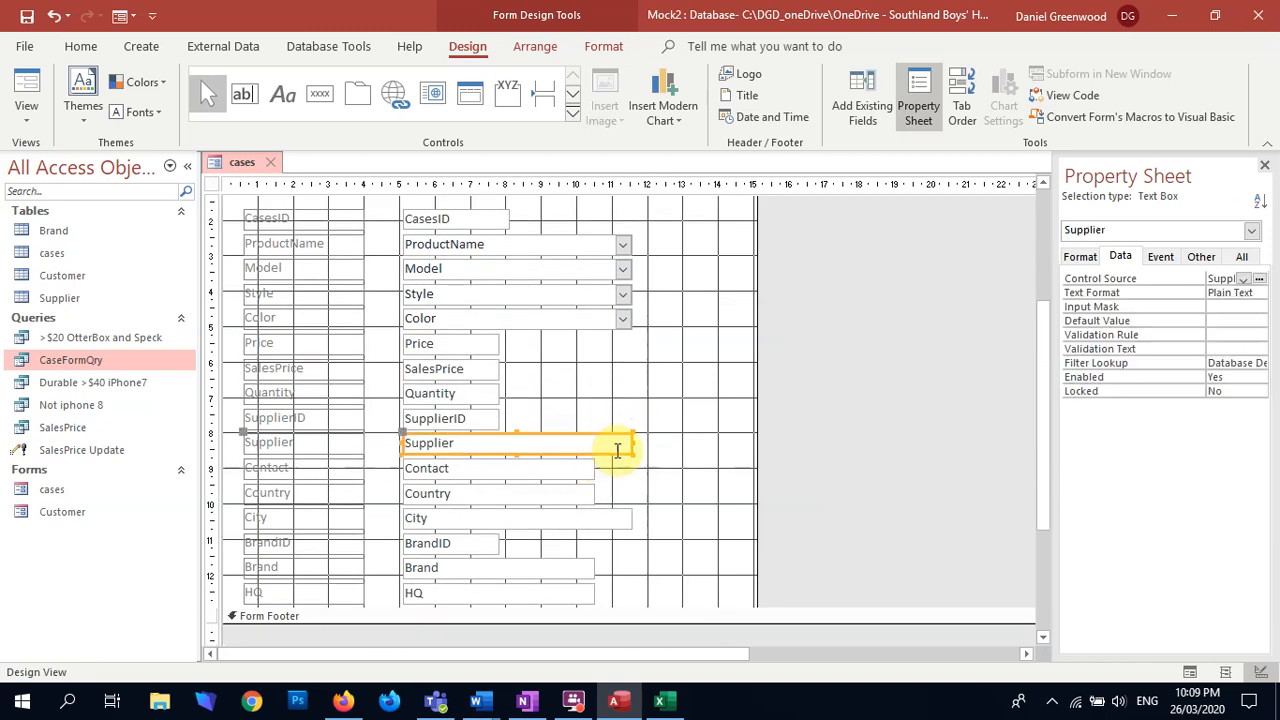
drag(634, 440, 595, 441)
click(643, 500)
click(622, 520)
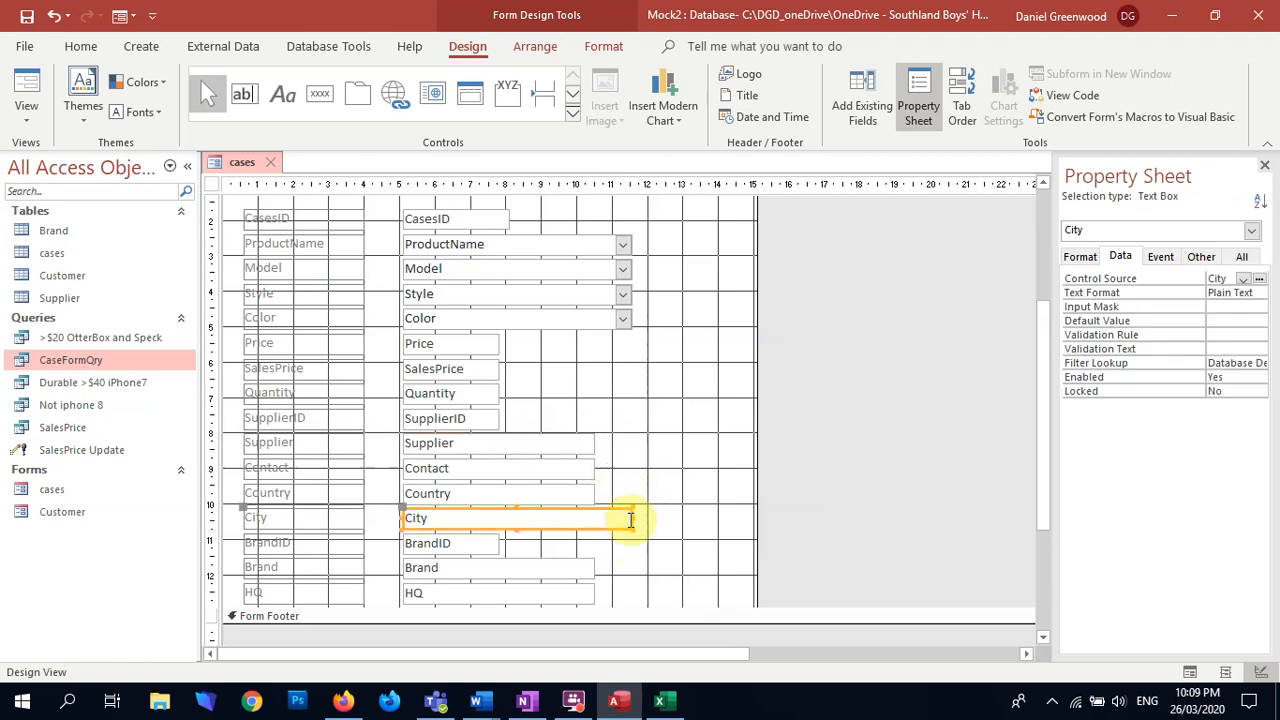
click(640, 523)
drag(633, 520, 594, 517)
click(597, 517)
click(656, 508)
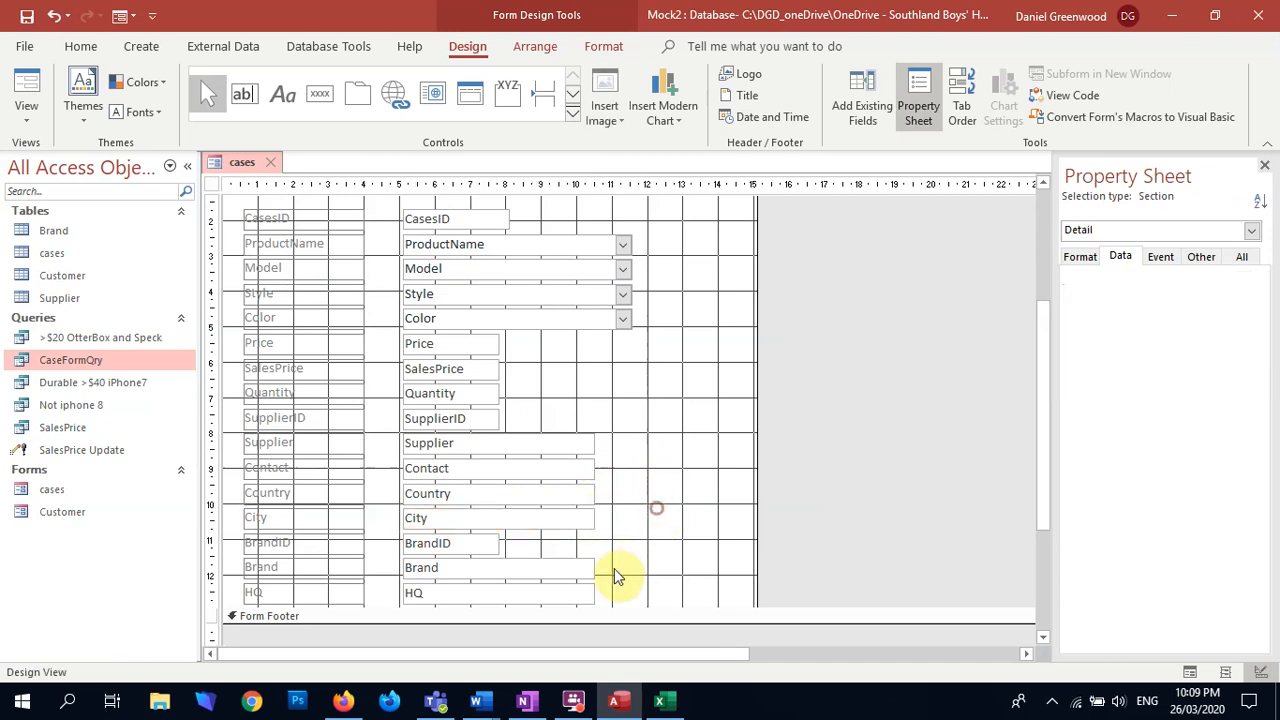
scroll(615, 577, down, 2)
scroll(612, 545, up, 3)
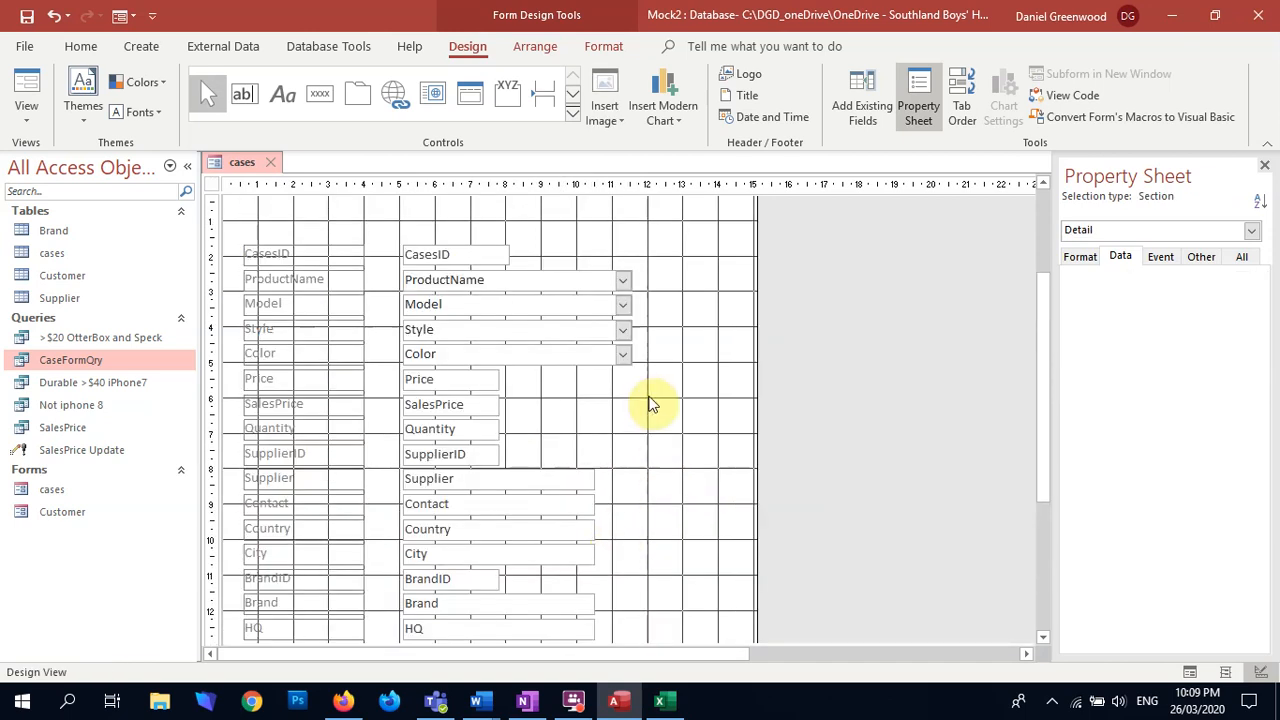
scroll(580, 394, up, 2)
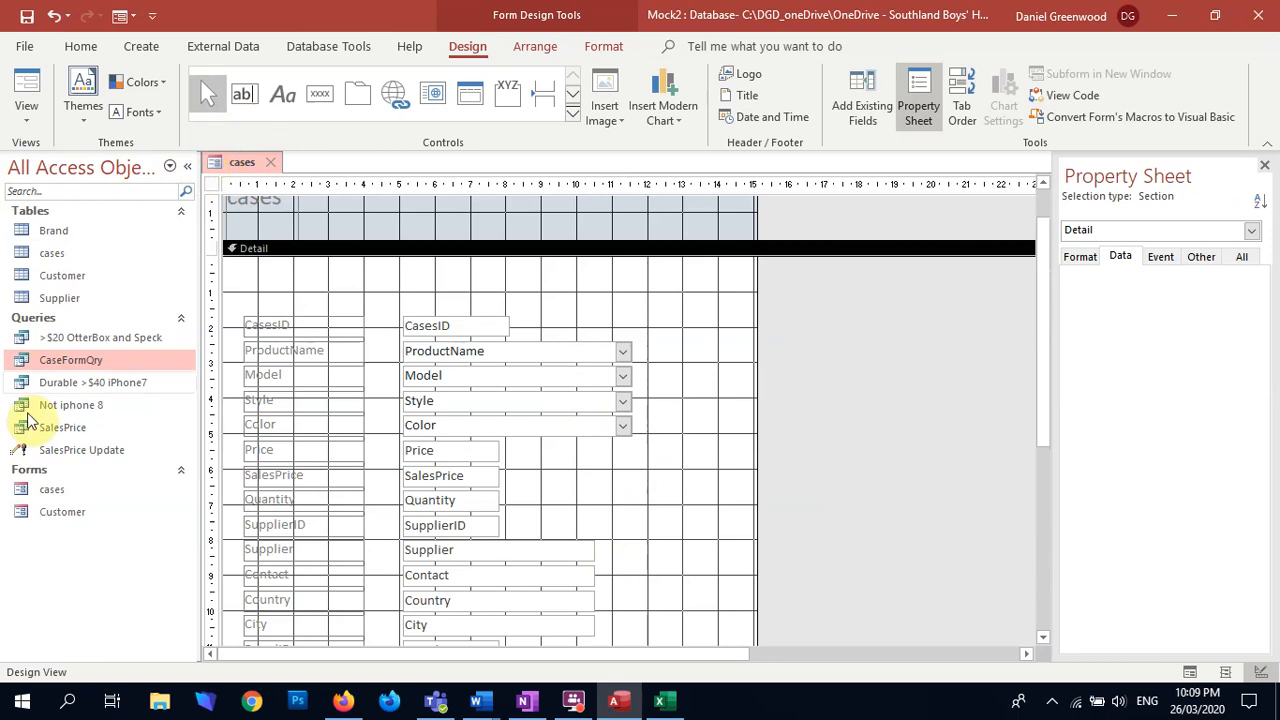
scroll(490, 537, up, 1)
scroll(515, 532, down, 1)
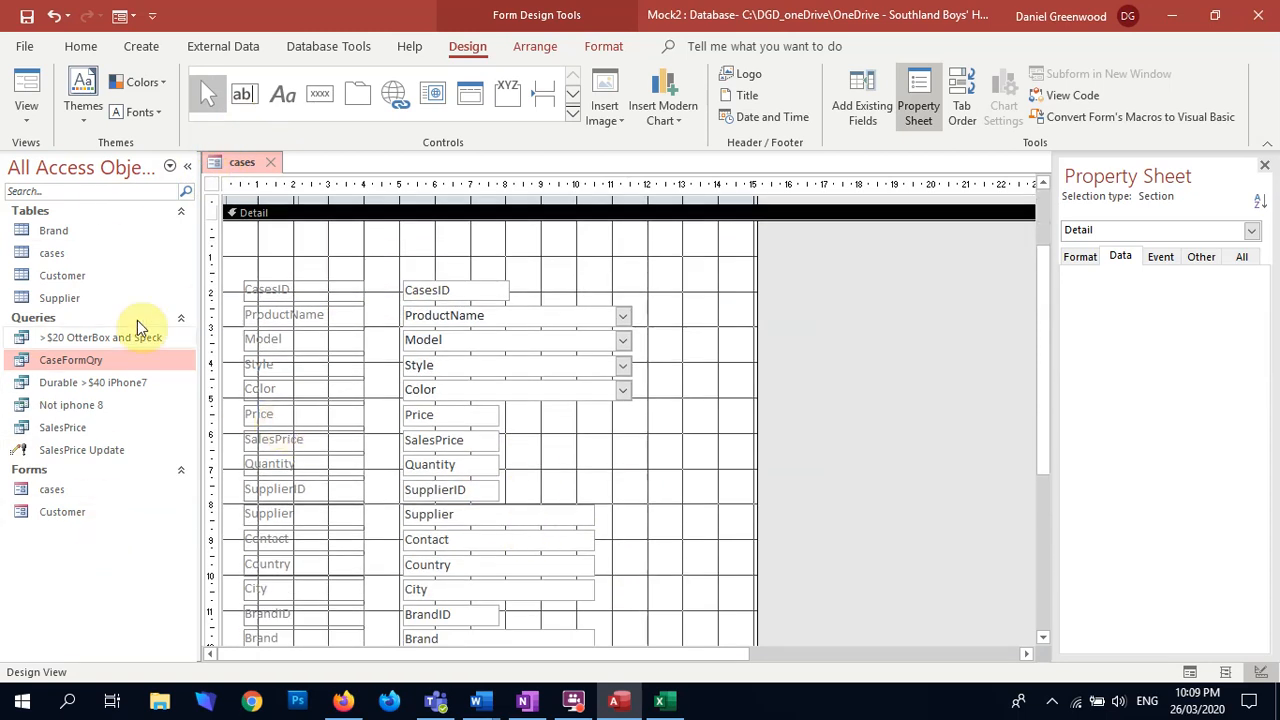
Step: Open the Customer form in Design View and copy its New, four record navigation and Delete buttons
double_click(58, 512)
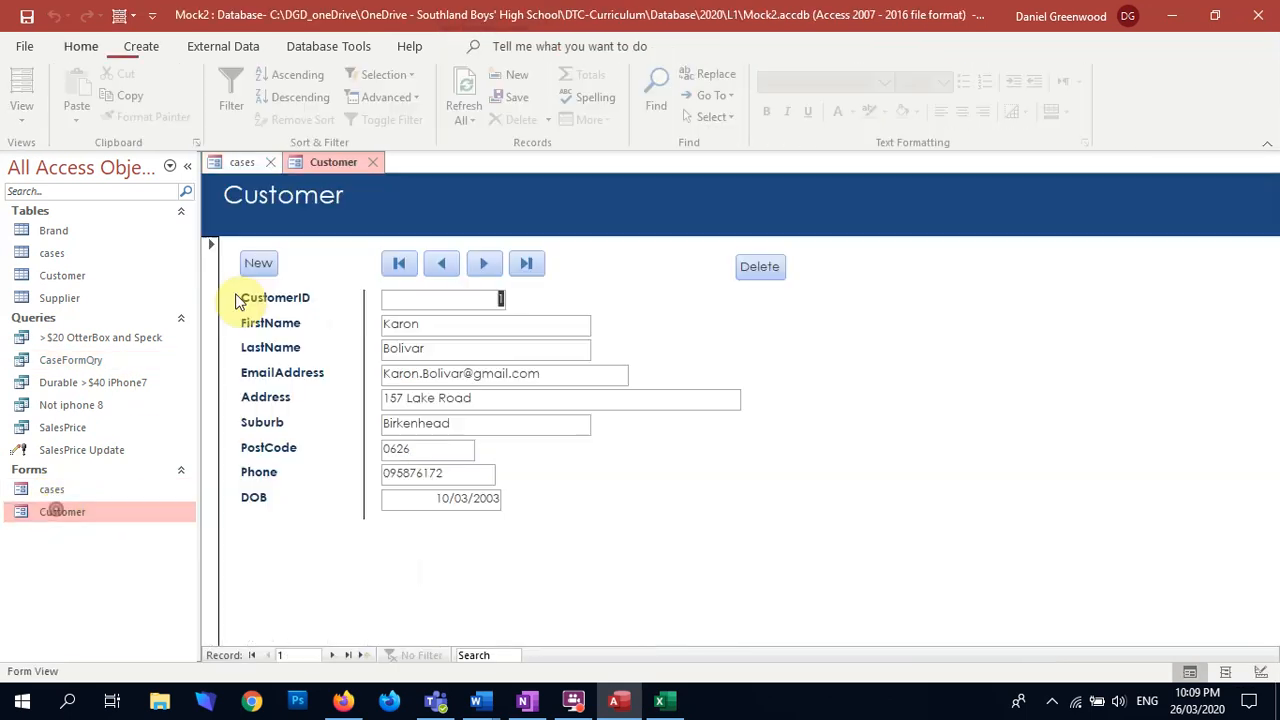
click(26, 118)
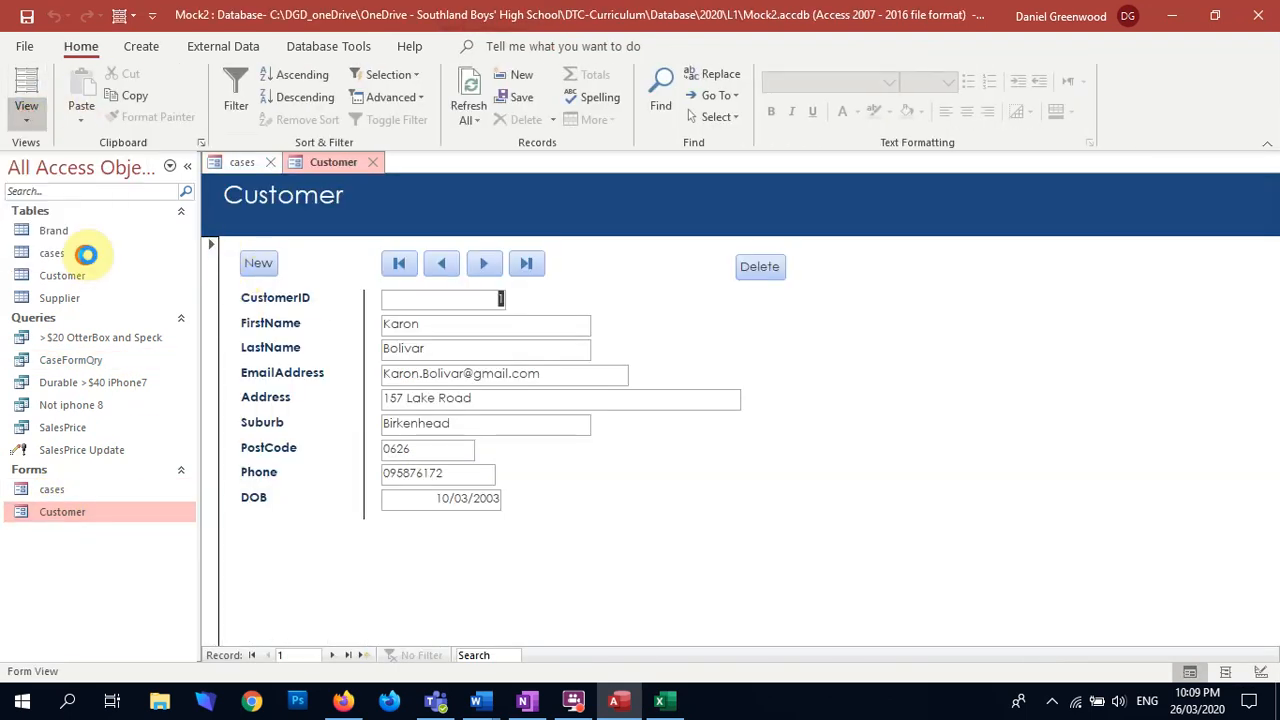
click(71, 248)
drag(790, 300, 237, 322)
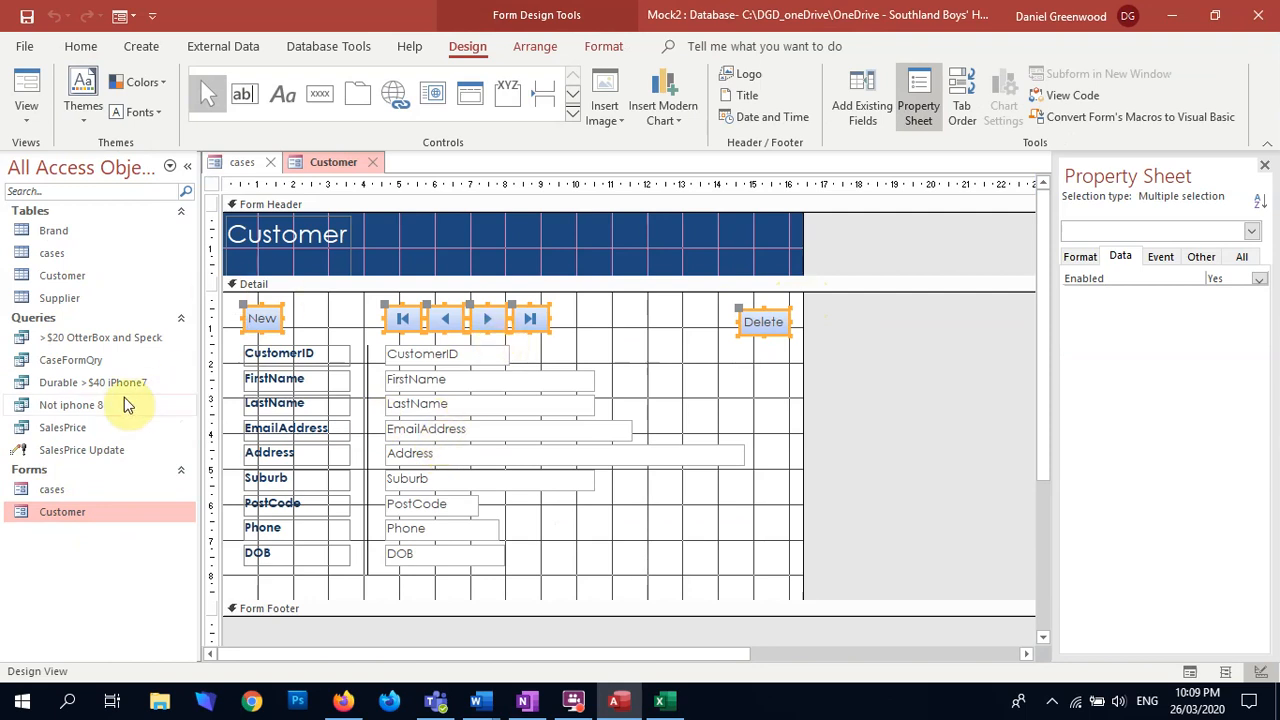
click(48, 490)
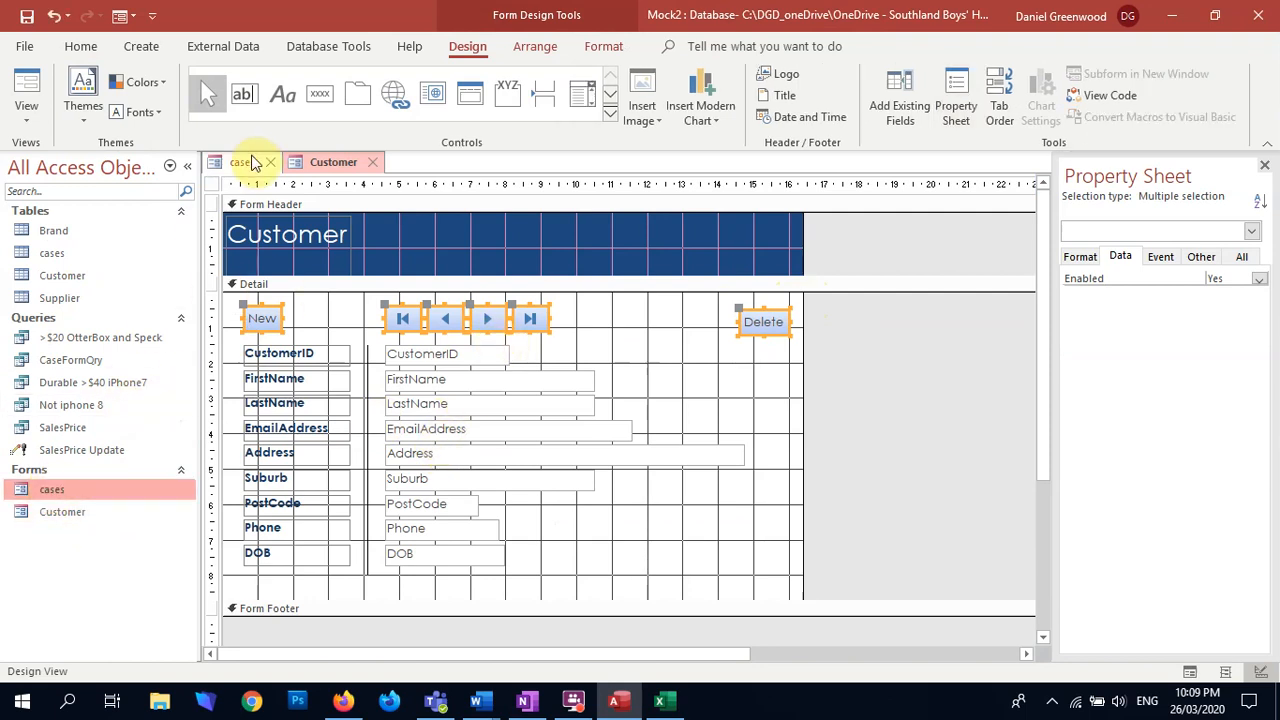
Step: Paste the copied buttons in a row above CasesID on the cases form, and widen the form to about 17.4 cm
click(248, 162)
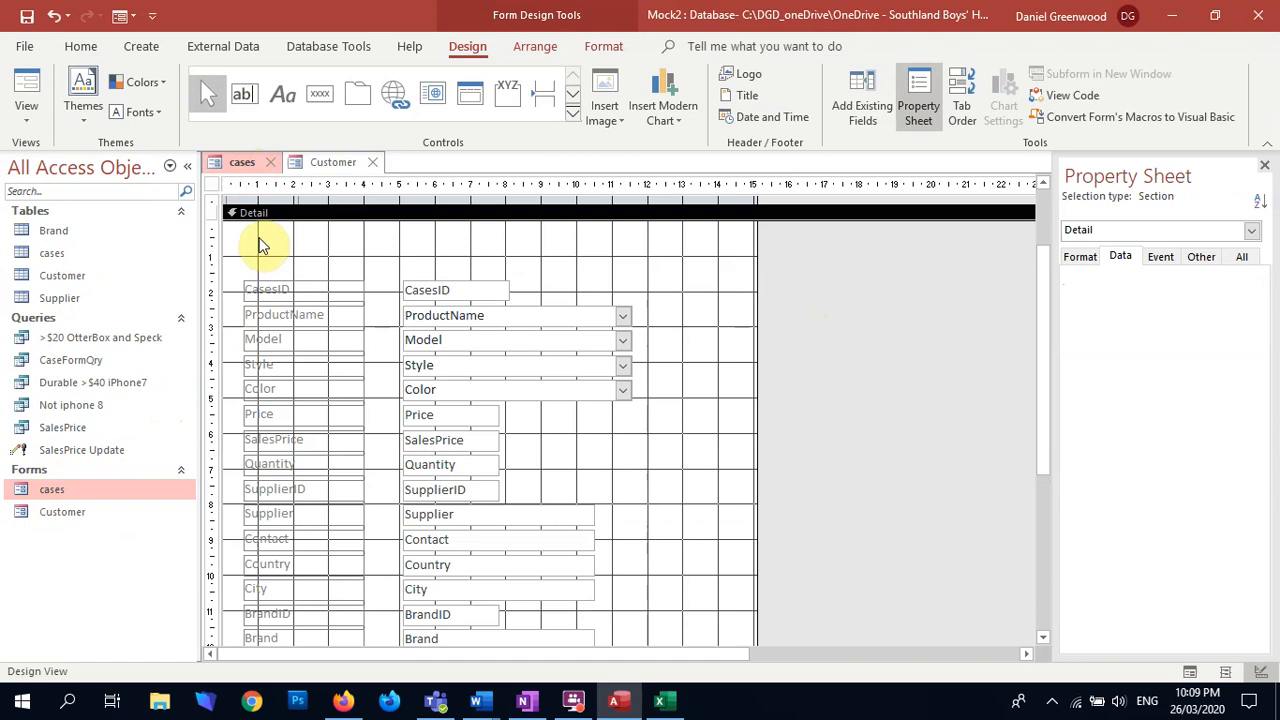
key(ctrl+v)
drag(255, 234, 276, 258)
click(758, 317)
drag(791, 298, 839, 302)
click(775, 343)
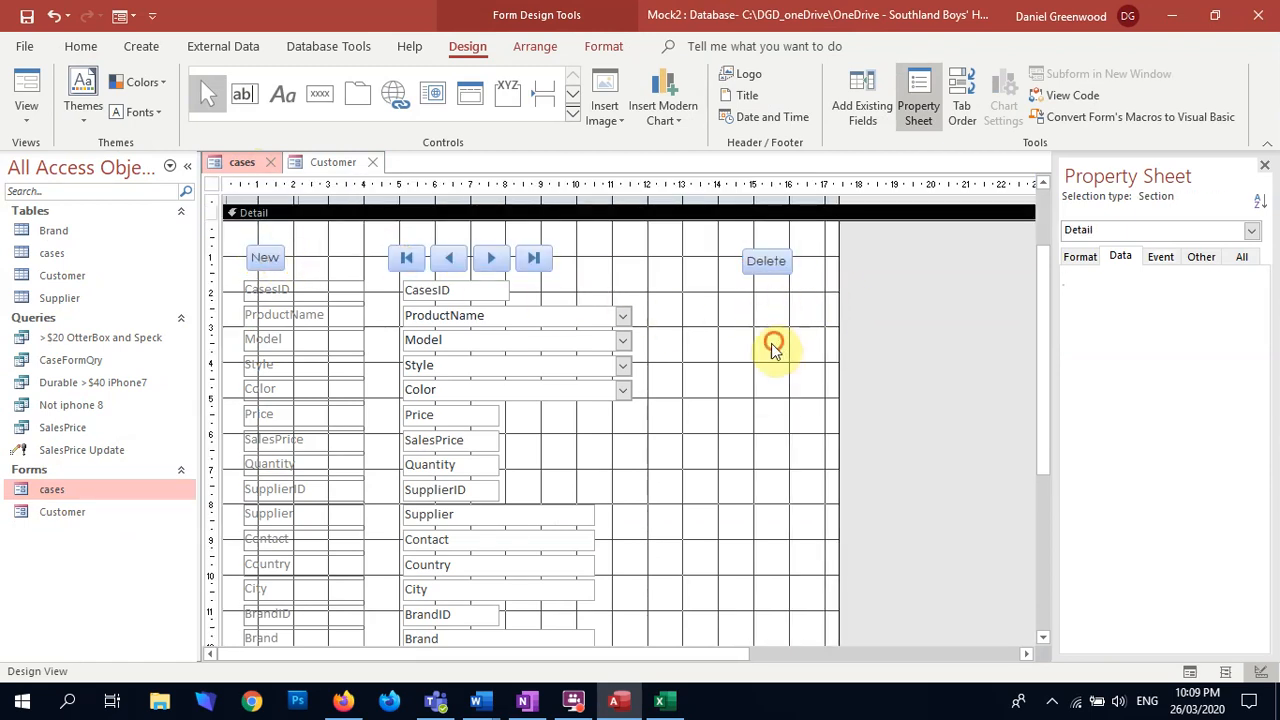
drag(826, 250, 264, 274)
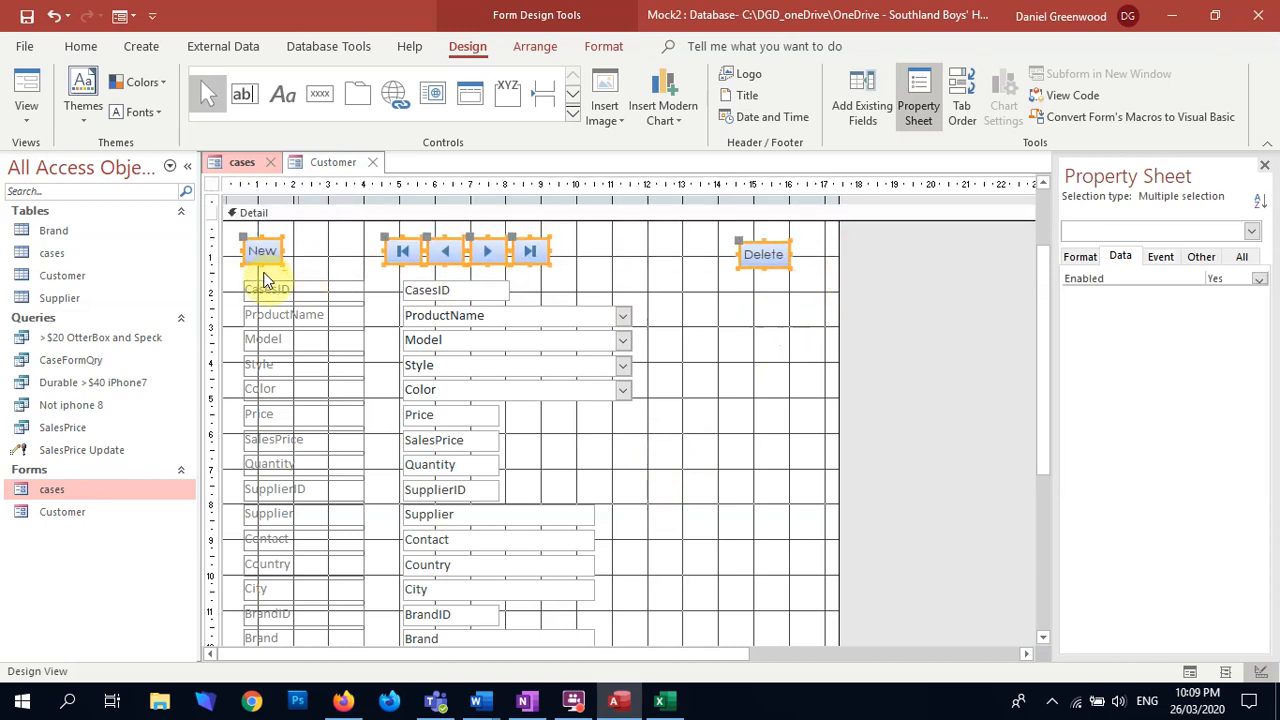
click(735, 315)
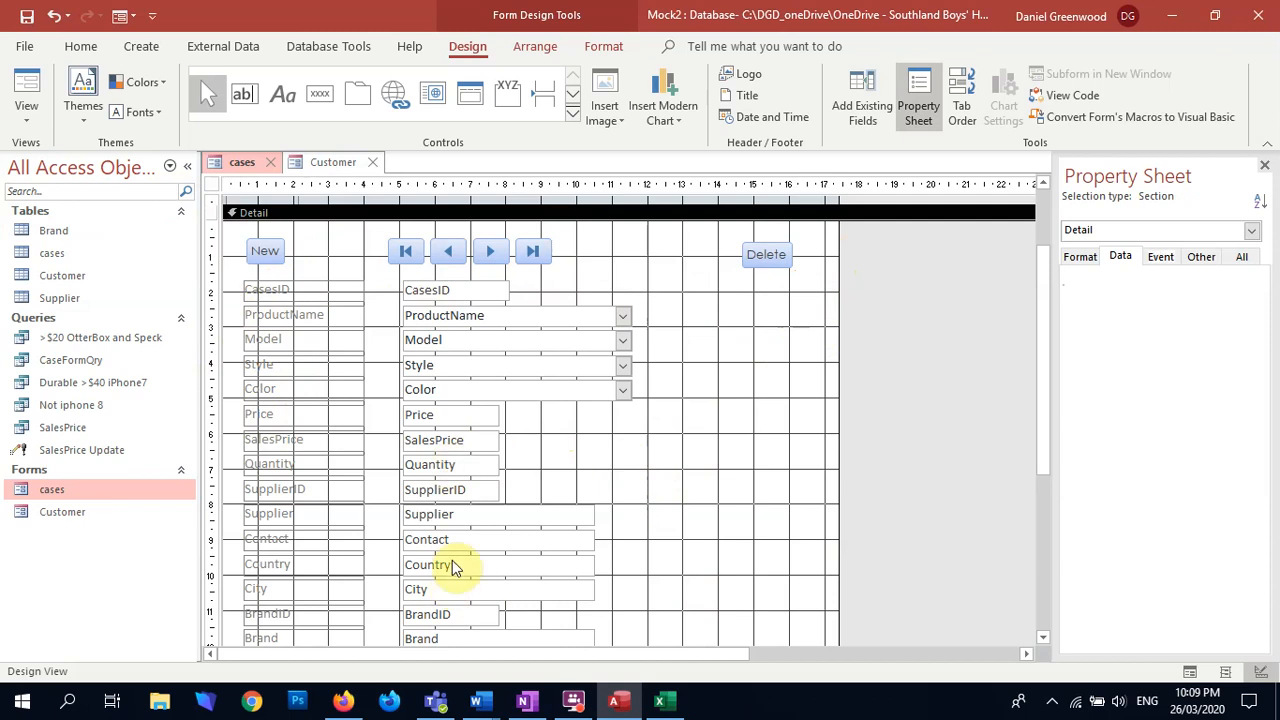
Step: Move the SupplierID through HQ labels and fields down together, leaving a gap below Quantity
scroll(458, 560, down, 4)
scroll(463, 546, up, 1)
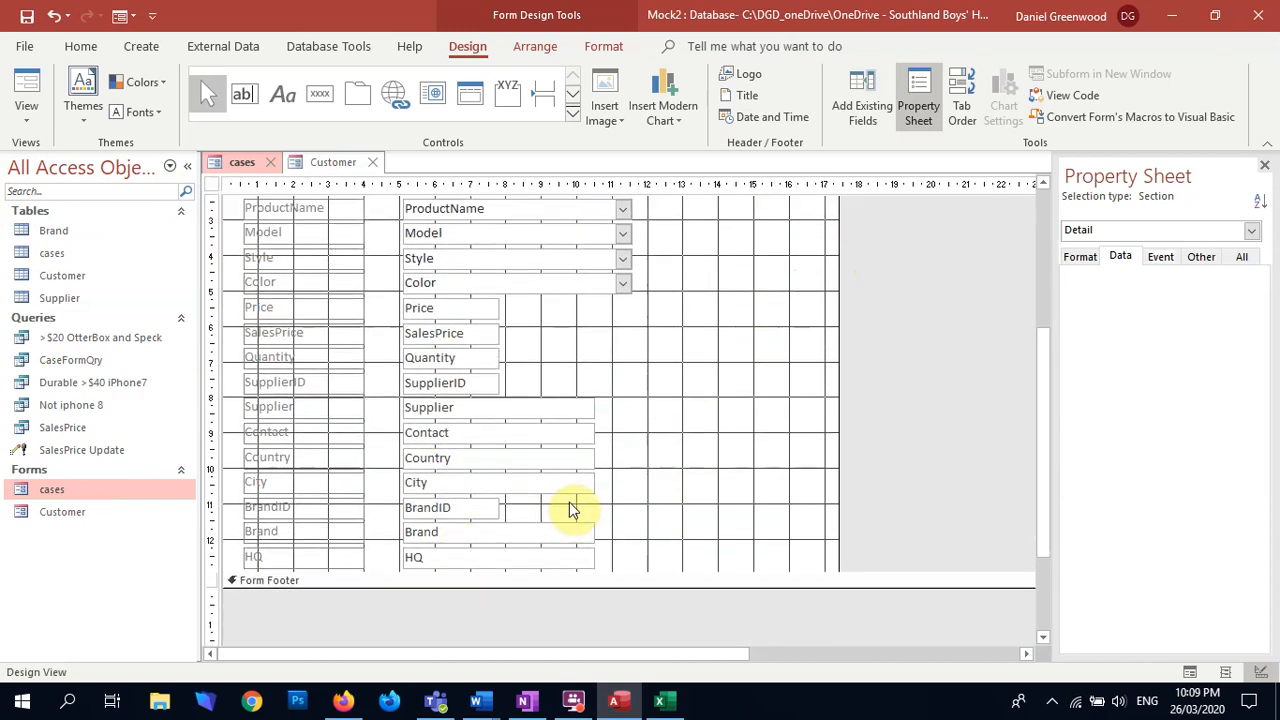
drag(542, 381, 257, 571)
scroll(463, 495, down, 2)
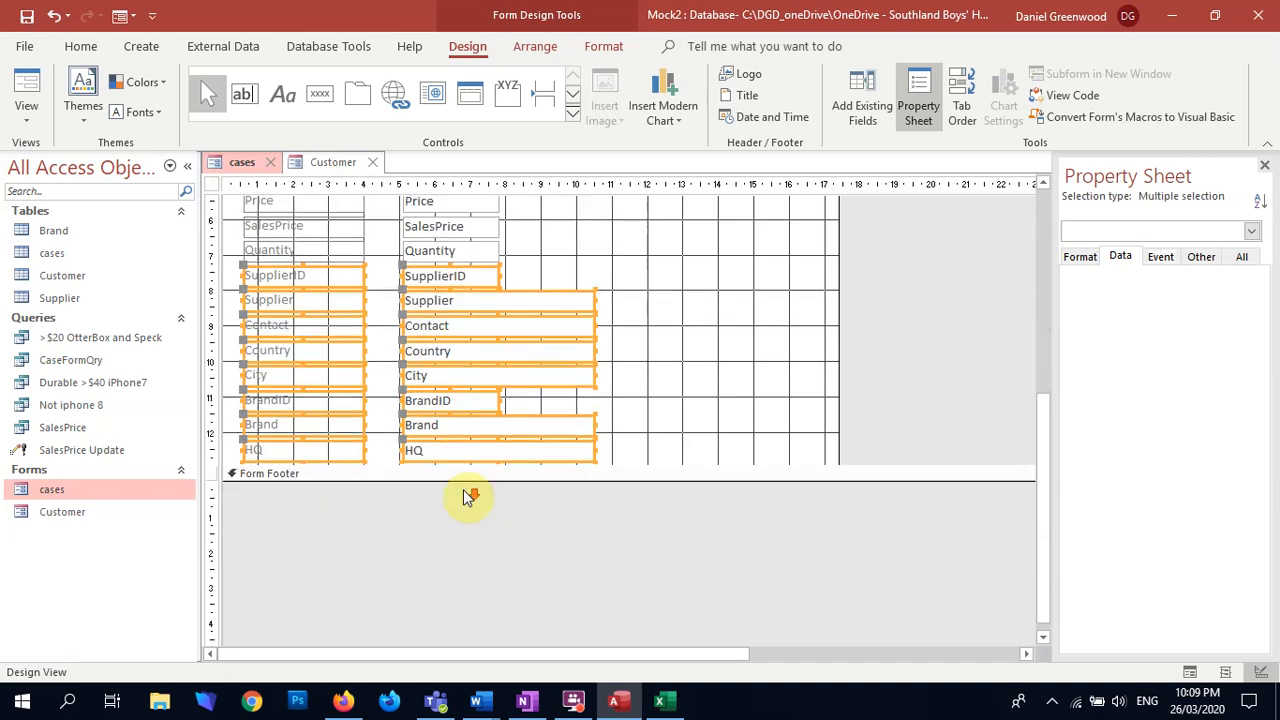
key(Down)
key(Down)
key(Down)
key(Down)
key(Down)
key(Down)
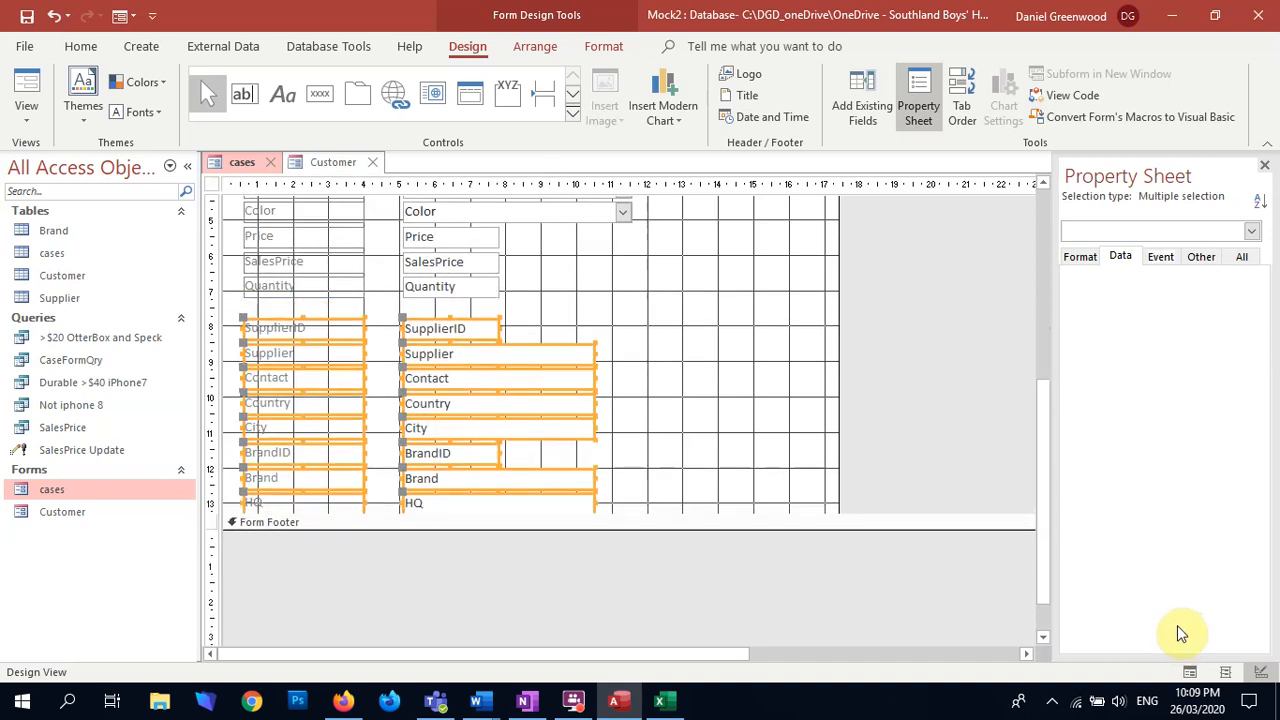
Step: Insert a combo box about 6.6 cm wide in the gap below Quantity, taking its values from the Supplier table
click(631, 331)
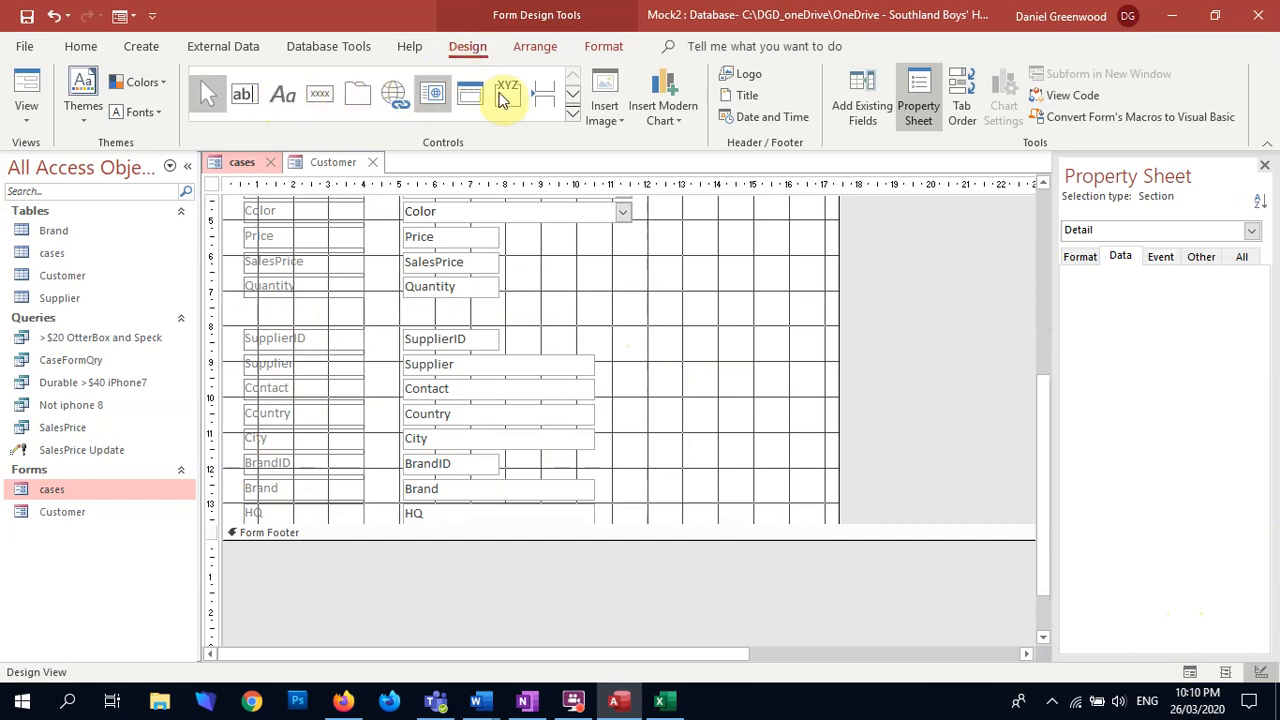
click(571, 95)
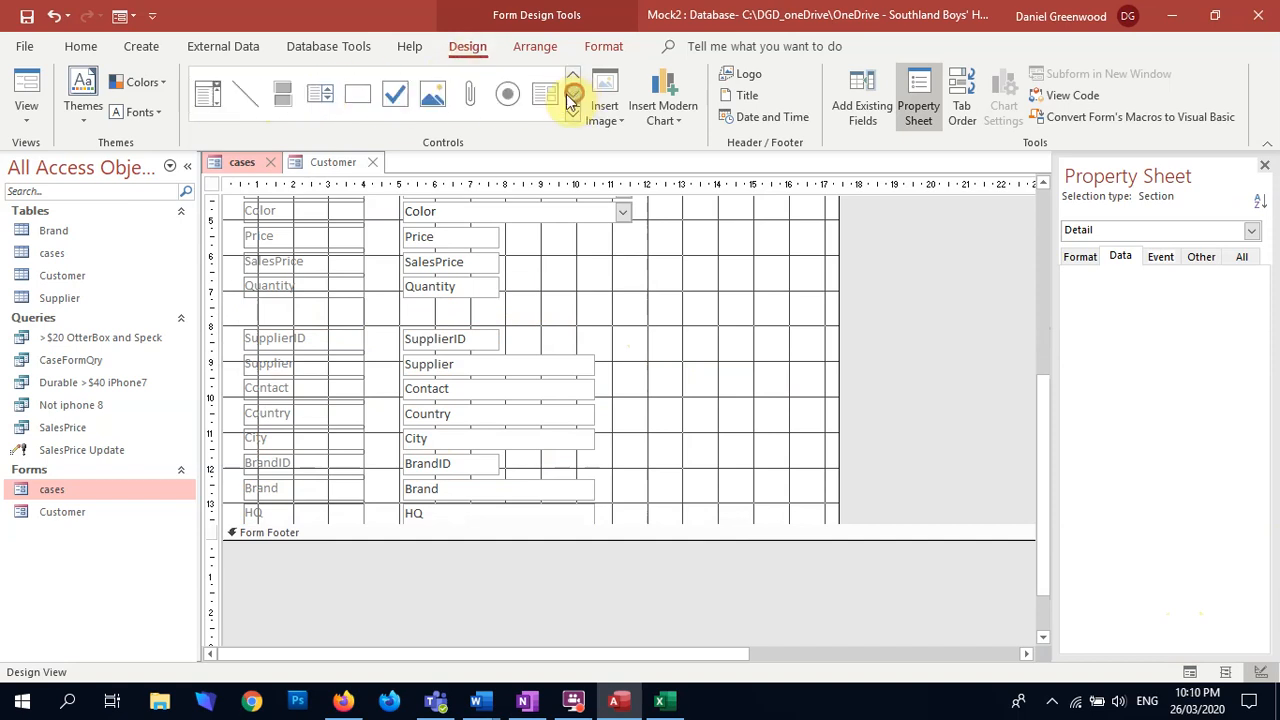
click(210, 93)
drag(403, 302, 640, 323)
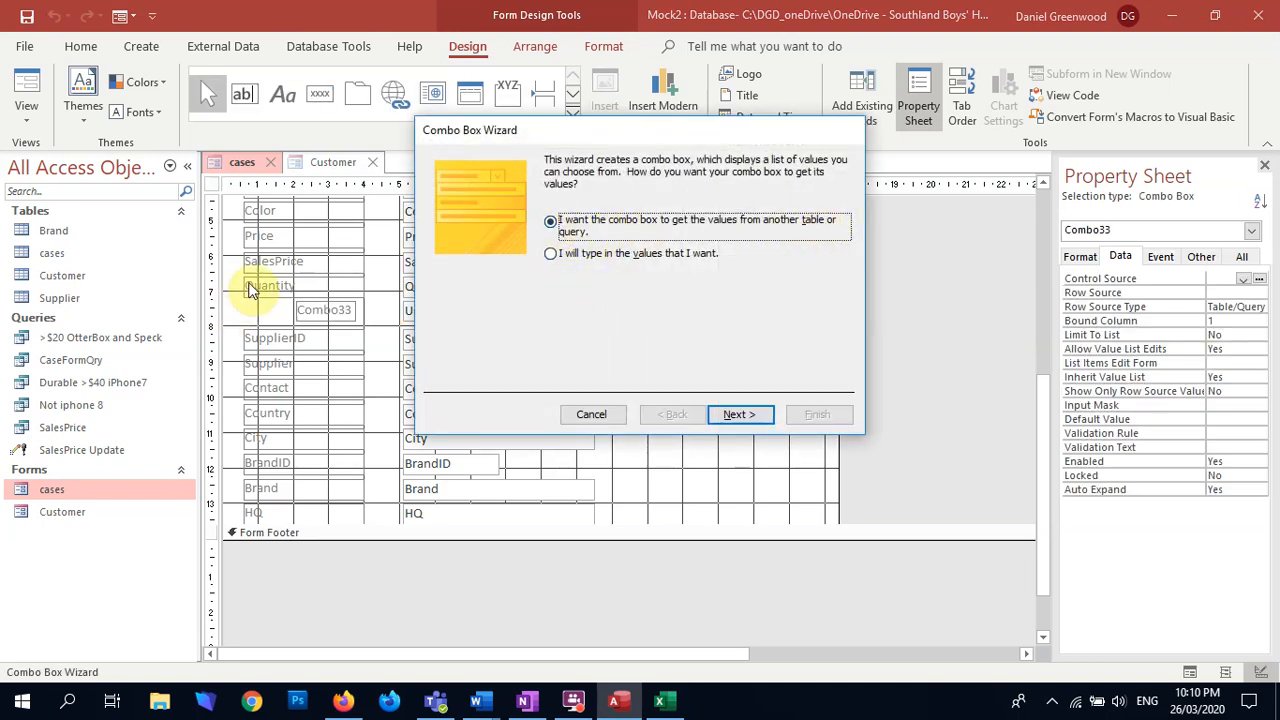
click(740, 415)
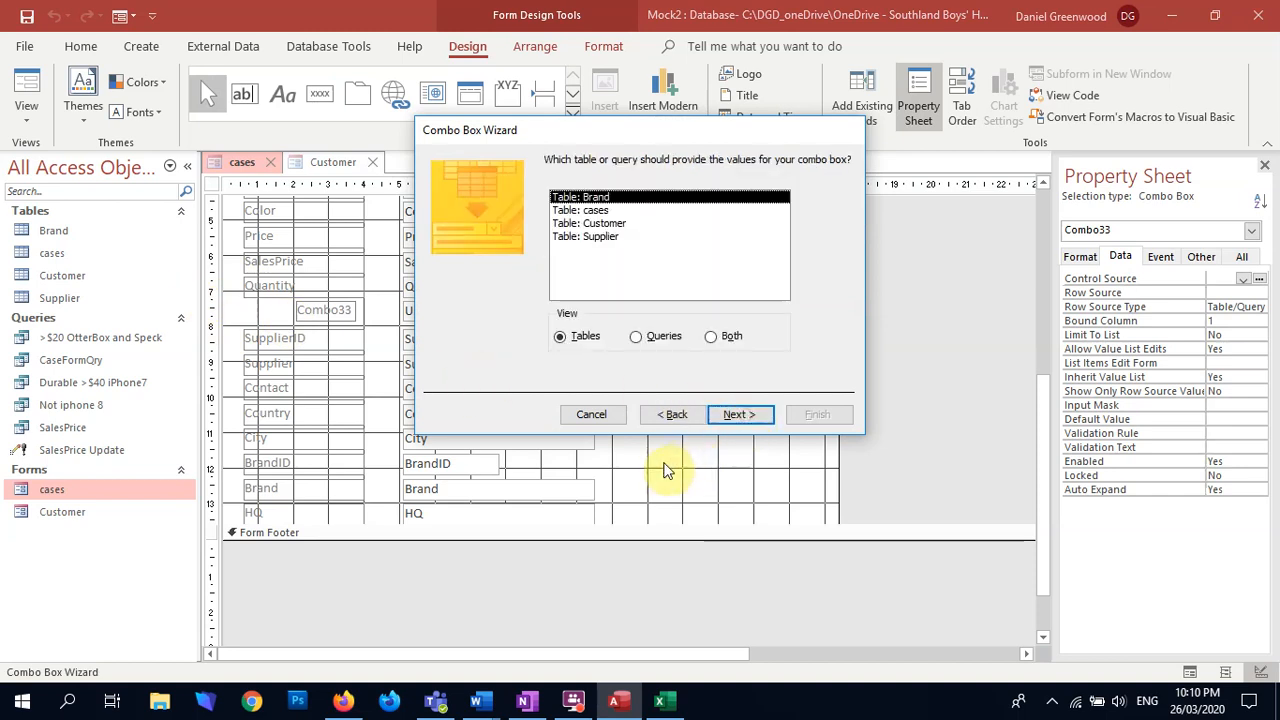
click(596, 238)
click(760, 428)
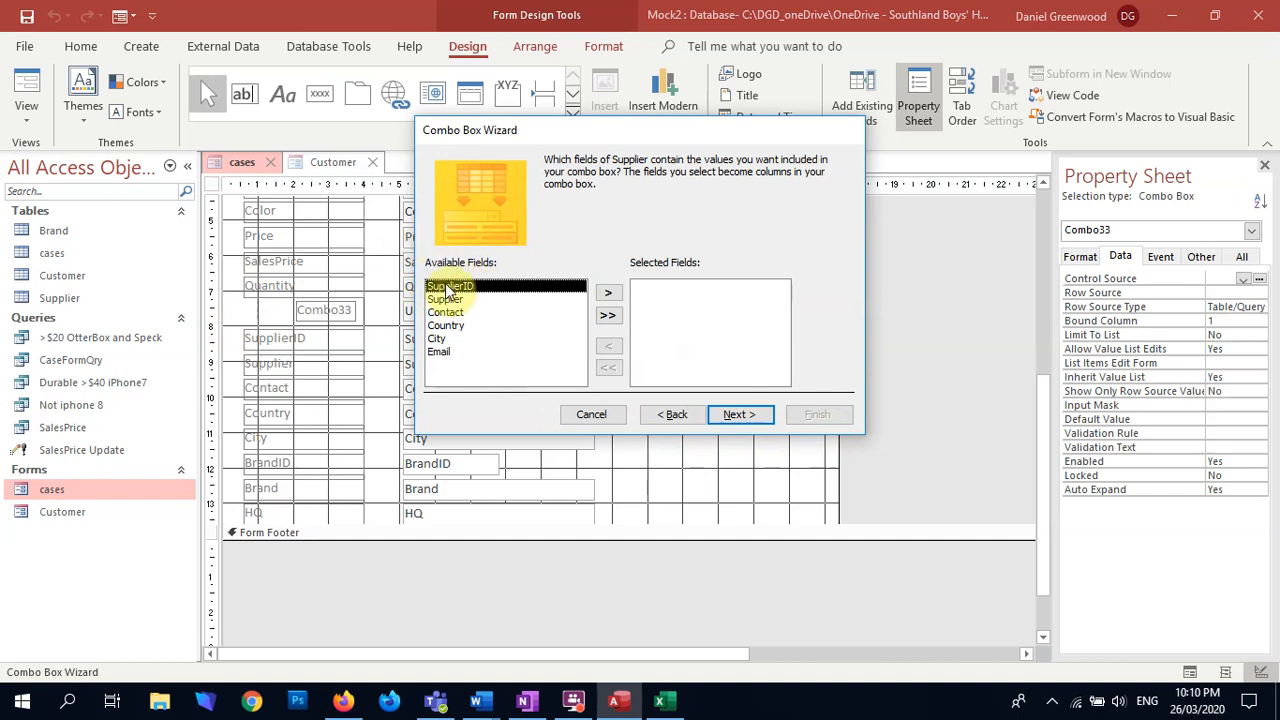
Step: Include the SupplierID, Supplier, Country and City fields as the combo box's columns
click(612, 295)
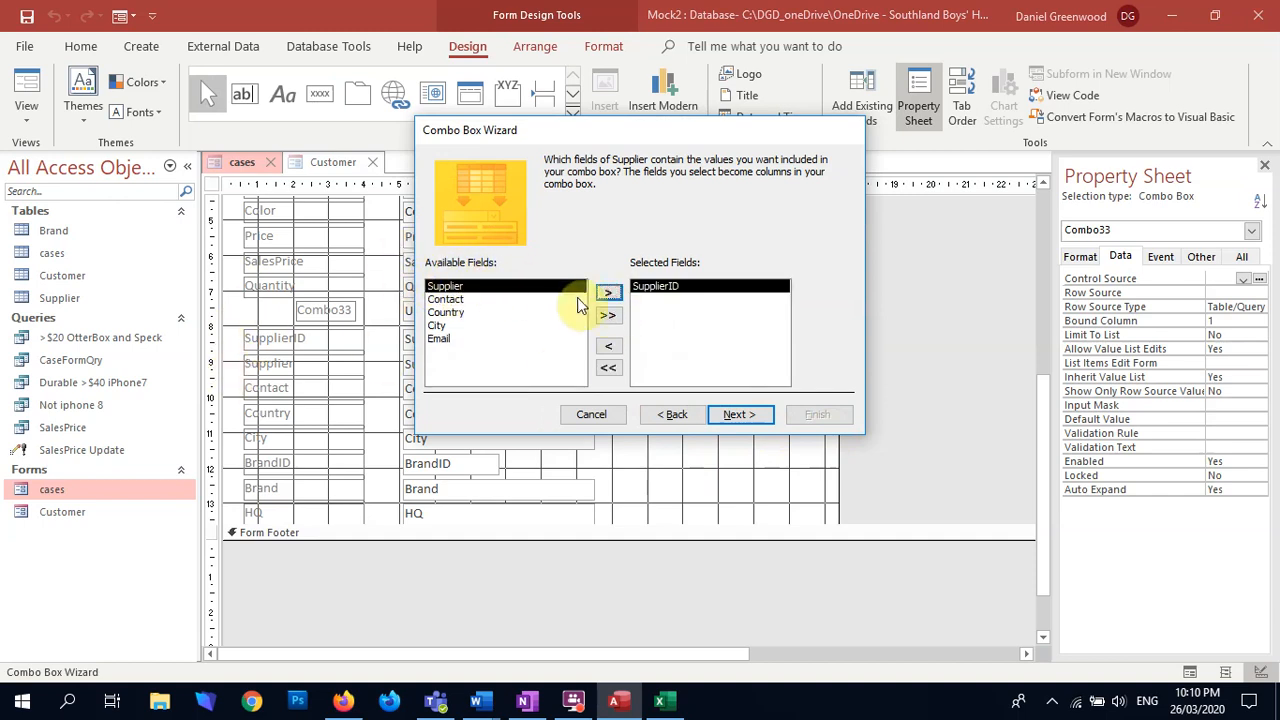
click(608, 293)
click(446, 300)
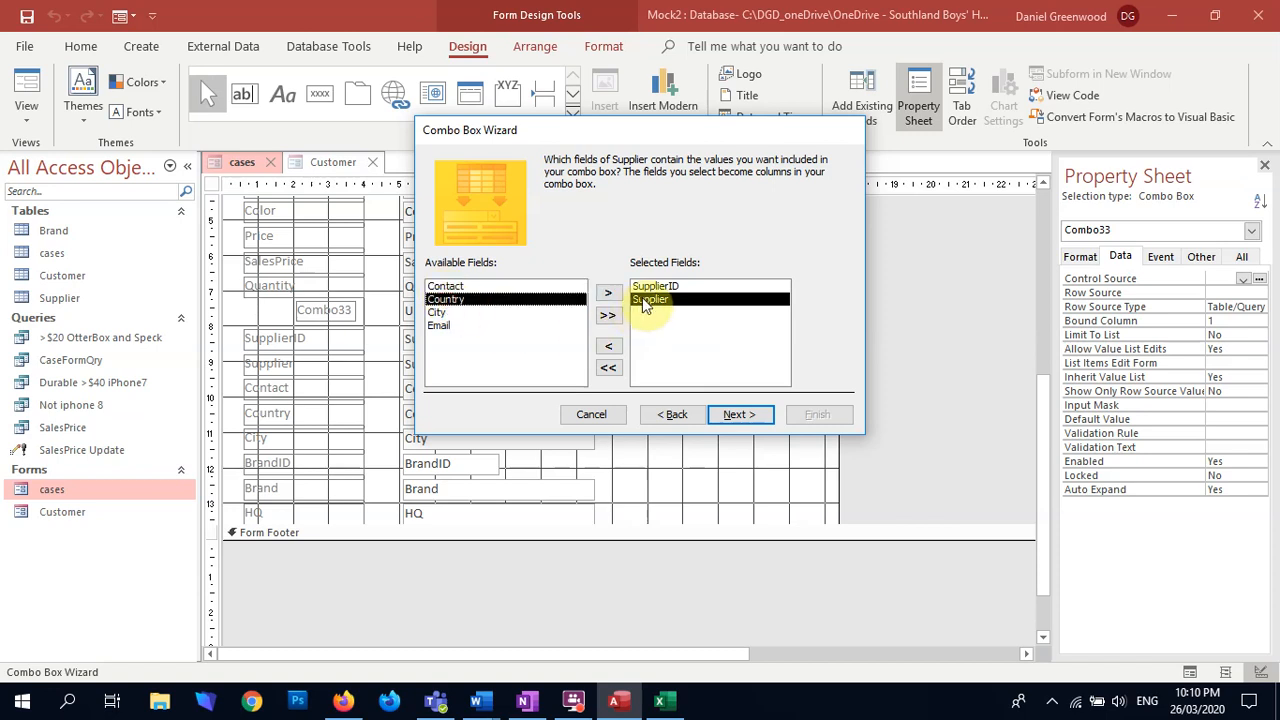
click(608, 293)
click(608, 293)
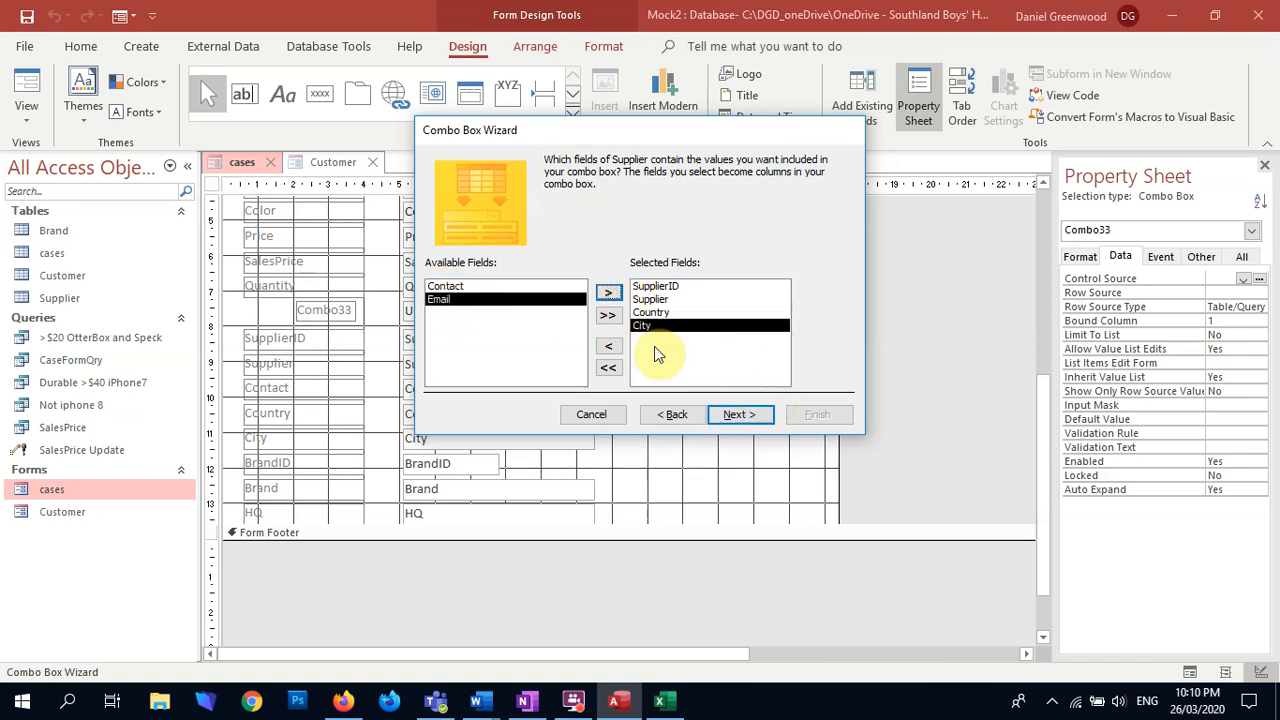
click(728, 406)
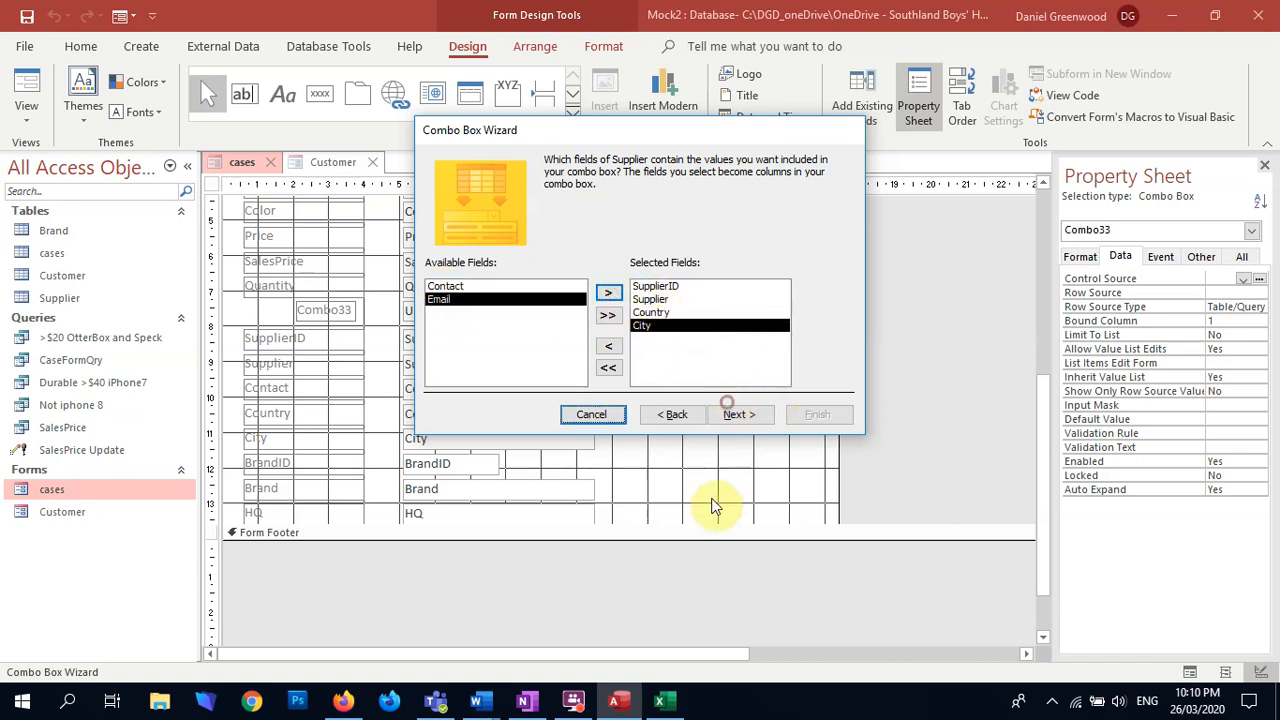
click(728, 413)
Step: Sort the combo box list by Supplier in ascending order and best-fit its column widths, keeping the key column hidden
click(581, 224)
click(555, 269)
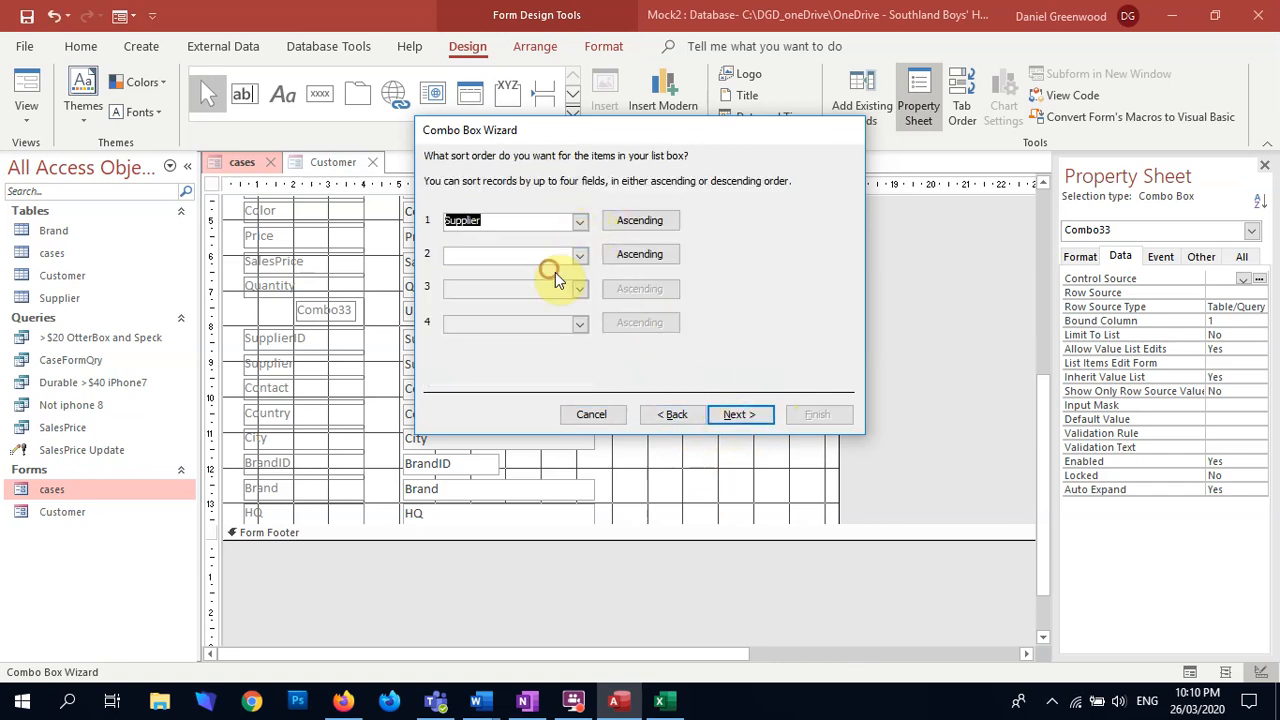
click(737, 414)
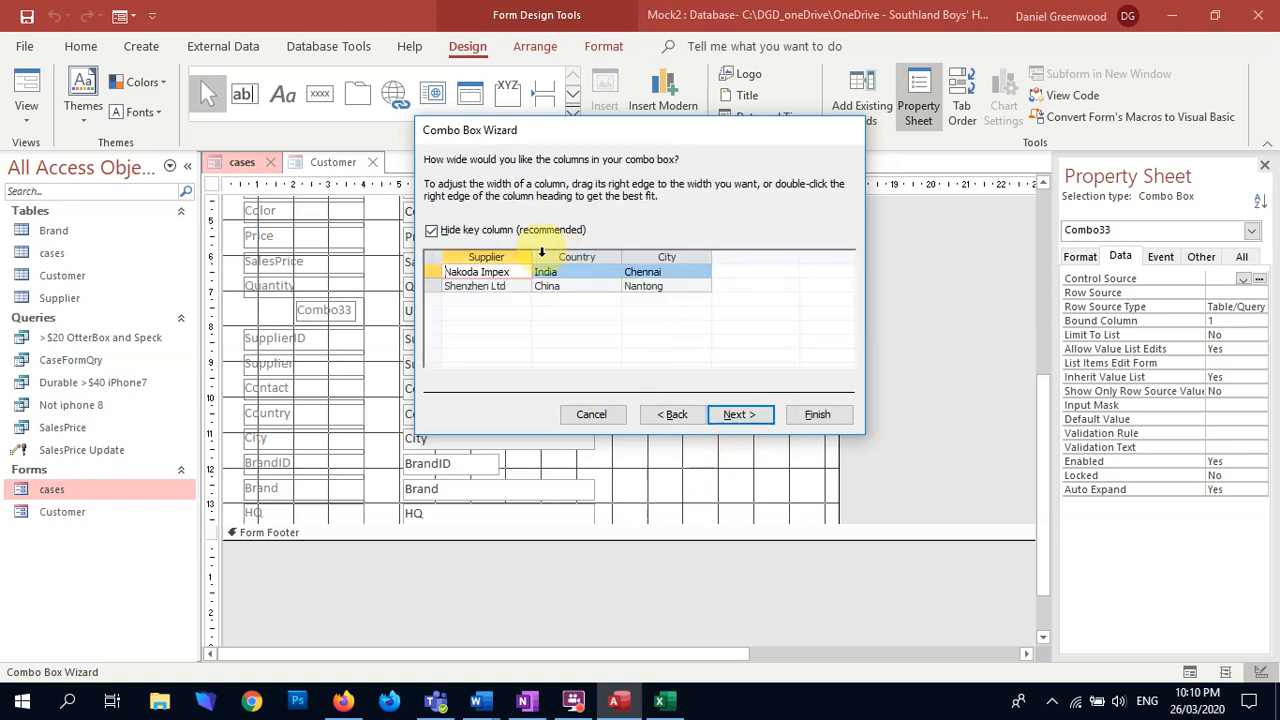
double_click(535, 252)
double_click(605, 254)
double_click(644, 256)
click(436, 232)
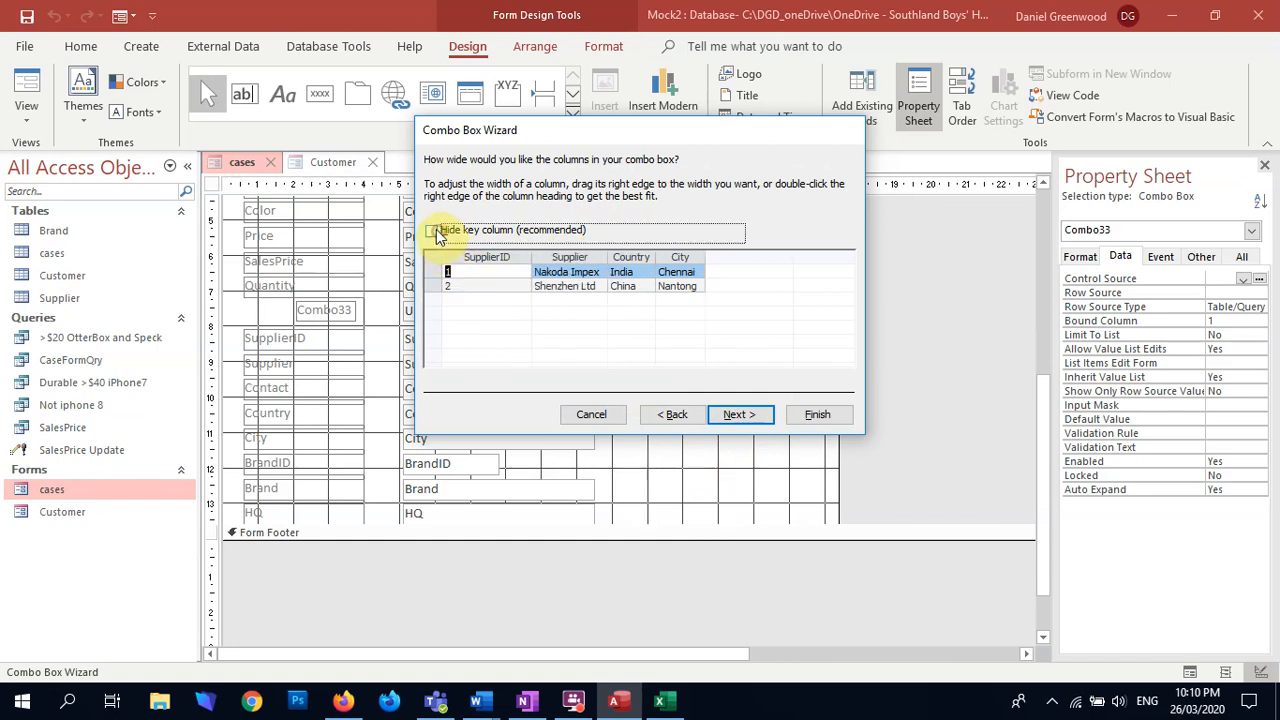
click(735, 415)
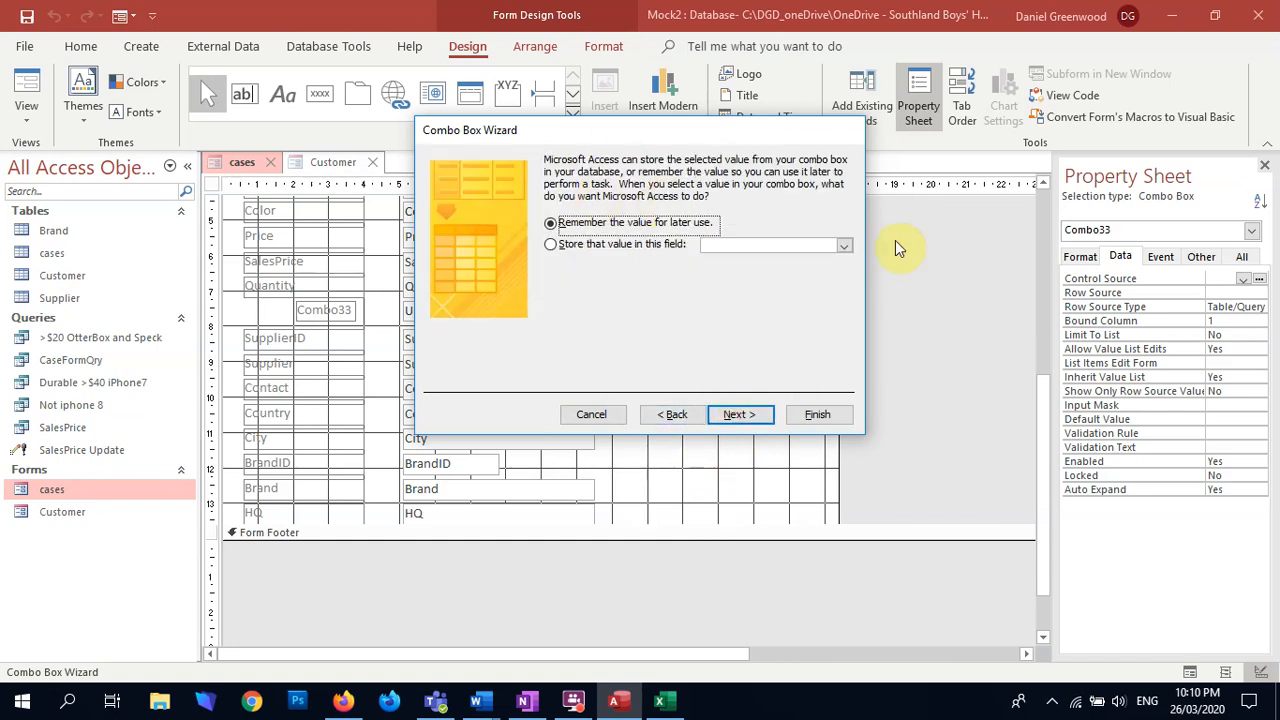
Step: Store the chosen supplier value in the SupplierID field and finish the combo box with the label "Supplier Search:"
click(557, 248)
click(846, 247)
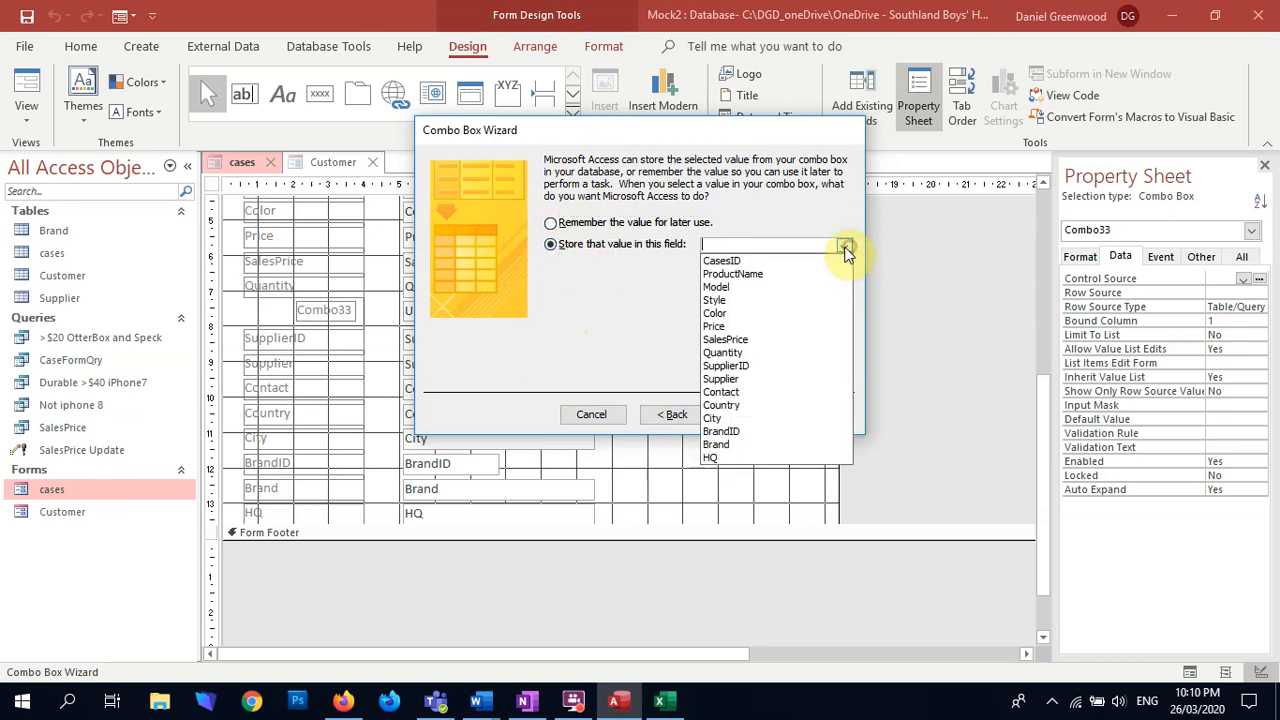
click(784, 366)
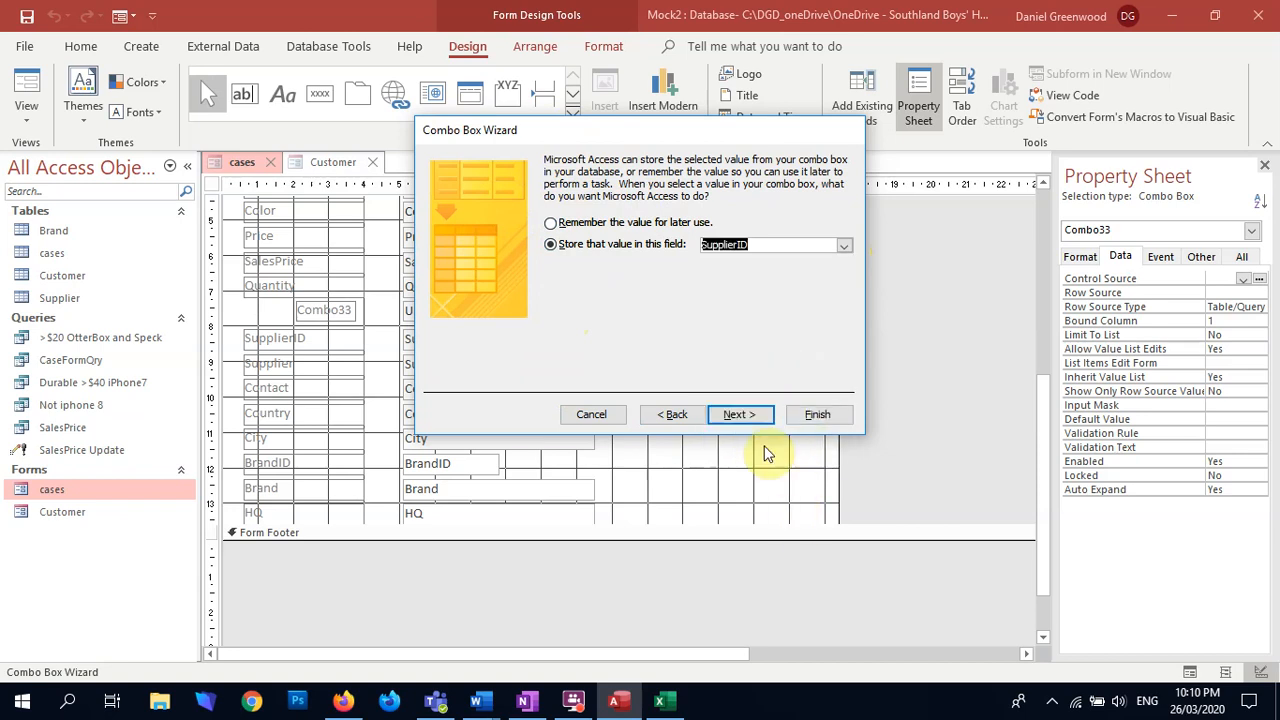
click(750, 414)
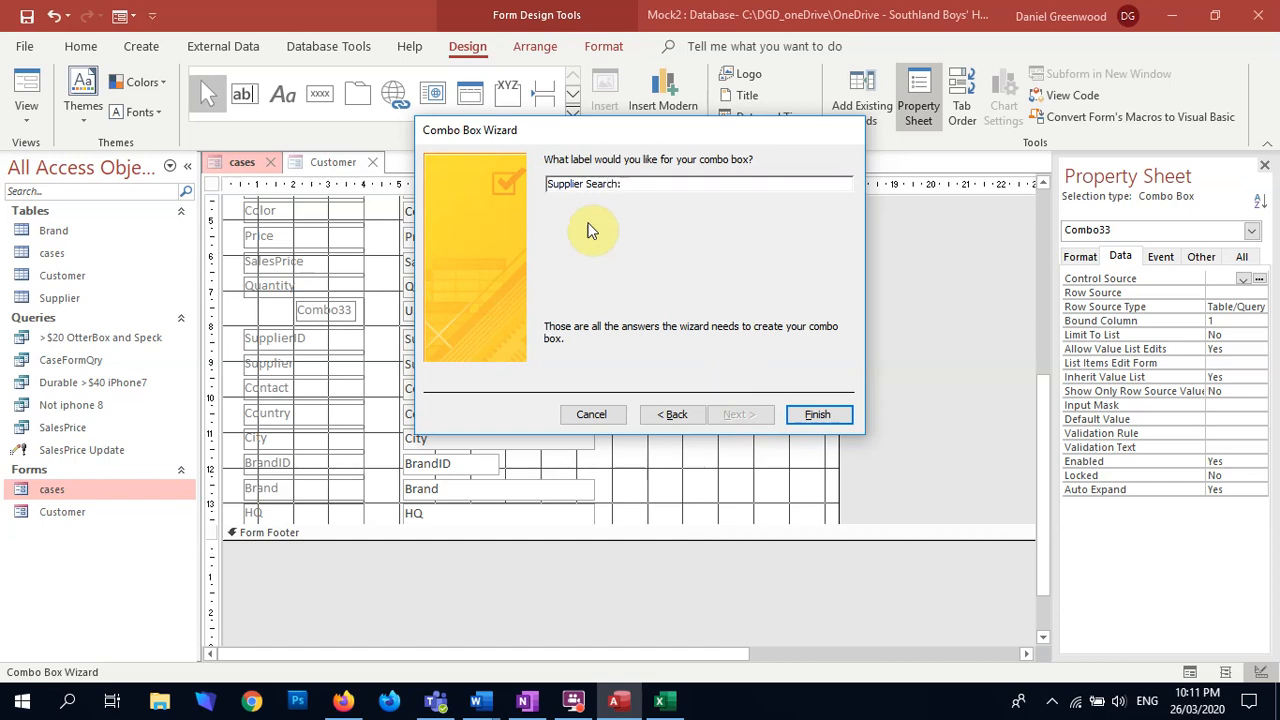
click(819, 416)
Step: Extend the Supplier Search label to line up with the other labels' left edge and trim its right edge to match them
click(326, 309)
drag(294, 309, 242, 309)
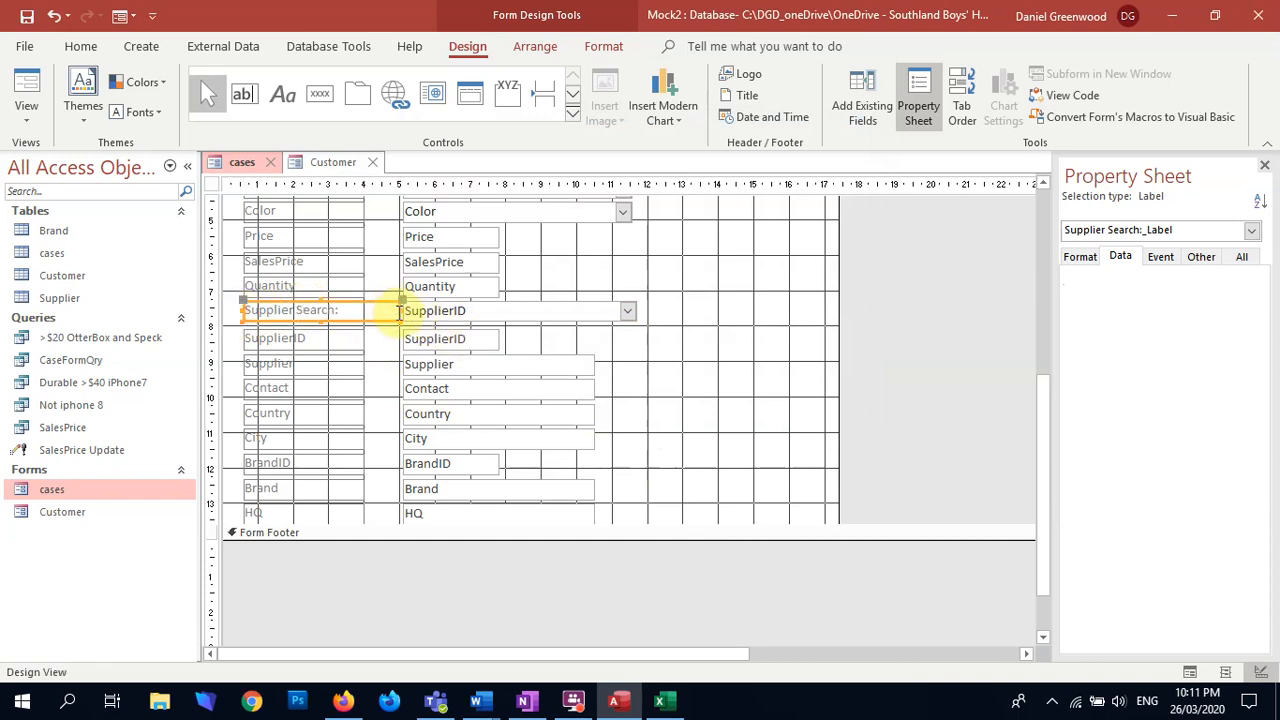
drag(402, 310, 366, 309)
click(702, 321)
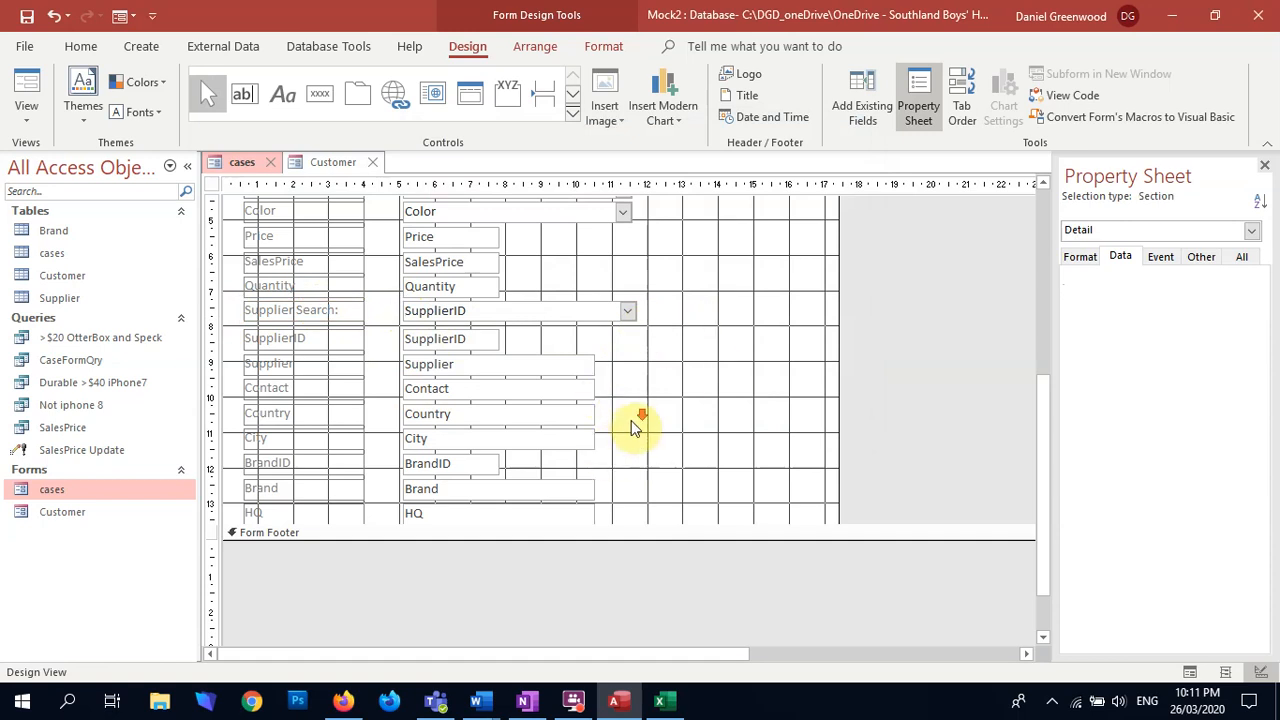
Step: Move the BrandID, Brand and HQ labels and fields down together, leaving a gap below City
scroll(628, 426, down, 2)
drag(528, 381, 301, 493)
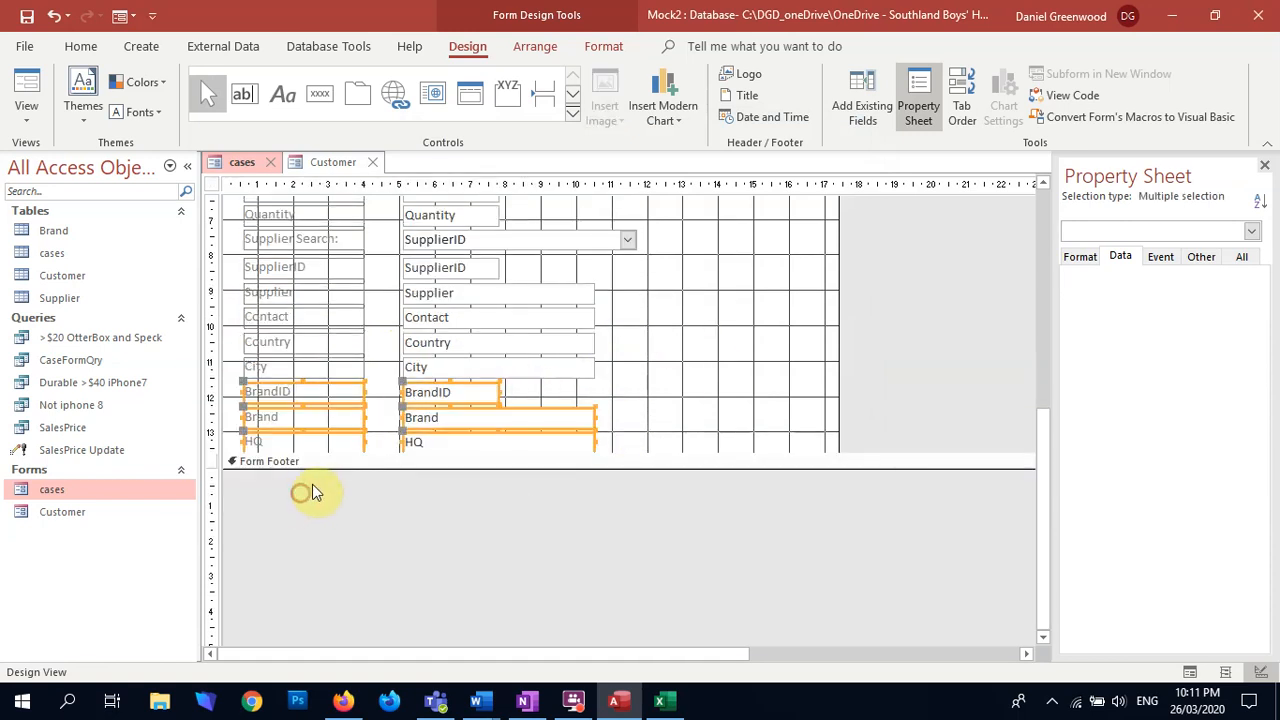
key(Down)
key(Down)
key(Down)
key(Down)
key(Down)
key(Down)
key(Down)
key(Down)
click(609, 389)
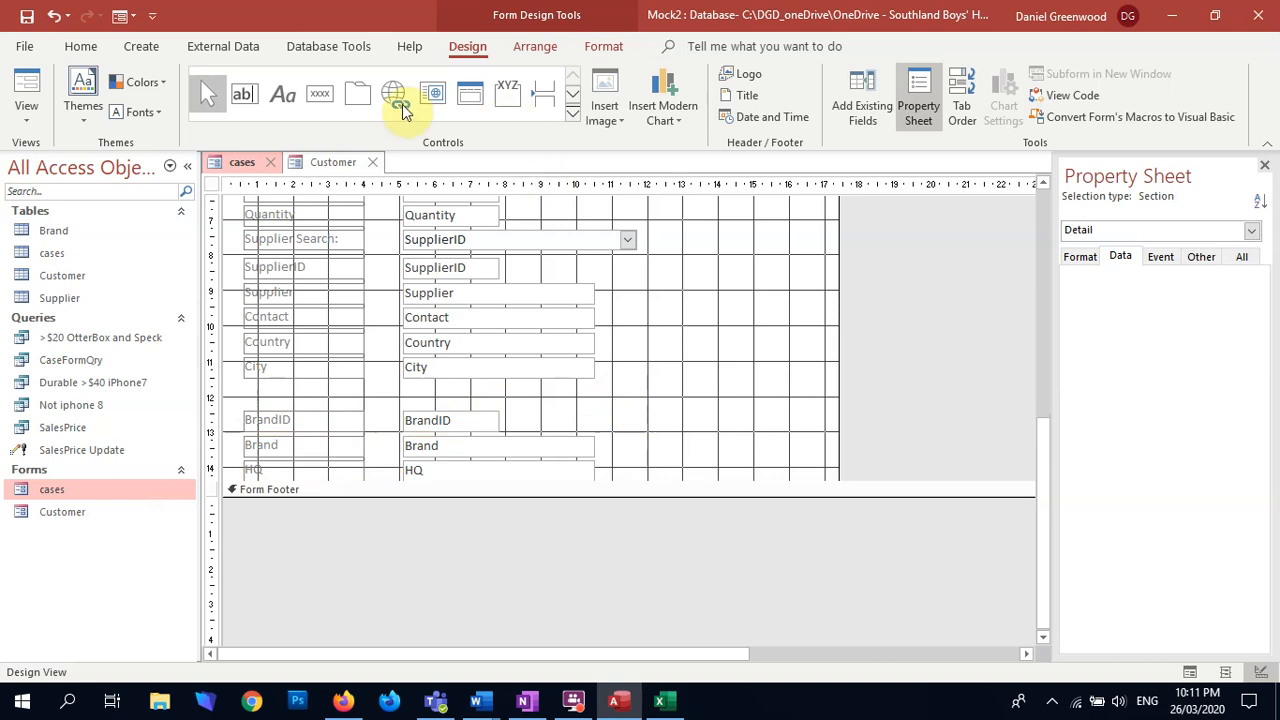
Step: Insert a combo box about 5.5 cm wide in the gap below City, taking its values from the Brand table
click(572, 93)
click(207, 94)
drag(407, 391, 600, 401)
click(599, 254)
click(607, 224)
click(742, 414)
click(738, 414)
Step: Include the BrandID, Brand and HQ fields as the new combo box's columns
click(609, 293)
click(609, 293)
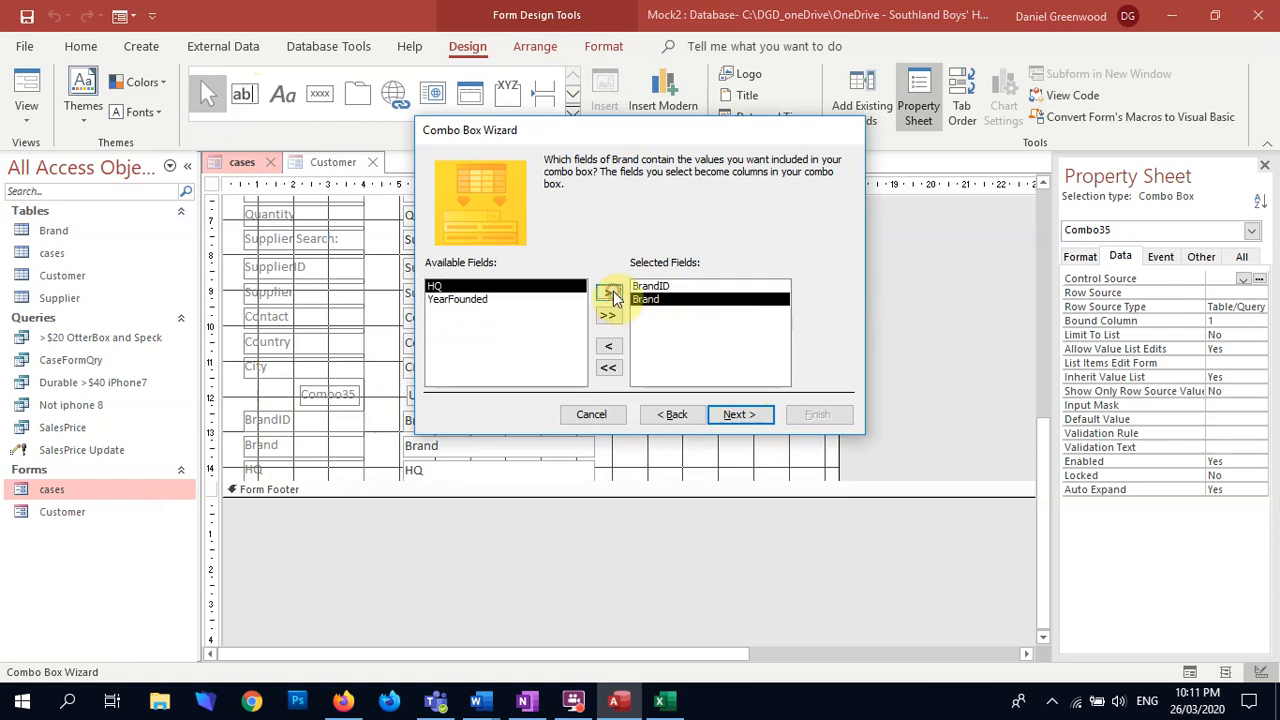
click(609, 293)
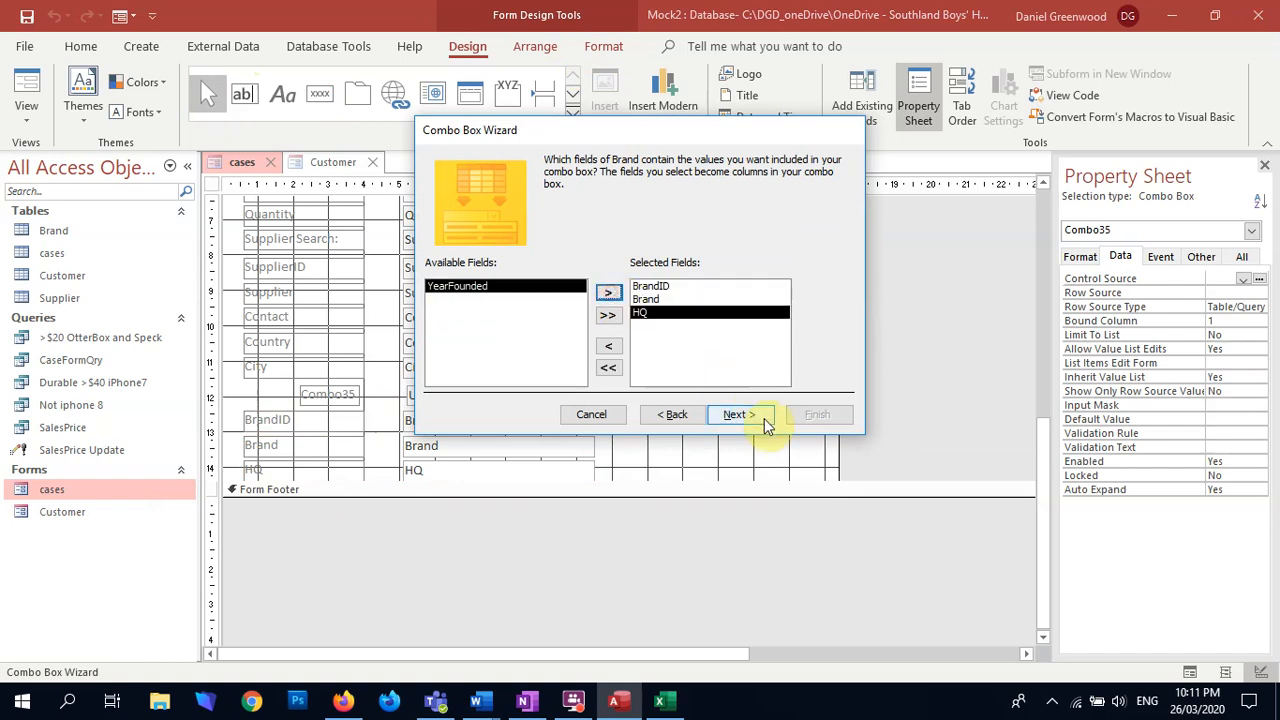
click(752, 416)
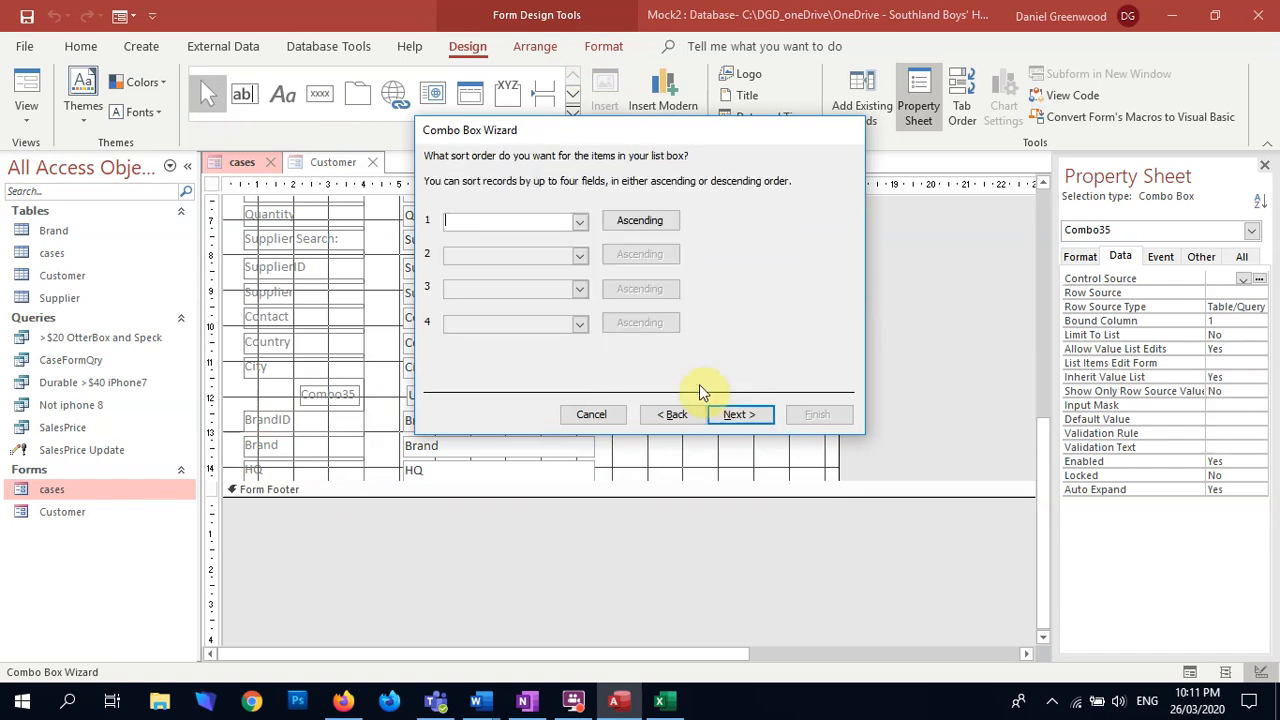
Step: Sort the brand list by Brand in ascending order and accept the column widths with the key column hidden
click(586, 222)
click(570, 265)
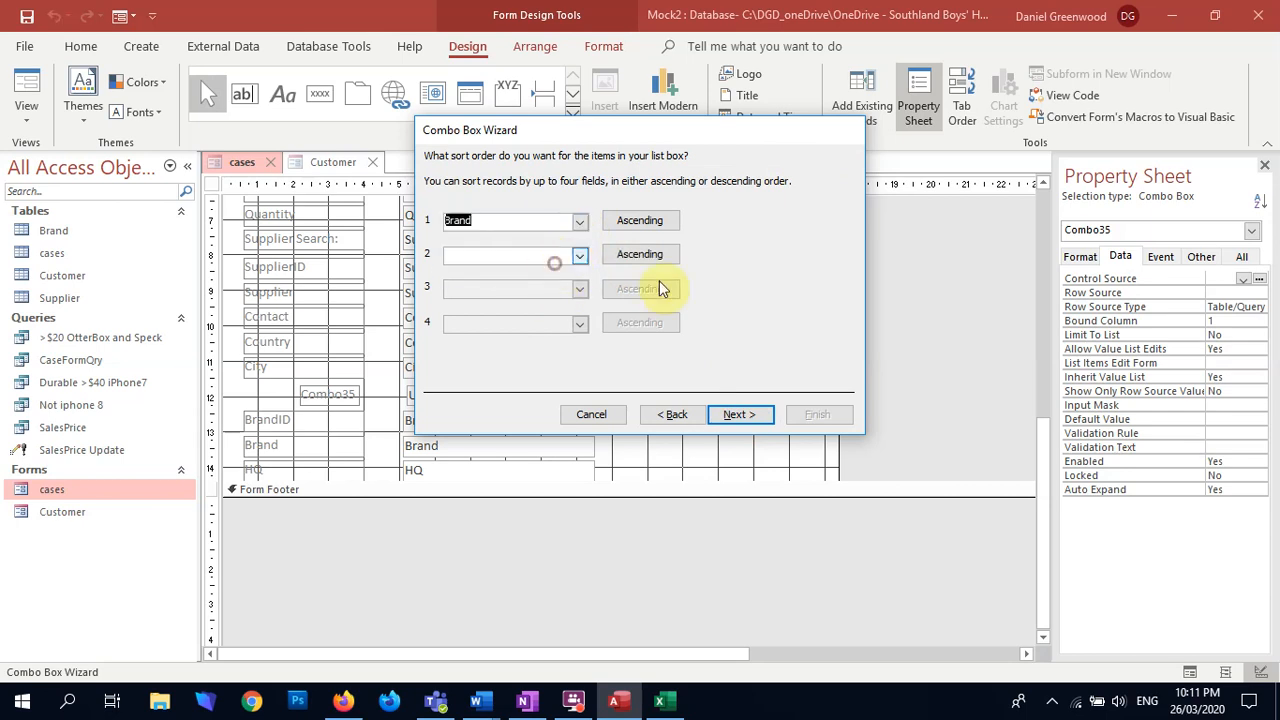
click(741, 413)
drag(526, 254, 529, 250)
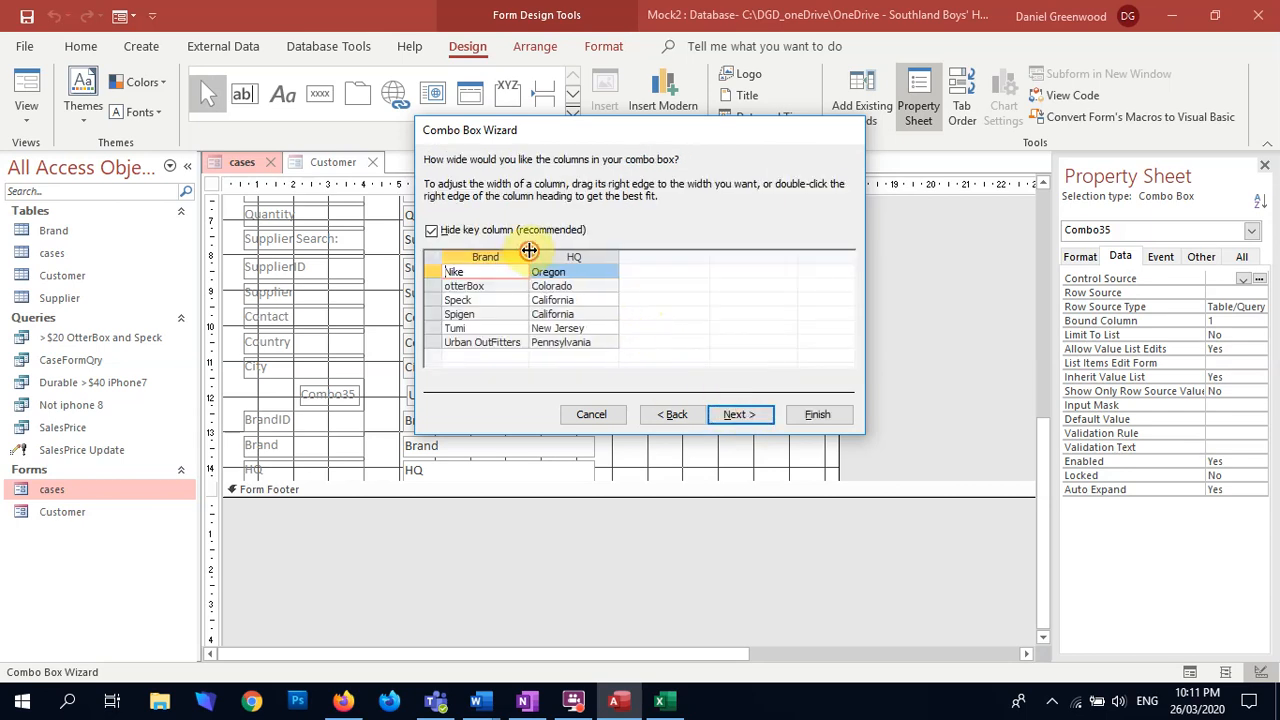
click(740, 414)
Step: Store the chosen brand value in the BrandID field and finish the combo box with the label "Brand Search:"
click(585, 244)
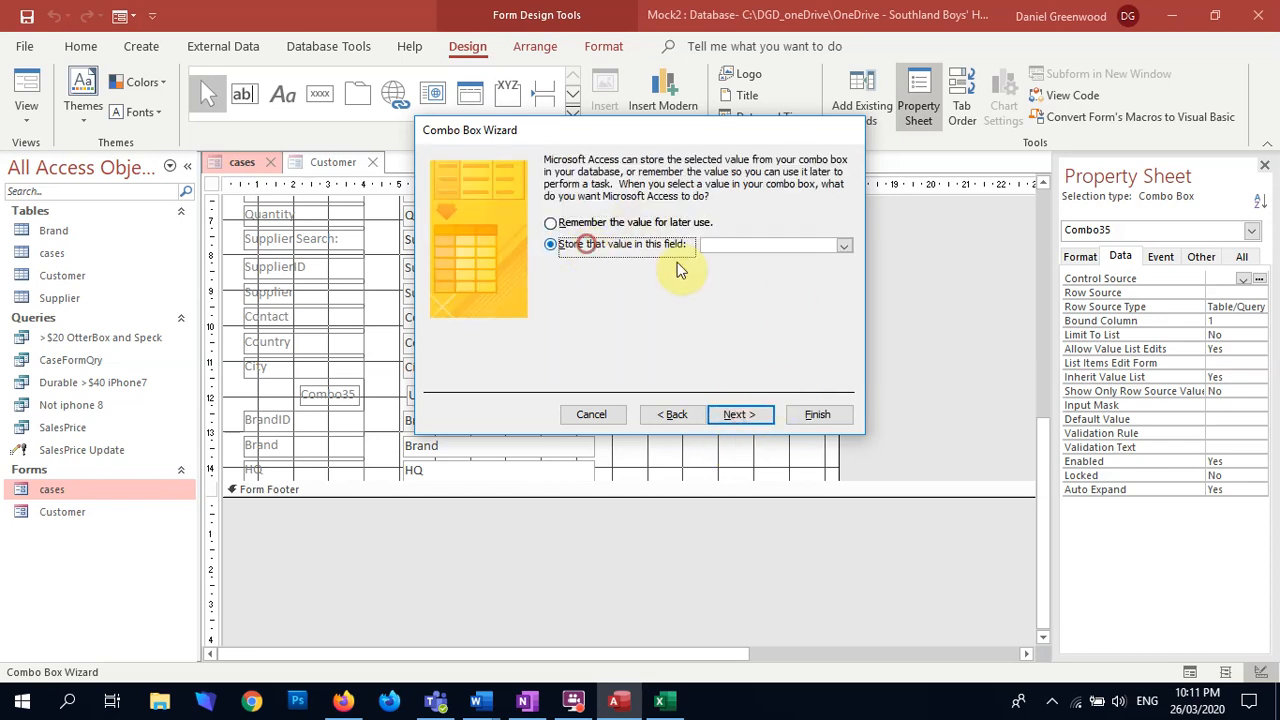
click(844, 252)
click(757, 428)
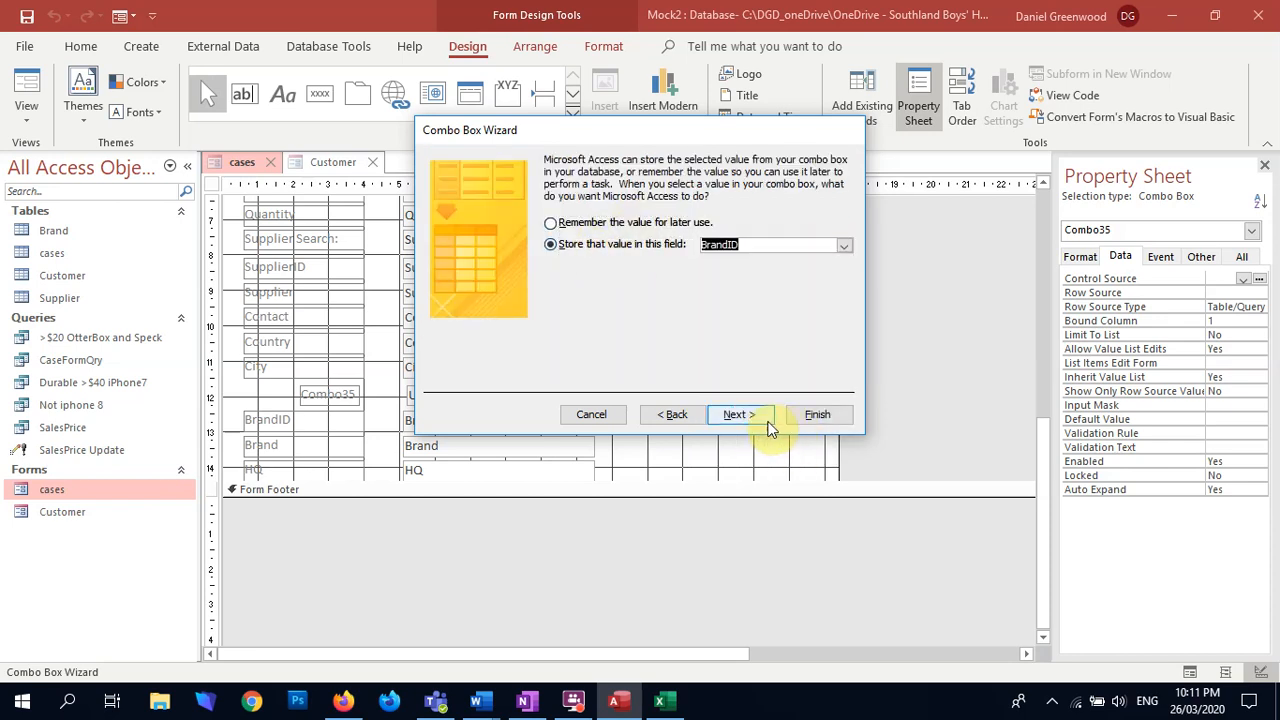
click(758, 418)
text(Brand Search:)
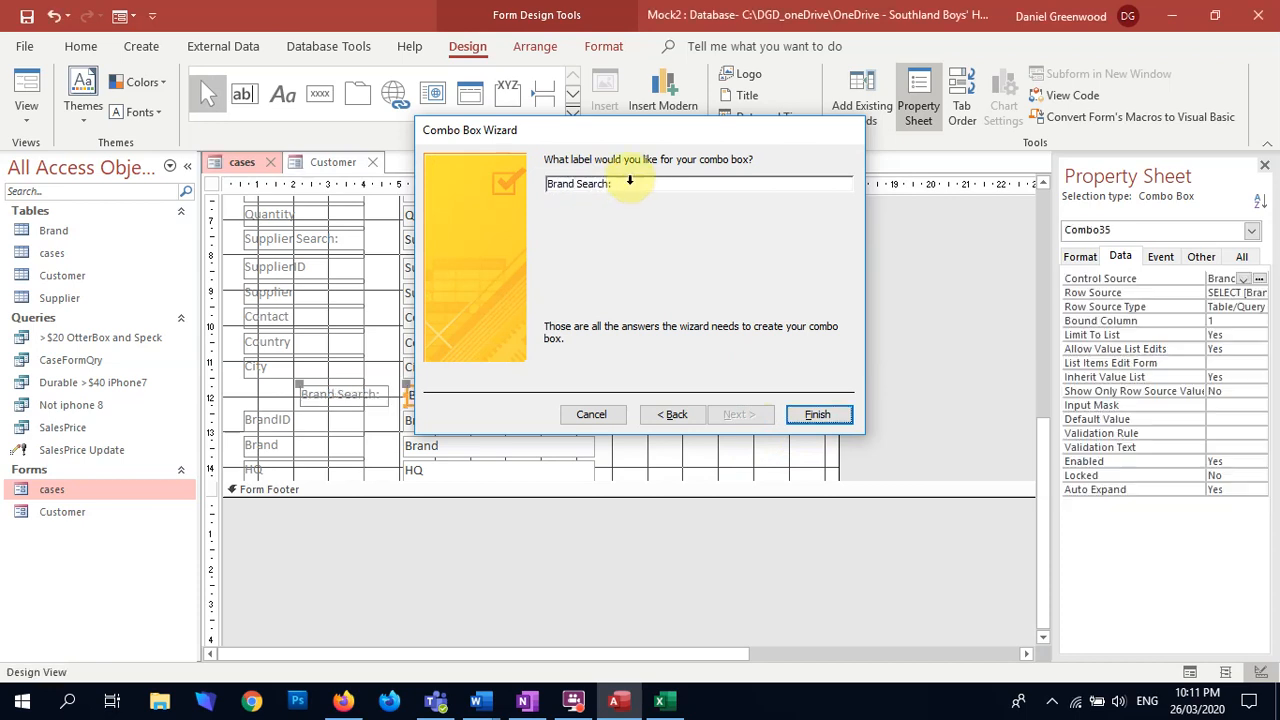
key(Return)
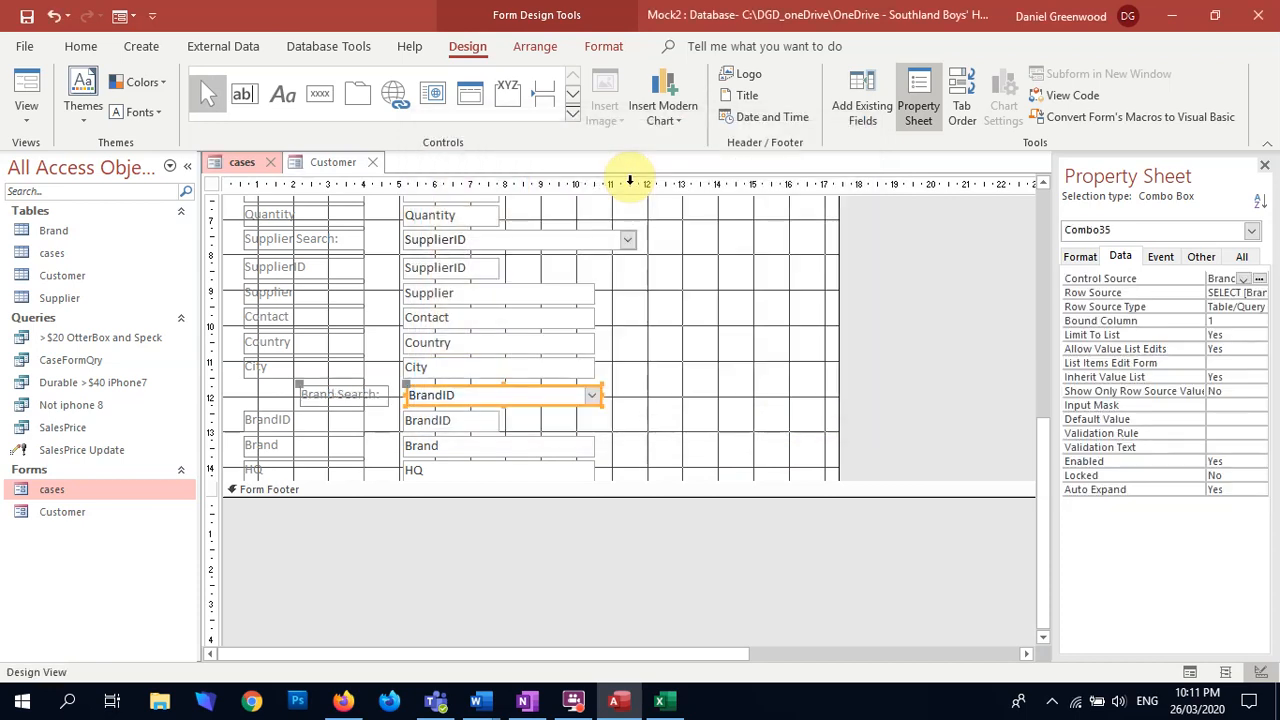
Step: Extend the Brand Search label to the other labels' left edge and shorten its right edge to match their width
click(306, 395)
drag(298, 392, 239, 395)
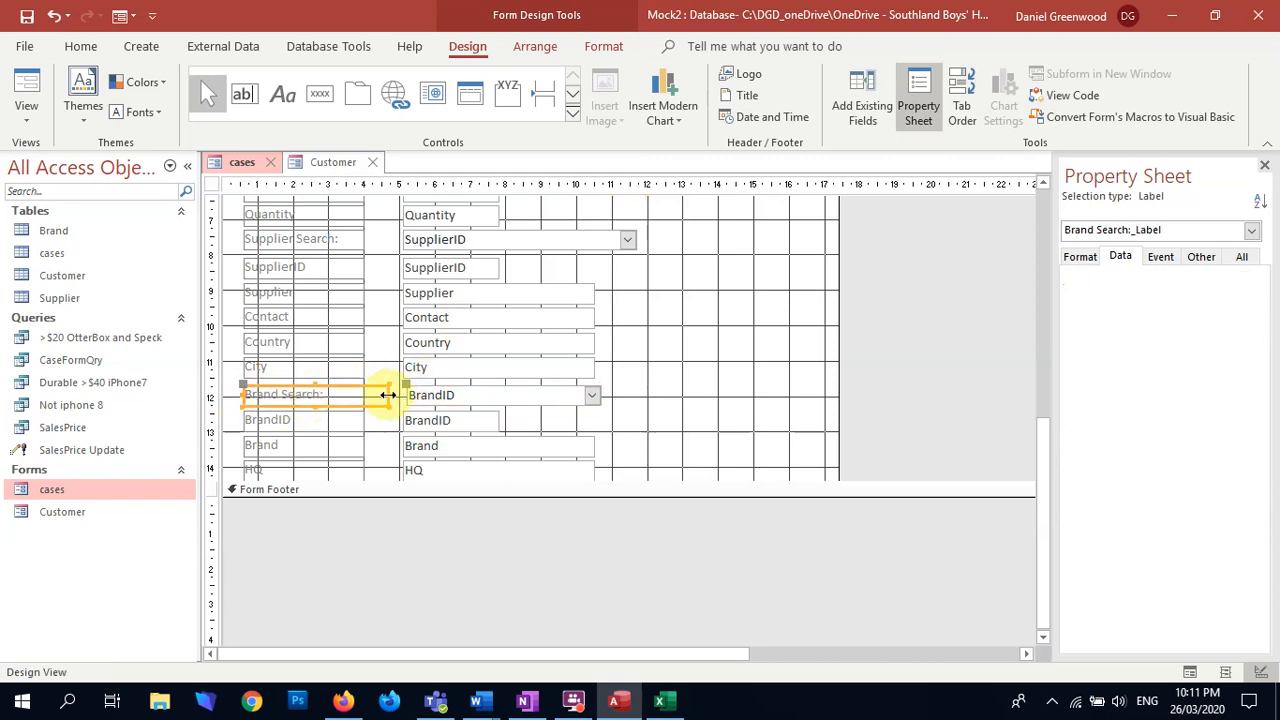
drag(387, 395, 367, 396)
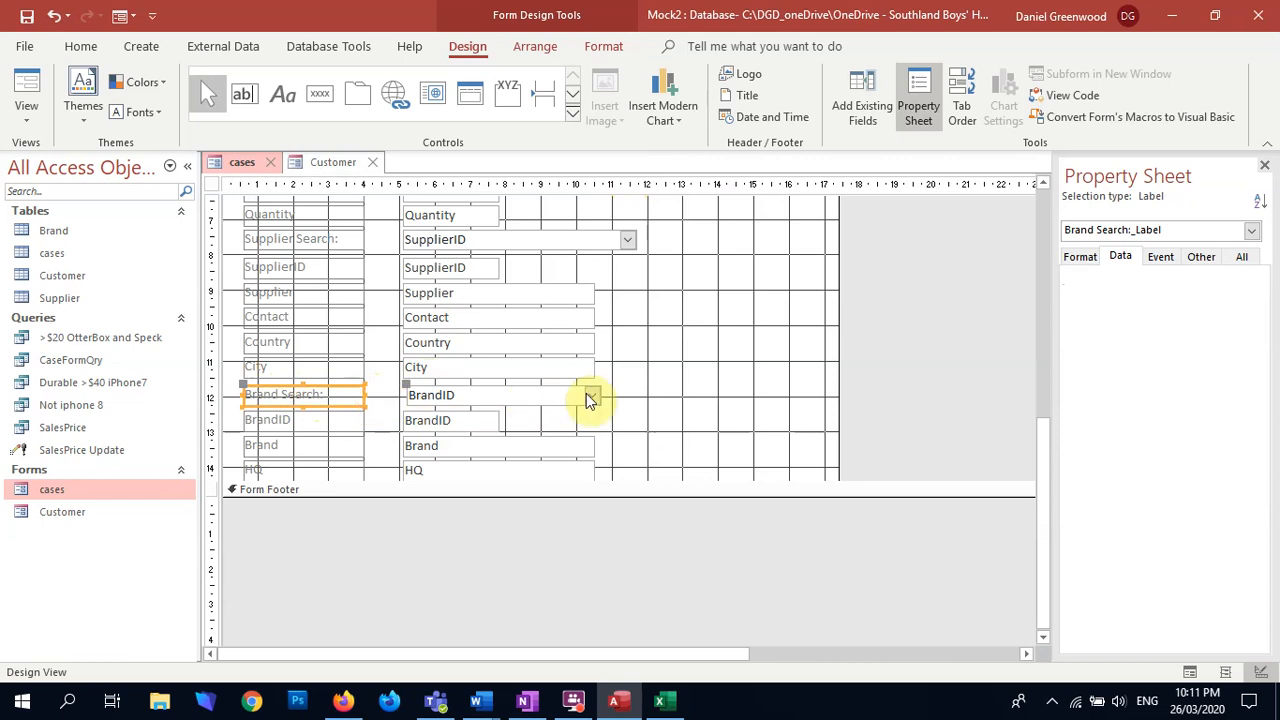
Step: Align the Brand Search combo box's left edge with the fields above and nudge it up closer to City
click(552, 396)
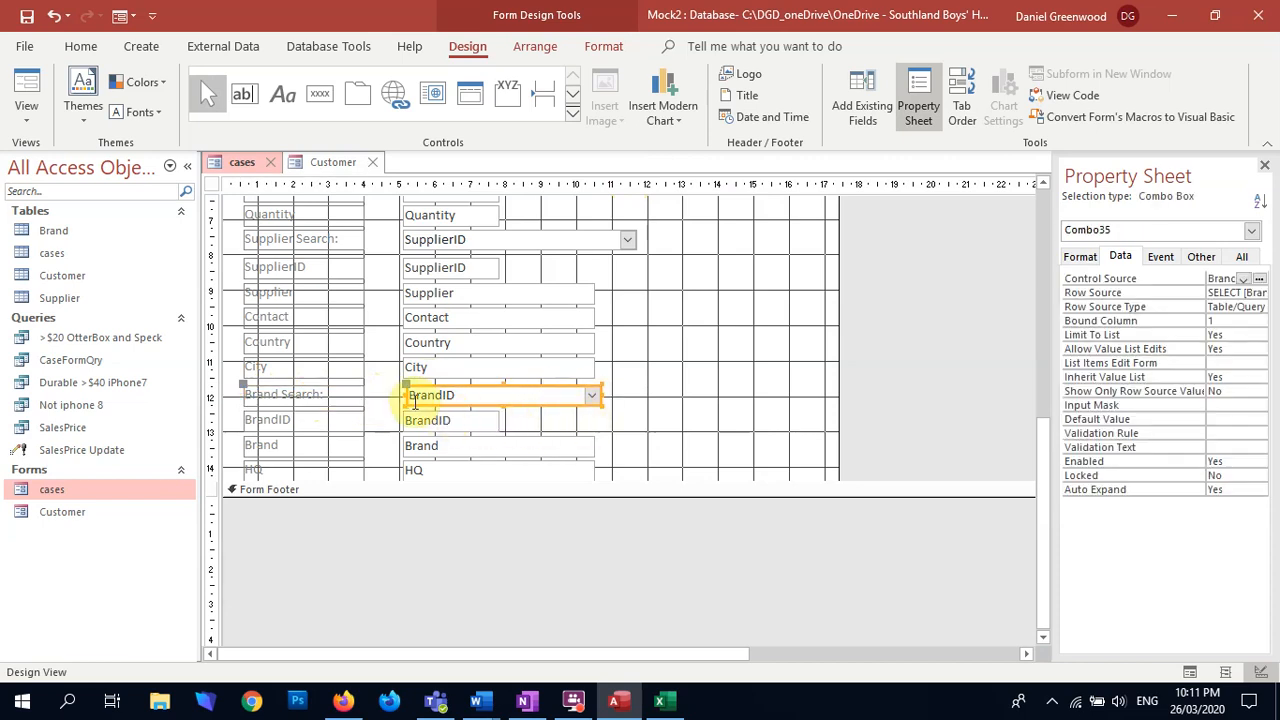
mouse_move(404, 395)
mouse_down()
mouse_move(371, 394)
mouse_move(400, 395)
mouse_up()
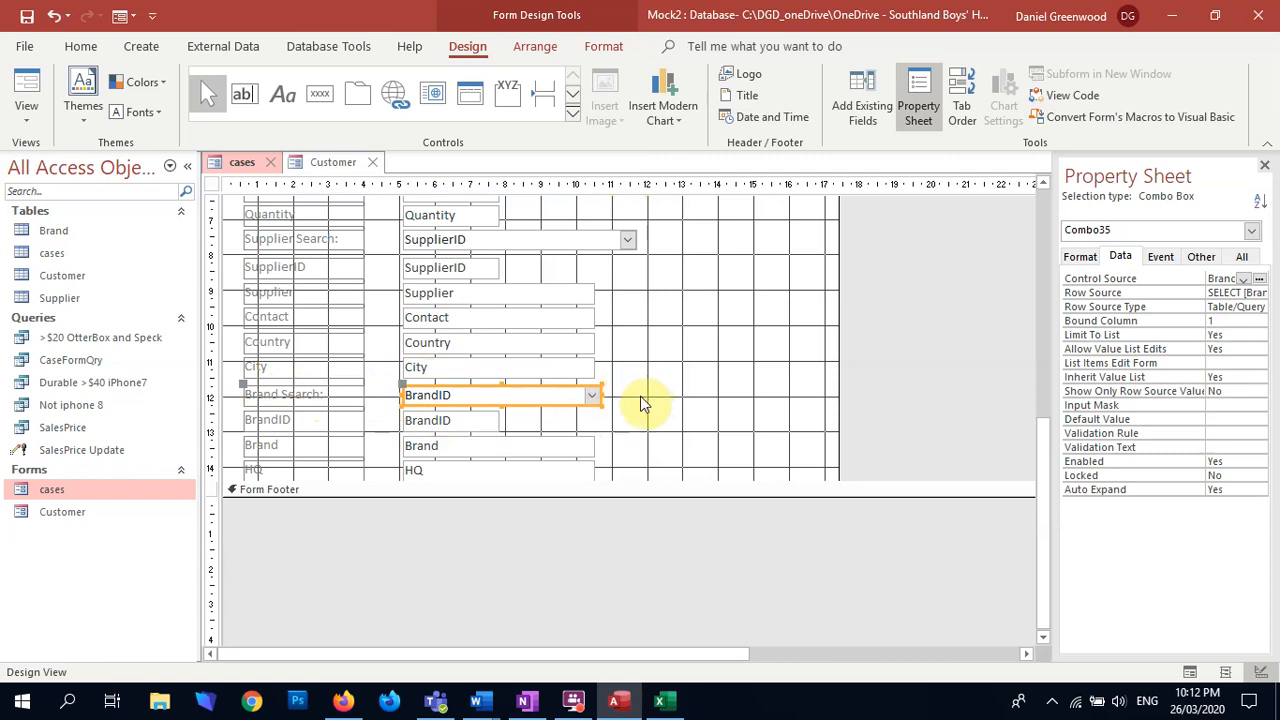
key(Up)
click(646, 420)
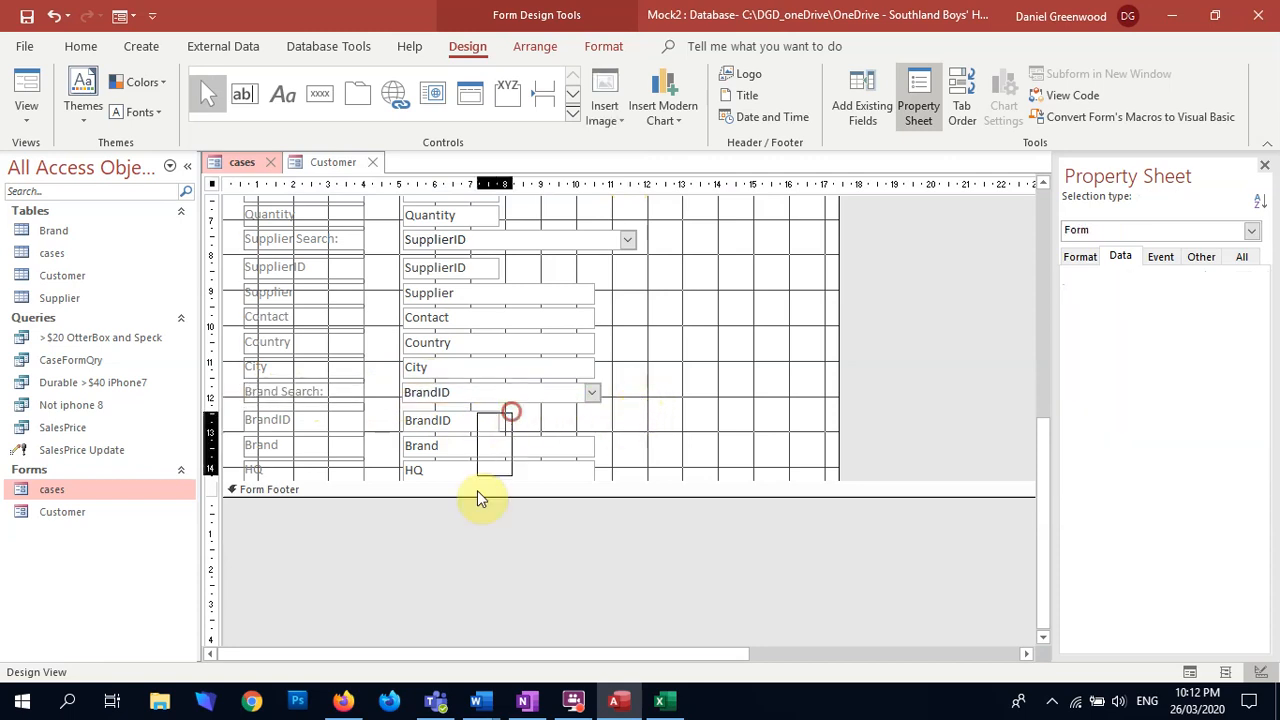
Step: Nudge the BrandID, Brand and HQ labels and fields up slightly to close the space under Brand Search
drag(493, 438, 491, 491)
key(Up)
click(668, 436)
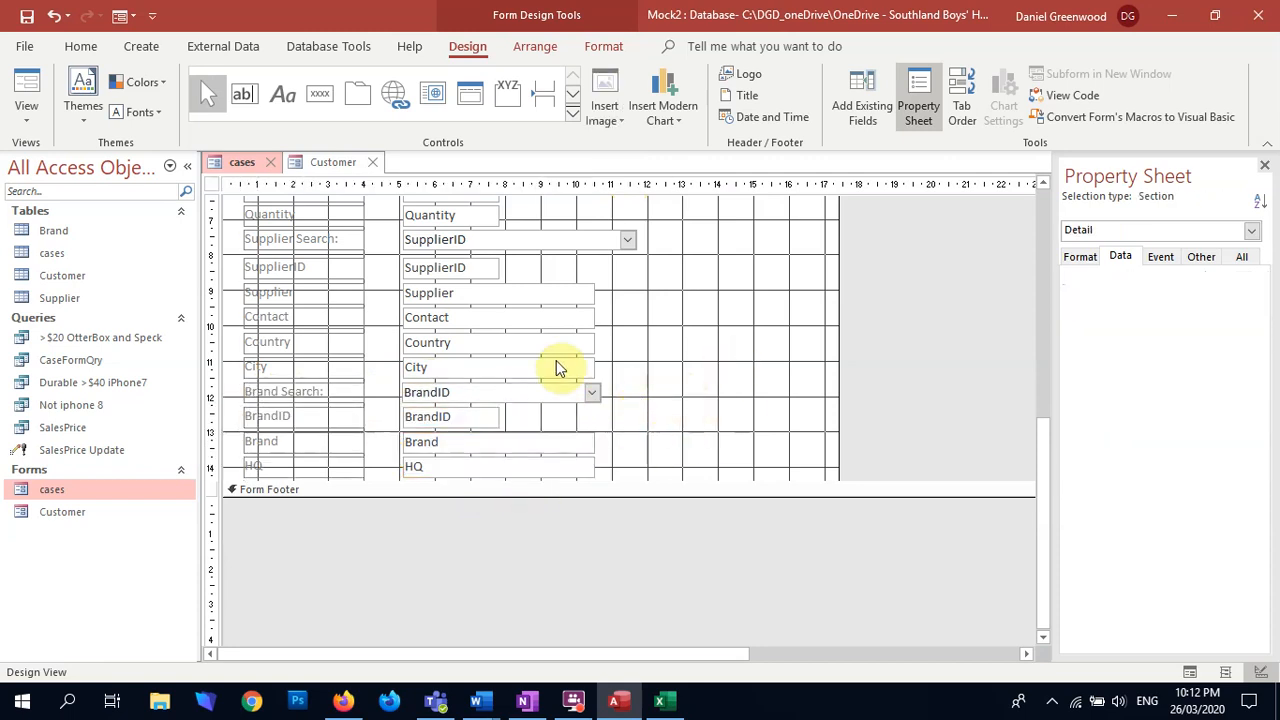
Step: Display the cases form in Form view and look over its layout from the record buttons to HQ
click(27, 90)
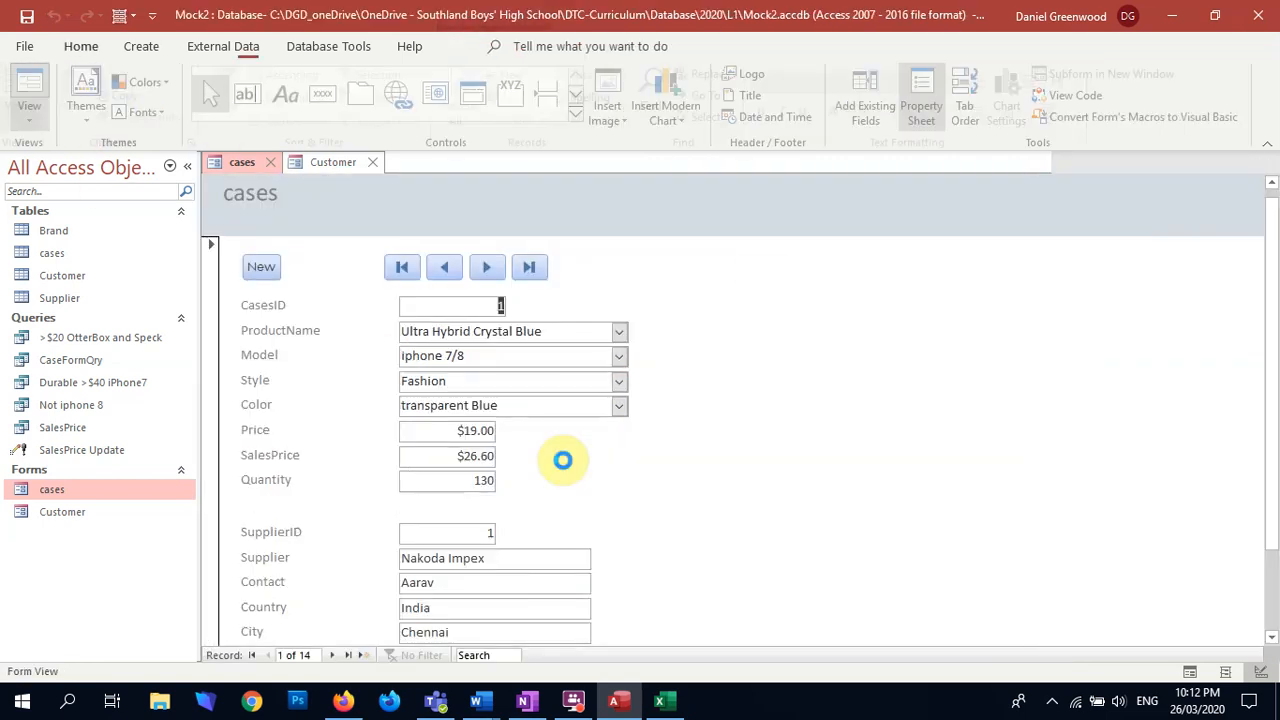
scroll(632, 388, down, 2)
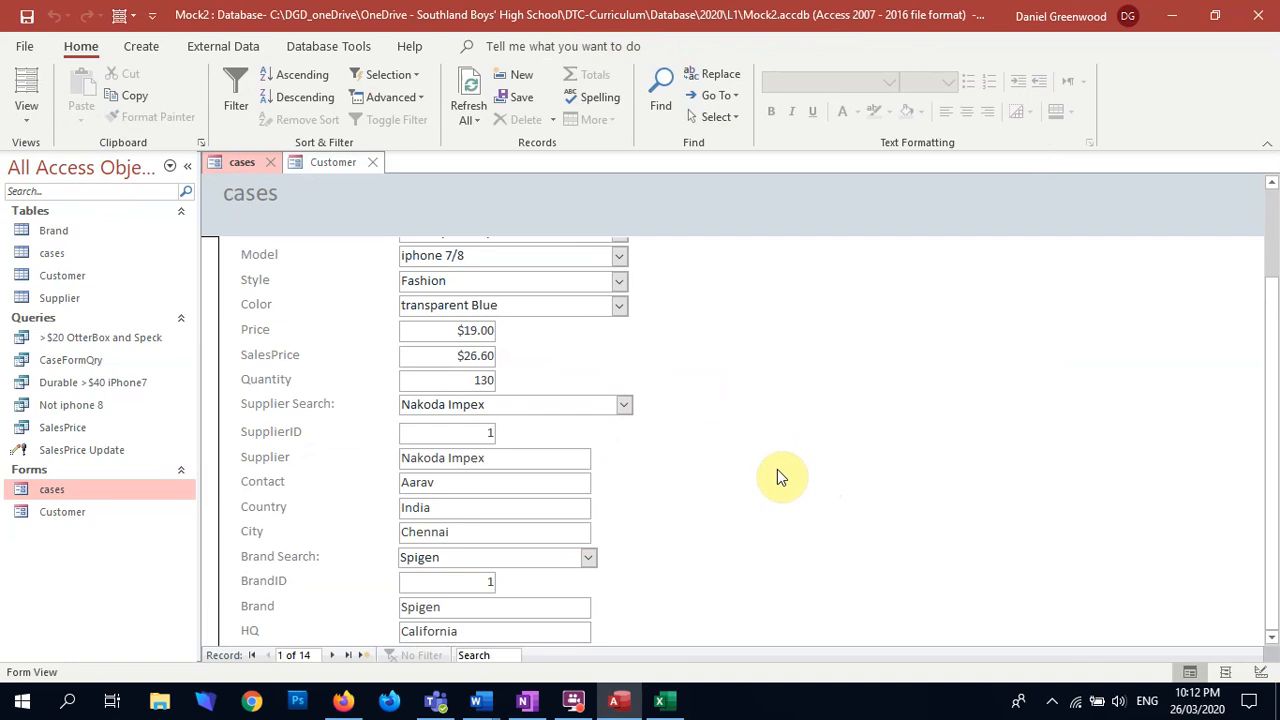
scroll(777, 475, up, 2)
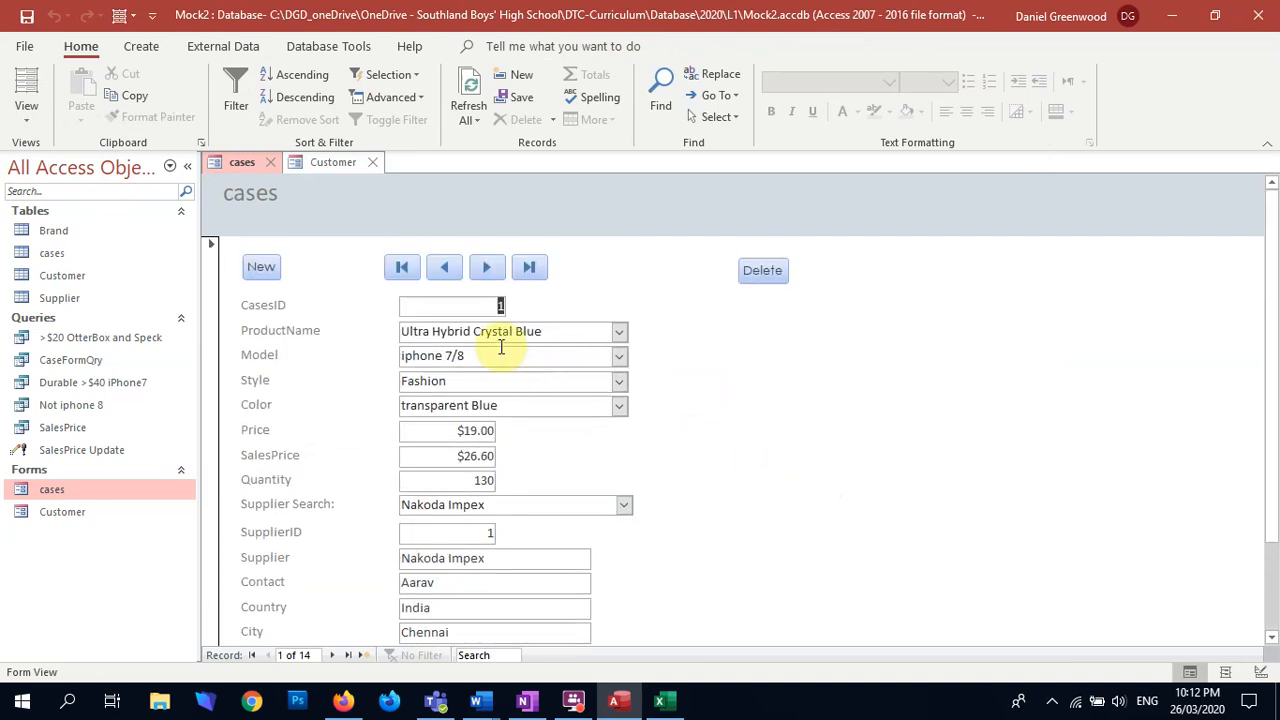
Step: Test moving between the cases records, trying the form's first-record and last-record buttons and finishing on the last record
click(330, 655)
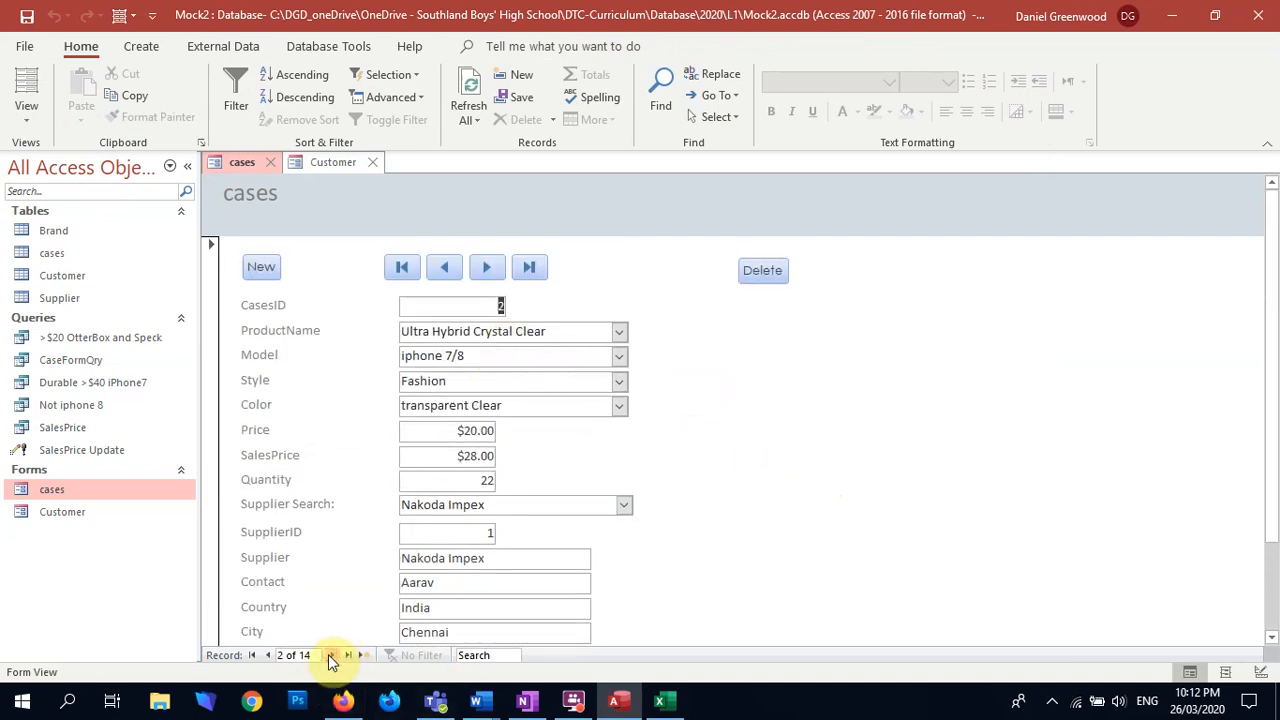
click(347, 655)
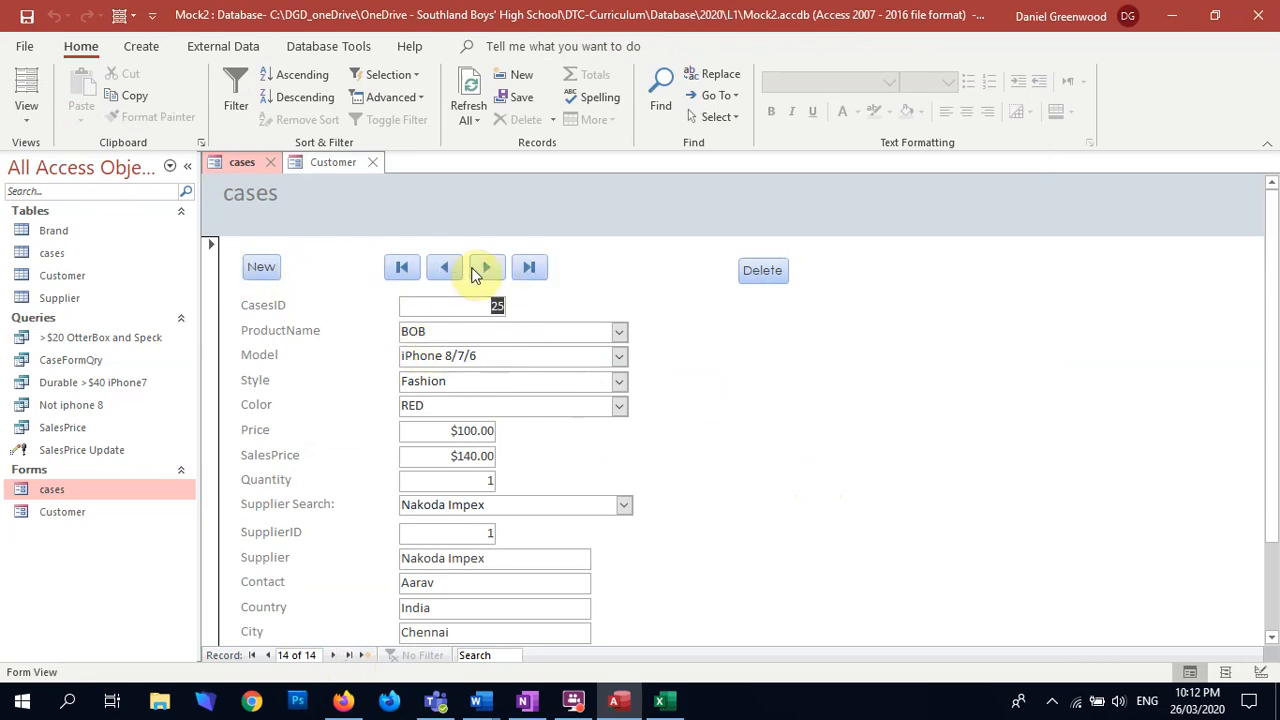
click(401, 270)
click(531, 268)
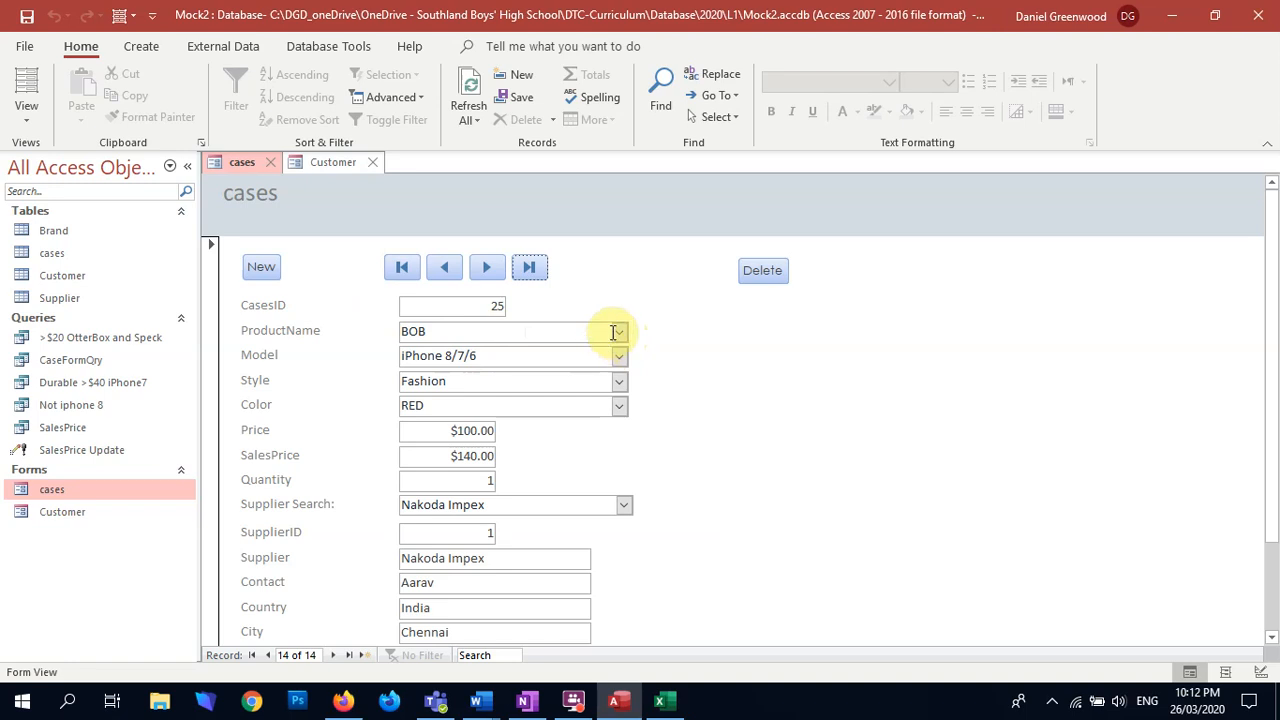
Step: Choose Shenzhen Ltd in Supplier Search for the BOB case record
scroll(510, 430, down, 3)
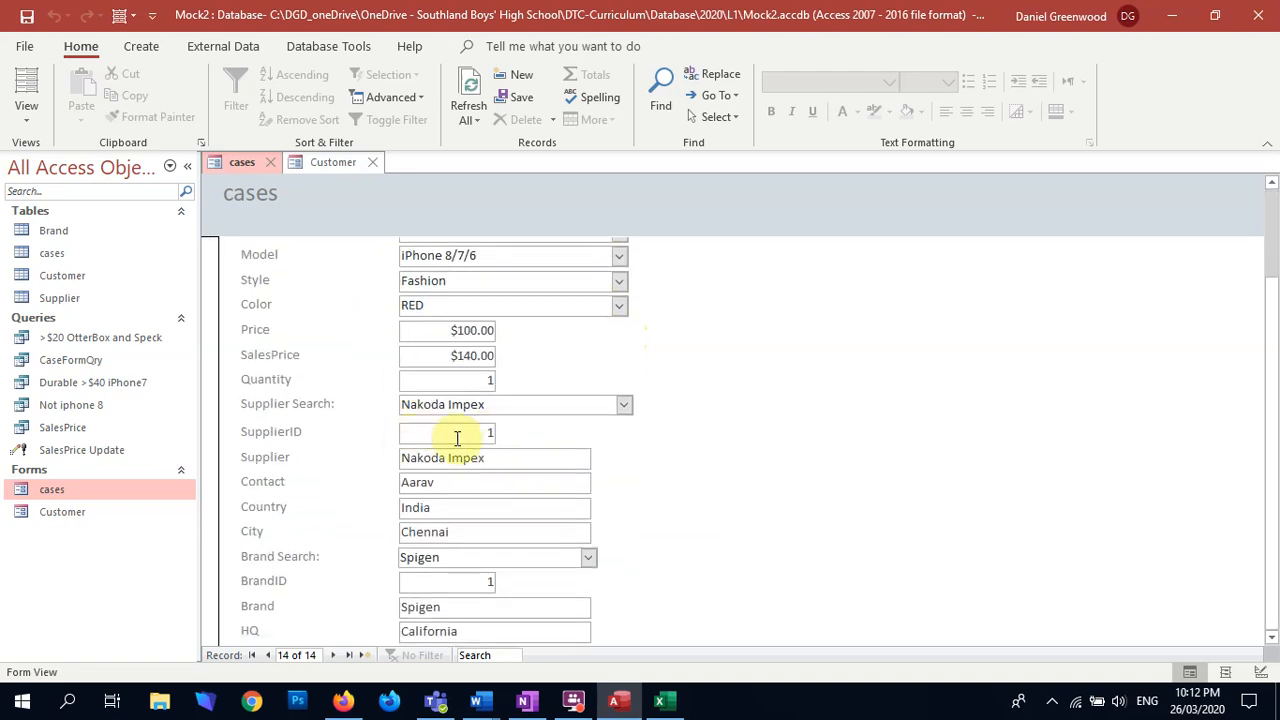
click(623, 404)
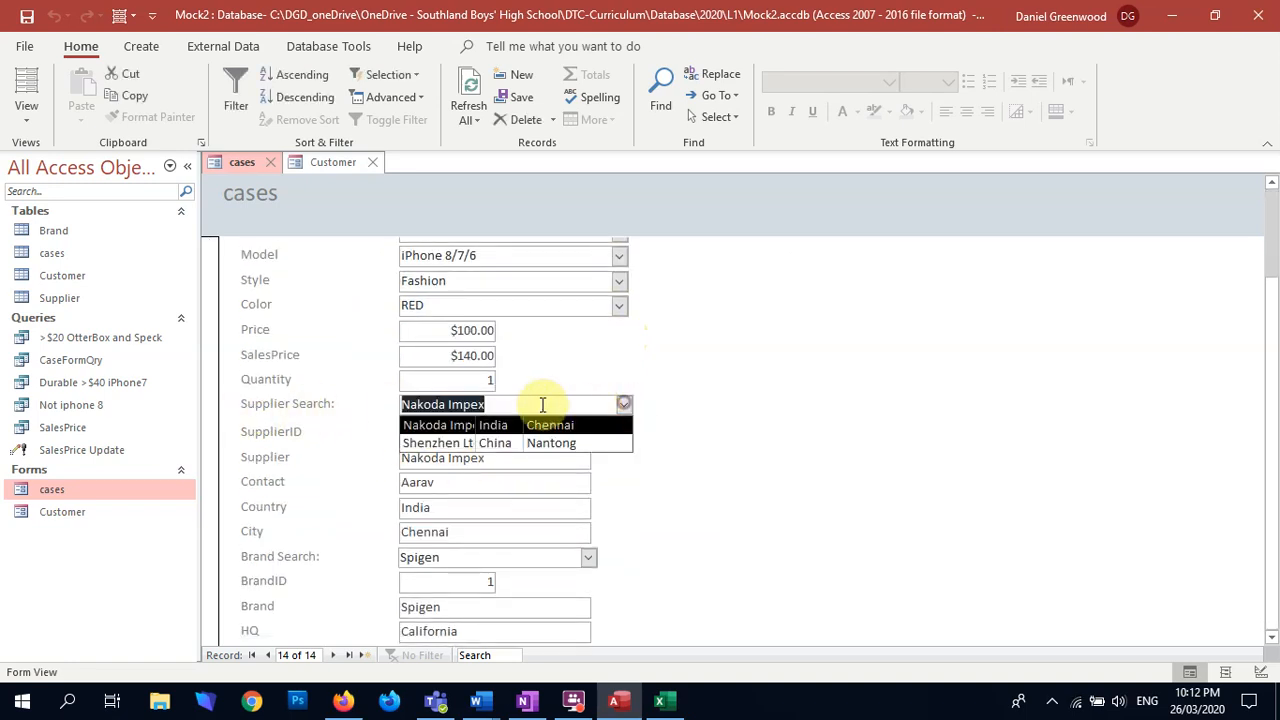
click(452, 442)
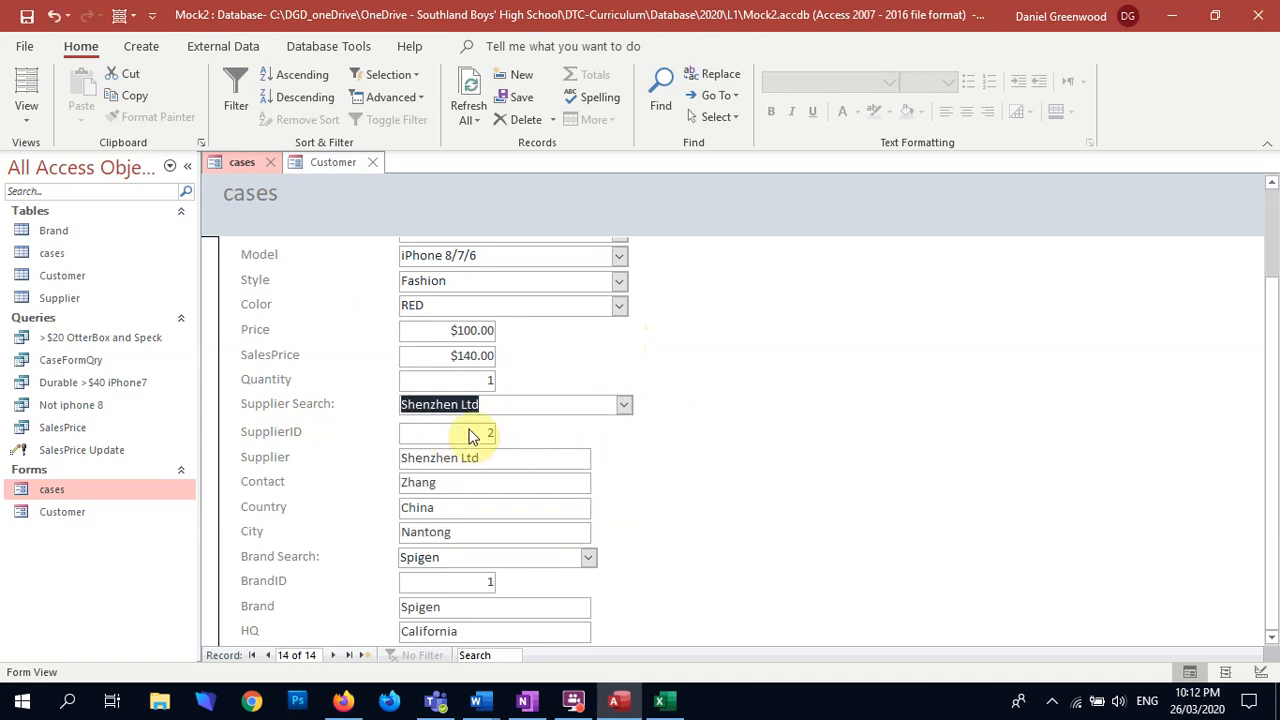
Step: Test Brand Search on the BOB record with Nike and Spigen, then settle on otterBox
click(587, 558)
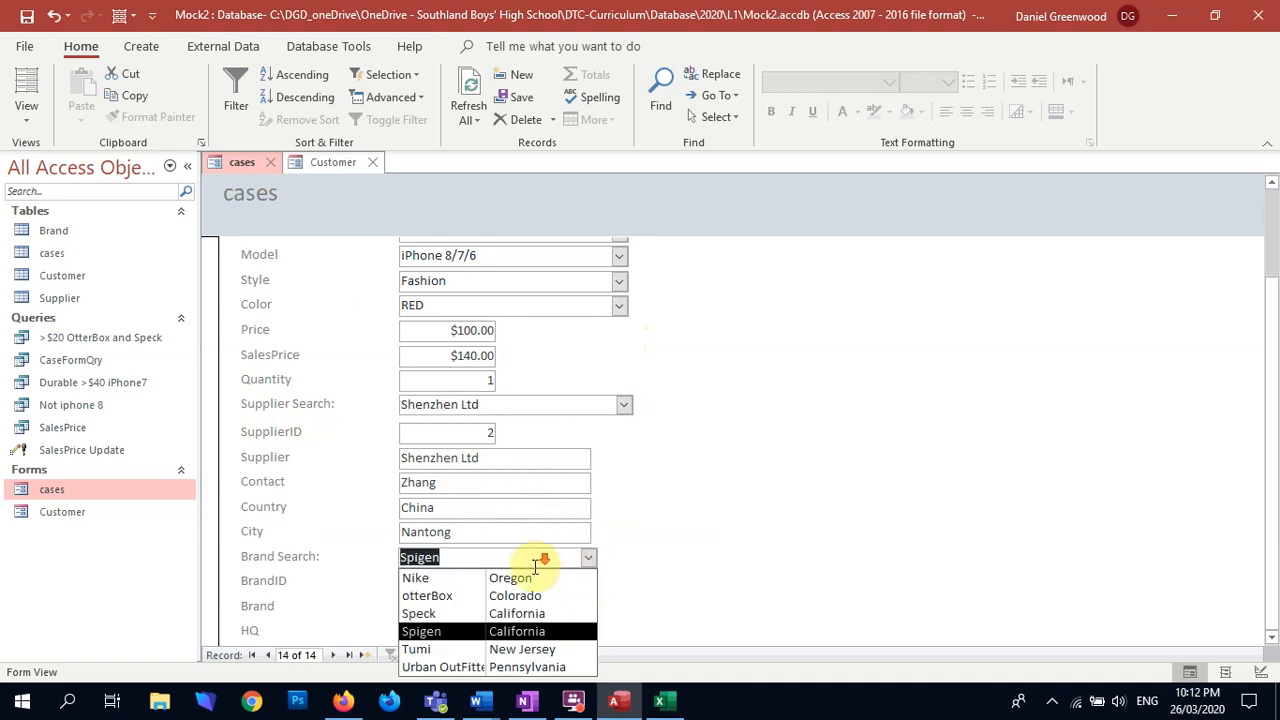
click(443, 578)
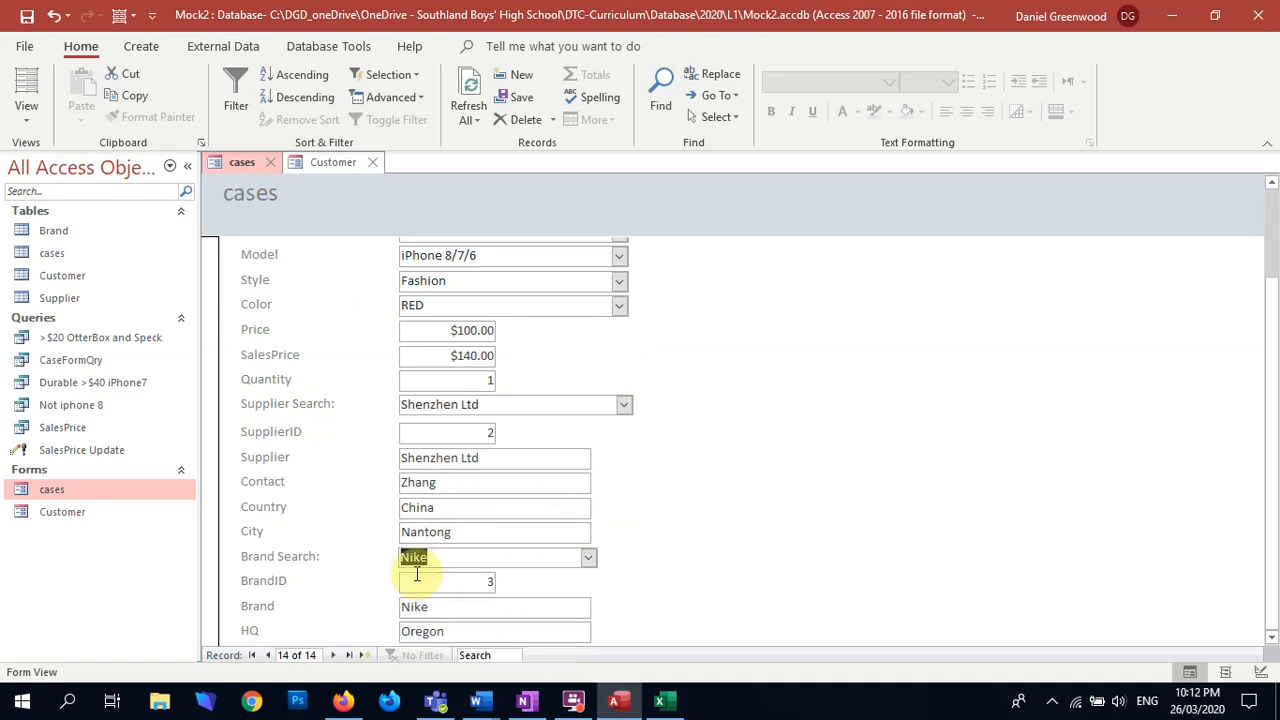
click(588, 558)
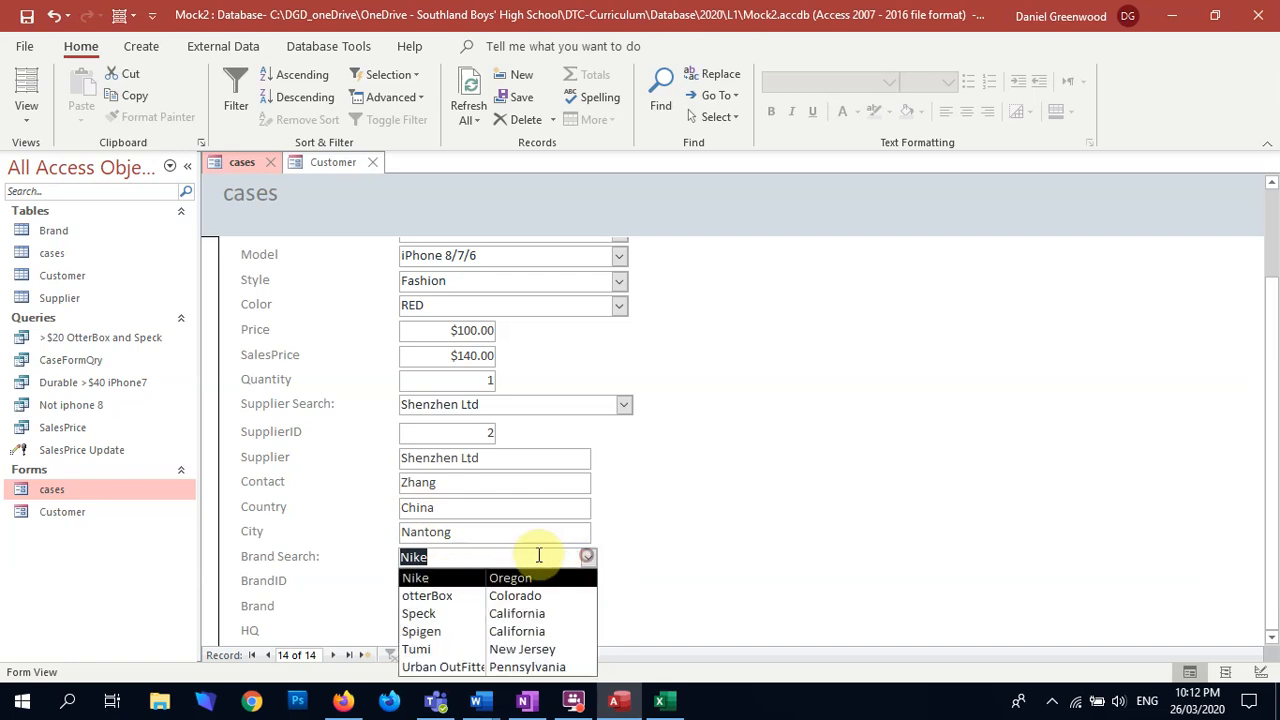
click(438, 631)
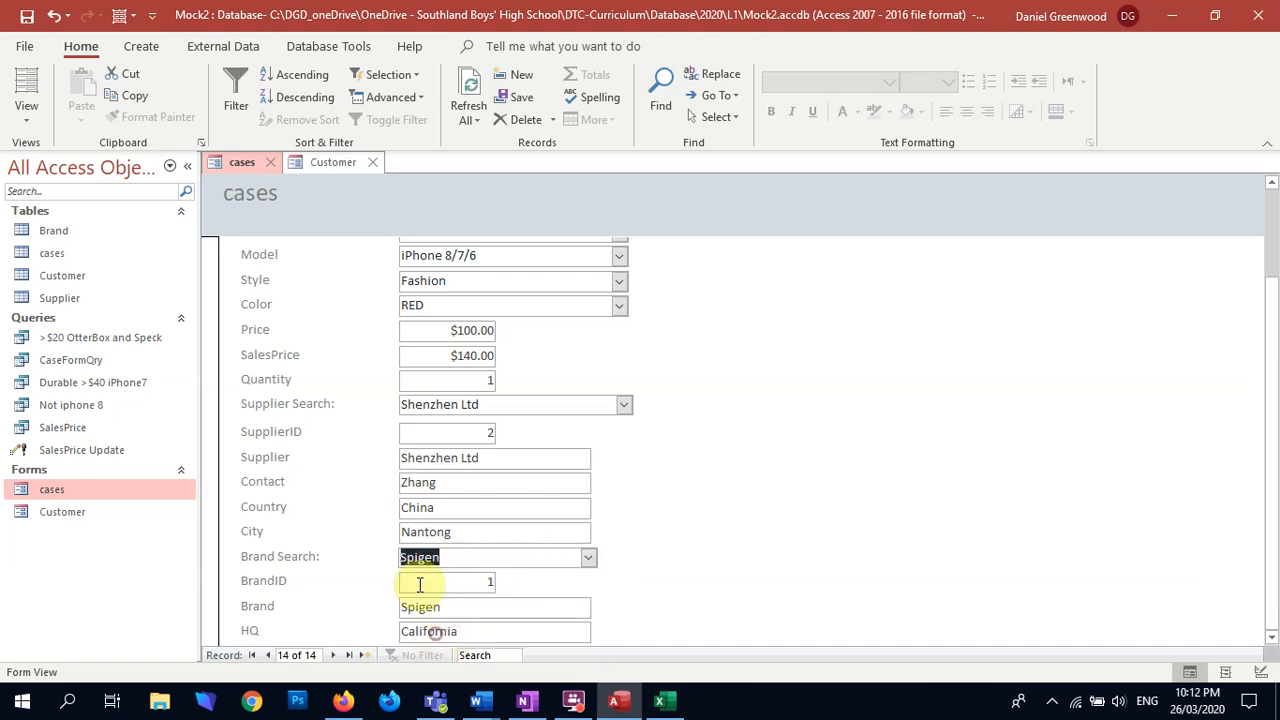
click(588, 558)
click(436, 594)
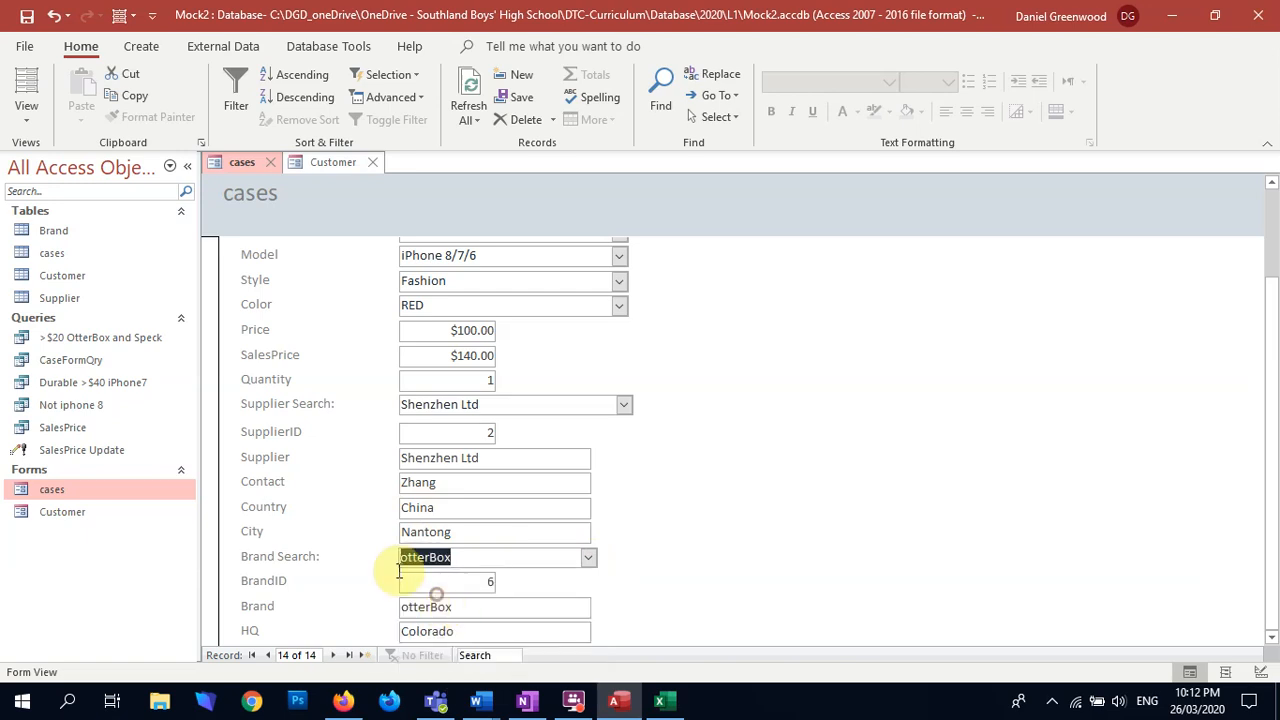
Step: Review all fields of the BOB record and inspect how the columns fit in the Supplier Search list
scroll(757, 463, up, 3)
scroll(757, 463, down, 3)
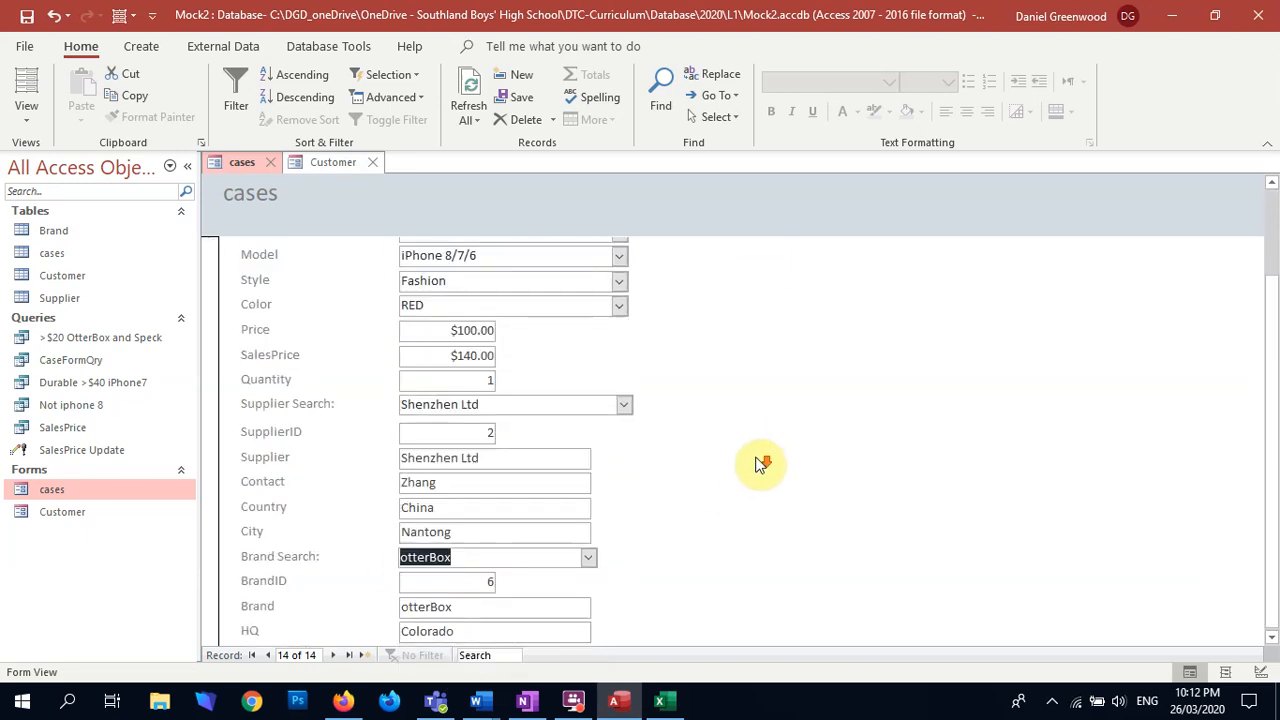
scroll(603, 571, up, 3)
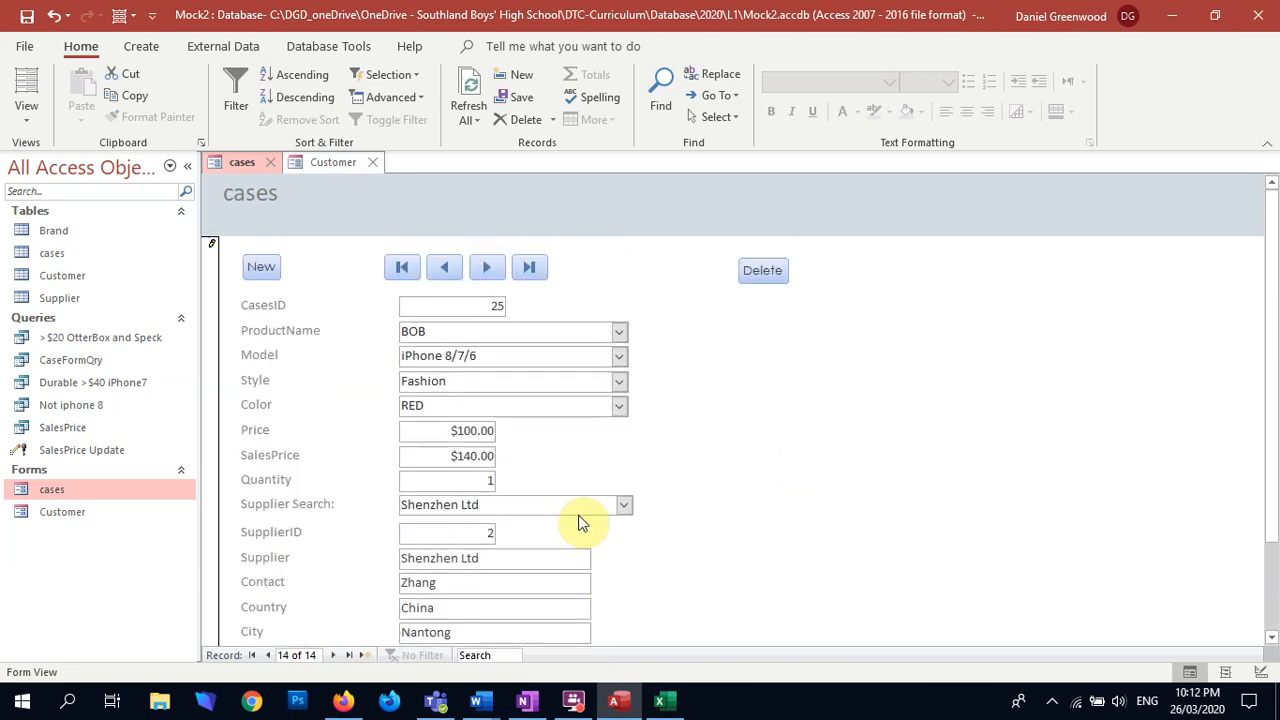
scroll(594, 505, down, 3)
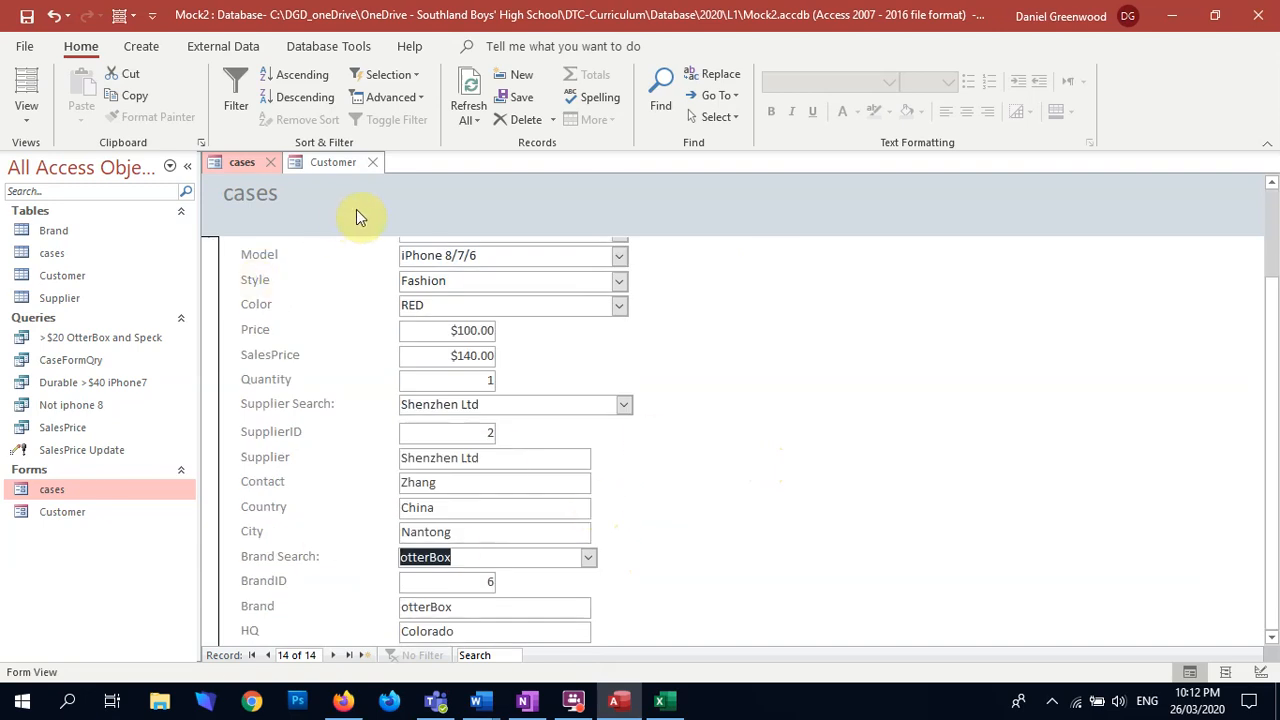
scroll(478, 443, up, 3)
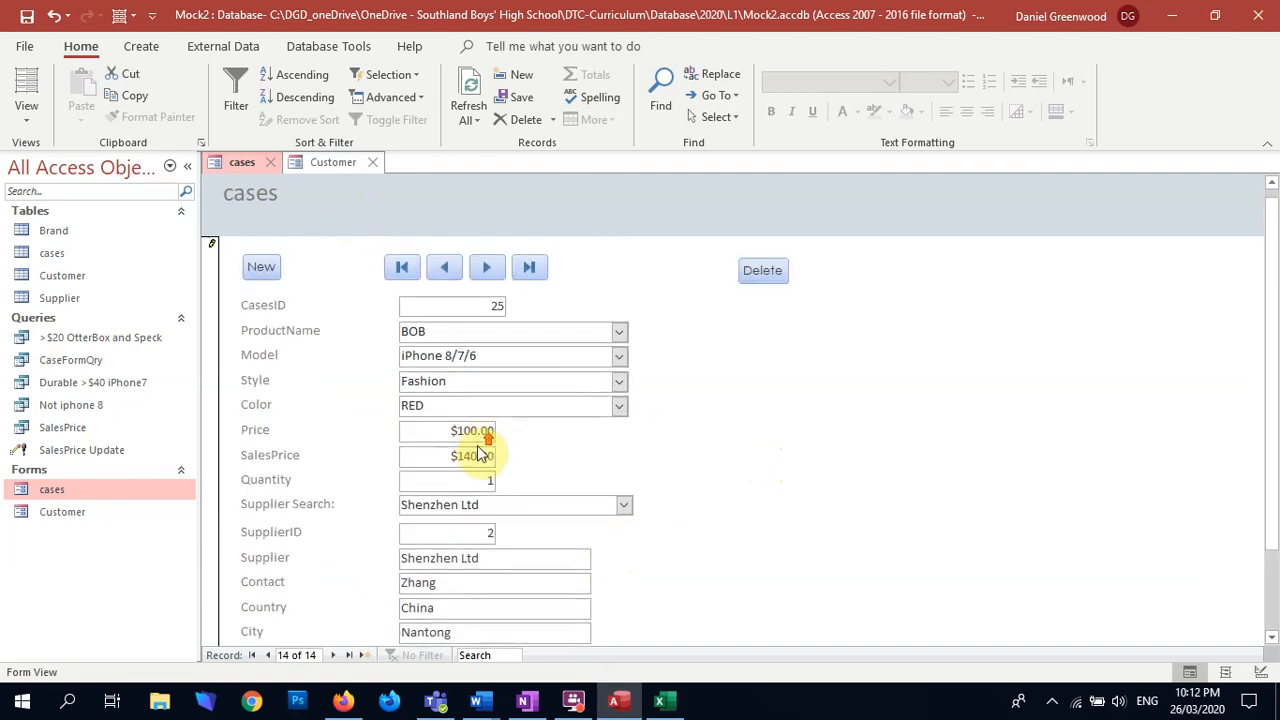
scroll(590, 545, down, 3)
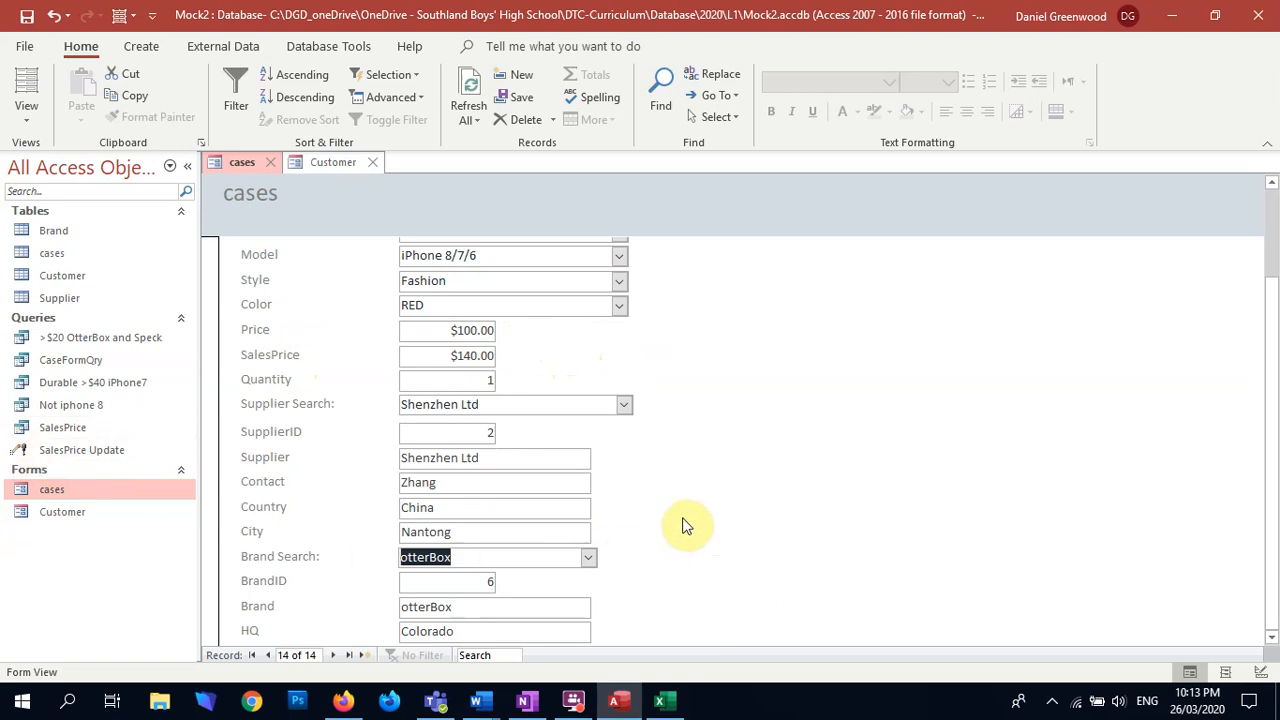
scroll(815, 395, up, 2)
scroll(815, 398, down, 1)
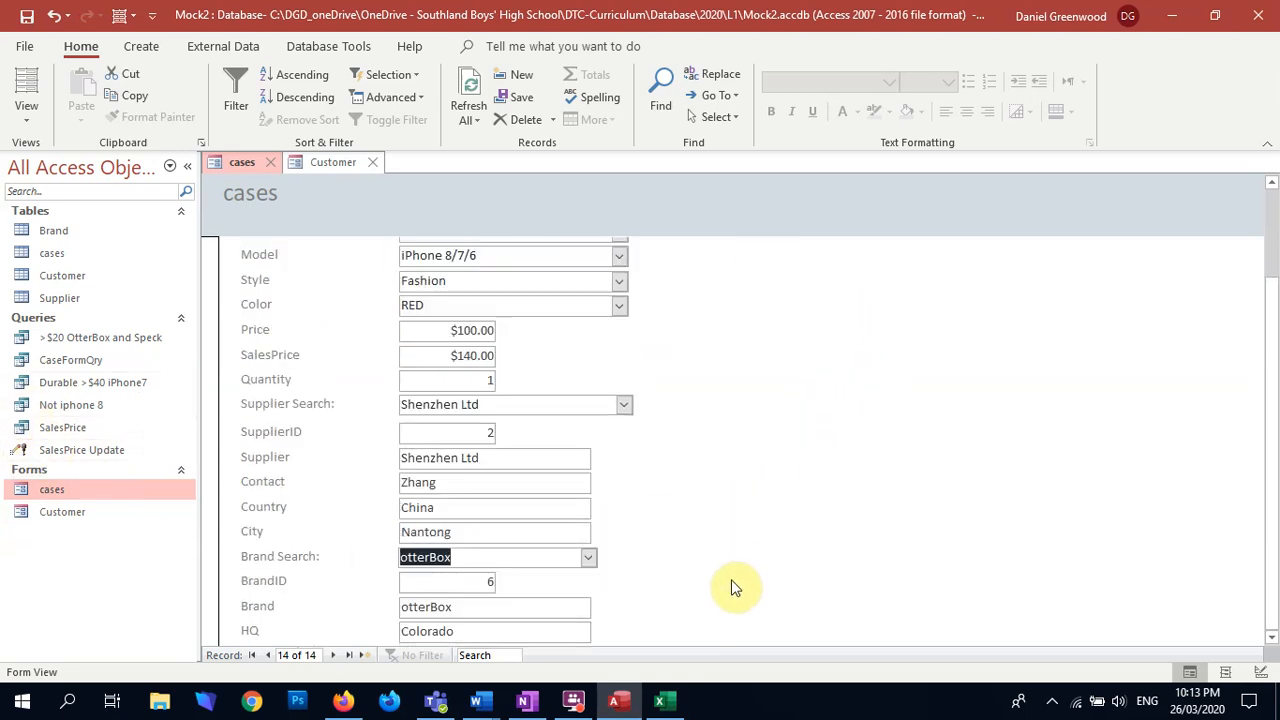
drag(1275, 321, 1275, 362)
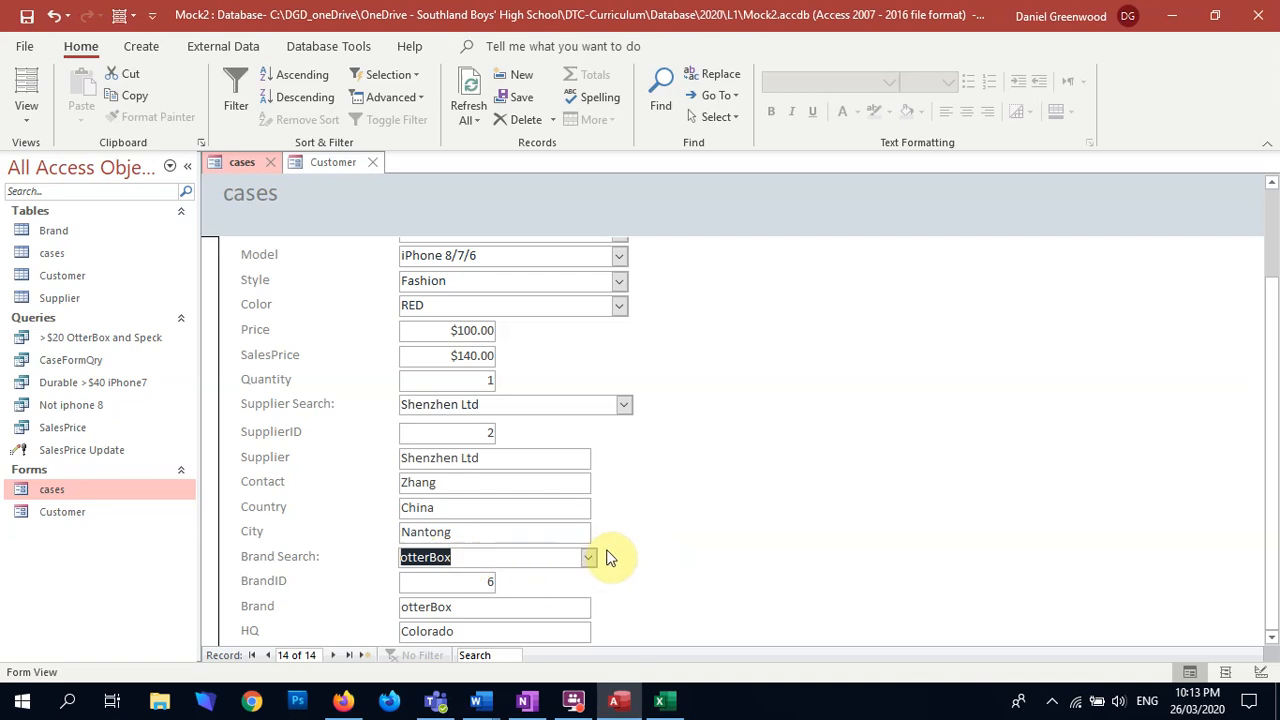
click(622, 404)
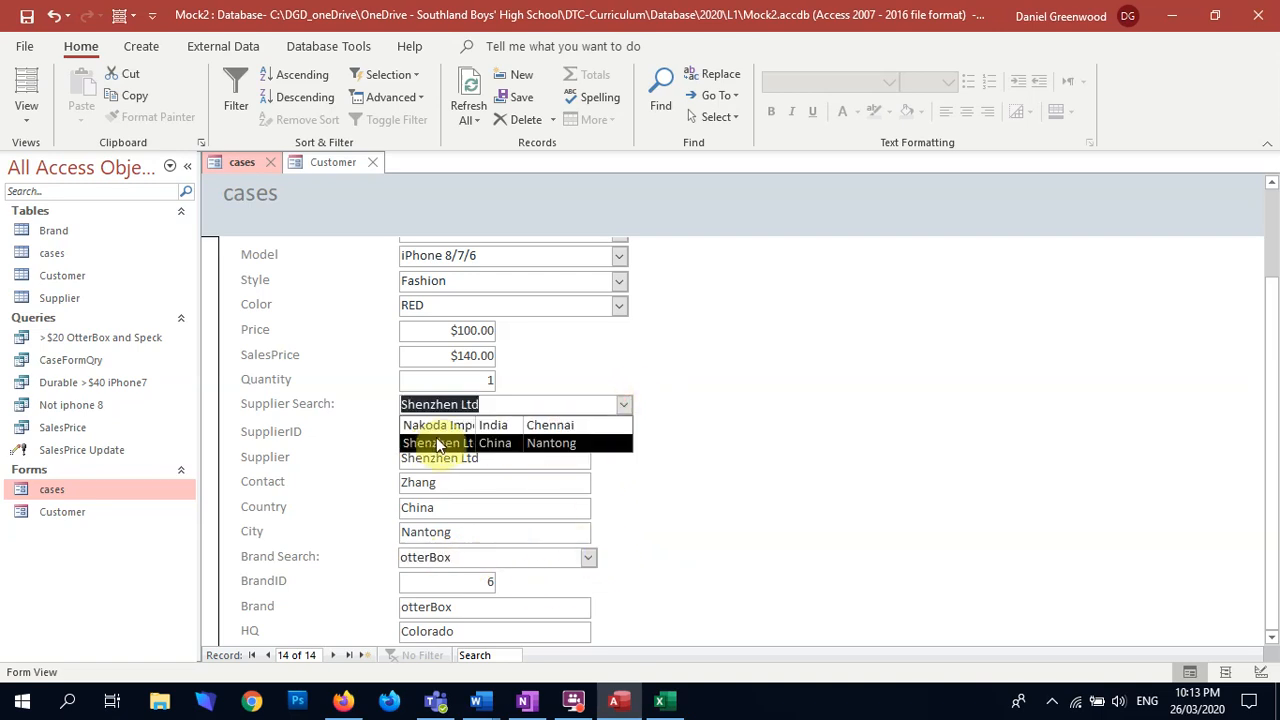
click(743, 378)
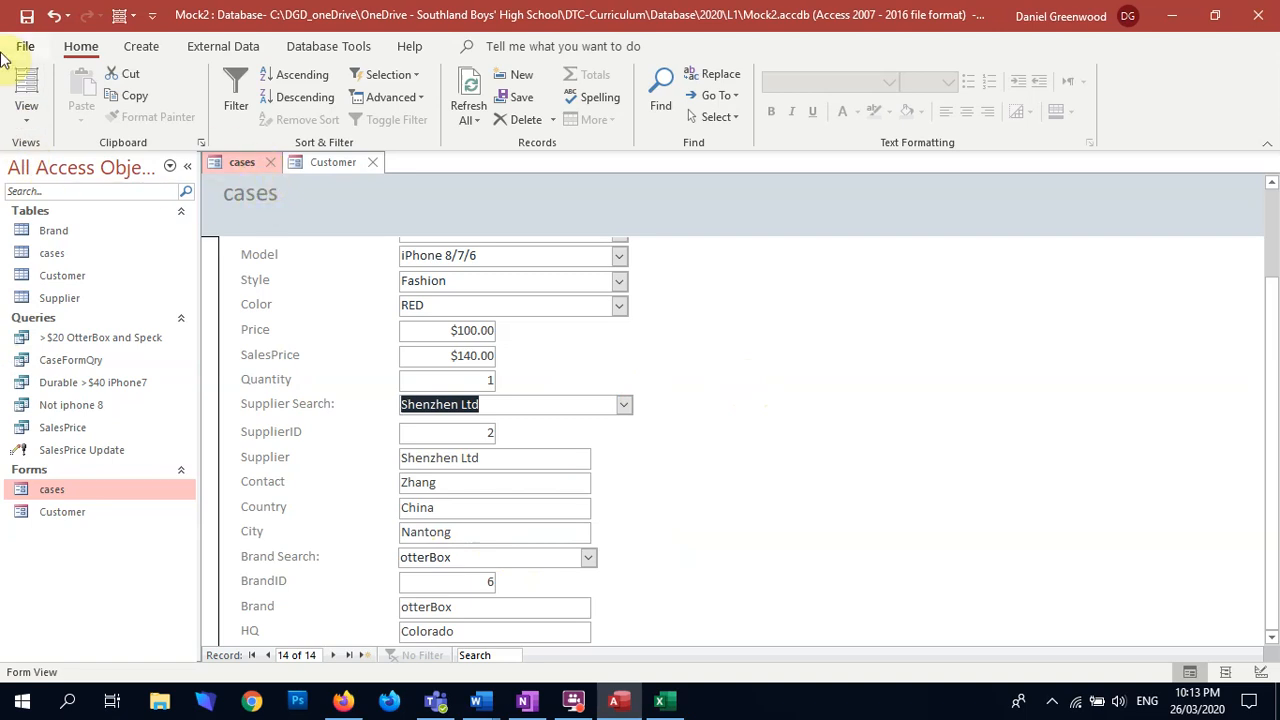
Step: Return the form to Design view, select the Supplier Search combo box and widen the property sheet to show its full values
click(26, 118)
click(66, 248)
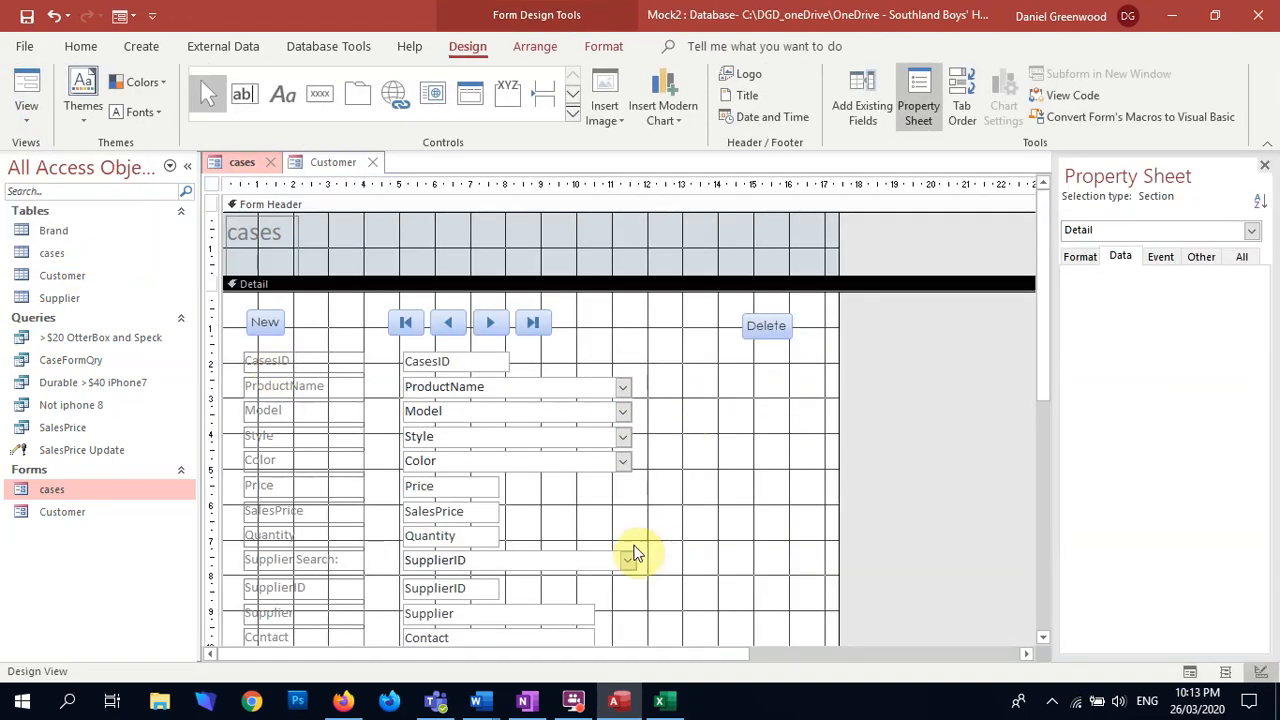
scroll(530, 533, down, 1)
click(555, 527)
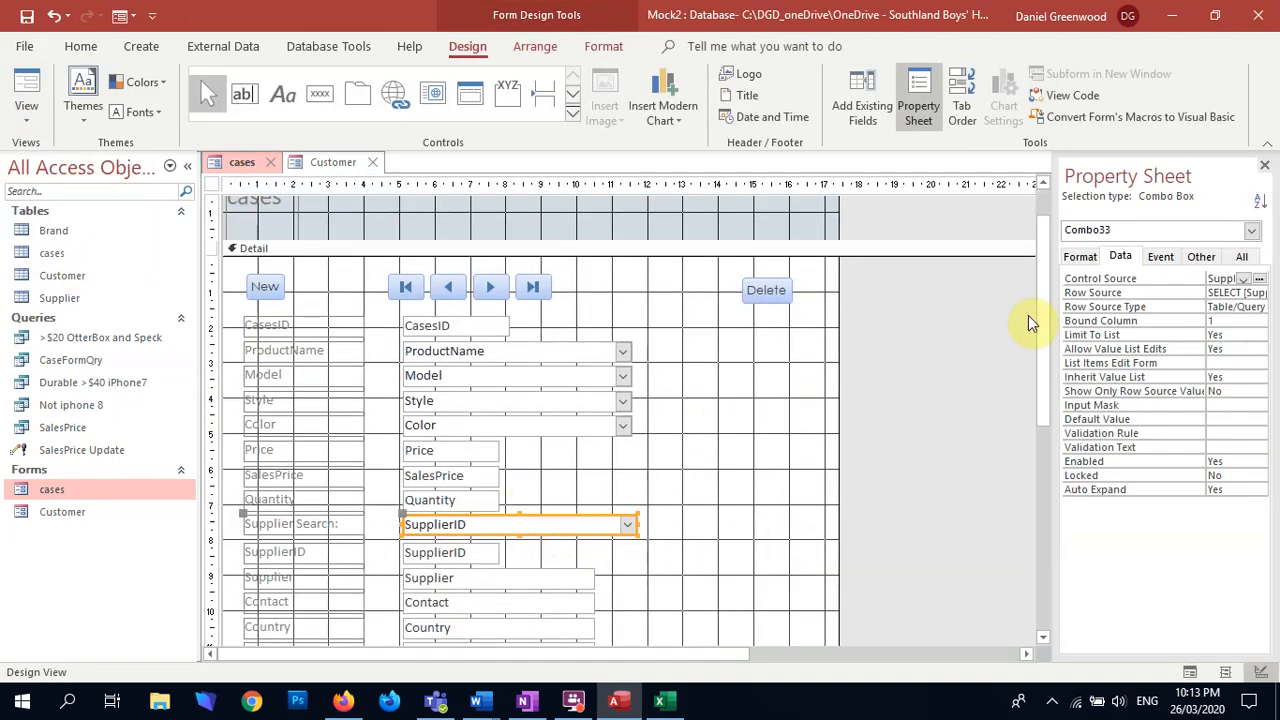
drag(1054, 292, 869, 297)
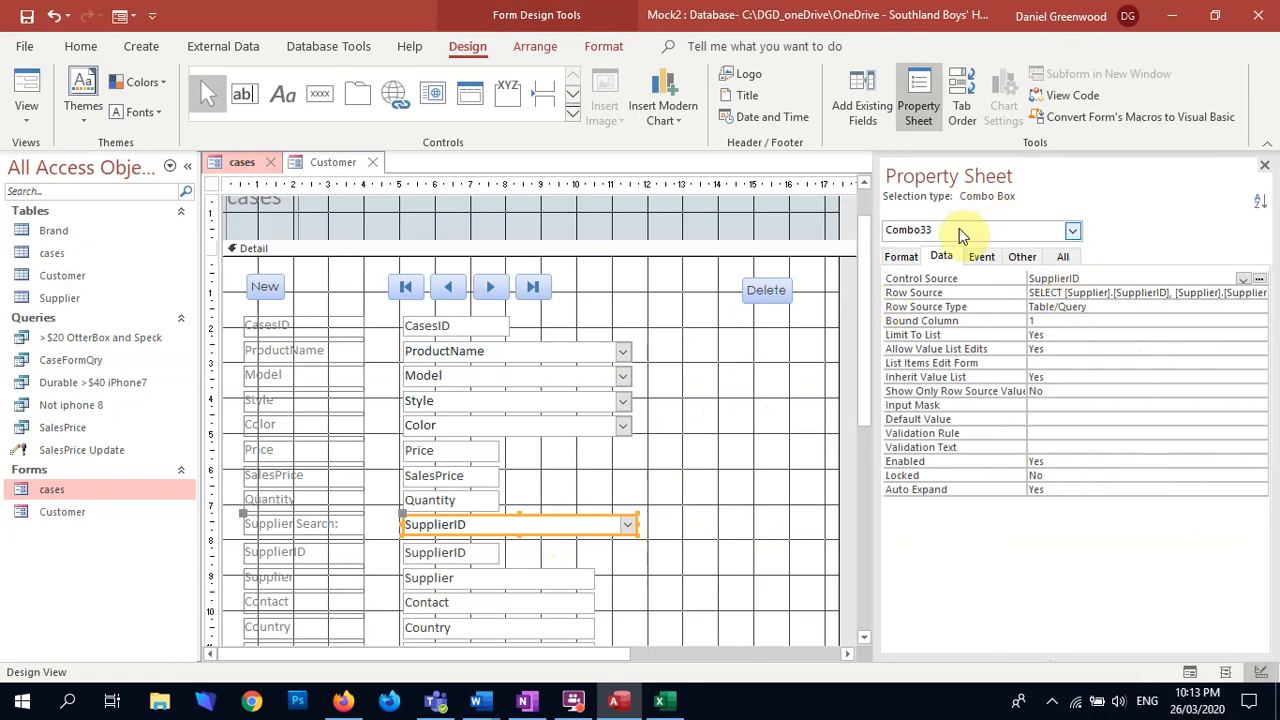
Step: Set the Supplier Search combo box's column widths to 0cm;3.143cm;1.35cm;1.403cm
click(901, 258)
click(1178, 335)
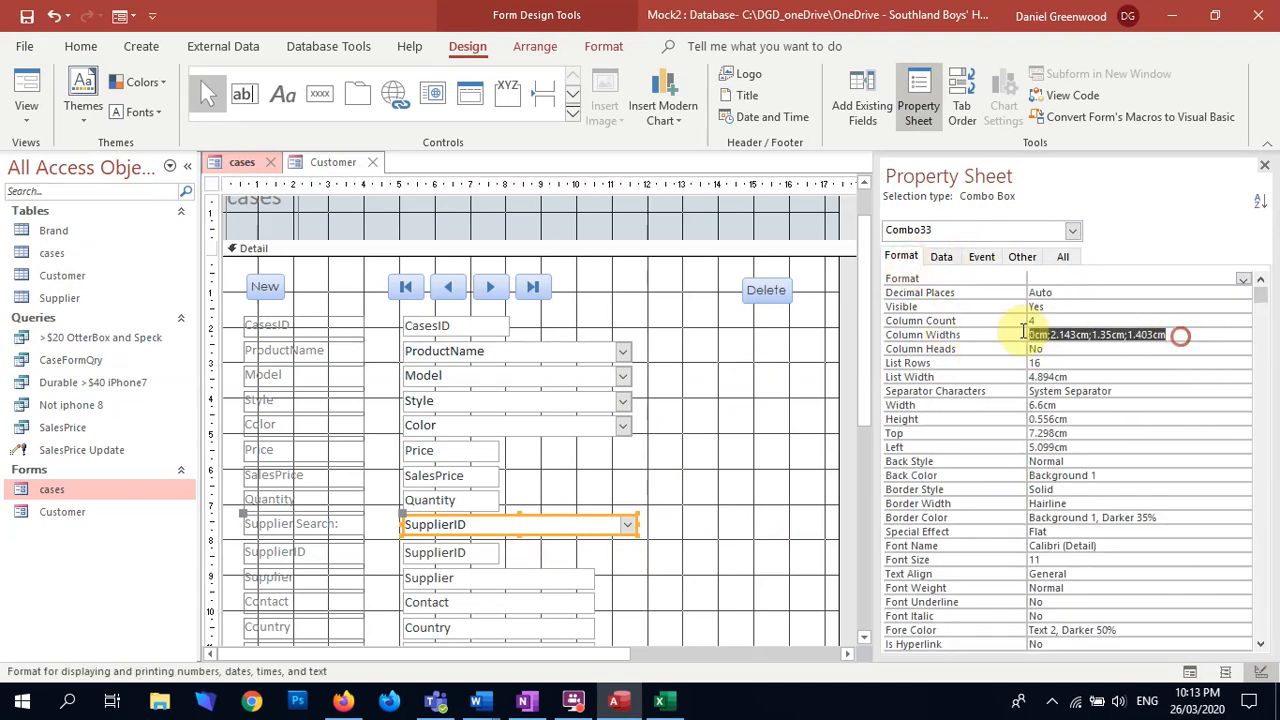
click(1040, 333)
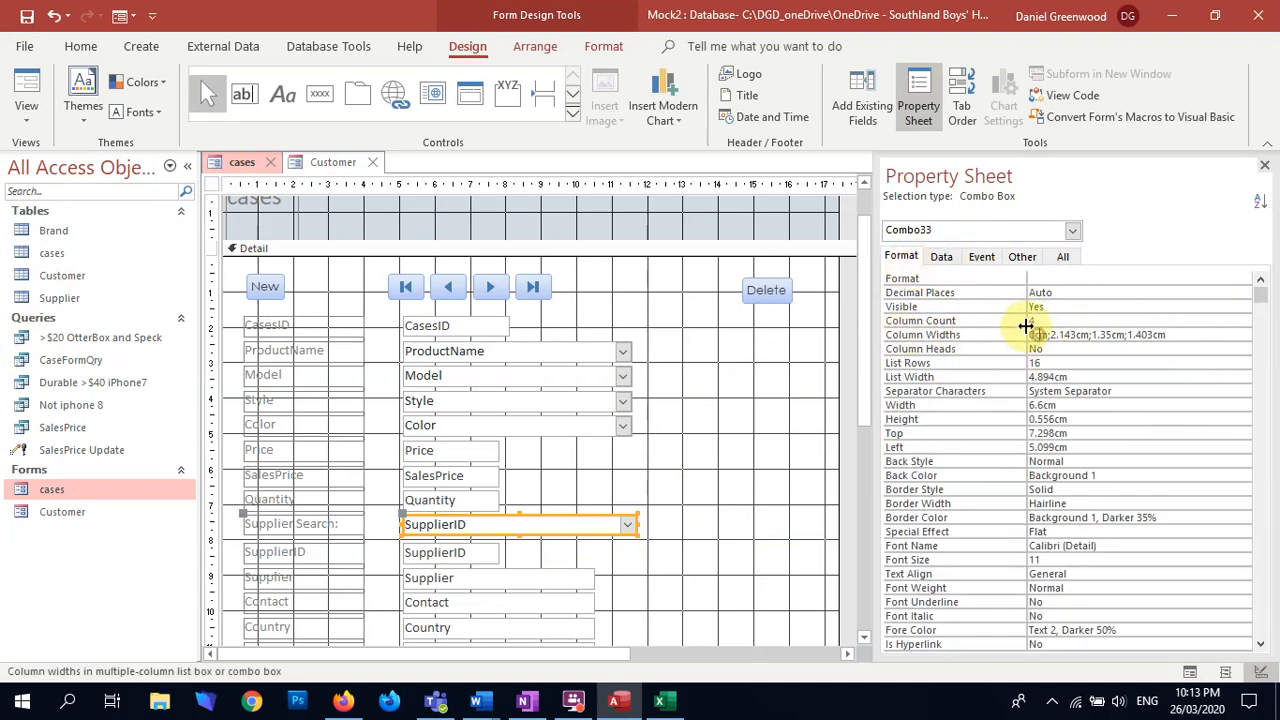
click(1054, 335)
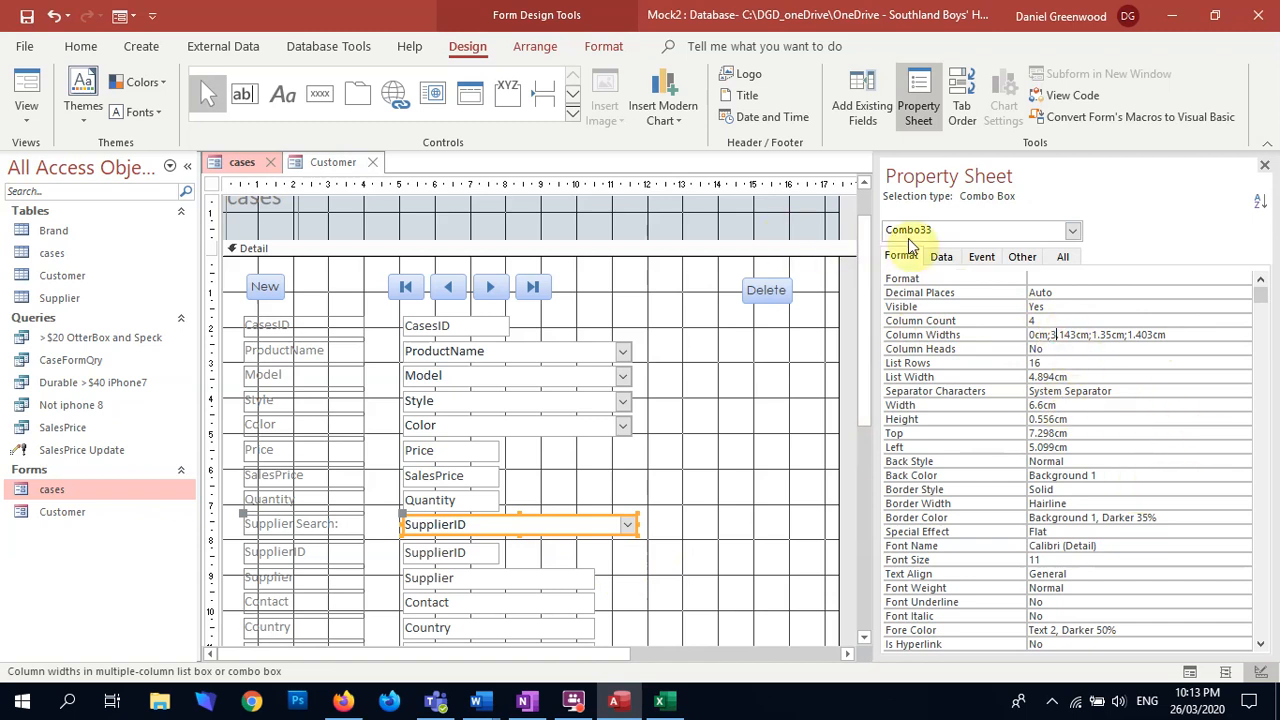
Step: View the form in Form view and check the widened supplier name column in the Supplier Search list
click(40, 105)
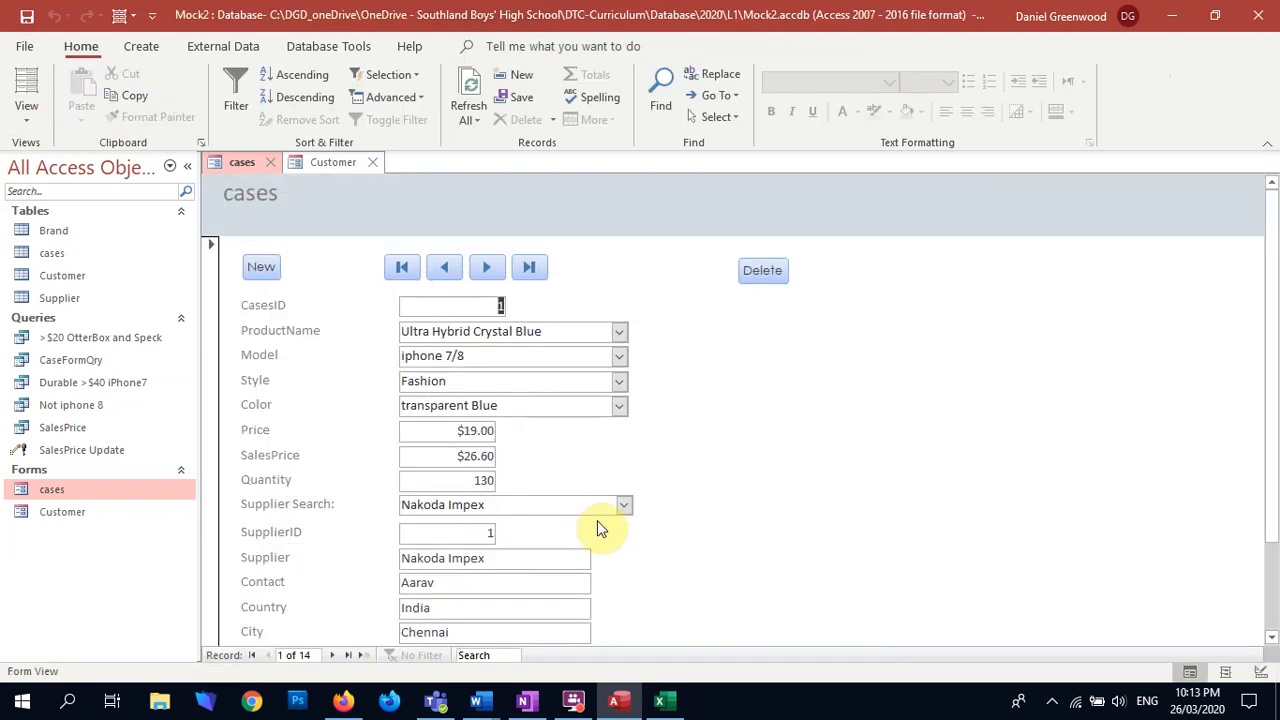
click(624, 508)
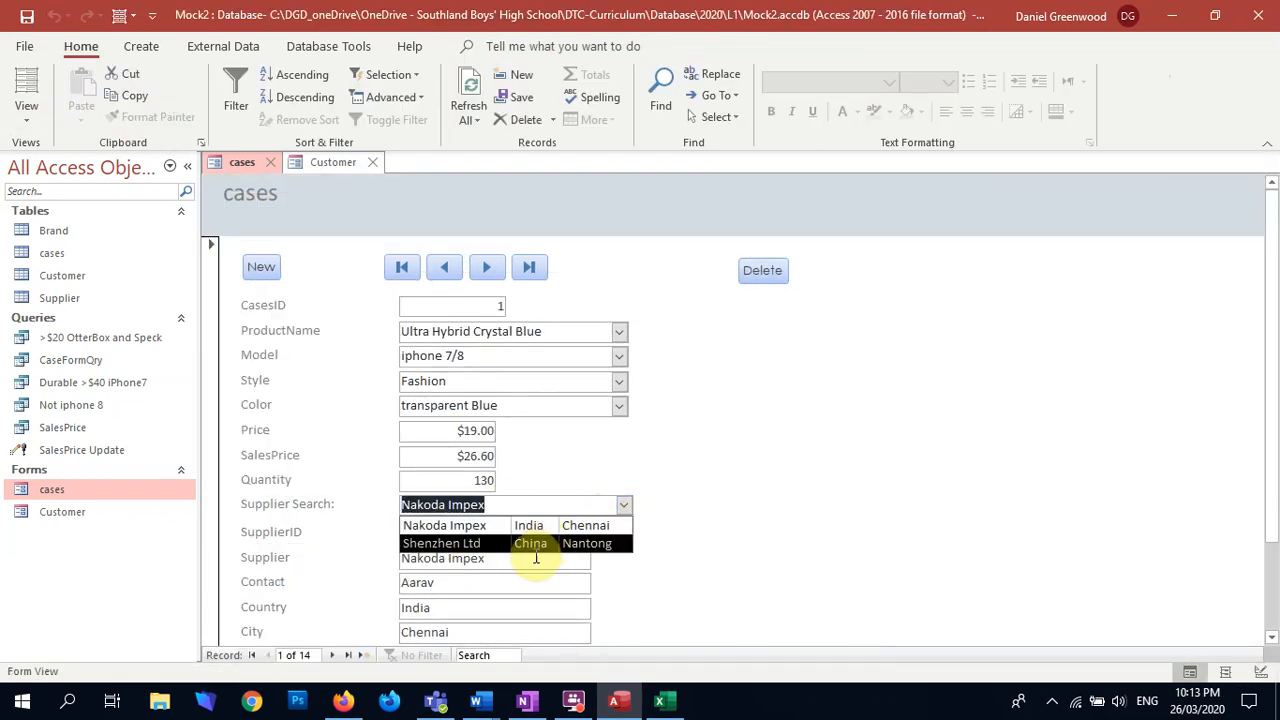
click(738, 521)
scroll(670, 560, down, 3)
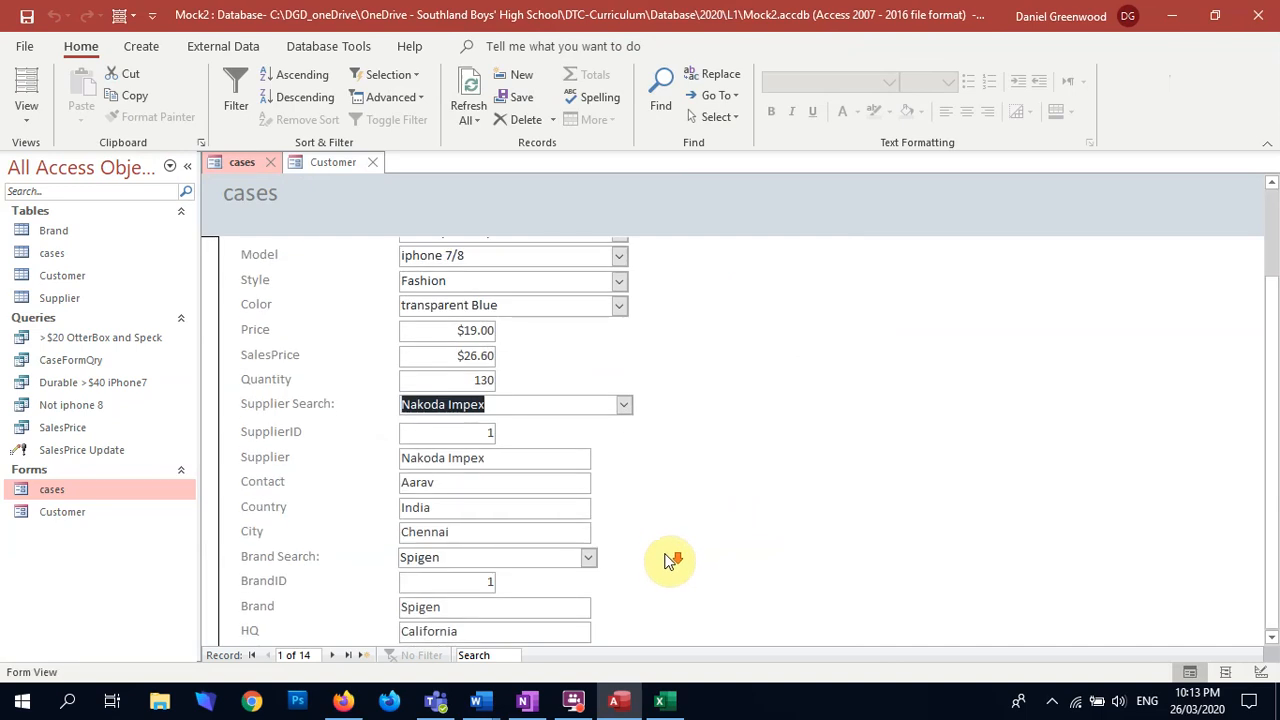
scroll(645, 580, up, 3)
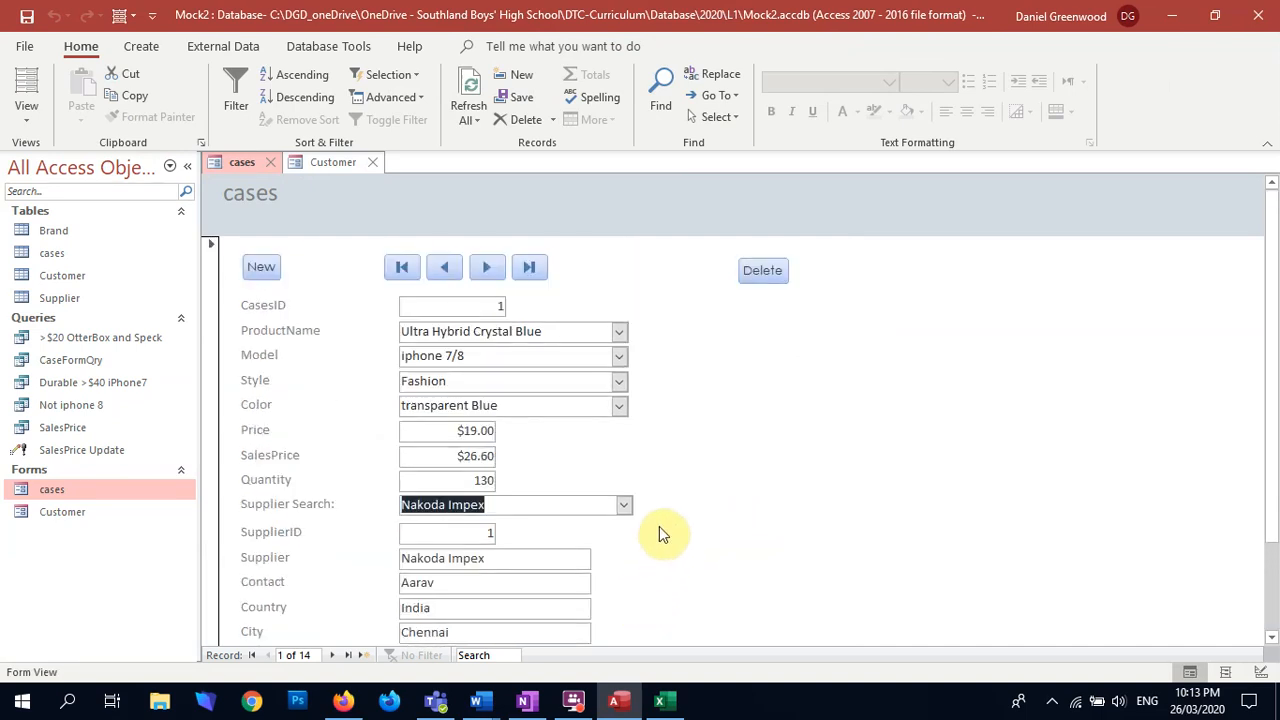
scroll(672, 515, down, 3)
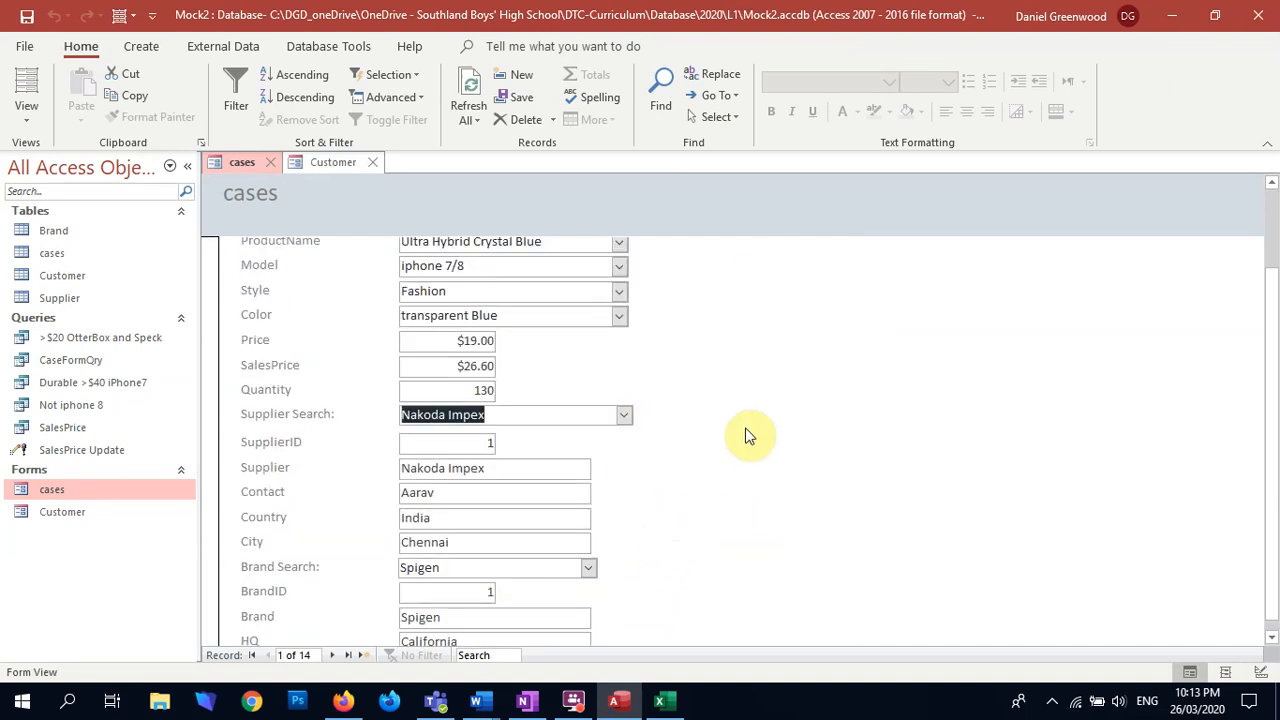
Step: Switch the cases form back to Design view for further editing
scroll(621, 362, up, 3)
click(18, 112)
click(95, 248)
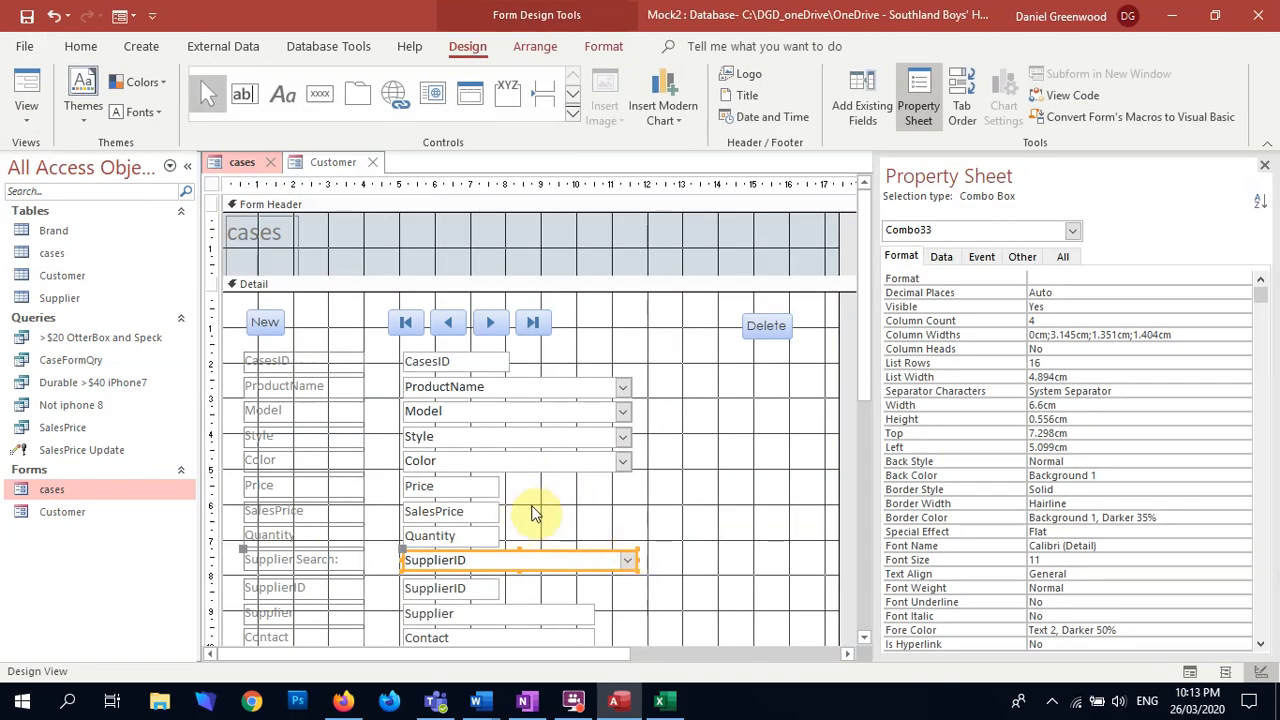
Step: Add a command button beside the SalesPrice field that runs the SalesPrice Update query
click(320, 93)
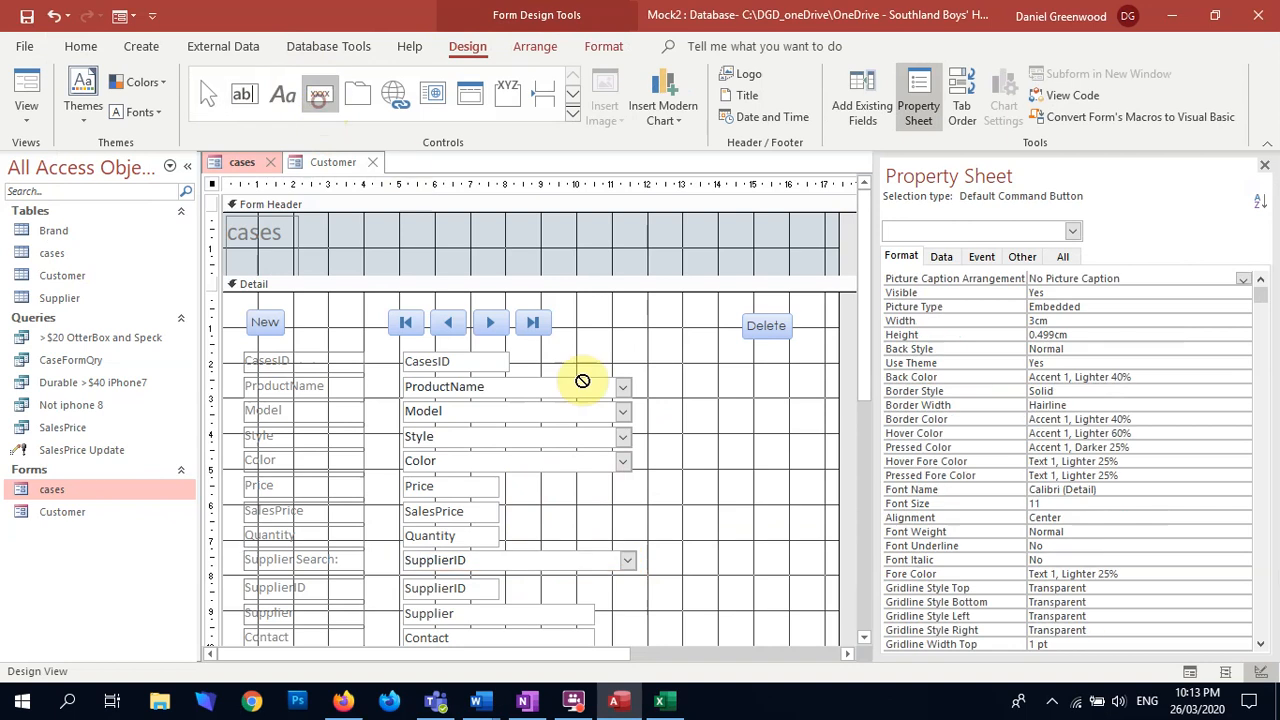
click(556, 503)
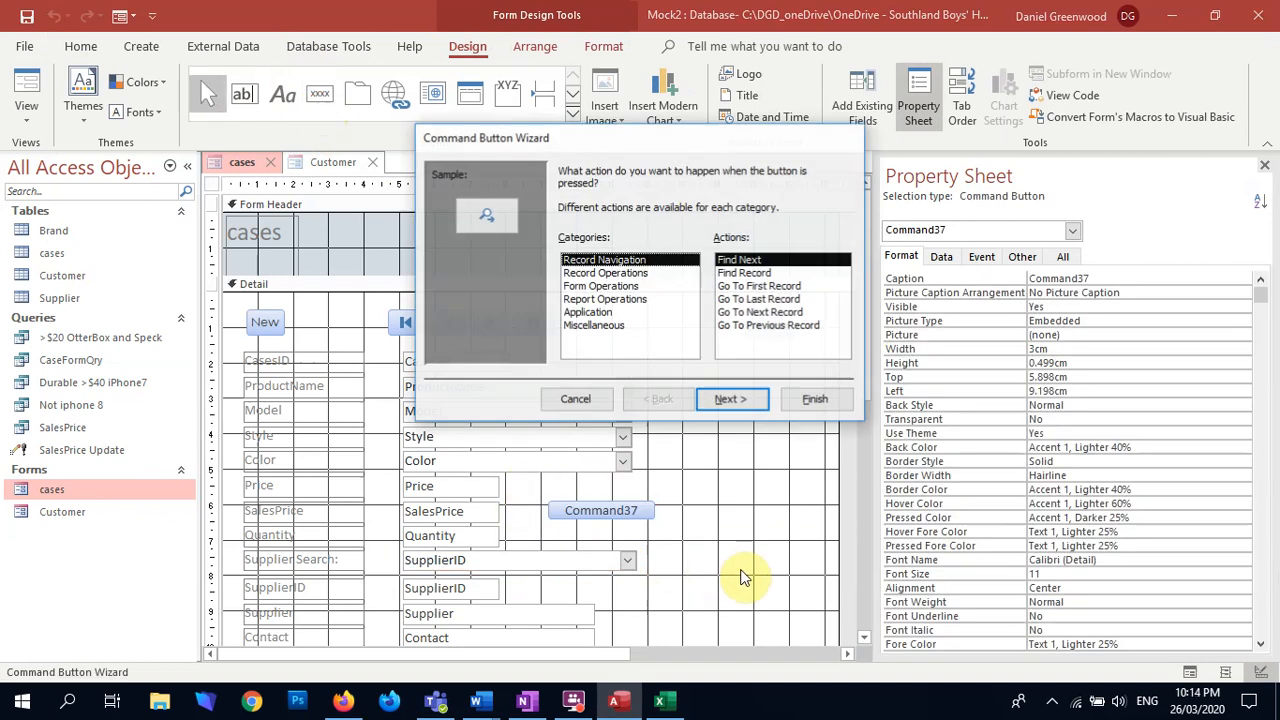
click(584, 287)
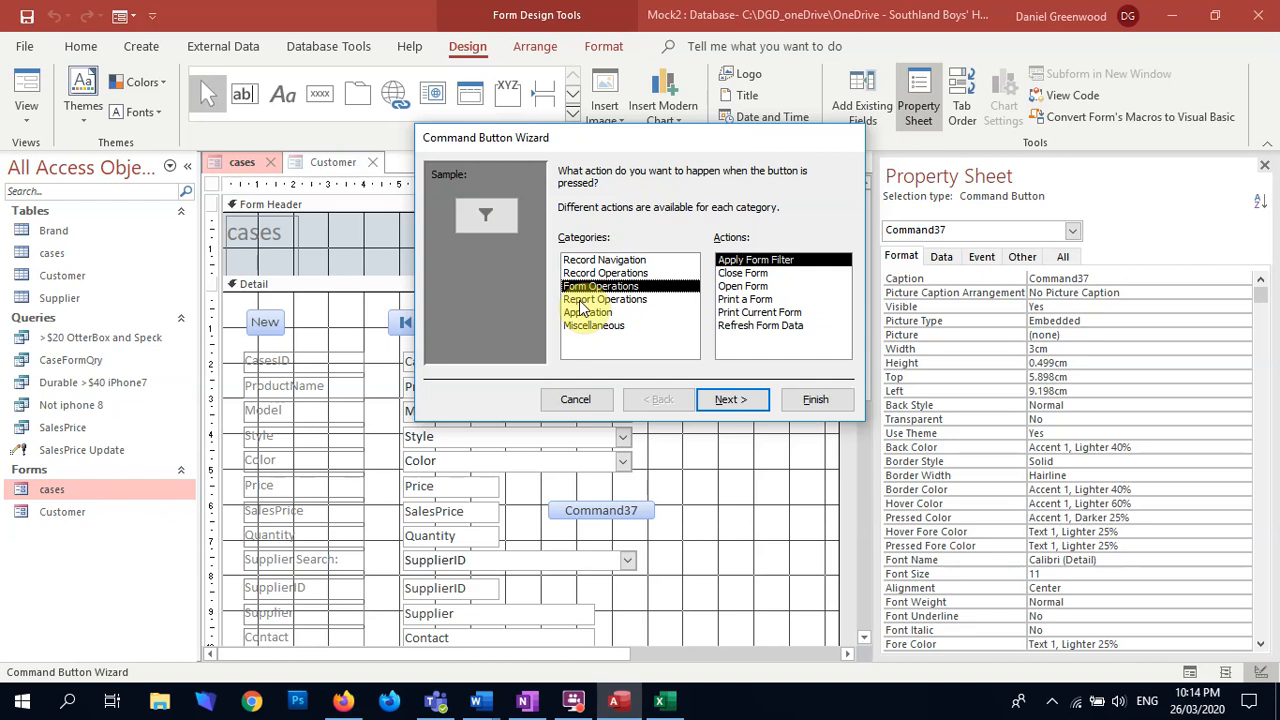
click(581, 303)
click(585, 313)
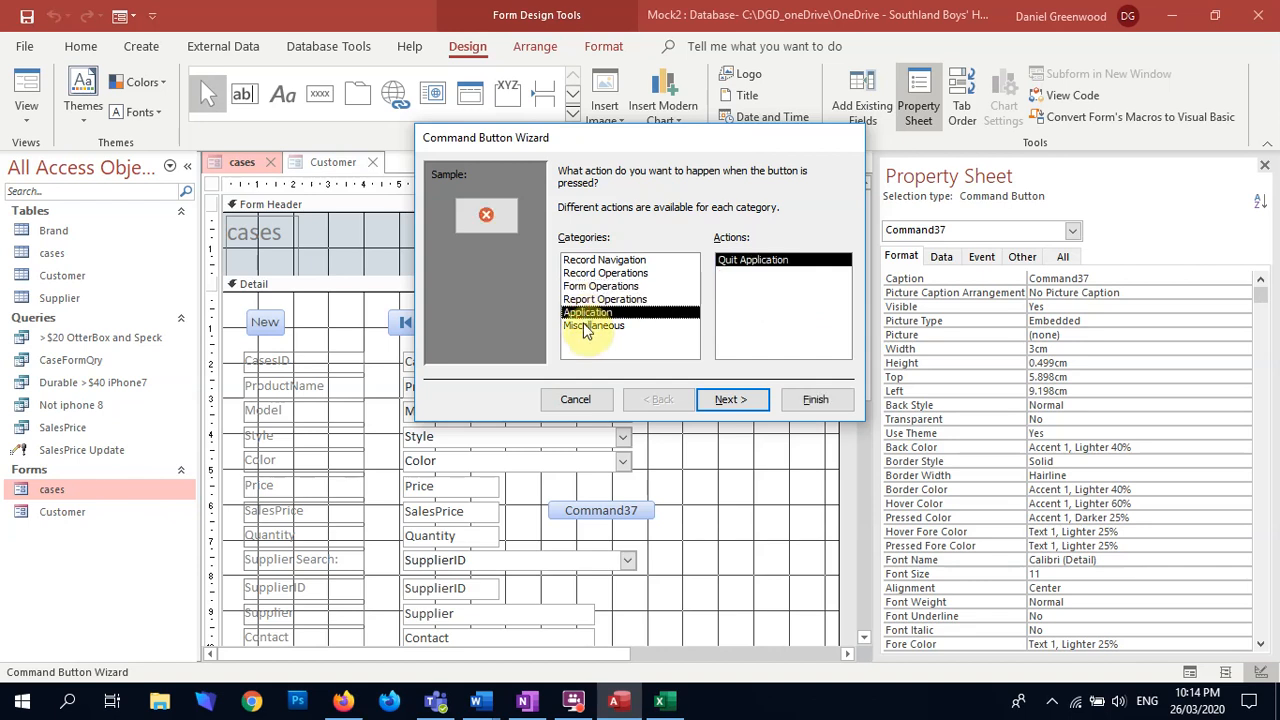
click(590, 326)
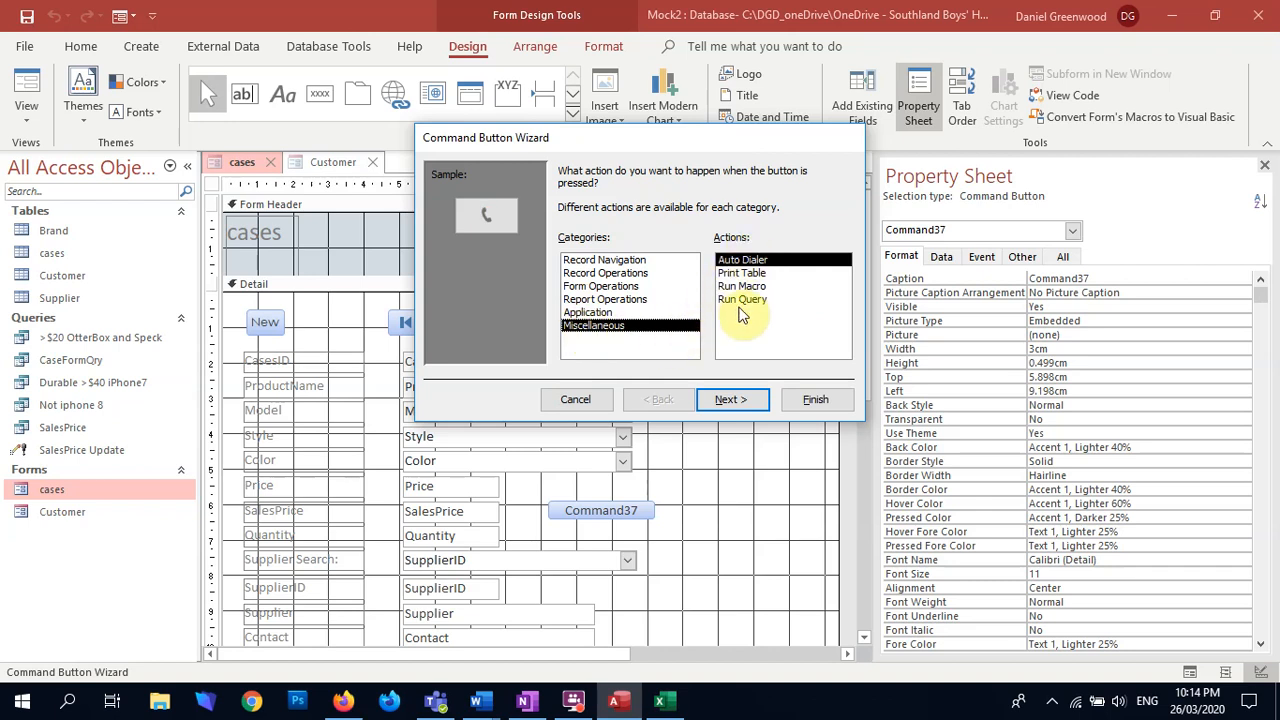
click(742, 300)
click(730, 400)
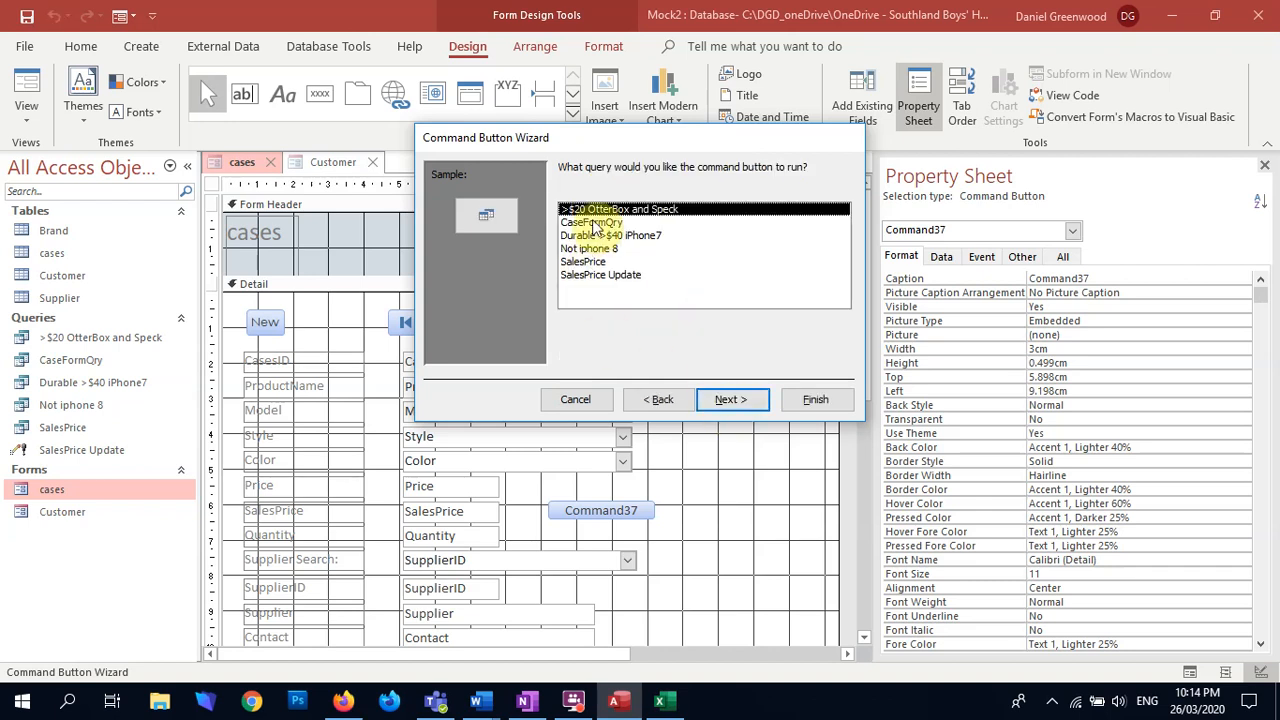
click(606, 279)
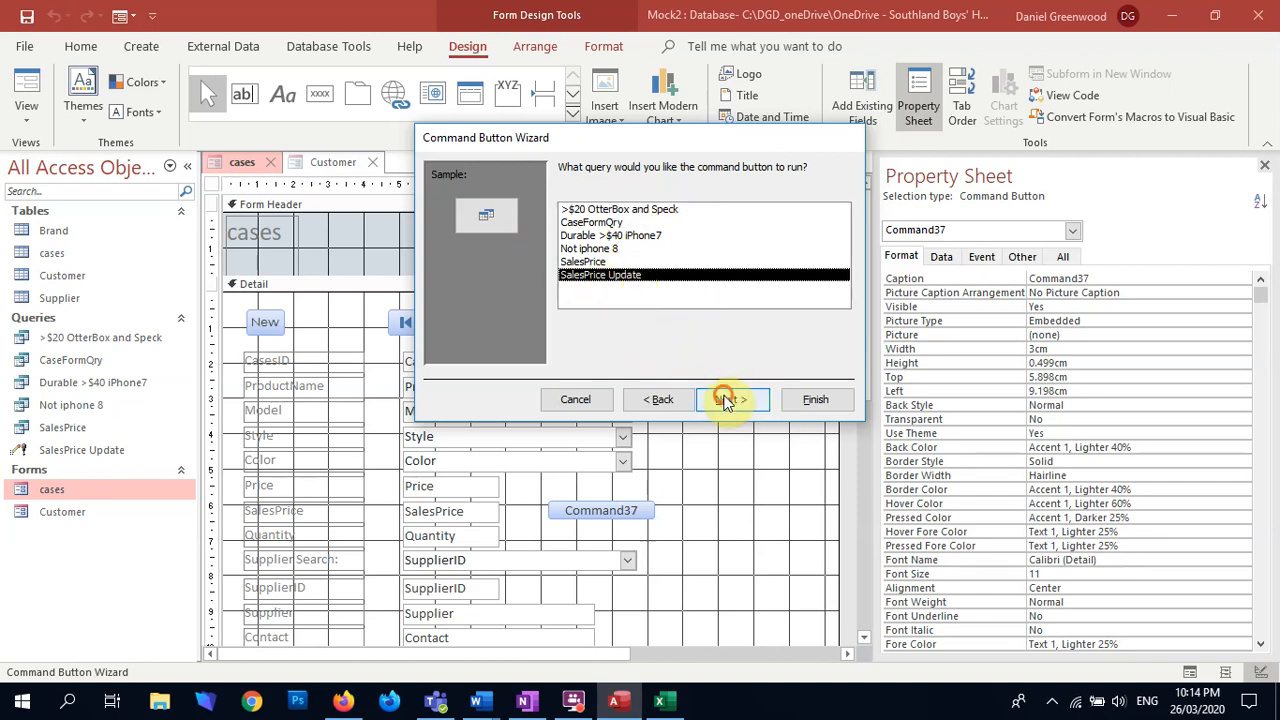
click(726, 400)
Step: Give the new command button the text Calculate Sales Price instead of a picture
click(567, 246)
click(700, 250)
drag(693, 250, 530, 257)
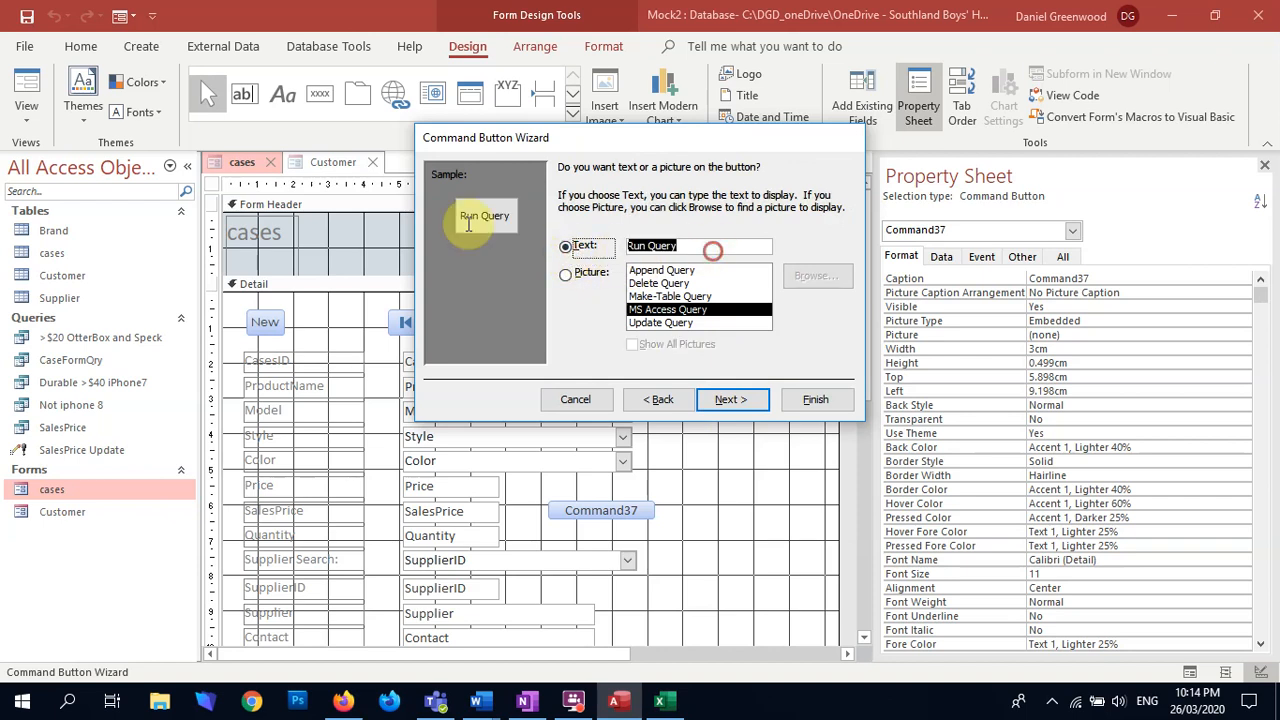
text(Cal)
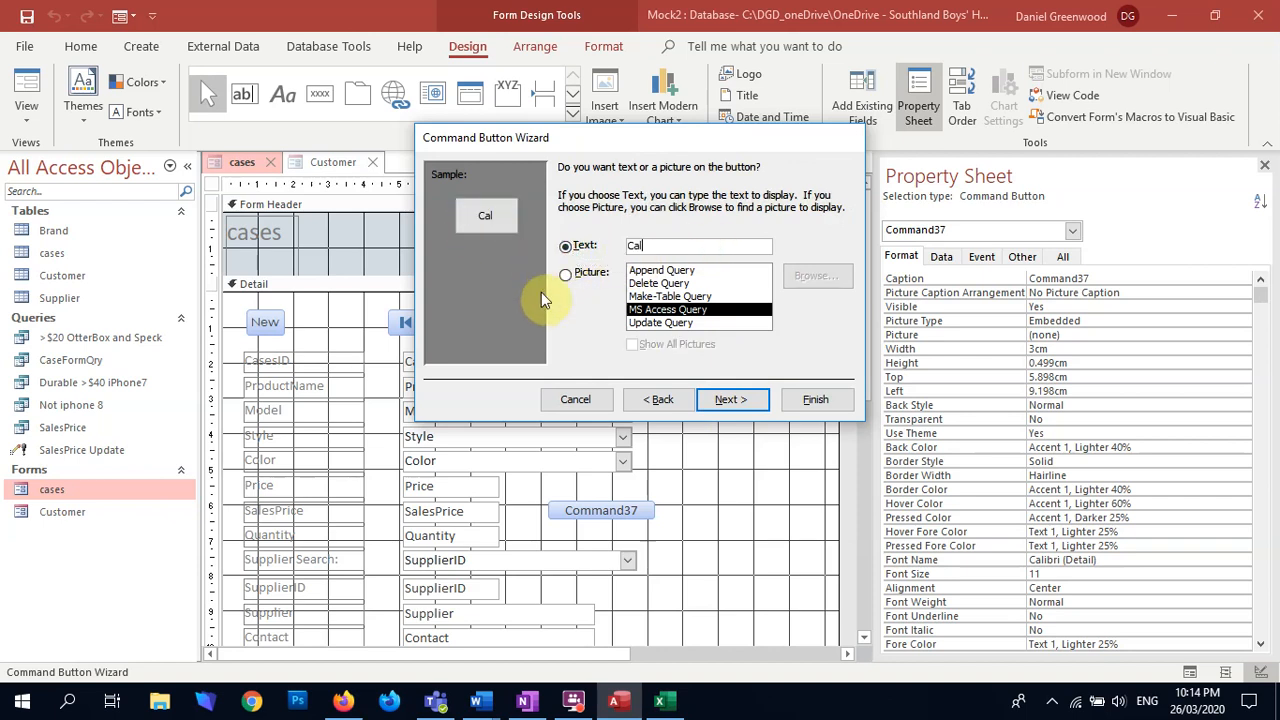
text(culate Sales )
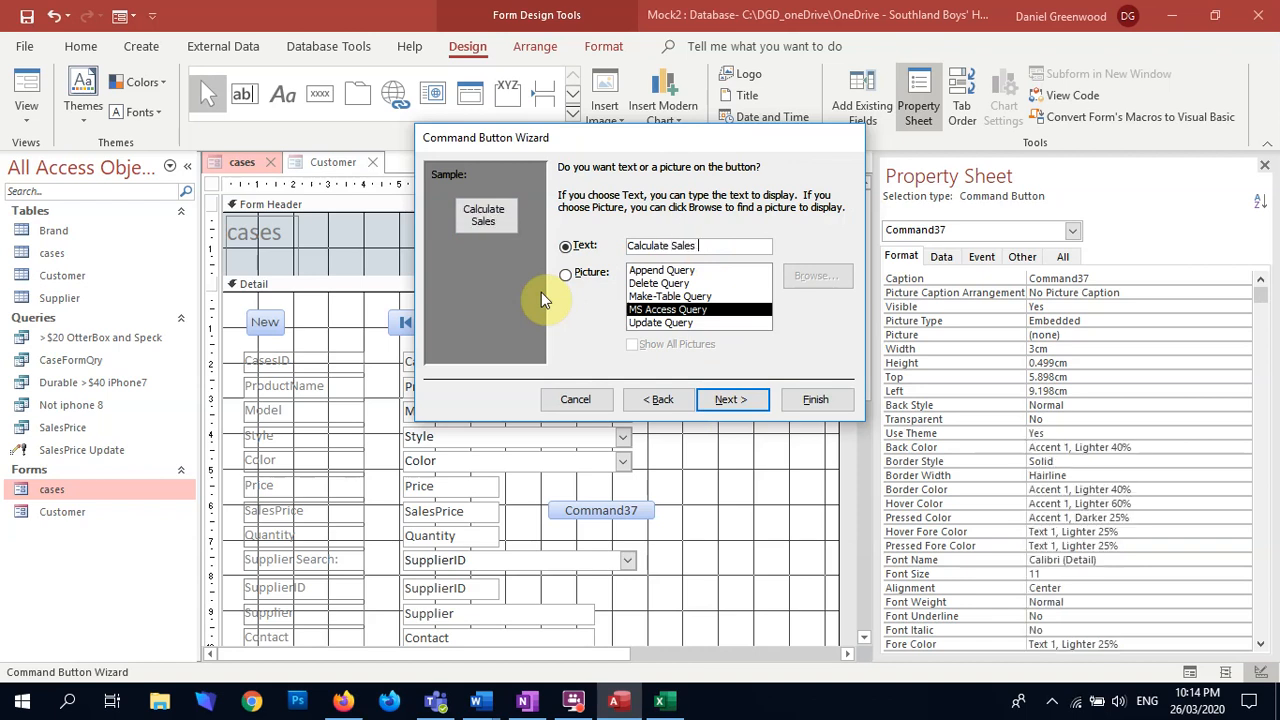
text(Price)
key(Return)
Step: Name the button salesPriceCalculate after trying salesPrice, and finish creating it
text(salesPrice)
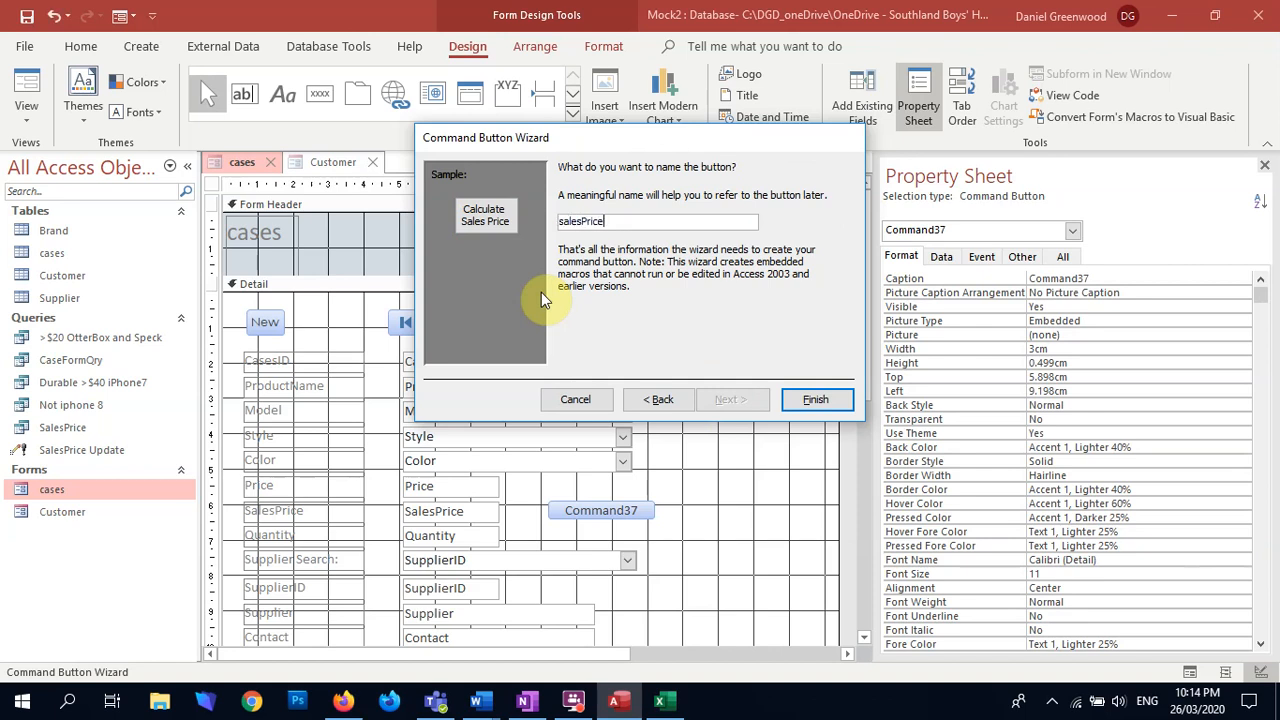
key(Return)
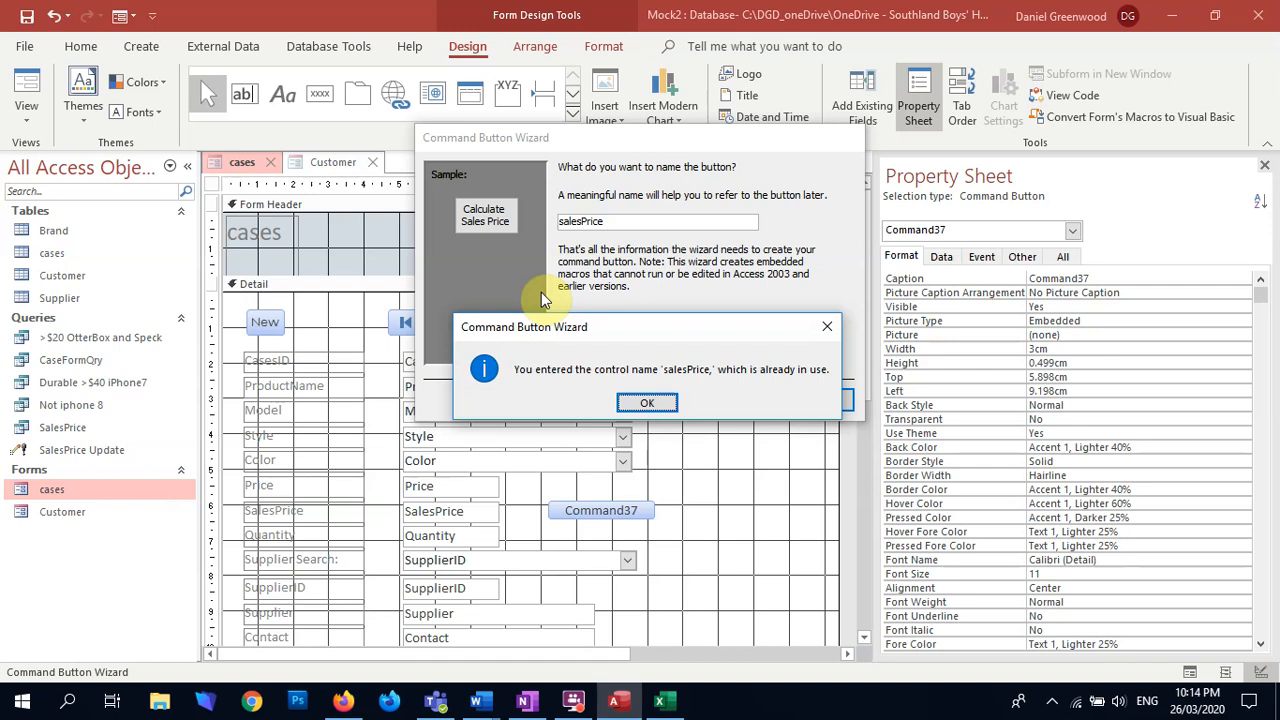
key(Return)
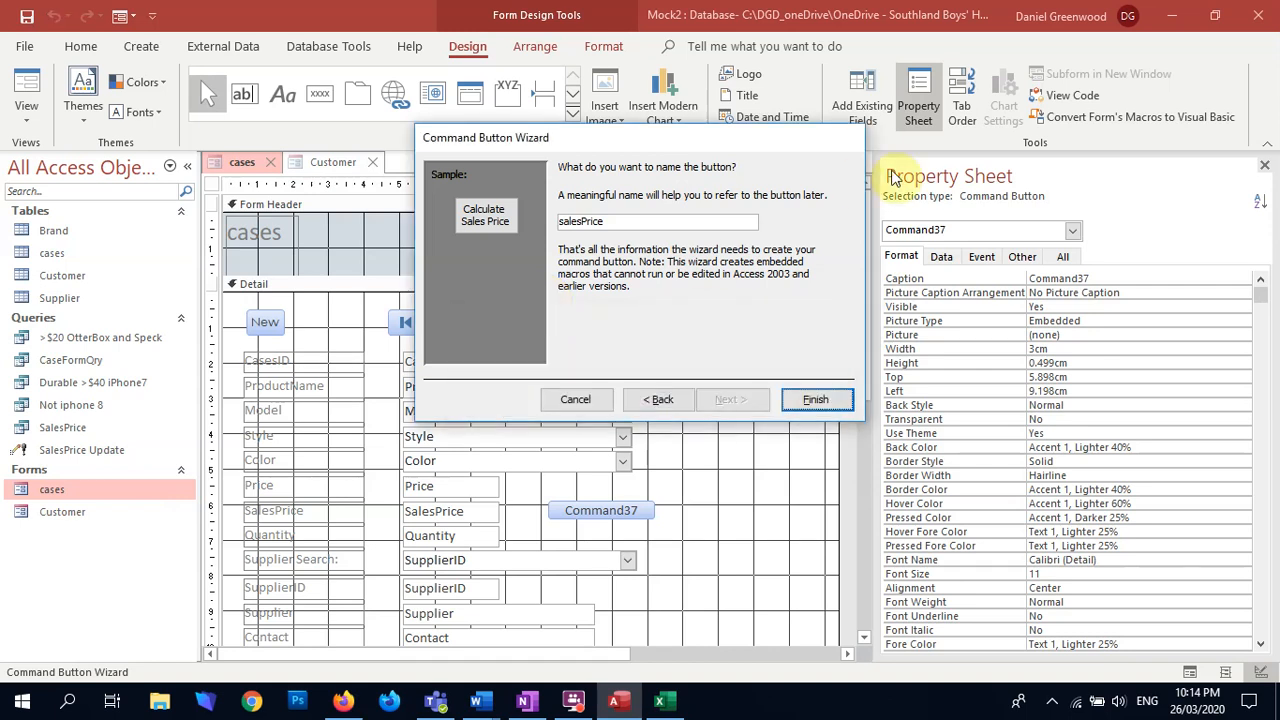
text(Calculate)
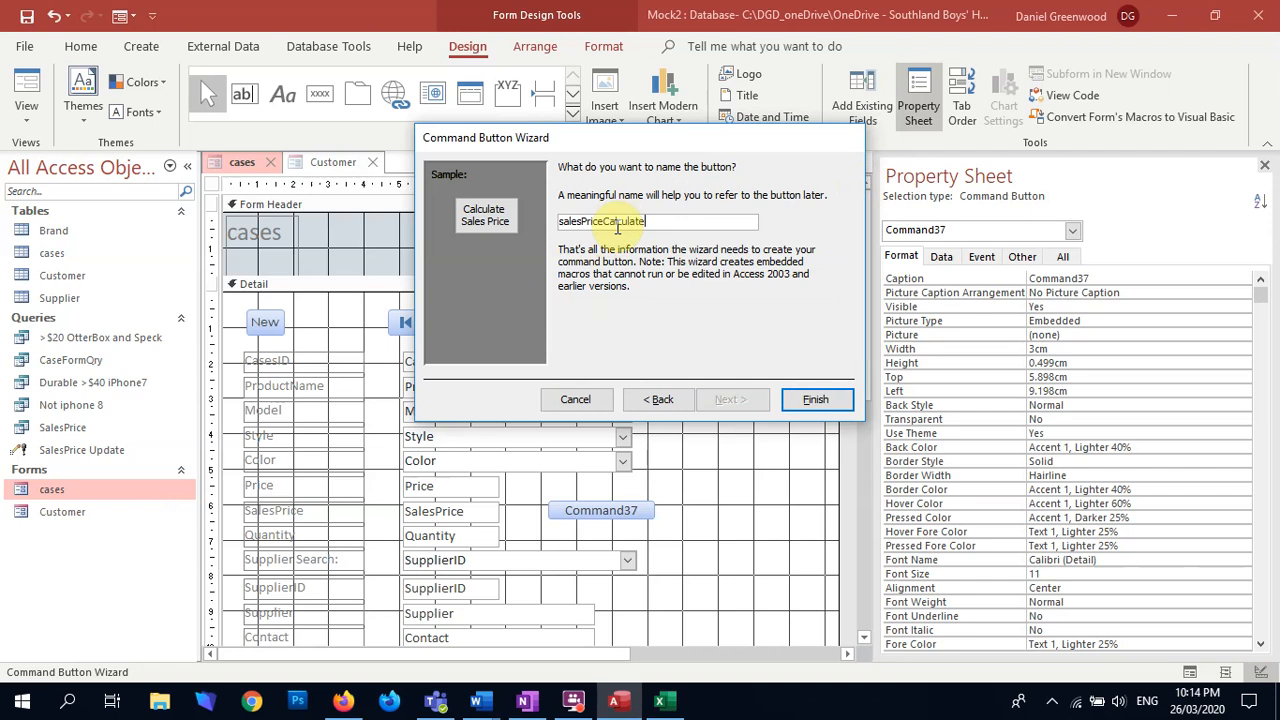
key(Return)
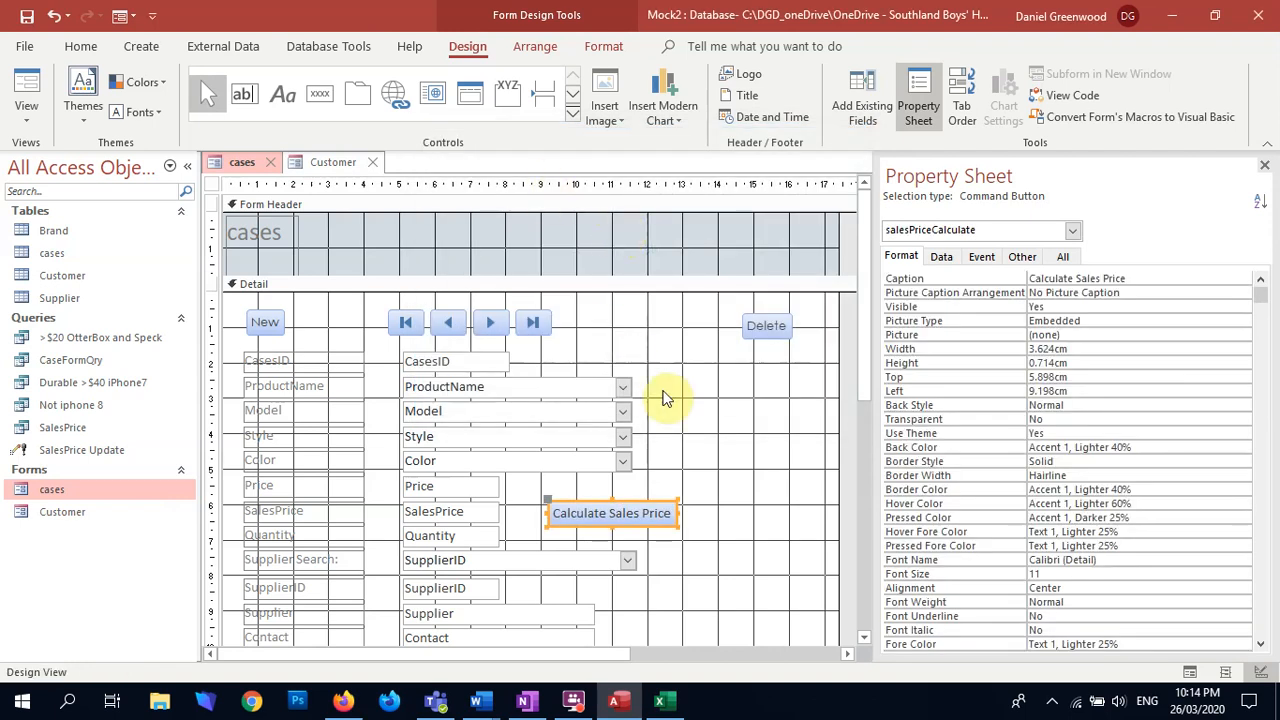
click(660, 465)
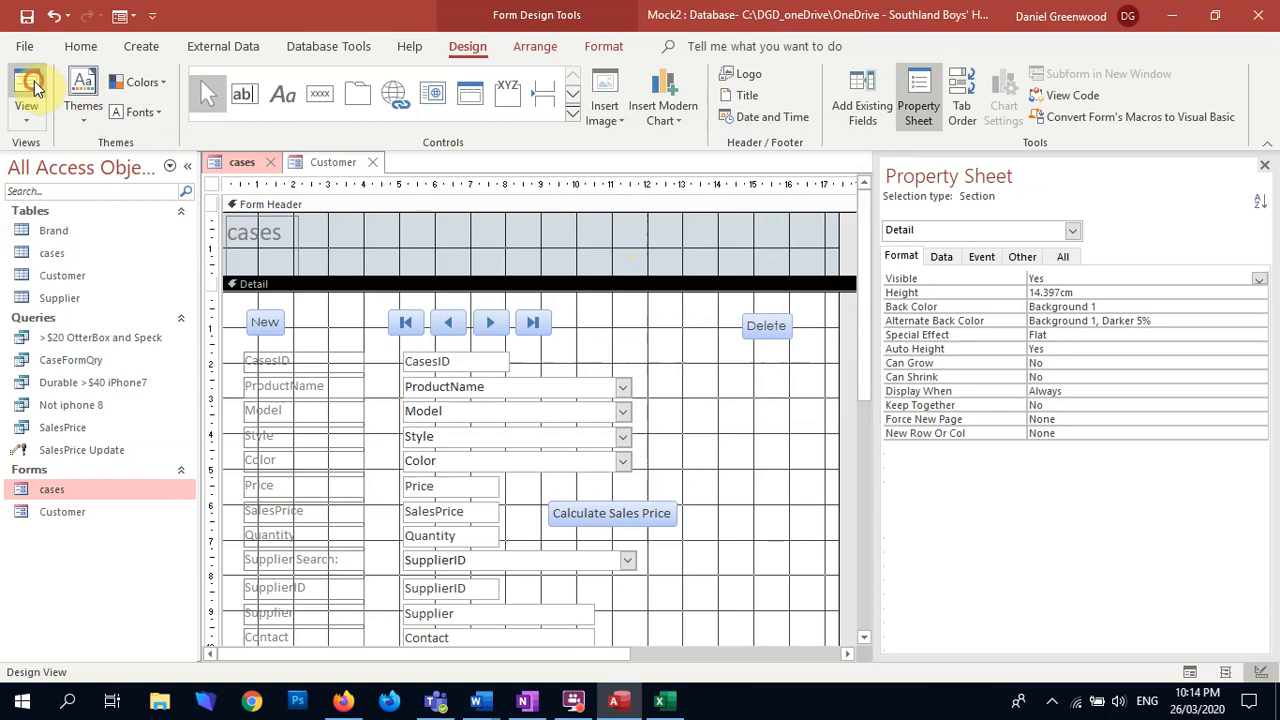
Step: In Form view, set the last record's Price to $50.00 and run Calculate Sales Price, accepting the update
click(26, 88)
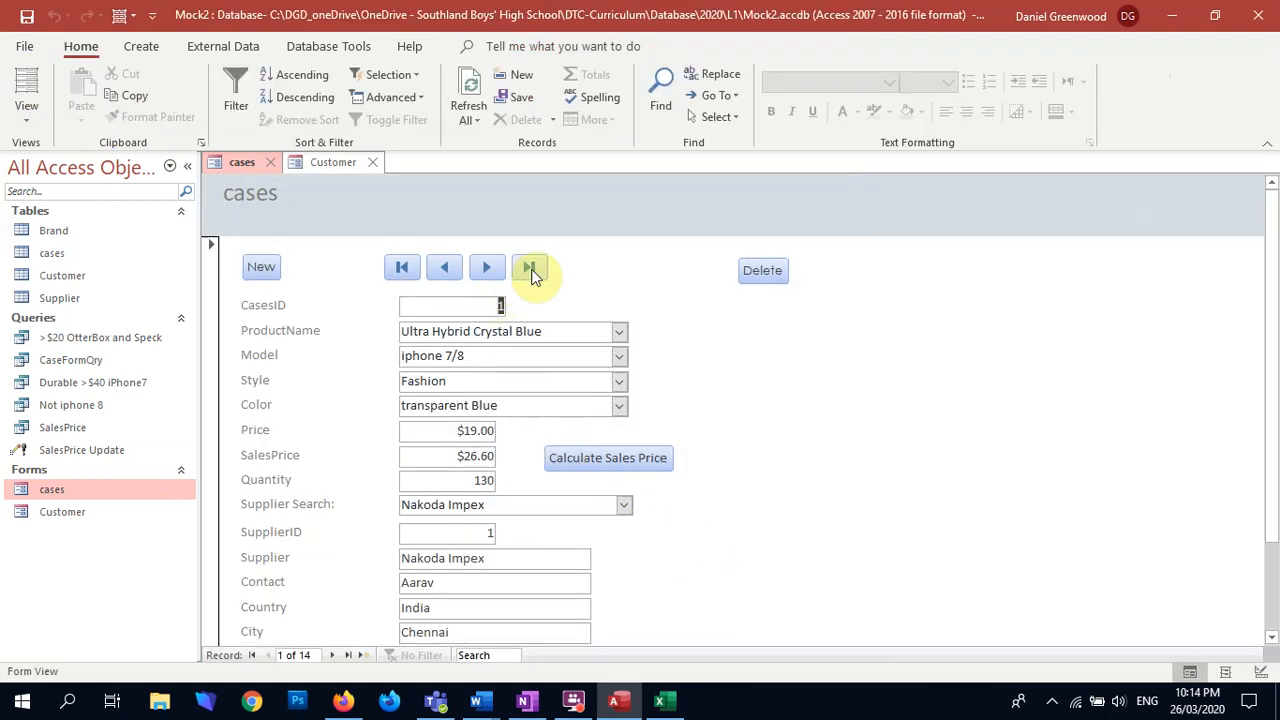
click(529, 267)
click(471, 428)
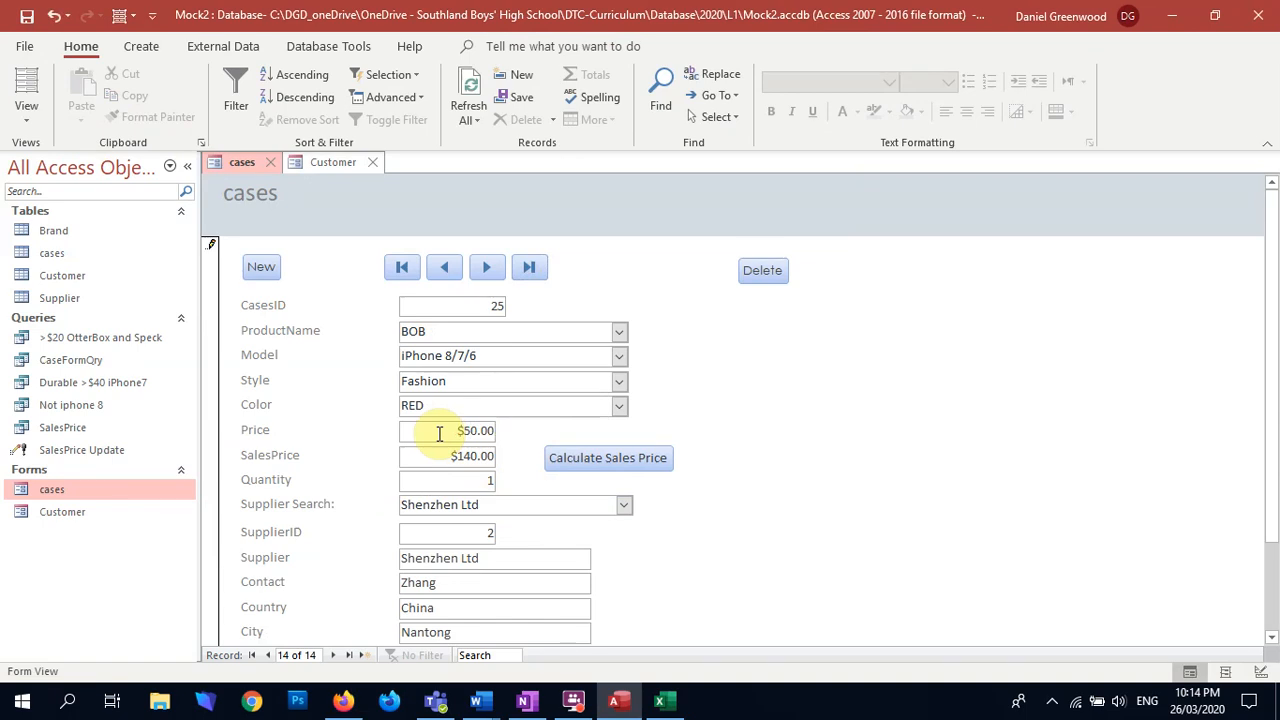
click(624, 461)
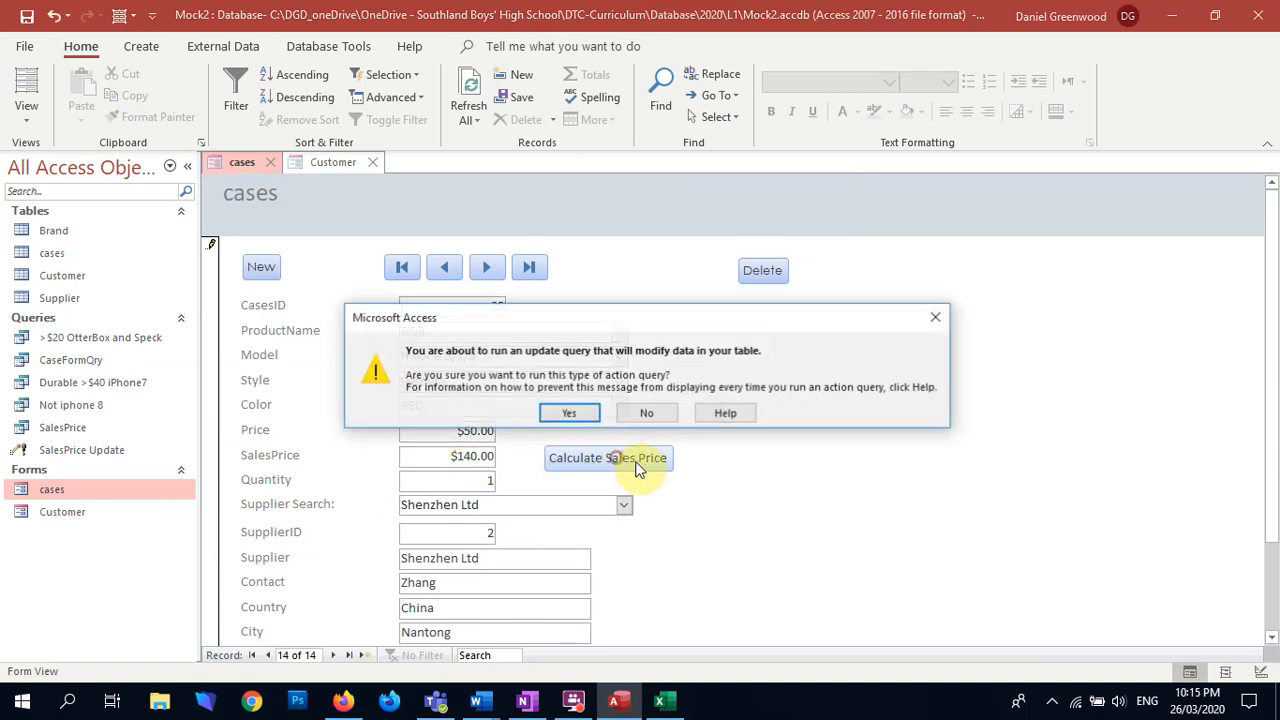
click(588, 412)
click(588, 410)
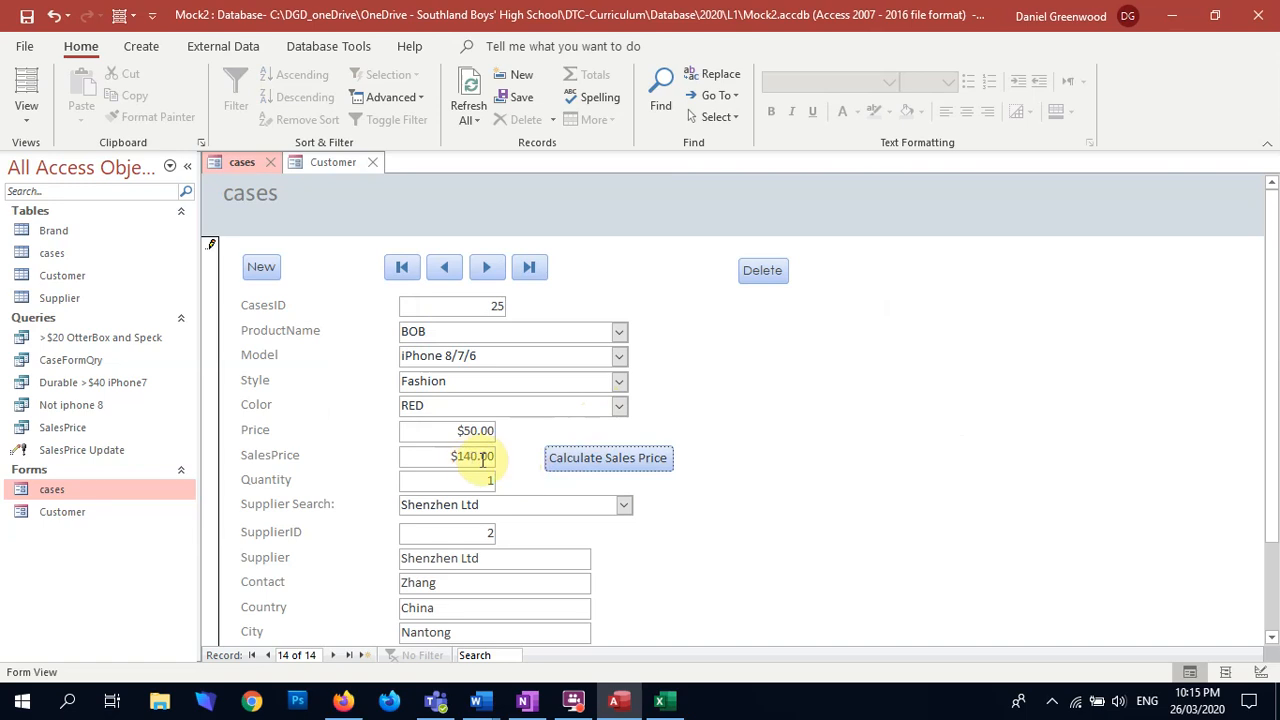
Step: Refresh all records, return to the last record and check its sales price and remaining fields
click(470, 92)
click(529, 267)
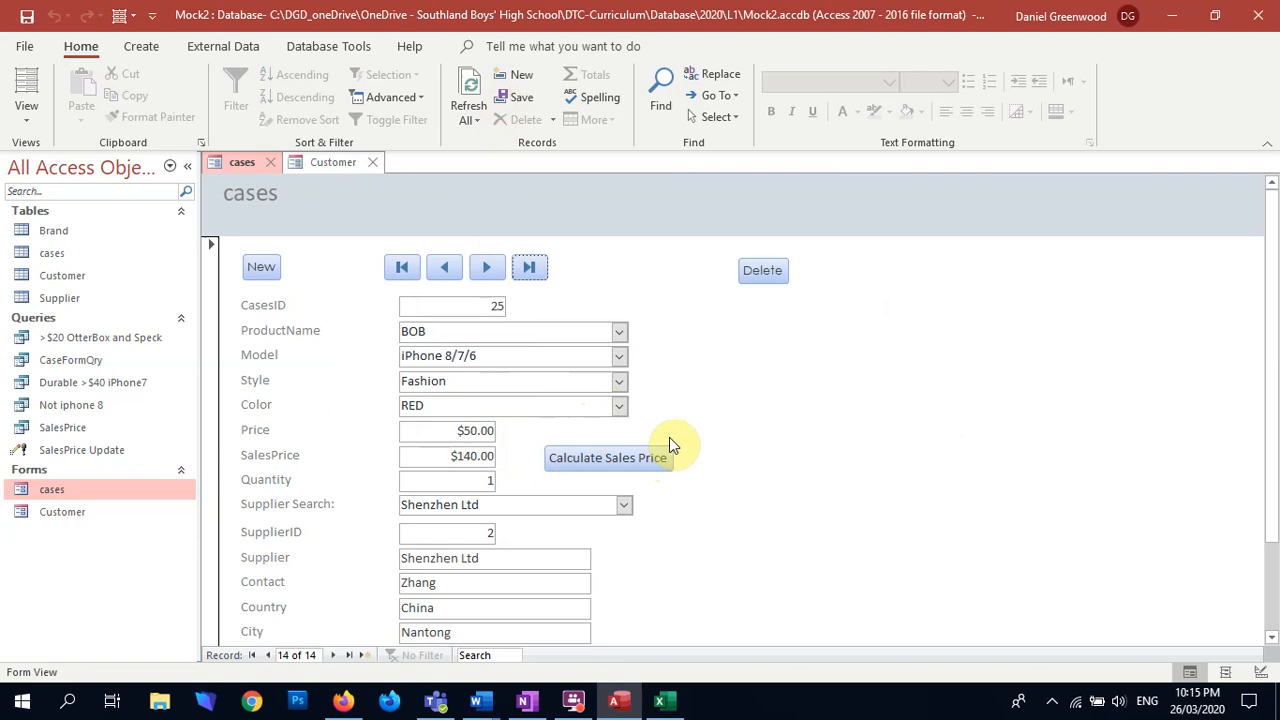
scroll(677, 447, down, 2)
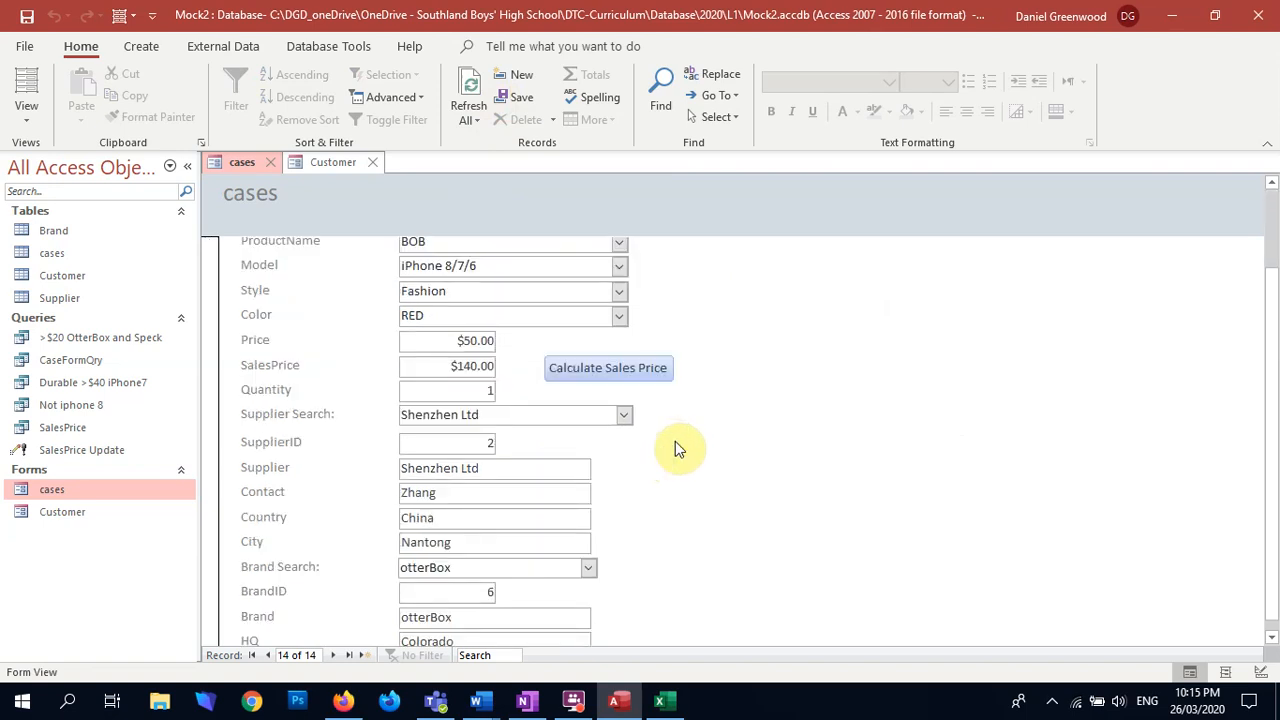
scroll(675, 445, up, 2)
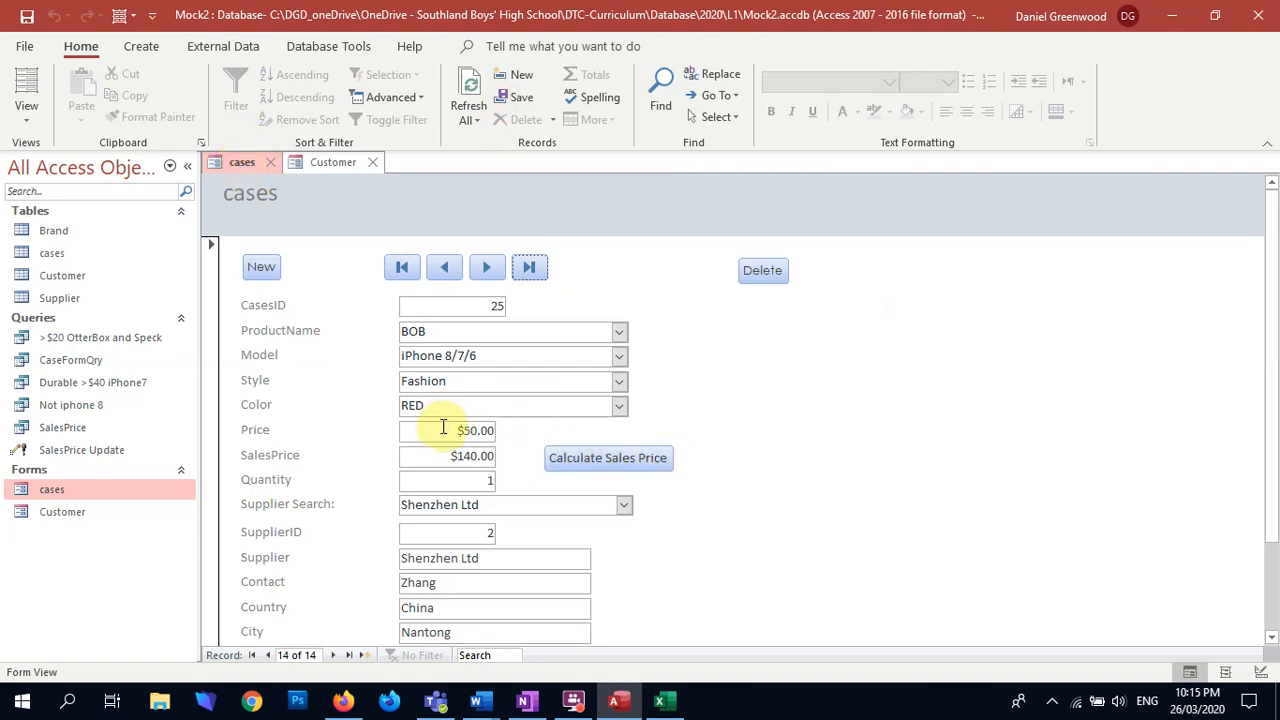
Step: Try changing the last record's Price to $2,000.00 and running Calculate Sales Price, accepting the update
drag(442, 426, 522, 435)
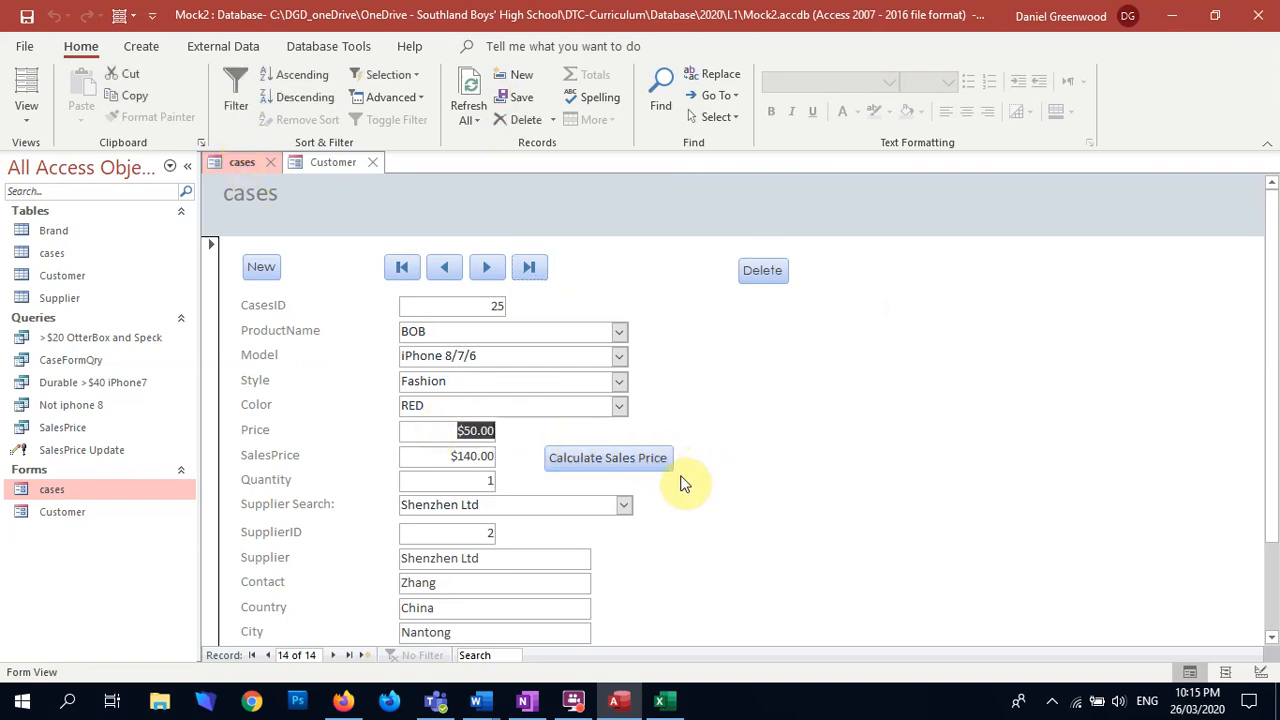
text(2,)
text(000)
key(Tab)
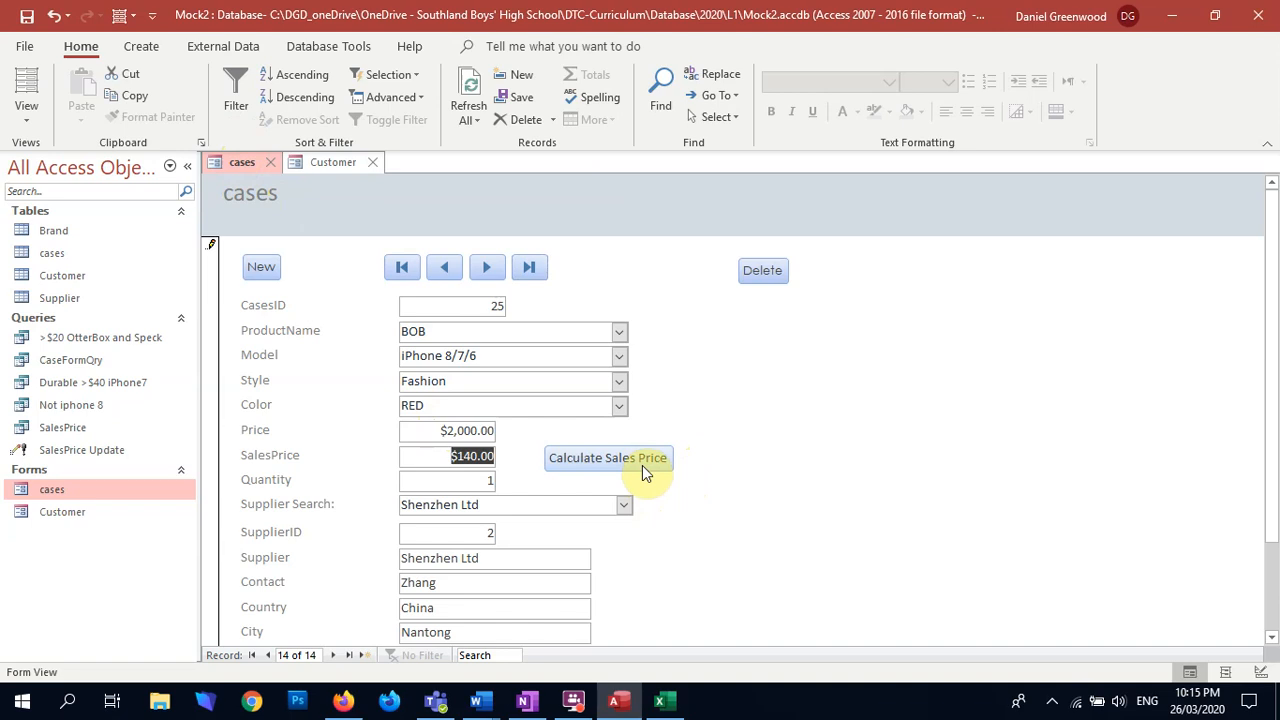
click(643, 466)
click(549, 409)
click(603, 415)
Step: Refresh the records, dismiss the write conflict and recheck the last record by moving away and back
click(468, 100)
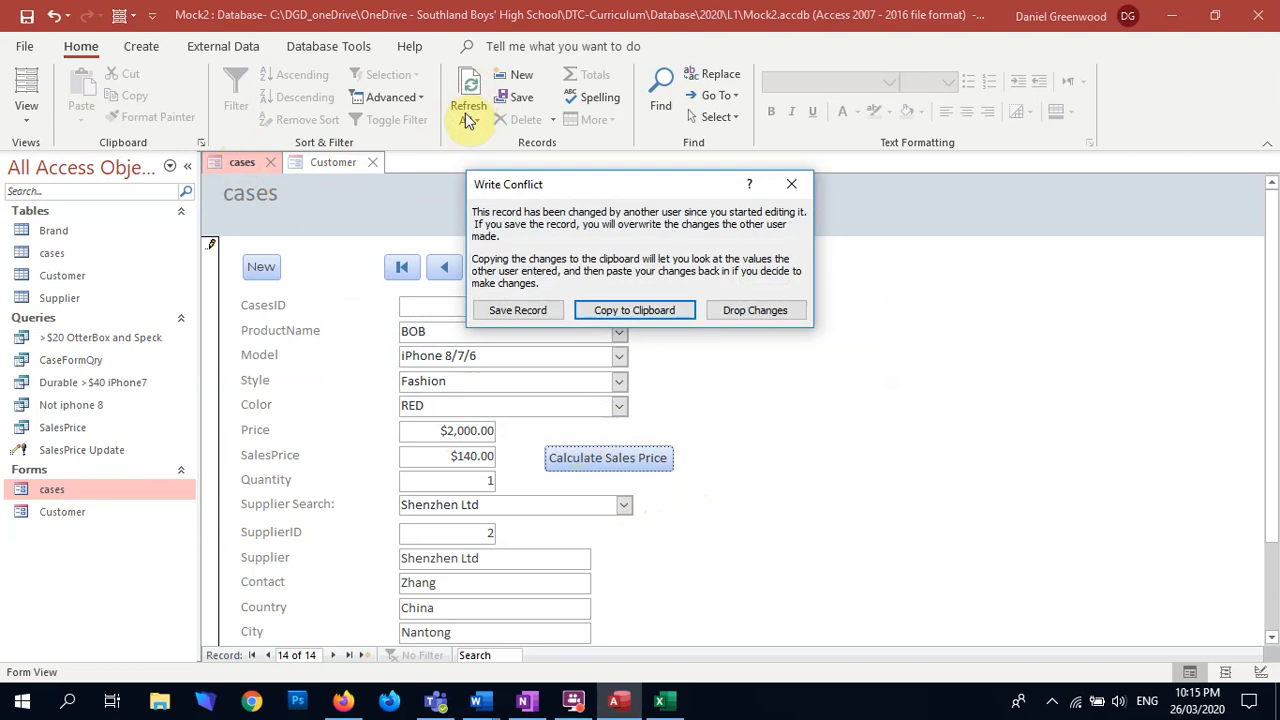
click(791, 185)
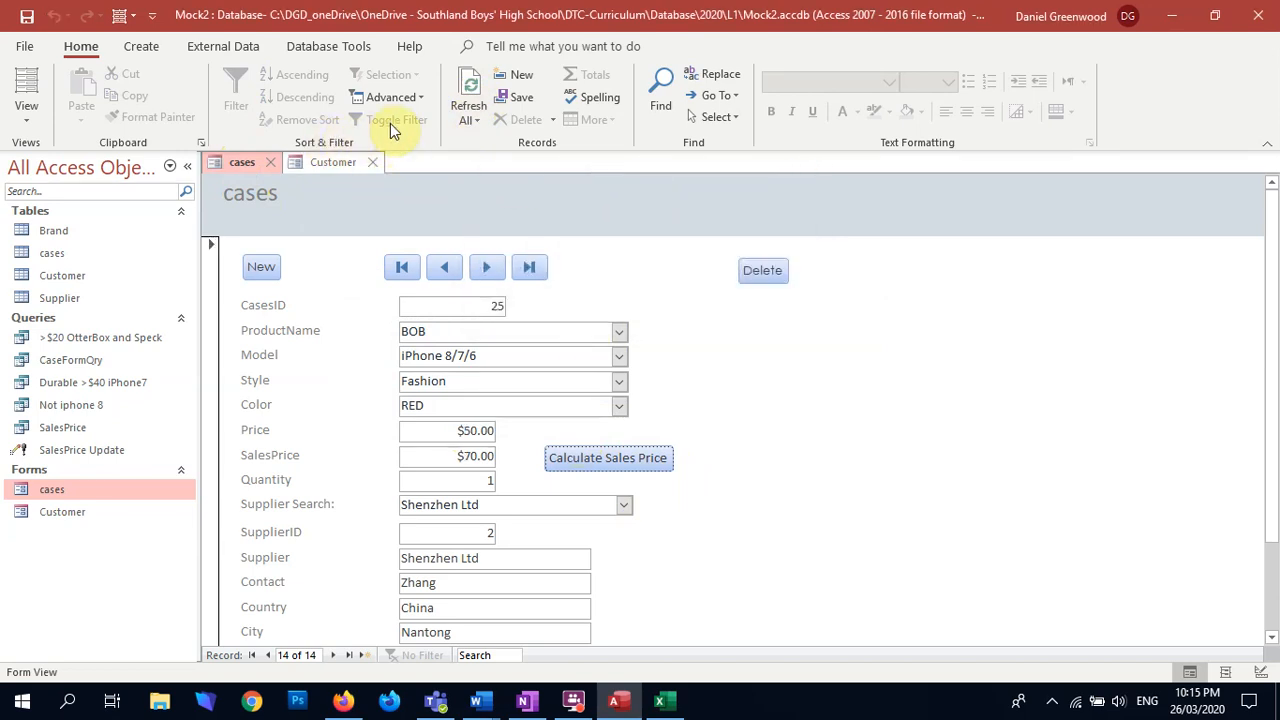
click(444, 267)
click(487, 267)
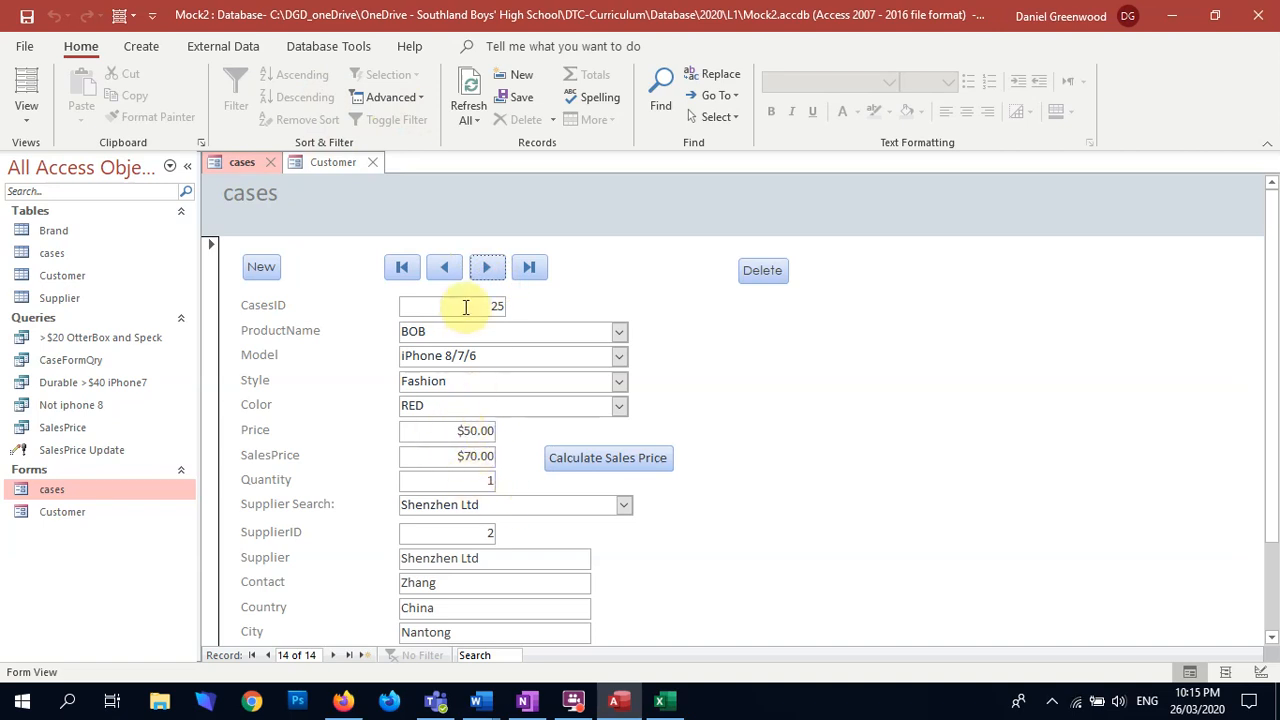
Step: Save the design changes to the cases form and close both the cases and Customer forms
click(271, 161)
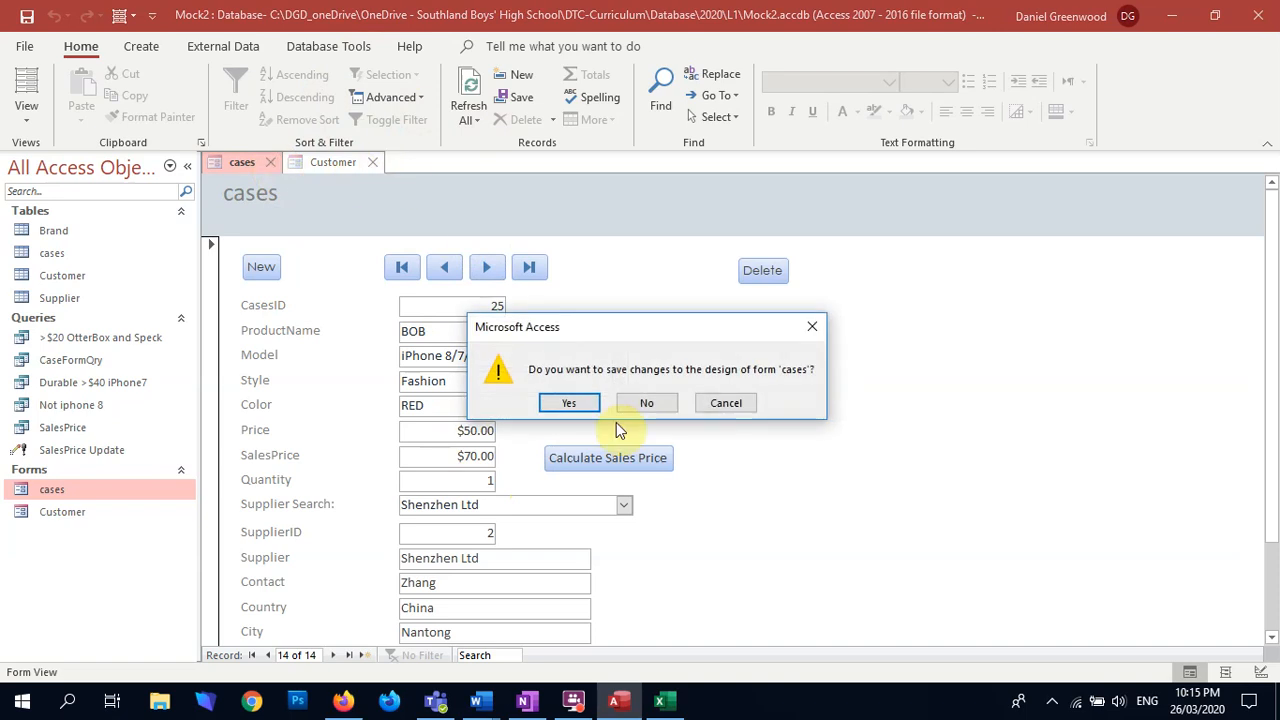
click(572, 403)
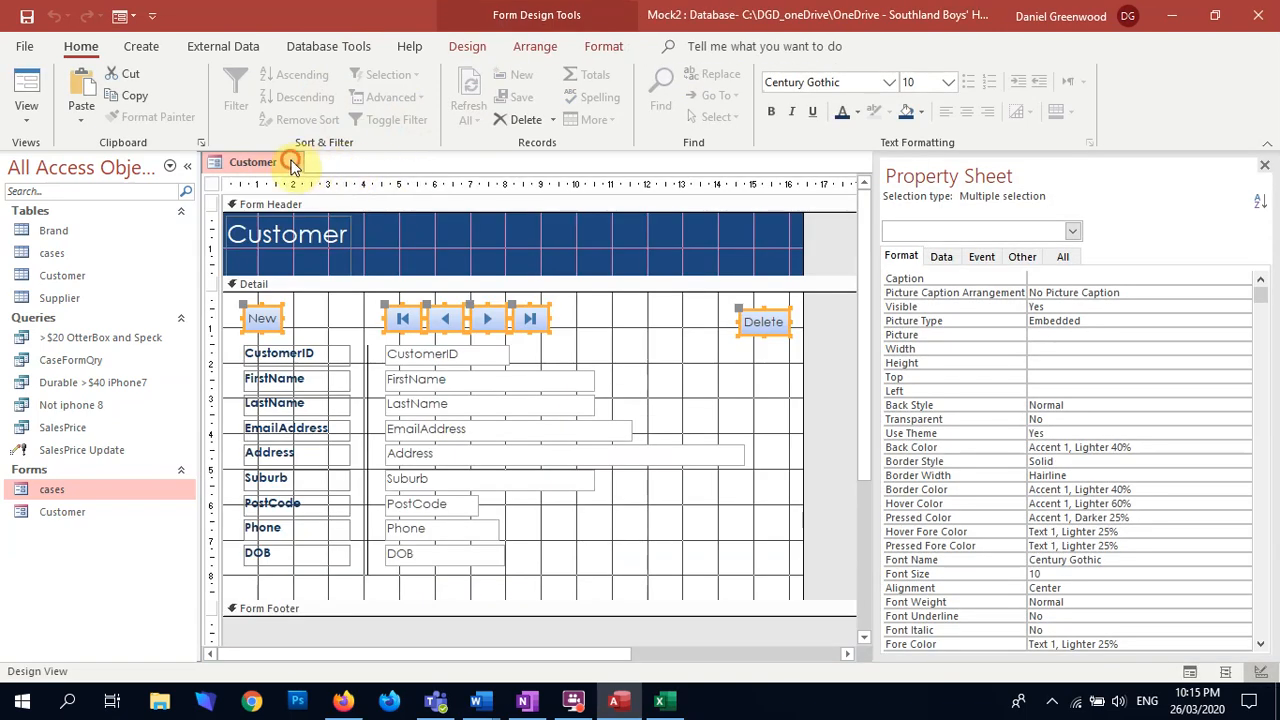
click(291, 162)
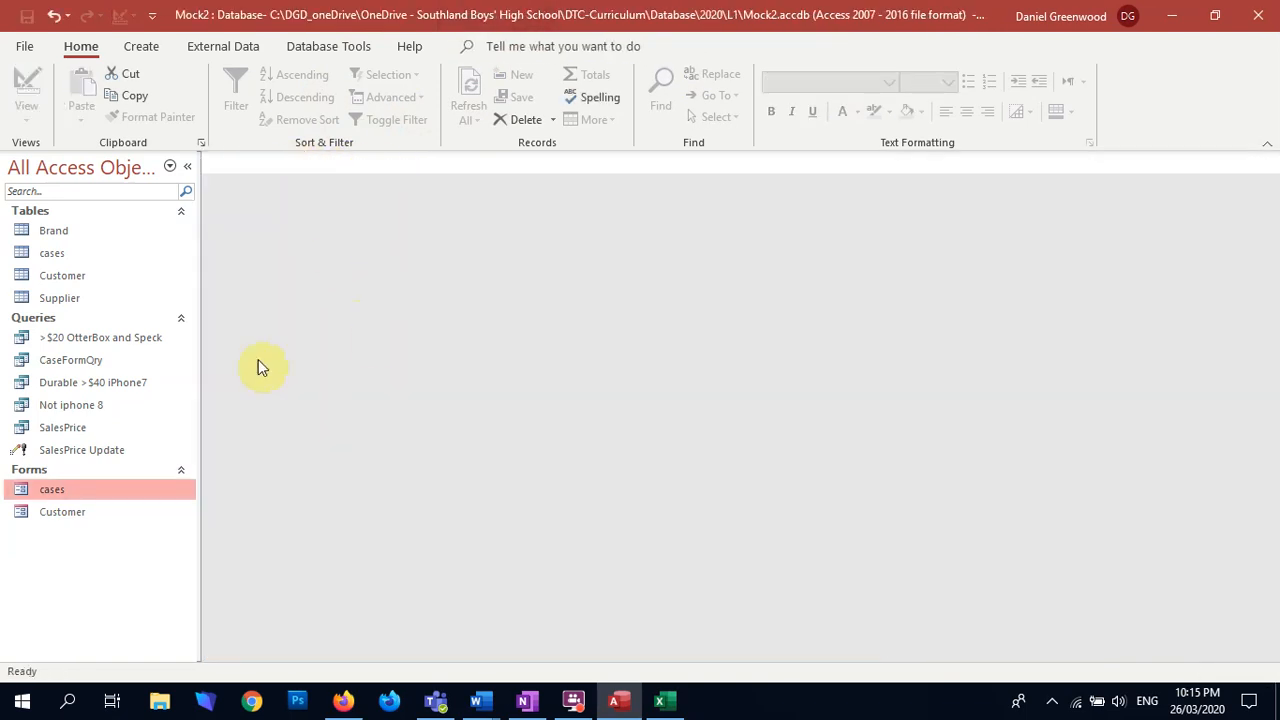
Step: Reopen the cases form and set the last record's Price to $250.00
double_click(58, 492)
click(529, 267)
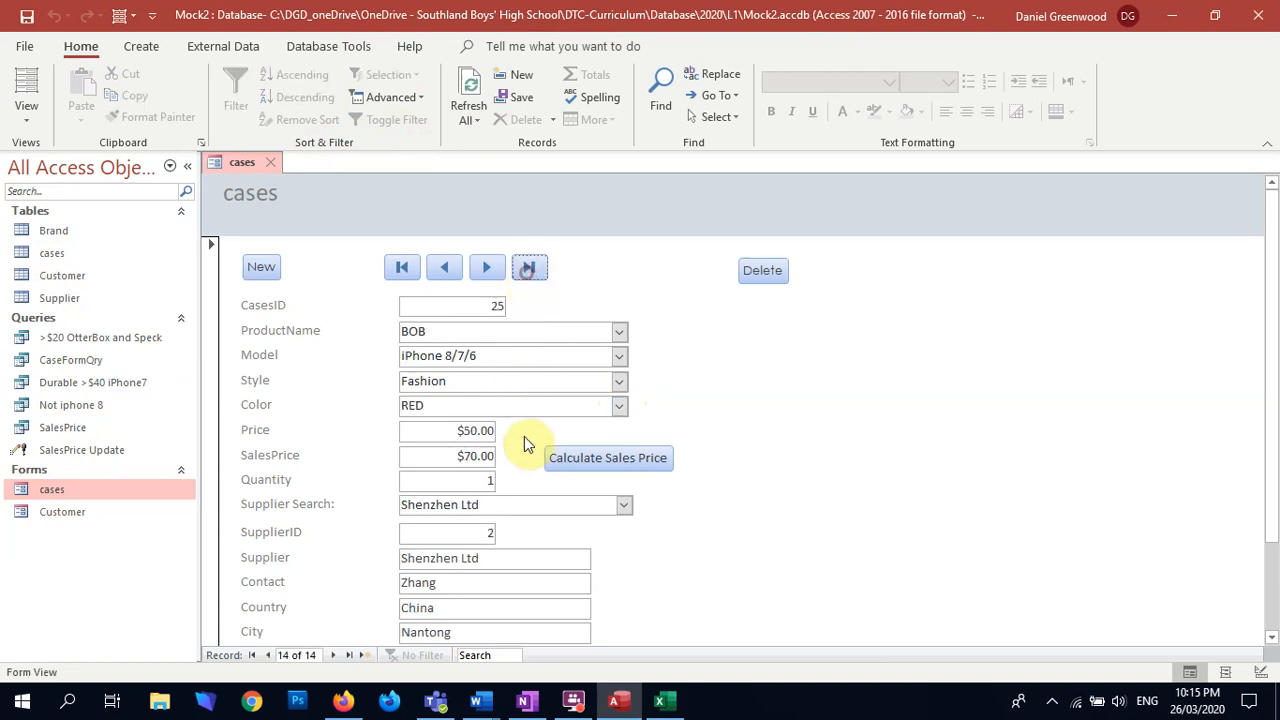
click(450, 431)
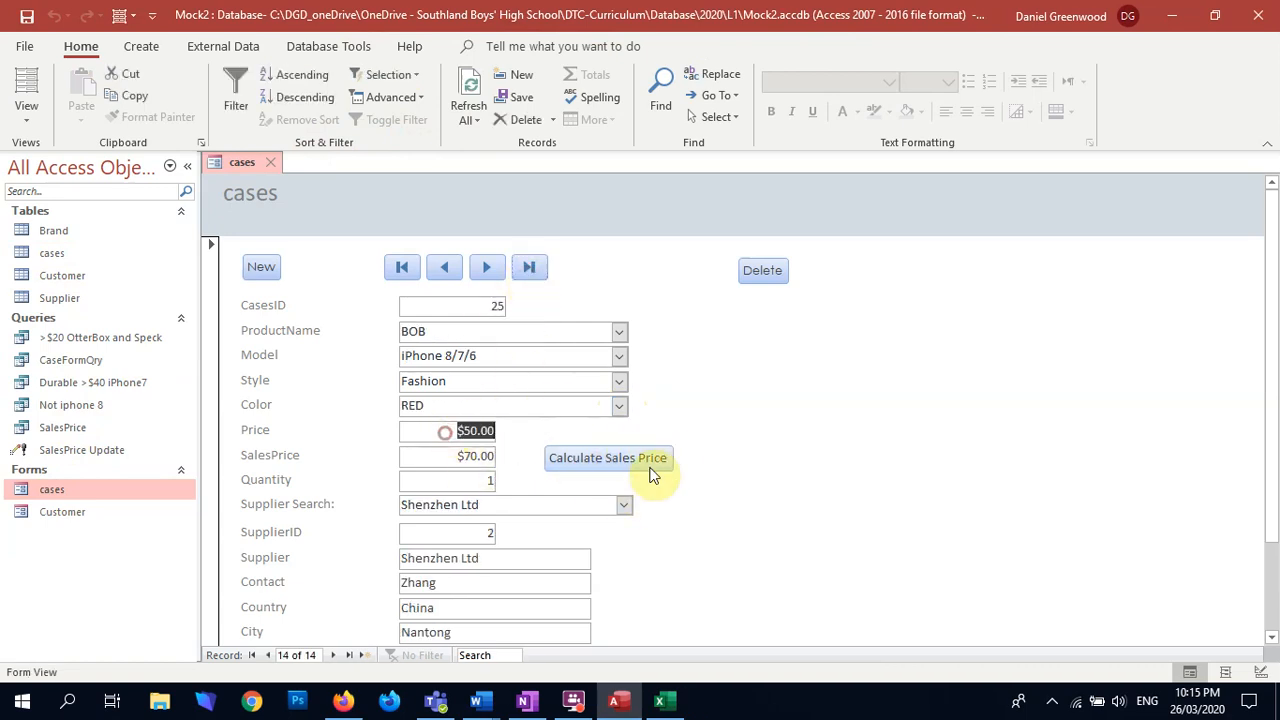
text(250)
key(Caps_Lock)
key(Tab)
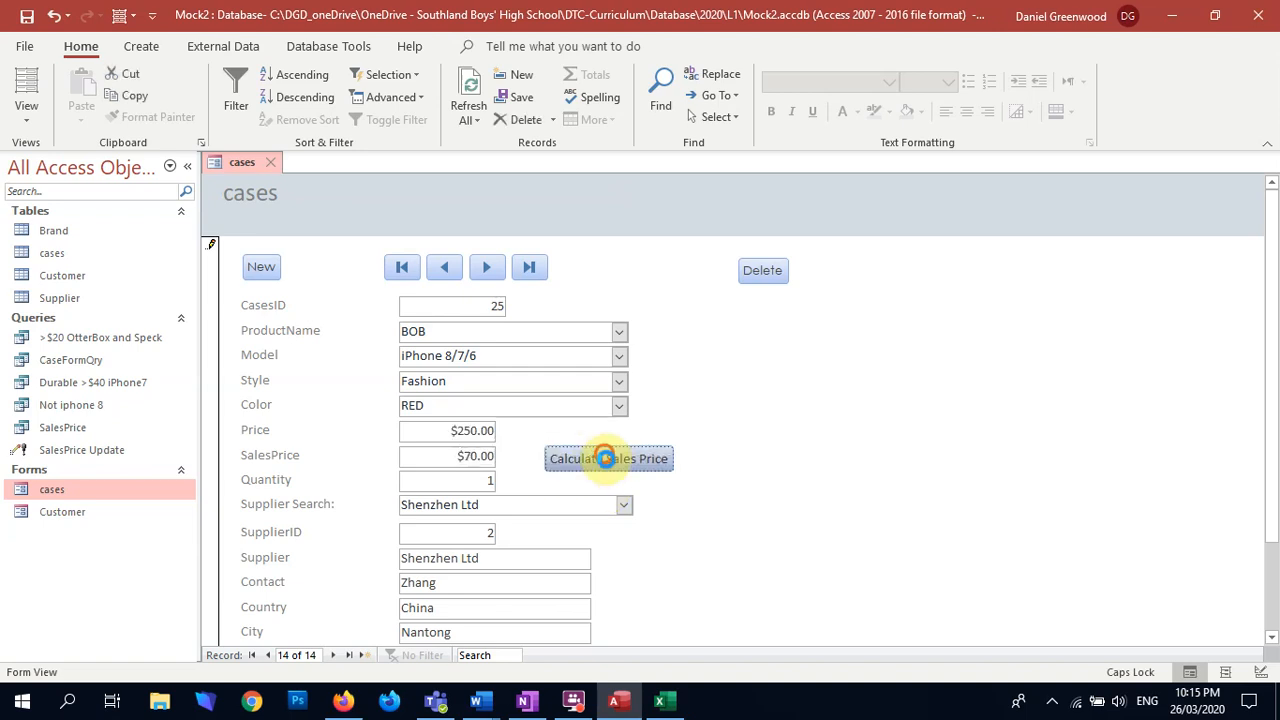
Step: Run Calculate Sales Price for the $250.00 price and accept the record update
click(609, 458)
click(569, 413)
click(600, 412)
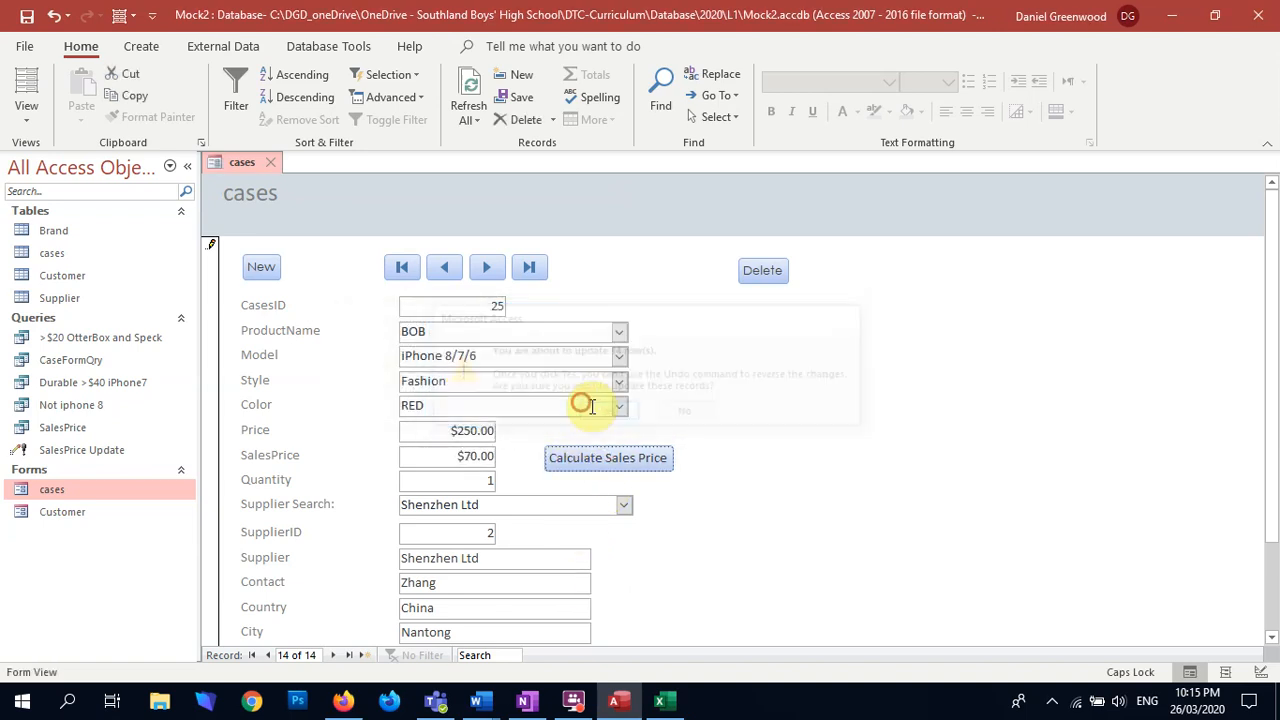
Step: Recheck the last record's SalesPrice after refreshing the records, reopening the cases form and refreshing again
click(468, 90)
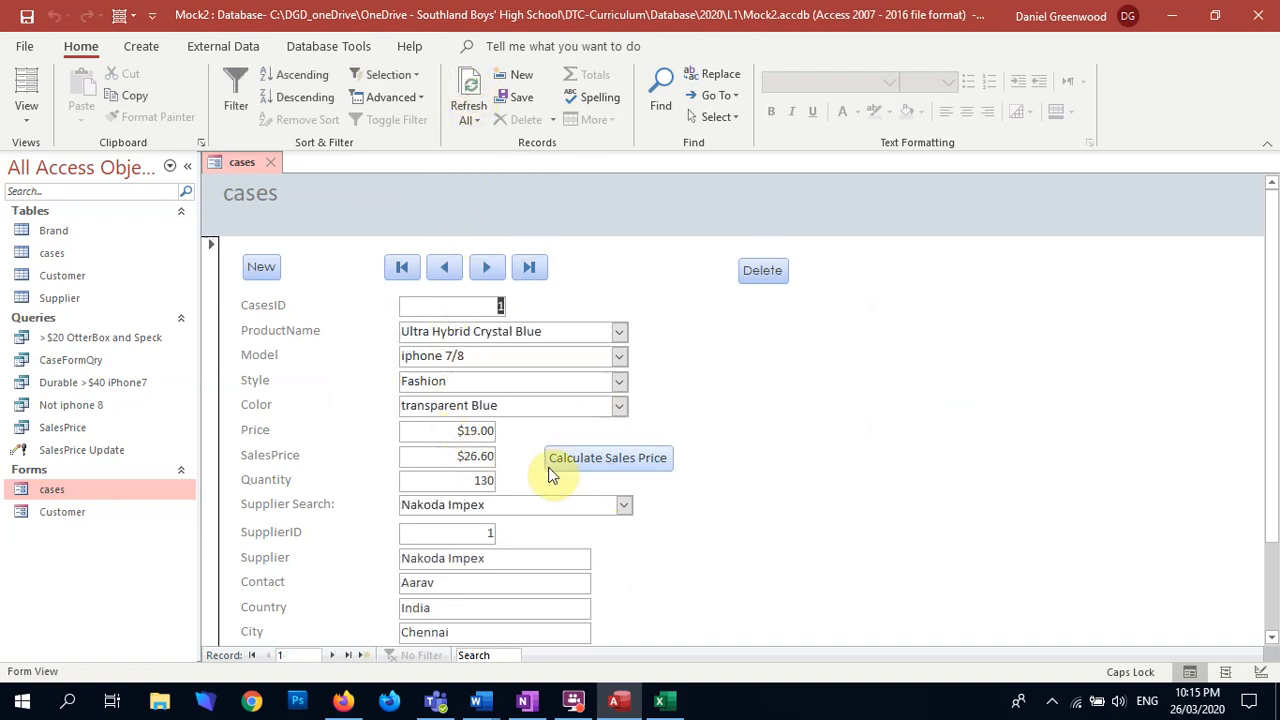
click(529, 267)
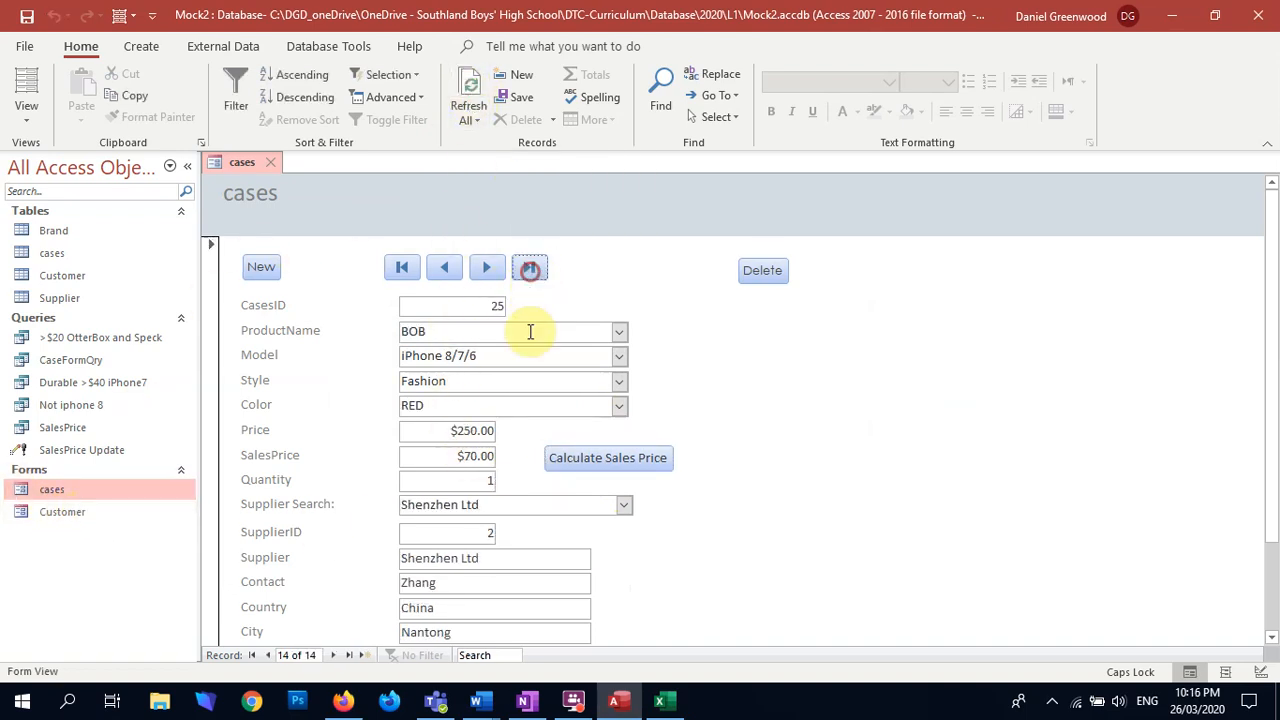
click(271, 162)
double_click(54, 490)
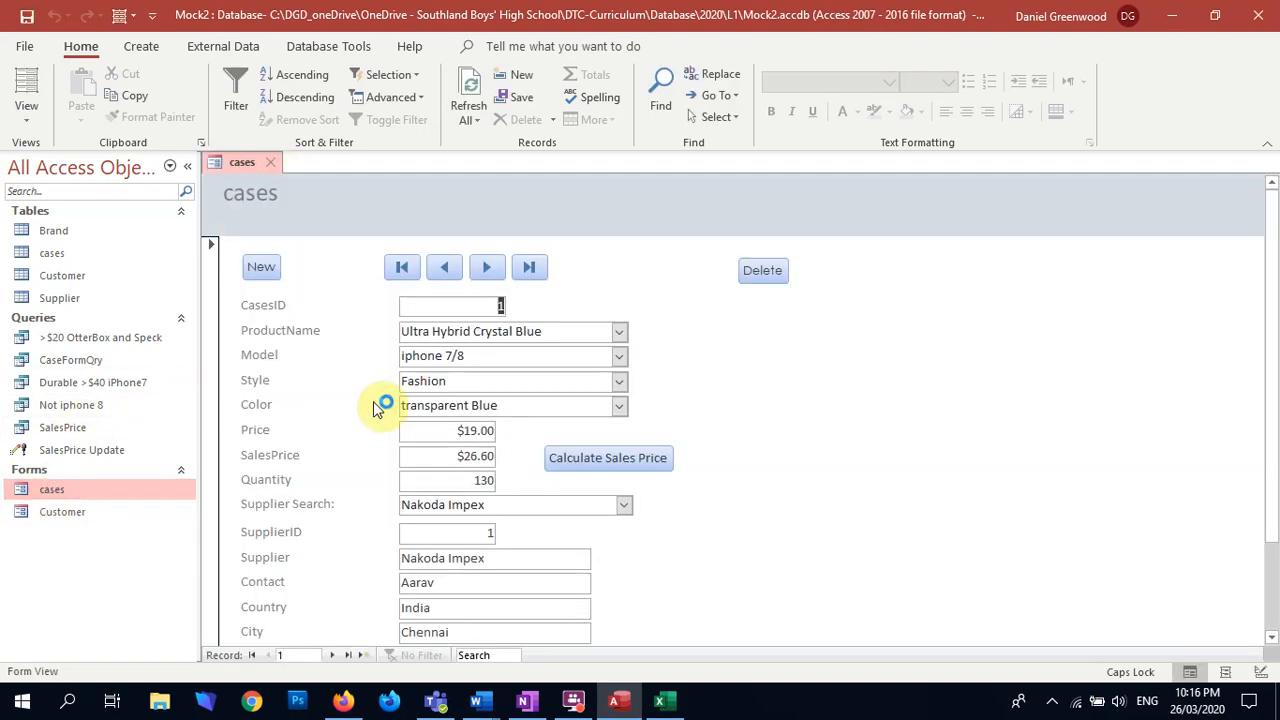
click(530, 267)
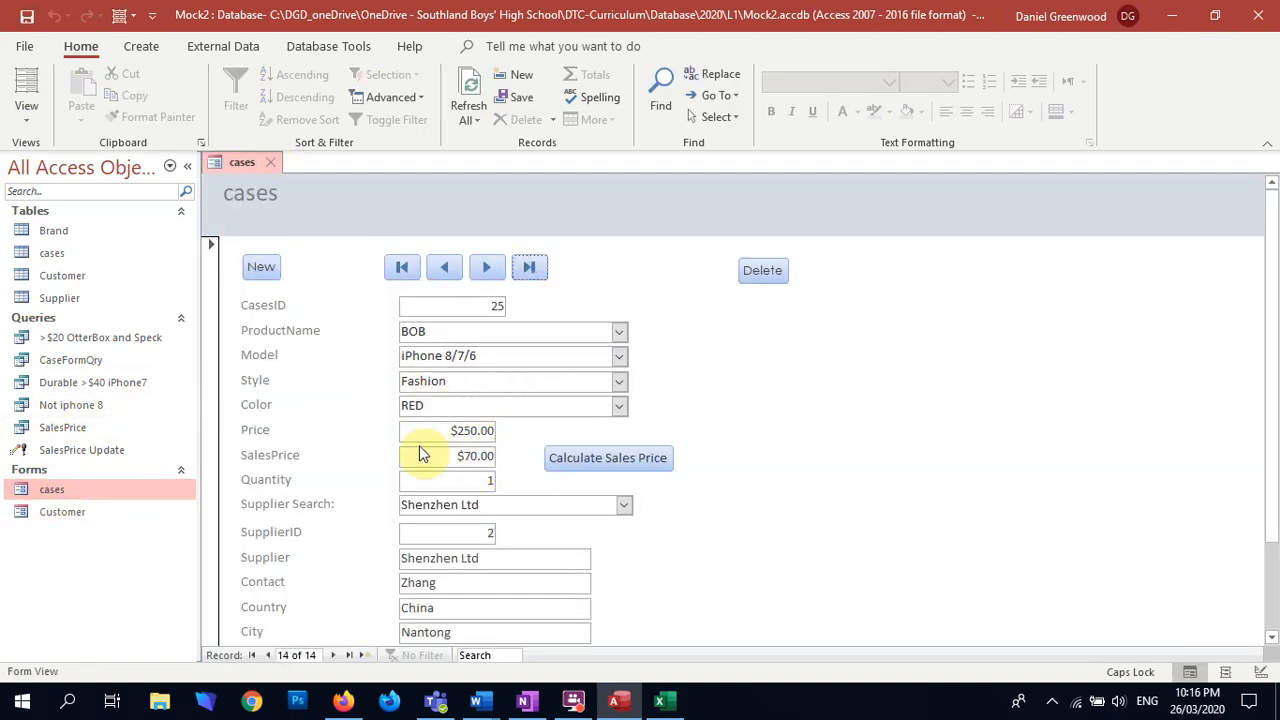
click(478, 100)
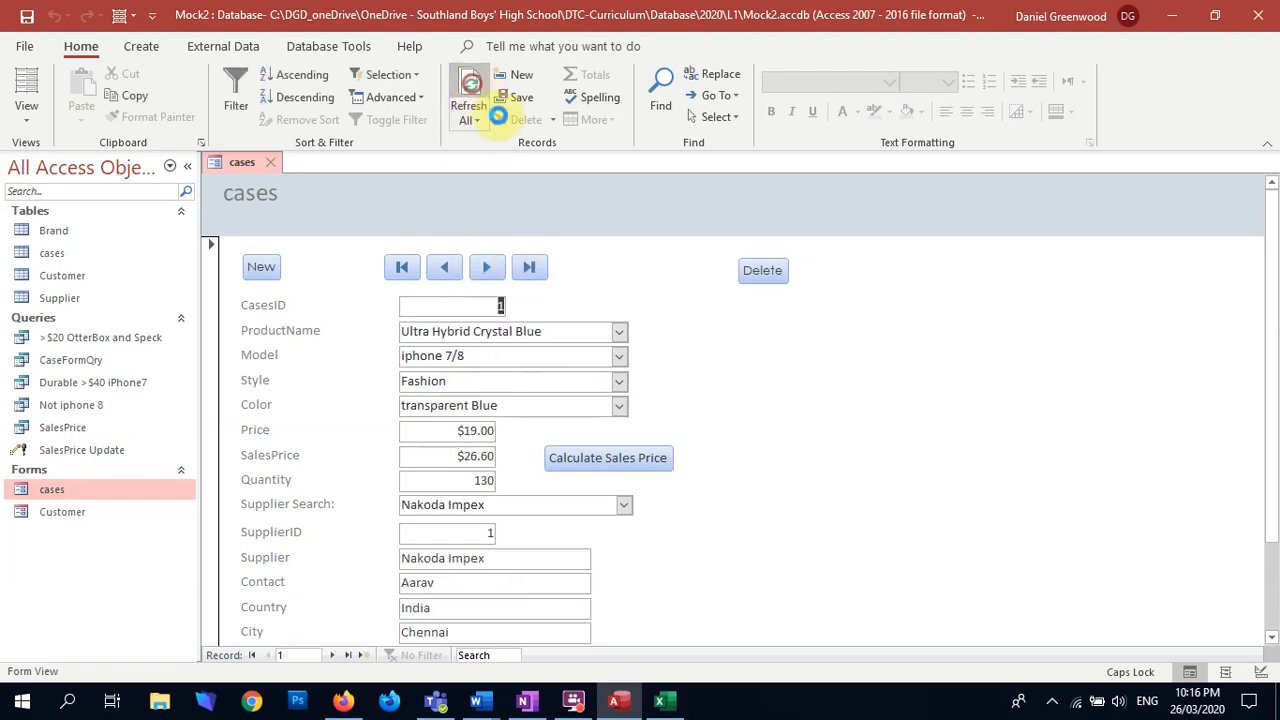
click(530, 268)
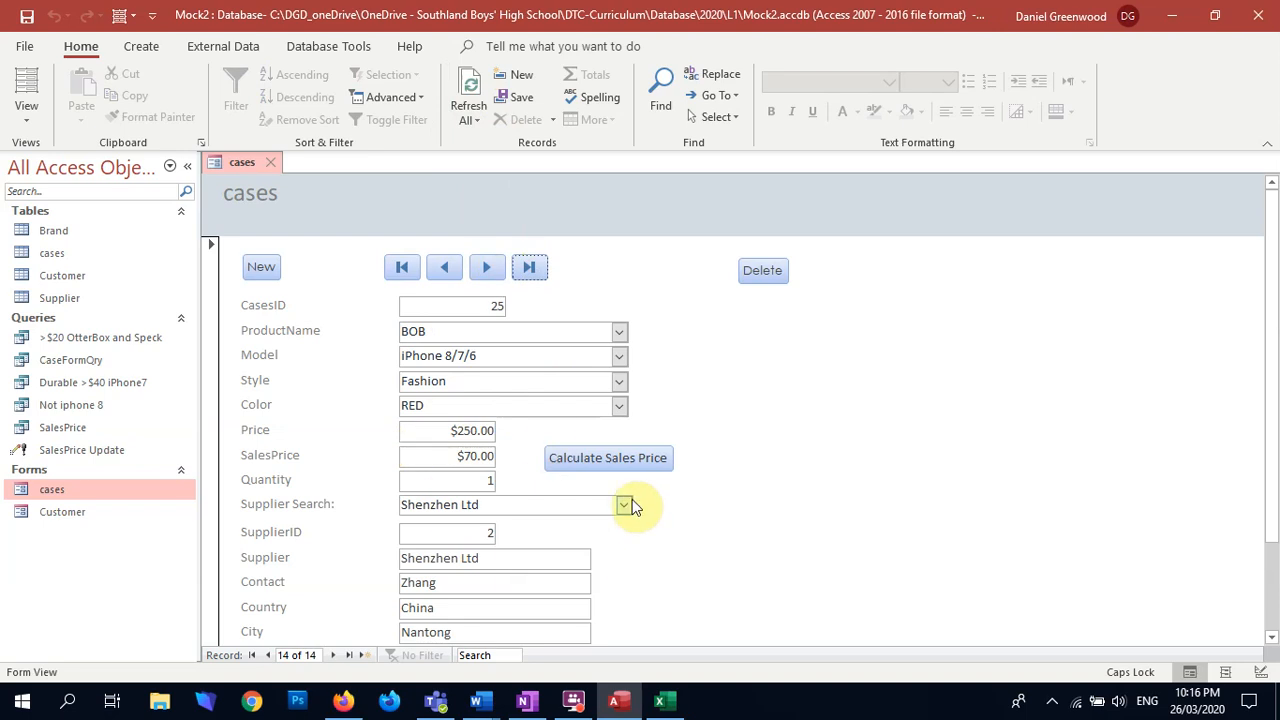
Step: Open the cases table to inspect the BOB record's SalesPrice, and close the table
click(62, 256)
double_click(61, 255)
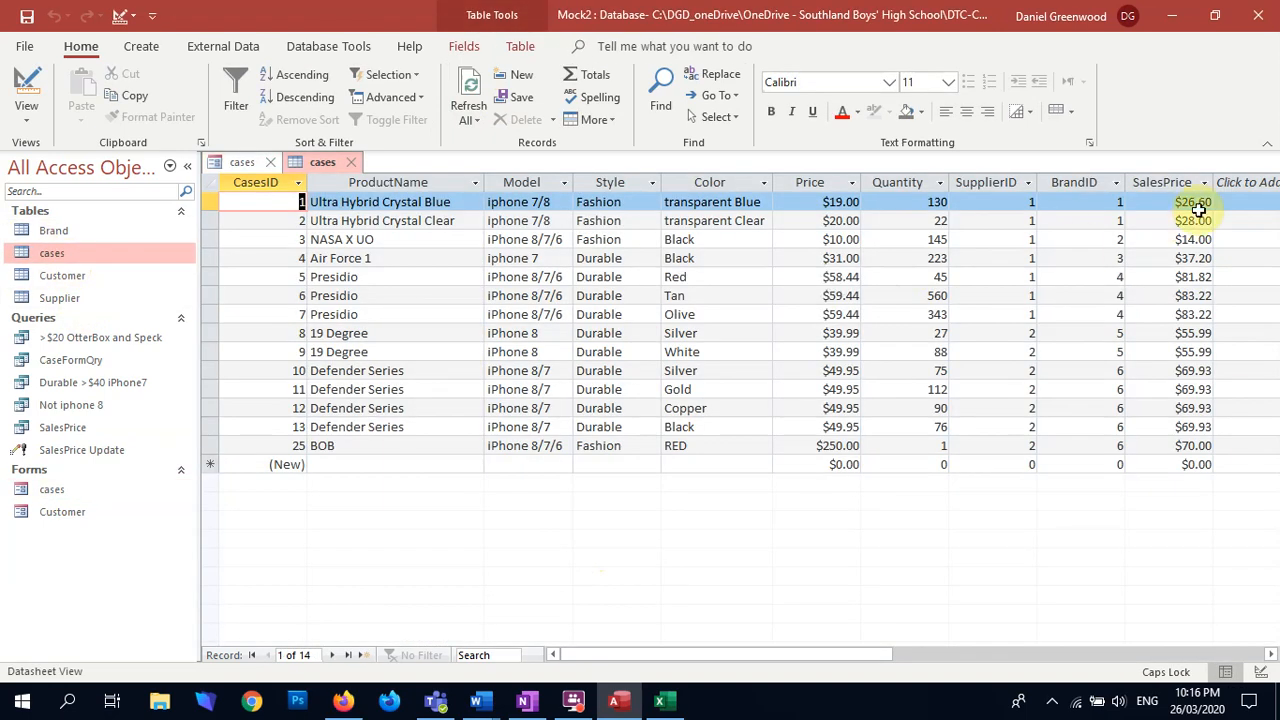
click(1193, 445)
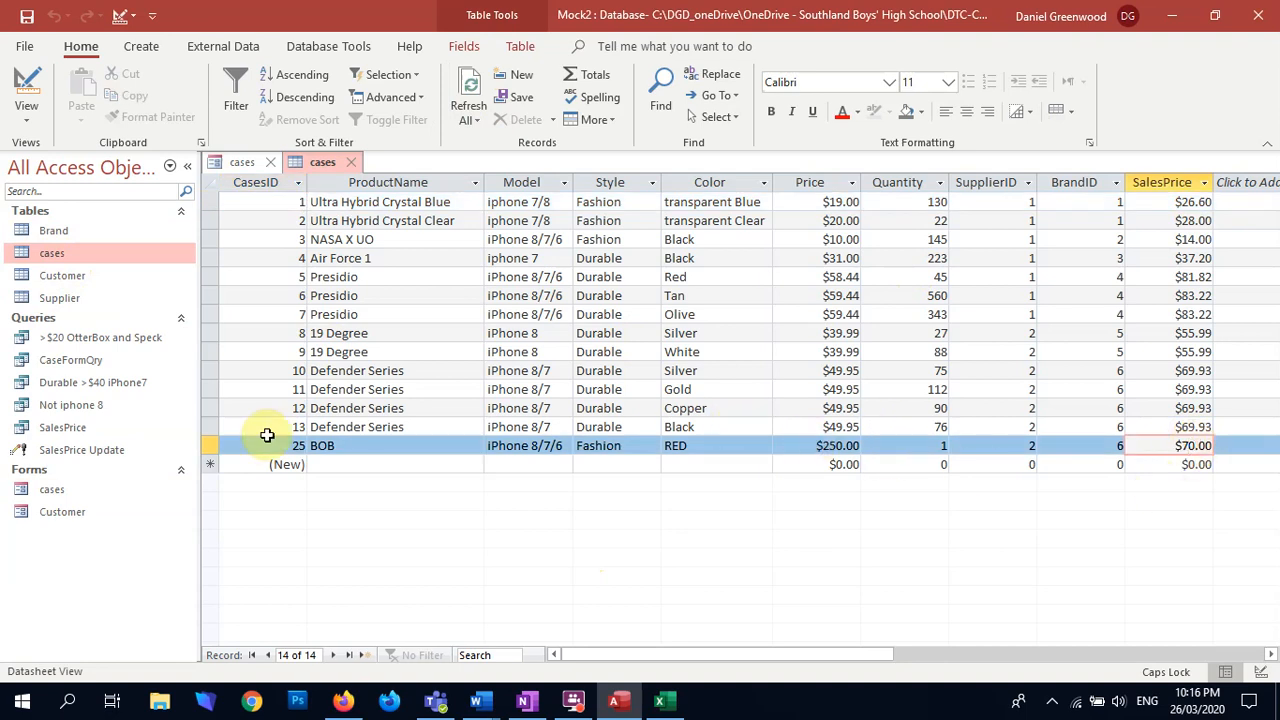
click(355, 166)
Step: Run Calculate Sales Price again from the form, accept the update, and refresh to view the last record
click(560, 466)
click(598, 405)
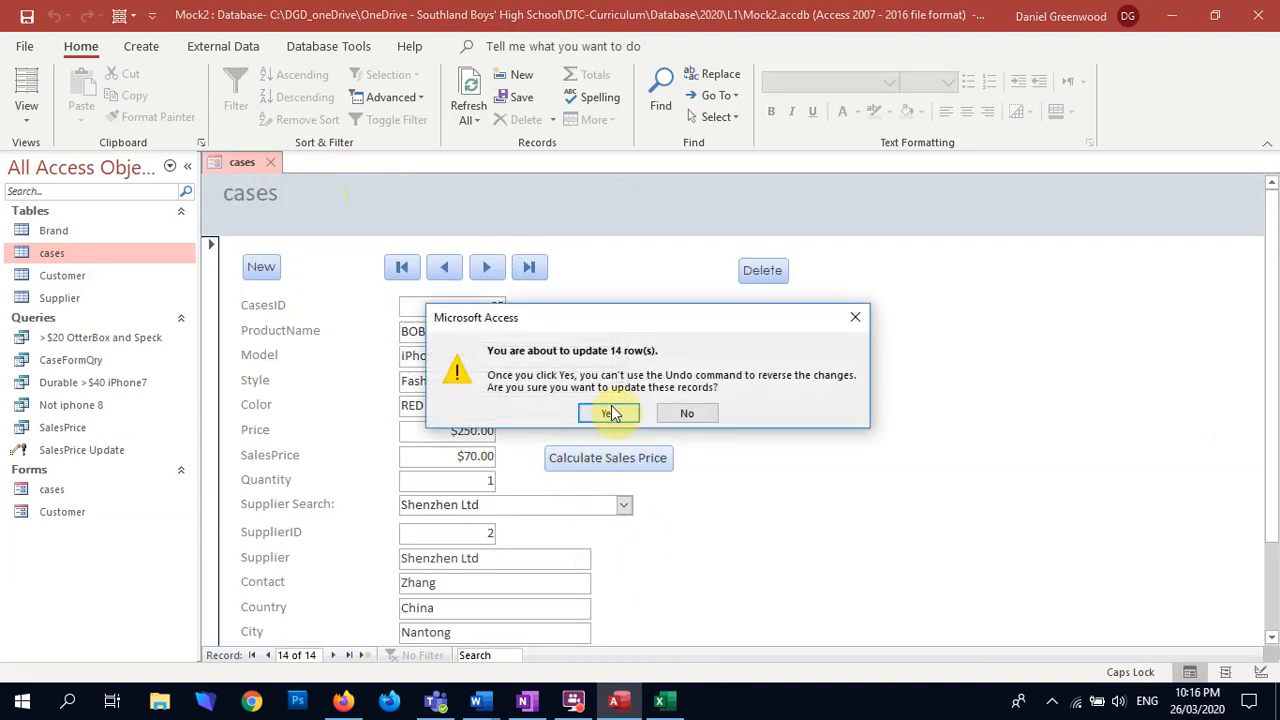
click(610, 413)
click(466, 92)
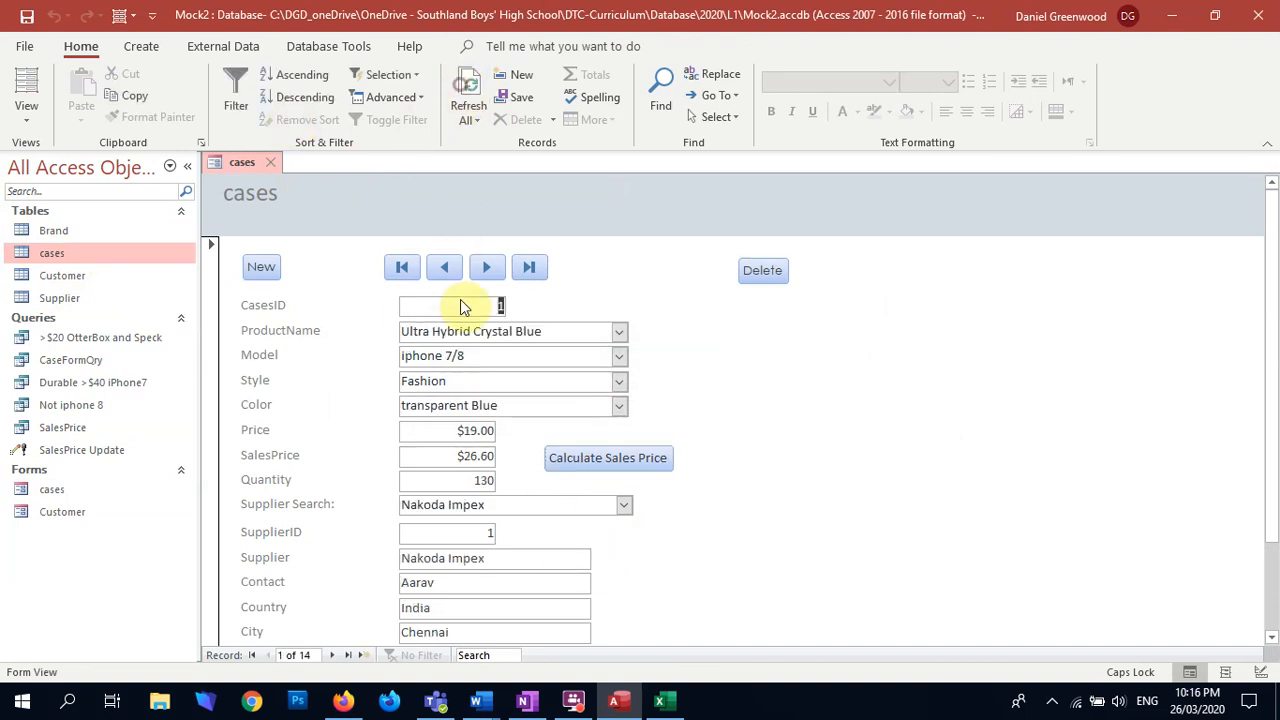
click(529, 267)
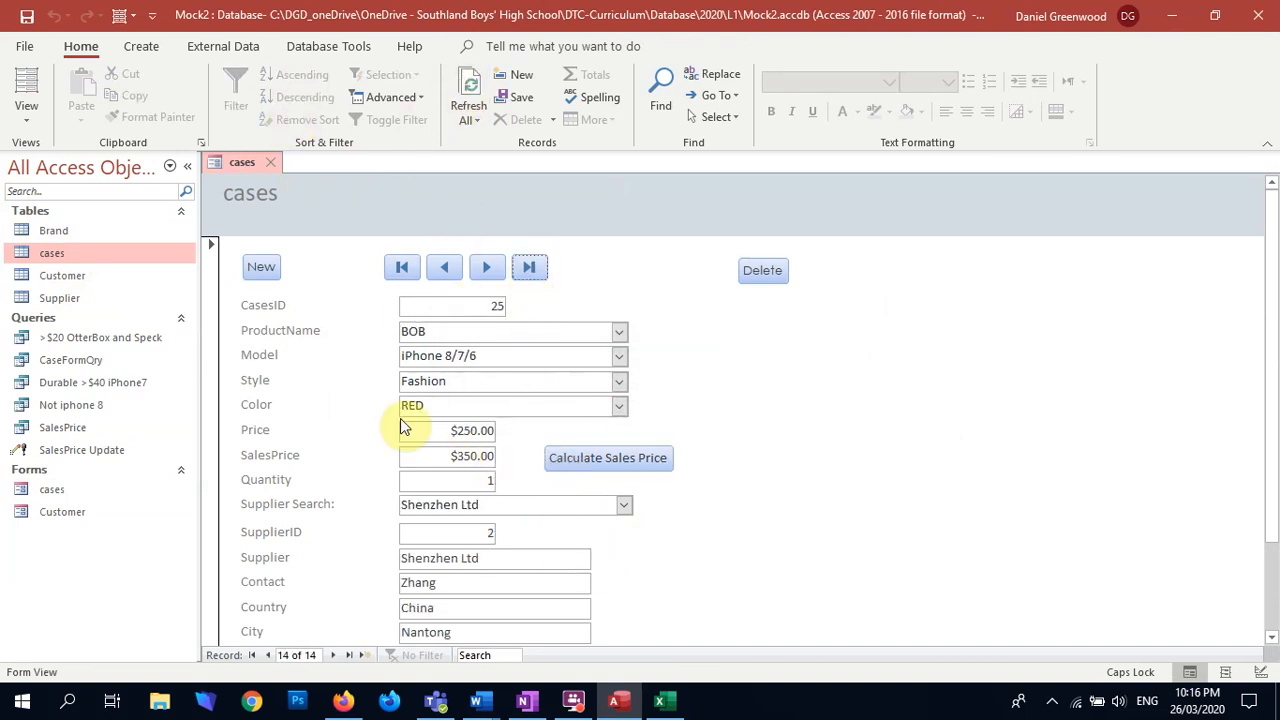
Step: Set the Price of the last record (BOB) to $130.00
drag(443, 430, 497, 431)
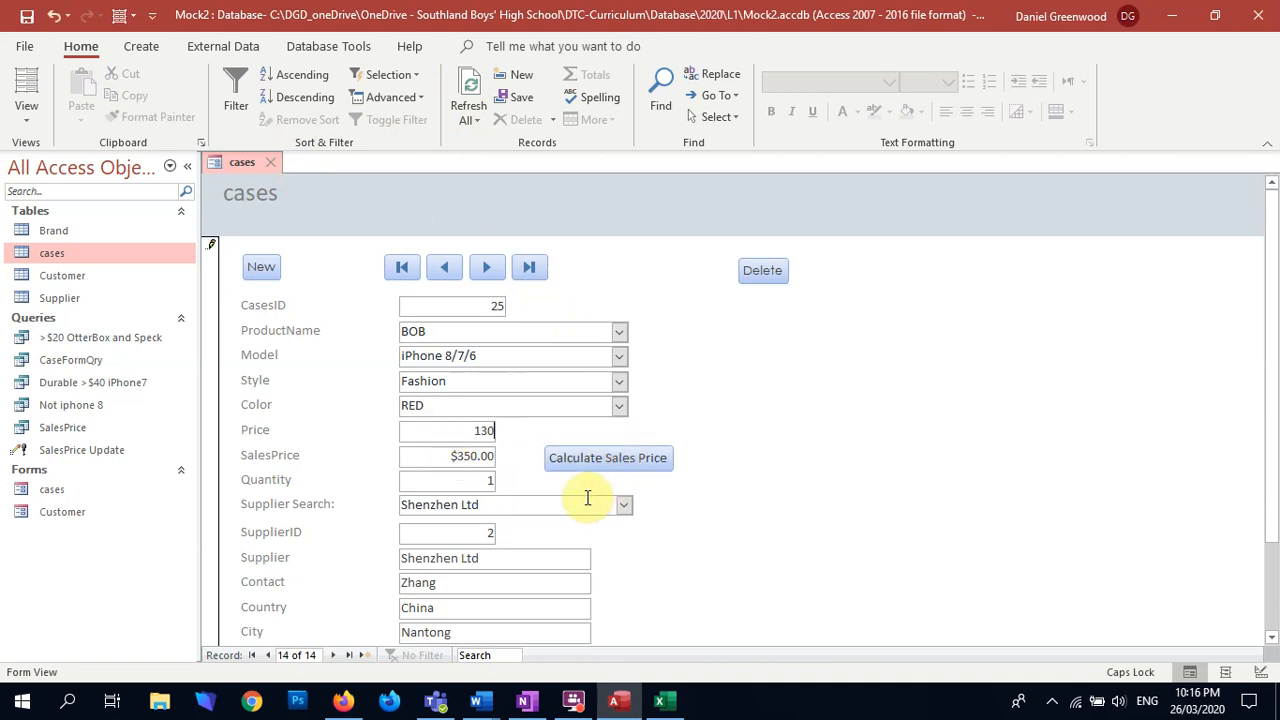
text(130)
key(Tab)
click(451, 480)
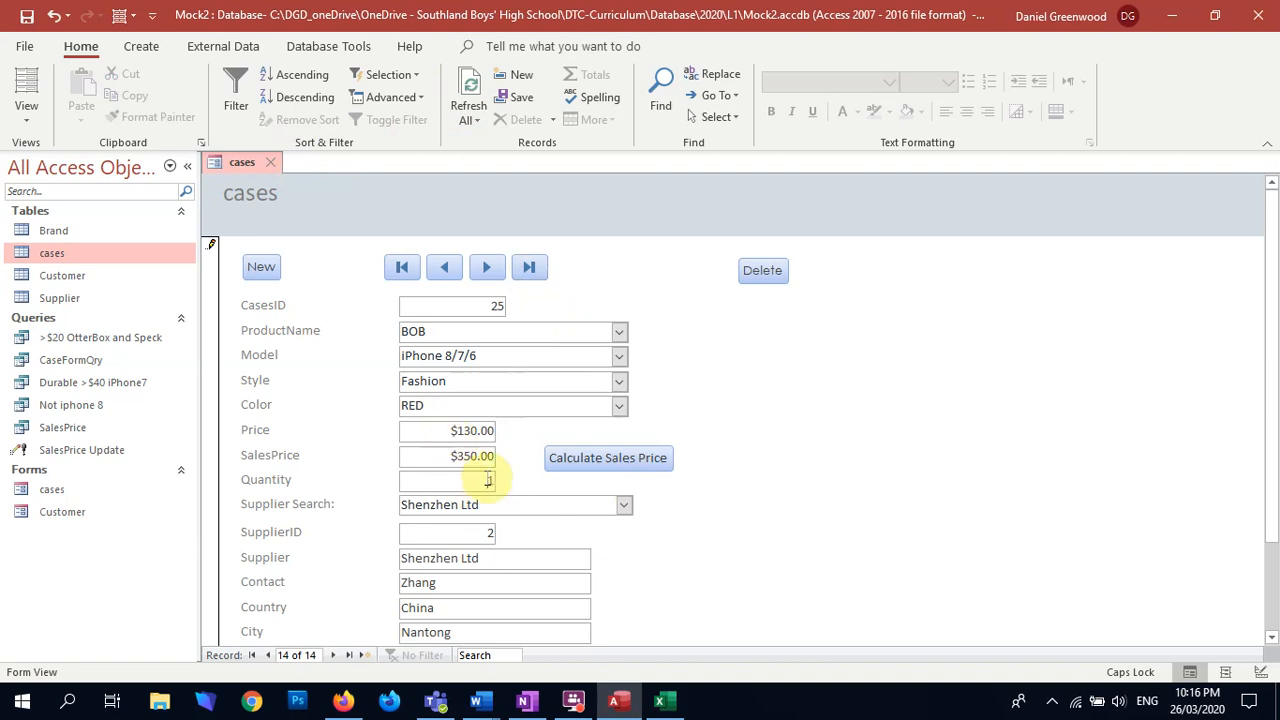
Step: Calculate the sales price for the $130.00 record, accept the update, and return to the last record after refreshing
click(620, 459)
click(578, 414)
click(613, 414)
click(467, 92)
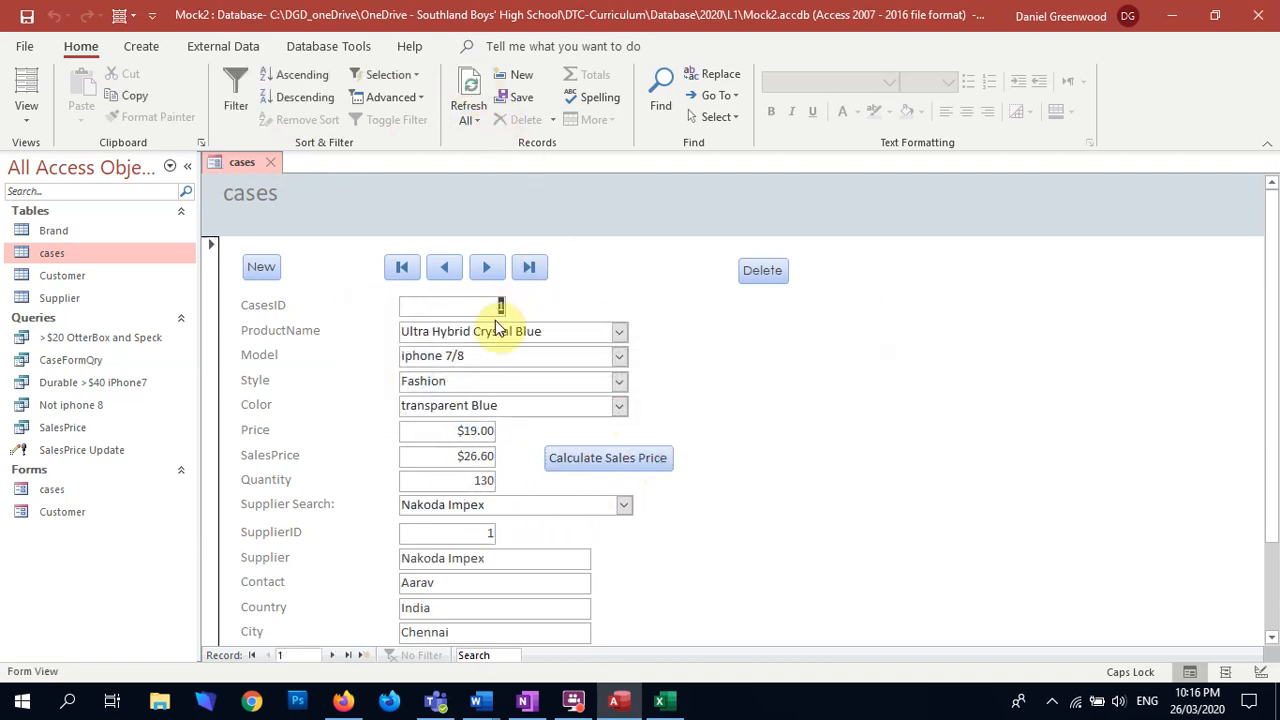
click(529, 267)
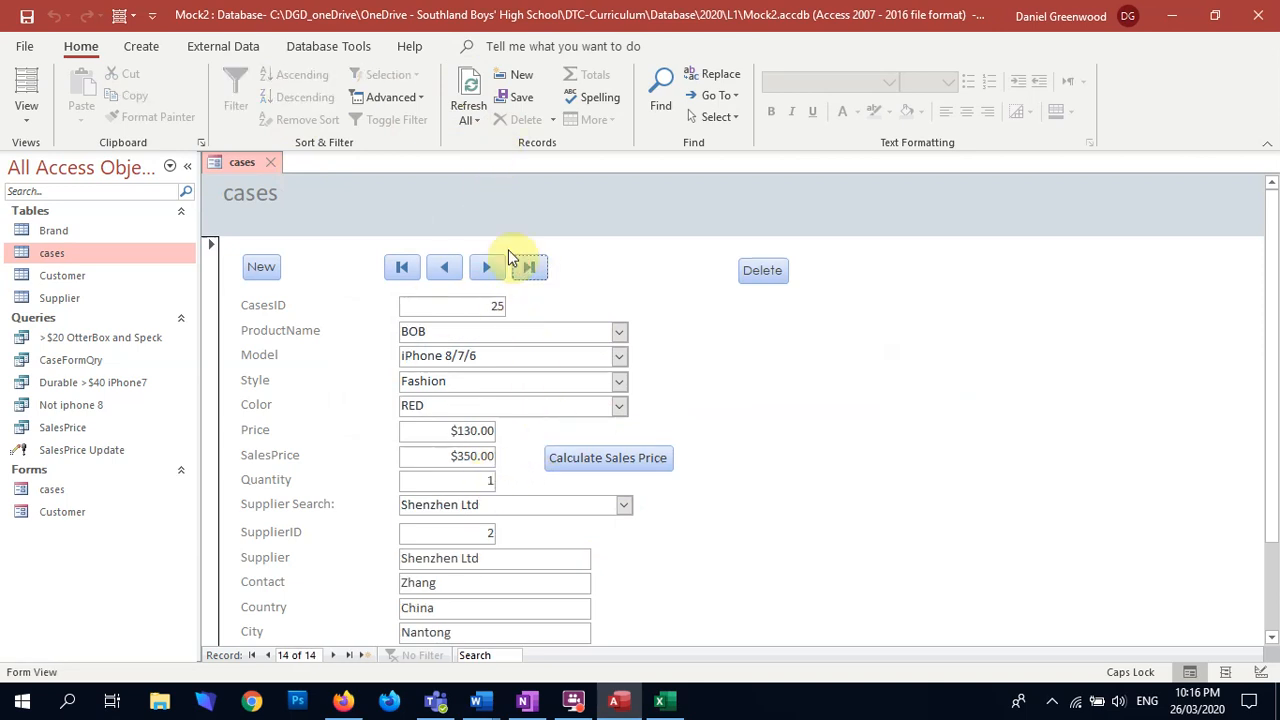
Step: Close the cases form, compare Price and SalesPrice in the cases table, and close the table
click(271, 163)
double_click(80, 252)
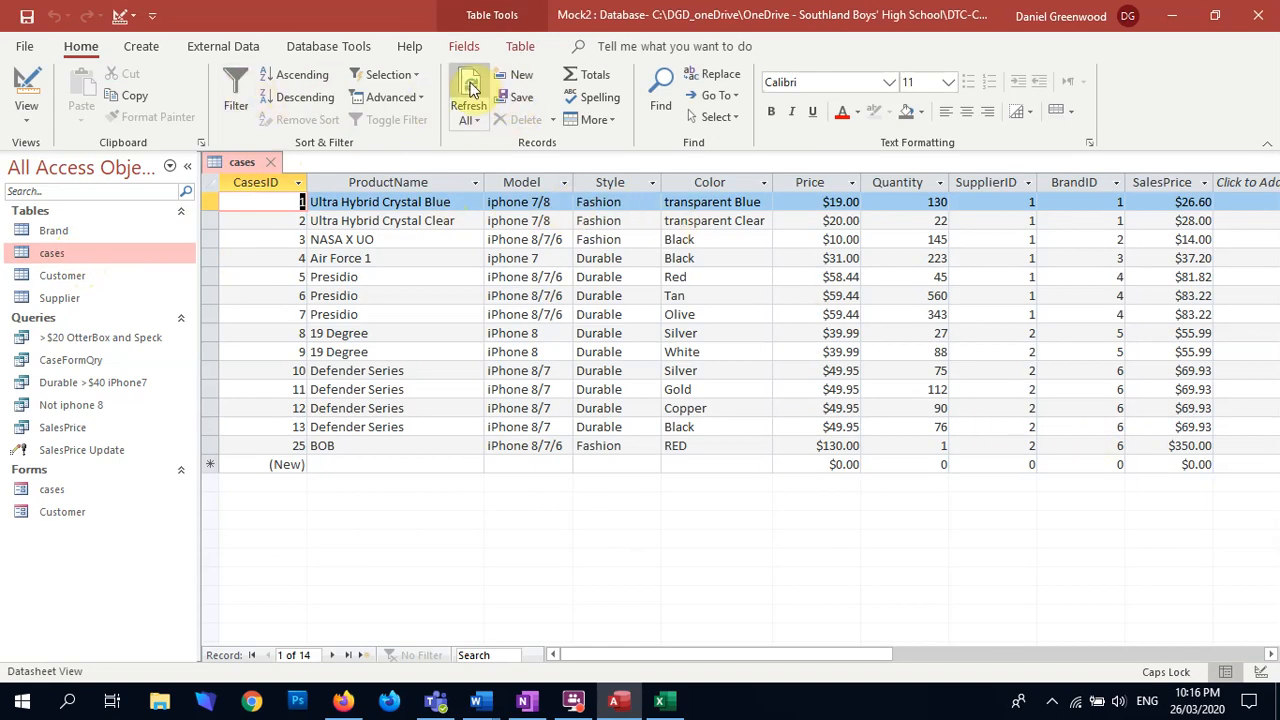
click(271, 162)
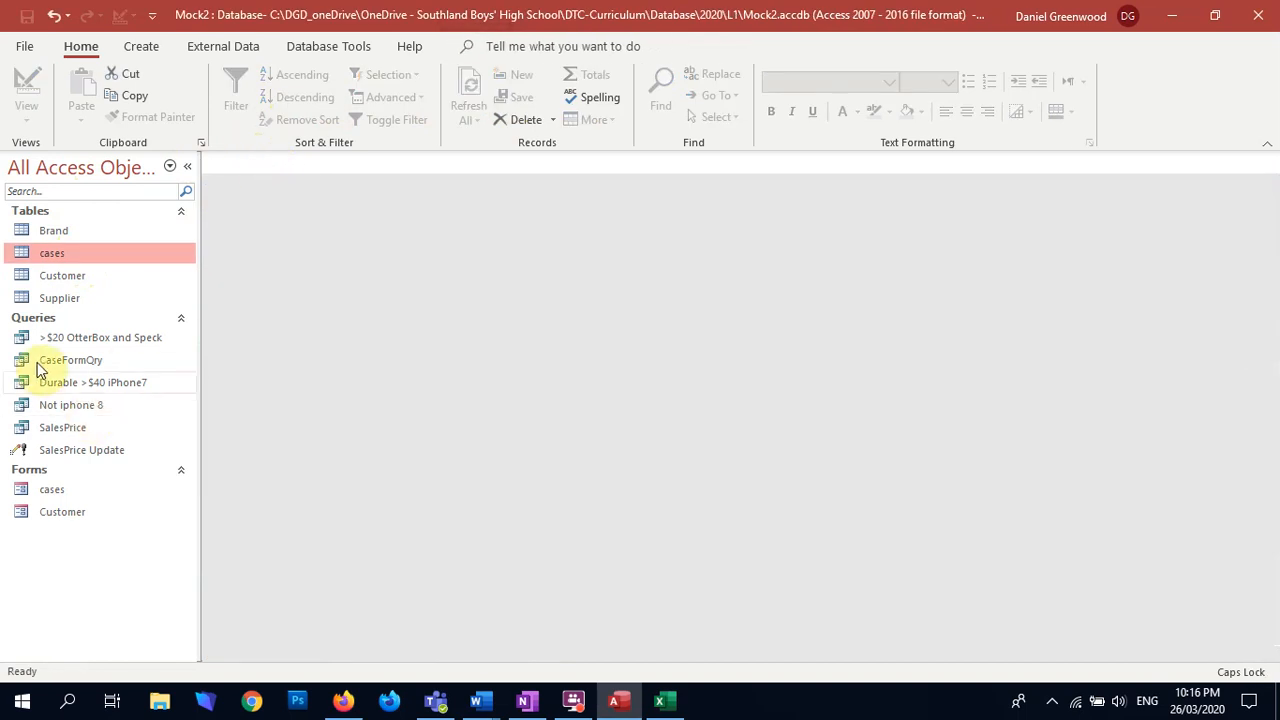
Step: Open the cases form in Design View and open the Calculate Sales Price button's event macro for editing
right_click(59, 488)
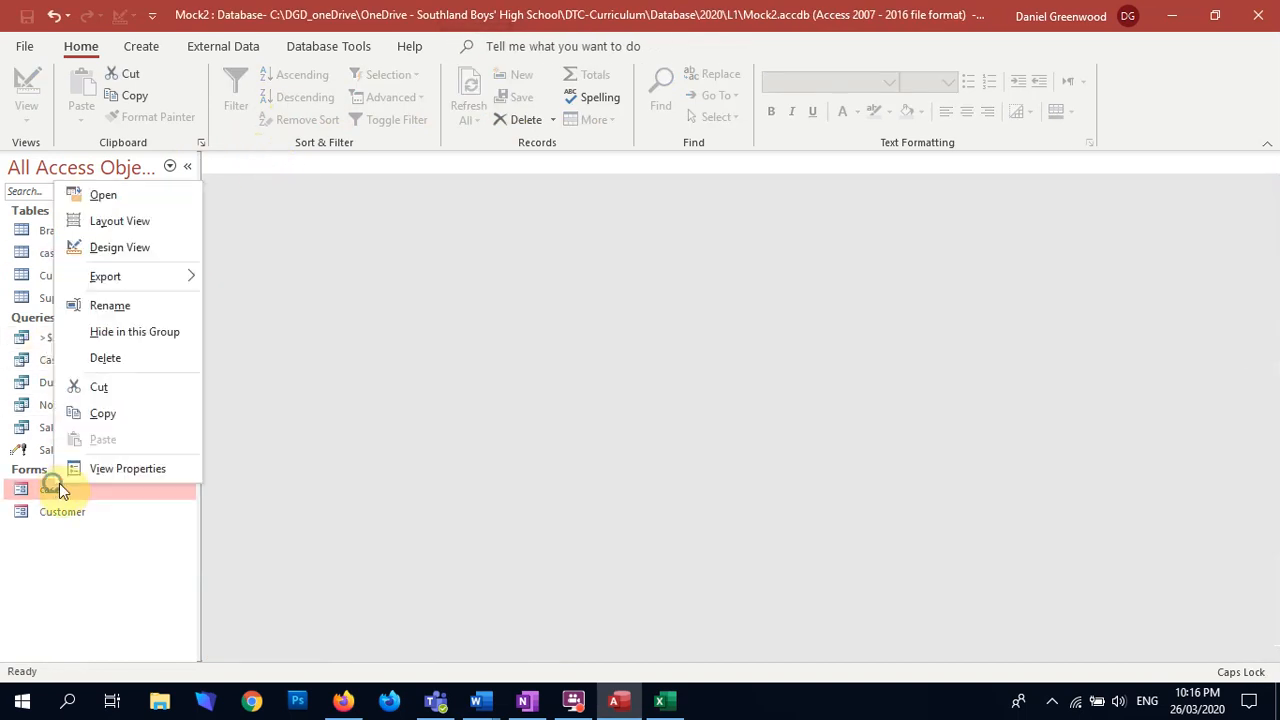
click(149, 245)
click(614, 512)
right_click(618, 510)
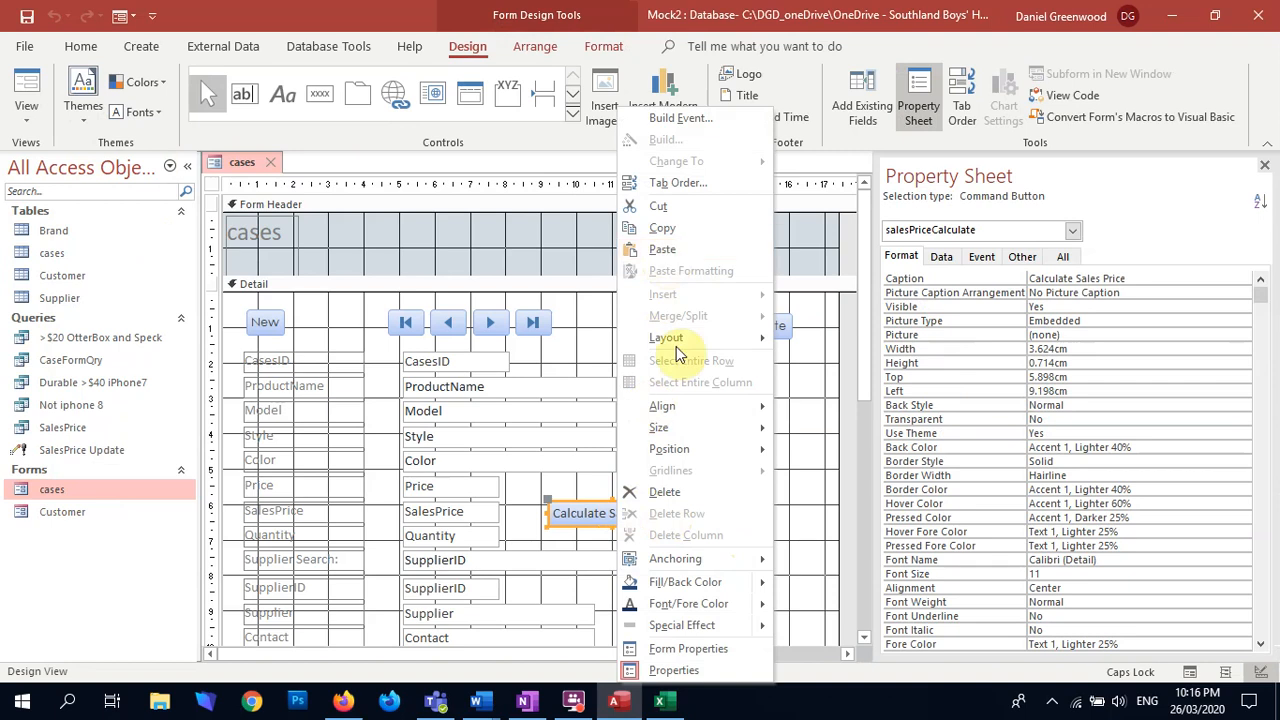
click(683, 117)
Step: Add a Refresh menu command to the macro and place it before the SalesPrice Update OpenQuery action
click(247, 290)
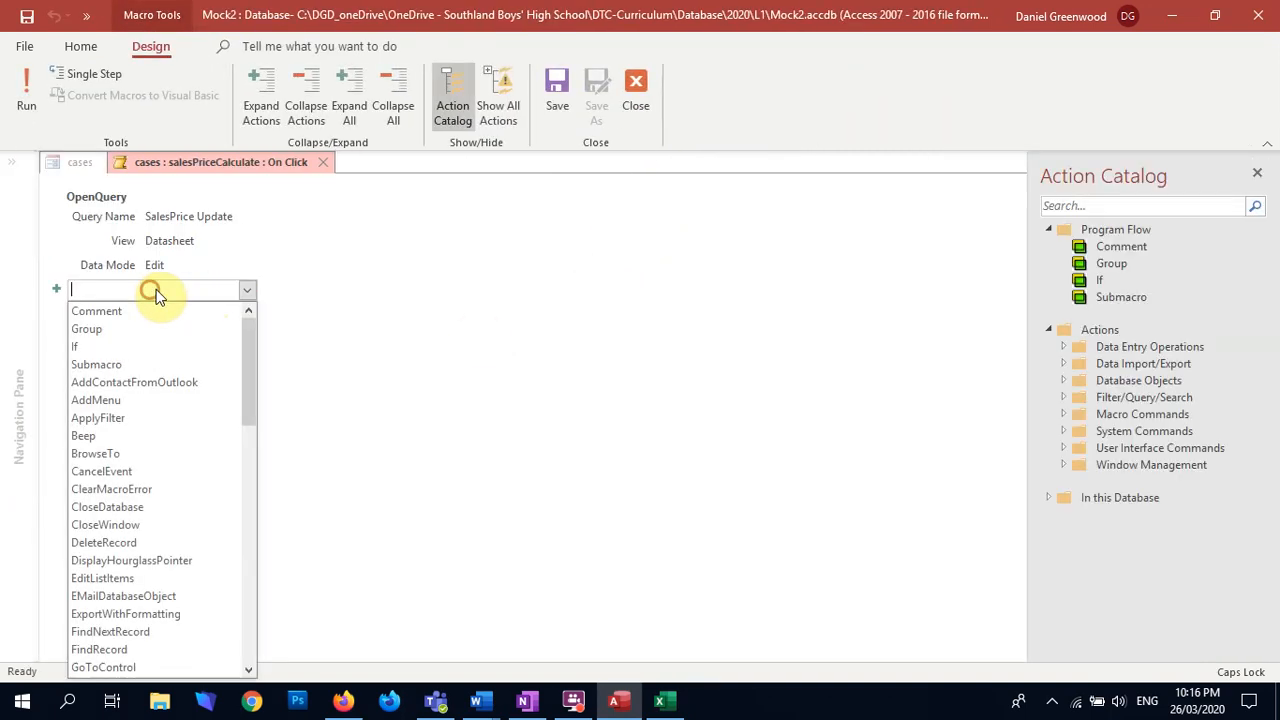
text(Refresh)
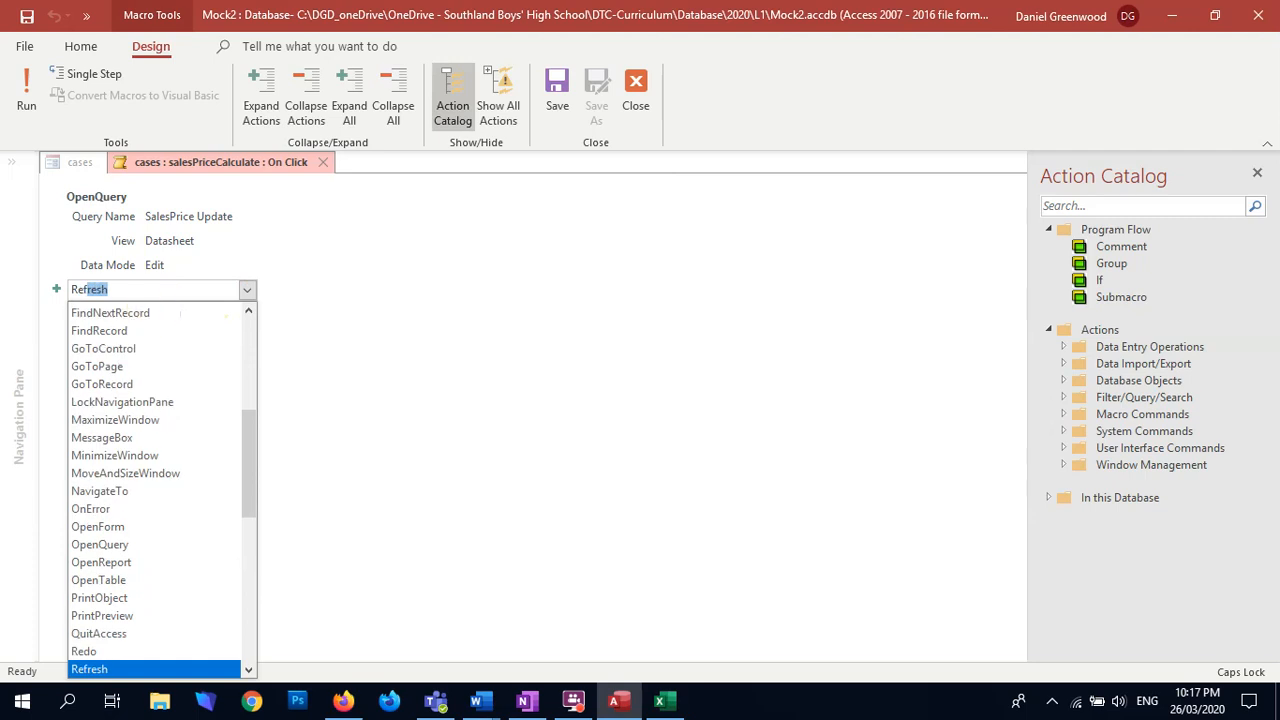
key(Return)
drag(140, 318, 133, 205)
right_click(138, 208)
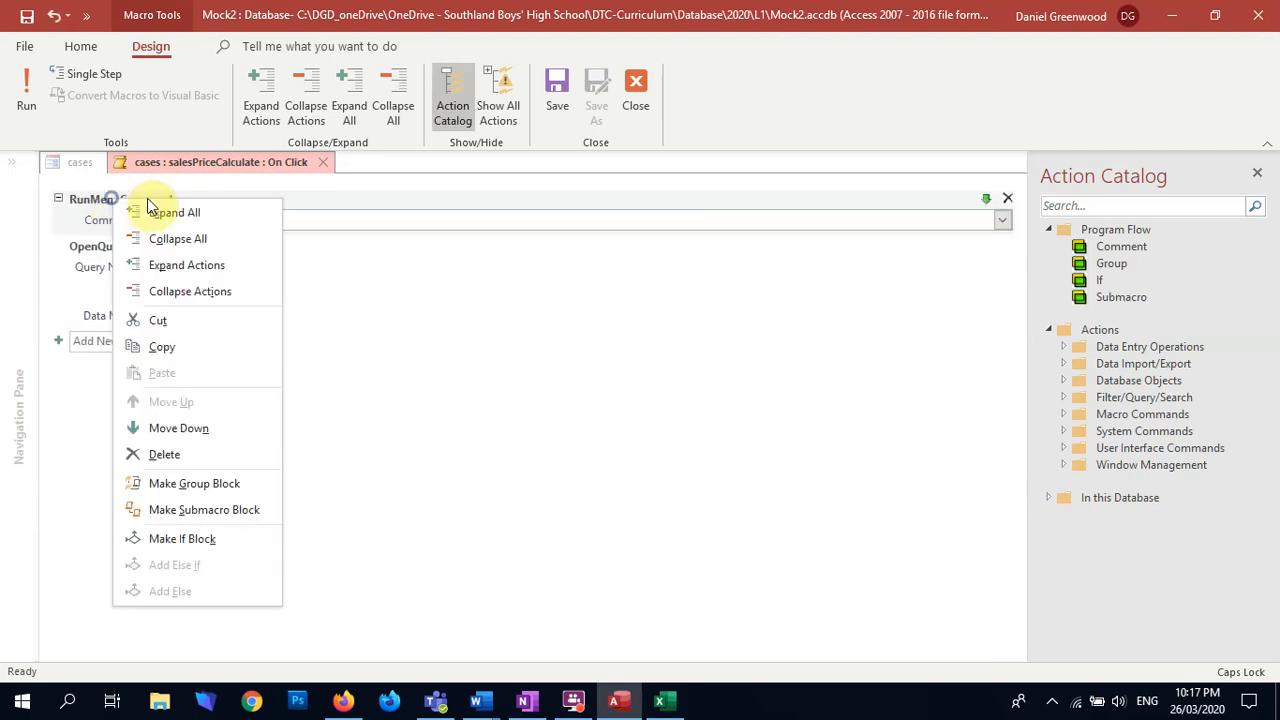
click(97, 211)
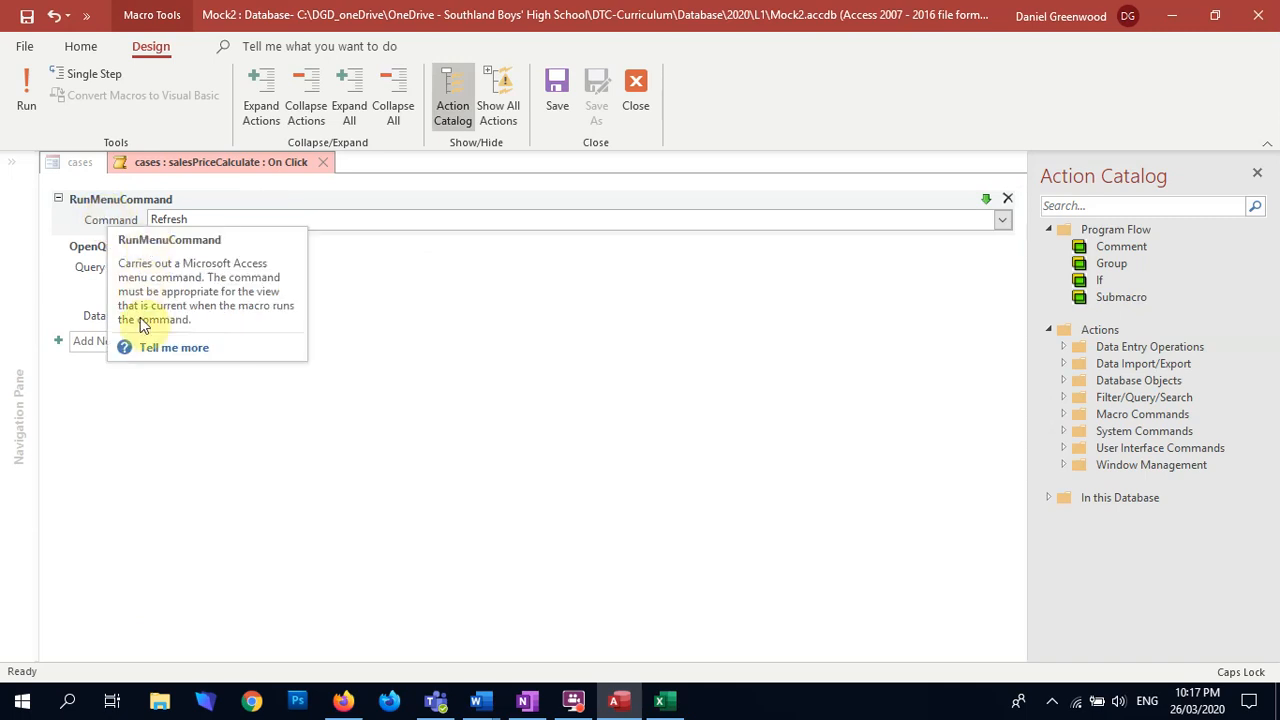
Step: Add a second Refresh command after the OpenQuery action, and save and close the macro
click(100, 341)
text(RedF)
key(BackSpace)
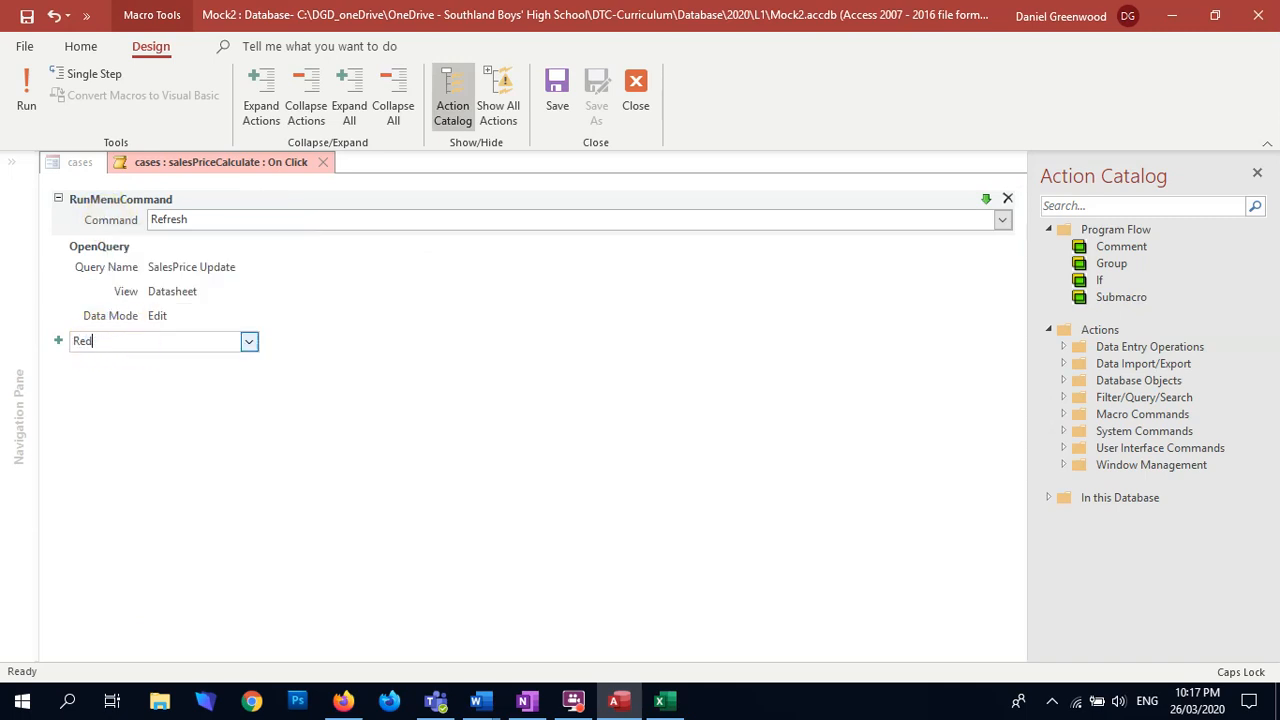
key(Return)
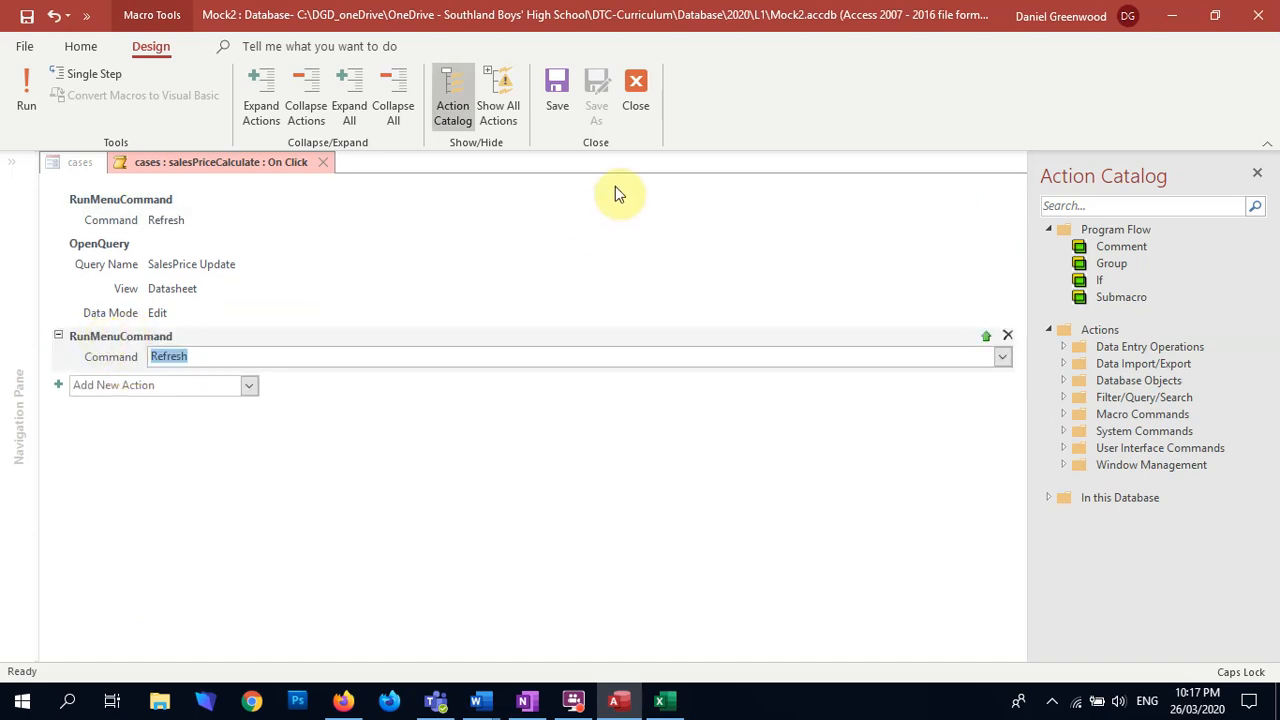
click(552, 88)
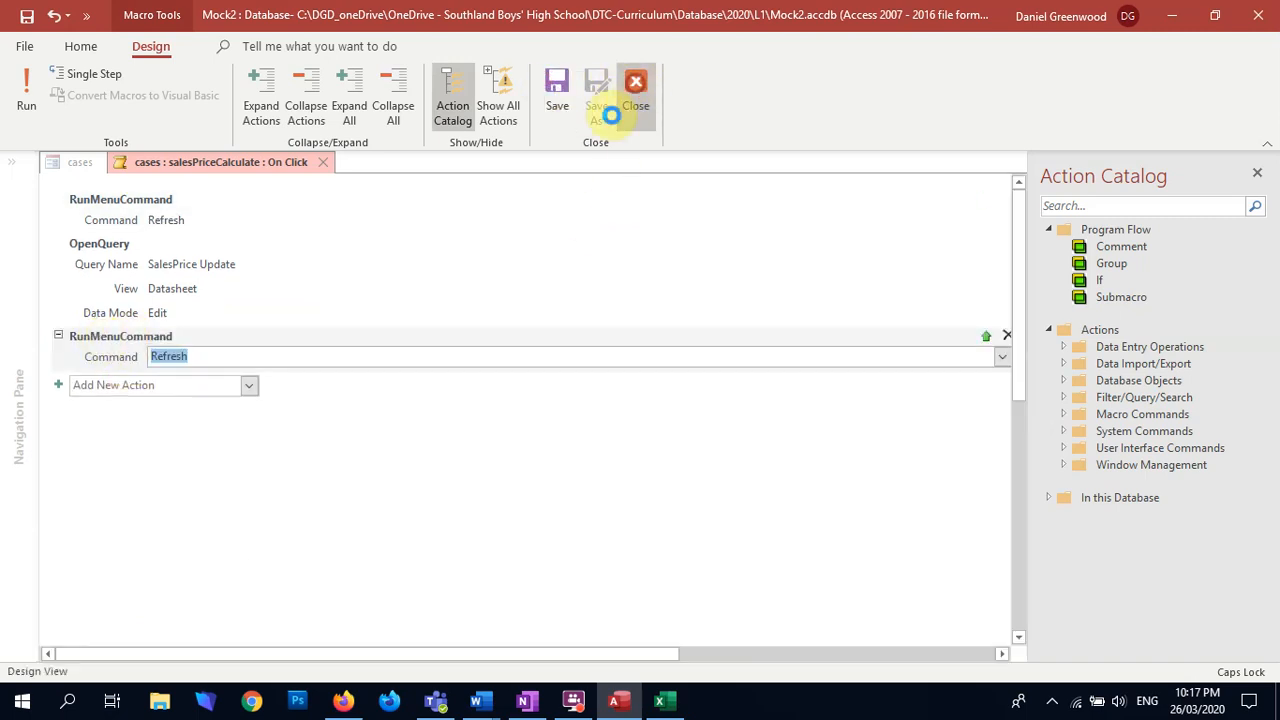
click(634, 88)
Step: Switch the cases form to Form View and set the last record's Price to $450.00
click(26, 108)
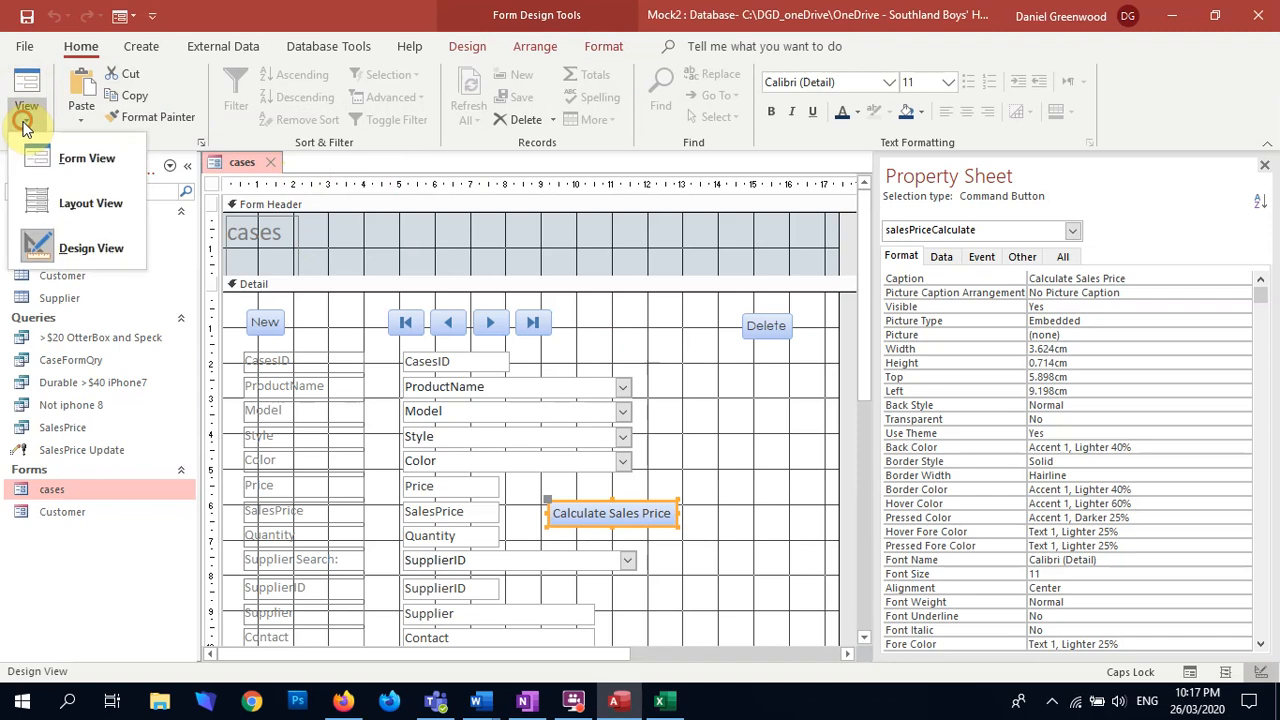
click(56, 157)
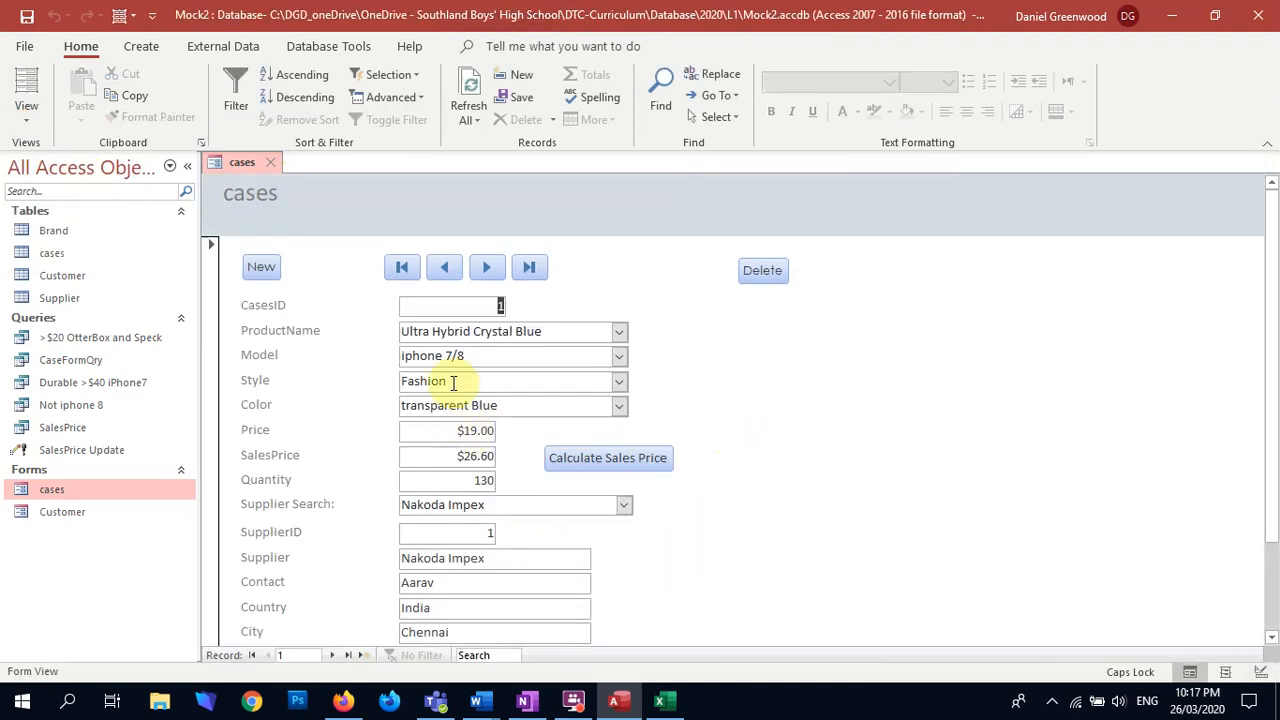
click(527, 266)
drag(447, 431, 591, 436)
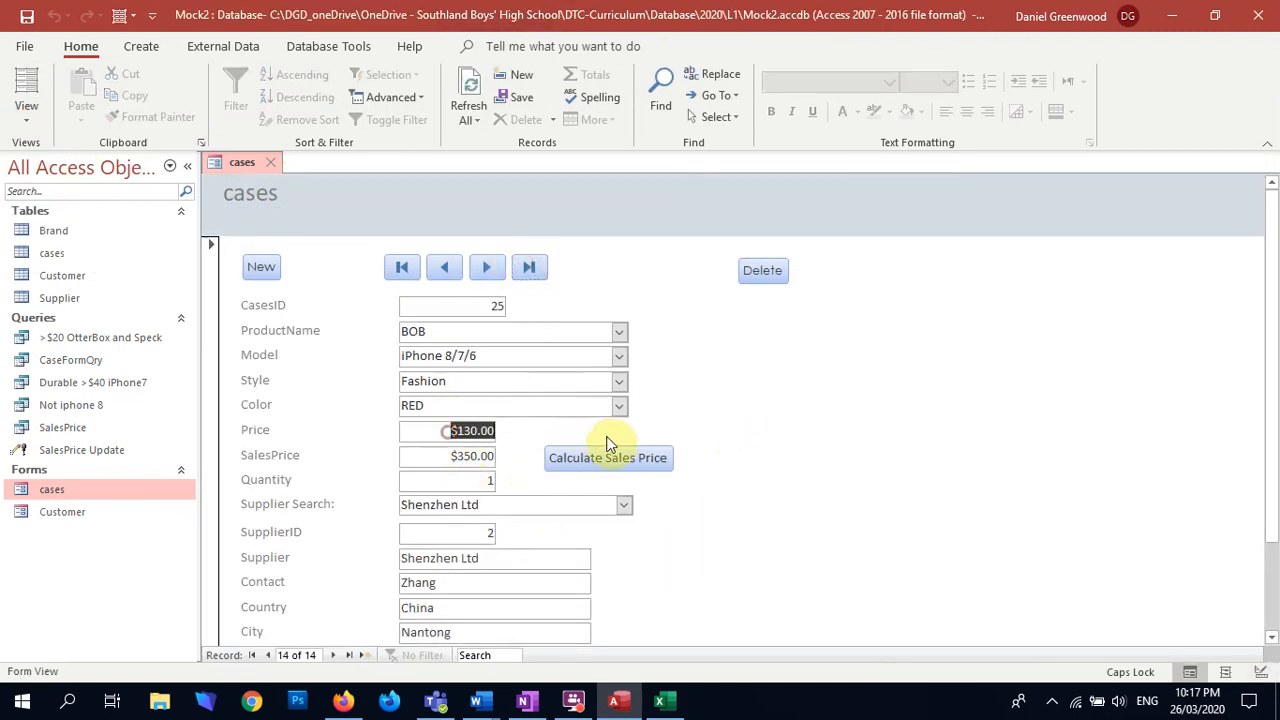
text(45)
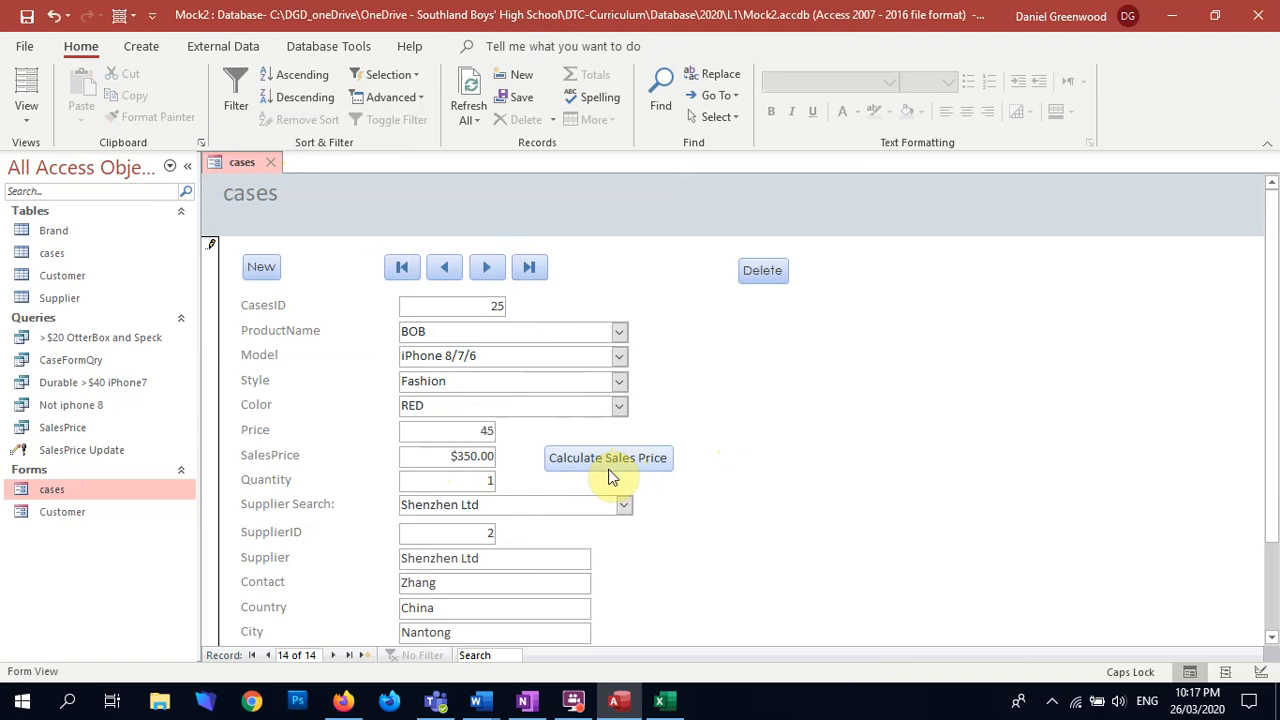
key(Tab)
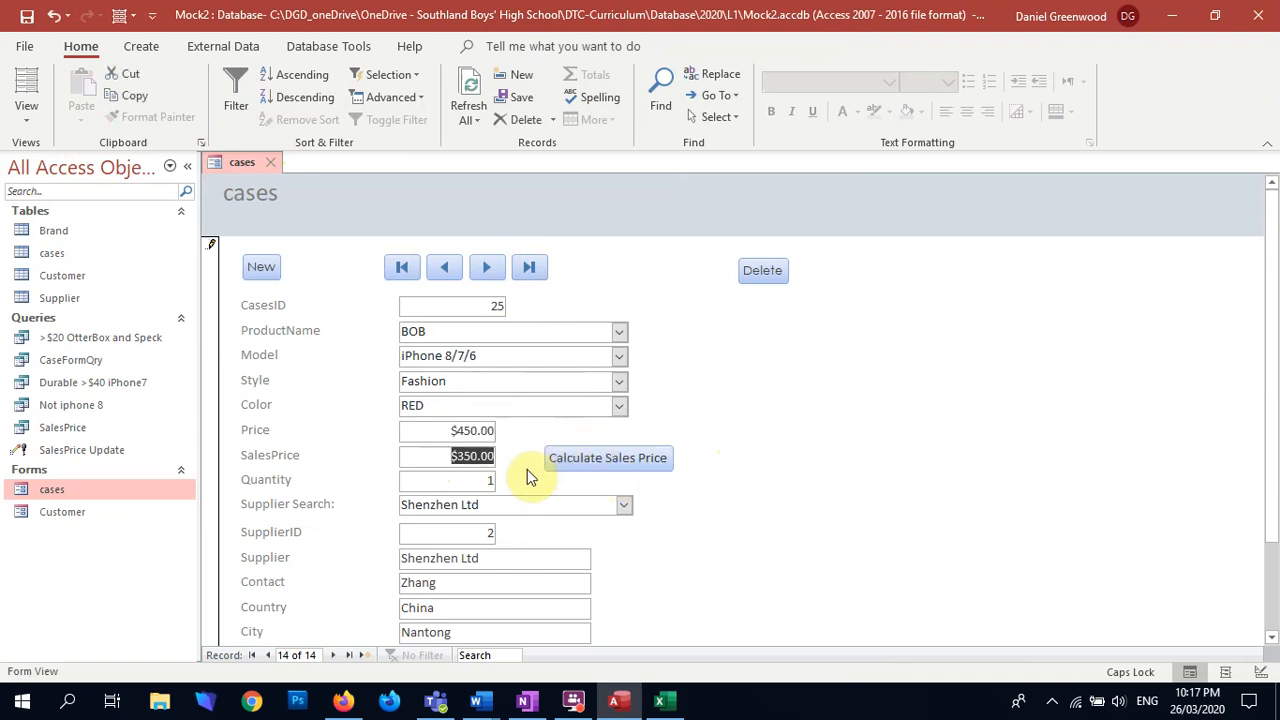
Step: Test the revised Calculate Sales Price button on the $450.00 record and accept the row update
click(622, 457)
click(598, 414)
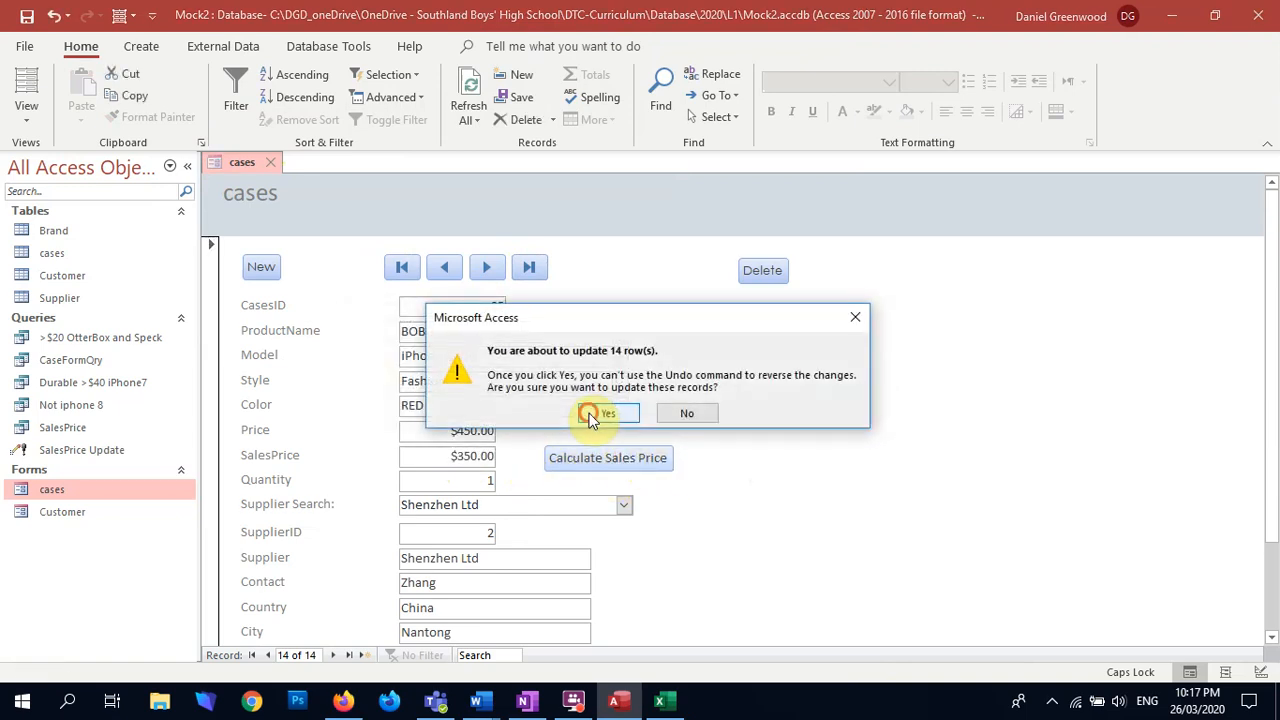
click(588, 413)
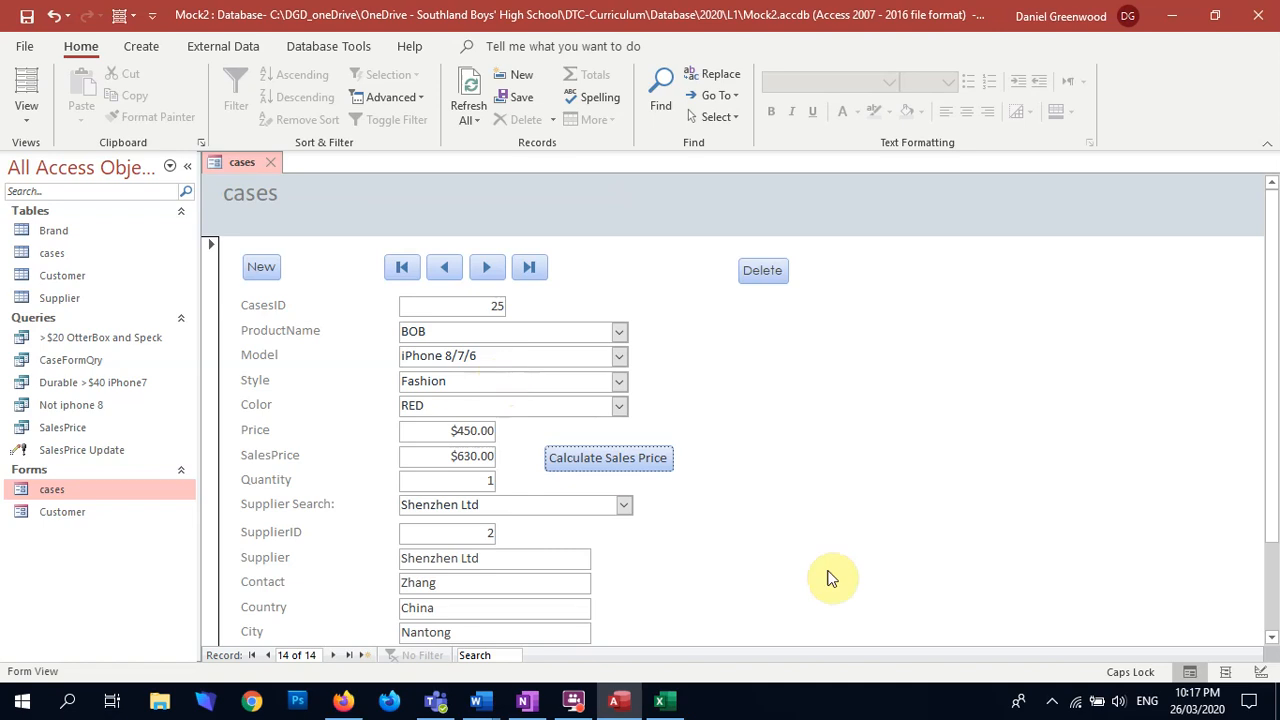
click(616, 450)
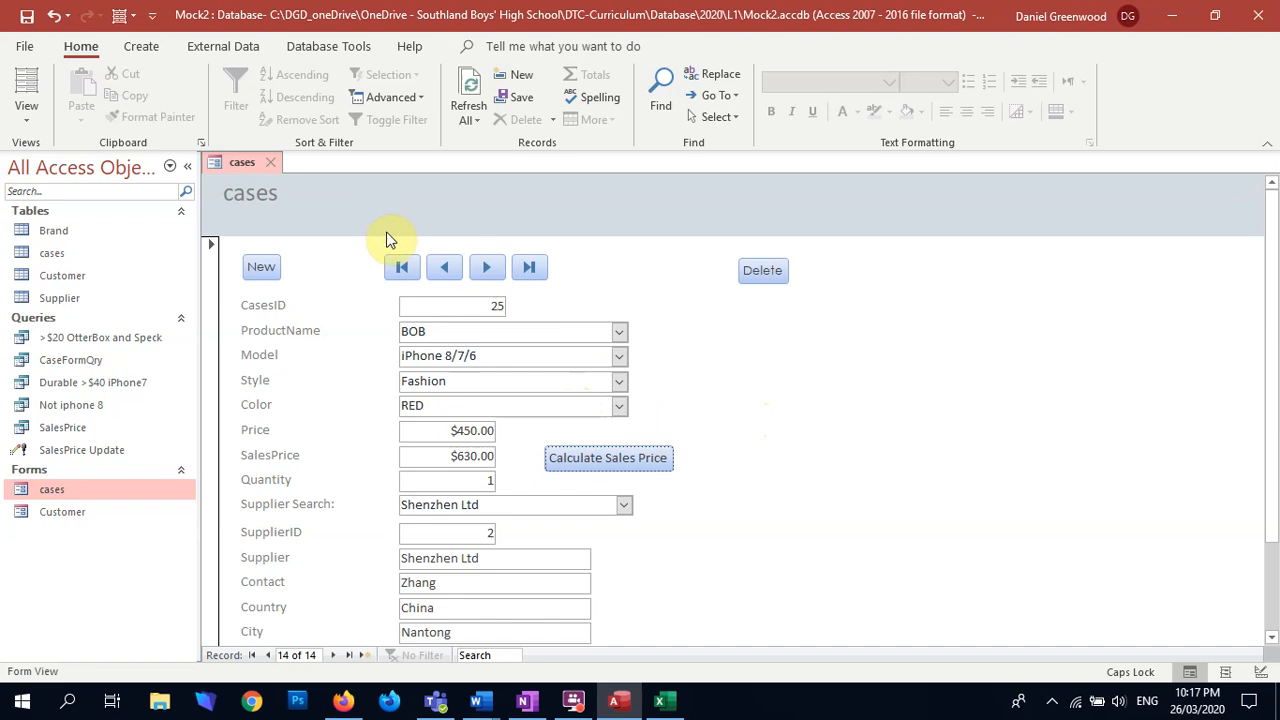
Step: Return the cases form to Design View and change the font of all its controls to Century Gothic
click(30, 112)
click(75, 248)
click(454, 408)
key(ctrl+a)
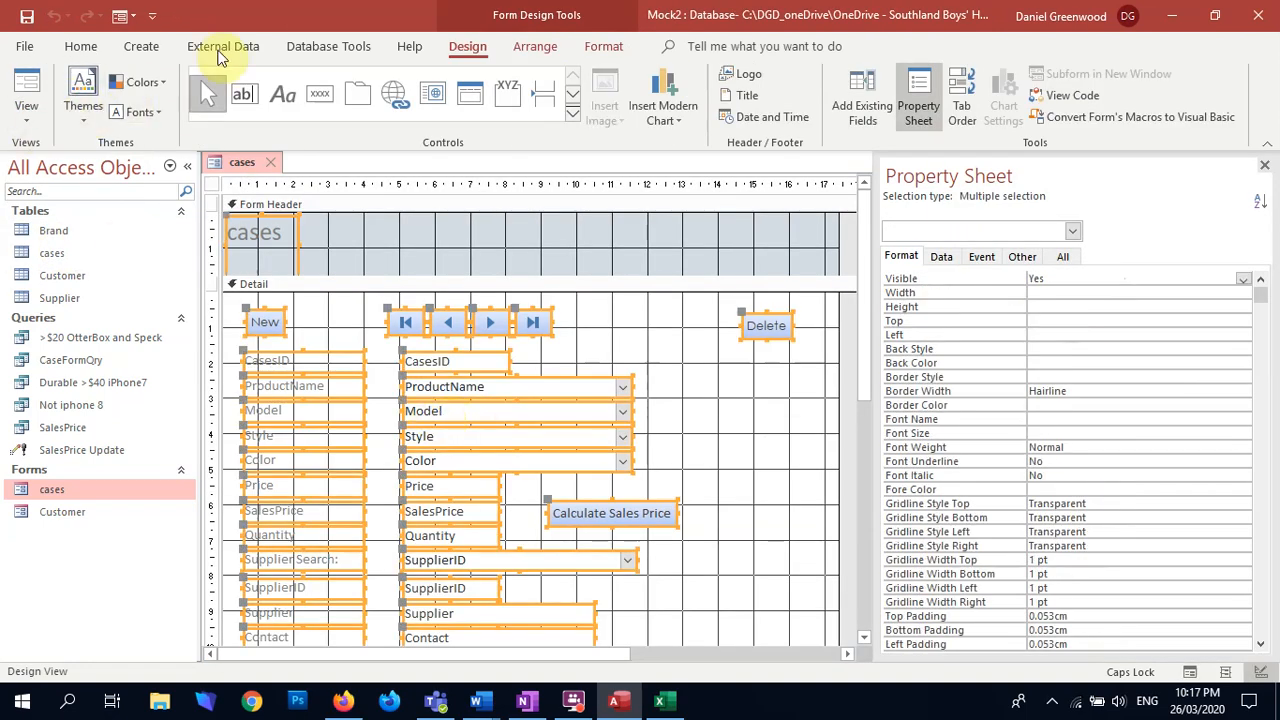
click(533, 46)
click(602, 46)
click(183, 81)
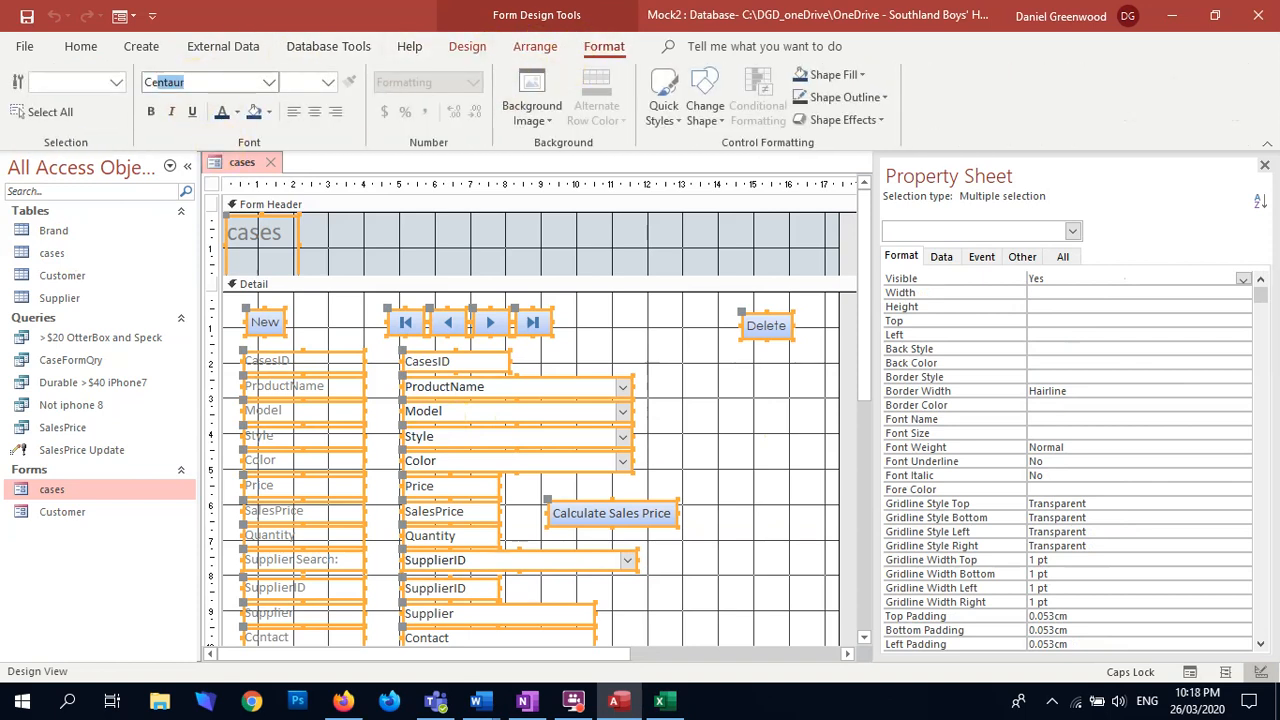
text(Century)
key(Return)
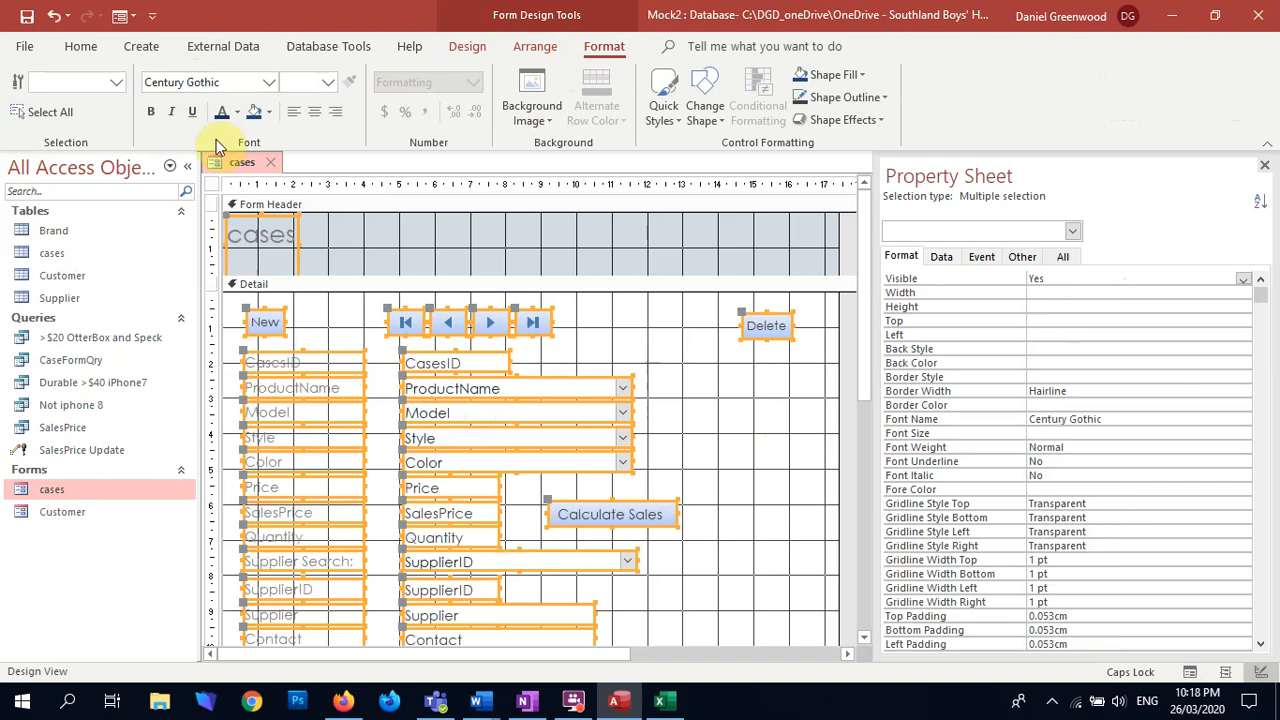
Step: Set the font size of all controls in the form's Detail section to 10
click(335, 312)
drag(257, 300, 771, 543)
text(10)
key(Return)
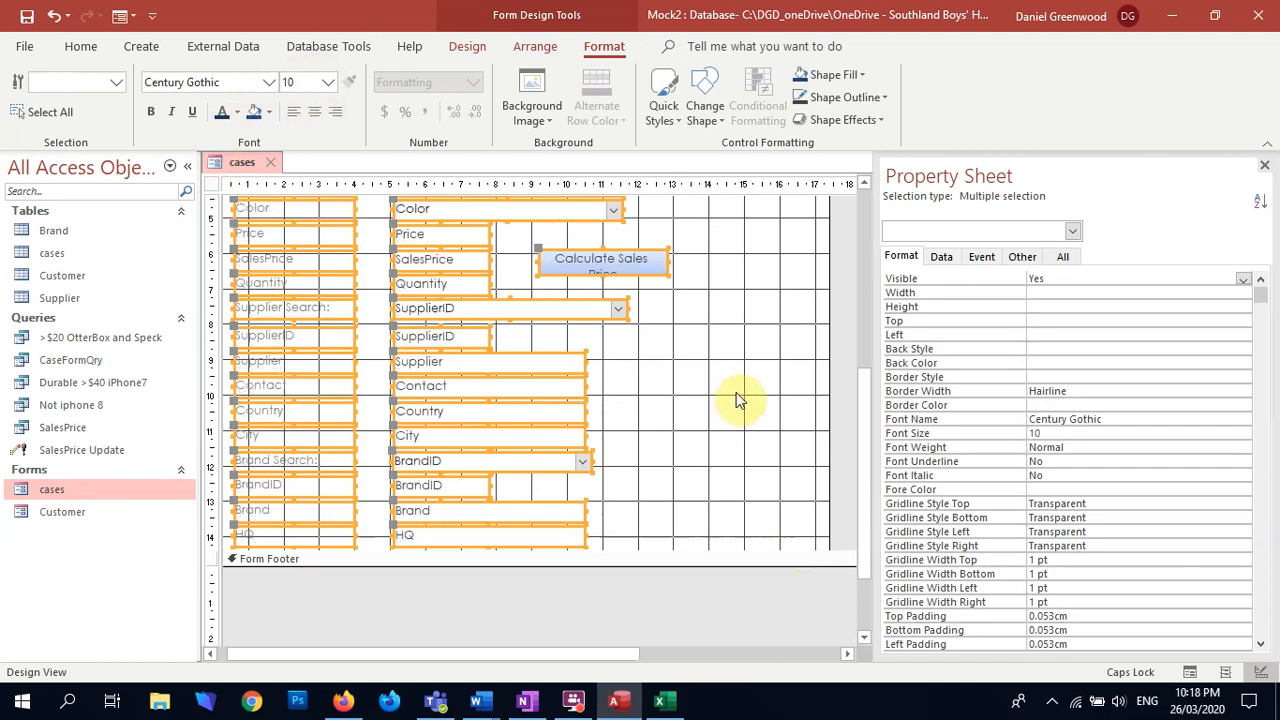
Step: Increase the height of the Calculate Sales Price button to fit its caption on two lines
click(724, 348)
click(635, 275)
drag(602, 275, 603, 286)
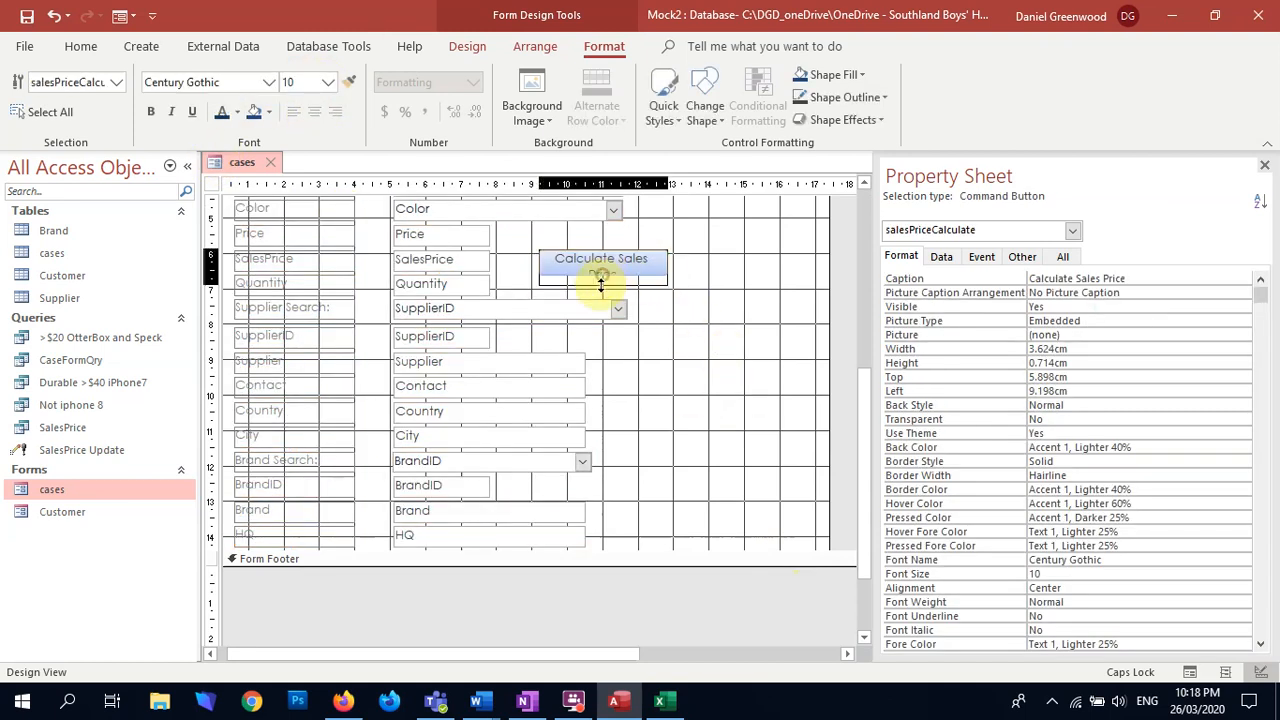
click(703, 280)
scroll(640, 298, up, 3)
scroll(637, 293, up, 3)
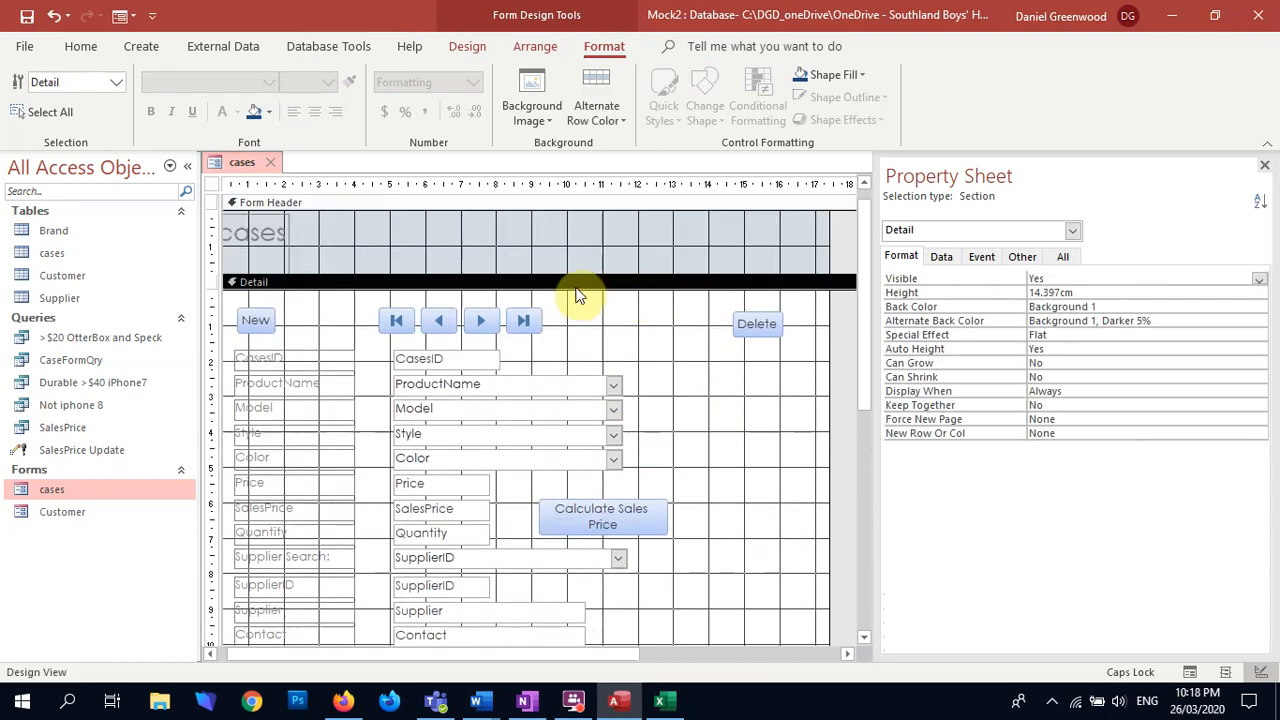
Step: Make all the field labels in the Detail section bold and dark blue
drag(326, 338, 290, 585)
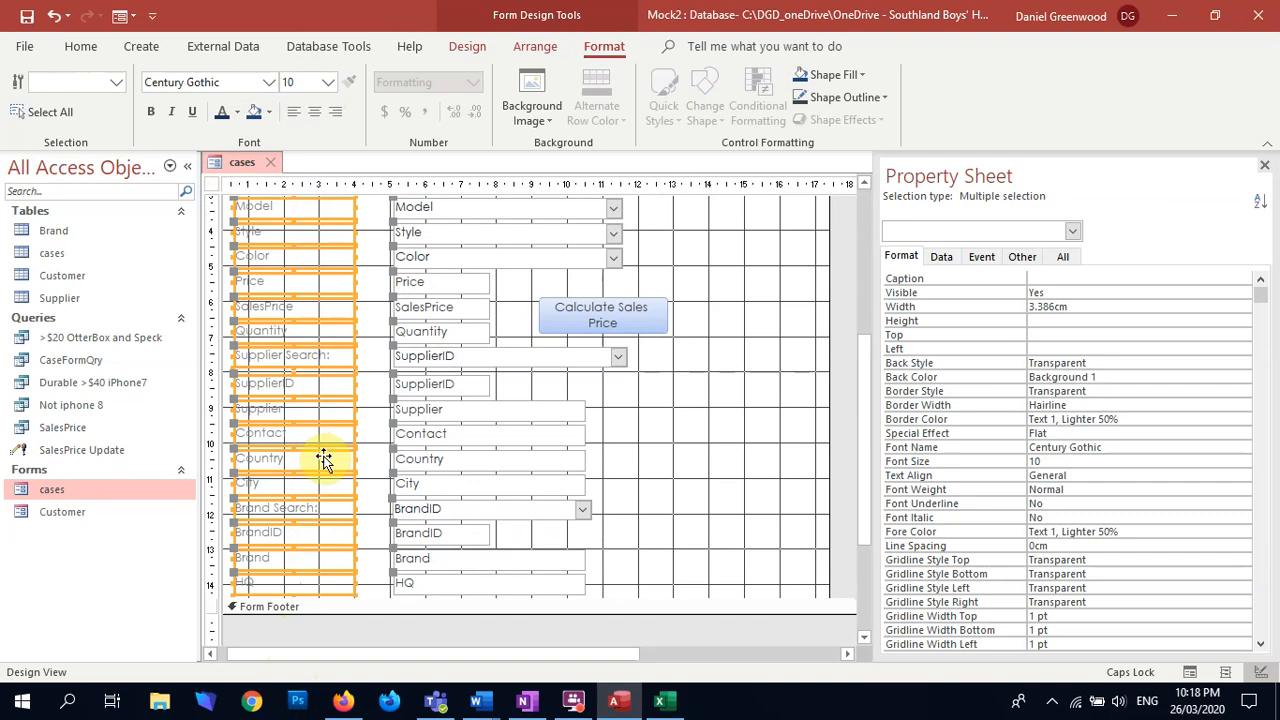
key(ctrl+b)
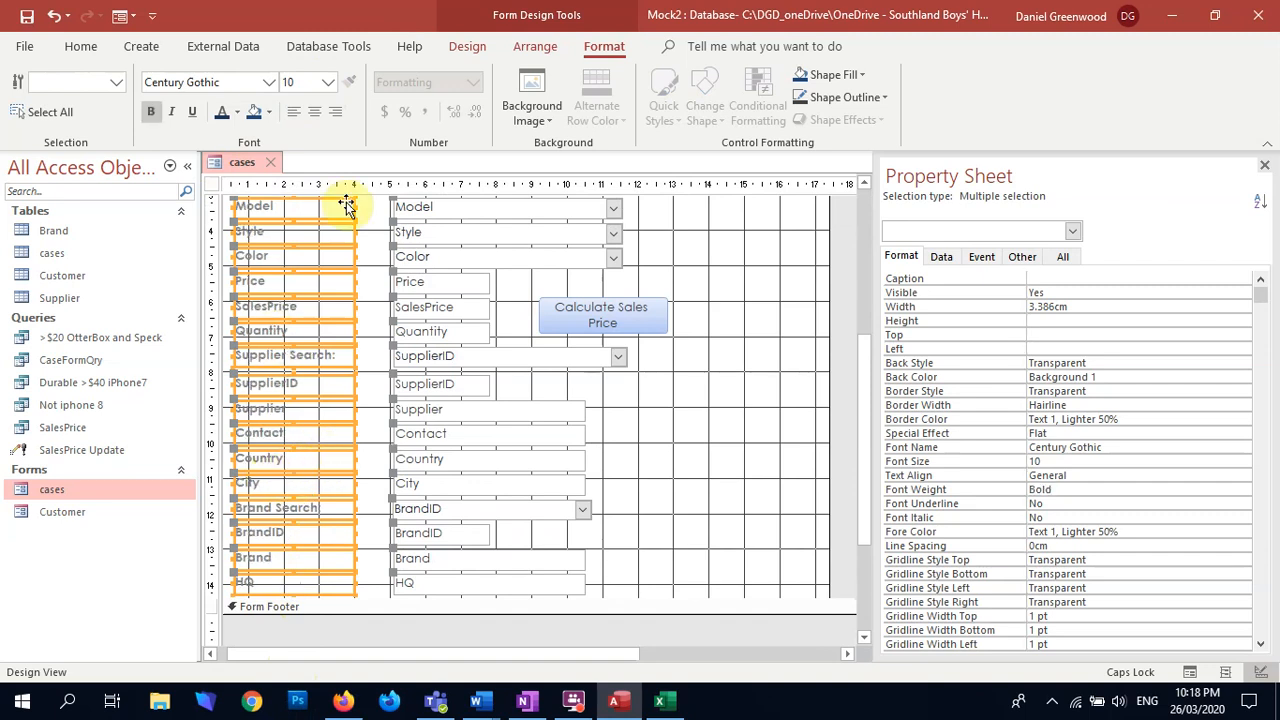
click(370, 246)
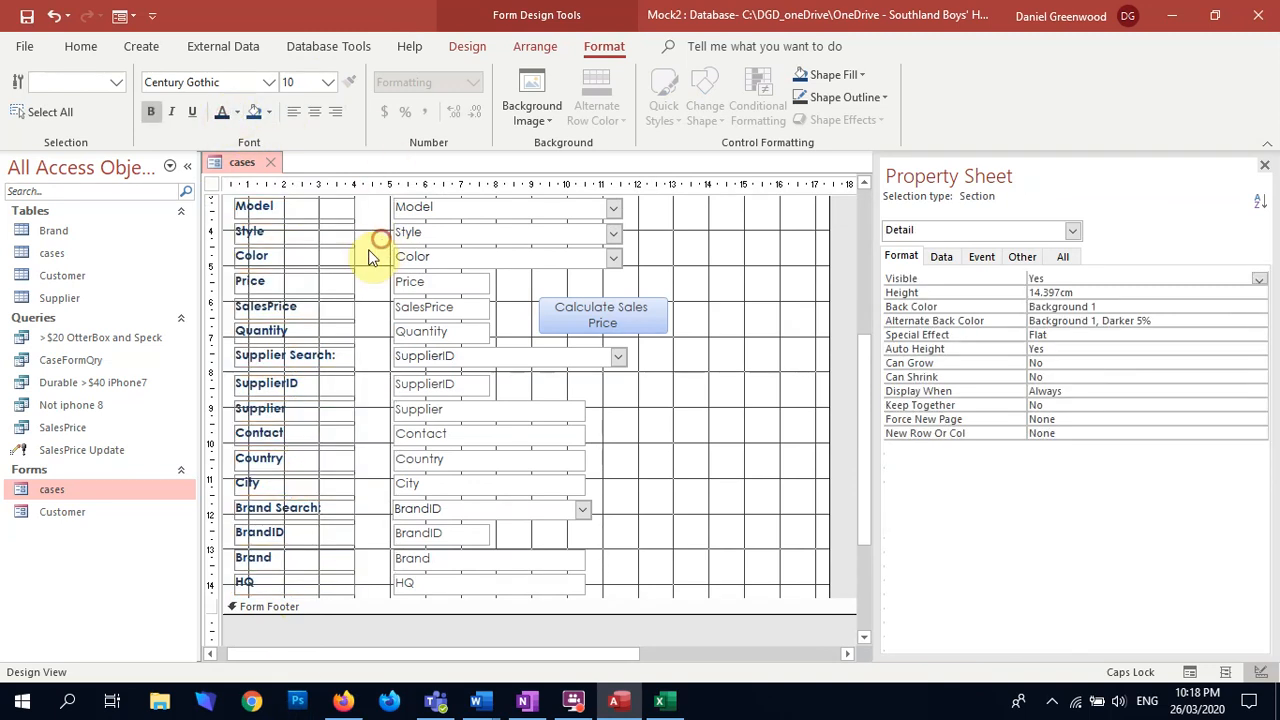
scroll(372, 245, up, 5)
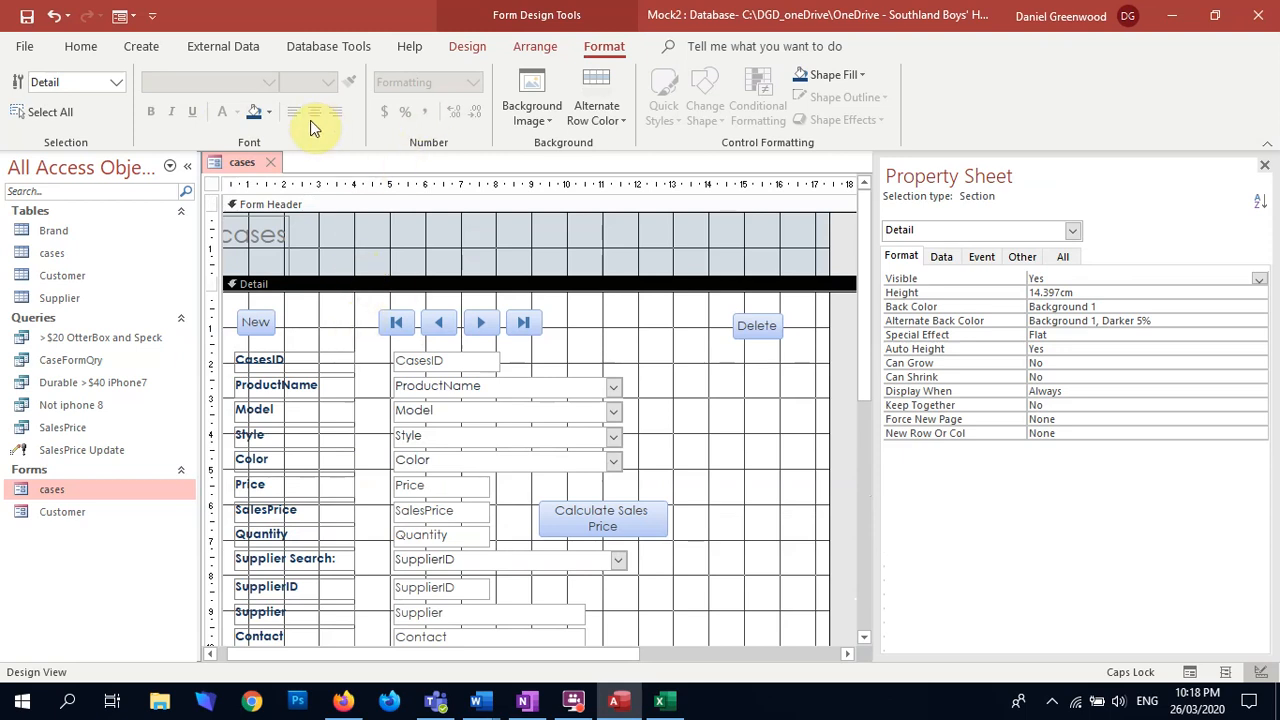
Step: Draw a vertical line between the column of field labels and the column of field controls
click(535, 48)
click(465, 48)
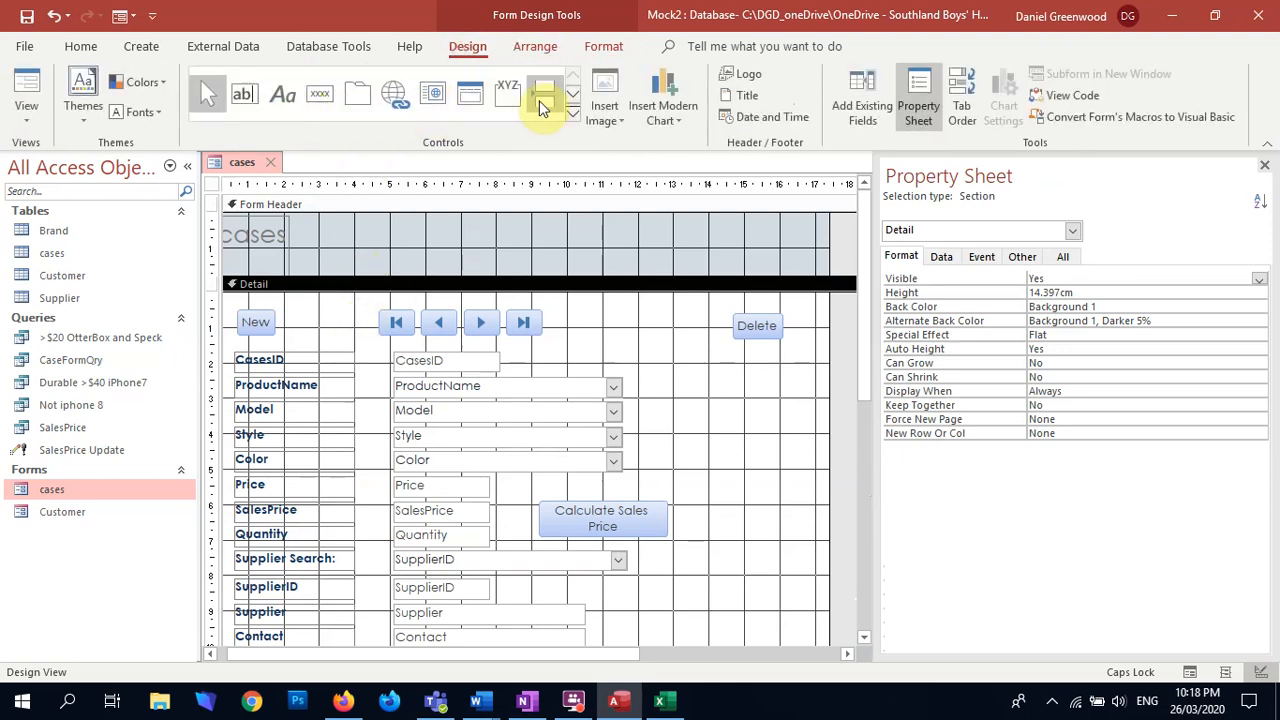
click(245, 93)
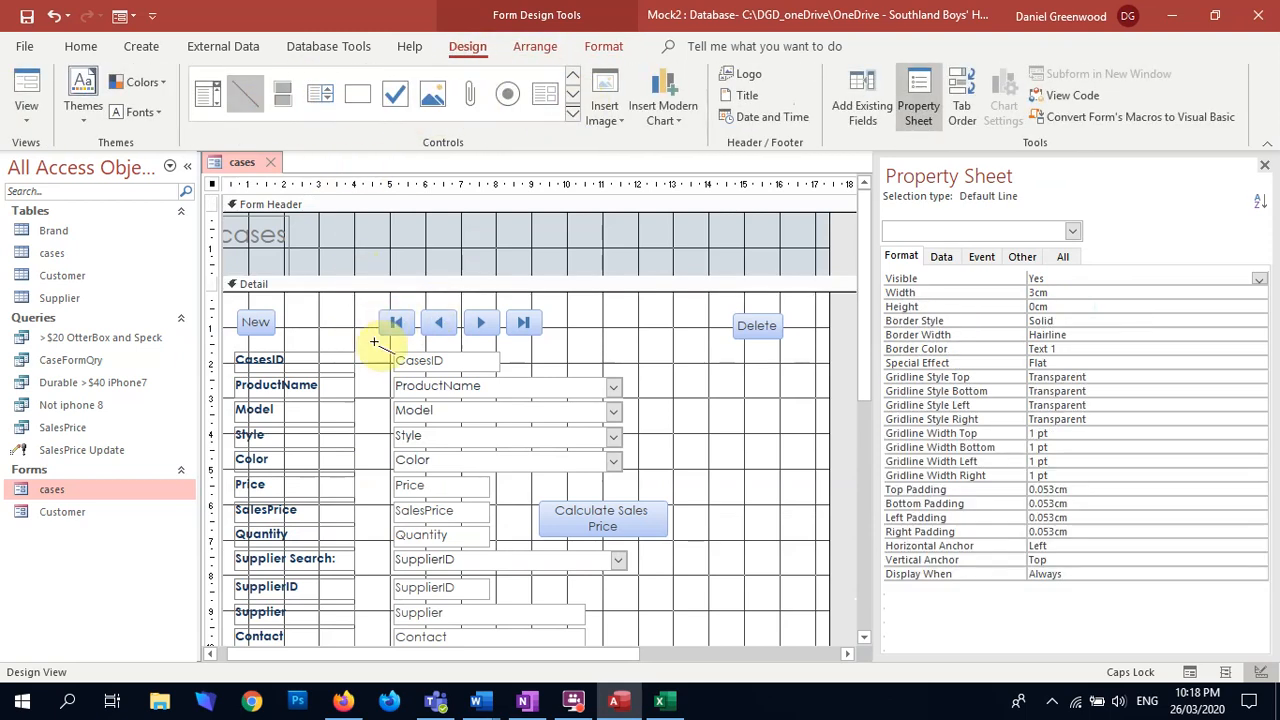
mouse_move(371, 353)
mouse_down()
mouse_move(380, 711)
mouse_move(388, 527)
mouse_up()
click(760, 457)
scroll(757, 395, up, 5)
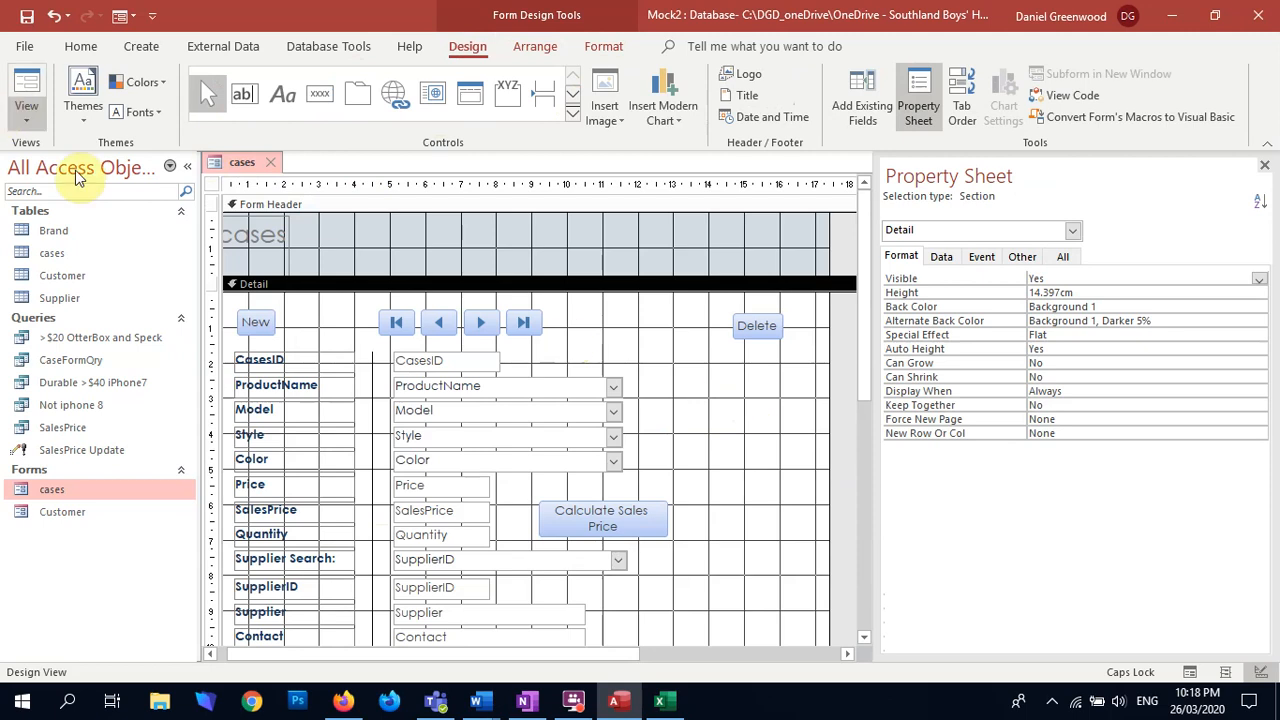
Step: Fill the Form Header background with dark blue
click(286, 249)
right_click(411, 248)
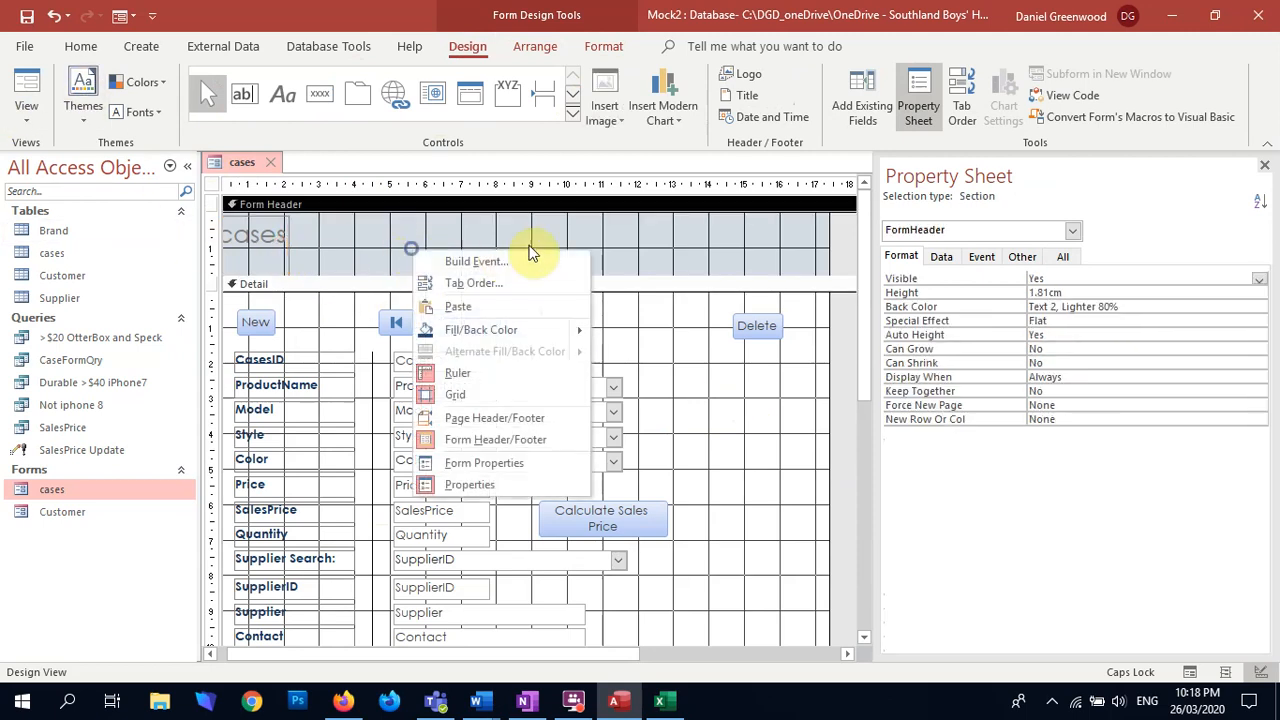
click(494, 329)
Step: Change the font colour of the cases title in the form header to white
click(272, 236)
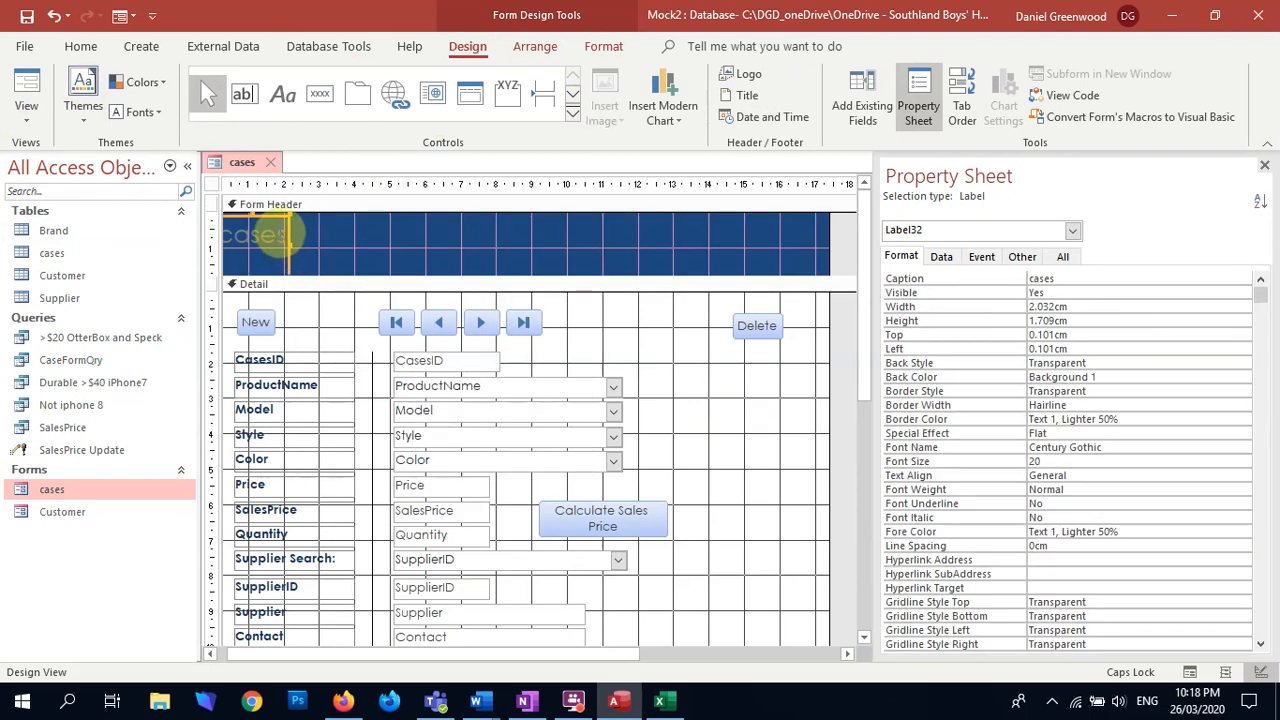
click(272, 236)
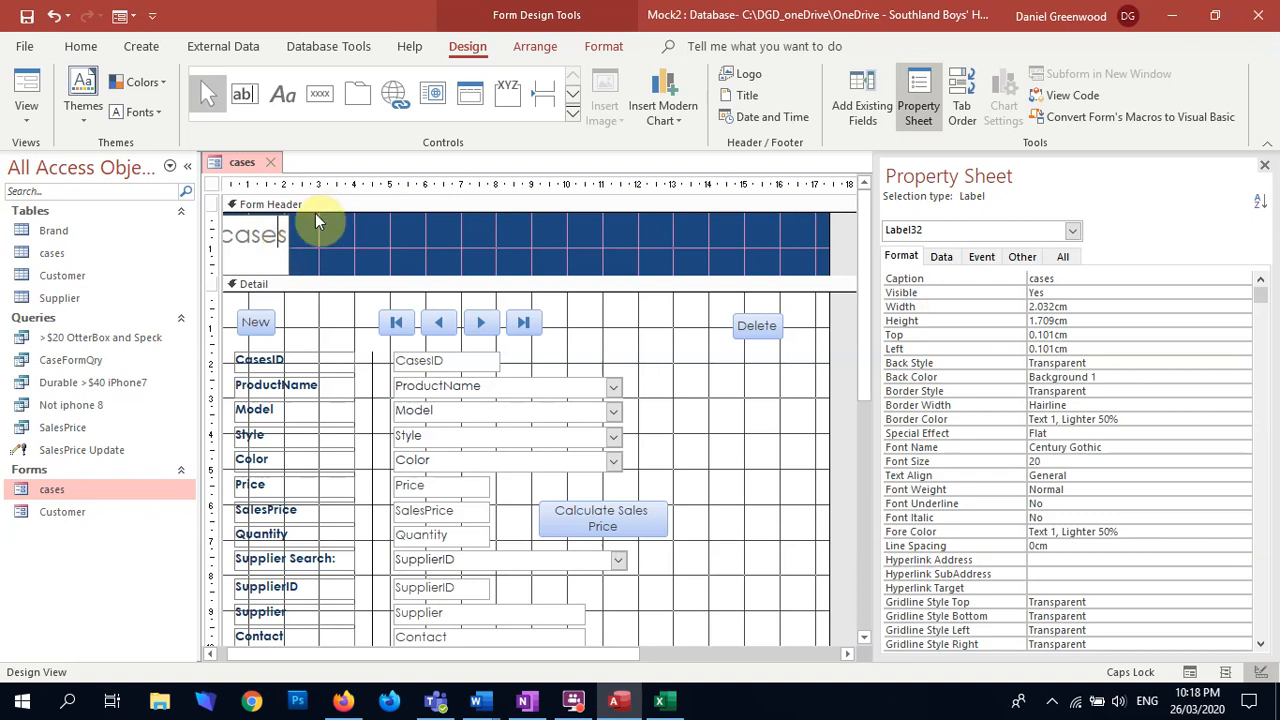
key(ctrl+a)
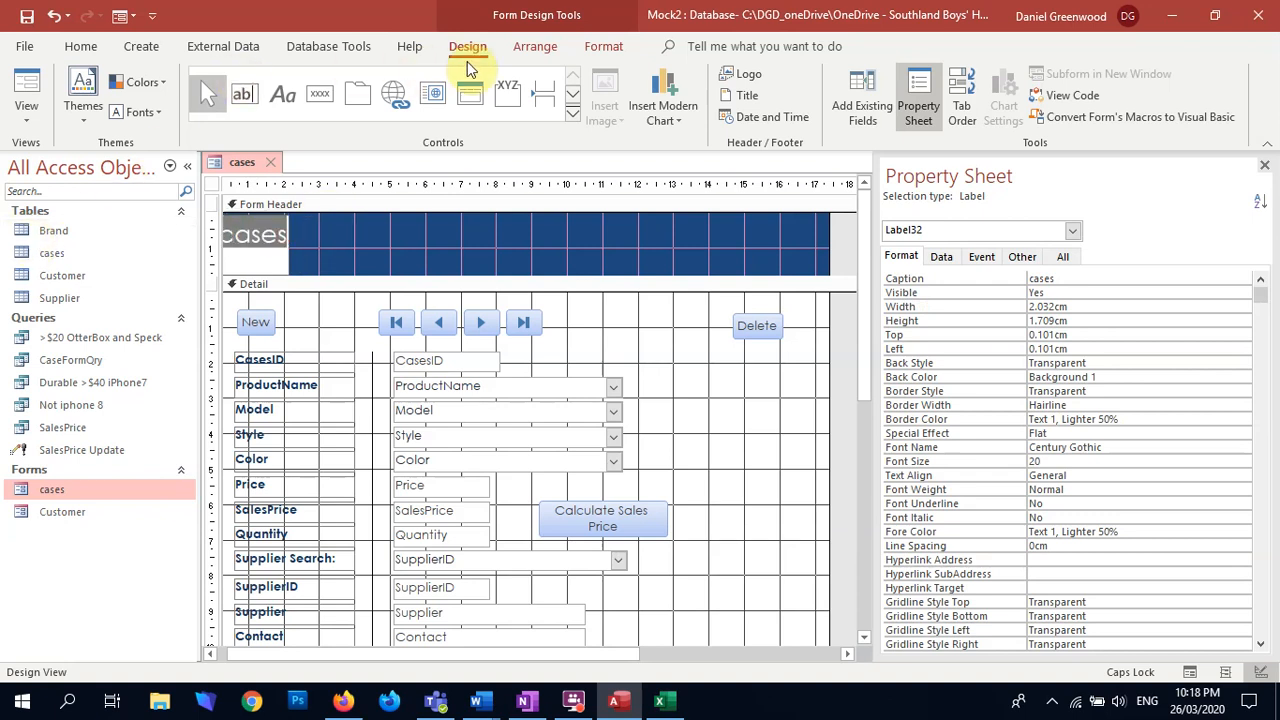
click(597, 48)
click(237, 111)
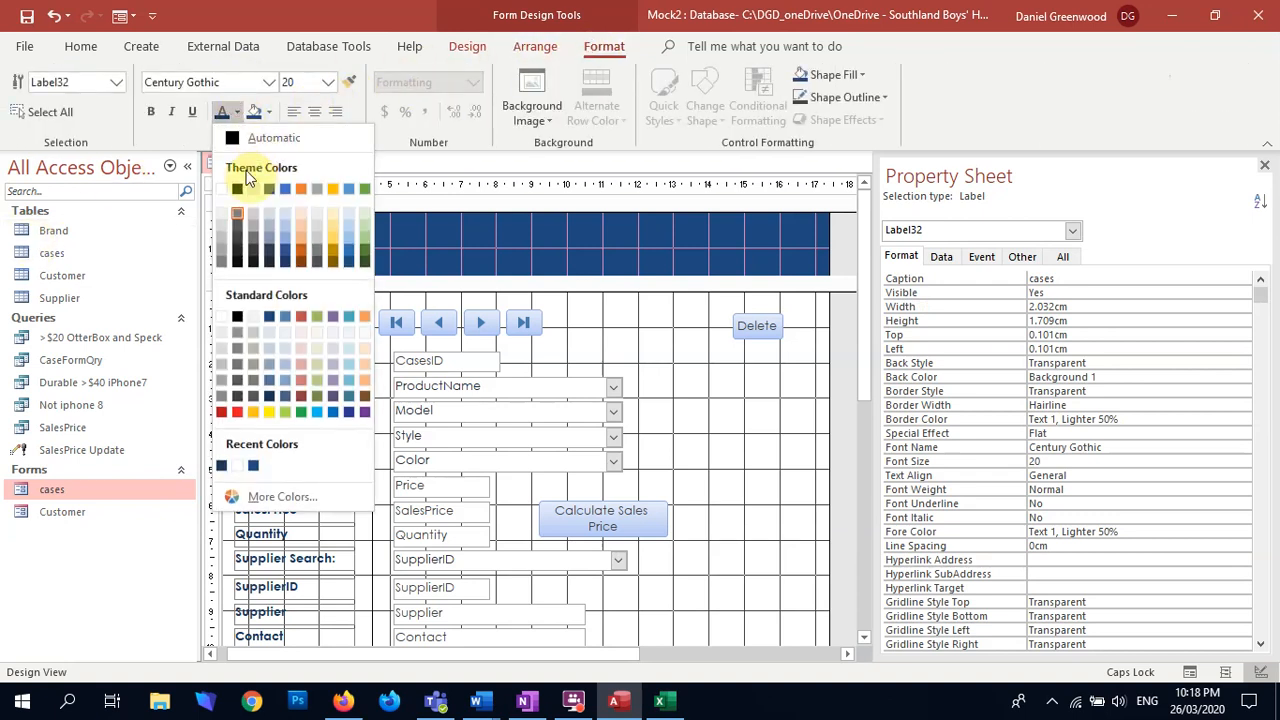
click(219, 189)
click(629, 325)
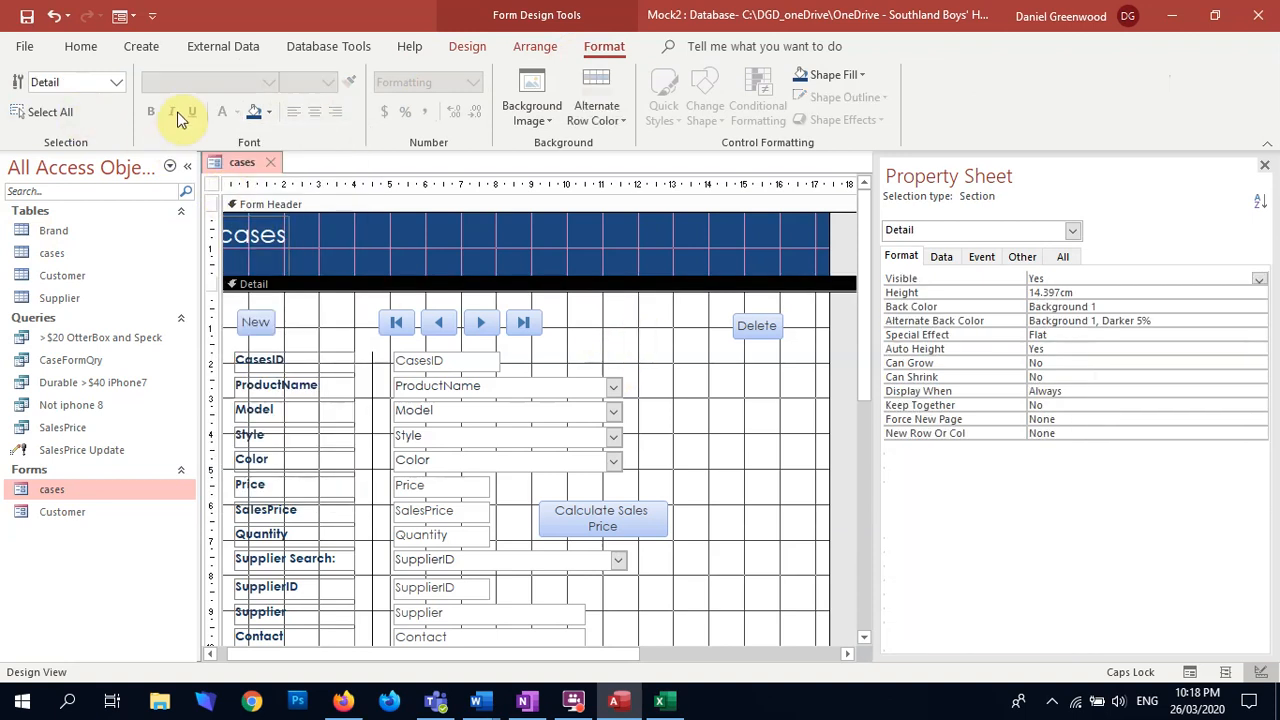
Step: Switch the cases form to Form View and examine the restyled layout from header to last field
click(467, 46)
click(26, 92)
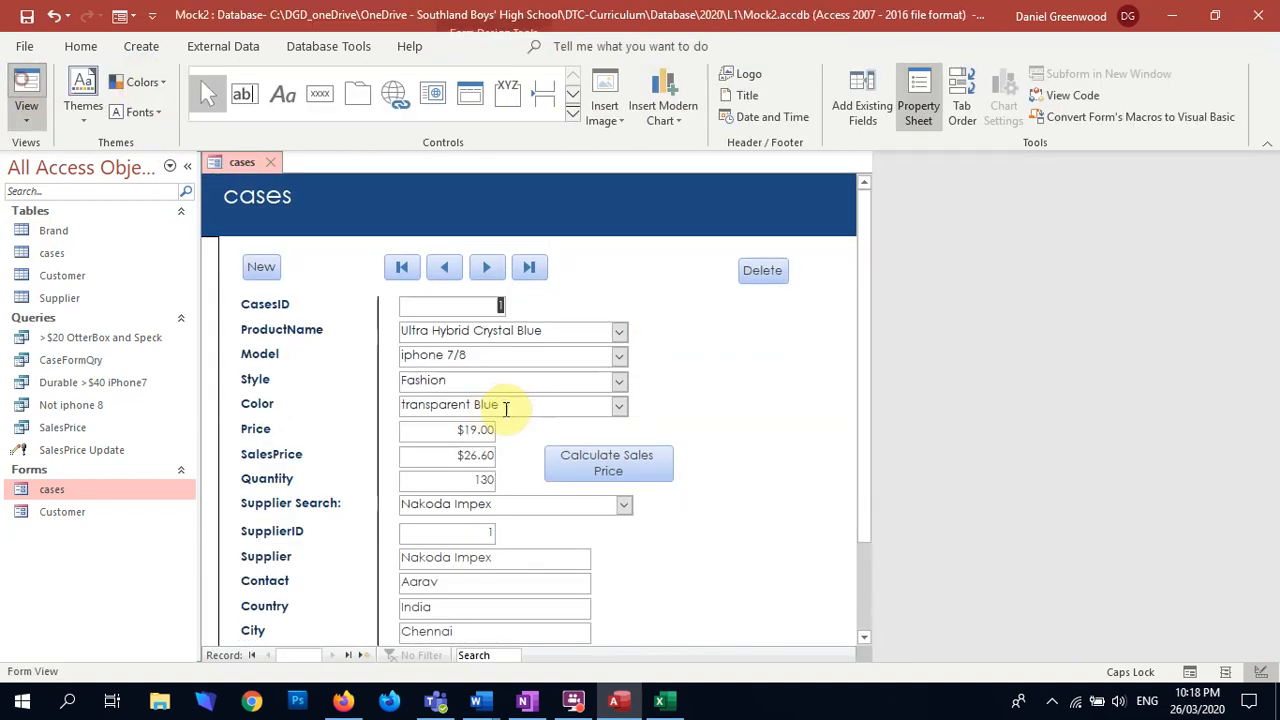
scroll(769, 382, down, 2)
scroll(772, 385, up, 2)
scroll(834, 417, down, 2)
scroll(835, 417, up, 2)
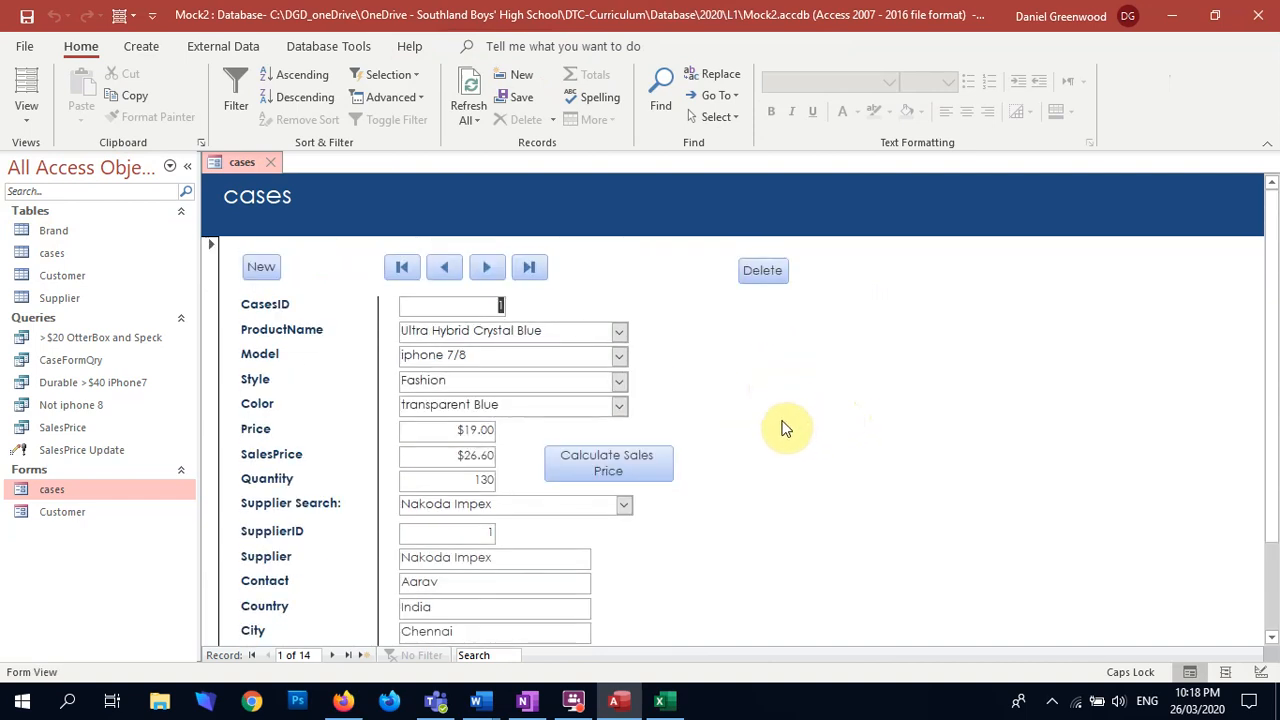
Step: Switch to OneNote, paste the form screenshot under the forms' Evidence of improvements item, and shrink it to the page width
click(536, 704)
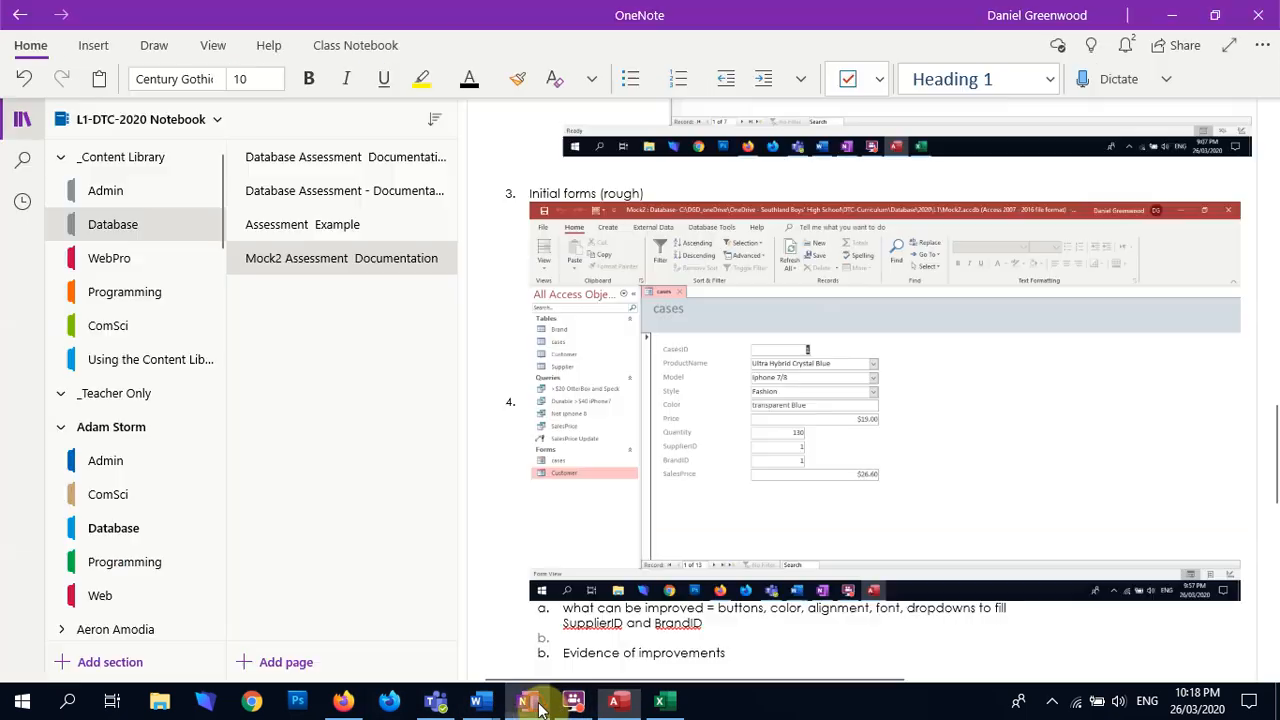
scroll(766, 471, down, 5)
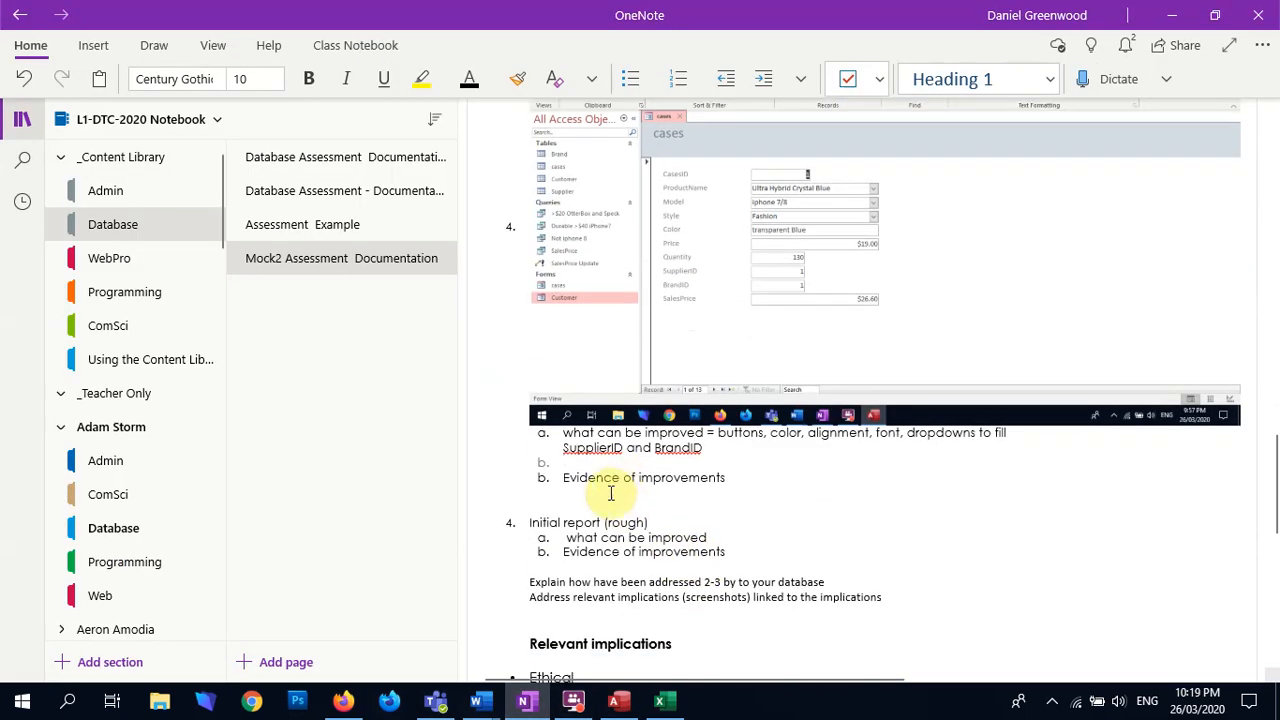
key(ctrl+v)
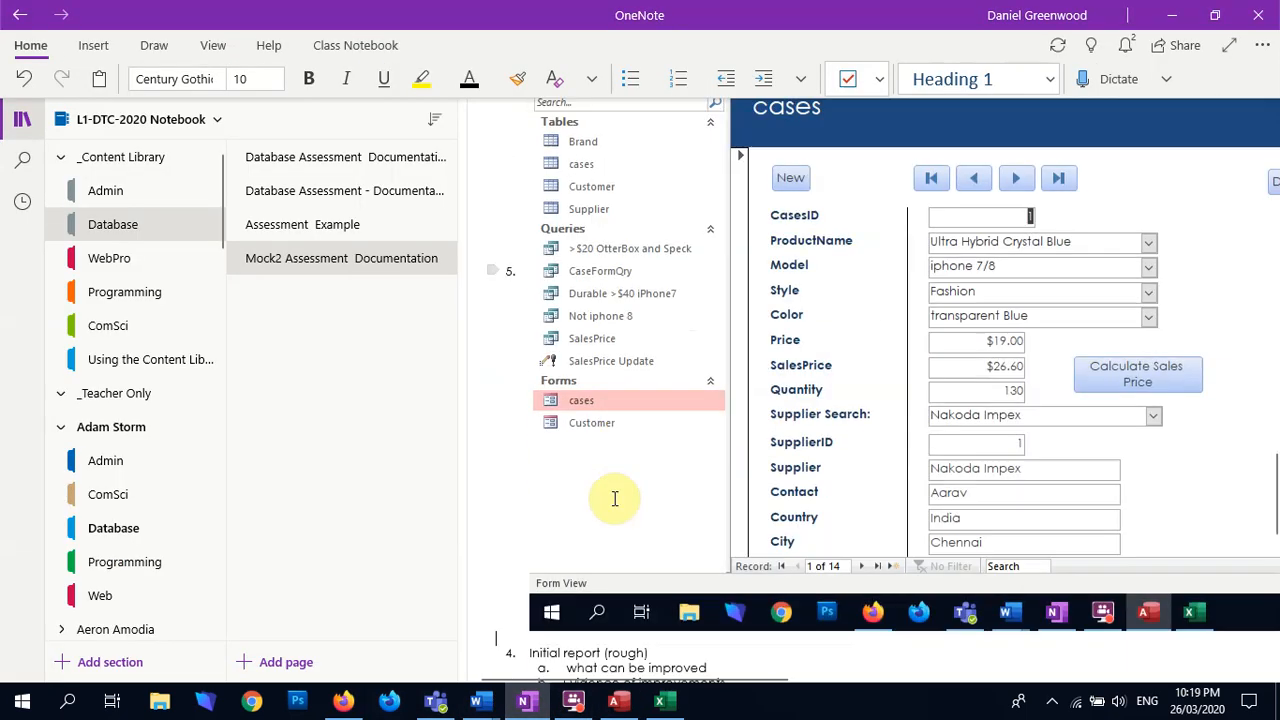
right_click(880, 478)
drag(523, 621, 1111, 186)
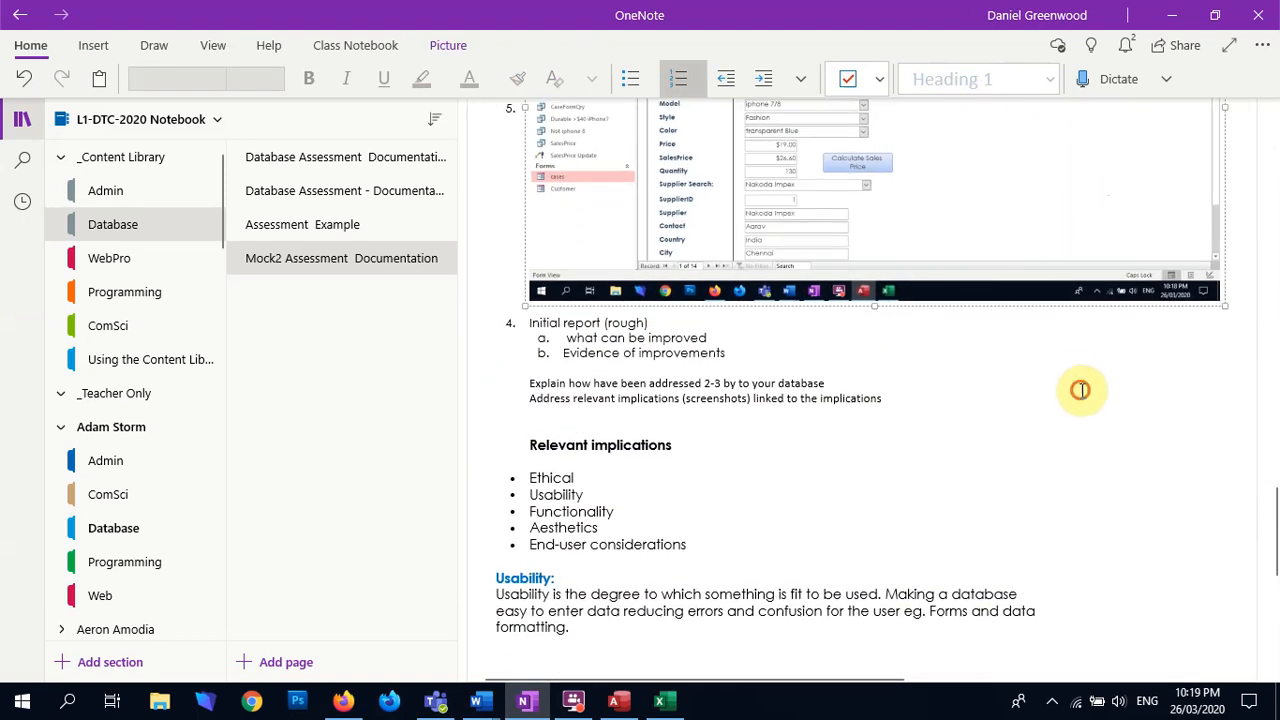
click(787, 455)
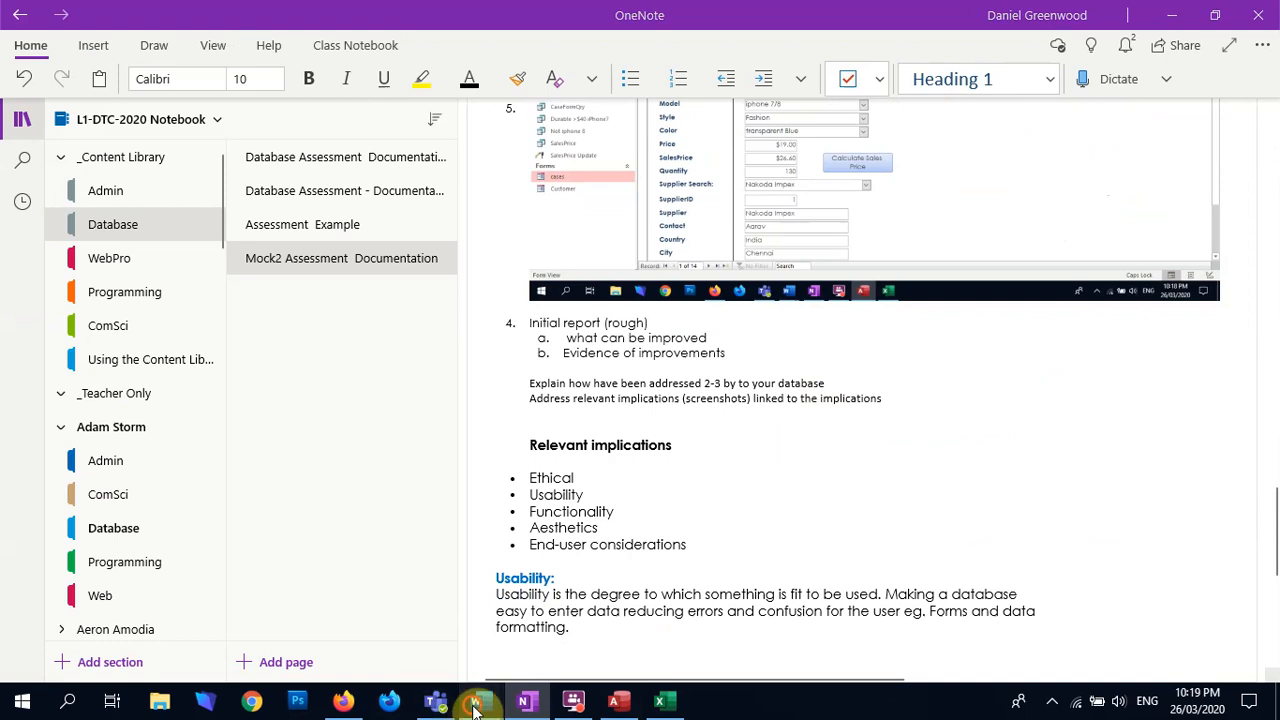
Step: Switch to the Mock Cases 2020 Word document and replace the question mark for the working Form criterion with y
mouse_move(476, 702)
click(430, 628)
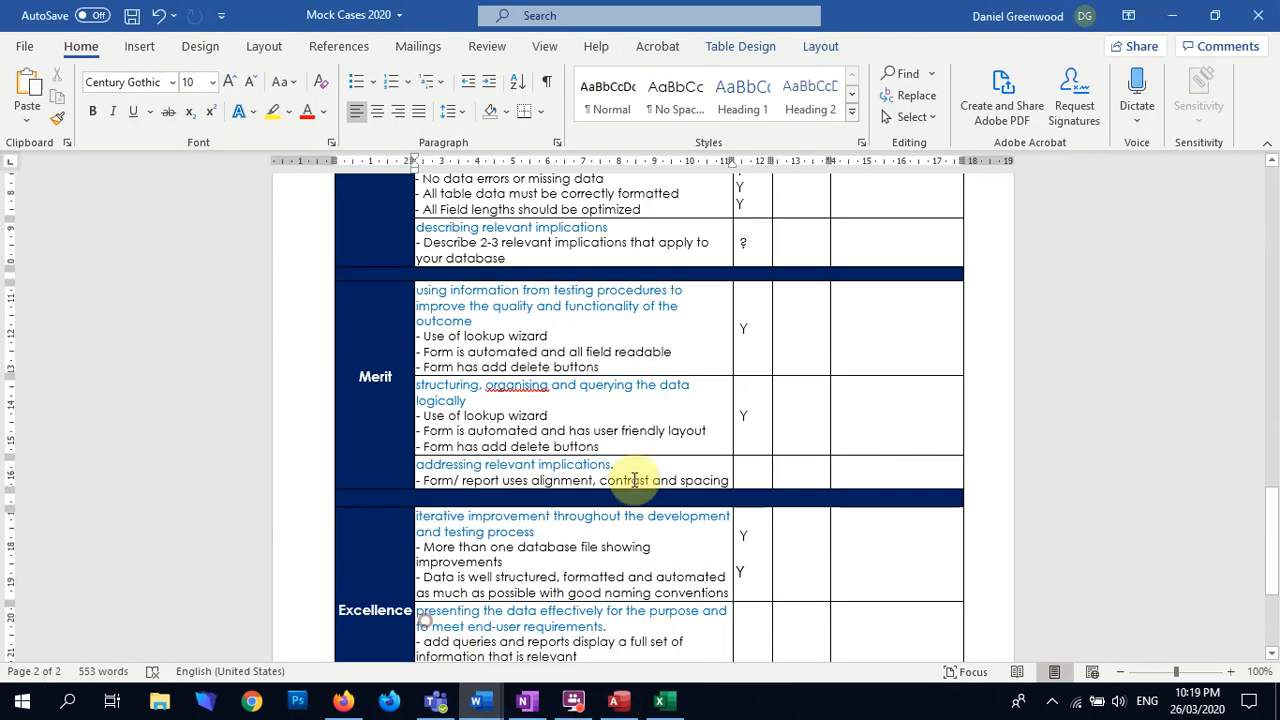
scroll(716, 400, down, 1)
scroll(720, 400, up, 2)
scroll(720, 390, up, 3)
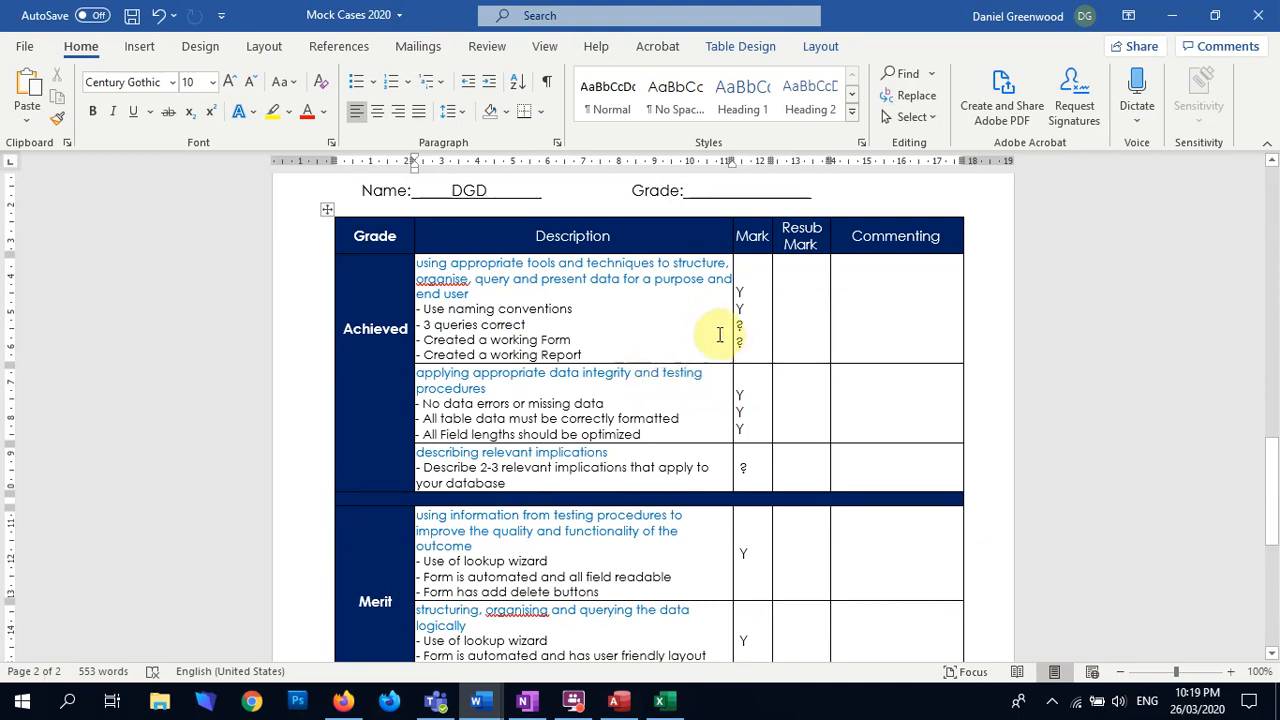
click(755, 324)
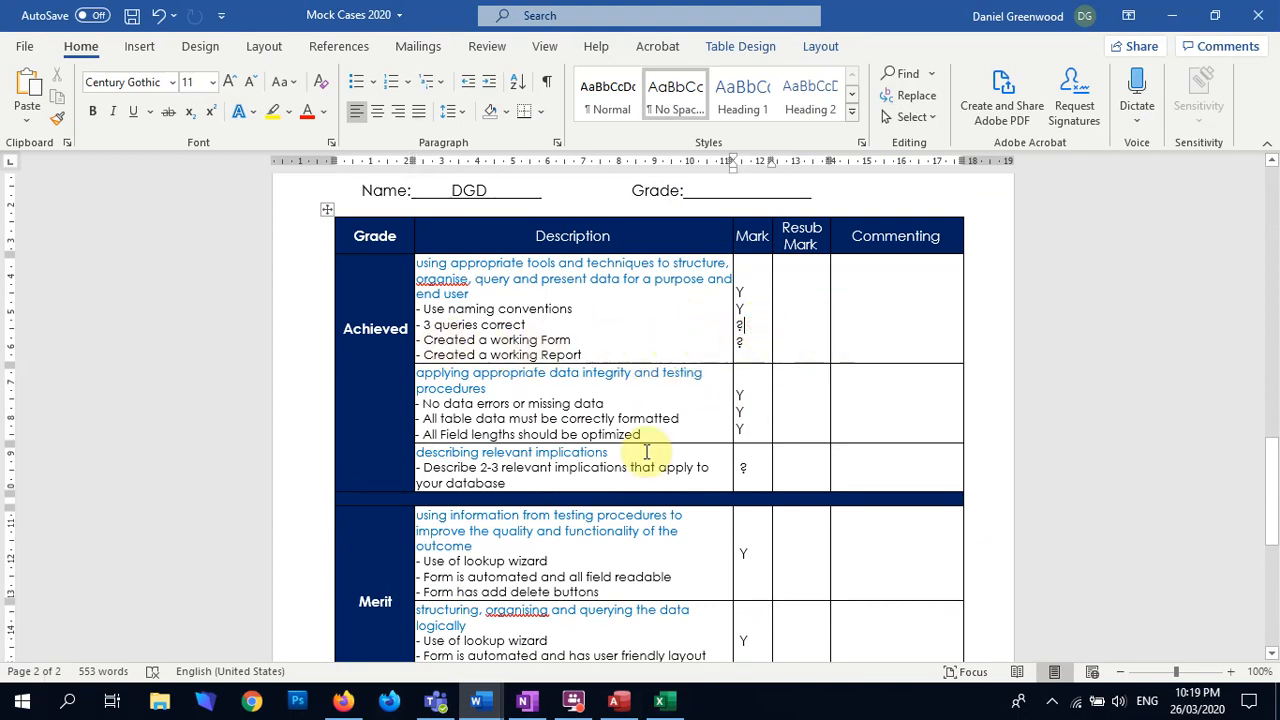
text(y)
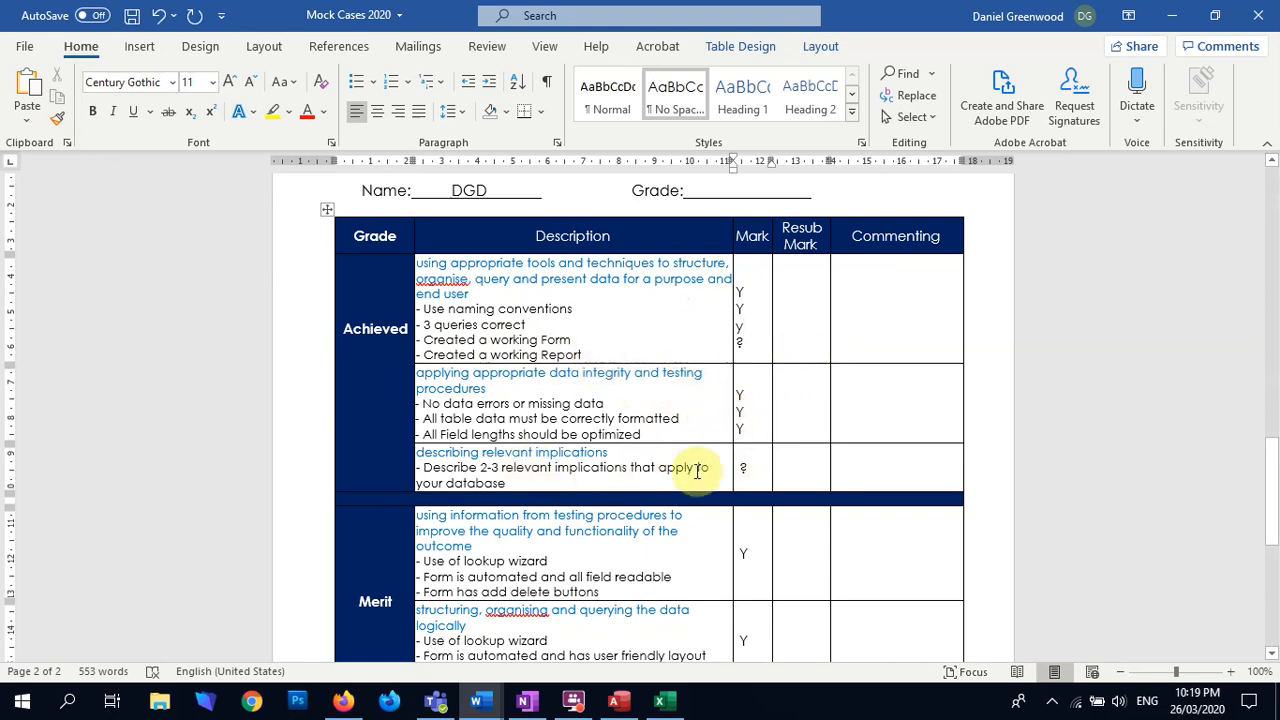
Step: Add Y marks for the automated form and add delete buttons criteria in the first Merit row
scroll(750, 509, down, 1)
scroll(750, 509, down, 1)
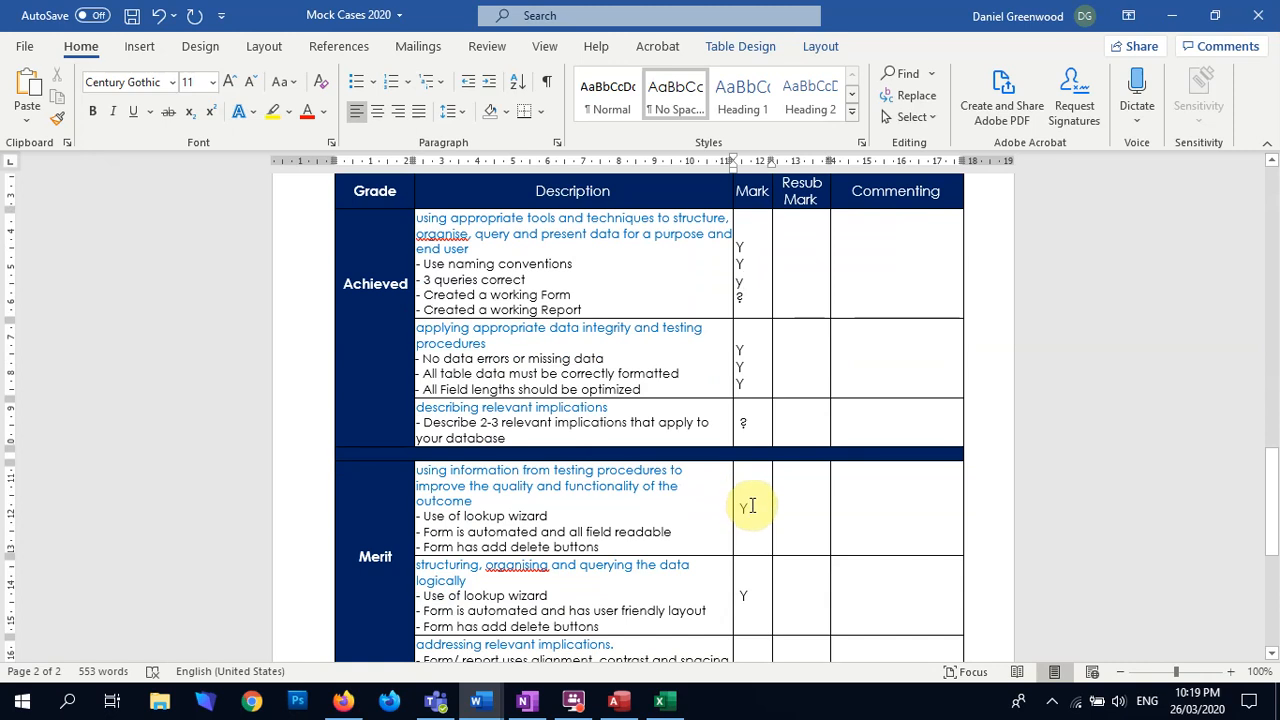
scroll(748, 485, down, 4)
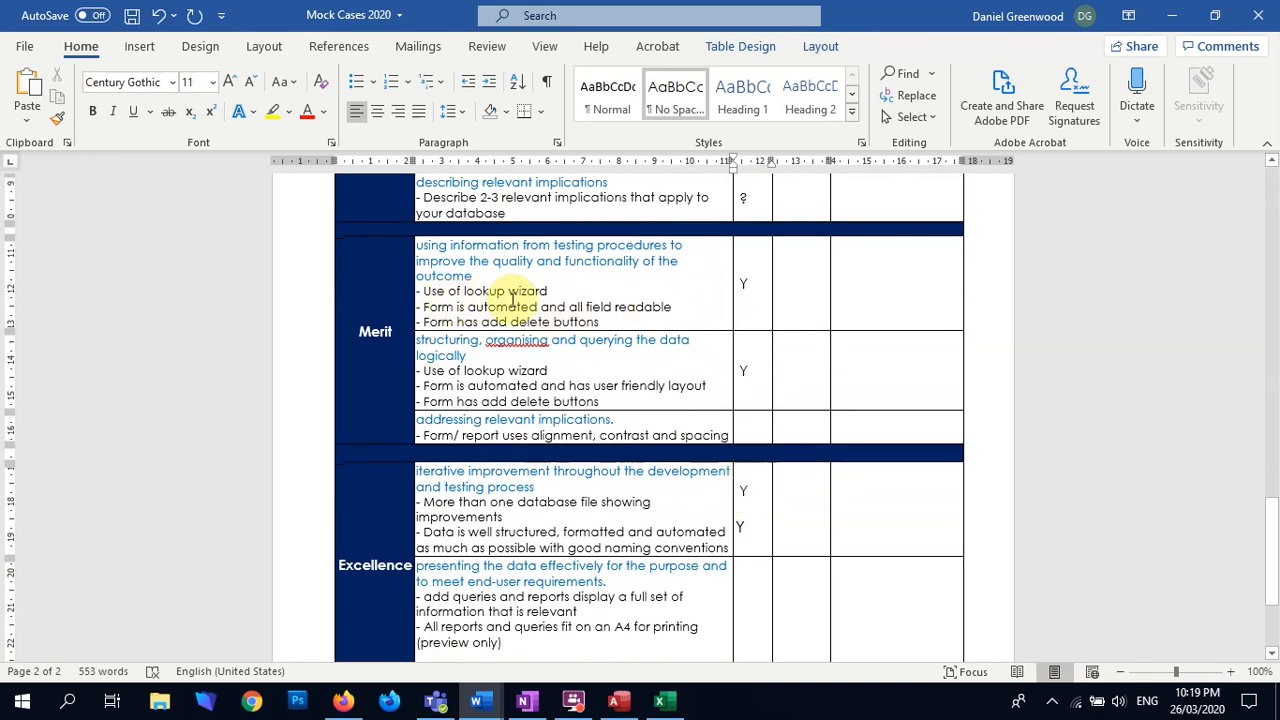
click(750, 305)
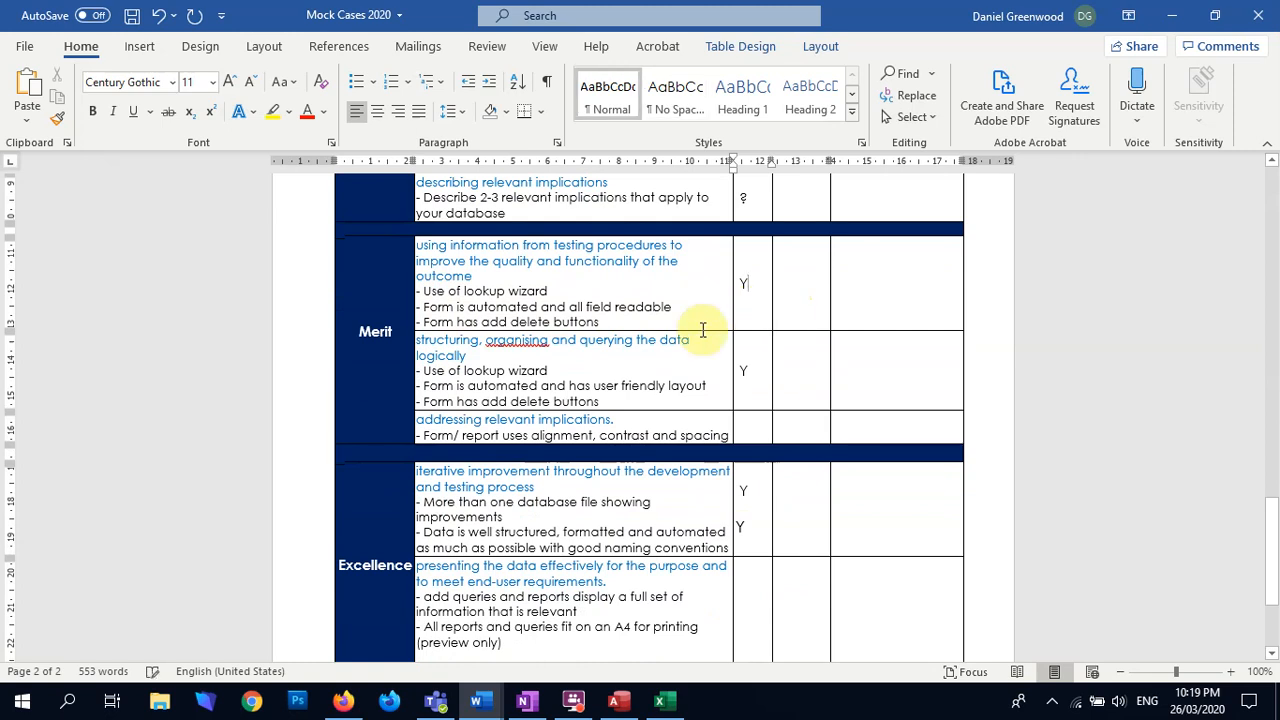
text(Y )
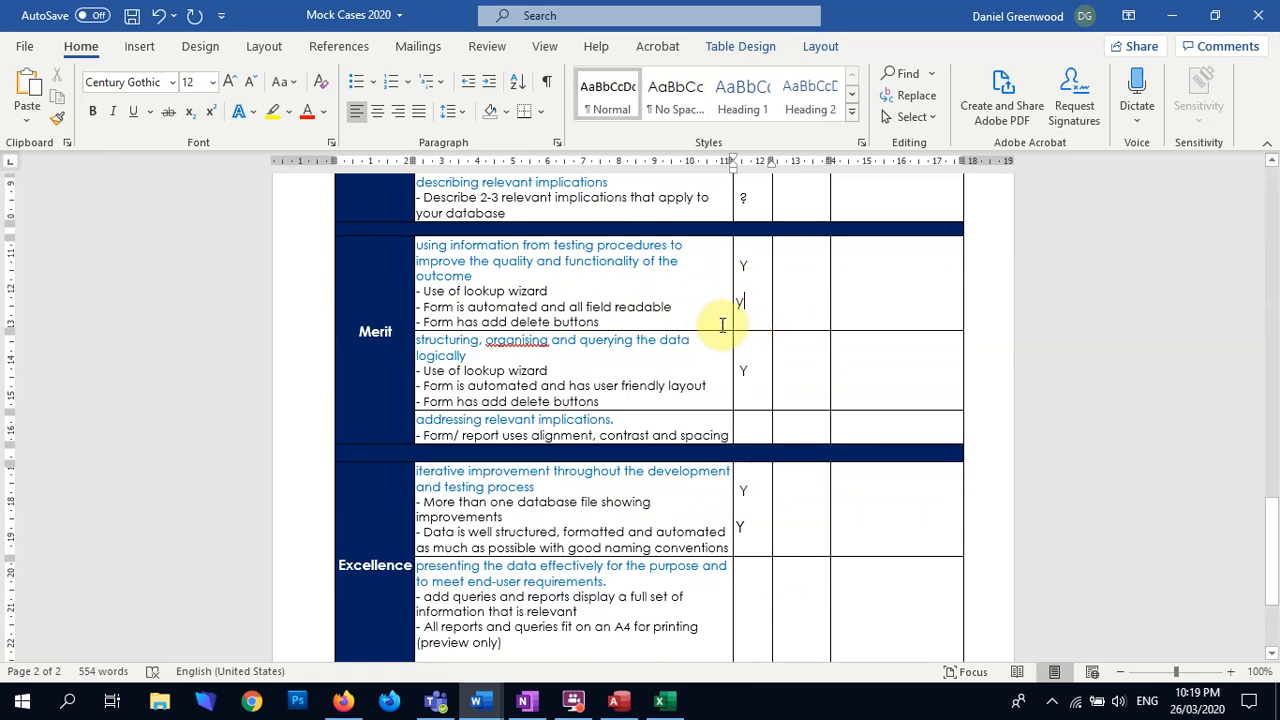
text(y)
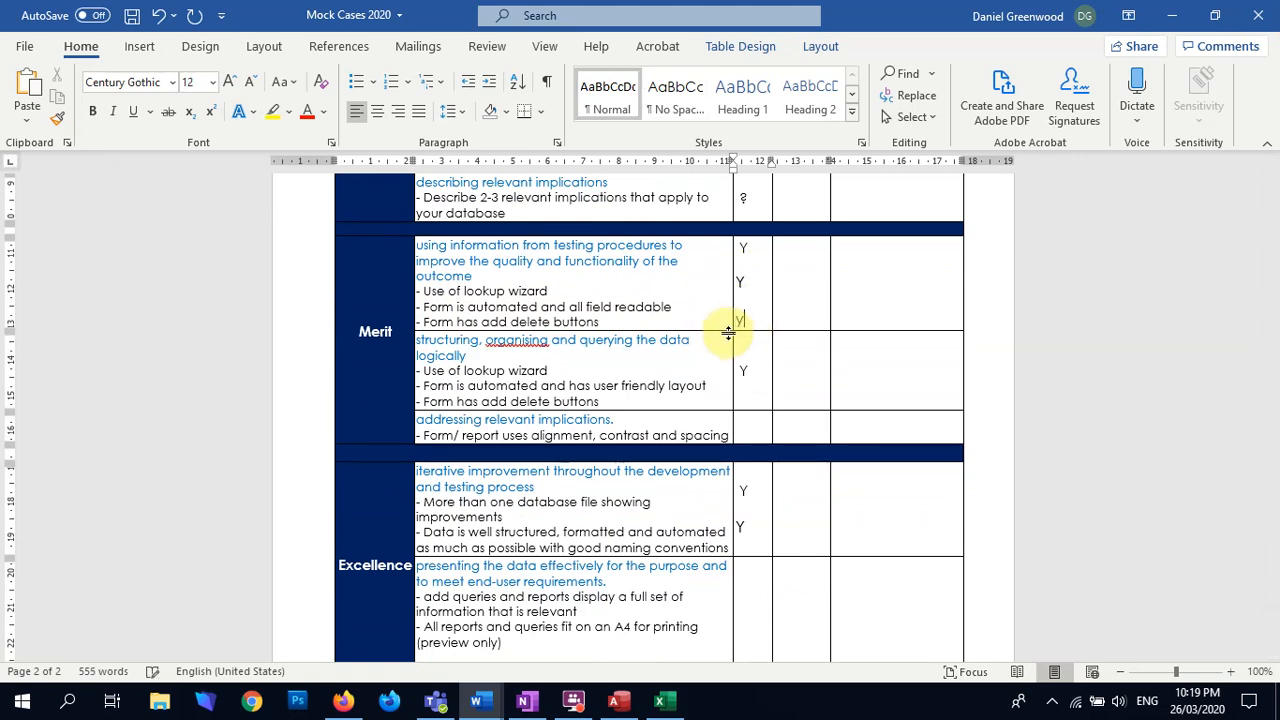
Step: Apply the No Spacing style to the marks in the first Merit row and shift them down to line up with their criteria
drag(760, 320, 745, 250)
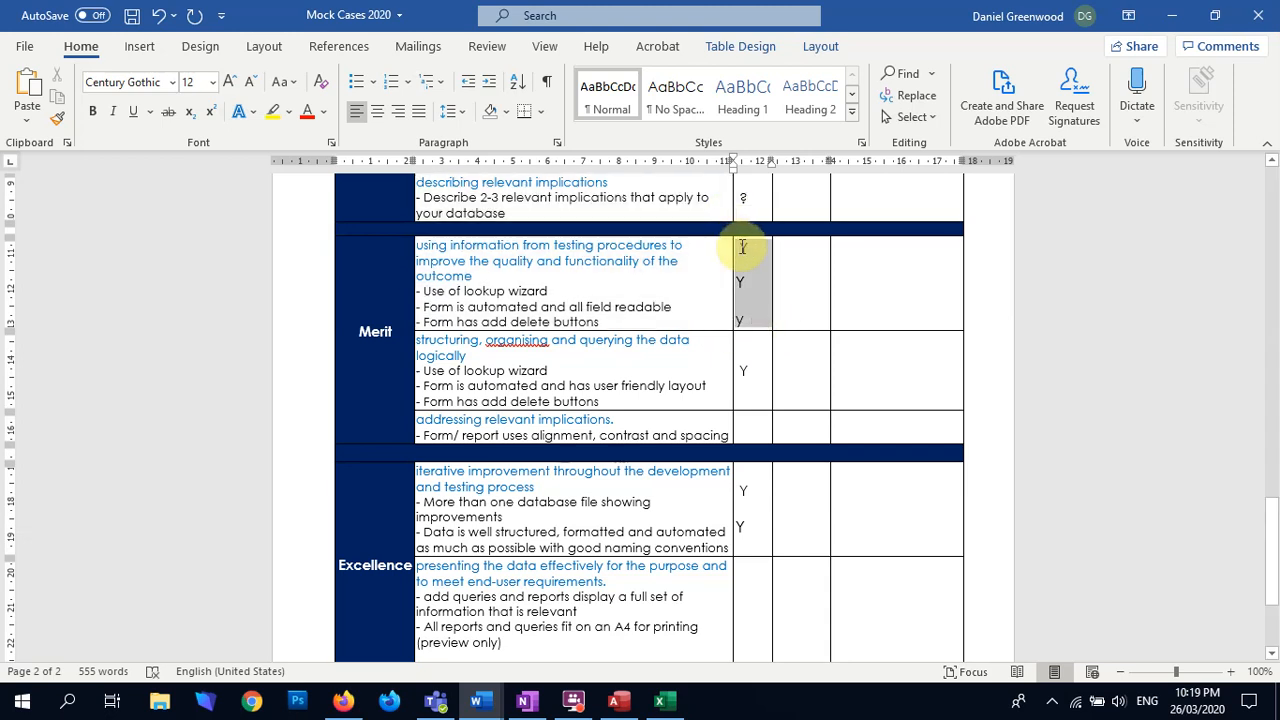
click(676, 97)
click(755, 338)
click(743, 246)
key(Return)
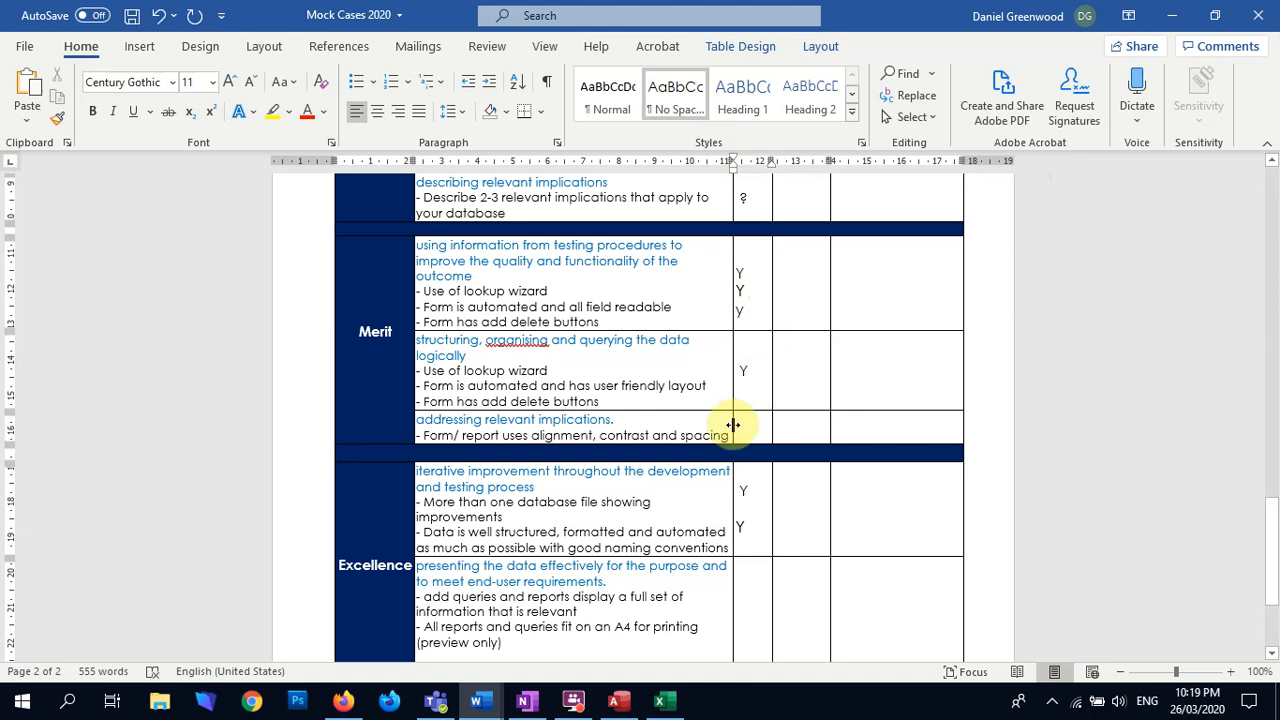
Step: Add Y marks for the automated form and add delete buttons criteria in the second Merit row, on structuring and querying the data
click(744, 376)
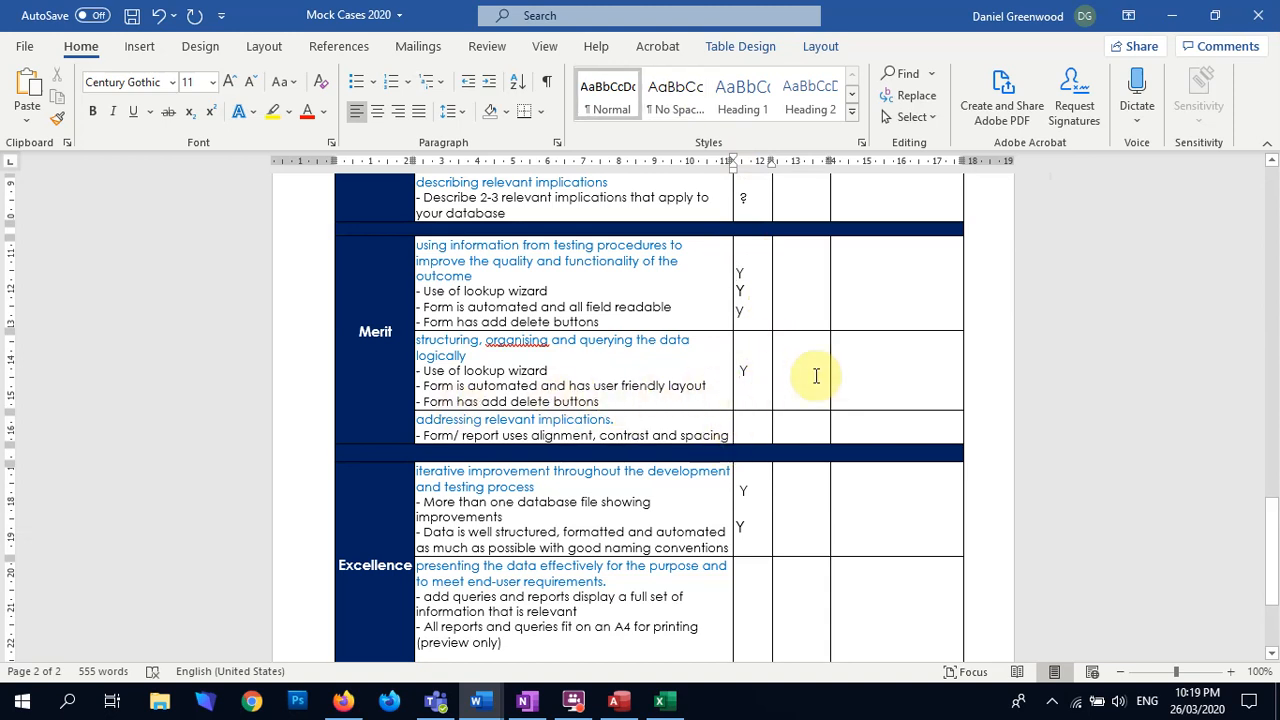
drag(738, 370, 729, 396)
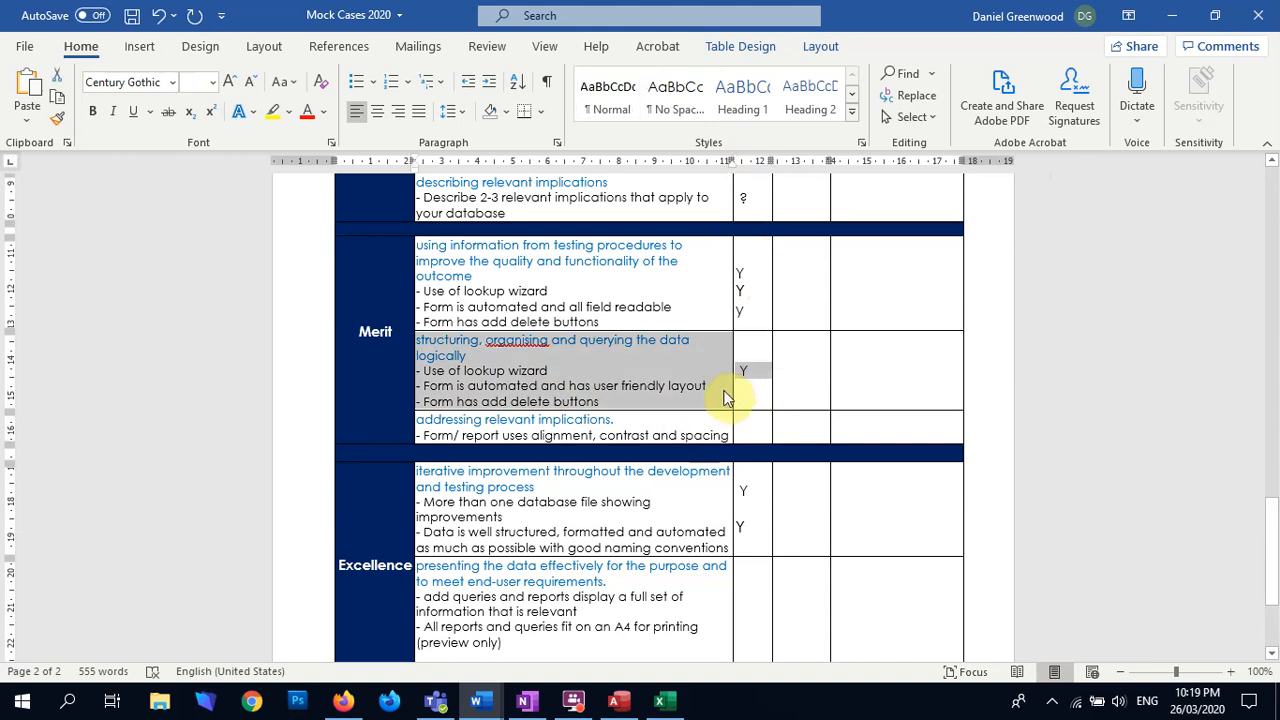
key(Right)
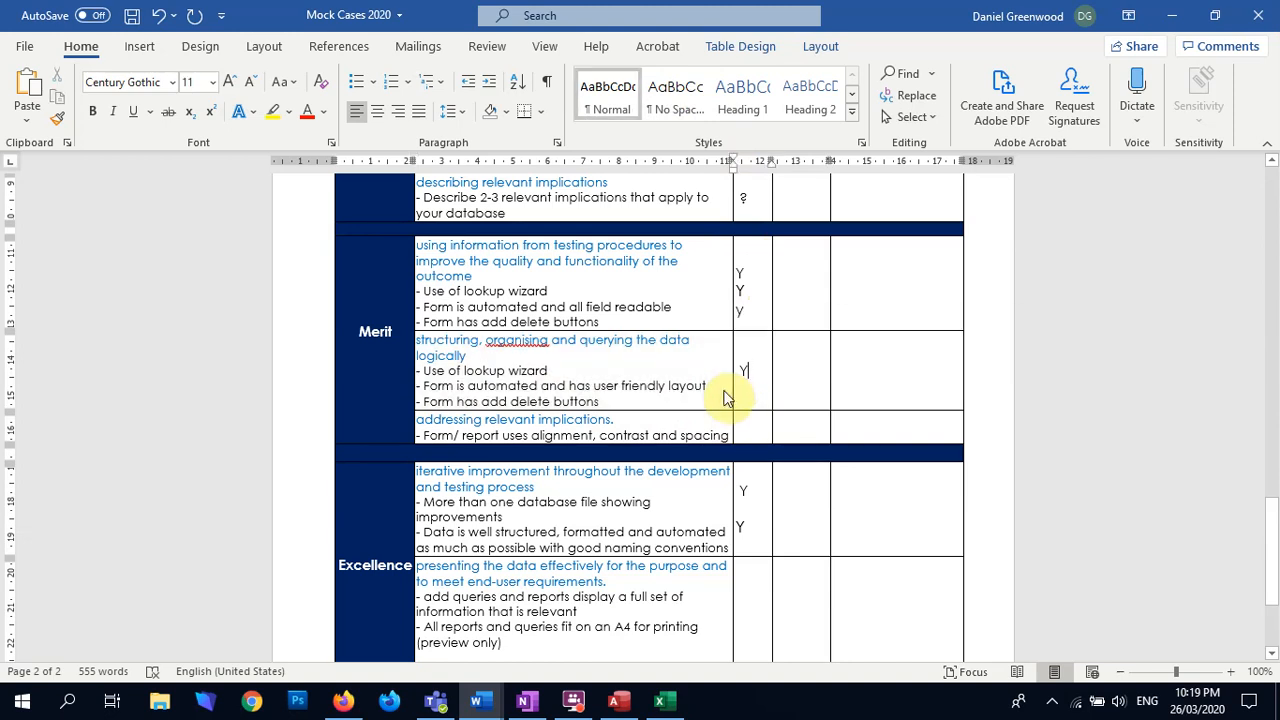
key(Return)
key(Return)
text(y)
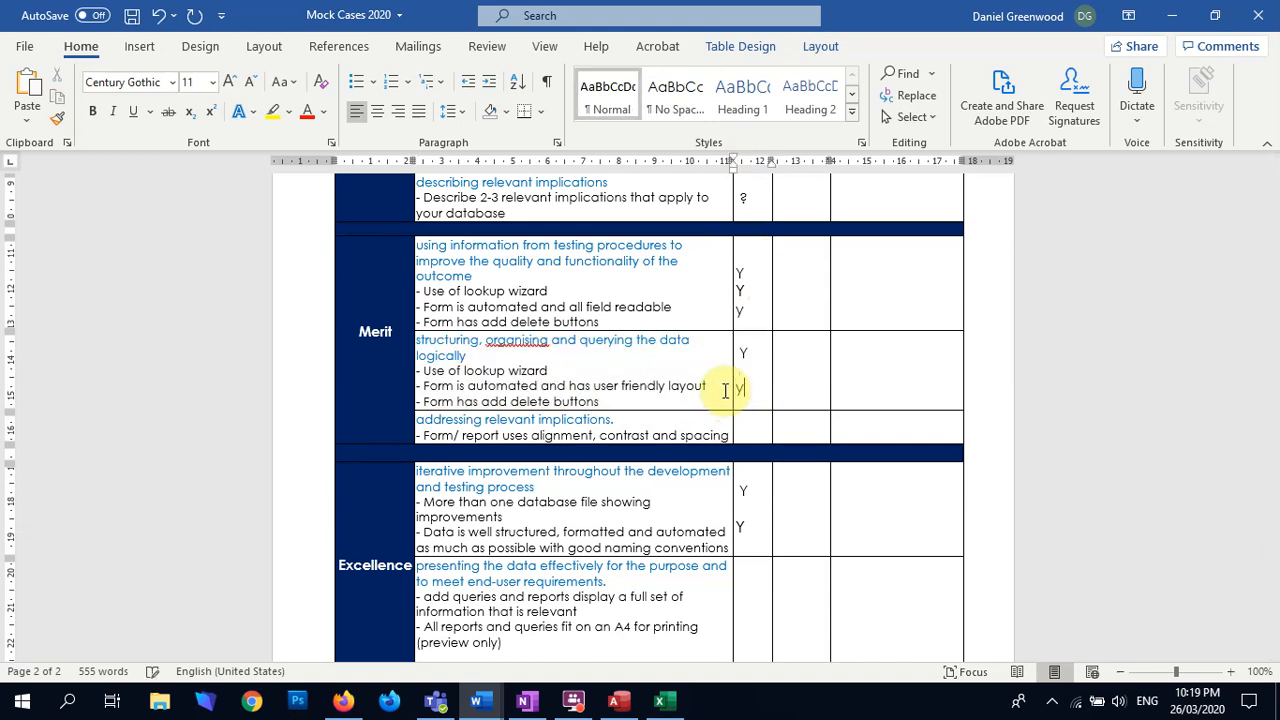
key(Return)
key(Return)
text(y)
Step: Apply the No Spacing style to the three marks in the second Merit row
drag(743, 414, 747, 339)
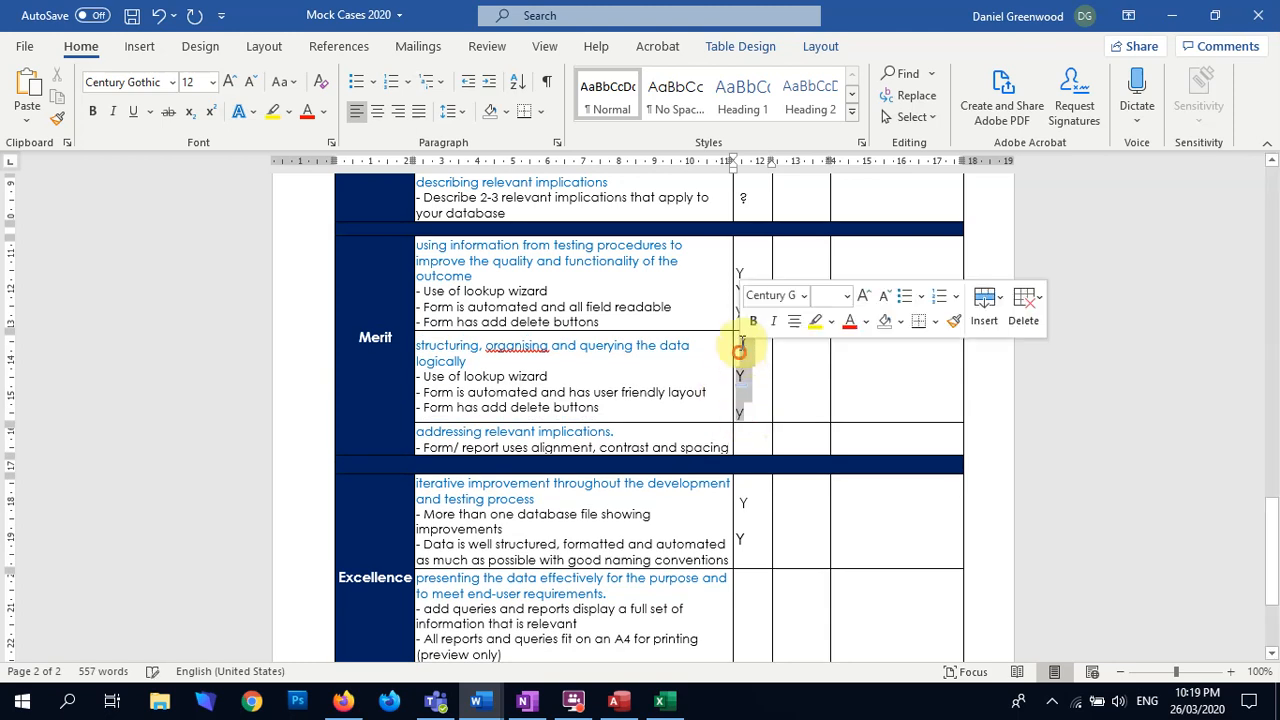
click(676, 100)
click(764, 392)
Step: Mark the Merit row on addressing relevant implications with y
scroll(700, 420, down, 2)
click(748, 343)
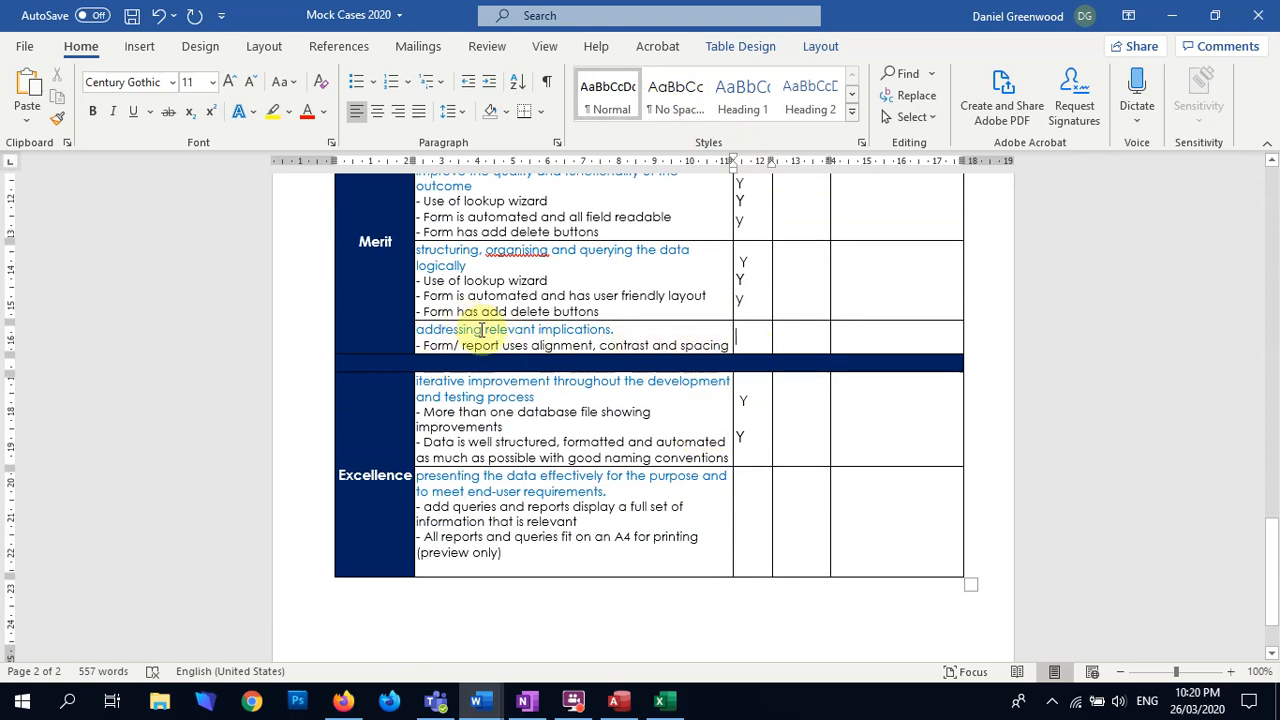
text(y)
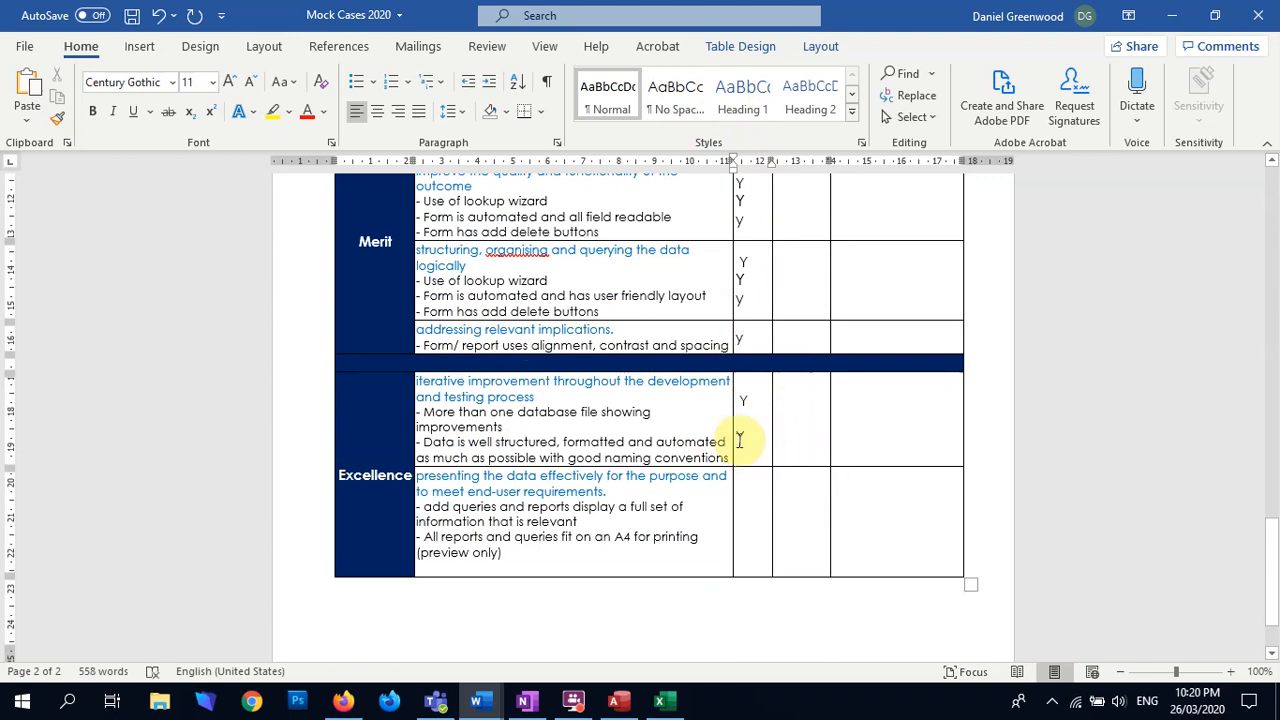
Step: Review the checklist from Achieved to Excellence for criteria that are still unmarked or have a question mark
click(746, 420)
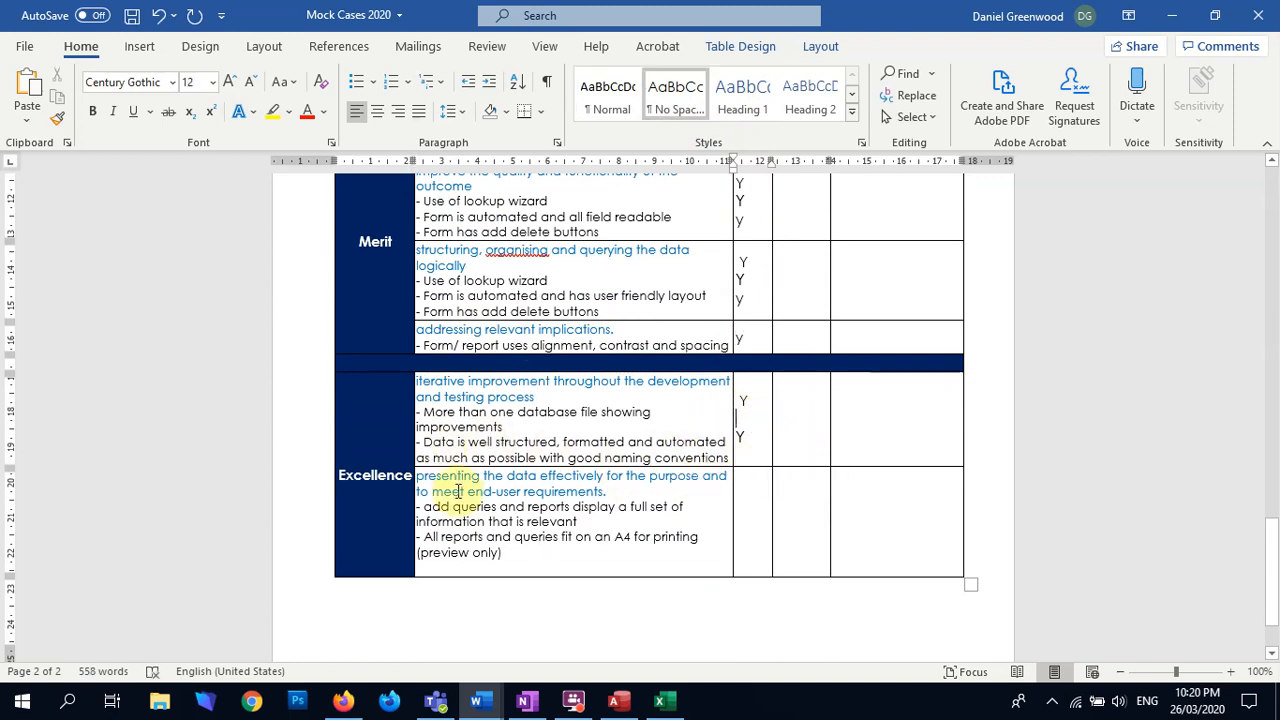
click(755, 497)
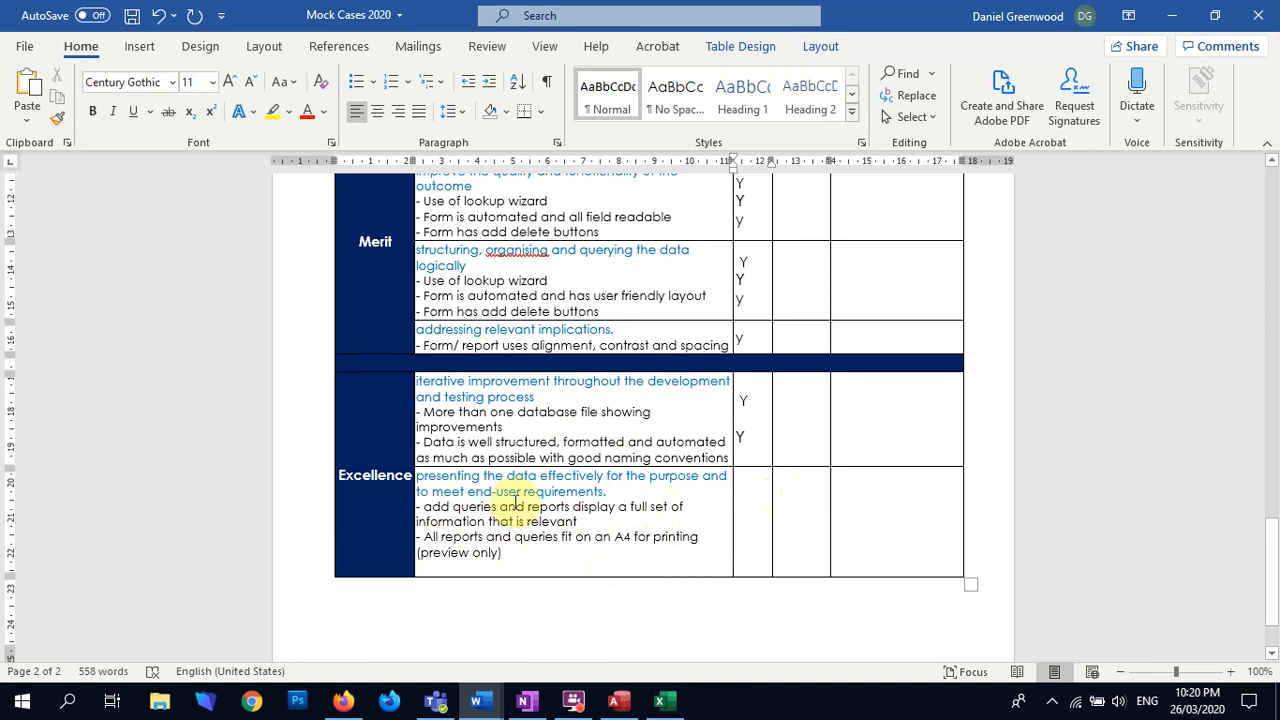
scroll(490, 520, up, 5)
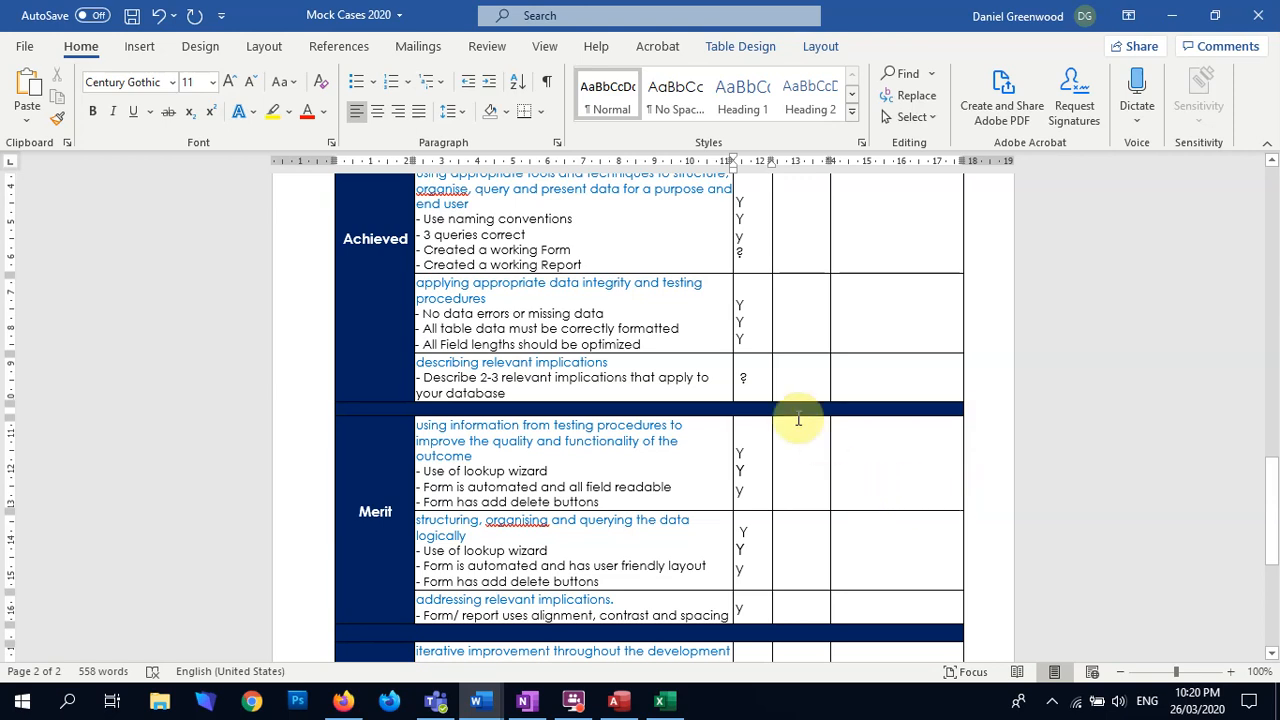
scroll(761, 383, up, 2)
scroll(761, 383, up, 1)
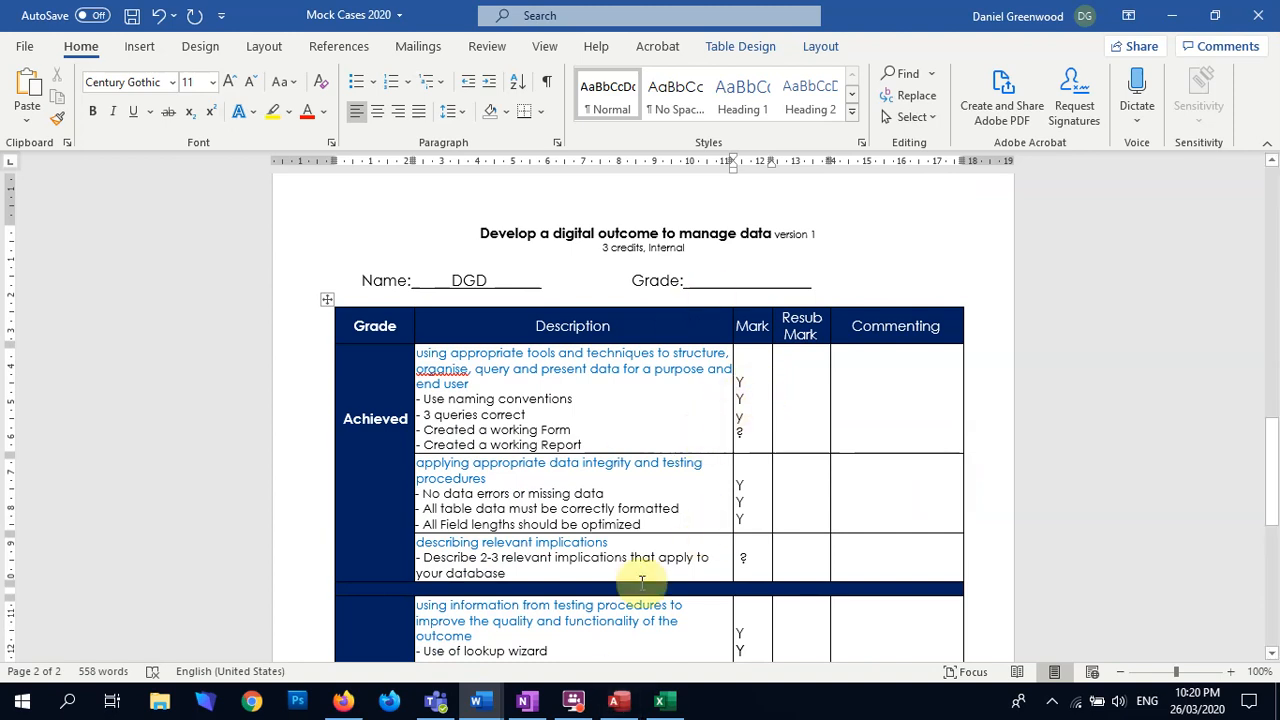
scroll(661, 545, down, 10)
scroll(649, 573, up, 5)
scroll(648, 575, down, 4)
scroll(648, 575, up, 8)
scroll(646, 573, down, 3)
scroll(645, 572, down, 5)
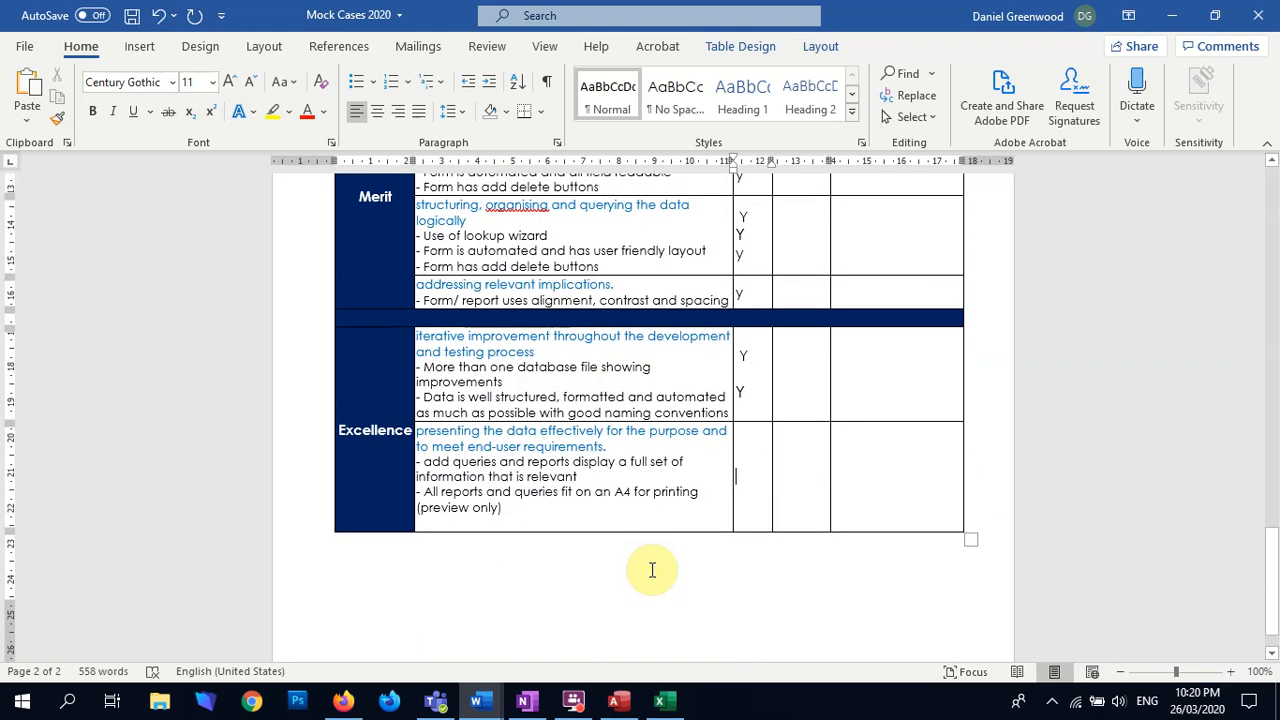
scroll(651, 570, up, 5)
scroll(651, 572, down, 6)
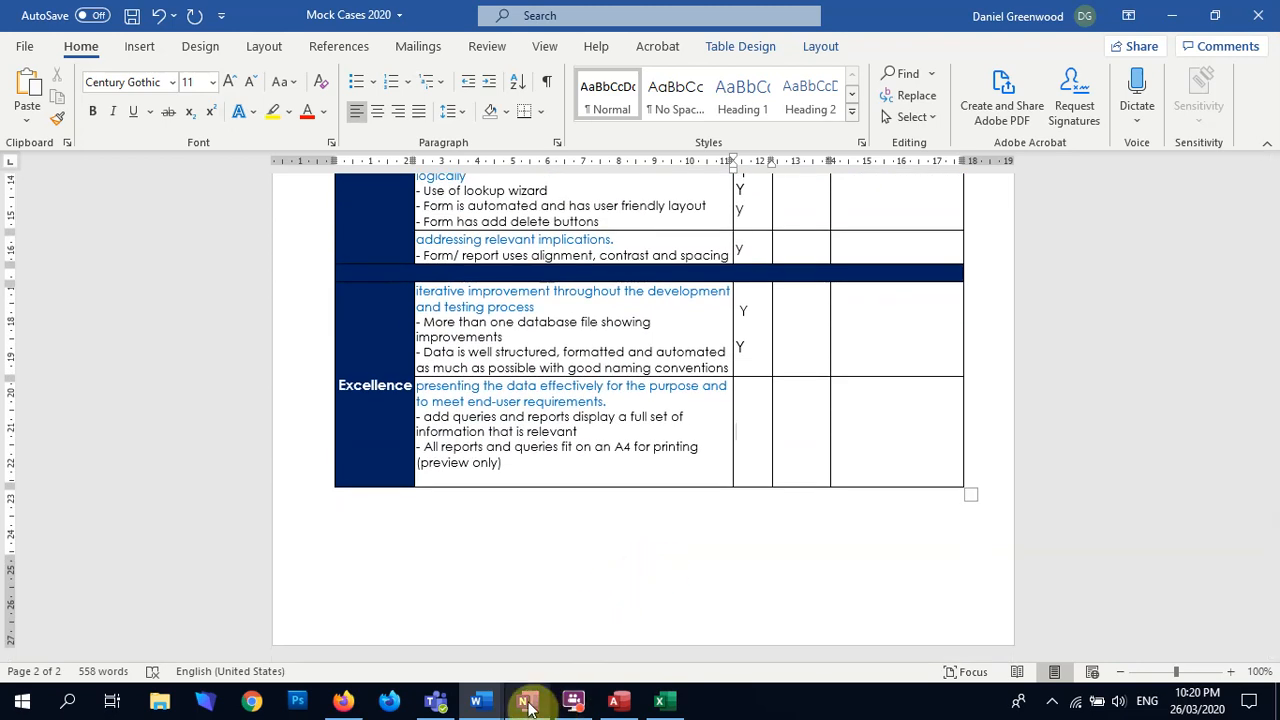
mouse_move(530, 708)
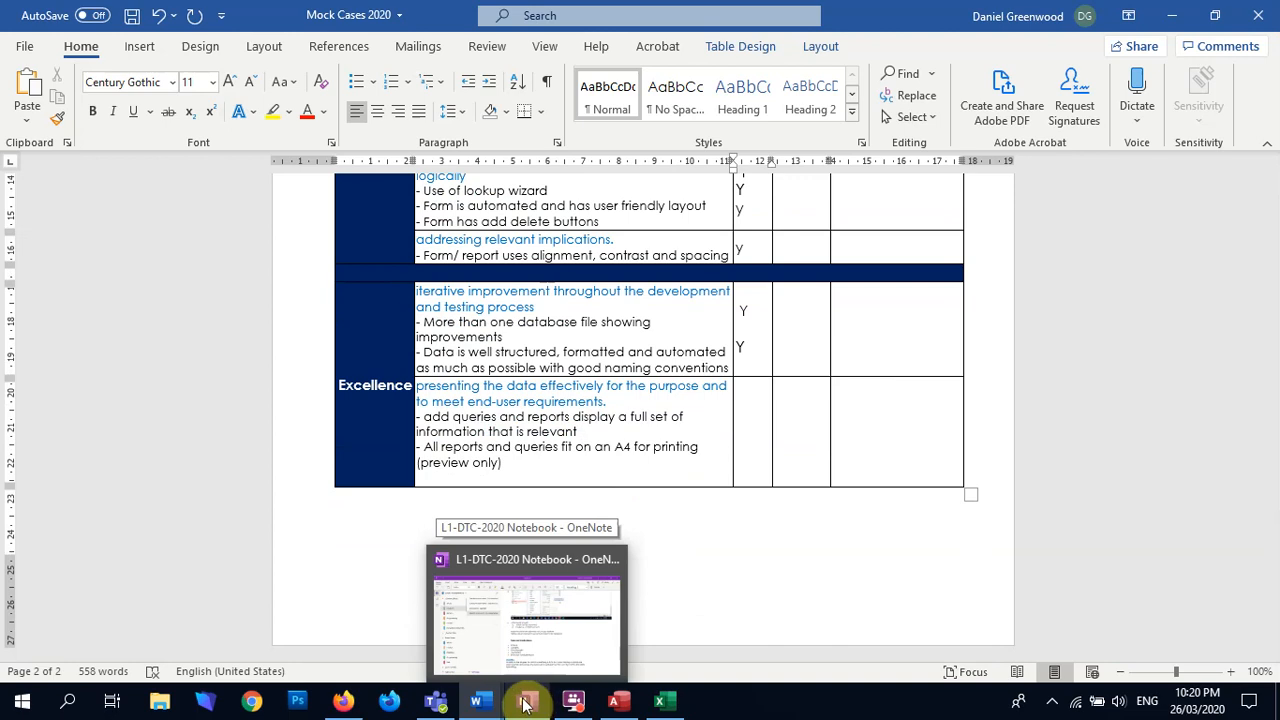
click(688, 549)
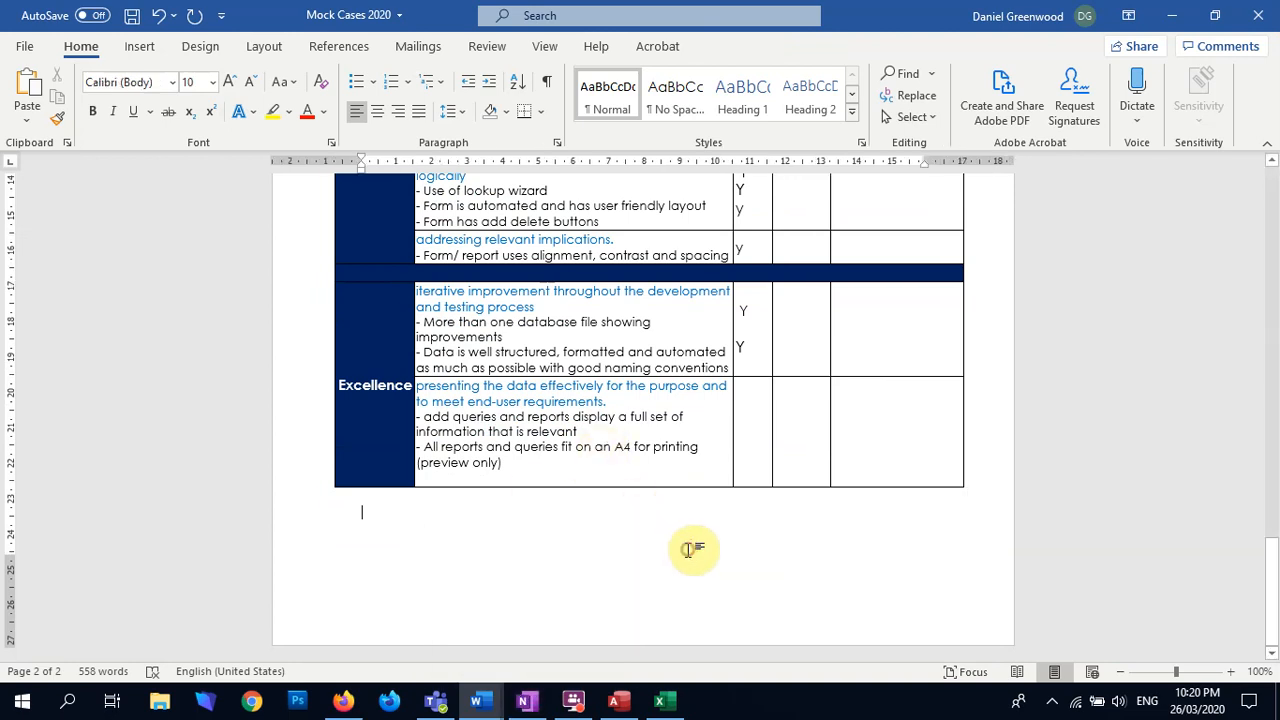